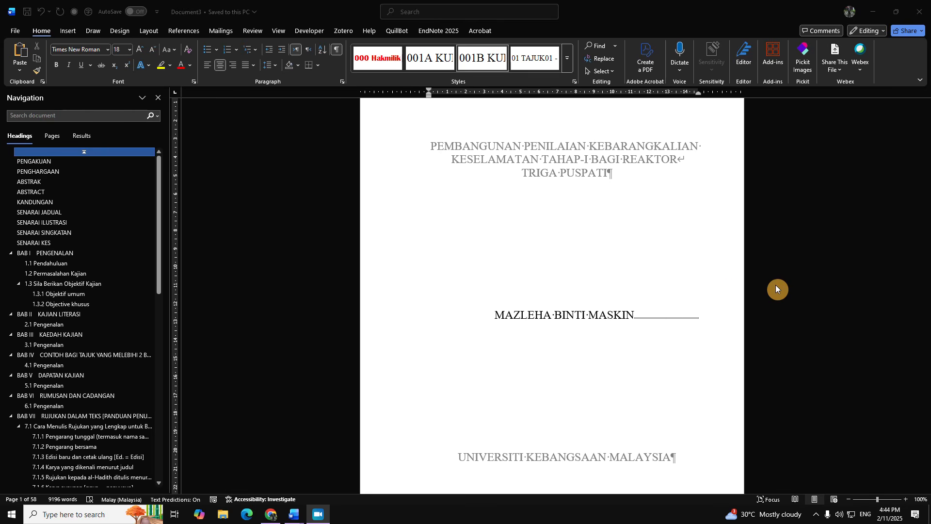
Step: Examine the thesis template's opening pages, from the cover through the declaration and acknowledgement to the abstract
{"action": "scroll", "coordinate": [607, 316], "scroll_direction": "down", "scroll_amount": 3}
{"action": "scroll", "coordinate": [606, 322], "scroll_direction": "up", "scroll_amount": 3}
{"action": "scroll", "coordinate": [614, 319], "scroll_direction": "down", "scroll_amount": 1}
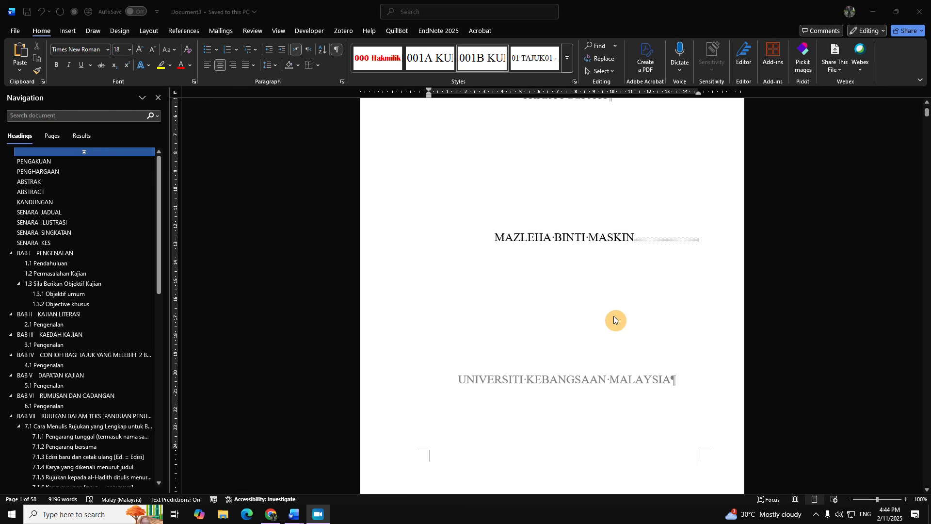
{"action": "scroll", "coordinate": [613, 317], "scroll_direction": "up", "scroll_amount": 1}
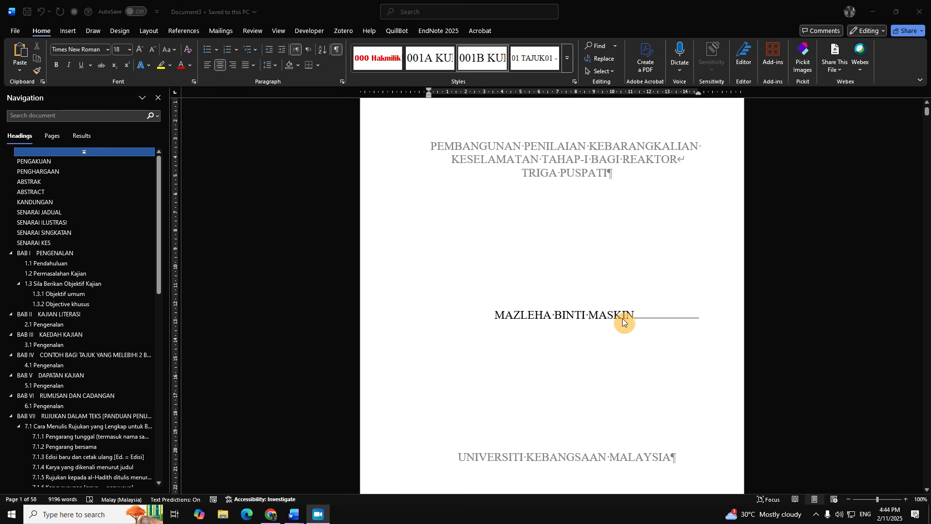
{"action": "scroll", "coordinate": [625, 320], "scroll_direction": "down", "scroll_amount": 11}
{"action": "scroll", "coordinate": [623, 335], "scroll_direction": "up", "scroll_amount": 2}
{"action": "scroll", "coordinate": [621, 335], "scroll_direction": "up", "scroll_amount": 19}
{"action": "scroll", "coordinate": [605, 346], "scroll_direction": "down", "scroll_amount": 19}
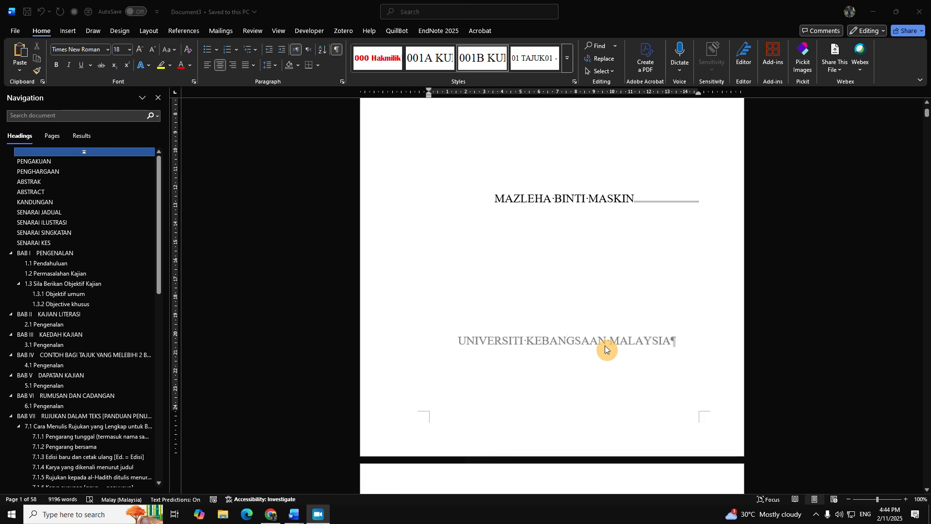
{"action": "scroll", "coordinate": [613, 351], "scroll_direction": "down", "scroll_amount": 20}
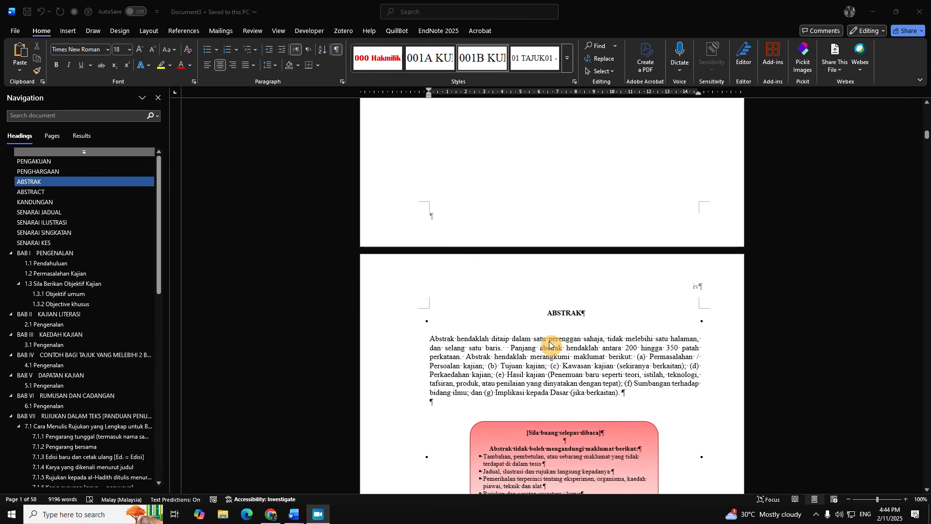
{"action": "scroll", "coordinate": [570, 339], "scroll_direction": "up", "scroll_amount": 20}
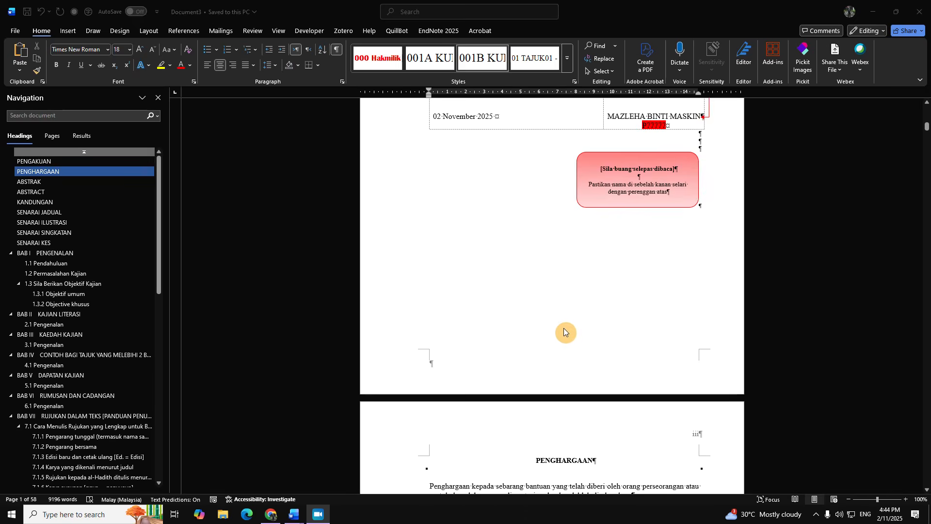
{"action": "scroll", "coordinate": [562, 324], "scroll_direction": "up", "scroll_amount": 18}
{"action": "scroll", "coordinate": [569, 318], "scroll_direction": "down", "scroll_amount": 5}
{"action": "scroll", "coordinate": [572, 330], "scroll_direction": "up", "scroll_amount": 3}
{"action": "scroll", "coordinate": [587, 340], "scroll_direction": "down", "scroll_amount": 3}
{"action": "scroll", "coordinate": [599, 342], "scroll_direction": "up", "scroll_amount": 3}
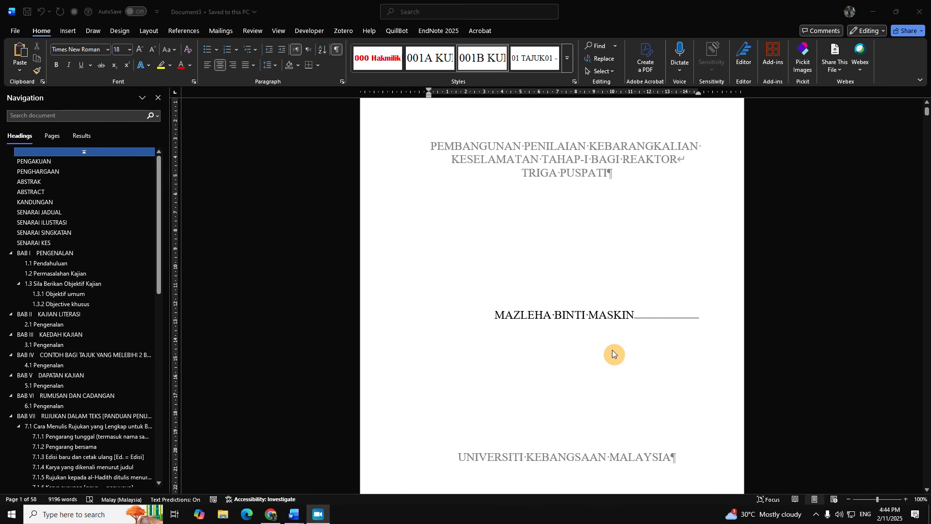
Step: Switch to Chrome and open the "Templat Gaya UKM | Centre for Academic Management" result from the gaya ukm search
{"action": "left_click", "coordinate": [271, 514]}
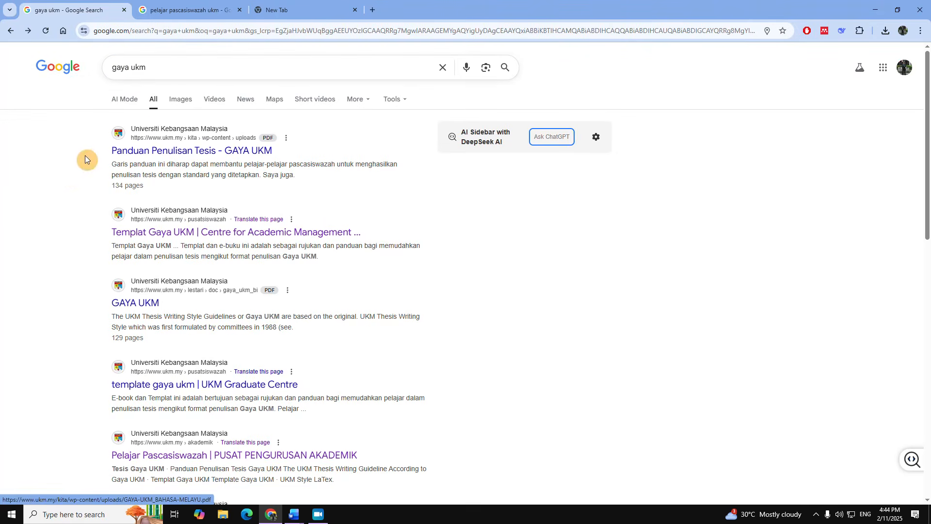
{"action": "left_click", "coordinate": [234, 233]}
{"action": "left_click", "coordinate": [11, 31]}
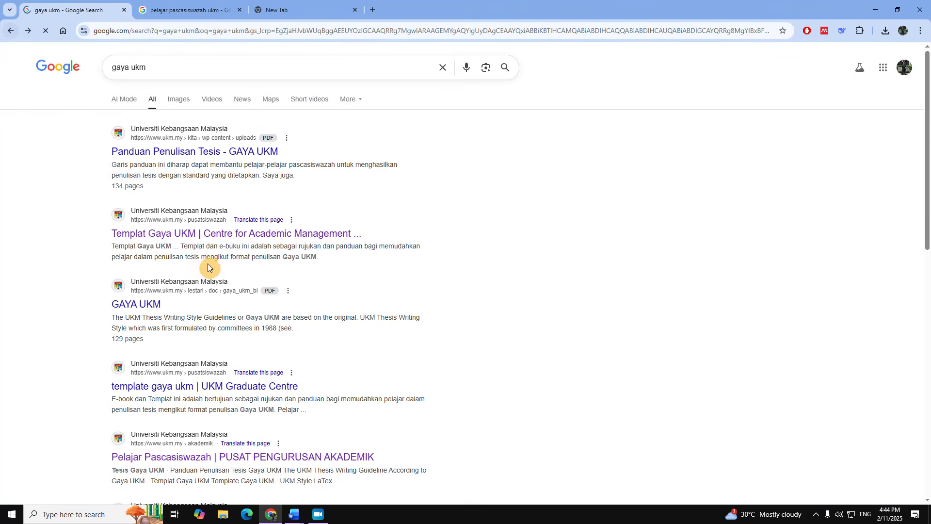
{"action": "left_click", "coordinate": [210, 232]}
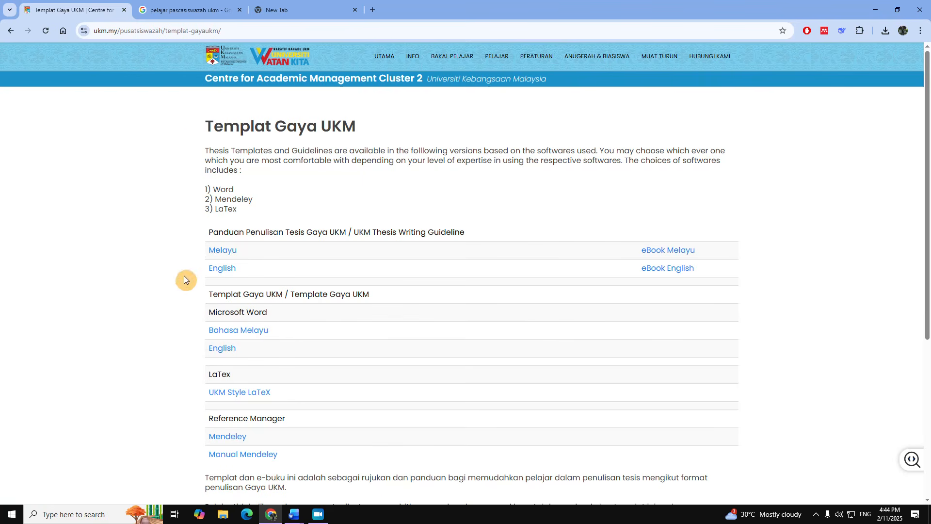
Step: Open the Pelajar Pascasiswazah page from the other Google search and open its Malay download link for Templat Gaya UKM
{"action": "left_click", "coordinate": [186, 10]}
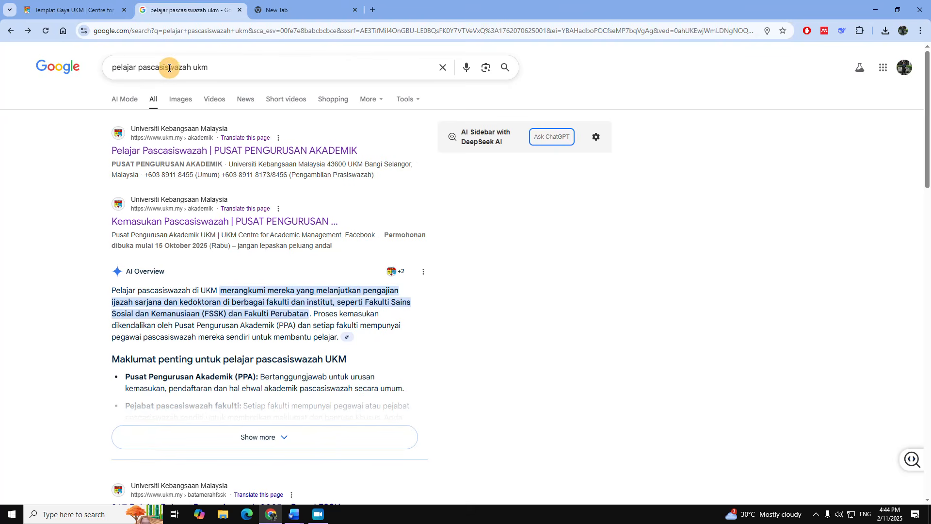
{"action": "left_click", "coordinate": [296, 154]}
{"action": "scroll", "coordinate": [635, 224], "scroll_direction": "down", "scroll_amount": 4}
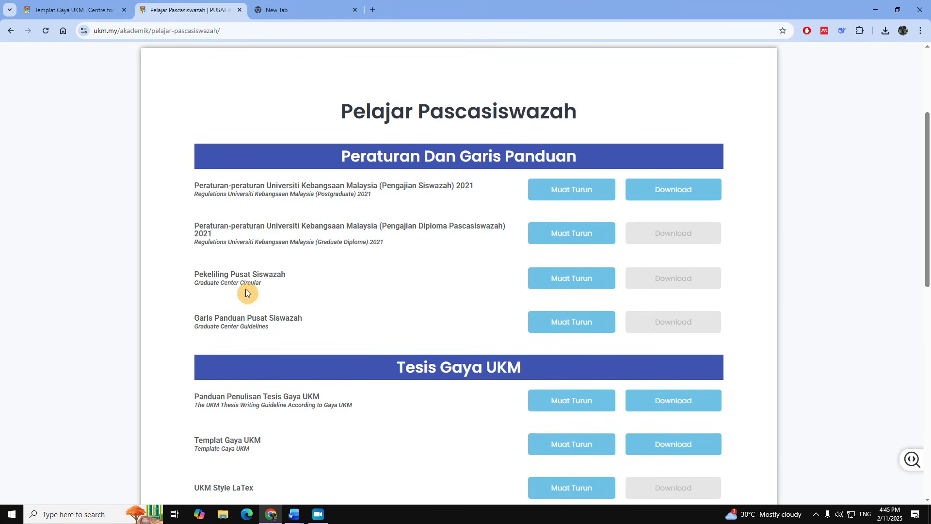
{"action": "scroll", "coordinate": [257, 298], "scroll_direction": "down", "scroll_amount": 5}
{"action": "scroll", "coordinate": [461, 194], "scroll_direction": "up", "scroll_amount": 2}
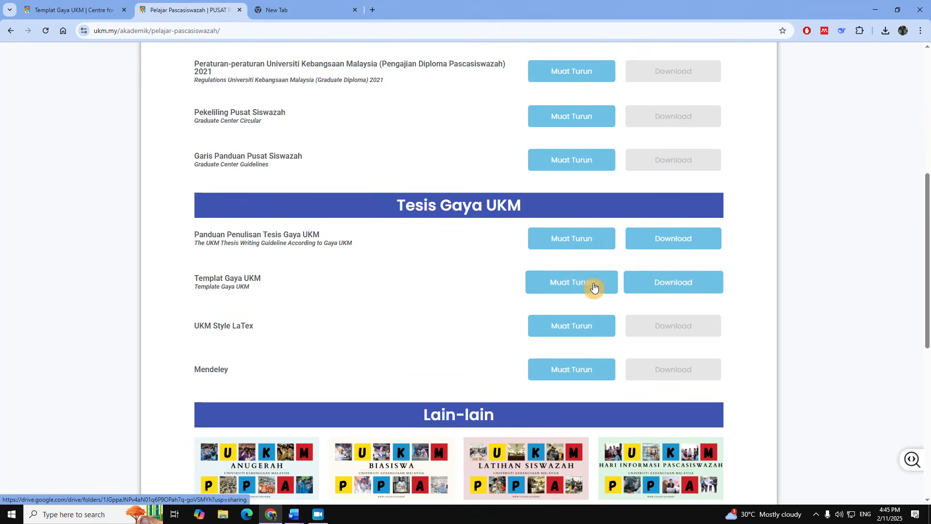
{"action": "left_click", "coordinate": [589, 287]}
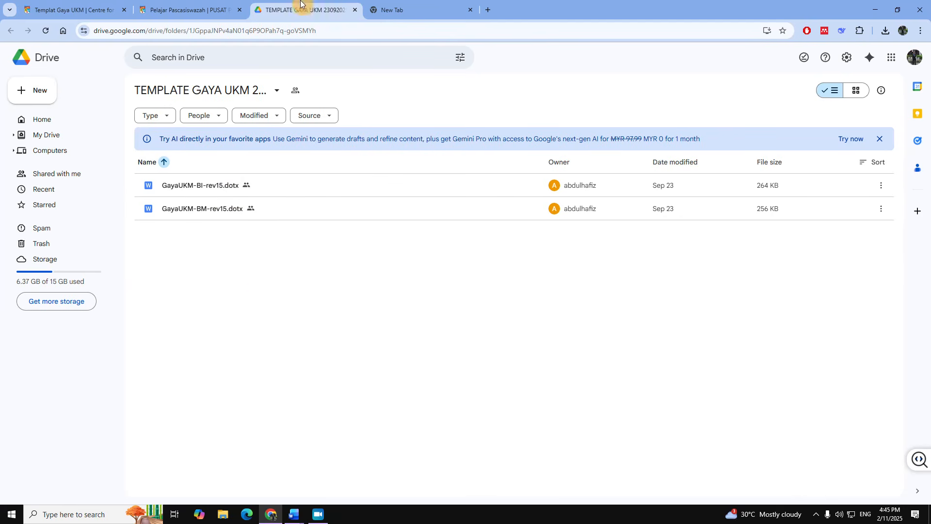
Step: Switch to File Explorer, open the Guideline folder and locate the GayaUKM-BM-rev15 and GayaUKM-BI-rev15 templates
{"action": "left_click", "coordinate": [877, 10]}
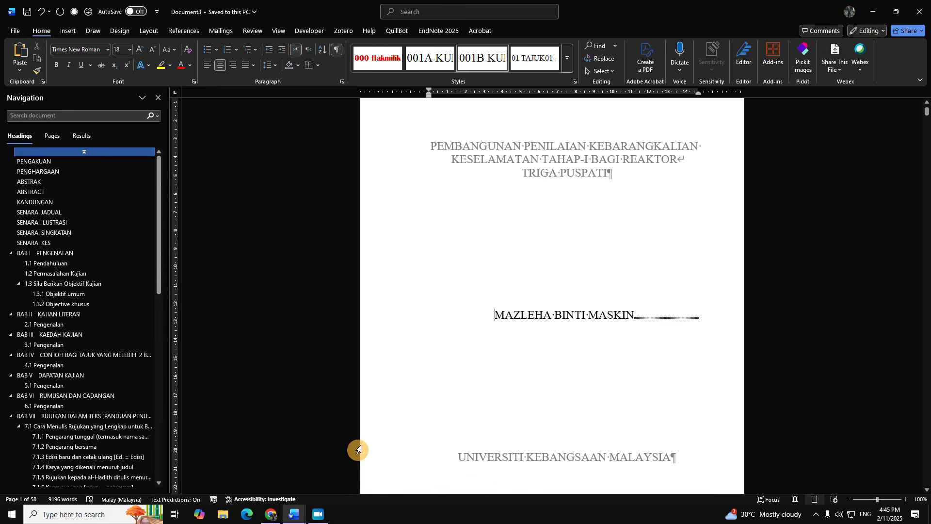
{"action": "left_click", "coordinate": [222, 514]}
{"action": "left_click", "coordinate": [38, 187]}
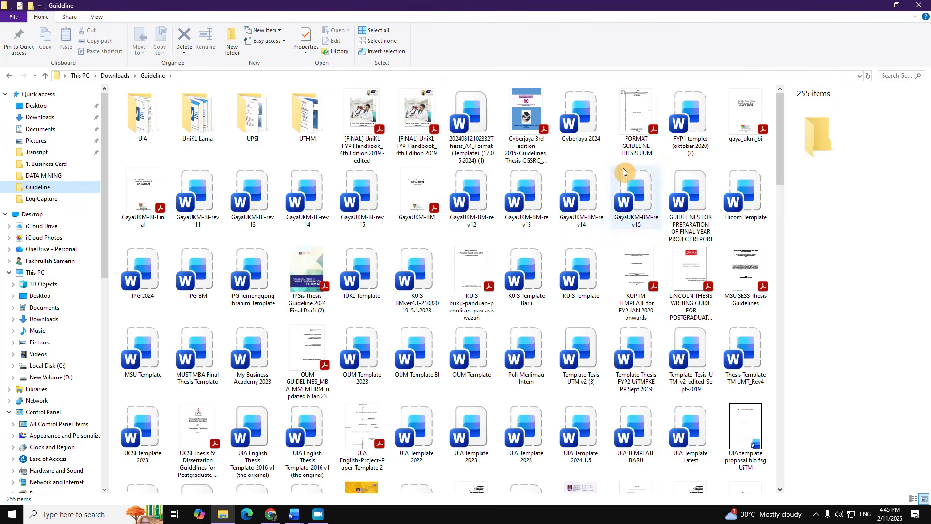
{"action": "left_click", "coordinate": [634, 194]}
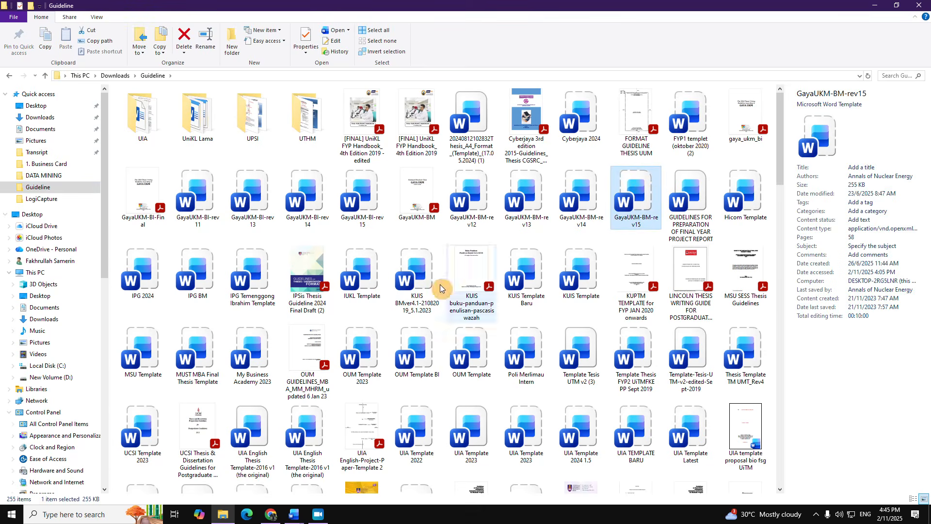
{"action": "left_click", "coordinate": [361, 209]}
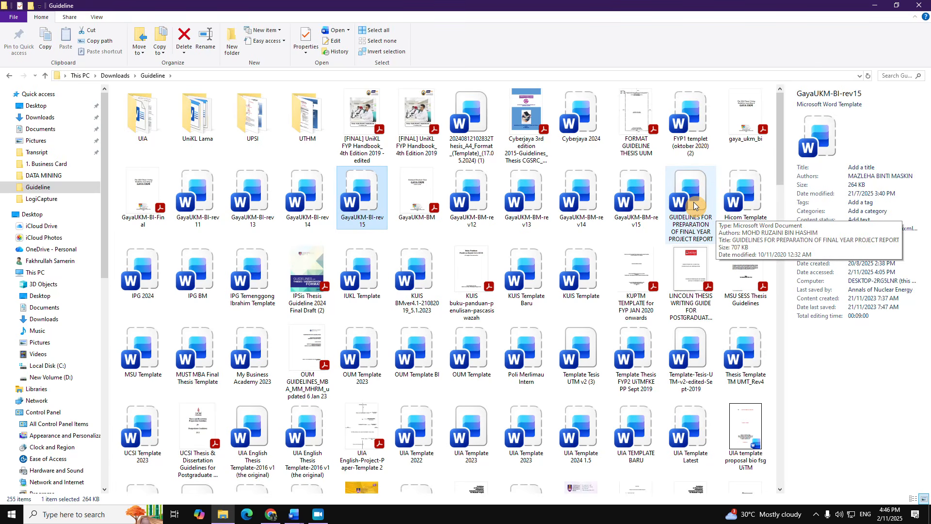
Step: Open a new Word document from the GayaUKM-BM-rev15 template and view its cover at 100% zoom
{"action": "double_click", "coordinate": [635, 182]}
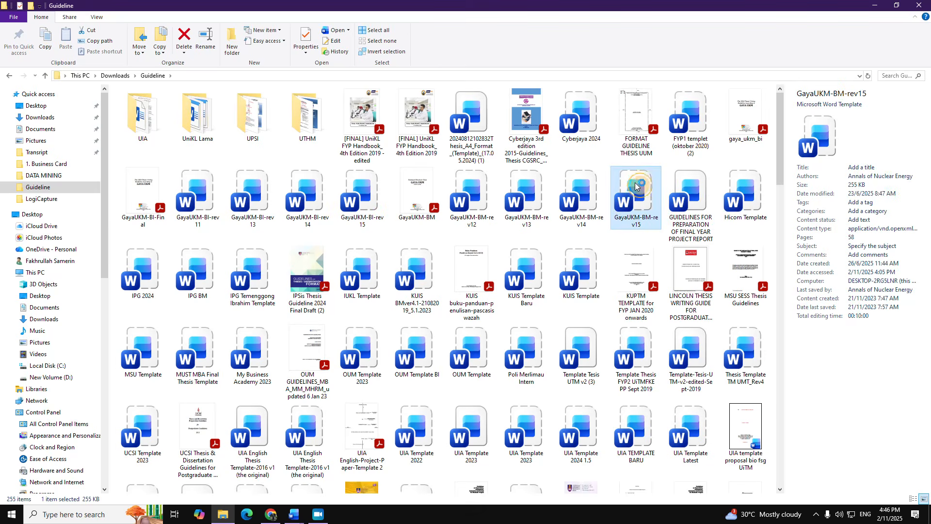
{"action": "scroll", "coordinate": [526, 199], "scroll_direction": "up", "scroll_amount": 5}
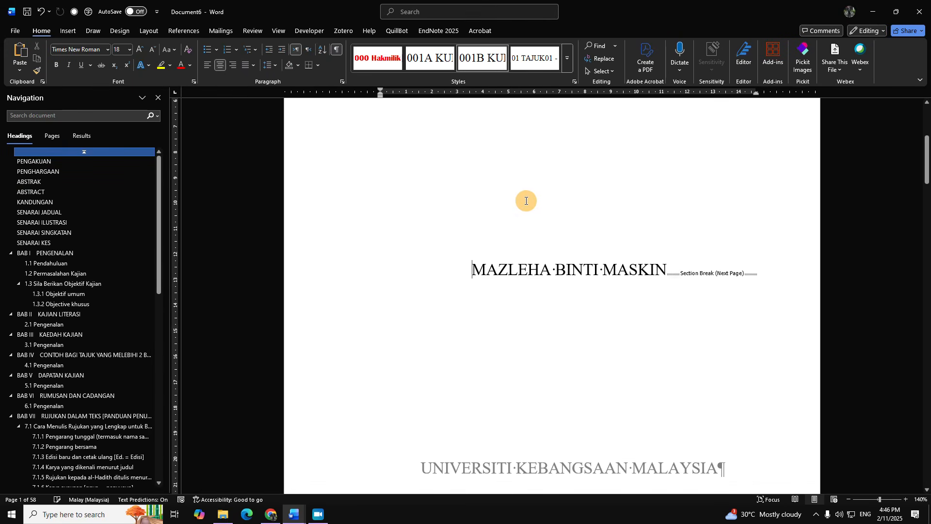
{"action": "scroll", "coordinate": [536, 203], "scroll_direction": "down", "scroll_amount": 3, "text": "ctrl"}
{"action": "scroll", "coordinate": [538, 208], "scroll_direction": "down", "scroll_amount": 1, "text": "ctrl"}
{"action": "scroll", "coordinate": [551, 237], "scroll_direction": "down", "scroll_amount": 2}
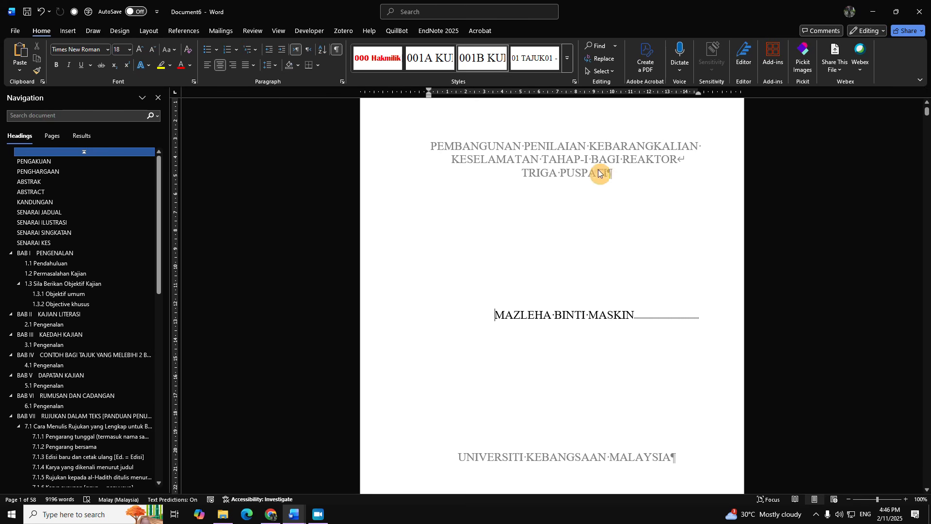
Step: Close the document newly created from the template and return to Document3 in Word
{"action": "left_click", "coordinate": [920, 12]}
{"action": "left_click", "coordinate": [506, 373]}
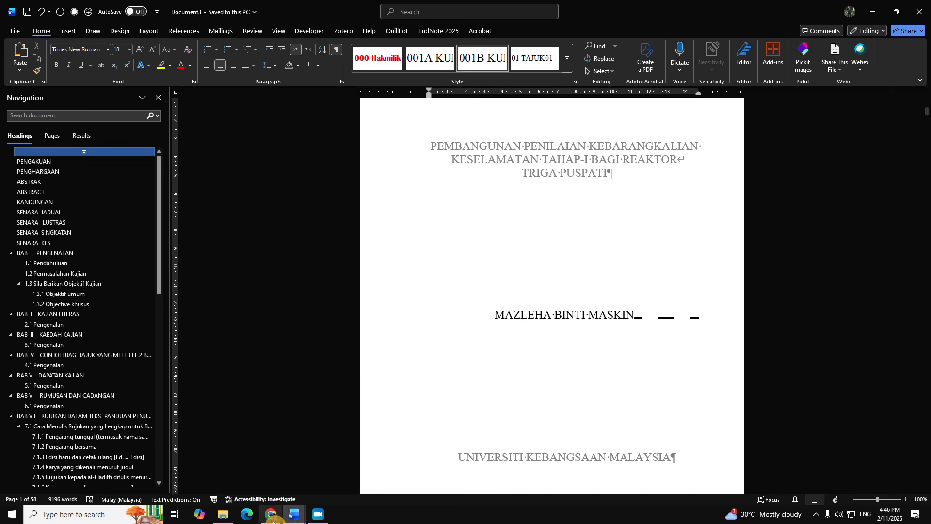
{"action": "left_click", "coordinate": [222, 514]}
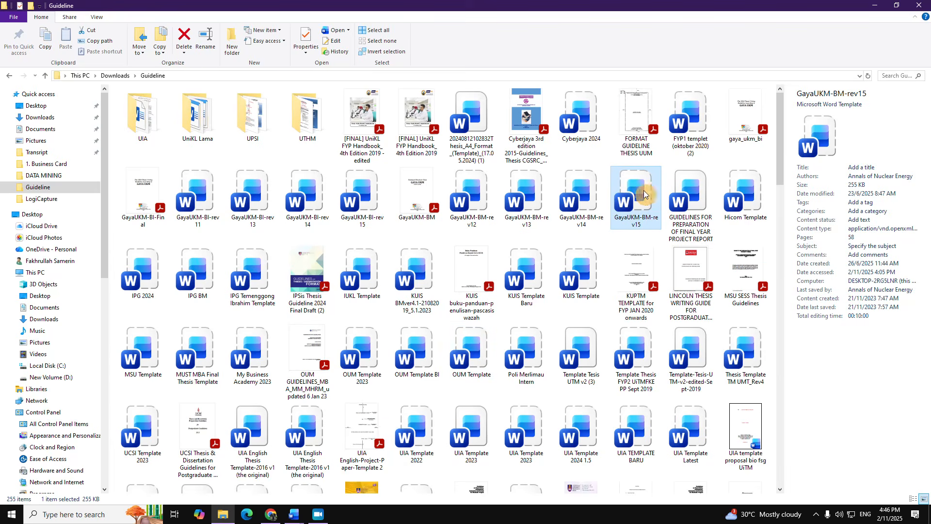
{"action": "left_click", "coordinate": [293, 516]}
{"action": "left_click", "coordinate": [240, 485]}
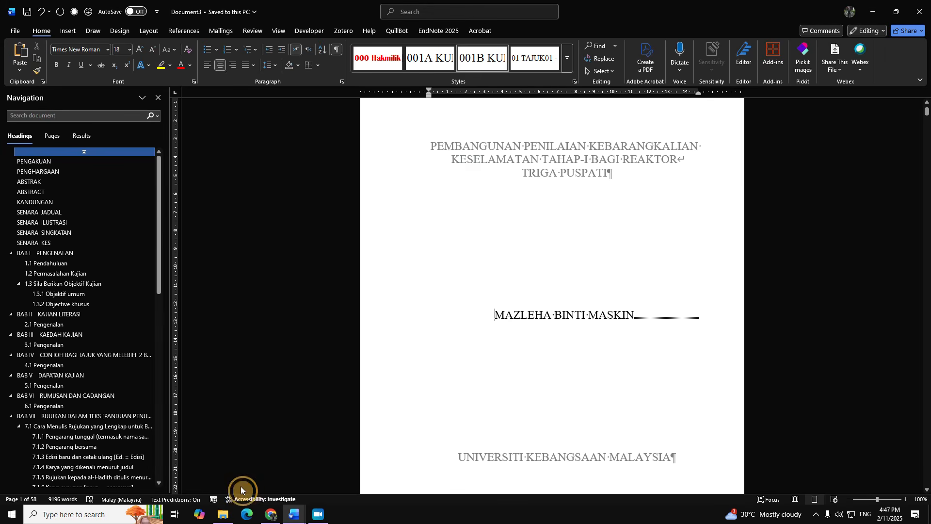
Step: Review the template's front matter two pages at a time at 70% zoom, from the cover to the list of cases
{"action": "scroll", "coordinate": [349, 435], "scroll_direction": "down", "scroll_amount": 3}
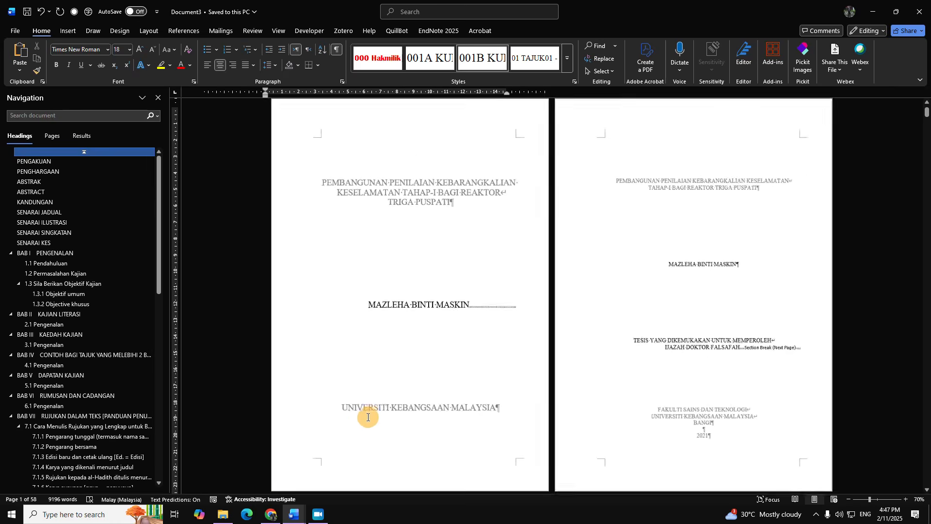
{"action": "scroll", "coordinate": [385, 412], "scroll_direction": "down", "scroll_amount": 10}
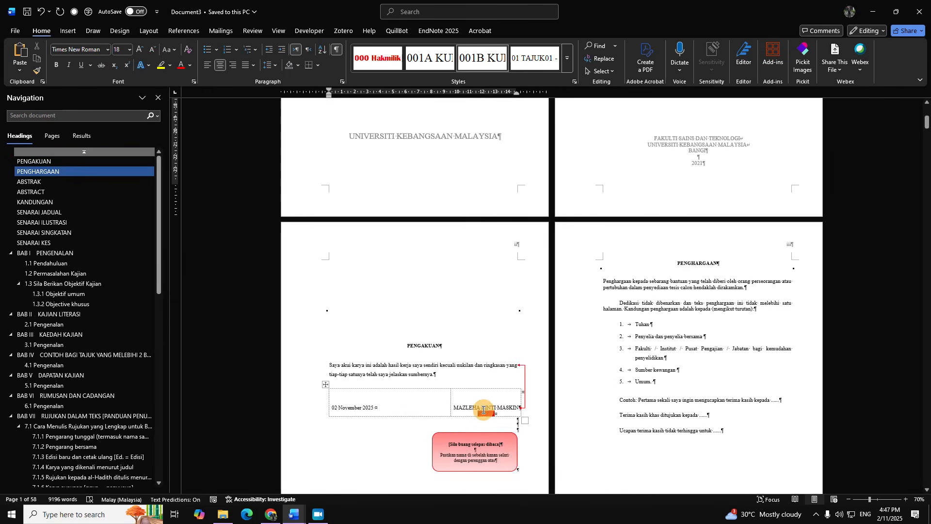
{"action": "scroll", "coordinate": [580, 391], "scroll_direction": "down", "scroll_amount": 10}
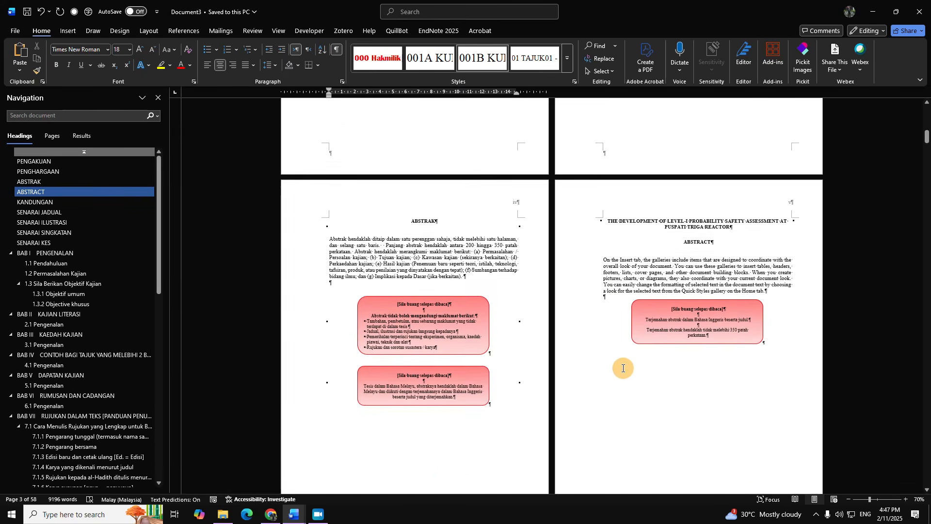
{"action": "scroll", "coordinate": [622, 337], "scroll_direction": "down", "scroll_amount": 10}
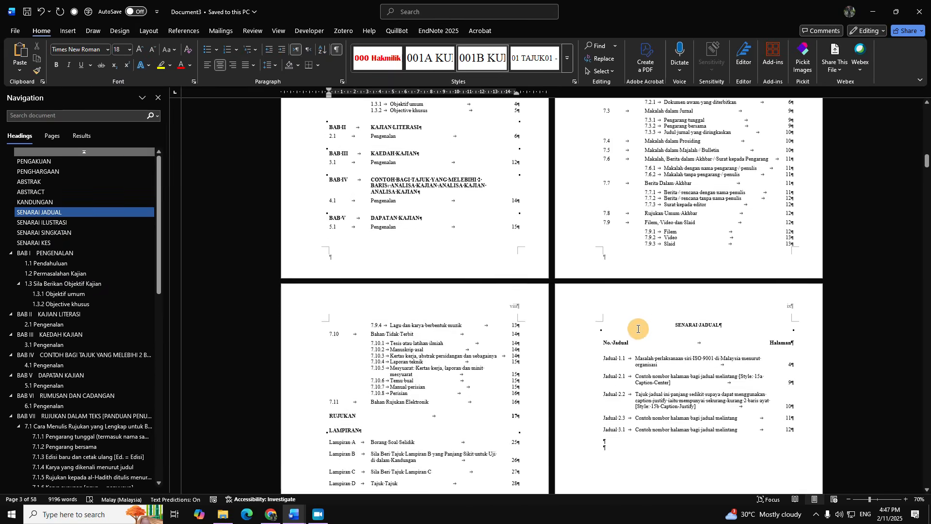
{"action": "scroll", "coordinate": [642, 343], "scroll_direction": "down", "scroll_amount": 5}
{"action": "scroll", "coordinate": [649, 326], "scroll_direction": "down", "scroll_amount": 15}
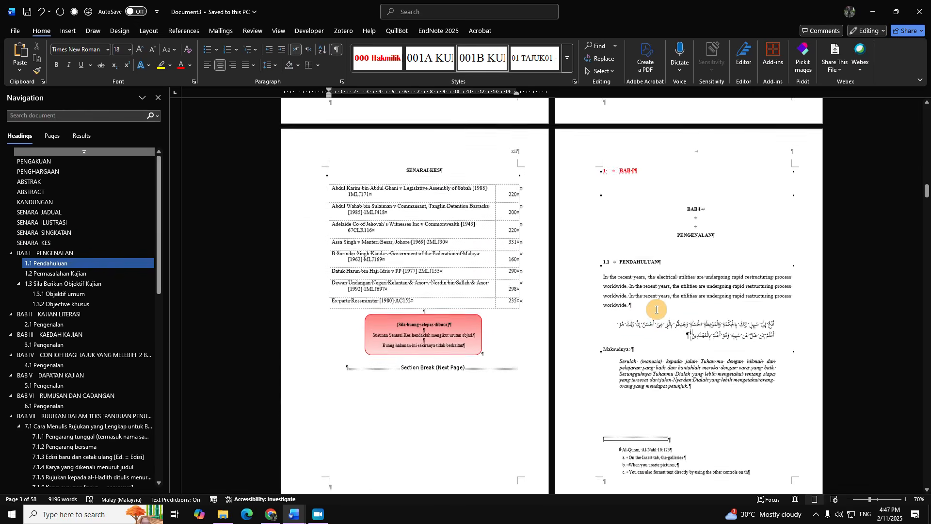
Step: Review the template's chapters from BAB I to the reference examples in BAB VII, reducing the zoom to 40% for an overview
{"action": "left_click_drag", "start_coordinate": [514, 253], "coordinate": [431, 234]}
{"action": "left_click", "coordinate": [431, 234]}
{"action": "scroll", "coordinate": [556, 258], "scroll_direction": "down", "scroll_amount": 20}
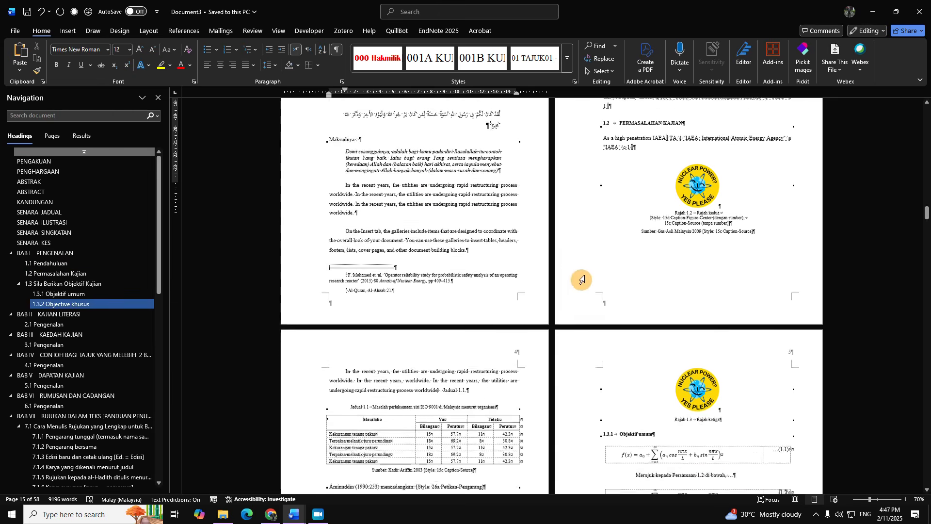
{"action": "scroll", "coordinate": [482, 305], "scroll_direction": "down", "scroll_amount": 10}
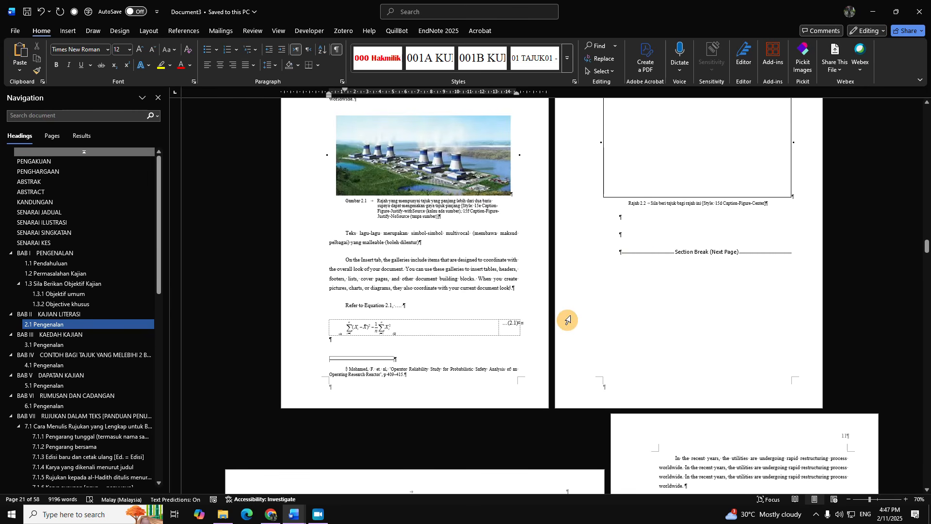
{"action": "scroll", "coordinate": [567, 320], "scroll_direction": "down", "scroll_amount": 8}
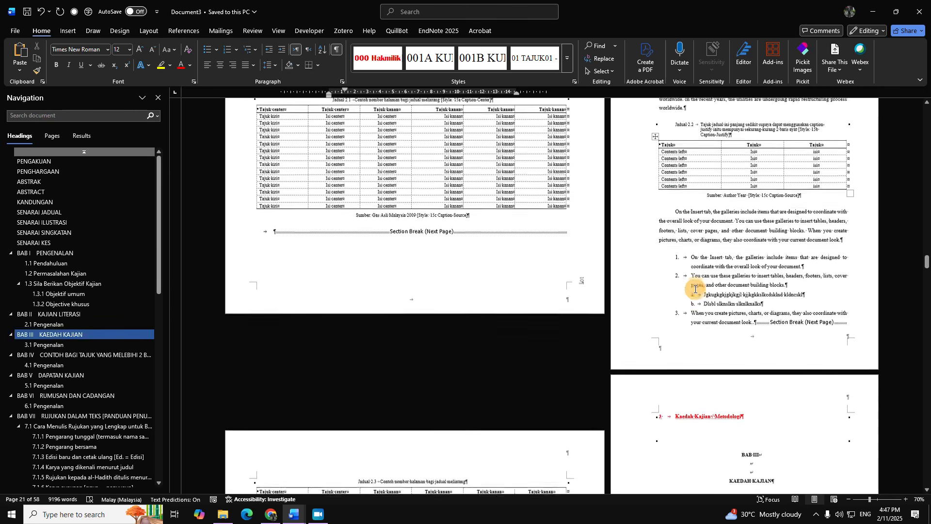
{"action": "scroll", "coordinate": [713, 315], "scroll_direction": "down", "scroll_amount": 10}
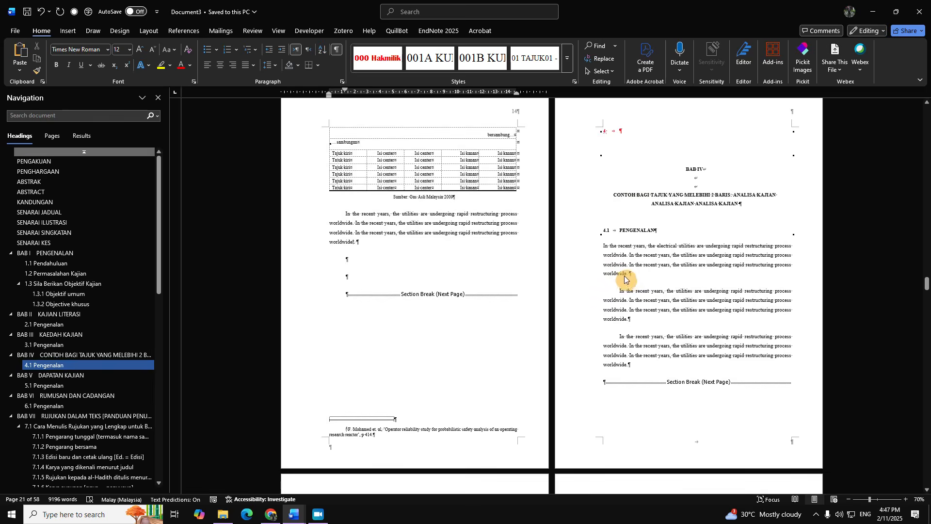
{"action": "scroll", "coordinate": [630, 278], "scroll_direction": "down", "scroll_amount": 15}
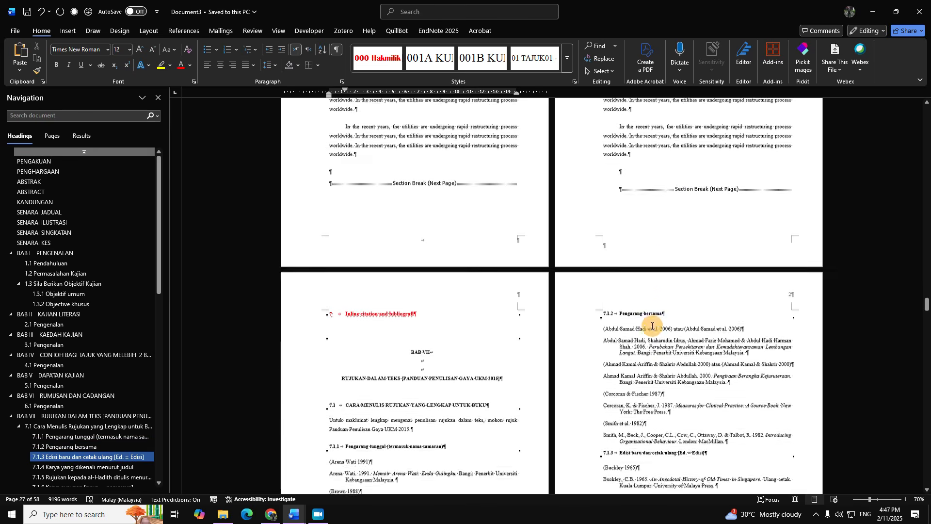
{"action": "scroll", "coordinate": [621, 283], "scroll_direction": "down", "scroll_amount": 10}
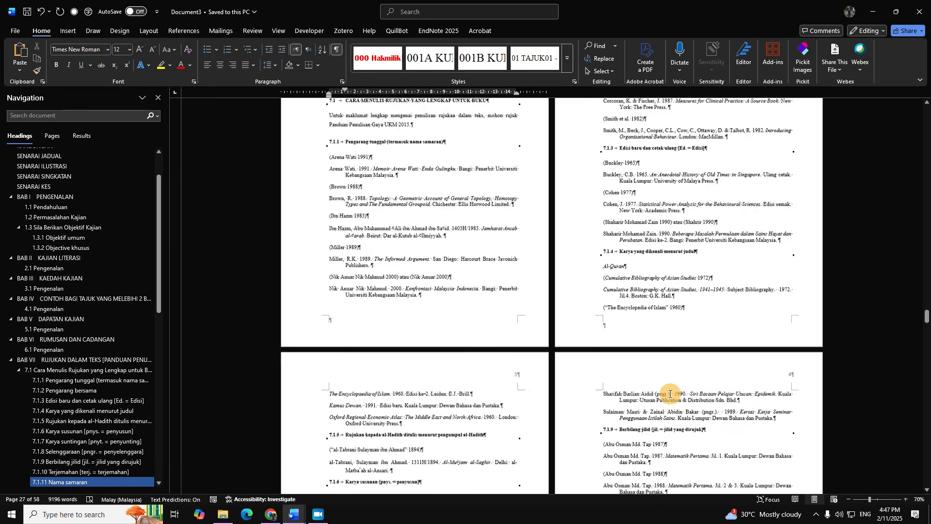
{"action": "scroll", "coordinate": [669, 388], "scroll_direction": "down", "scroll_amount": 3, "text": "ctrl"}
{"action": "scroll", "coordinate": [674, 417], "scroll_direction": "down", "scroll_amount": 5}
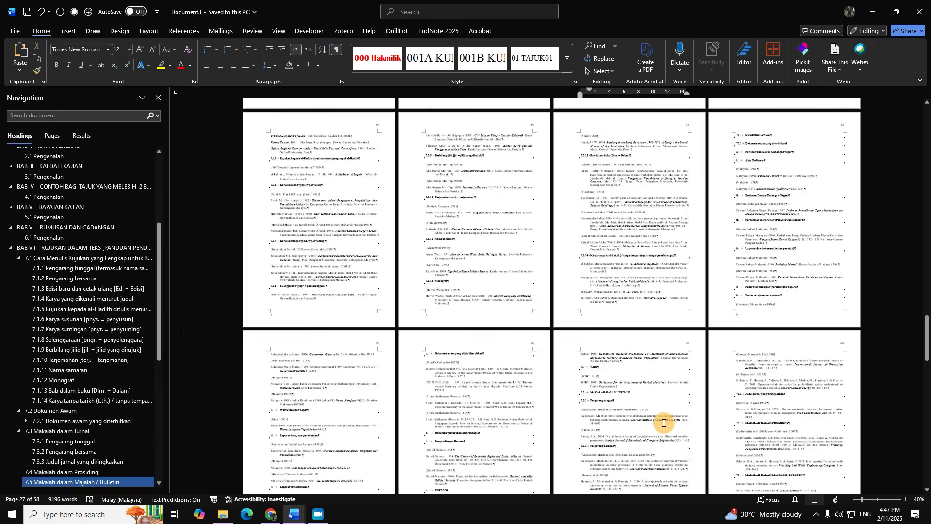
Step: Review the remaining reference examples, bibliography and appendices of the template, and go back through the chapters to the front matter
{"action": "scroll", "coordinate": [675, 420], "scroll_direction": "down", "scroll_amount": 6}
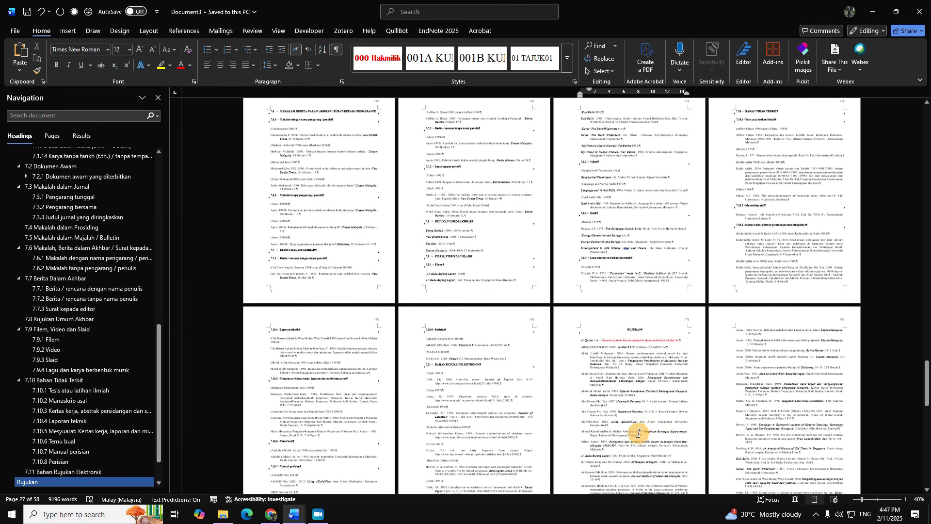
{"action": "scroll", "coordinate": [678, 406], "scroll_direction": "down", "scroll_amount": 6}
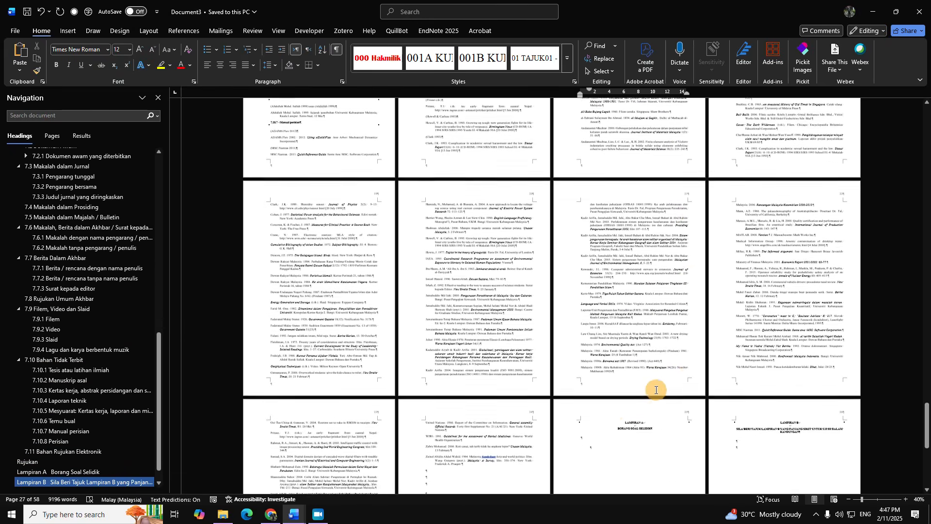
{"action": "scroll", "coordinate": [597, 332], "scroll_direction": "up", "scroll_amount": 15}
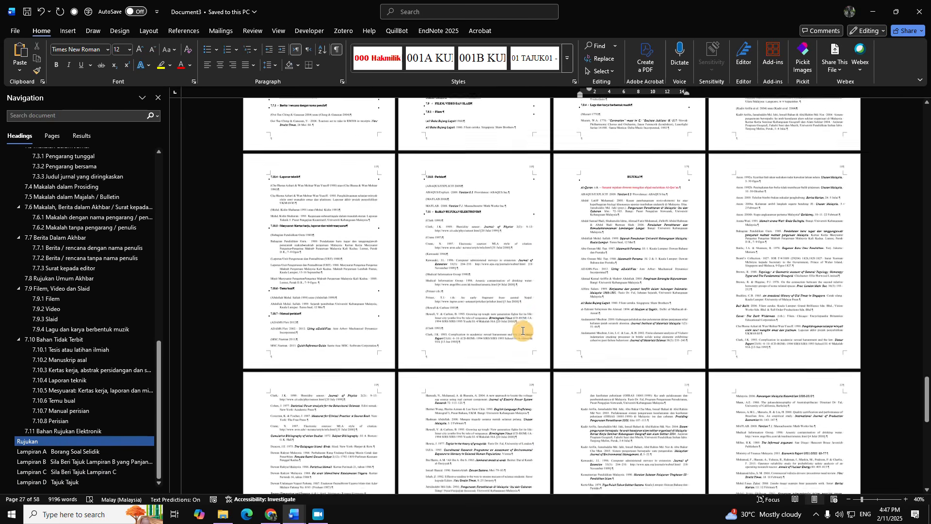
{"action": "scroll", "coordinate": [516, 331], "scroll_direction": "up", "scroll_amount": 10}
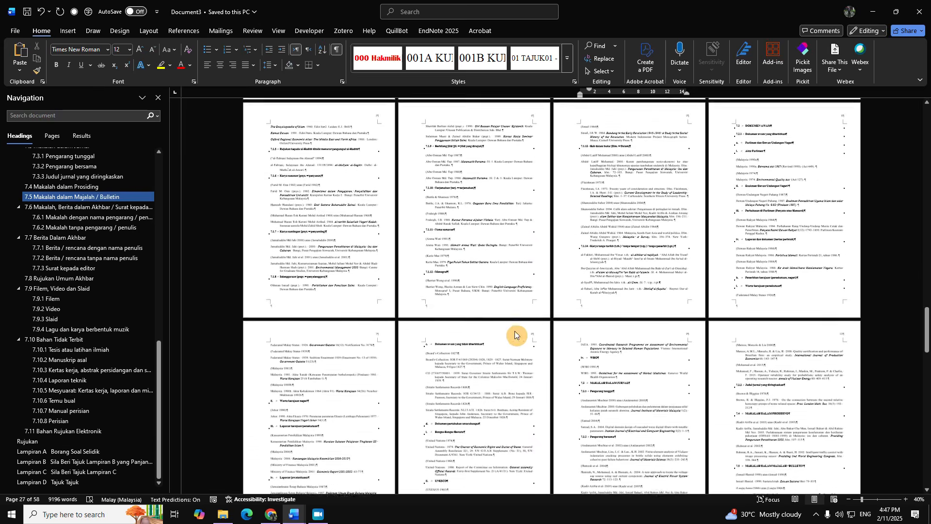
{"action": "scroll", "coordinate": [509, 330], "scroll_direction": "up", "scroll_amount": 1}
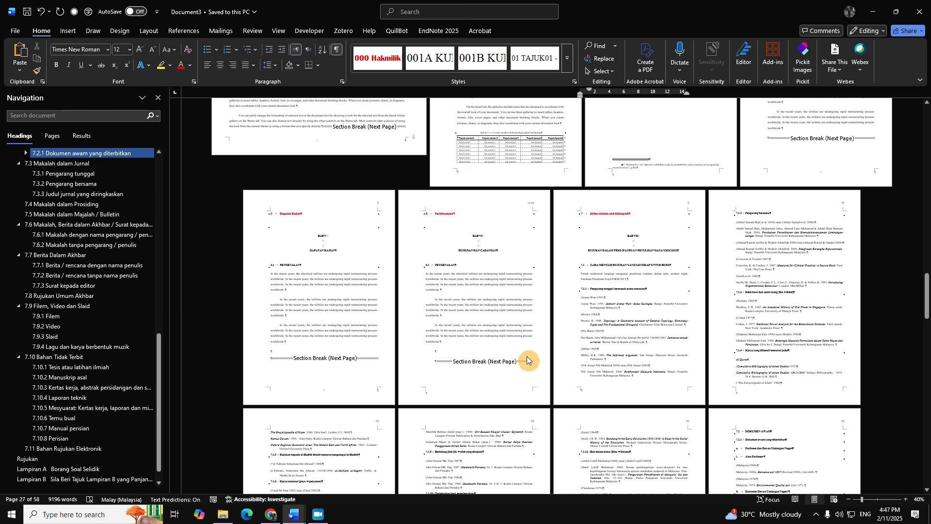
{"action": "scroll", "coordinate": [527, 359], "scroll_direction": "up", "scroll_amount": 10}
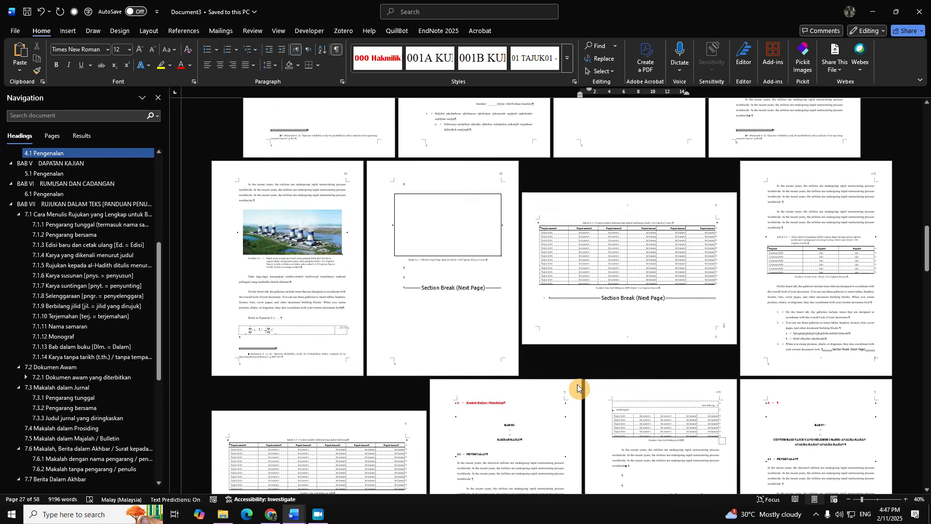
{"action": "scroll", "coordinate": [578, 388], "scroll_direction": "up", "scroll_amount": 5}
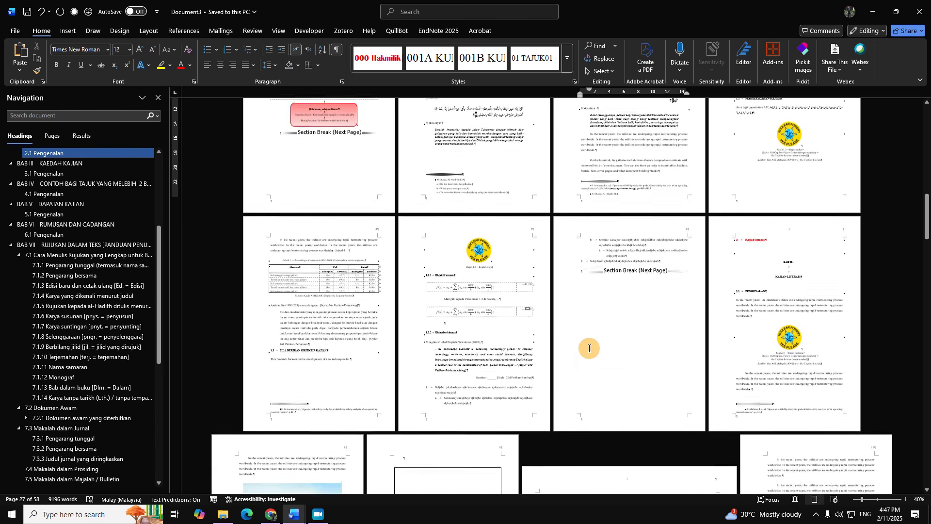
{"action": "scroll", "coordinate": [589, 347], "scroll_direction": "up", "scroll_amount": 8}
{"action": "scroll", "coordinate": [672, 375], "scroll_direction": "up", "scroll_amount": 5}
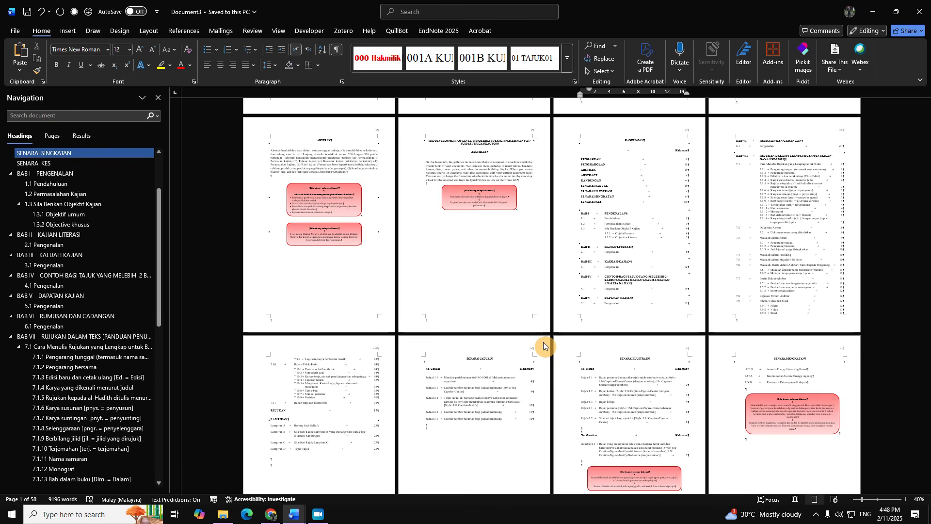
{"action": "scroll", "coordinate": [543, 342], "scroll_direction": "down", "scroll_amount": 3}
Step: Create a new blank document and show it at 90% zoom
{"action": "mouse_move", "coordinate": [294, 514]}
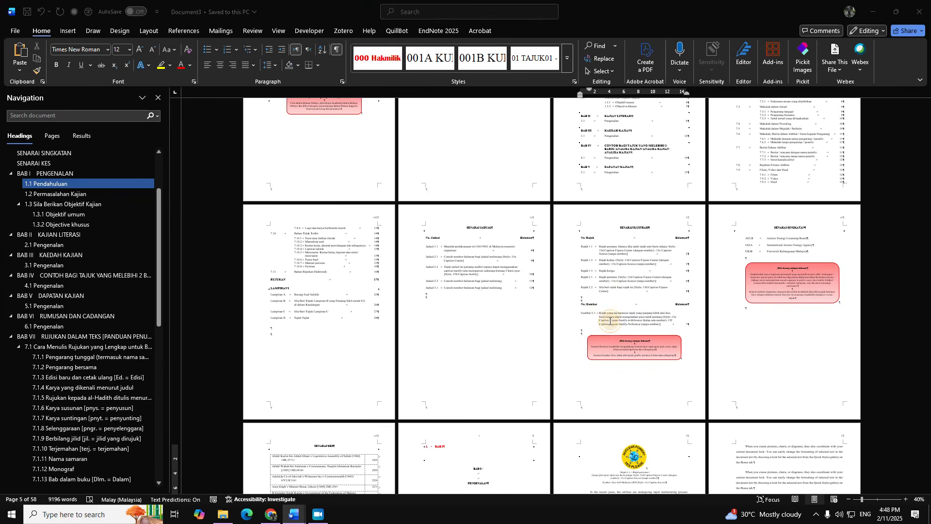
{"action": "left_click", "coordinate": [683, 311]}
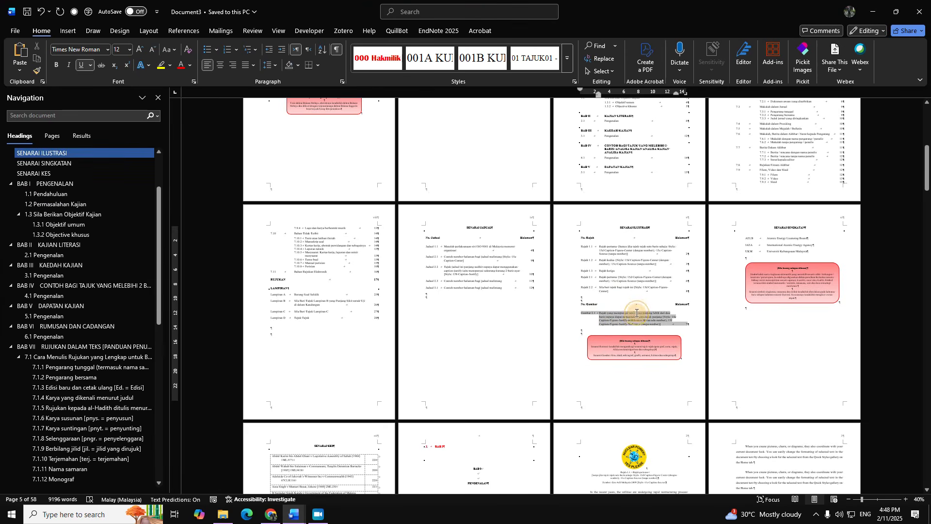
{"action": "key", "text": "ctrl+n"}
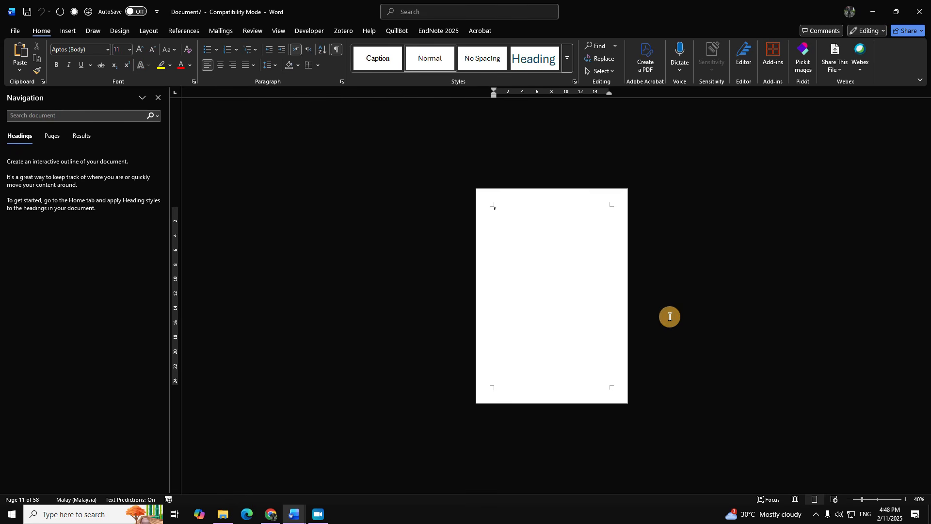
{"action": "scroll", "coordinate": [538, 272], "scroll_direction": "up", "scroll_amount": 5}
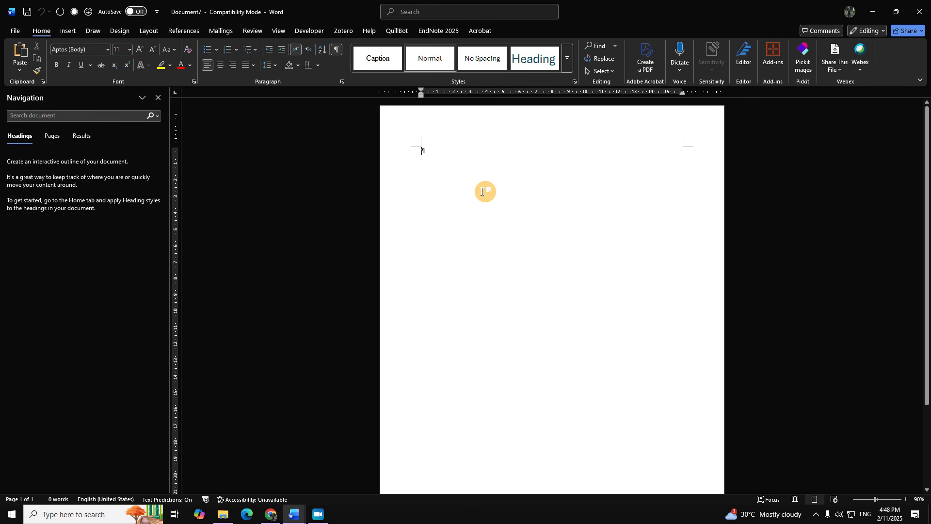
Step: Inspect the Developer entry in the ribbon customization options and close them without applying anything
{"action": "left_click", "coordinate": [306, 31]}
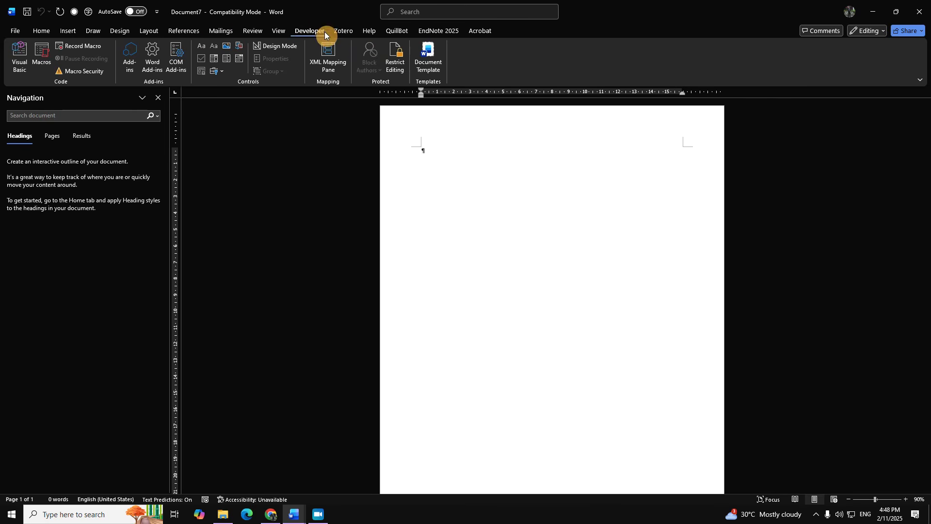
{"action": "right_click", "coordinate": [275, 31]}
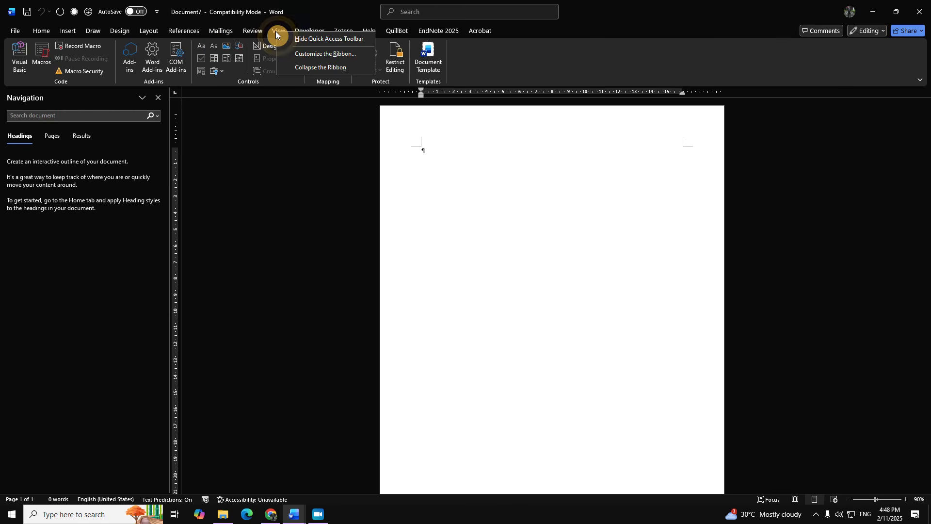
{"action": "left_click", "coordinate": [334, 55]}
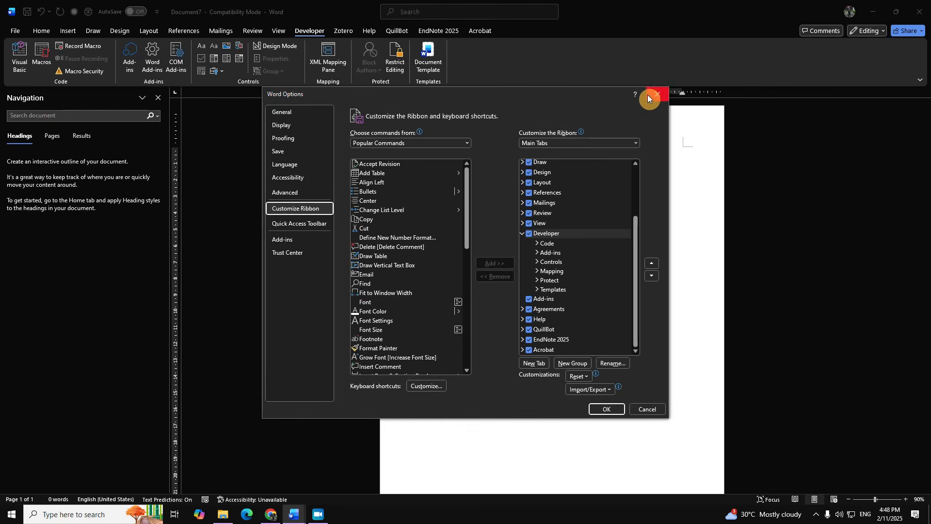
{"action": "left_click", "coordinate": [657, 95]}
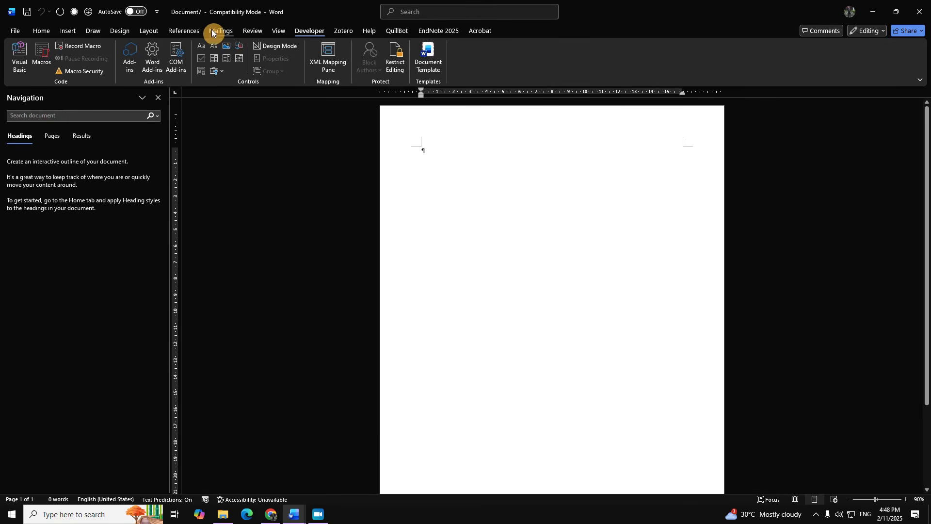
Step: Select Developer among the main tabs in the ribbon customization section of Word Options and apply the options
{"action": "left_click", "coordinate": [13, 29]}
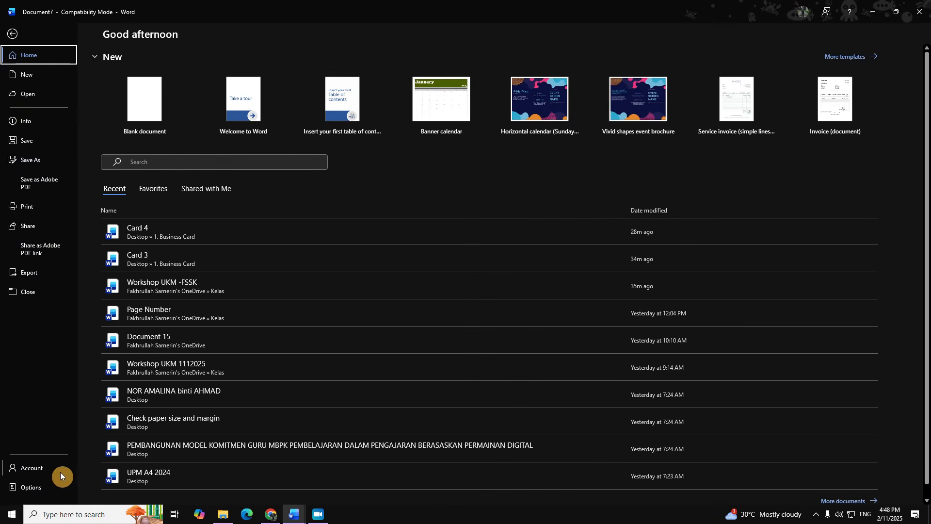
{"action": "left_click", "coordinate": [48, 486]}
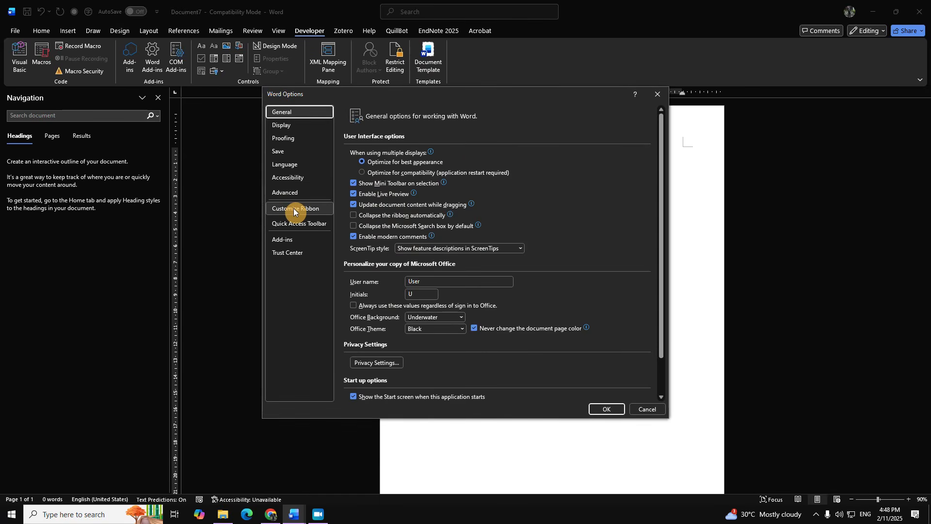
{"action": "left_click", "coordinate": [294, 209]}
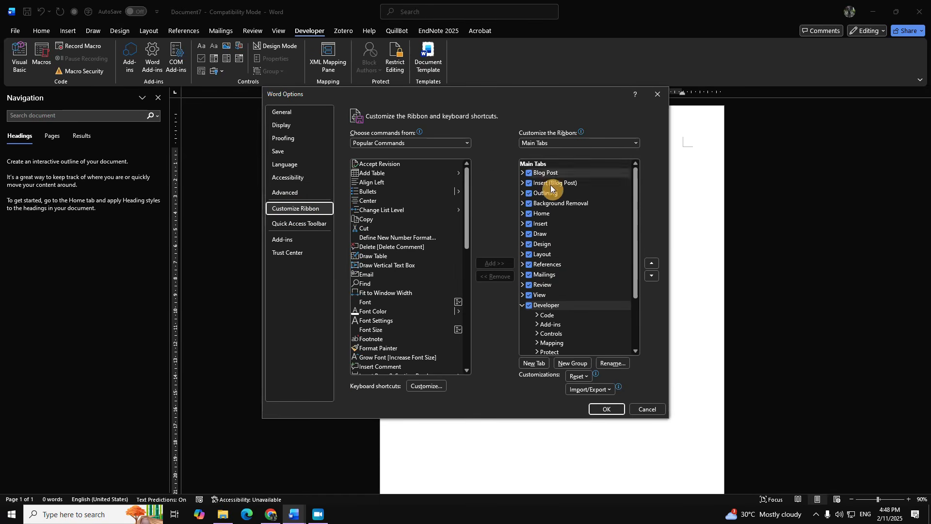
{"action": "scroll", "coordinate": [558, 209], "scroll_direction": "down", "scroll_amount": 2}
{"action": "left_click", "coordinate": [536, 235]}
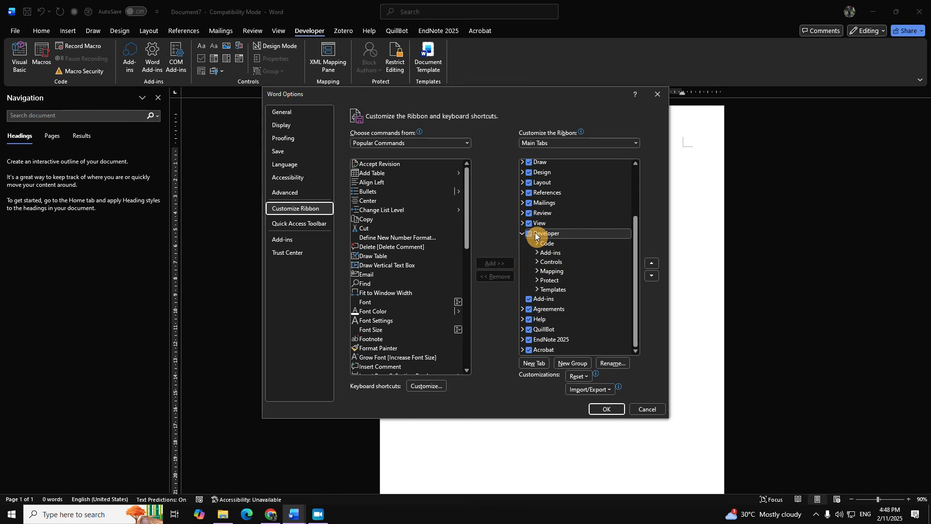
{"action": "left_click", "coordinate": [607, 410]}
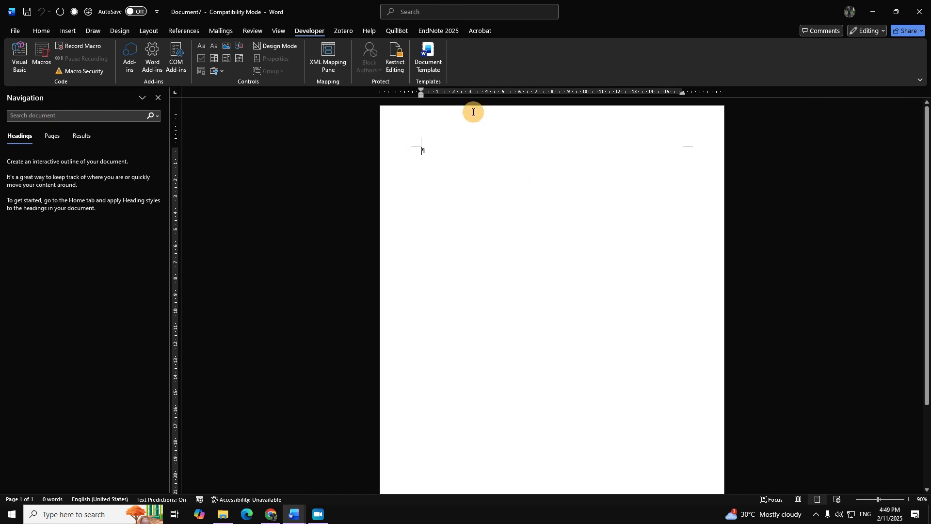
Step: Try to attach the GayaUKM-BM-rev15 template from the Guideline folder with automatic updating of document styles, closing the template settings without applying them
{"action": "left_click", "coordinate": [430, 54]}
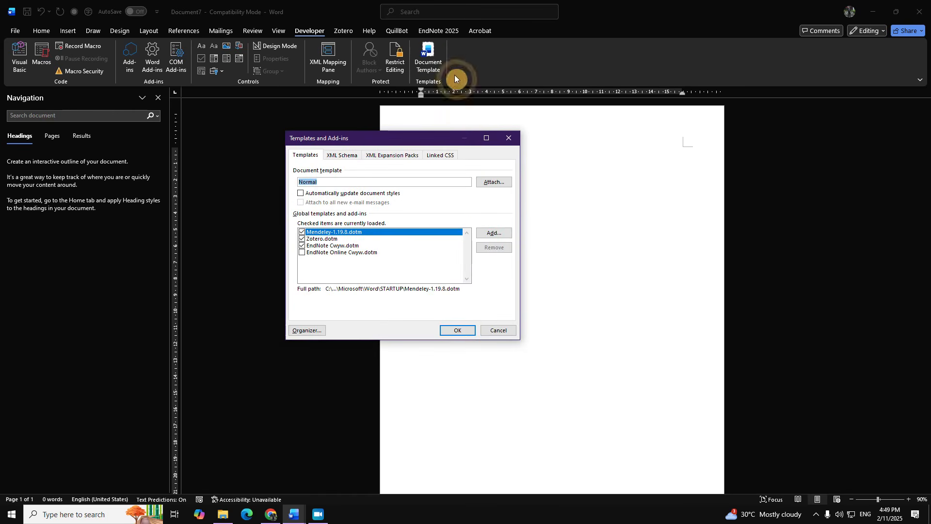
{"action": "left_click", "coordinate": [489, 182]}
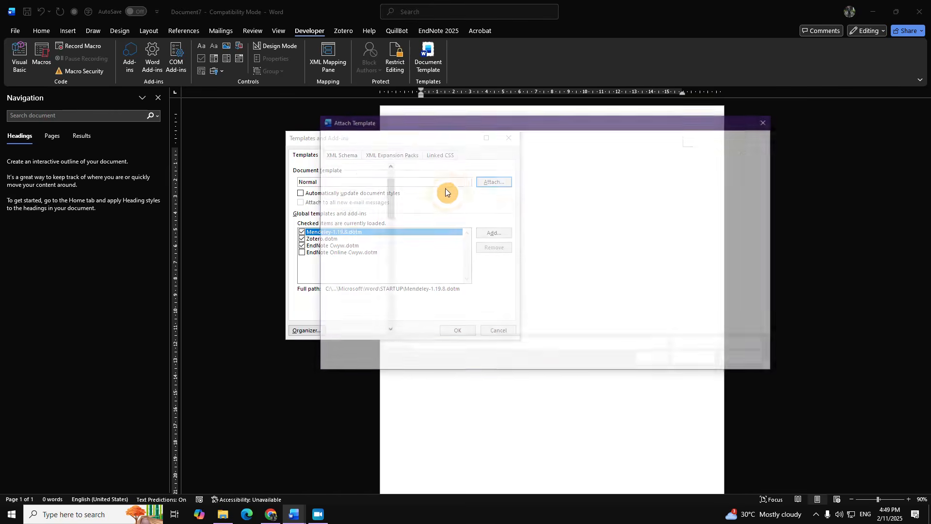
{"action": "scroll", "coordinate": [381, 259], "scroll_direction": "up", "scroll_amount": 3}
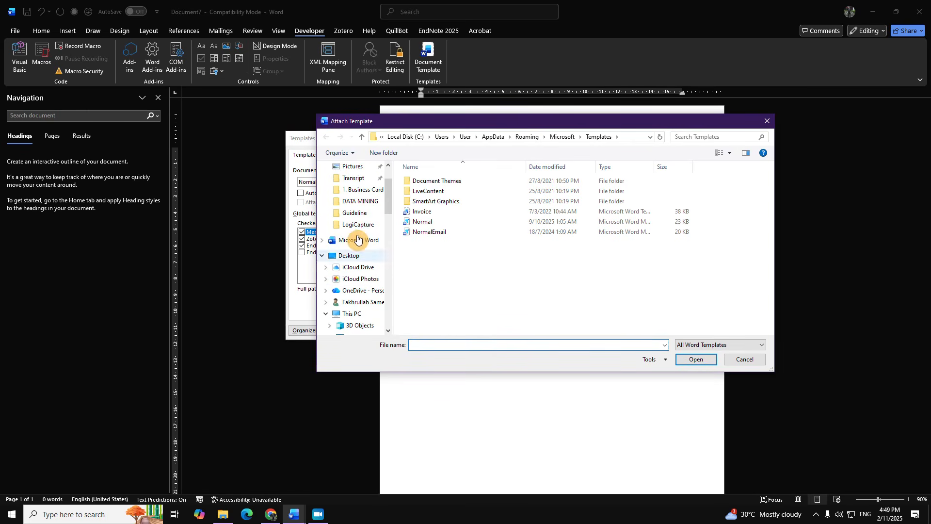
{"action": "left_click", "coordinate": [355, 214]}
{"action": "scroll", "coordinate": [489, 243], "scroll_direction": "down", "scroll_amount": 5}
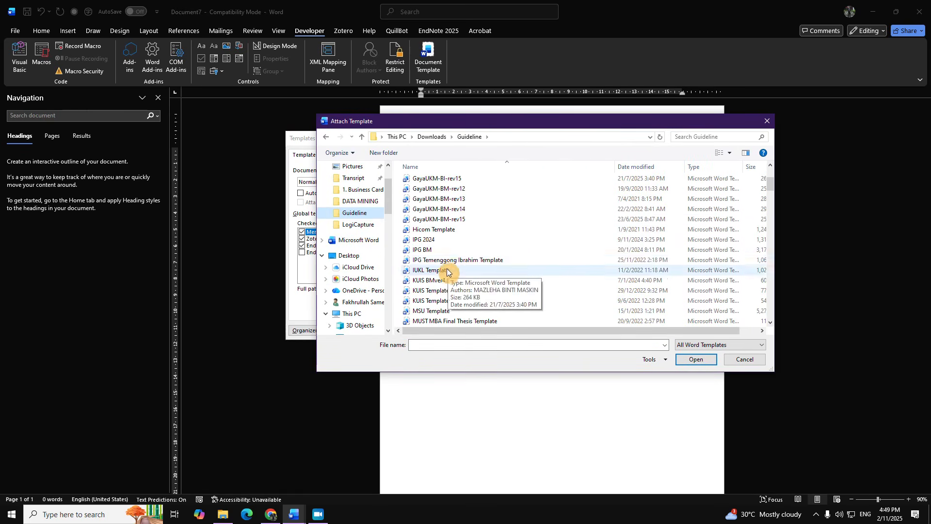
{"action": "left_click", "coordinate": [459, 217]}
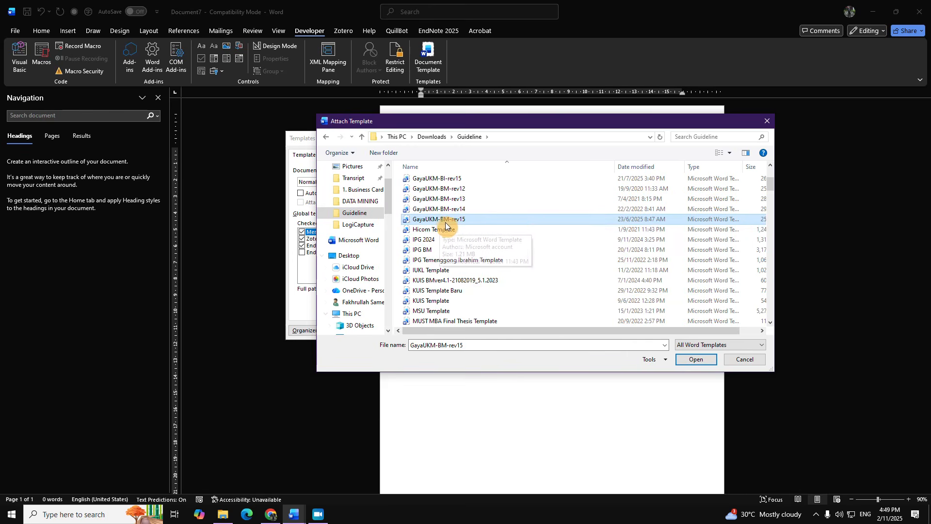
{"action": "left_click", "coordinate": [696, 359]}
{"action": "left_click_drag", "start_coordinate": [462, 183], "coordinate": [301, 194]}
{"action": "left_click", "coordinate": [302, 194]}
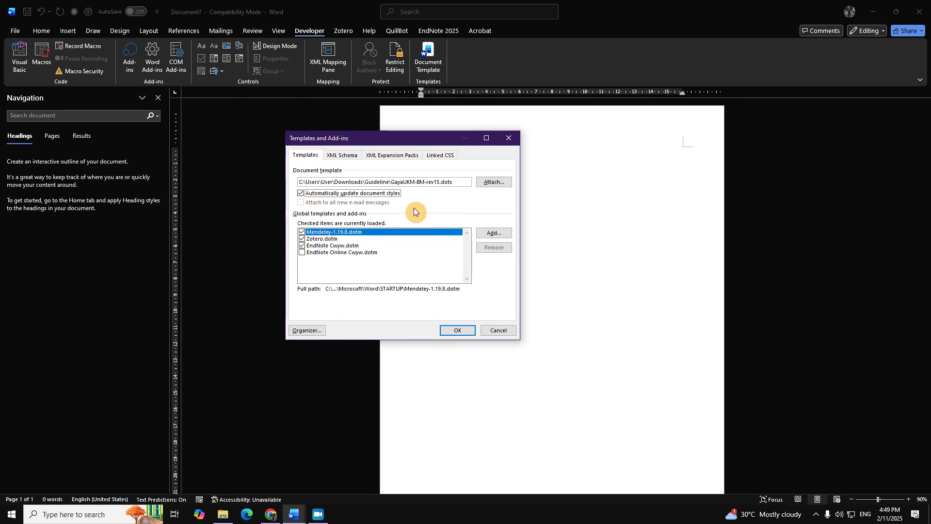
{"action": "left_click", "coordinate": [514, 137]}
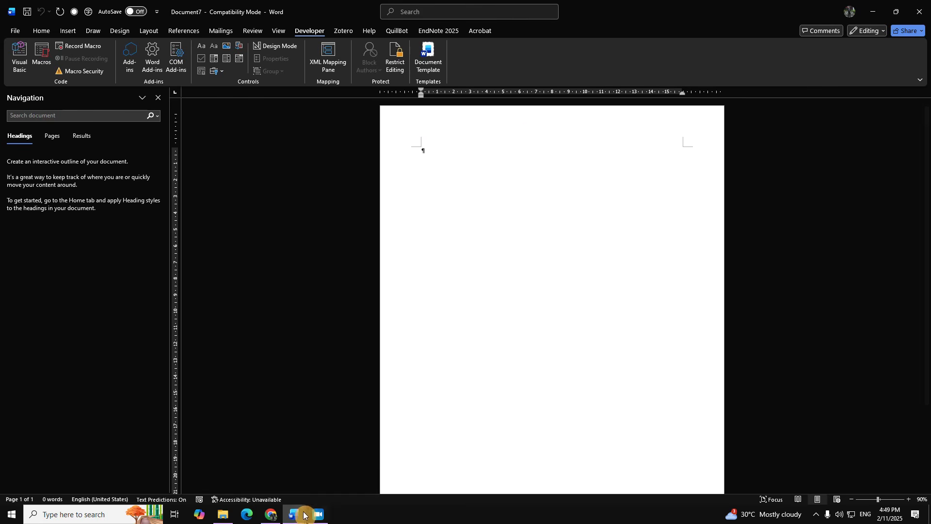
Step: Switch to Document3 and examine its full gallery of UKM thesis styles
{"action": "mouse_move", "coordinate": [293, 513]}
{"action": "left_click", "coordinate": [211, 474]}
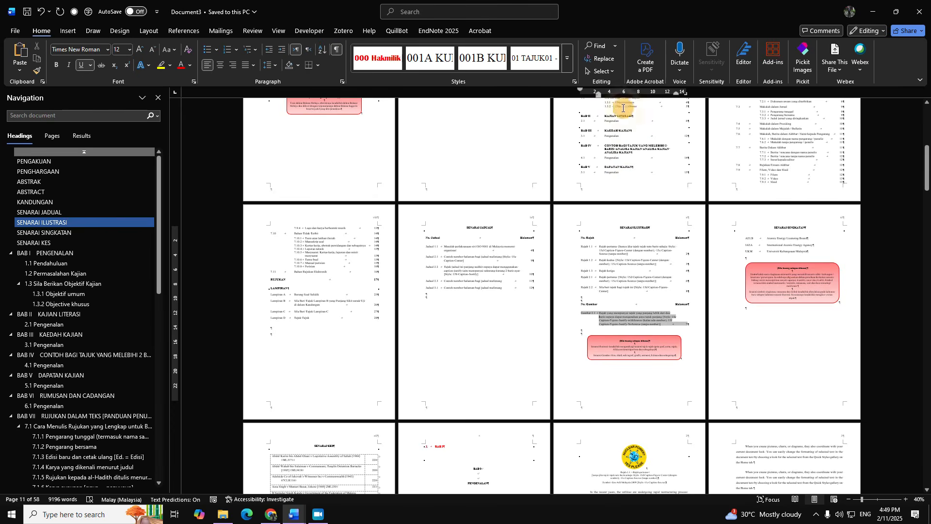
{"action": "left_click", "coordinate": [564, 71]}
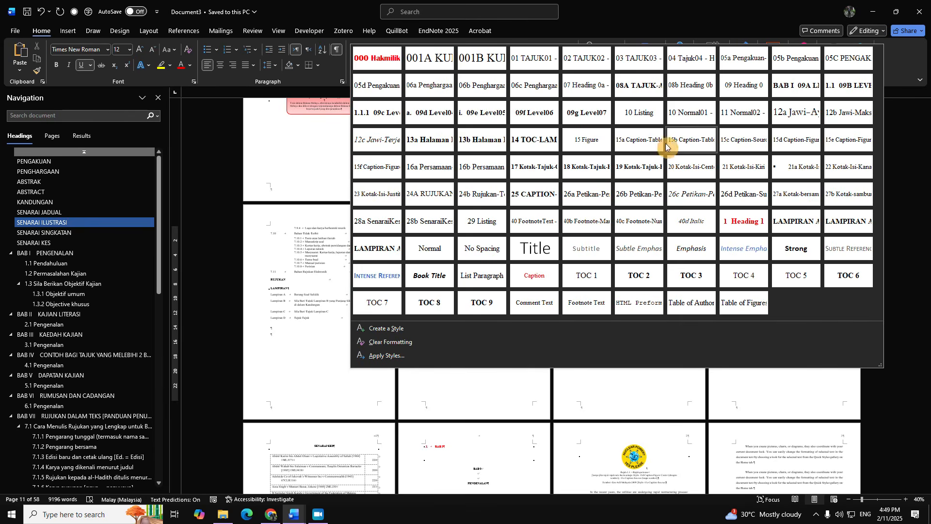
{"action": "left_click", "coordinate": [480, 423]}
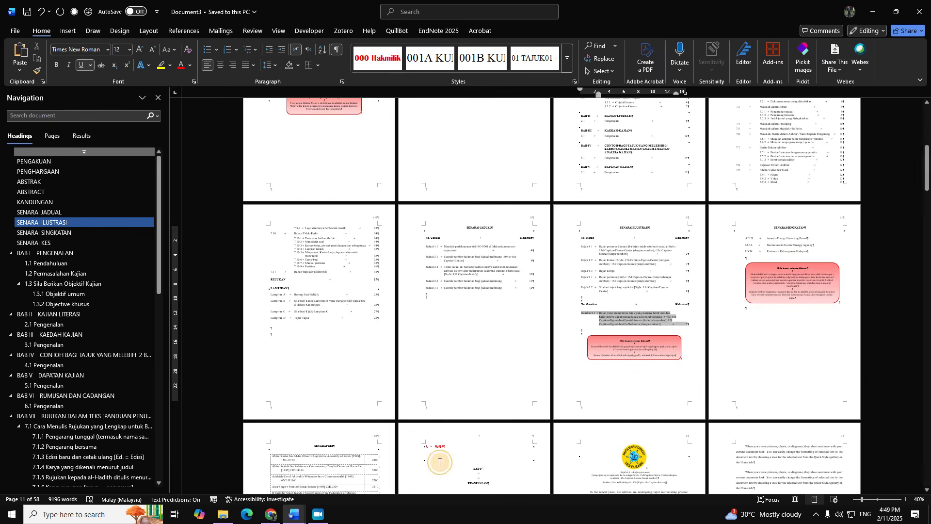
Step: Return to the blank Document7 and examine its full style gallery for comparison with the thesis template's styles
{"action": "left_click", "coordinate": [300, 518]}
{"action": "left_click", "coordinate": [371, 486]}
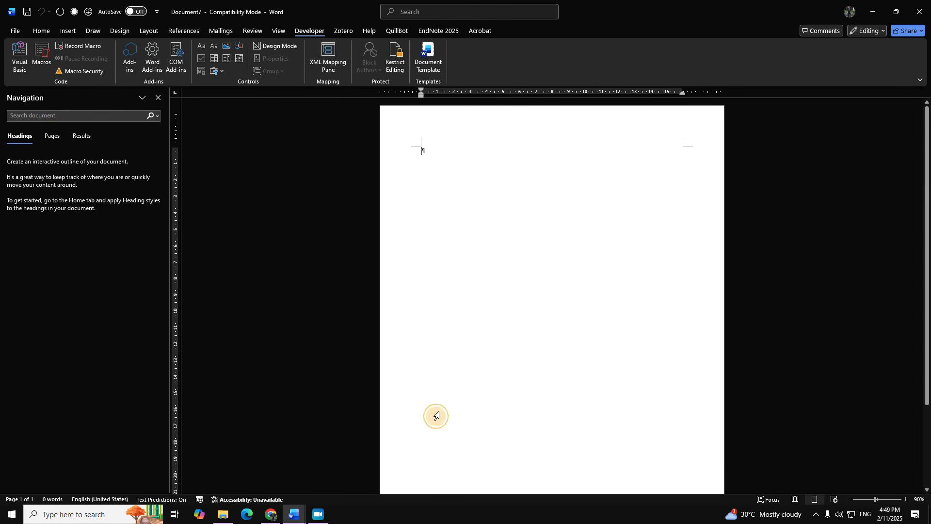
{"action": "left_click", "coordinate": [42, 30]}
{"action": "left_click", "coordinate": [563, 70]}
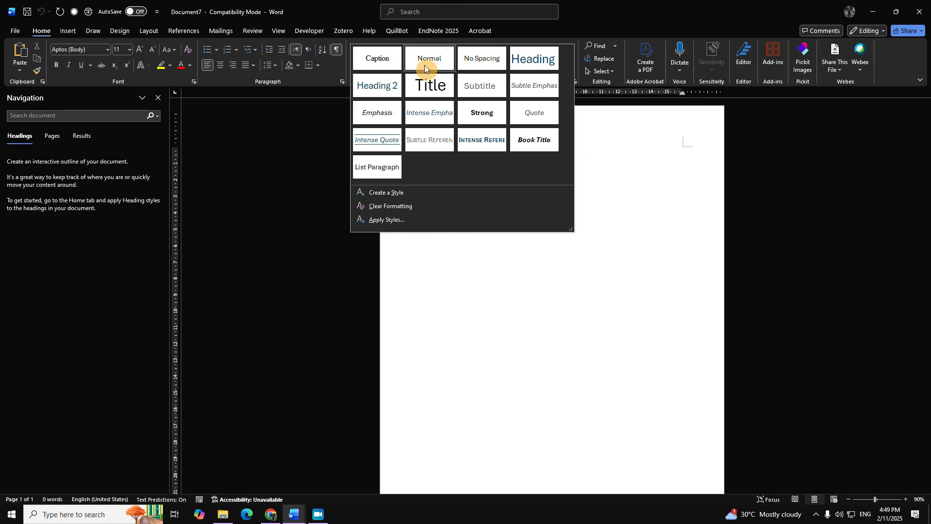
{"action": "left_click", "coordinate": [396, 293]}
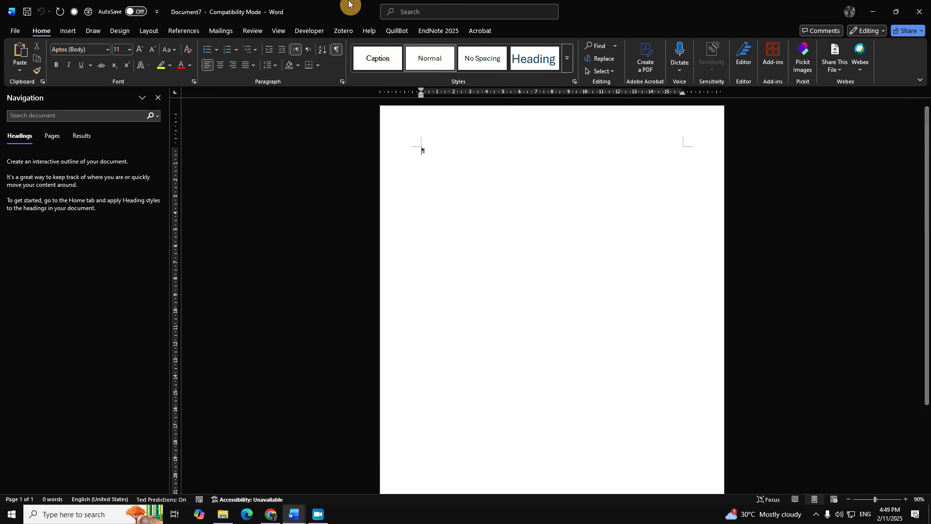
Step: Attach the GayaUKM-BM-rev15 template from the Guideline folder to Document7 and apply it with automatic updating of document styles
{"action": "left_click", "coordinate": [315, 31]}
{"action": "left_click", "coordinate": [435, 55]}
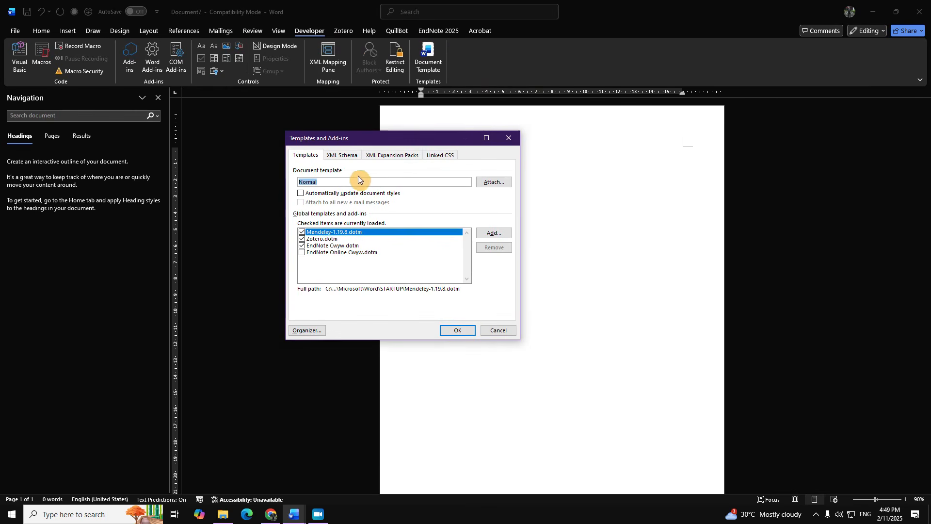
{"action": "left_click", "coordinate": [490, 184]}
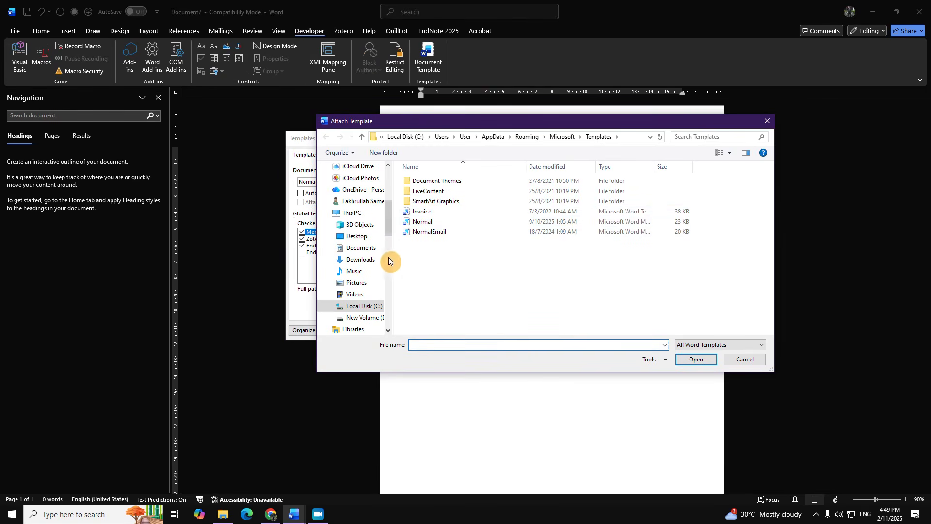
{"action": "scroll", "coordinate": [363, 260], "scroll_direction": "up", "scroll_amount": 2}
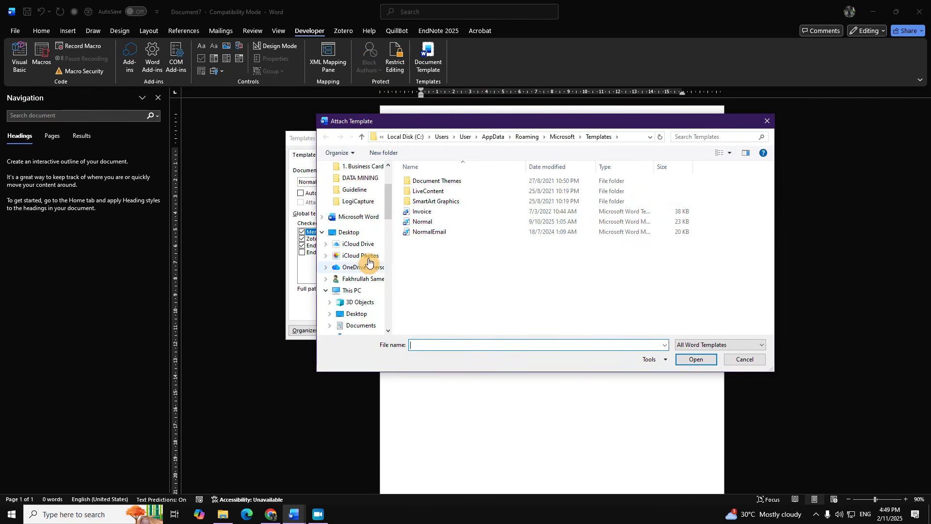
{"action": "left_click", "coordinate": [363, 196]}
{"action": "left_click", "coordinate": [416, 270]}
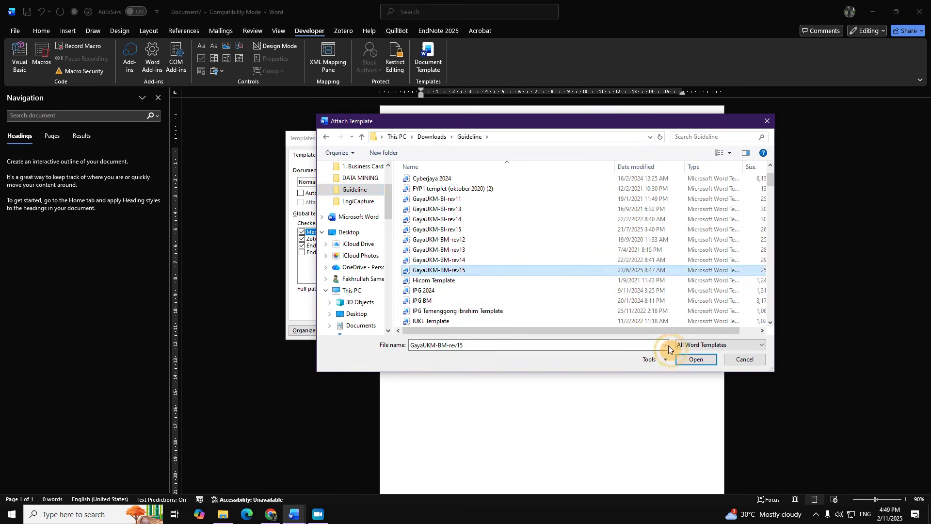
{"action": "key", "text": "Return"}
{"action": "left_click", "coordinate": [315, 194]}
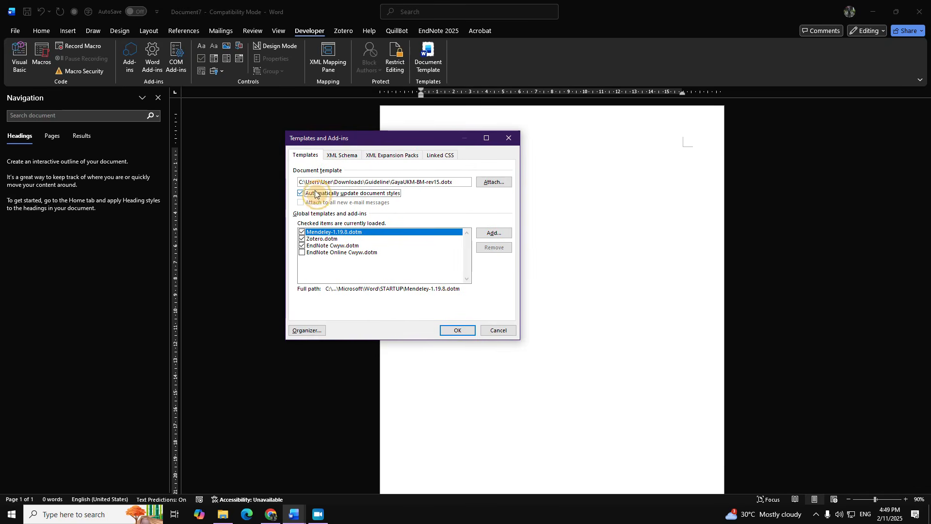
{"action": "left_click", "coordinate": [455, 332]}
Step: Examine the full style gallery of Document7 for the newly attached UKM thesis styles
{"action": "left_click", "coordinate": [34, 30]}
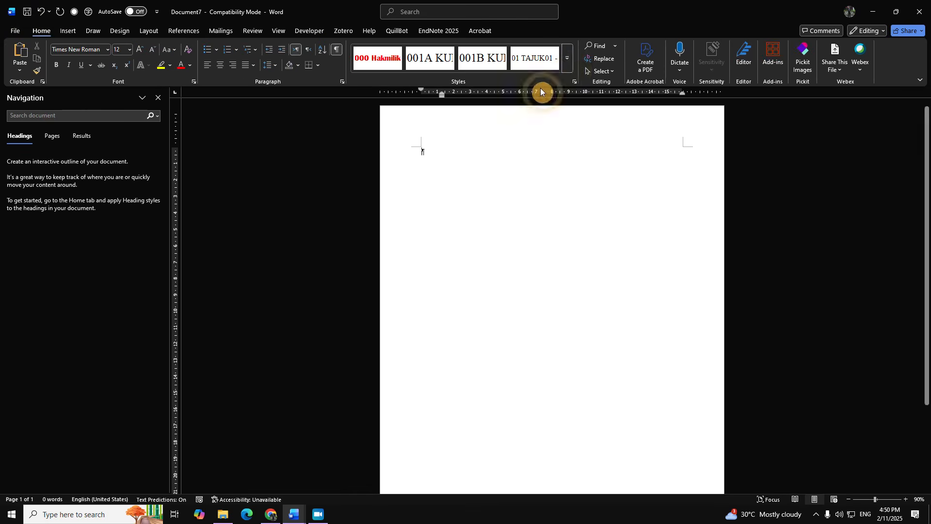
{"action": "left_click", "coordinate": [567, 60]}
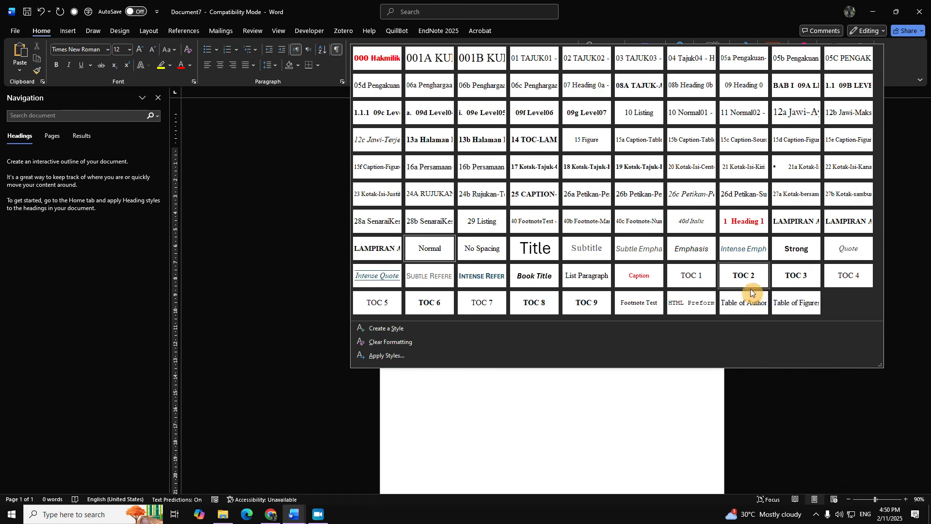
{"action": "left_click", "coordinate": [527, 414]}
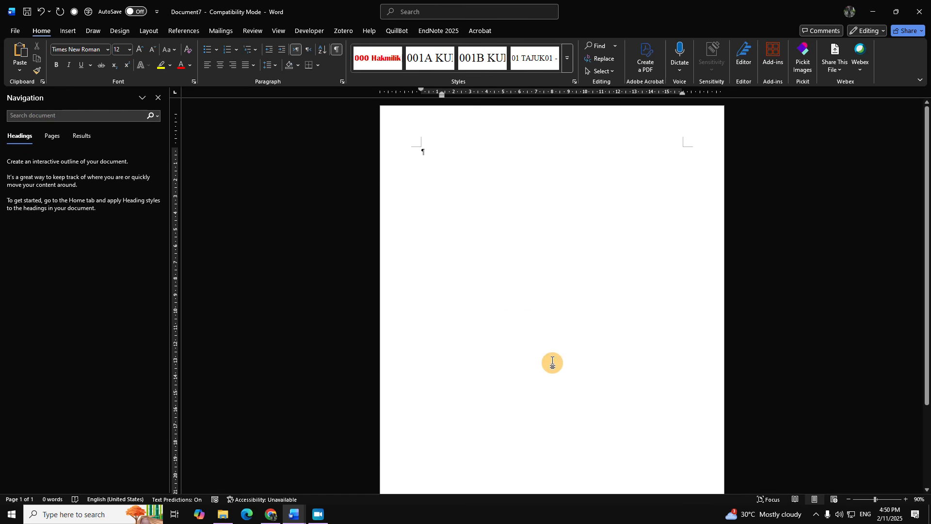
{"action": "left_click", "coordinate": [567, 59]}
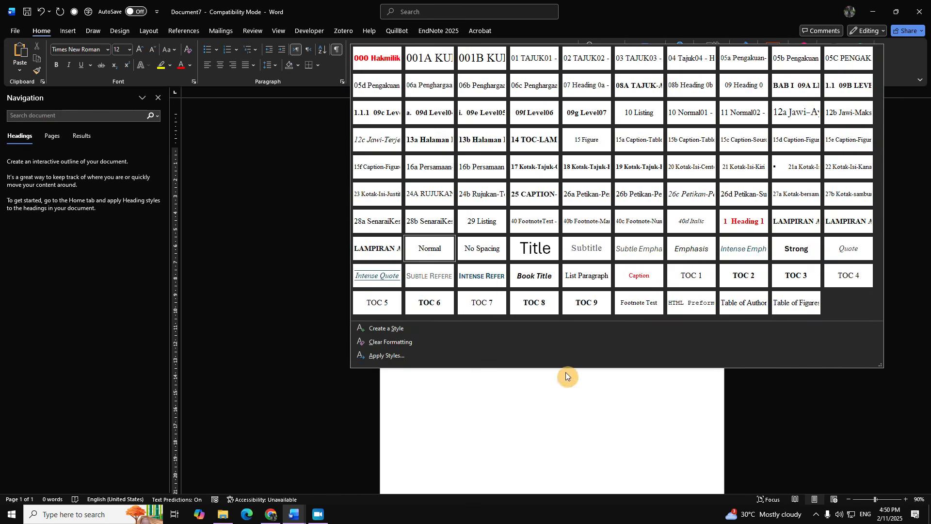
{"action": "left_click", "coordinate": [456, 372]}
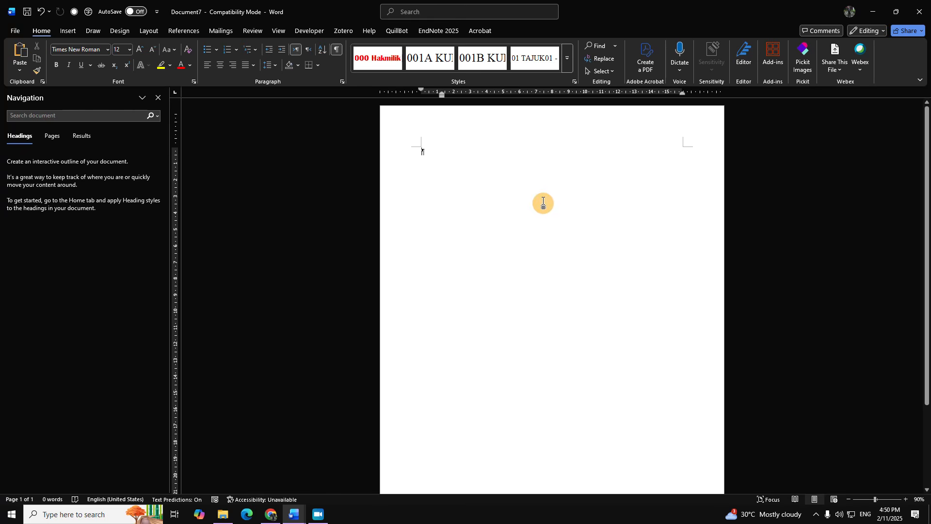
Step: Convert Document7 from Compatibility Mode to the current Word file format
{"action": "left_click", "coordinate": [15, 31]}
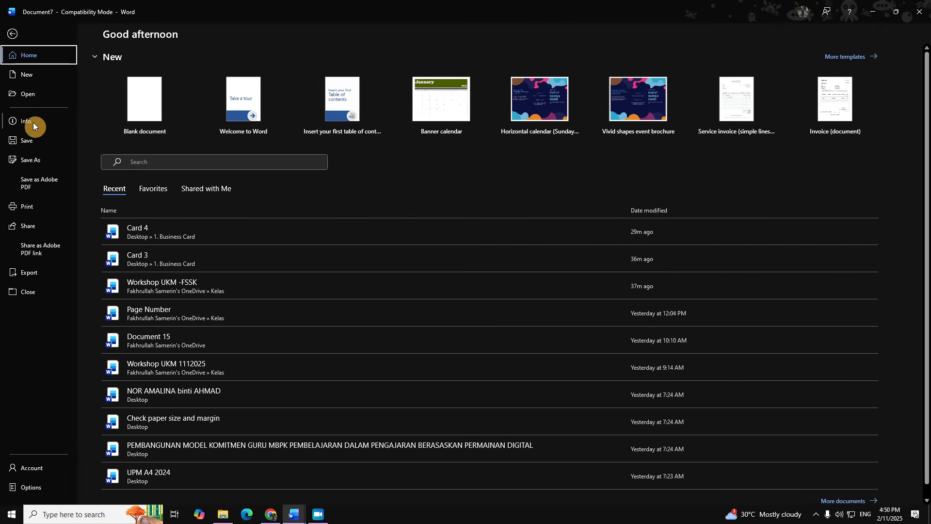
{"action": "left_click", "coordinate": [32, 125]}
{"action": "left_click", "coordinate": [137, 125]}
{"action": "left_click", "coordinate": [576, 278]}
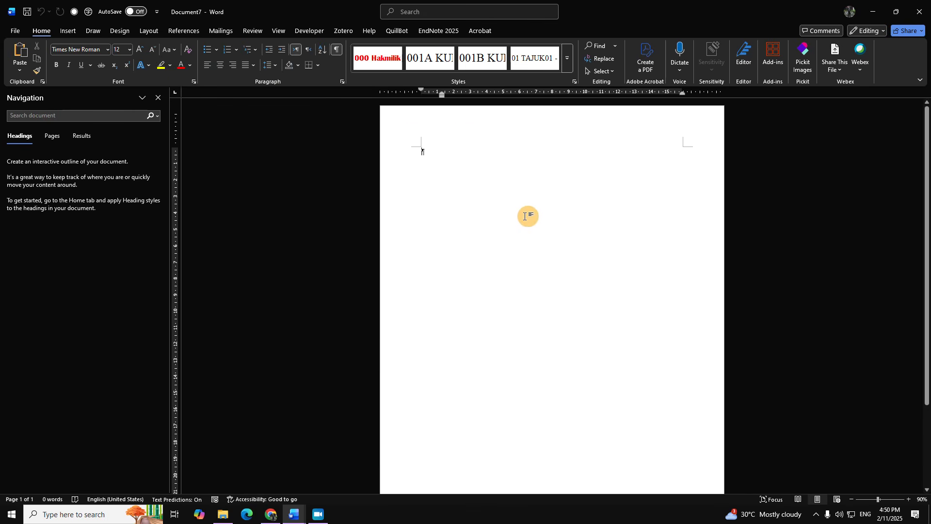
{"action": "left_click", "coordinate": [541, 287]}
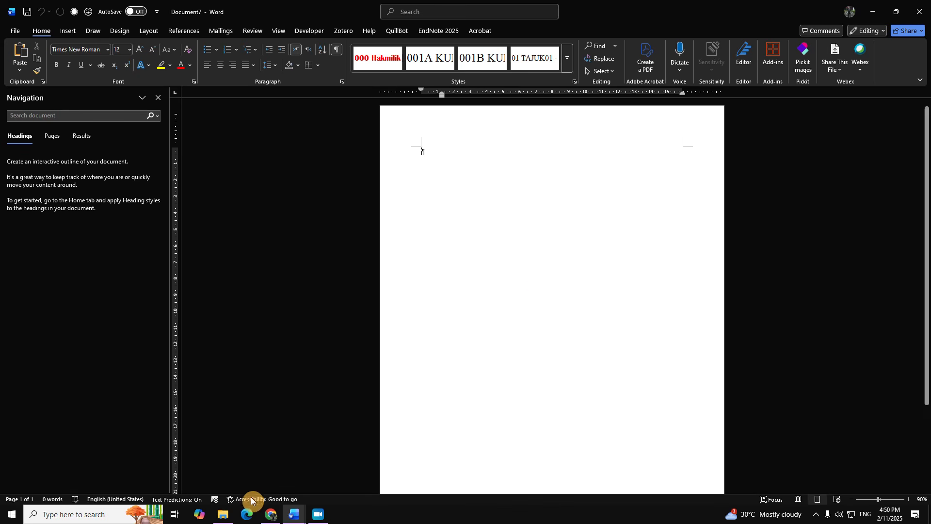
Step: Open the GayaUKM-BM PDF from the Guideline folder in Acrobat and skim its preface, table of contents and chapters
{"action": "left_click", "coordinate": [226, 518]}
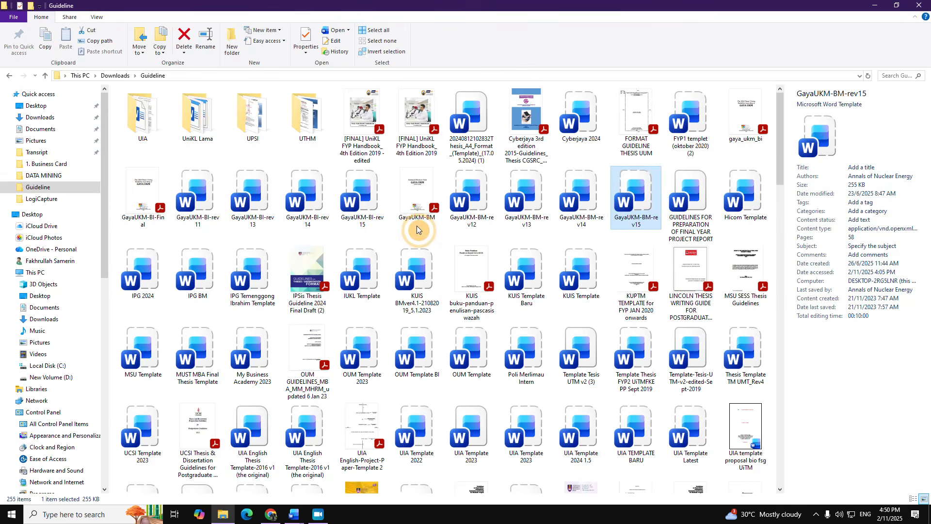
{"action": "double_click", "coordinate": [429, 209]}
{"action": "scroll", "coordinate": [615, 253], "scroll_direction": "down", "scroll_amount": 10}
{"action": "scroll", "coordinate": [639, 254], "scroll_direction": "down", "scroll_amount": 20}
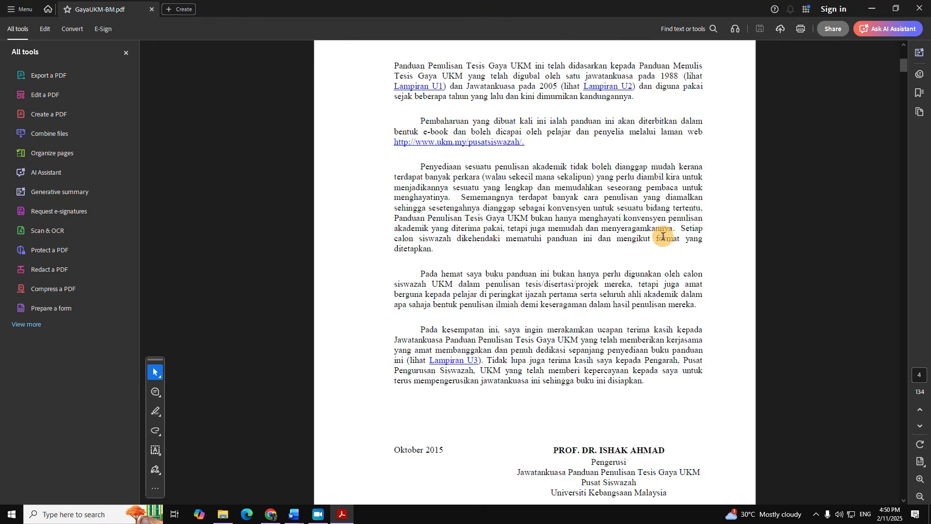
{"action": "scroll", "coordinate": [741, 267], "scroll_direction": "down", "scroll_amount": 12}
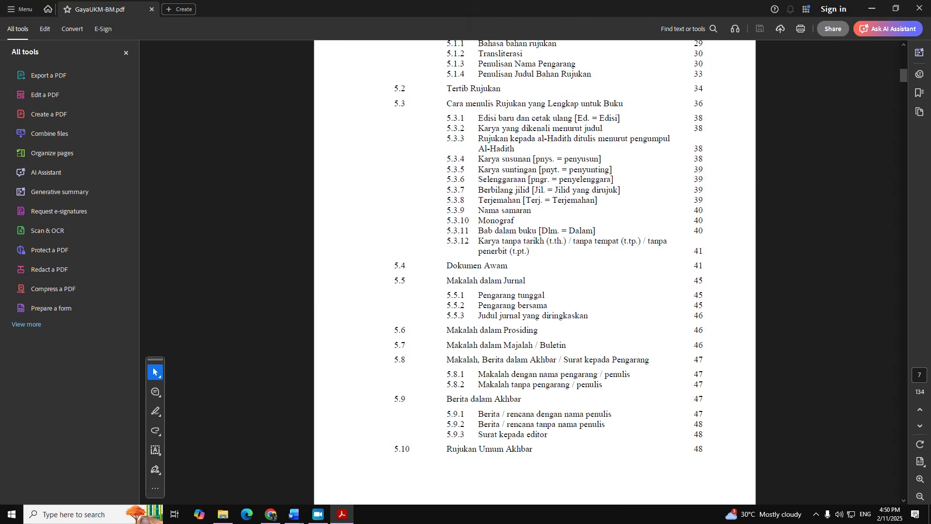
{"action": "left_click_drag", "start_coordinate": [902, 75], "coordinate": [903, 111]}
{"action": "scroll", "coordinate": [771, 196], "scroll_direction": "down", "scroll_amount": 20}
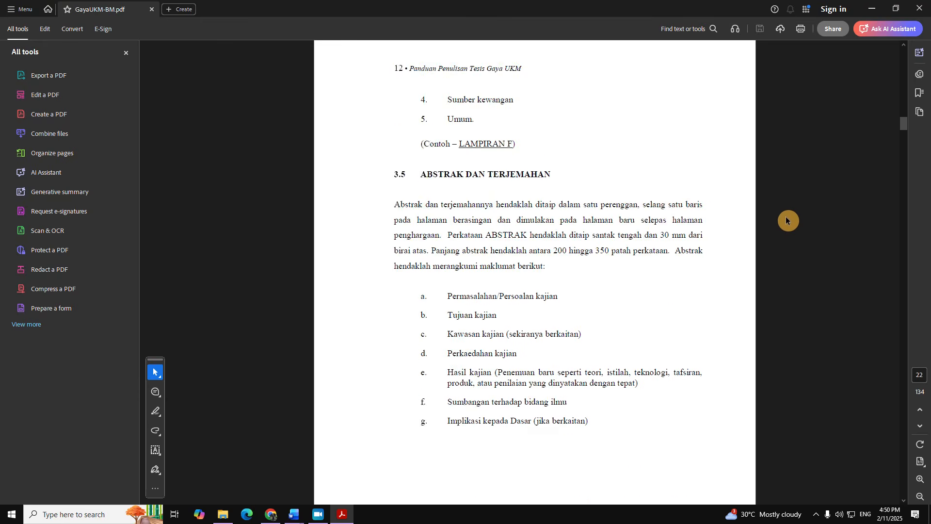
Step: Go back to BAB I of the guide and examine the paper size requirement in section 1.1.1 Saiz
{"action": "scroll", "coordinate": [824, 214], "scroll_direction": "up", "scroll_amount": 20}
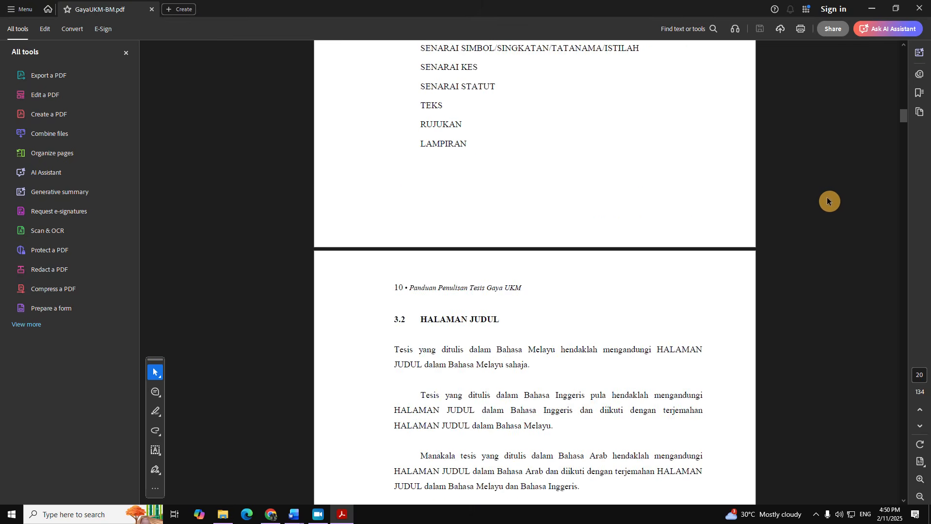
{"action": "scroll", "coordinate": [564, 203], "scroll_direction": "up", "scroll_amount": 20}
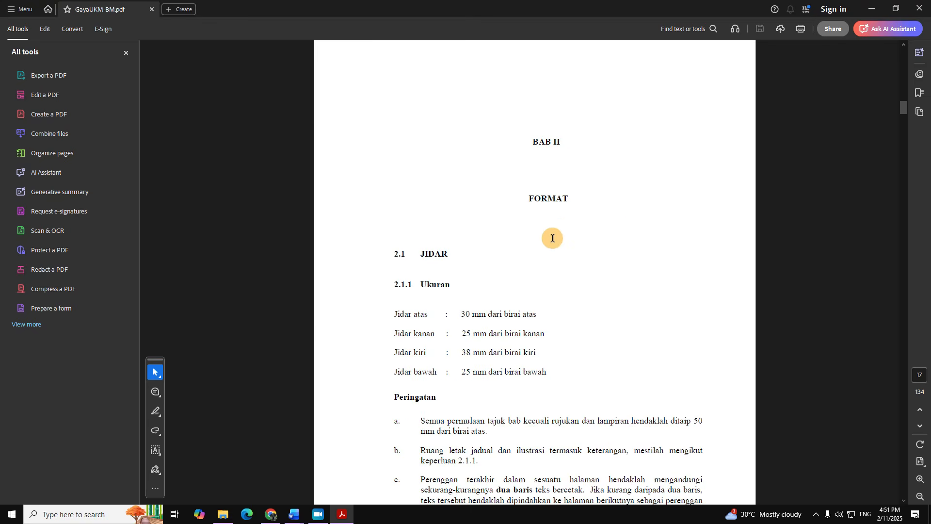
{"action": "scroll", "coordinate": [519, 292], "scroll_direction": "up", "scroll_amount": 20}
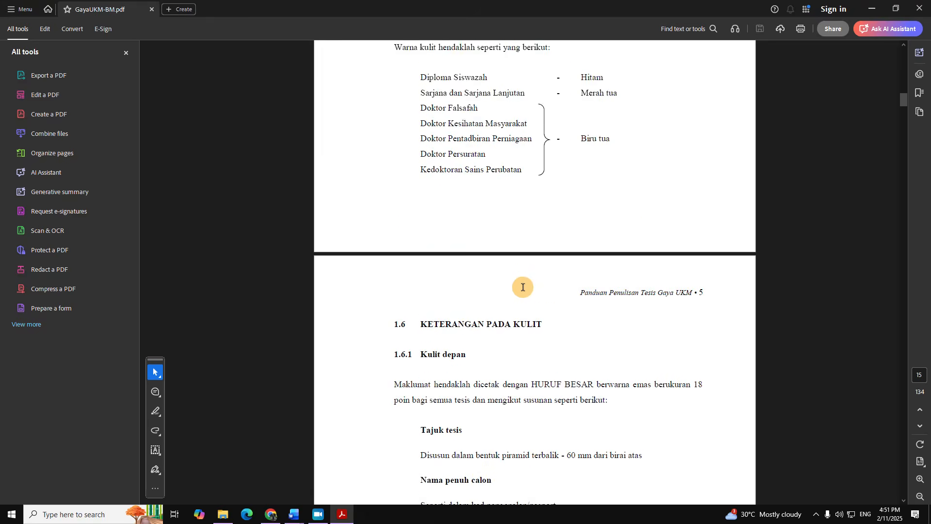
{"action": "scroll", "coordinate": [517, 291], "scroll_direction": "up", "scroll_amount": 20}
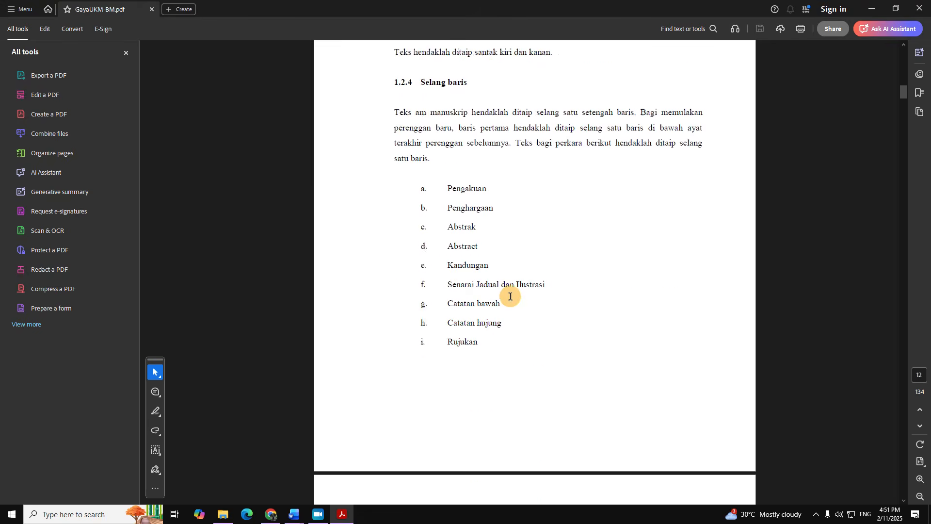
{"action": "scroll", "coordinate": [504, 311], "scroll_direction": "up", "scroll_amount": 10}
{"action": "left_click_drag", "start_coordinate": [391, 314], "coordinate": [665, 325]}
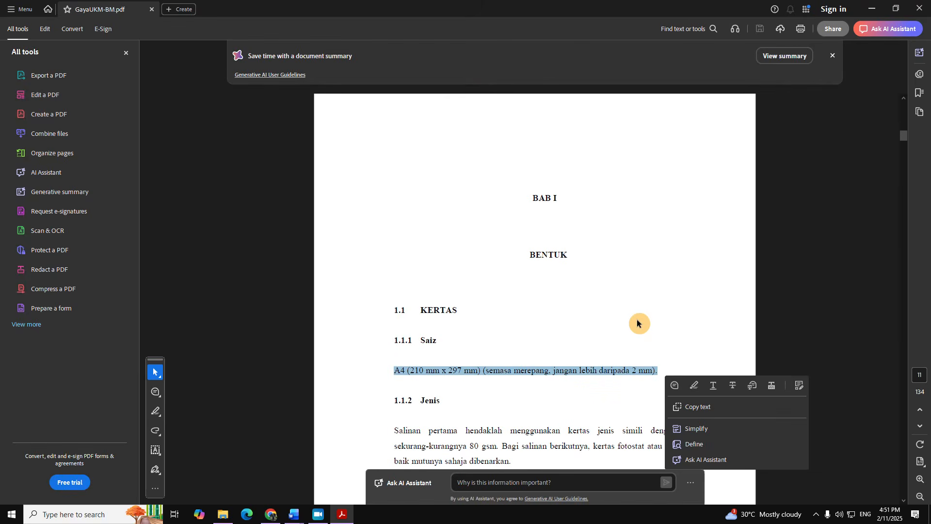
{"action": "left_click", "coordinate": [581, 359]}
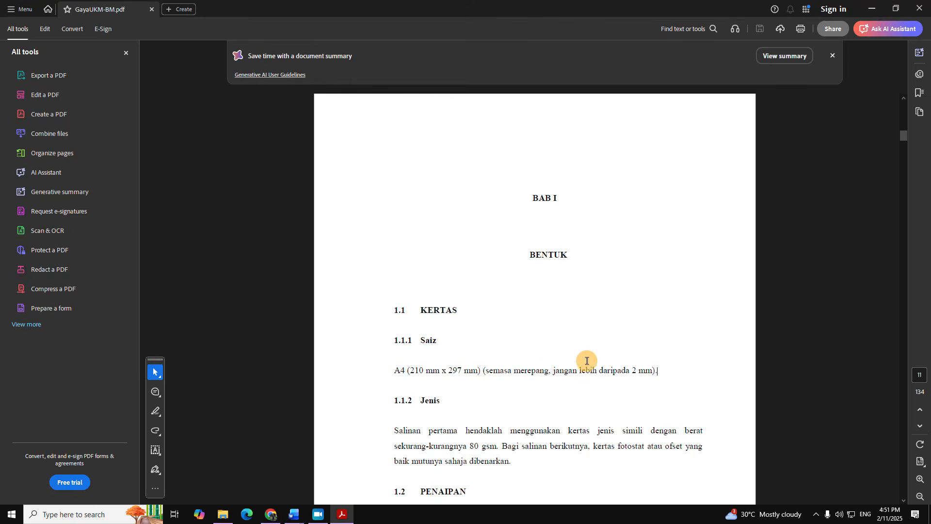
Step: Read the guide's rules on paper type, font, heading typing and paragraphs in sections 1.1.2 to 1.2.5
{"action": "scroll", "coordinate": [650, 369], "scroll_direction": "down", "scroll_amount": 2}
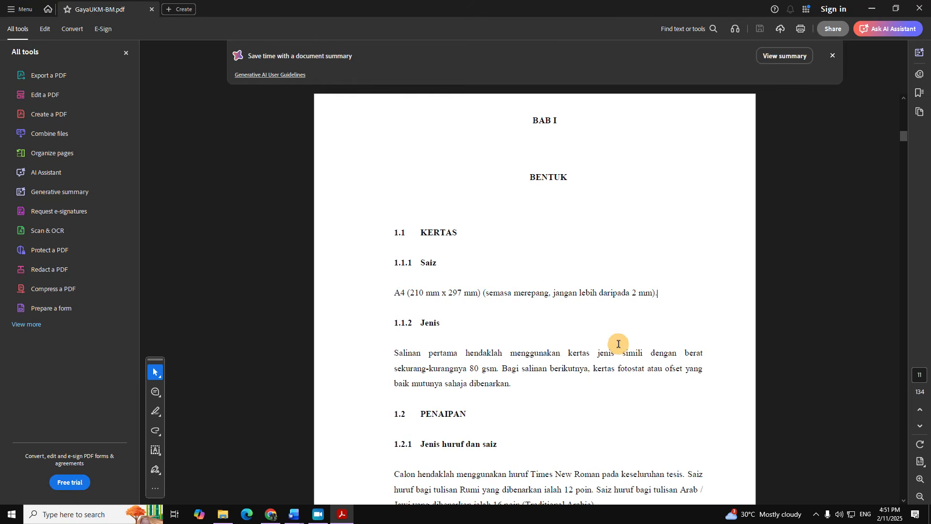
{"action": "scroll", "coordinate": [543, 354], "scroll_direction": "down", "scroll_amount": 2}
{"action": "scroll", "coordinate": [505, 354], "scroll_direction": "down", "scroll_amount": 10}
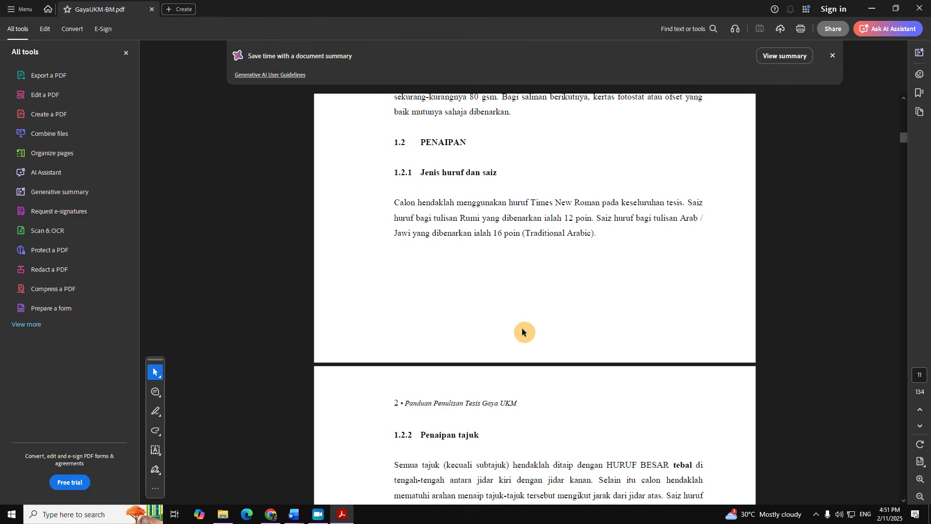
{"action": "scroll", "coordinate": [553, 313], "scroll_direction": "down", "scroll_amount": 4}
{"action": "scroll", "coordinate": [565, 314], "scroll_direction": "up", "scroll_amount": 2}
{"action": "scroll", "coordinate": [567, 313], "scroll_direction": "down", "scroll_amount": 4}
{"action": "scroll", "coordinate": [570, 309], "scroll_direction": "down", "scroll_amount": 6}
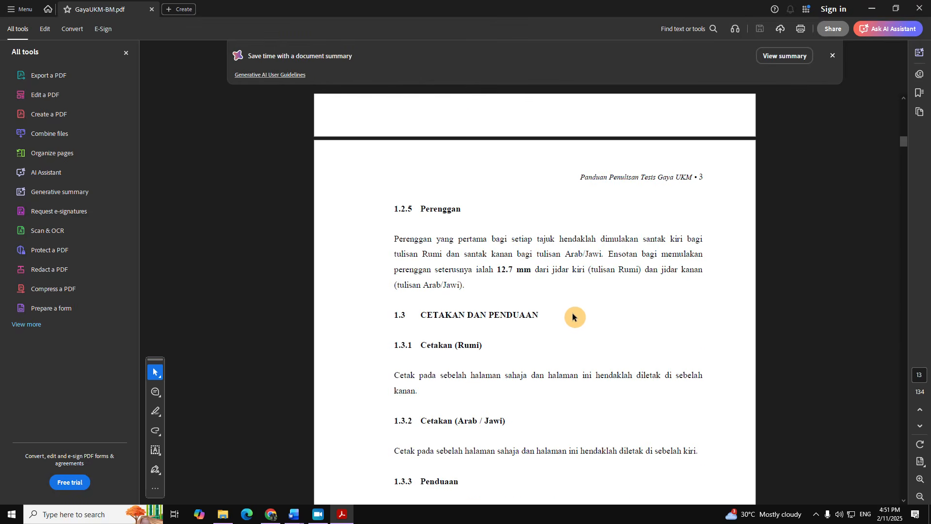
Step: Switch to Document7 in Word and check its paper size in Page Setup without changing any settings
{"action": "mouse_move", "coordinate": [295, 518]}
{"action": "left_click", "coordinate": [391, 462]}
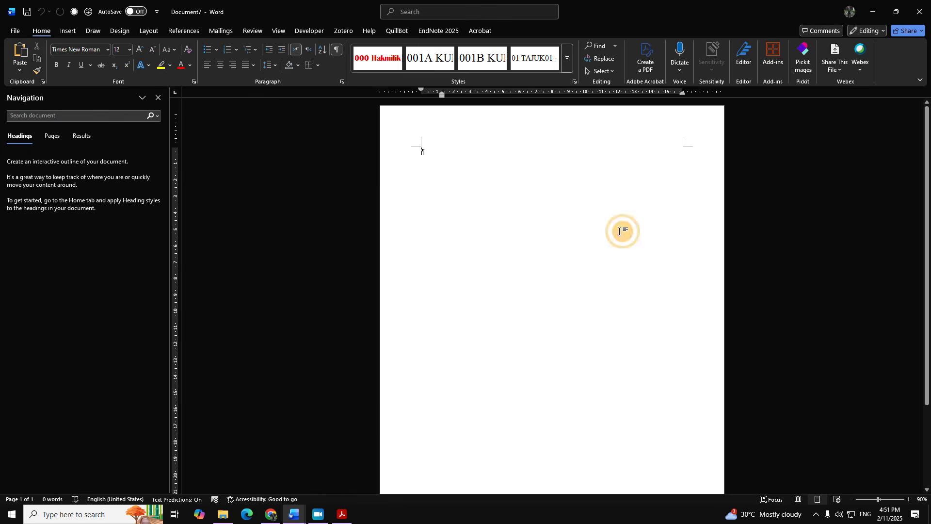
{"action": "left_click", "coordinate": [144, 32]}
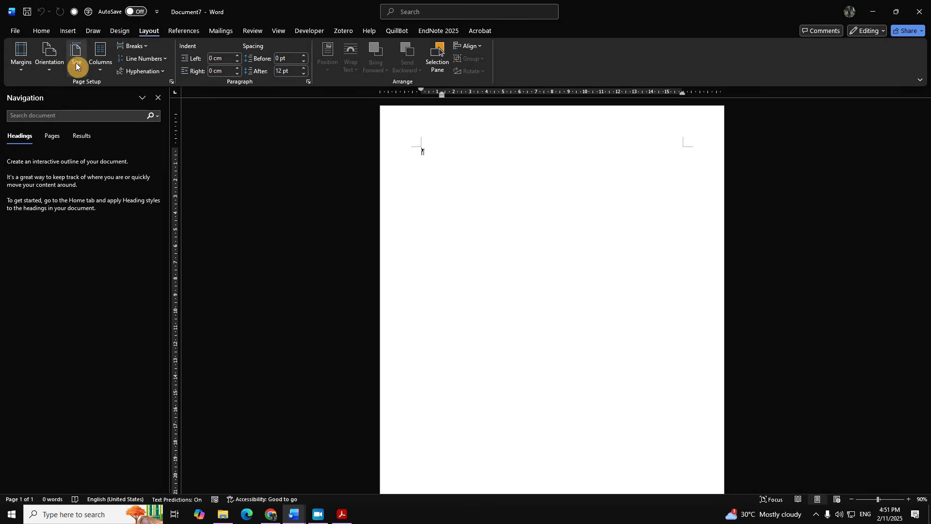
{"action": "left_click", "coordinate": [77, 60]}
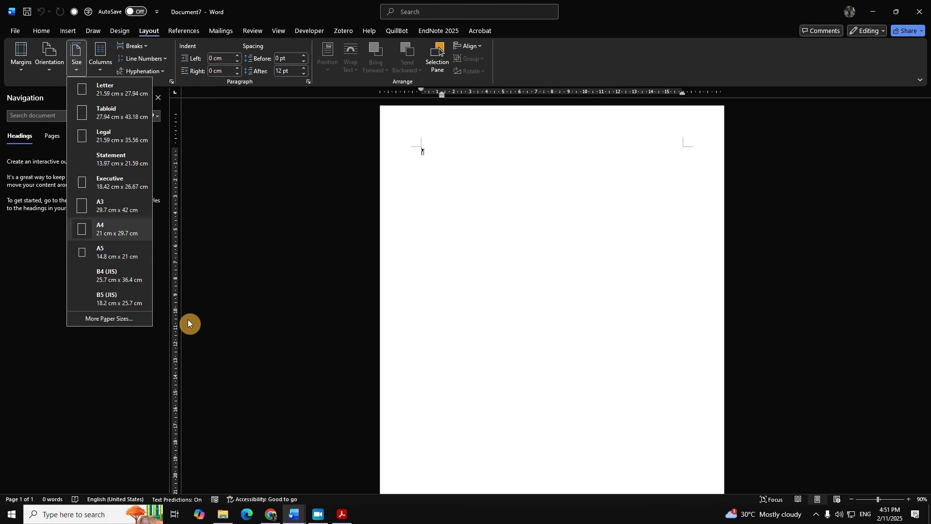
{"action": "left_click", "coordinate": [130, 318]}
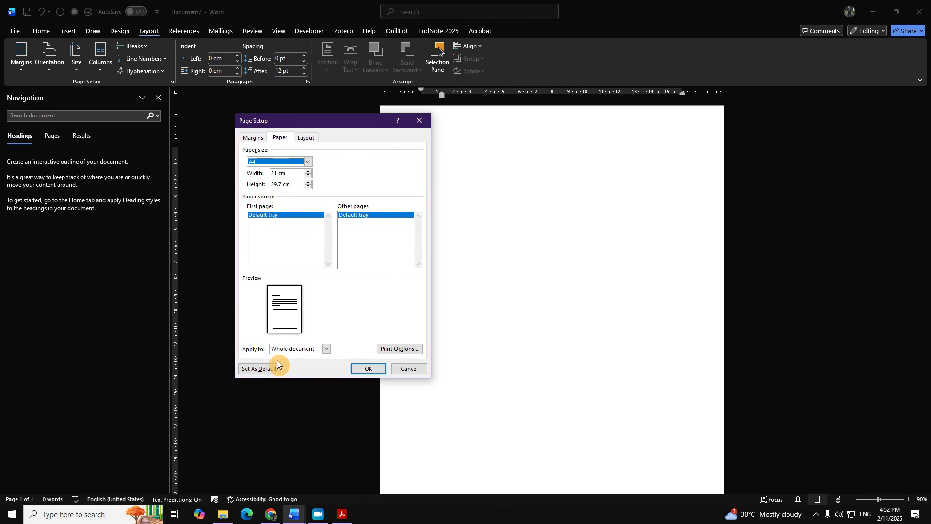
{"action": "left_click", "coordinate": [418, 372]}
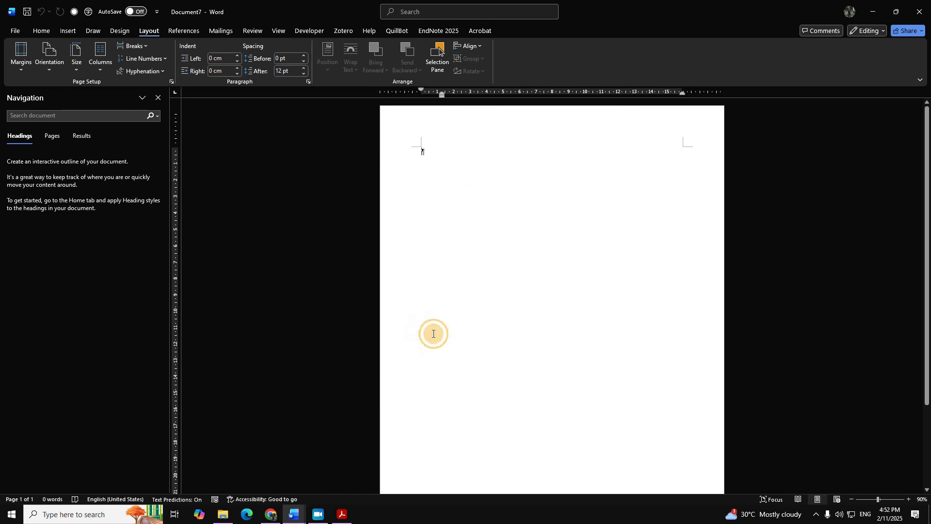
{"action": "left_click", "coordinate": [70, 72]}
{"action": "left_click", "coordinate": [536, 266]}
Step: Return to the PDF guide in Acrobat and examine the margin sizes in section 2.1.1 Ukuran
{"action": "left_click", "coordinate": [345, 513]}
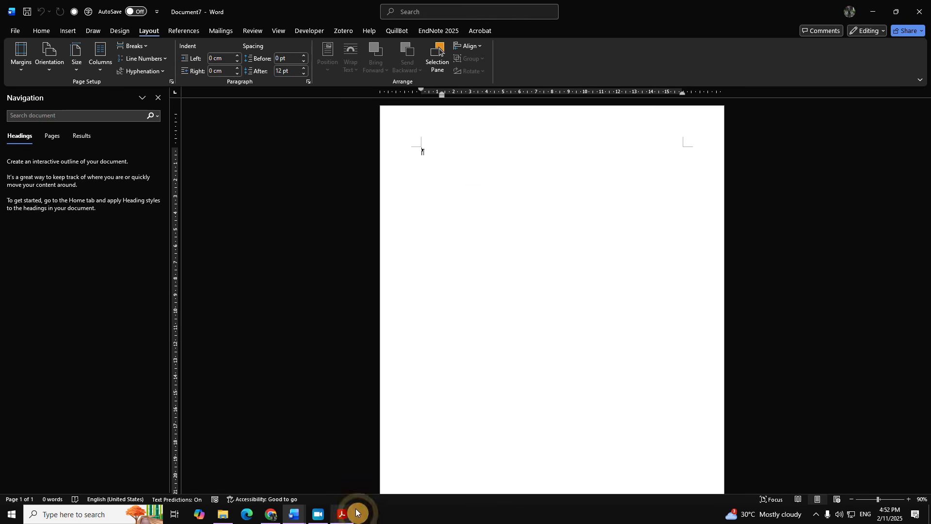
{"action": "scroll", "coordinate": [492, 352], "scroll_direction": "down", "scroll_amount": 20}
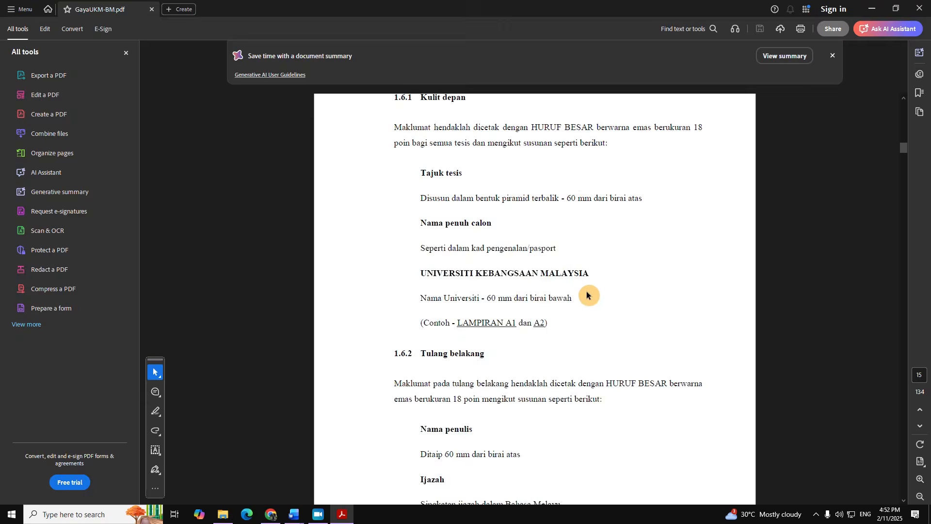
{"action": "scroll", "coordinate": [592, 334], "scroll_direction": "down", "scroll_amount": 10}
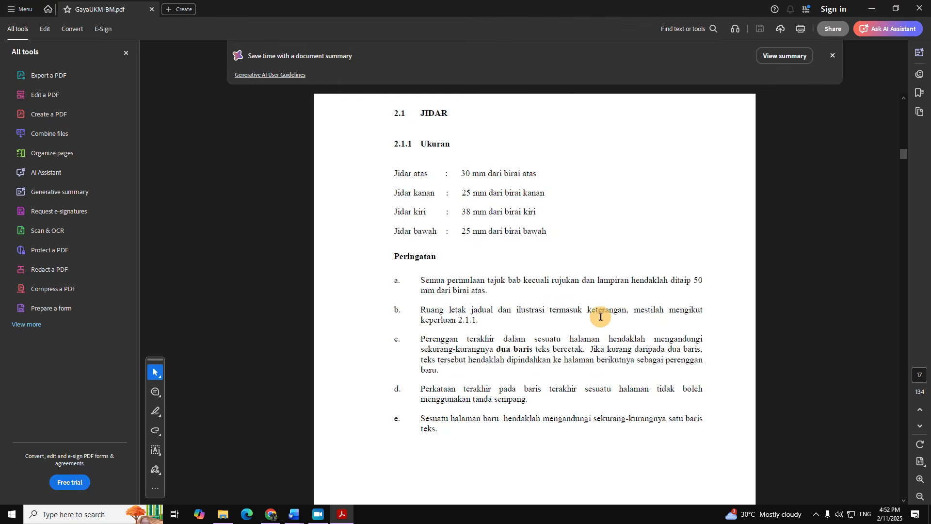
{"action": "left_click_drag", "start_coordinate": [551, 269], "coordinate": [391, 212]}
{"action": "left_click", "coordinate": [471, 251]}
{"action": "double_click", "coordinate": [464, 251]}
{"action": "left_click", "coordinate": [488, 252]}
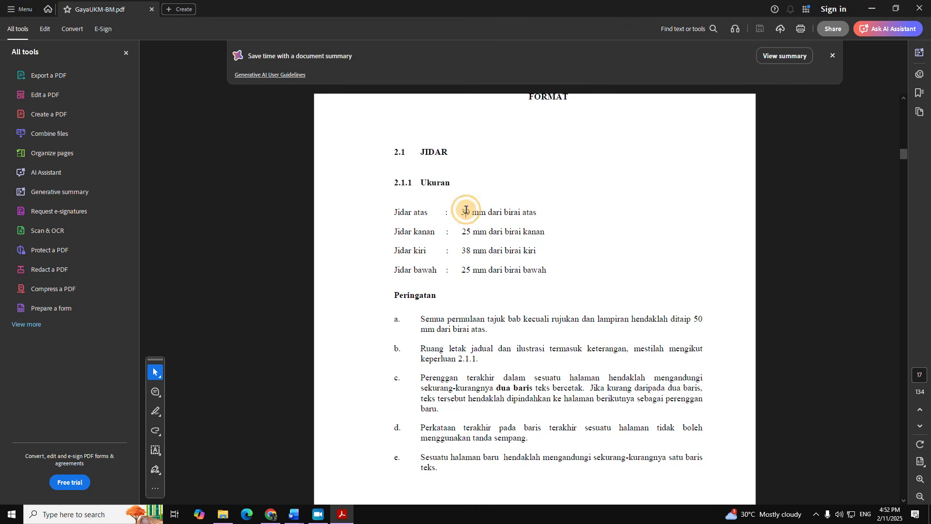
Step: Review the four margin requirements for atas, kanan, kiri and bawah listed under 2.1.1 Ukuran
{"action": "left_click", "coordinate": [469, 269]}
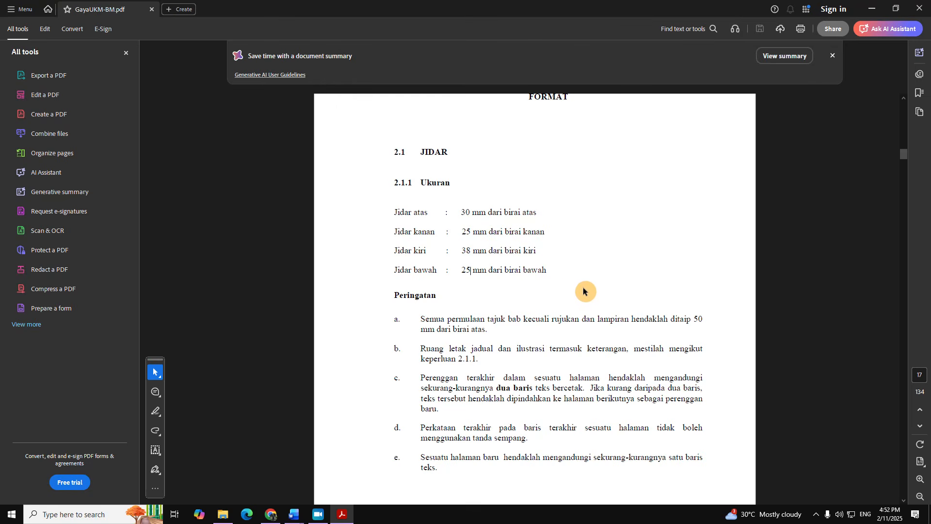
{"action": "left_click_drag", "start_coordinate": [538, 270], "coordinate": [389, 212]}
{"action": "left_click", "coordinate": [504, 261]}
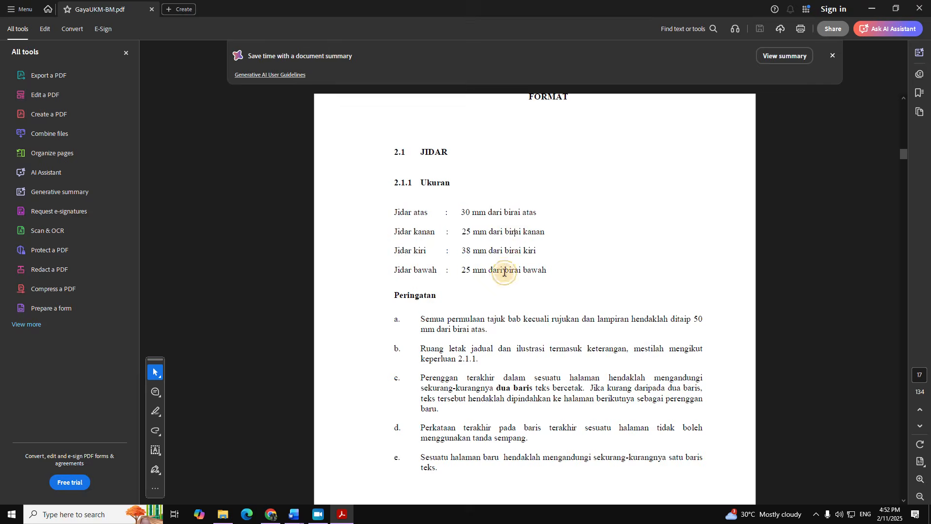
Step: Switch to Document7 in Word and set custom margins of top 3 cm, bottom 2.5 cm, left 3.8 cm and right 2.5 cm
{"action": "left_click", "coordinate": [294, 514]}
{"action": "left_click", "coordinate": [396, 469]}
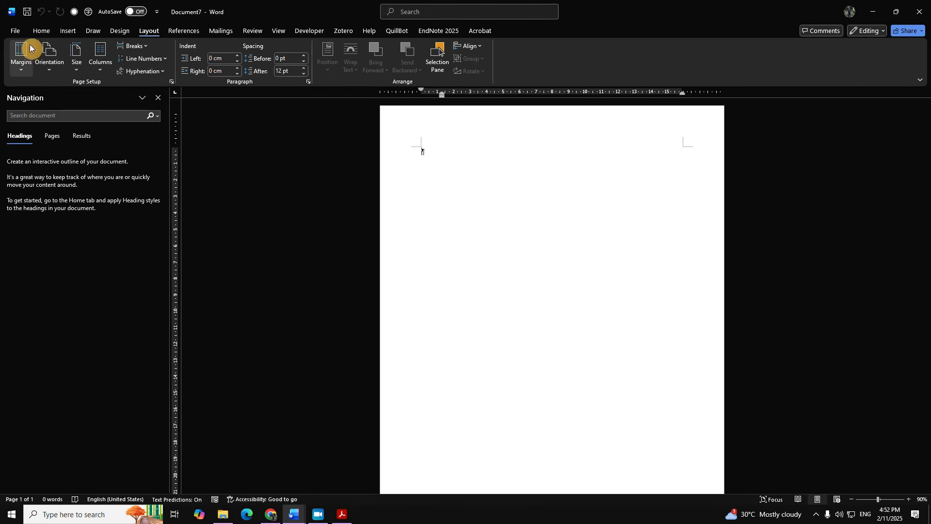
{"action": "left_click", "coordinate": [50, 61]}
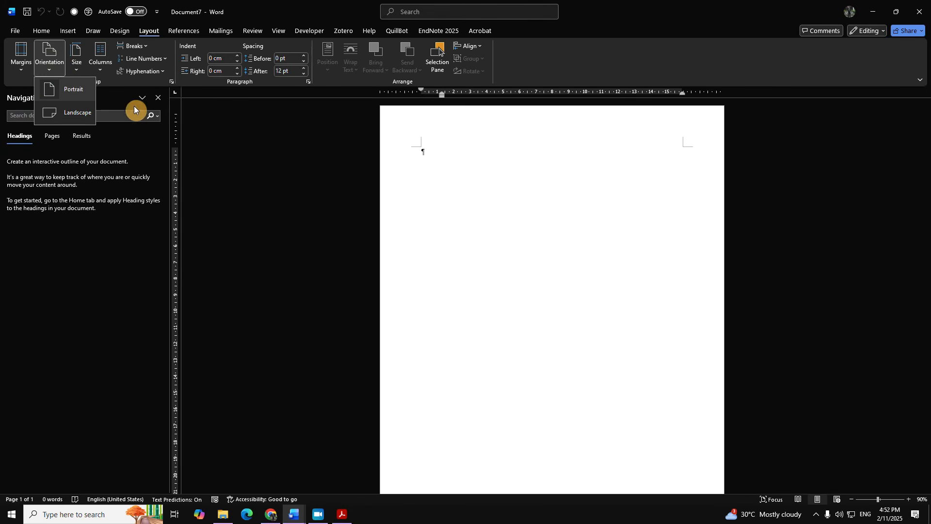
{"action": "left_click", "coordinate": [13, 65]}
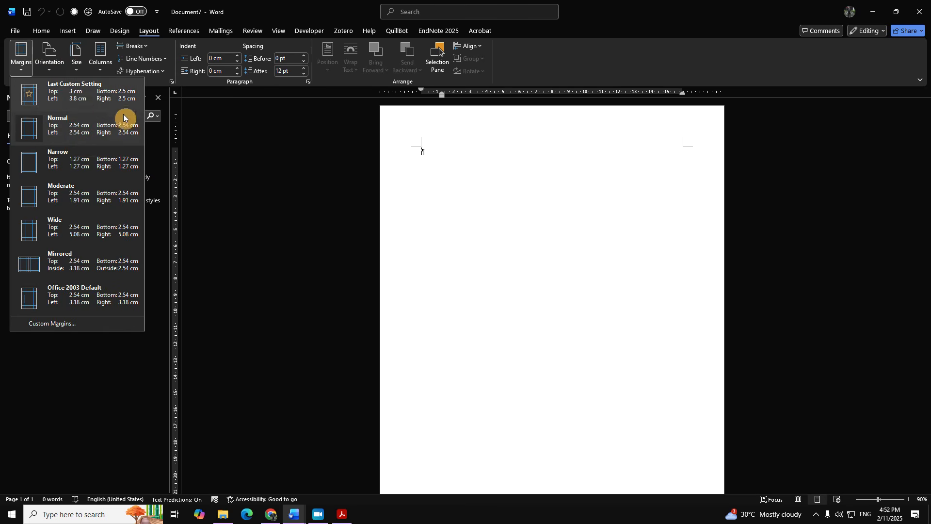
{"action": "left_click", "coordinate": [69, 325]}
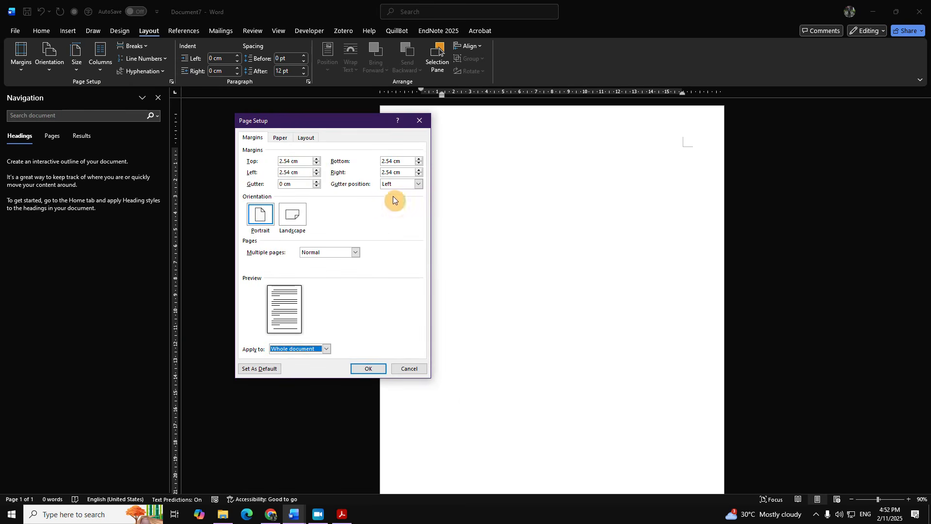
{"action": "left_click_drag", "start_coordinate": [290, 172], "coordinate": [256, 174]}
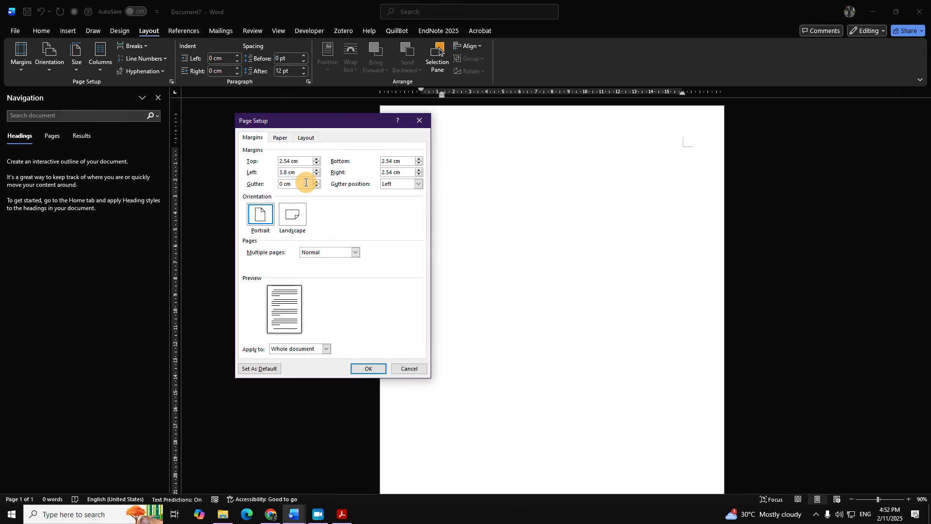
{"action": "left_click_drag", "start_coordinate": [301, 174], "coordinate": [269, 164]}
{"action": "left_click", "coordinate": [419, 163]}
{"action": "left_click", "coordinate": [419, 174]}
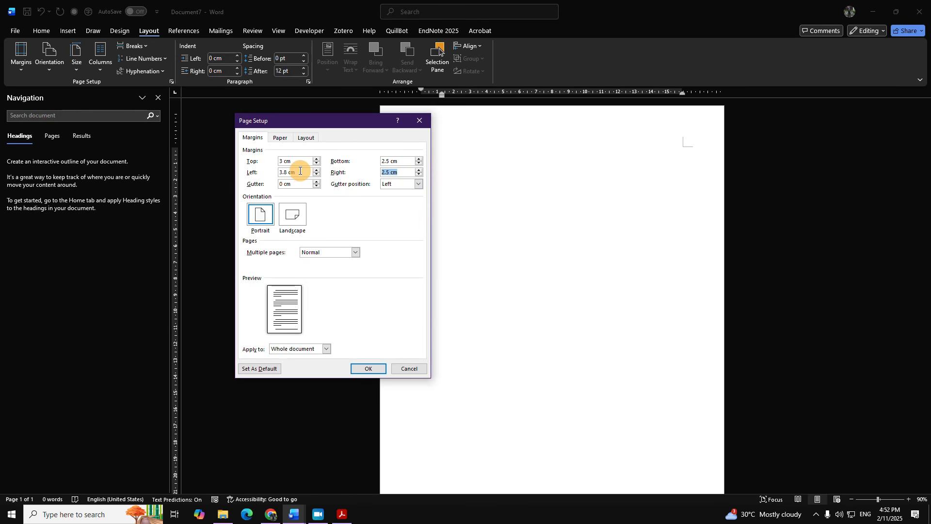
{"action": "mouse_move", "coordinate": [297, 161]}
{"action": "left_mouse_down"}
{"action": "mouse_move", "coordinate": [273, 166]}
{"action": "mouse_move", "coordinate": [292, 160]}
{"action": "left_mouse_up"}
{"action": "left_click", "coordinate": [376, 369]}
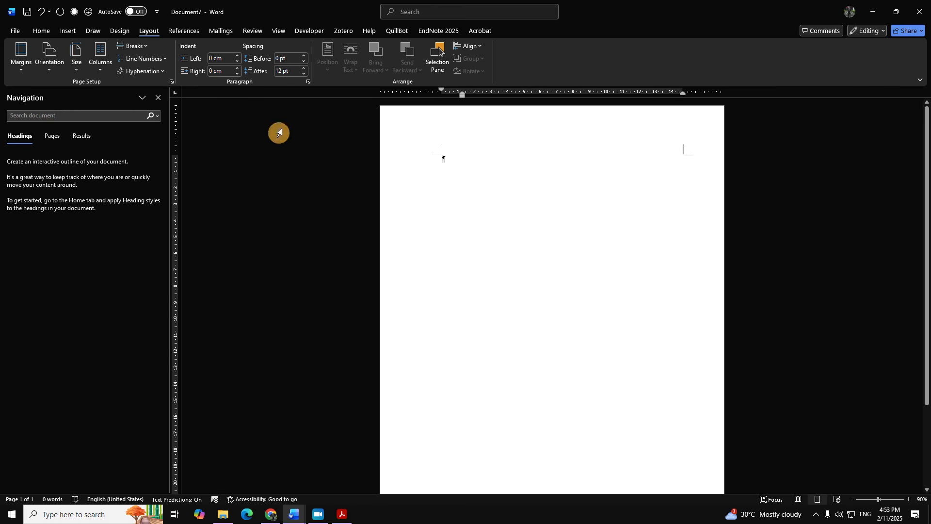
Step: Check which measurement unit is chosen in Word's advanced display options, without changing it
{"action": "left_click", "coordinate": [14, 34]}
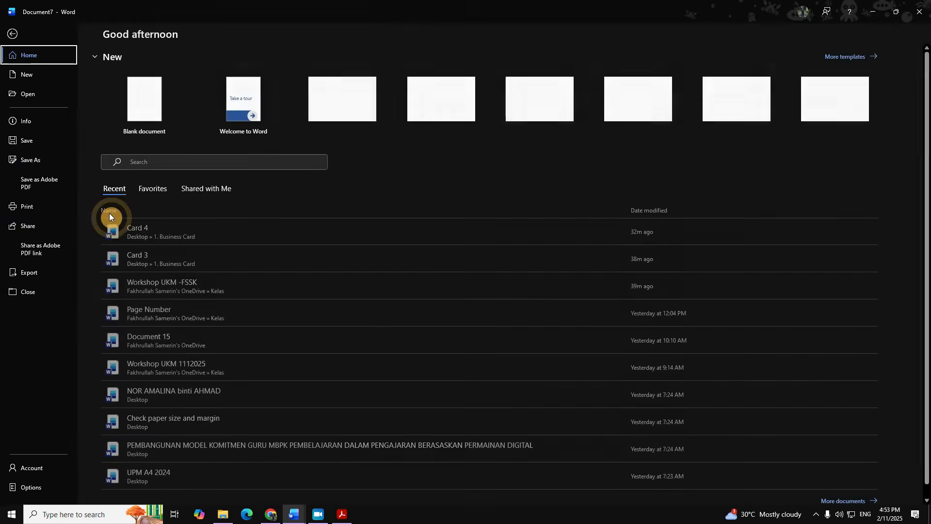
{"action": "key", "text": "Escape"}
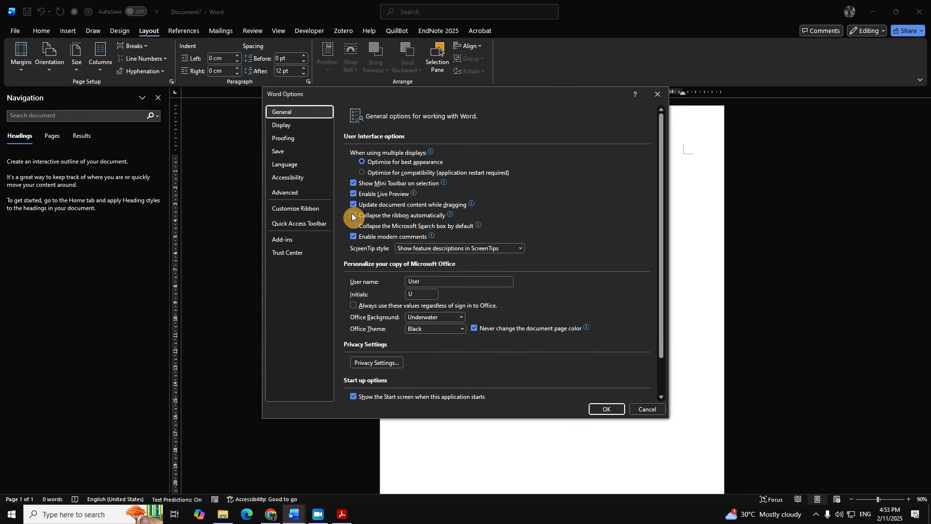
{"action": "left_click", "coordinate": [657, 94]}
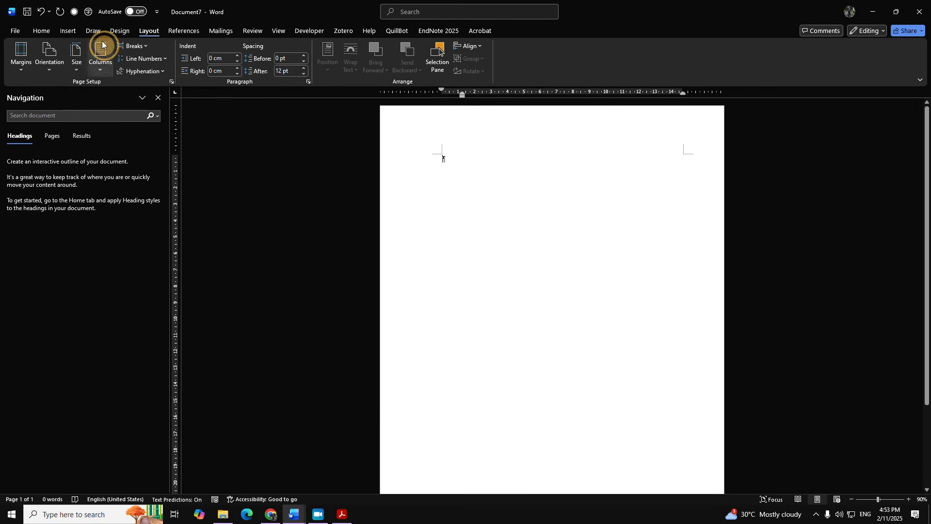
{"action": "left_click", "coordinate": [15, 30]}
{"action": "left_click", "coordinate": [27, 488]}
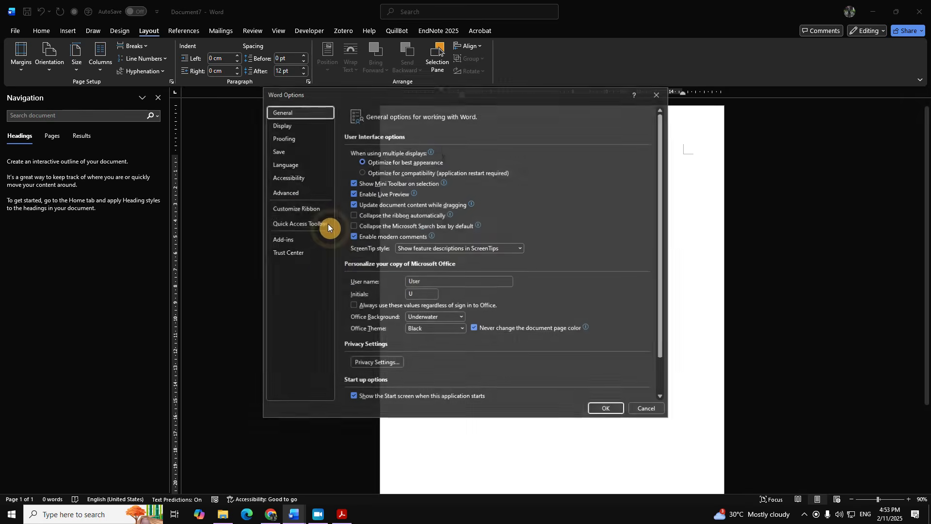
{"action": "left_click", "coordinate": [290, 194]}
{"action": "left_click_drag", "start_coordinate": [654, 156], "coordinate": [644, 275]}
{"action": "left_click", "coordinate": [527, 230]}
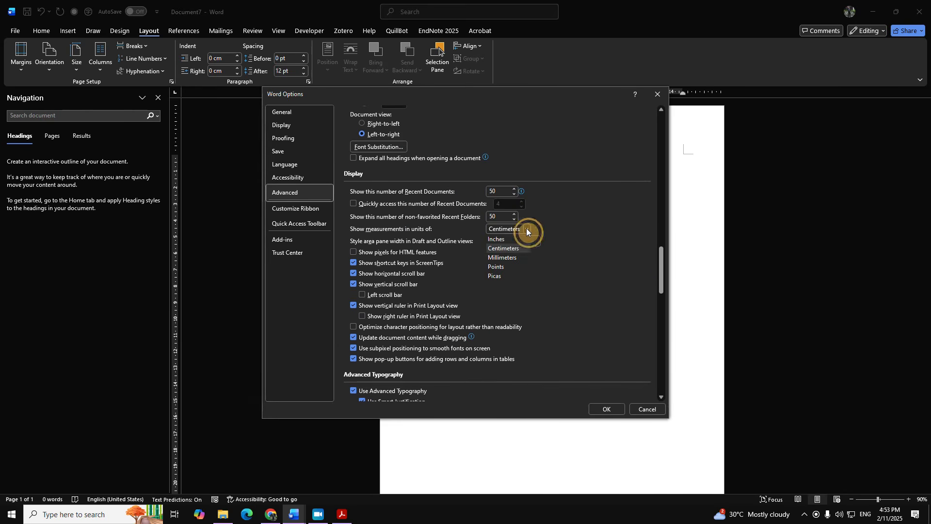
{"action": "left_click", "coordinate": [606, 409]}
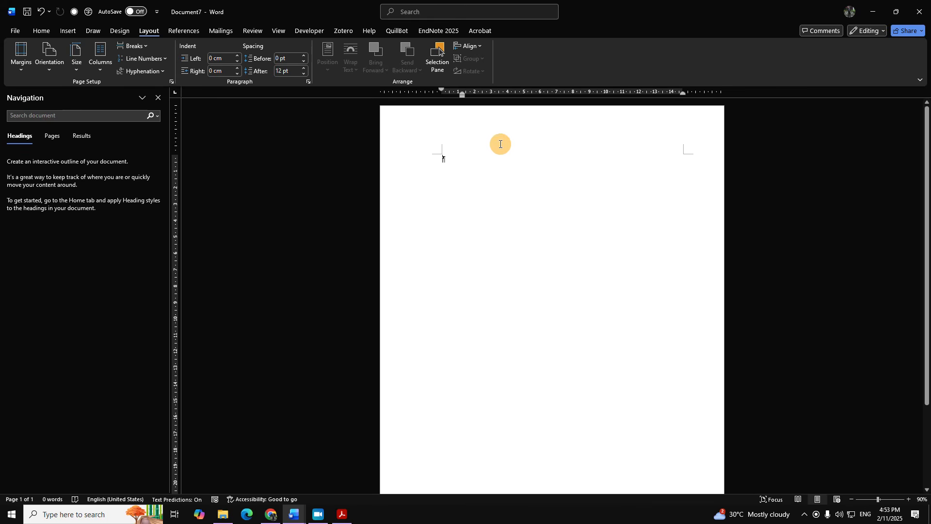
Step: Return to the PDF guide in Acrobat and read the page number position rules in section 2.2.1 Nombor halaman
{"action": "left_click", "coordinate": [347, 512]}
{"action": "scroll", "coordinate": [594, 297], "scroll_direction": "down", "scroll_amount": 1}
{"action": "scroll", "coordinate": [616, 305], "scroll_direction": "down", "scroll_amount": 8}
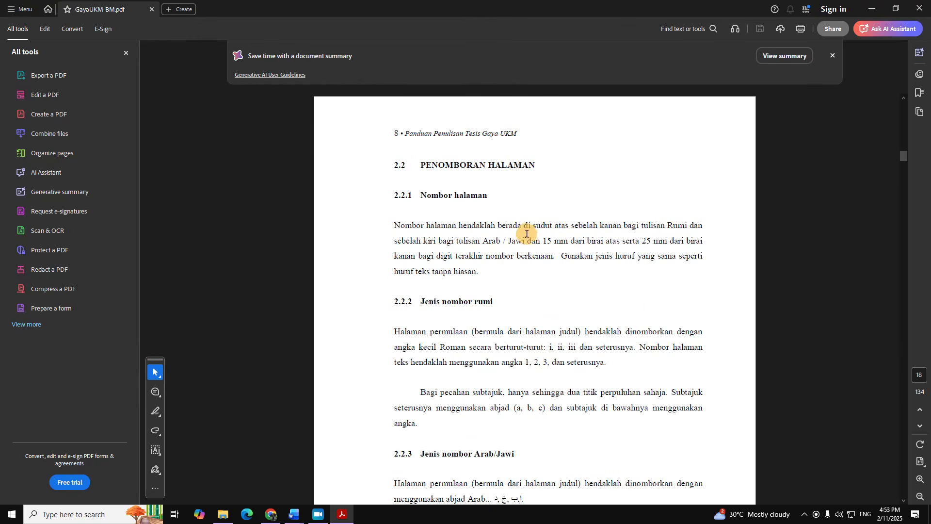
{"action": "left_click_drag", "start_coordinate": [524, 226], "coordinate": [562, 240]}
{"action": "left_click", "coordinate": [543, 243]}
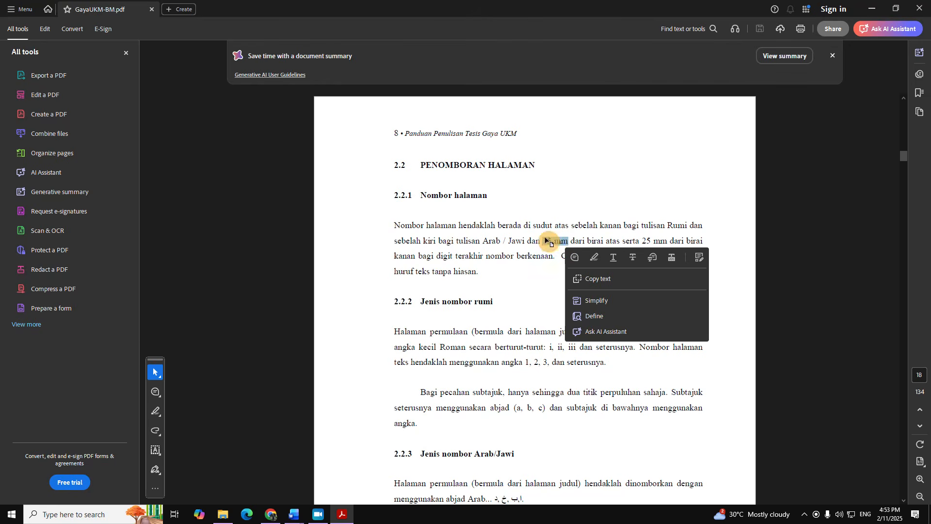
{"action": "left_click", "coordinate": [611, 232]}
{"action": "left_click_drag", "start_coordinate": [621, 242], "coordinate": [544, 244]}
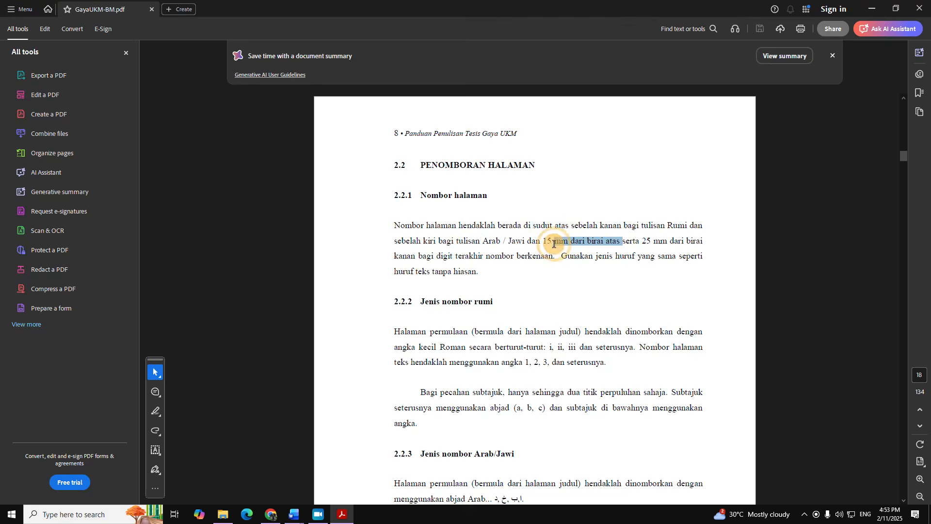
{"action": "left_click", "coordinate": [606, 247]}
{"action": "left_click_drag", "start_coordinate": [642, 241], "coordinate": [663, 242]}
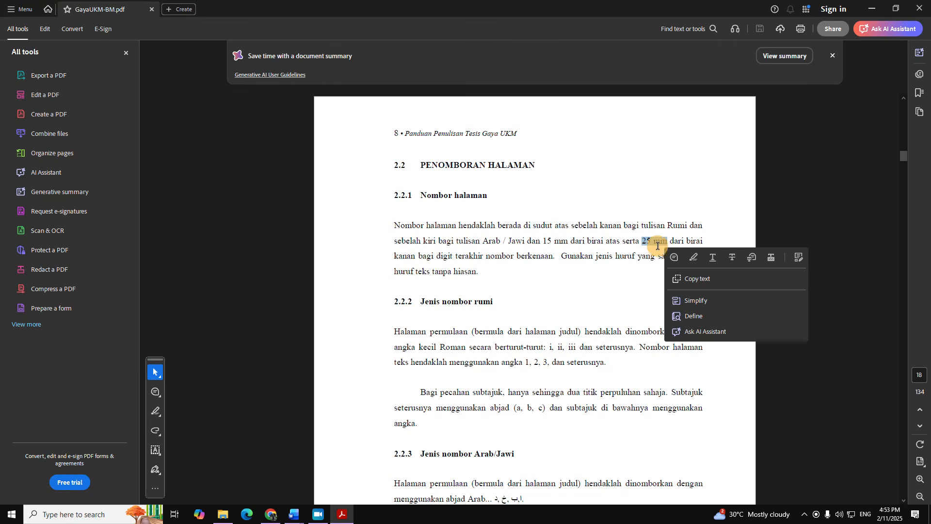
{"action": "left_click", "coordinate": [544, 237]}
{"action": "left_click_drag", "start_coordinate": [544, 237], "coordinate": [563, 235]}
{"action": "left_click", "coordinate": [562, 244]}
Step: Back in Document7, set the header distance from the top and the footer distance from the bottom to 1.5 cm
{"action": "left_click", "coordinate": [871, 9]}
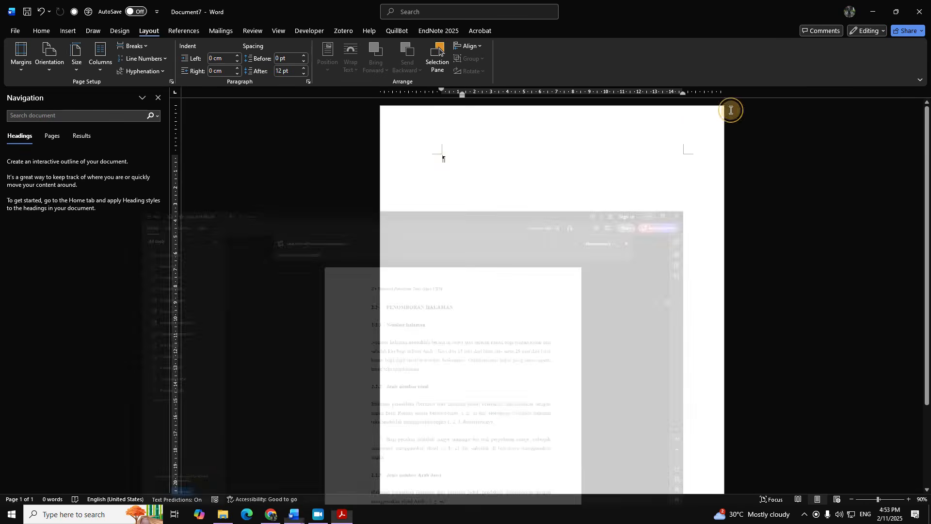
{"action": "double_click", "coordinate": [493, 131]}
{"action": "scroll", "coordinate": [499, 337], "scroll_direction": "down", "scroll_amount": 5}
{"action": "left_click", "coordinate": [466, 461]}
{"action": "scroll", "coordinate": [593, 237], "scroll_direction": "up", "scroll_amount": 5}
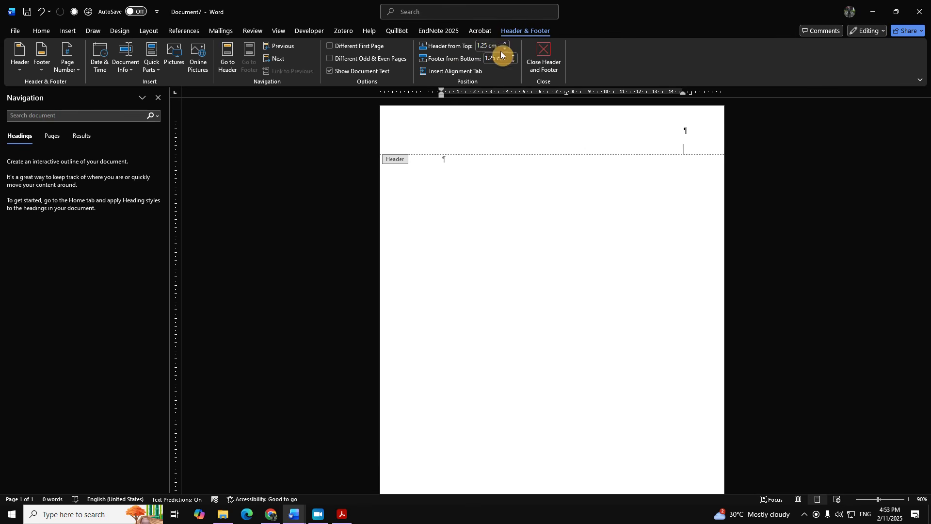
{"action": "left_click", "coordinate": [488, 45]}
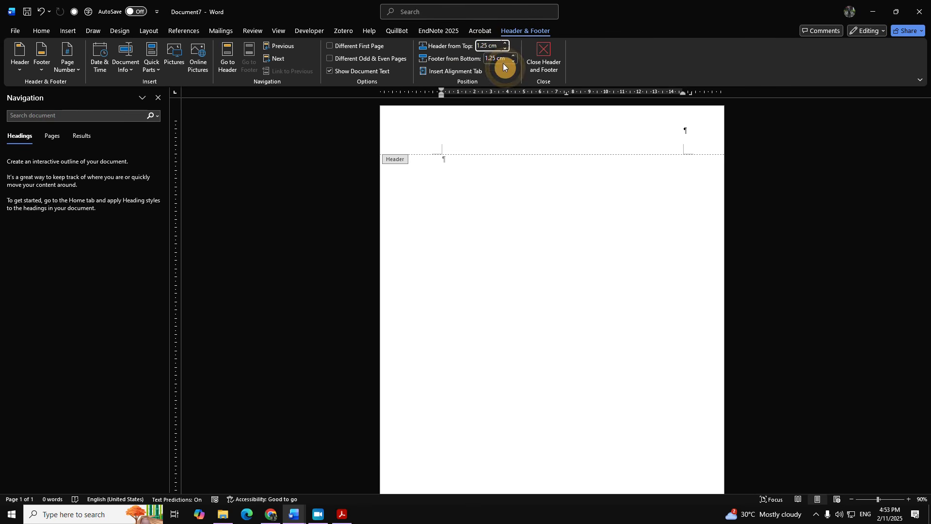
{"action": "left_click", "coordinate": [494, 58]}
{"action": "left_click", "coordinate": [495, 61]}
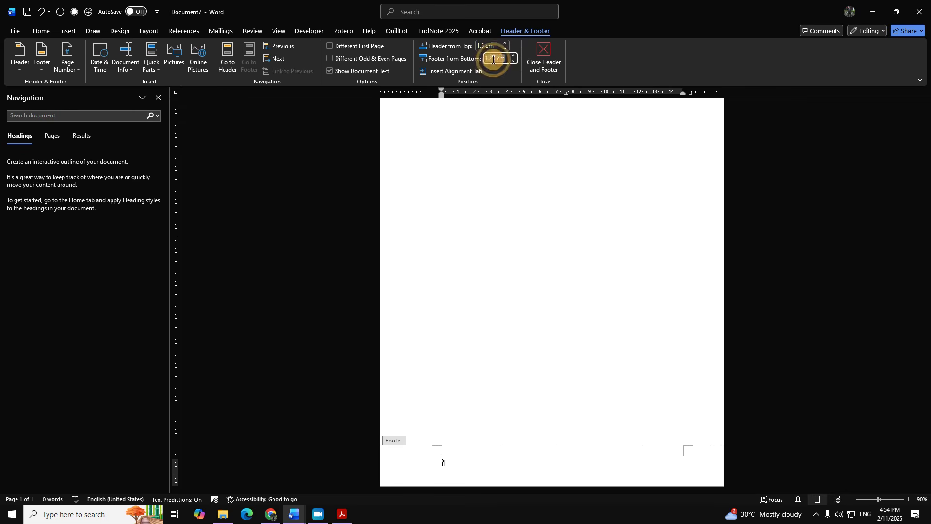
{"action": "type", "text": "1.5"}
{"action": "key", "text": "Return"}
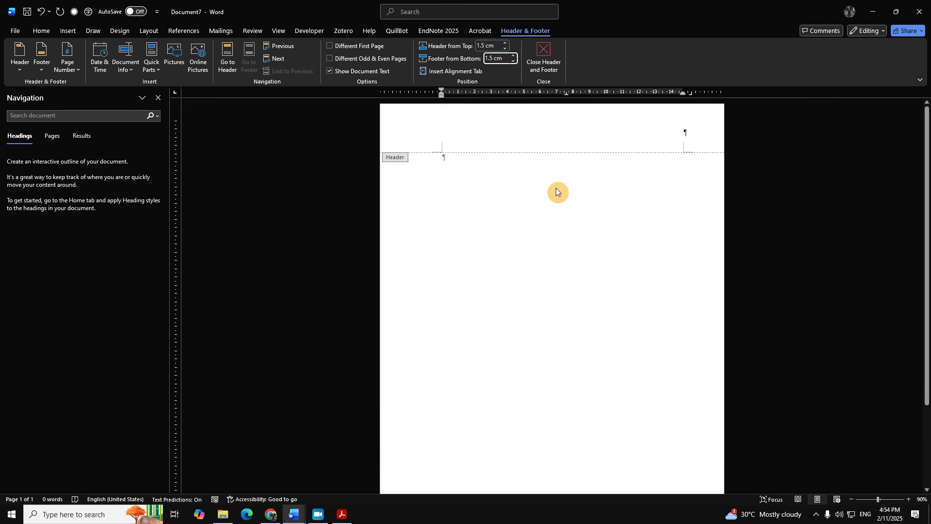
{"action": "scroll", "coordinate": [598, 243], "scroll_direction": "up", "scroll_amount": 5}
{"action": "left_click", "coordinate": [710, 139]}
Step: Switch to Document3 and check its header and footer distances on the KANDUNGAN page without changing them
{"action": "left_click", "coordinate": [293, 514]}
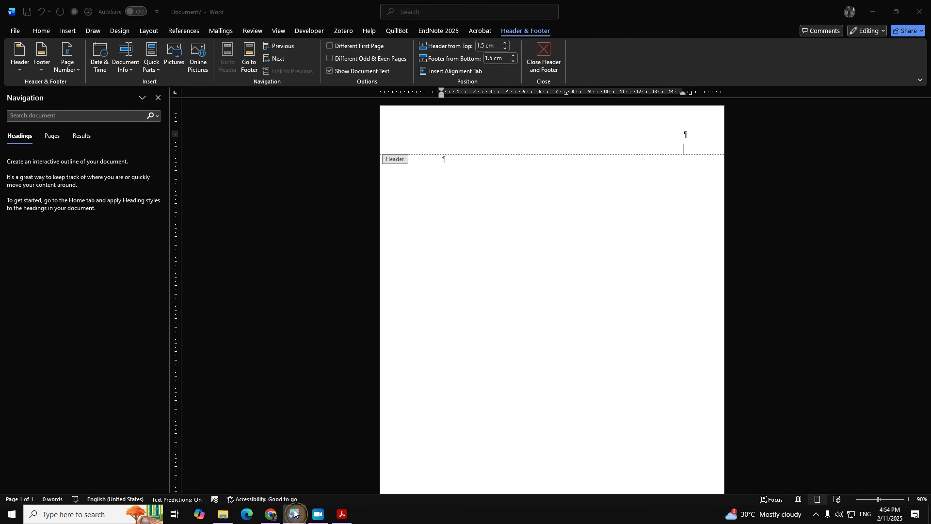
{"action": "left_click", "coordinate": [175, 463]}
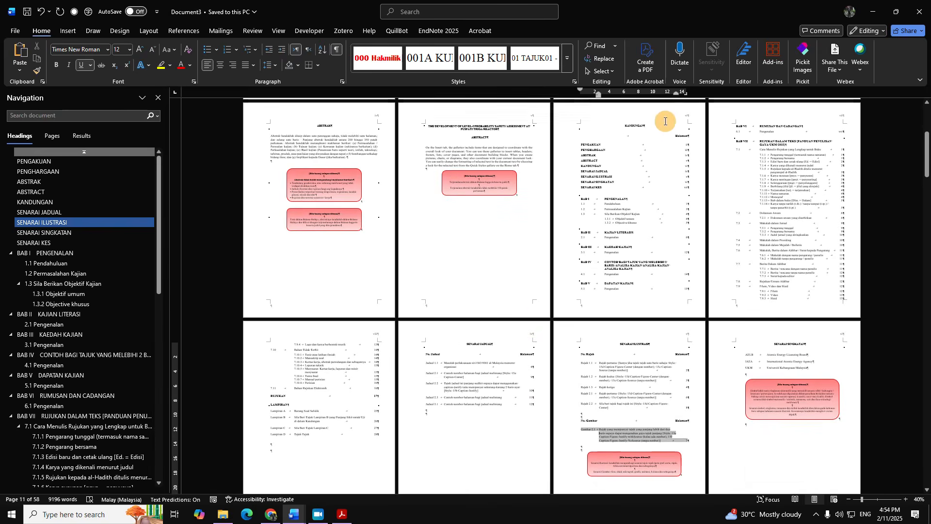
{"action": "double_click", "coordinate": [663, 112]}
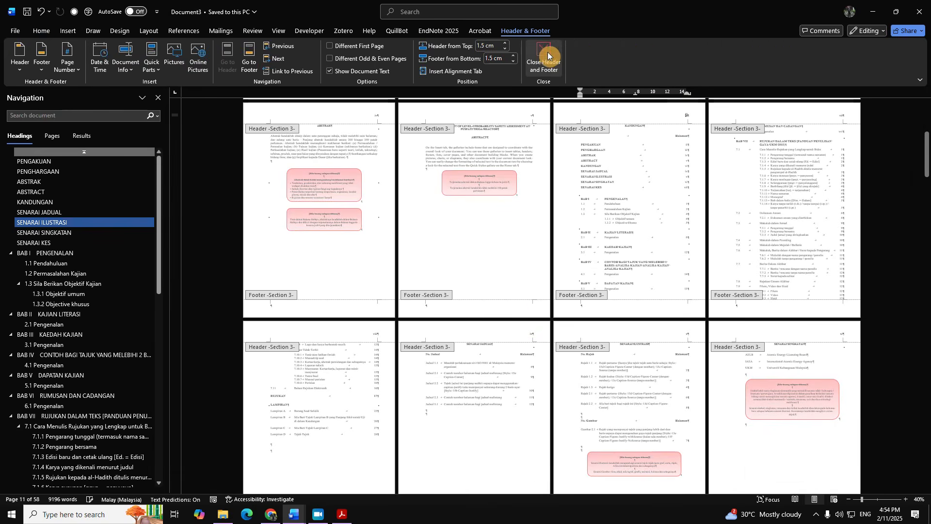
{"action": "left_click", "coordinate": [493, 59]}
{"action": "double_click", "coordinate": [667, 191]}
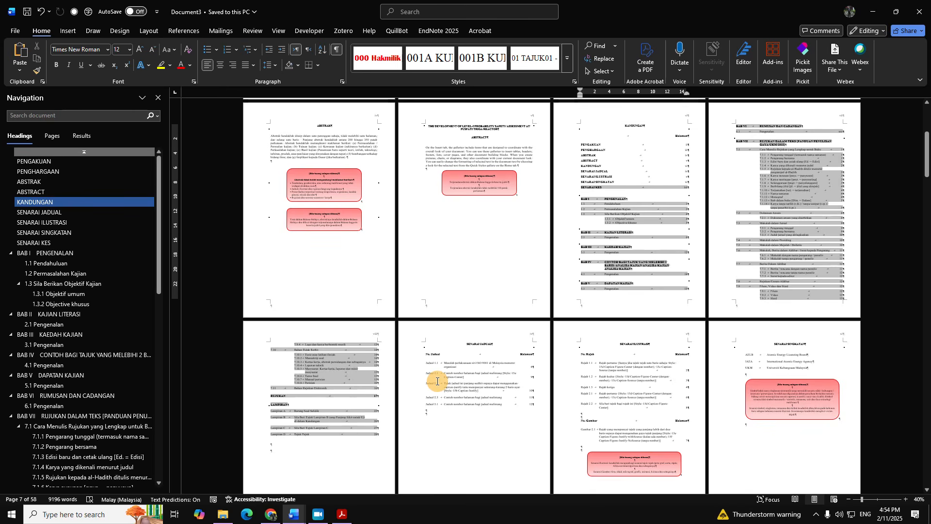
Step: Return to the body of Document7 and apply the Heading 1 style to its first line
{"action": "left_click", "coordinate": [293, 514]}
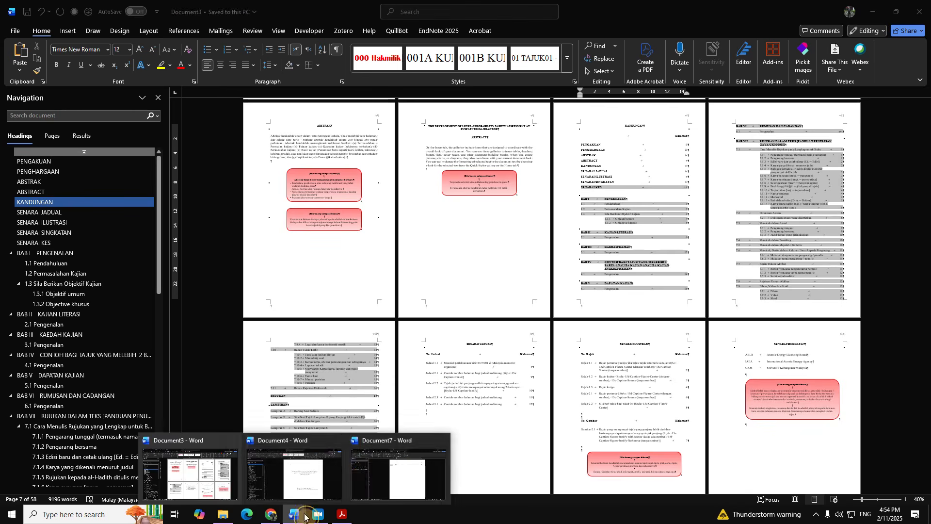
{"action": "left_click", "coordinate": [403, 479]}
{"action": "double_click", "coordinate": [514, 311]}
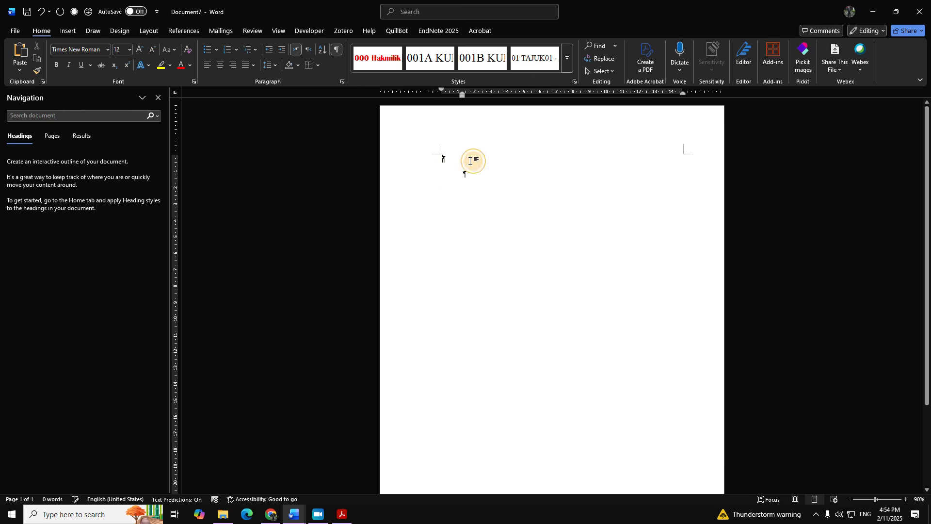
{"action": "left_click", "coordinate": [567, 60]}
{"action": "left_click", "coordinate": [754, 215]}
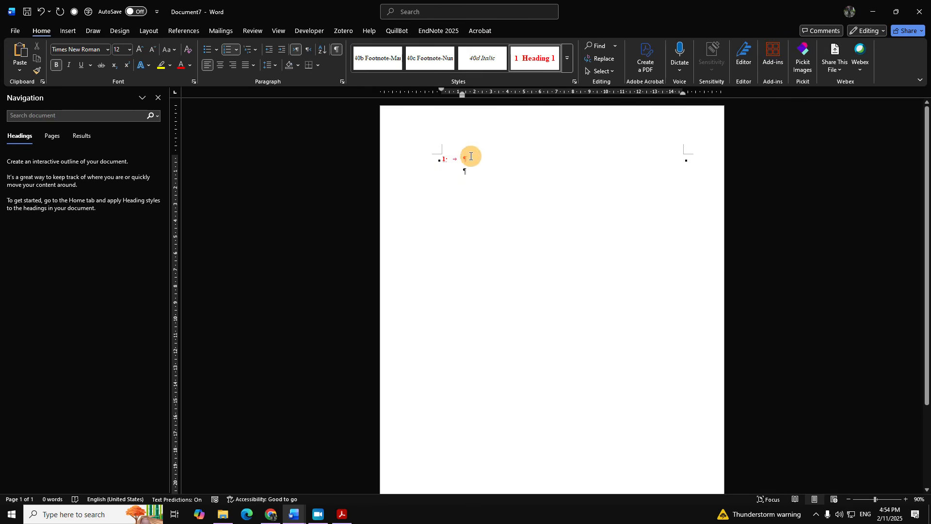
Step: Apply the BAB I 09A Level style to the line below and enter the chapter title Pendahuluan after three line breaks
{"action": "left_click", "coordinate": [567, 59]}
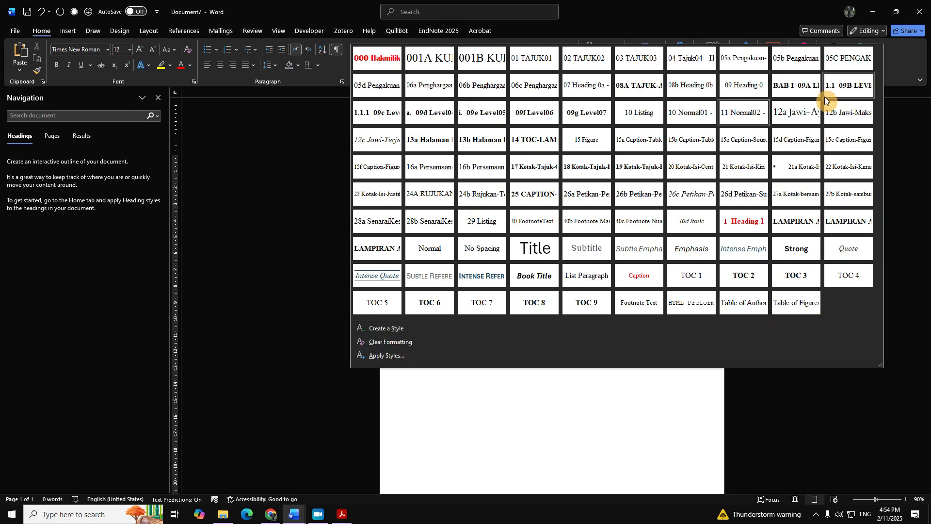
{"action": "left_click", "coordinate": [737, 198]}
{"action": "key", "text": "shift+Return"}
{"action": "key", "text": "shift+Return"}
{"action": "key", "text": "shift+Return"}
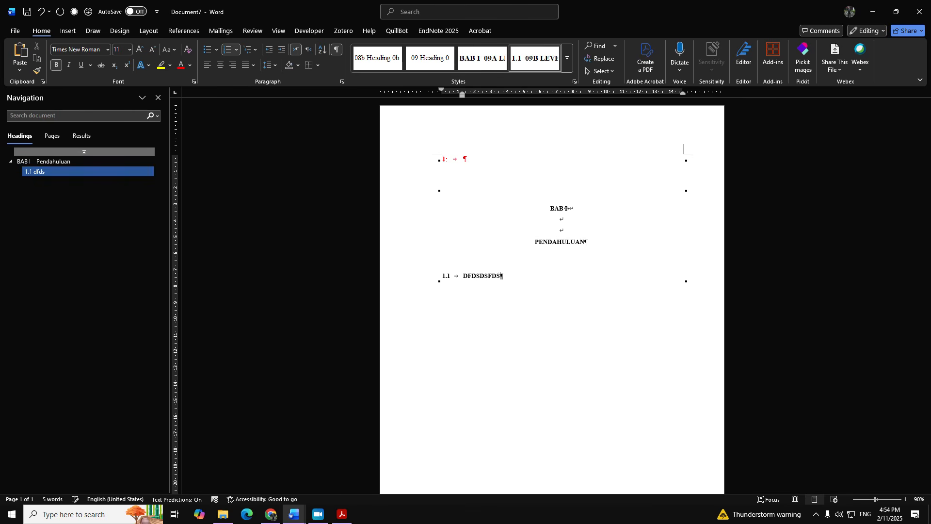
Step: Add the 1.1 level subheading "dfdsdsfdsfs" with three sample paragraphs below it: "Sdfssdfsdf", "Dfsfsdf" and "dsfs"
{"action": "type", "text": "fs"}
{"action": "key", "text": "Return"}
{"action": "type", "text": "sdf"}
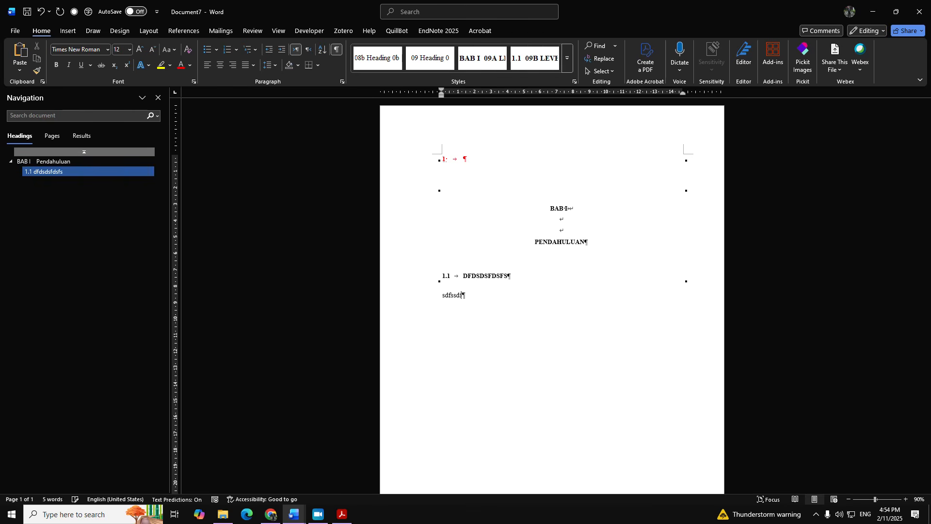
{"action": "type", "text": "dsfs"}
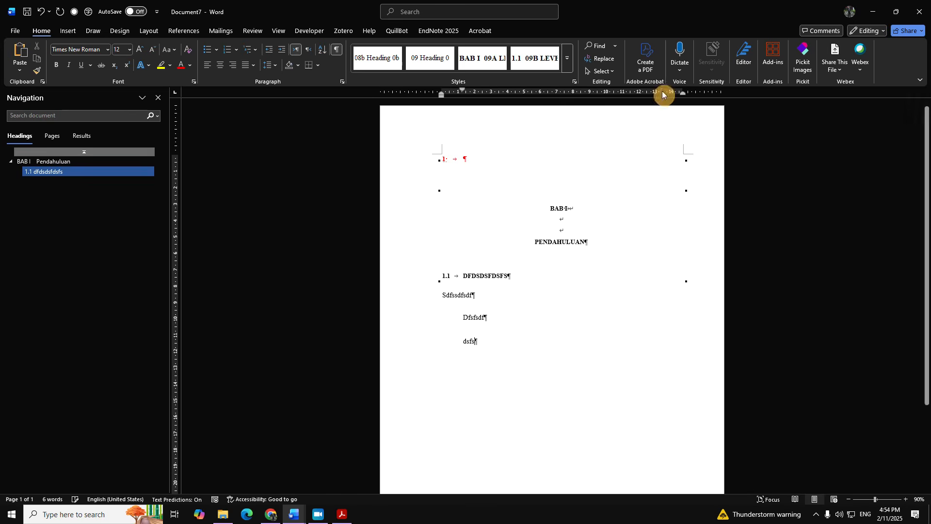
Step: Add two more 09B Level subheadings, "dsfsdsfdsf" and "sdfdsfdsfdsf", with sample text below each
{"action": "left_click", "coordinate": [533, 59]}
{"action": "type", "text": "dsfdsf"}
{"action": "key", "text": "Return"}
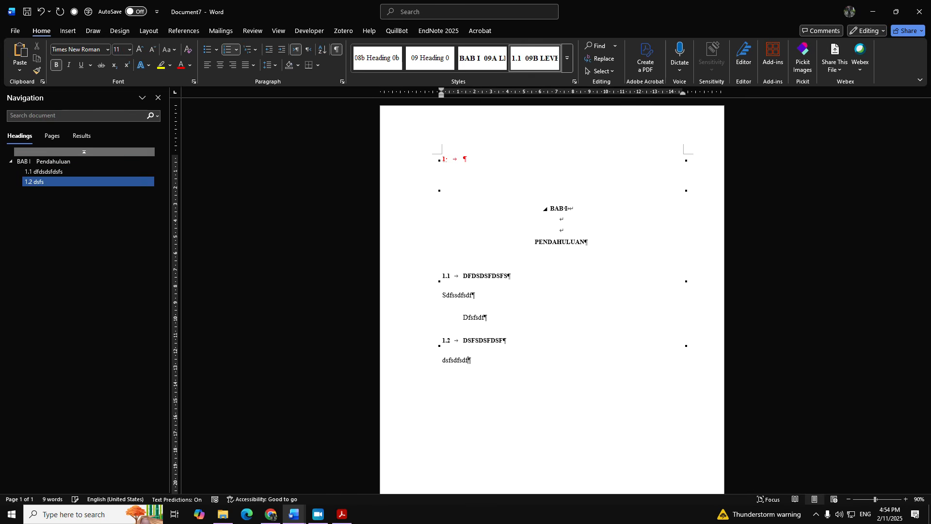
{"action": "type", "text": "dsf"}
{"action": "left_click", "coordinate": [557, 59]}
{"action": "type", "text": "dsfdsf"}
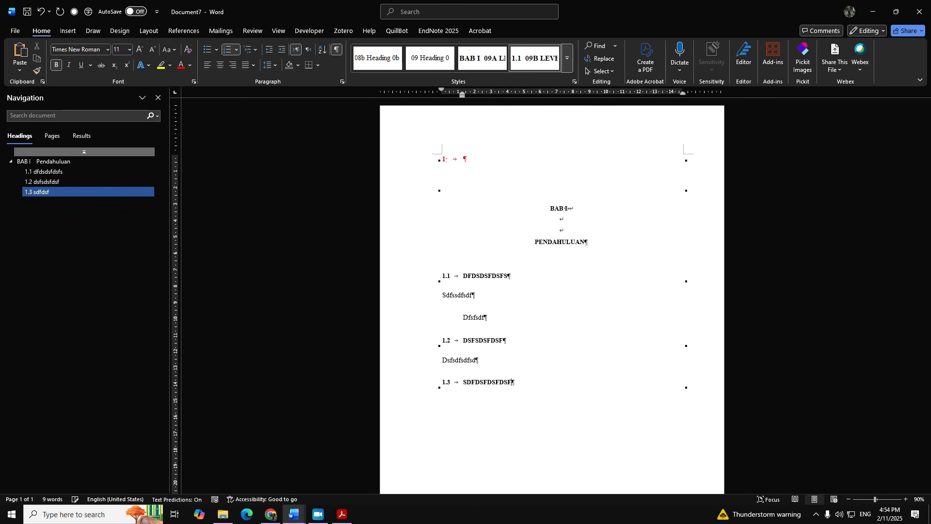
{"action": "type", "text": "dsf"}
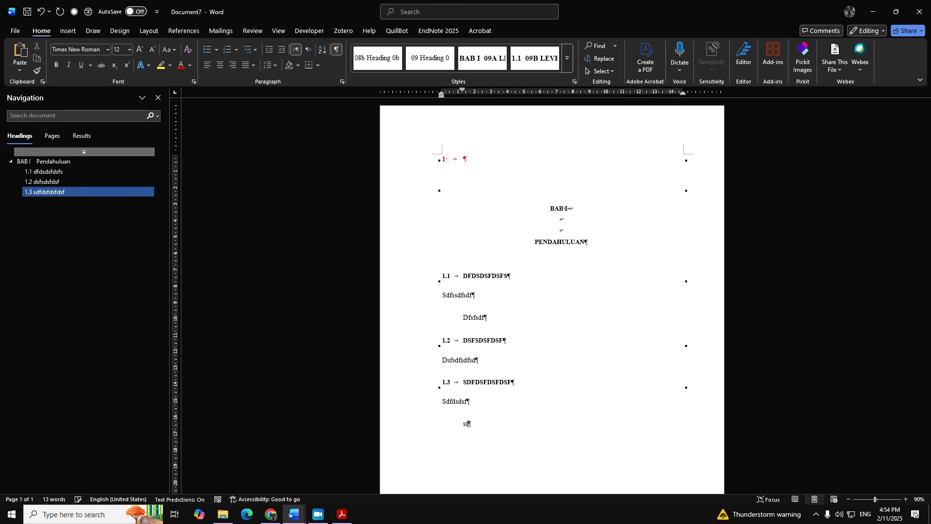
Step: Add two third-level headings in the 1.1.1 09c Level style, "Sfsd" and "Sdfdsdsfsd", with sample text below each
{"action": "left_click", "coordinate": [569, 51]}
{"action": "left_click", "coordinate": [378, 112]}
{"action": "scroll", "coordinate": [533, 383], "scroll_direction": "down", "scroll_amount": 3}
{"action": "key", "text": "Return"}
{"action": "type", "text": "sdfdsfsd"}
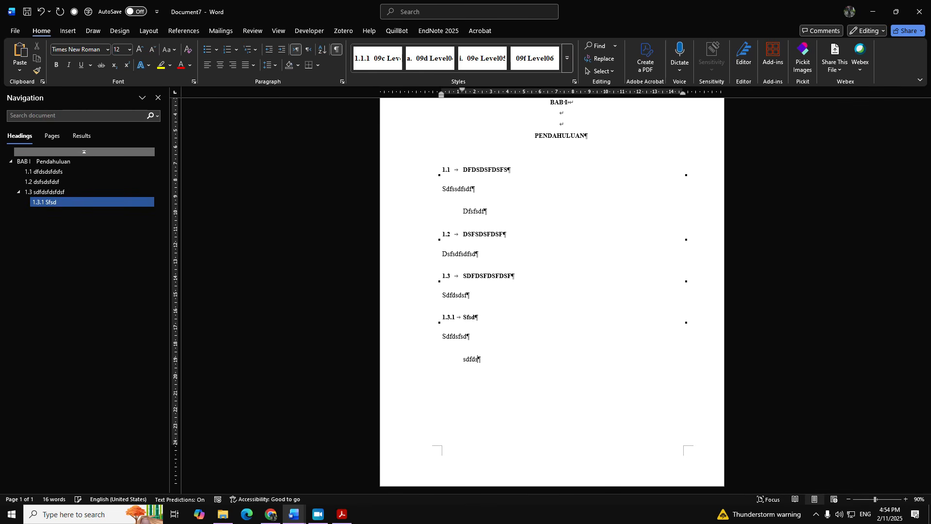
{"action": "left_click", "coordinate": [376, 58]}
{"action": "type", "text": "dsfsdsdfsd"}
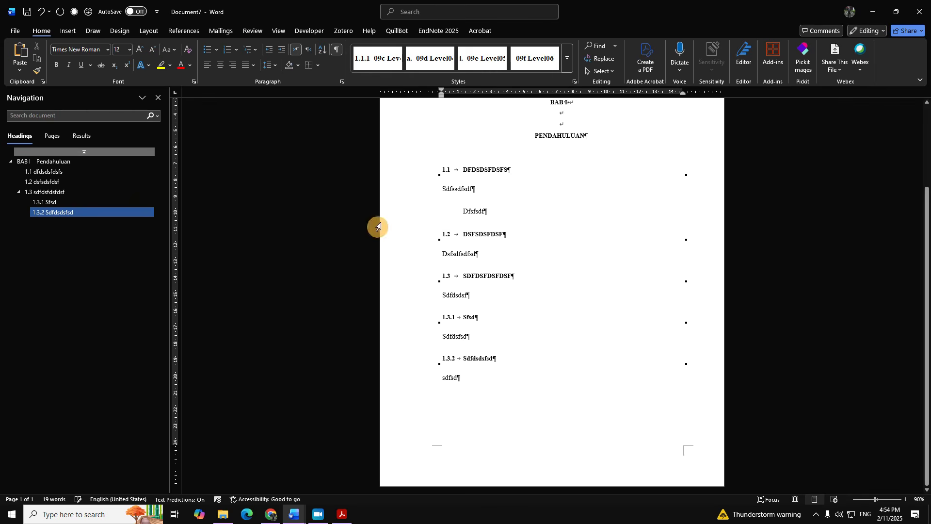
Step: Look over the available template styles and review the headings and paragraphs formatted with them on the chapter page
{"action": "left_click", "coordinate": [568, 58]}
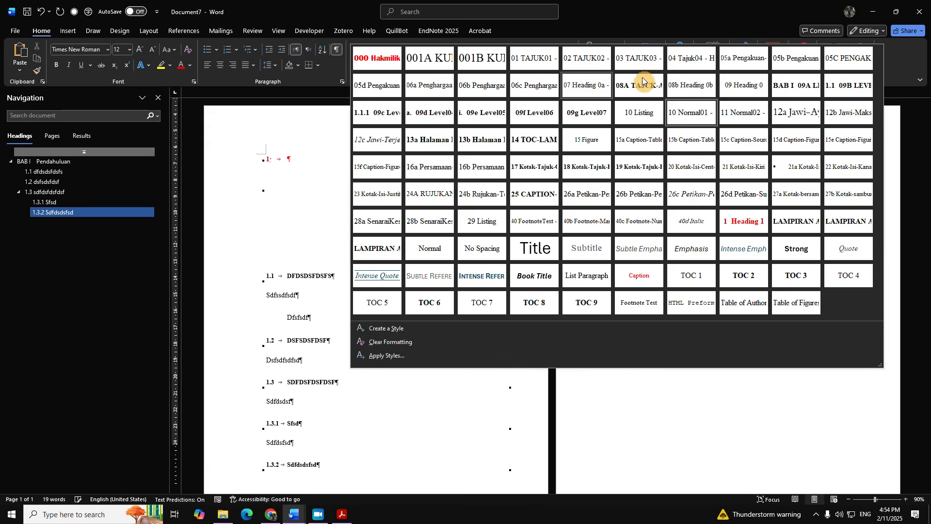
{"action": "left_click", "coordinate": [474, 376]}
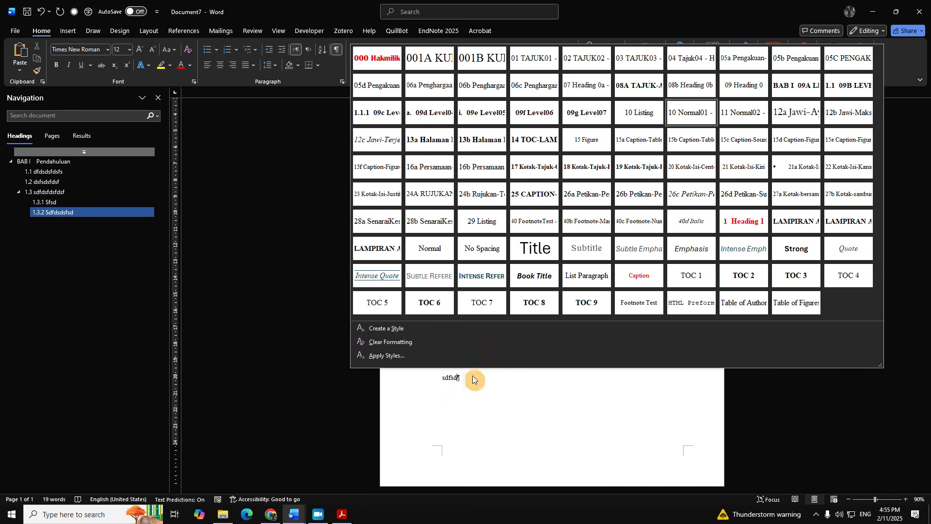
{"action": "left_click_drag", "start_coordinate": [492, 397], "coordinate": [420, 148]}
{"action": "scroll", "coordinate": [504, 225], "scroll_direction": "up", "scroll_amount": 5}
{"action": "left_click", "coordinate": [530, 288]}
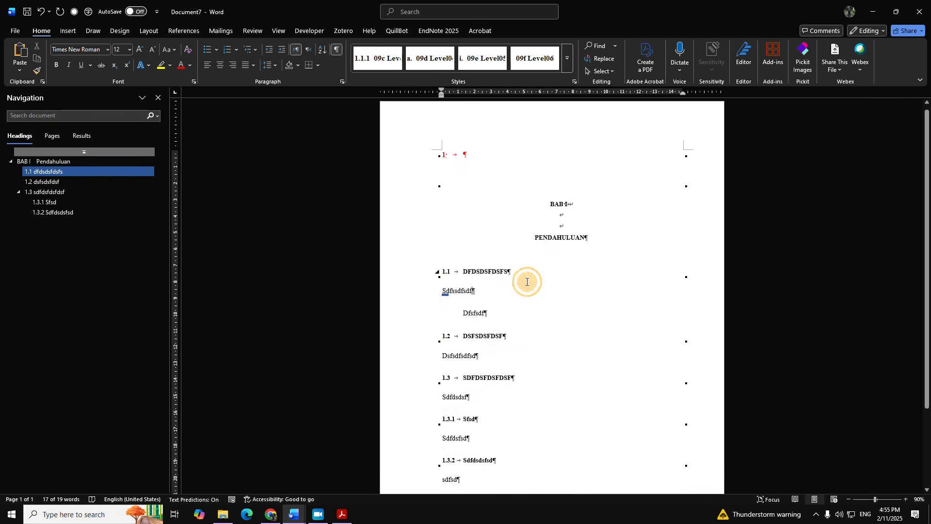
{"action": "scroll", "coordinate": [529, 287], "scroll_direction": "down", "scroll_amount": 5}
{"action": "left_click_drag", "start_coordinate": [509, 397], "coordinate": [412, 111]}
{"action": "left_click", "coordinate": [530, 214]}
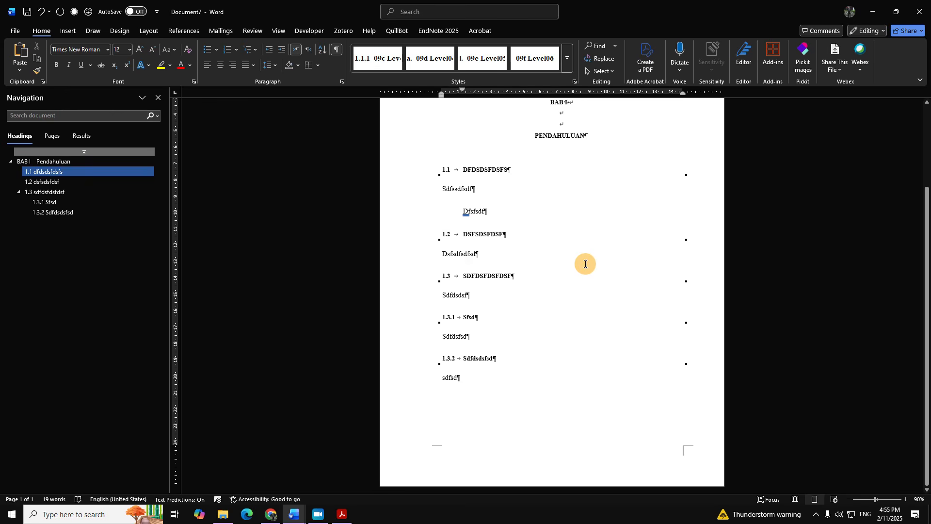
{"action": "left_click_drag", "start_coordinate": [502, 408], "coordinate": [444, 238]}
{"action": "left_click", "coordinate": [509, 285]}
{"action": "left_click", "coordinate": [569, 70]}
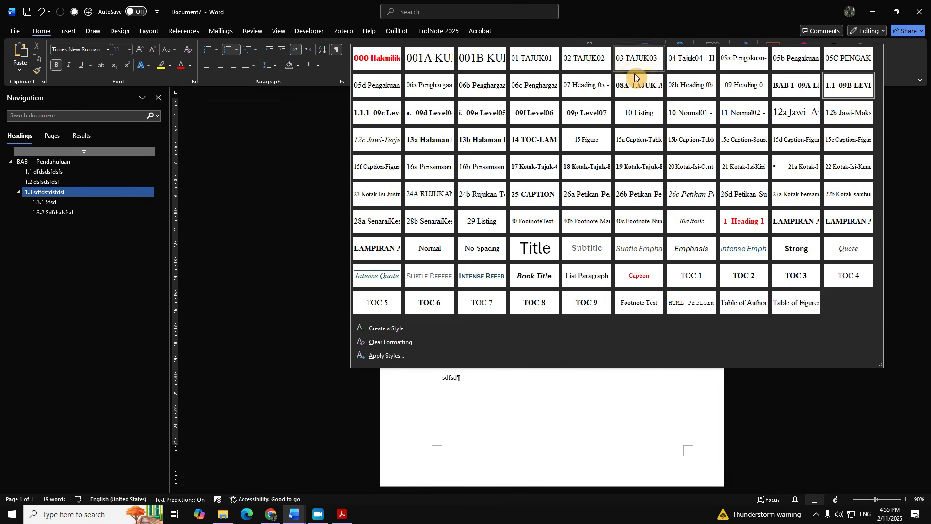
{"action": "left_click", "coordinate": [541, 407]}
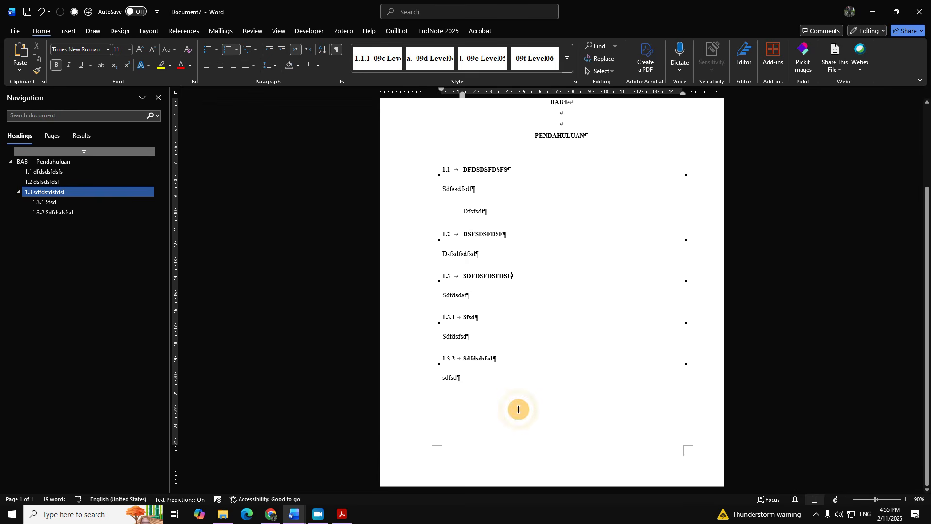
{"action": "scroll", "coordinate": [504, 342], "scroll_direction": "up", "scroll_amount": 2}
{"action": "left_click", "coordinate": [513, 143]}
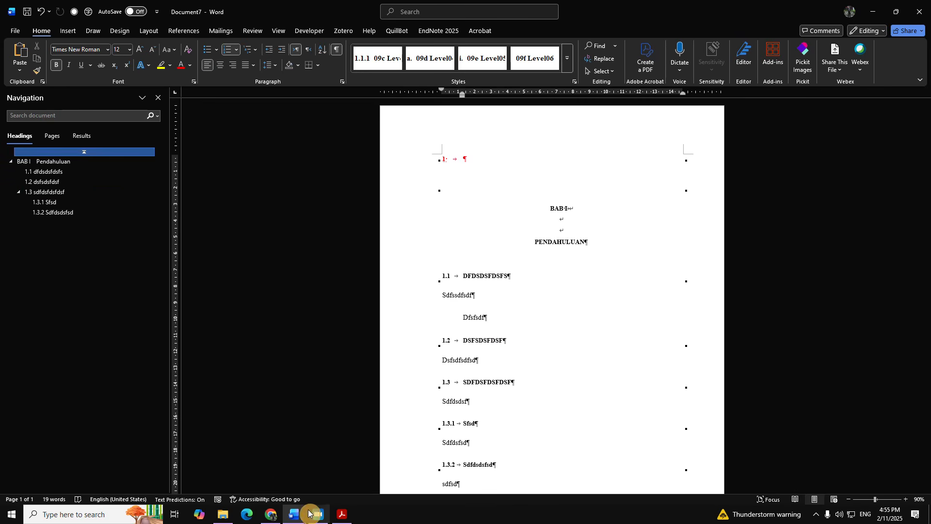
Step: Switch to Document3 and look through its pages from the cover to the start of BAB I
{"action": "left_click", "coordinate": [162, 483]}
{"action": "scroll", "coordinate": [563, 267], "scroll_direction": "up", "scroll_amount": 5}
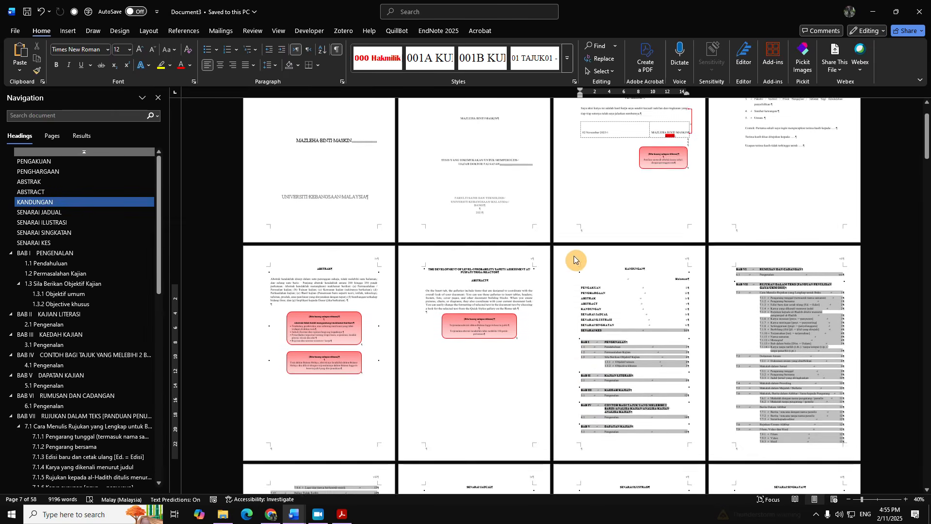
{"action": "scroll", "coordinate": [576, 249], "scroll_direction": "up", "scroll_amount": 1}
{"action": "scroll", "coordinate": [775, 149], "scroll_direction": "down", "scroll_amount": 10}
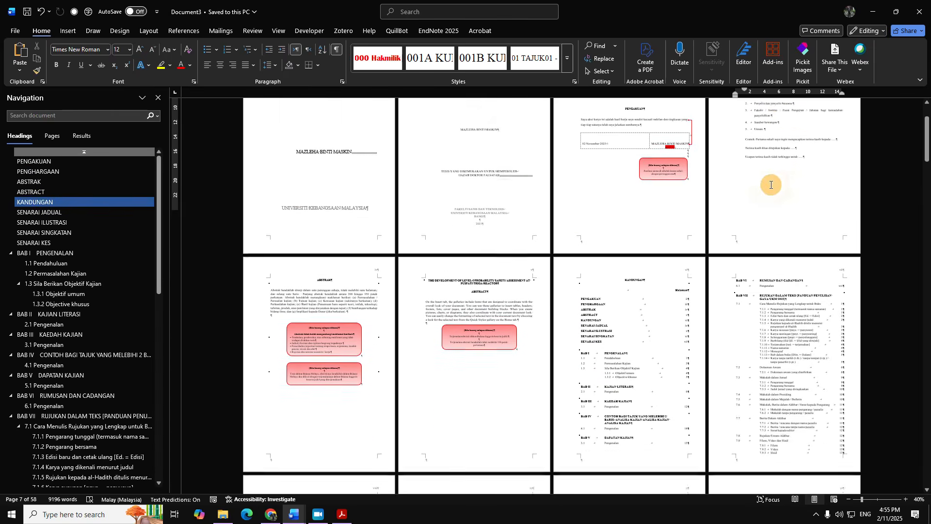
{"action": "scroll", "coordinate": [589, 278], "scroll_direction": "down", "scroll_amount": 3}
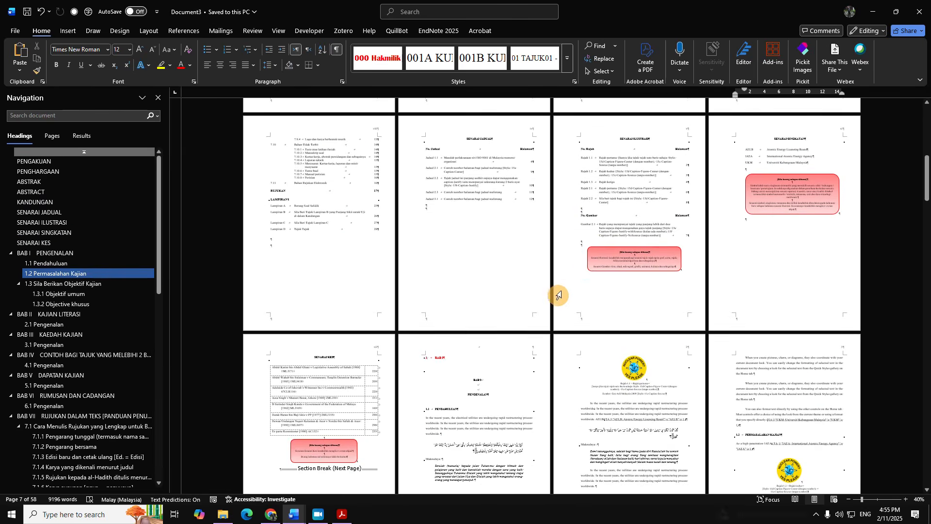
{"action": "left_click", "coordinate": [485, 371]}
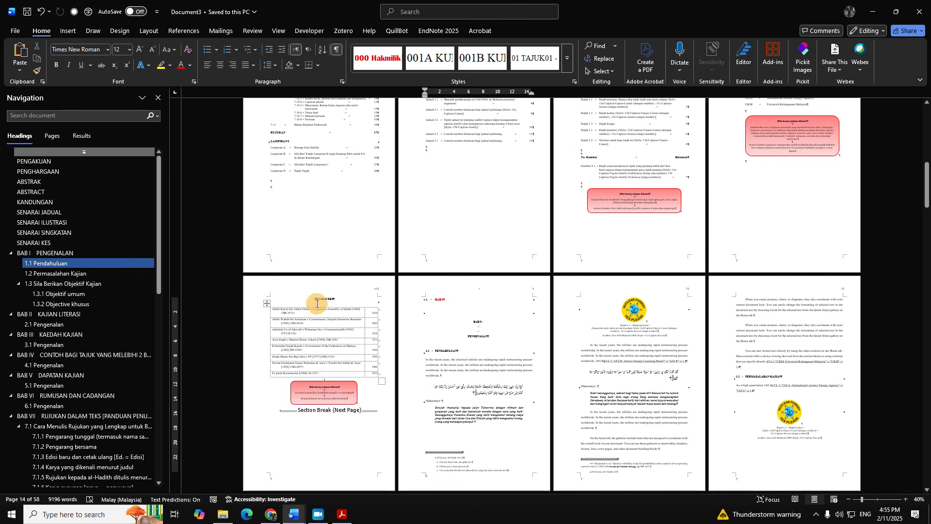
{"action": "scroll", "coordinate": [545, 297], "scroll_direction": "up", "scroll_amount": 6}
{"action": "scroll", "coordinate": [620, 319], "scroll_direction": "up", "scroll_amount": 6}
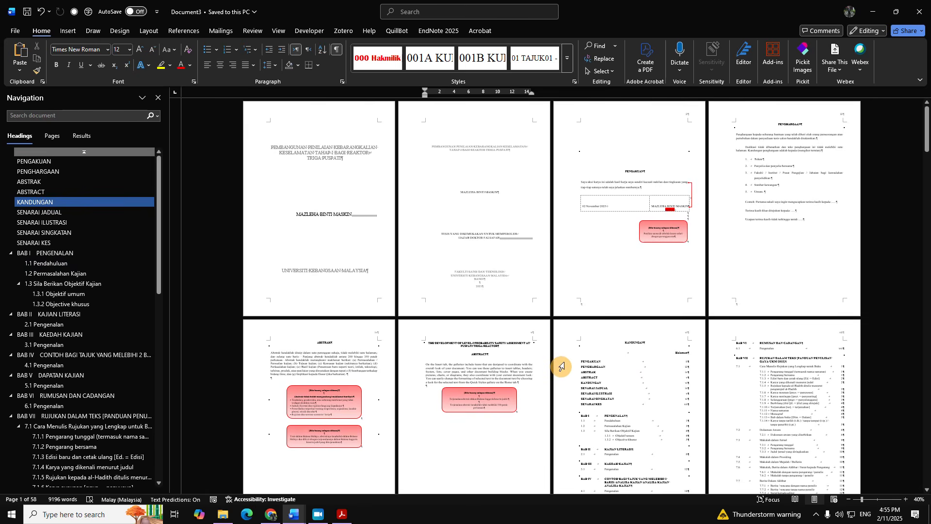
Step: Display the field codes behind the table of contents on the KANDUNGAN page
{"action": "scroll", "coordinate": [644, 300], "scroll_direction": "down", "scroll_amount": 4}
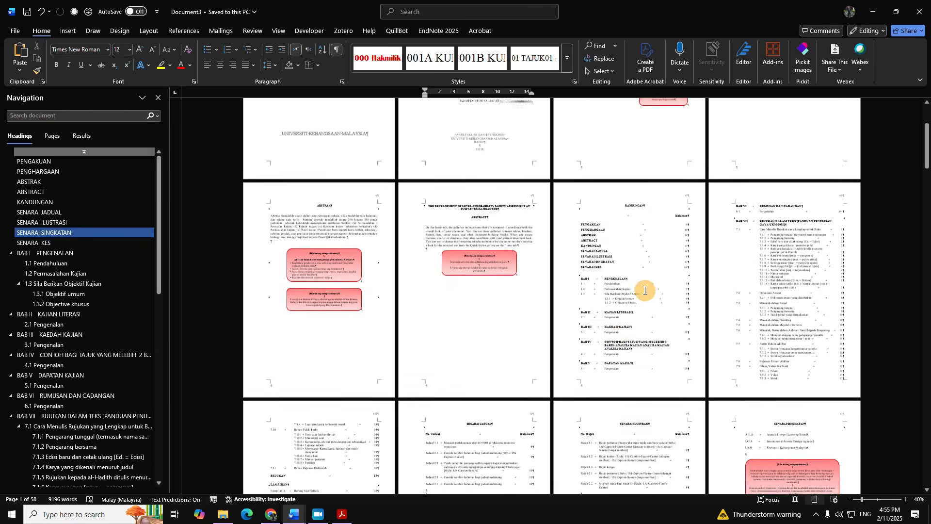
{"action": "left_click", "coordinate": [645, 280]}
{"action": "scroll", "coordinate": [644, 281], "scroll_direction": "up", "scroll_amount": 3}
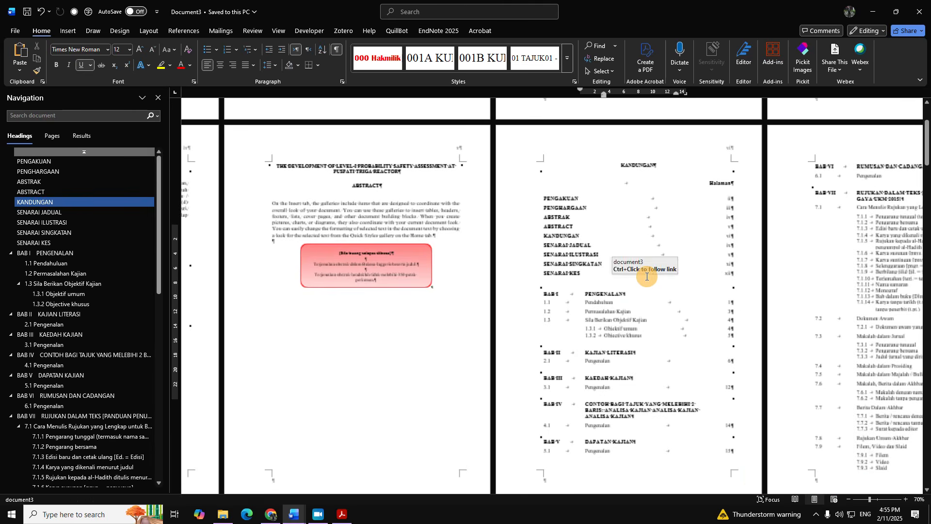
{"action": "scroll", "coordinate": [647, 276], "scroll_direction": "up", "scroll_amount": 3}
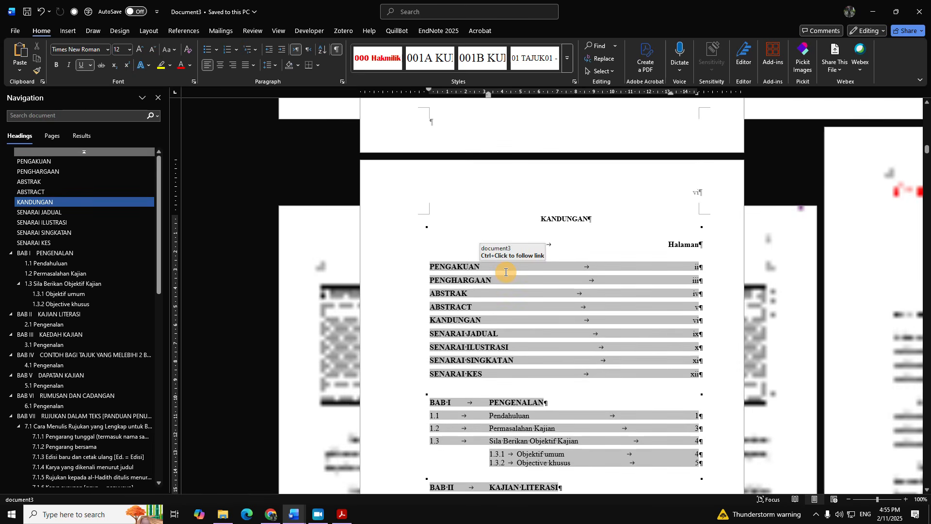
{"action": "key", "text": "alt+F9"}
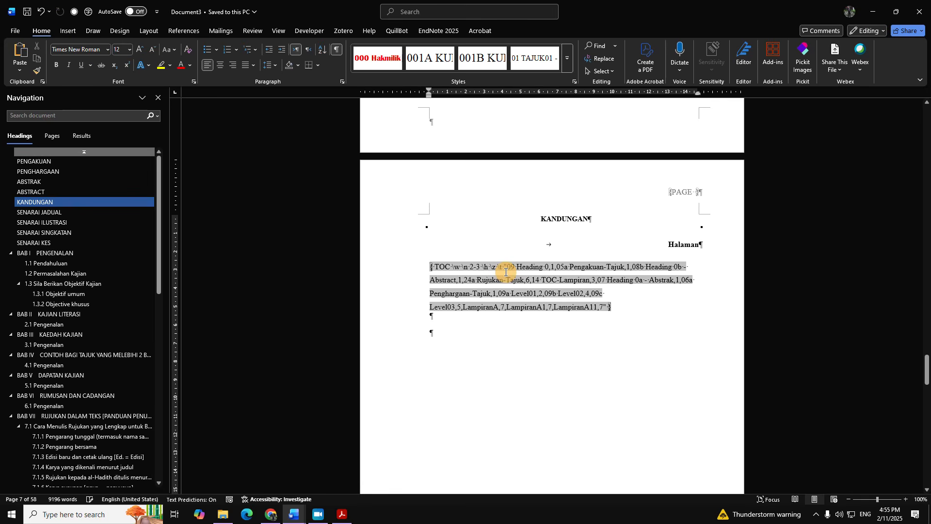
Step: Examine the TOC field code on the KANDUNGAN page, including its switches and the template styles it lists
{"action": "left_click_drag", "start_coordinate": [628, 308], "coordinate": [459, 211]}
{"action": "left_click", "coordinate": [552, 297]}
{"action": "left_click_drag", "start_coordinate": [625, 307], "coordinate": [522, 204]}
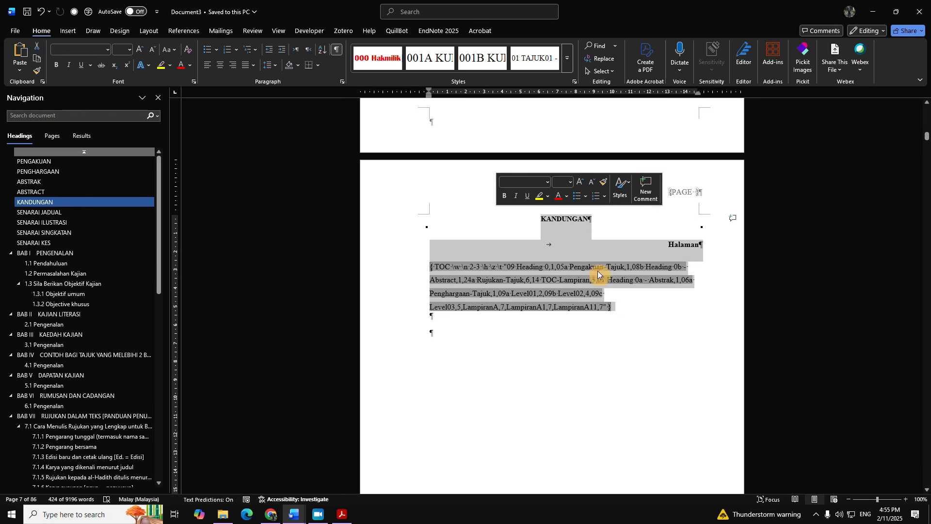
{"action": "left_click", "coordinate": [630, 312]}
{"action": "left_click", "coordinate": [581, 314]}
{"action": "left_click_drag", "start_coordinate": [606, 308], "coordinate": [439, 265]}
{"action": "left_click_drag", "start_coordinate": [634, 303], "coordinate": [491, 232]}
{"action": "left_click", "coordinate": [629, 314]}
{"action": "left_click_drag", "start_coordinate": [601, 303], "coordinate": [479, 269]}
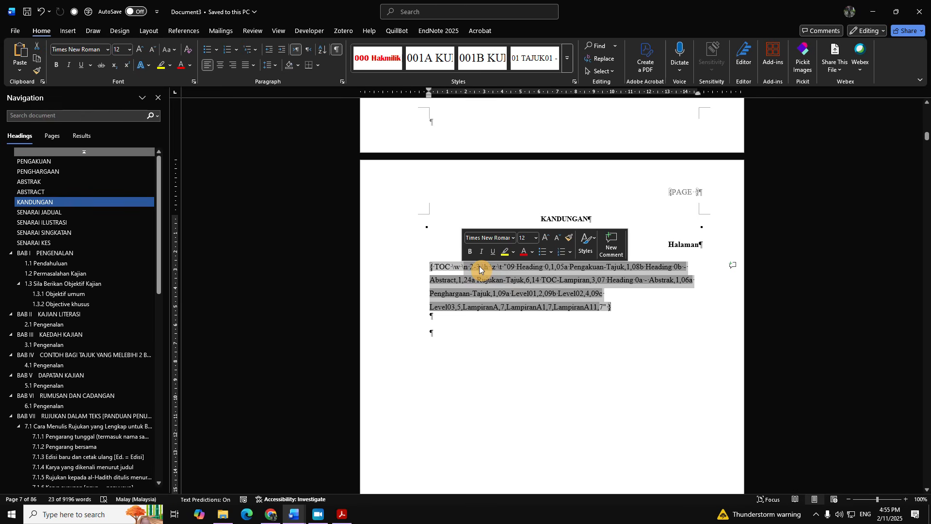
{"action": "left_click_drag", "start_coordinate": [540, 348], "coordinate": [437, 264]}
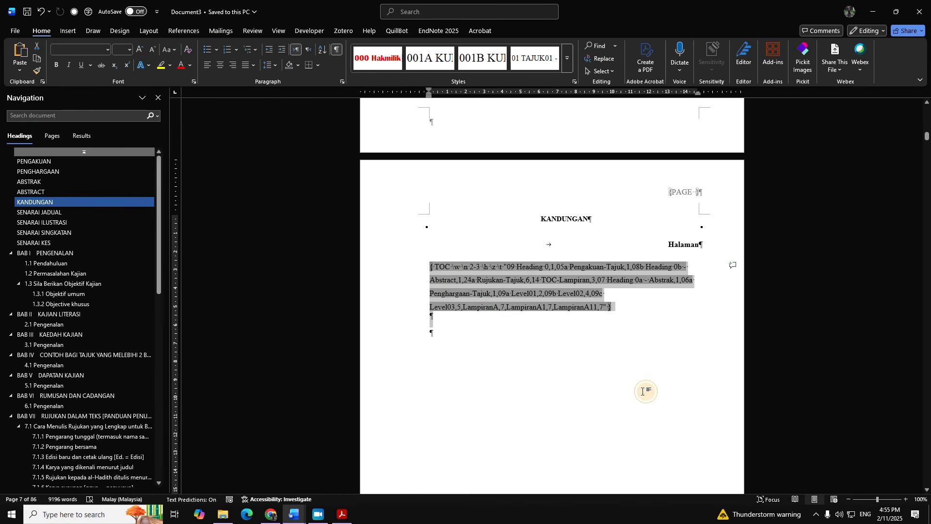
{"action": "left_click", "coordinate": [626, 354]}
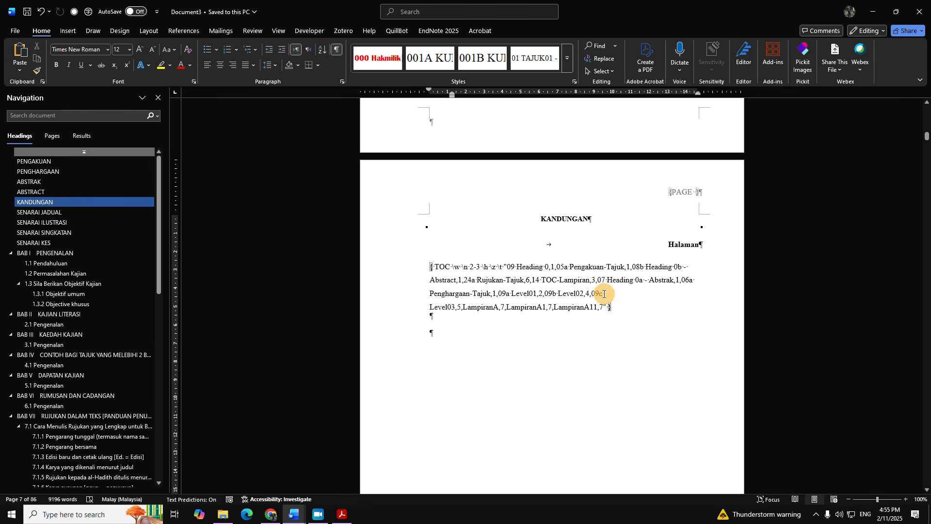
Step: View the TOC field code without formatting marks, restore the marks and turn the field codes back into contents entries
{"action": "left_click", "coordinate": [334, 53]}
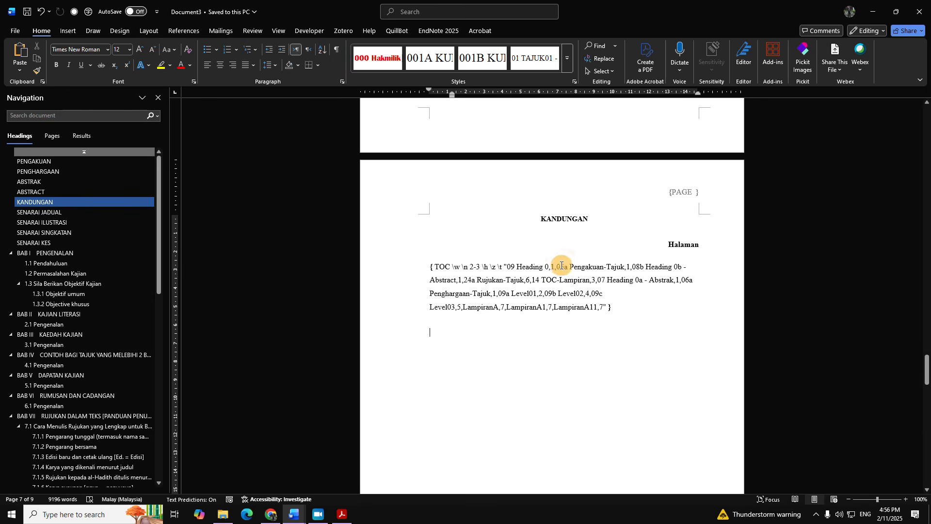
{"action": "left_click", "coordinate": [338, 51]}
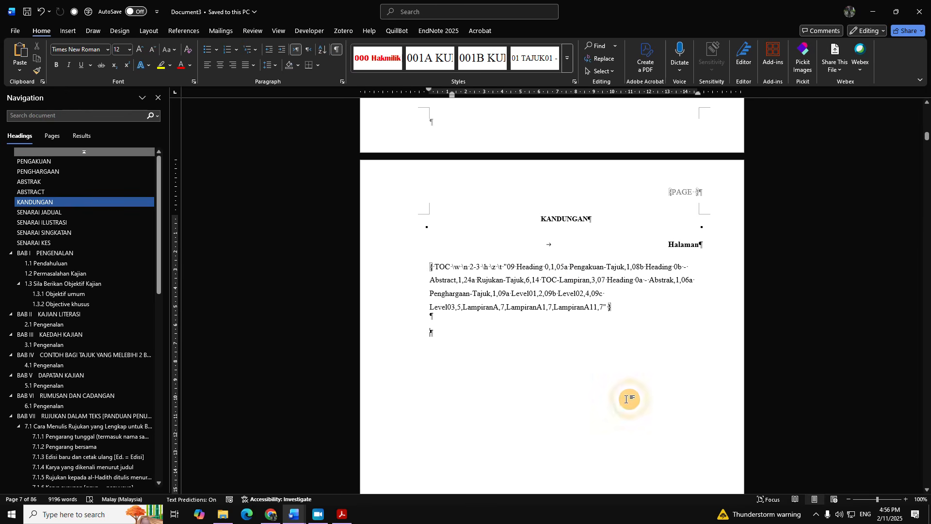
{"action": "key", "text": "alt+F9"}
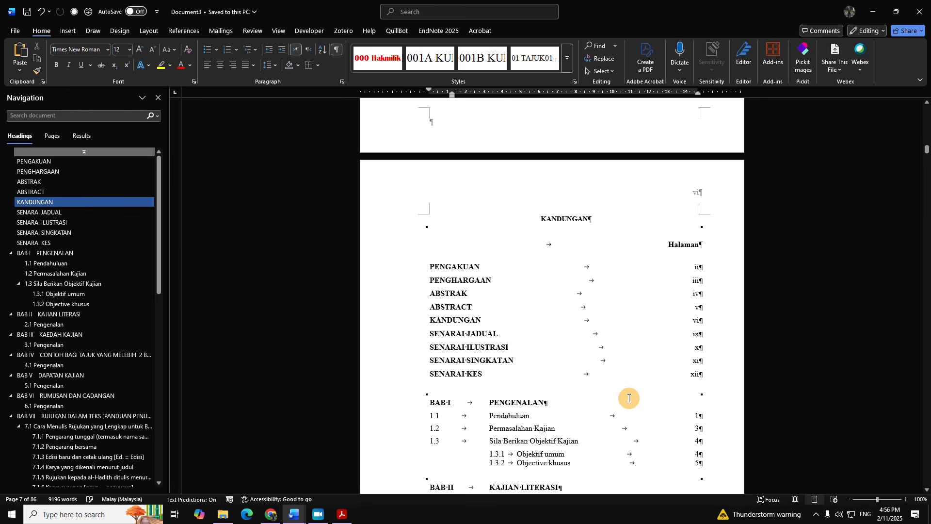
Step: Find the opening page of BAB I and examine its red heading line and the chapter title PENGENALAN
{"action": "scroll", "coordinate": [627, 389], "scroll_direction": "down", "scroll_amount": 9}
{"action": "scroll", "coordinate": [646, 326], "scroll_direction": "up", "scroll_amount": 2}
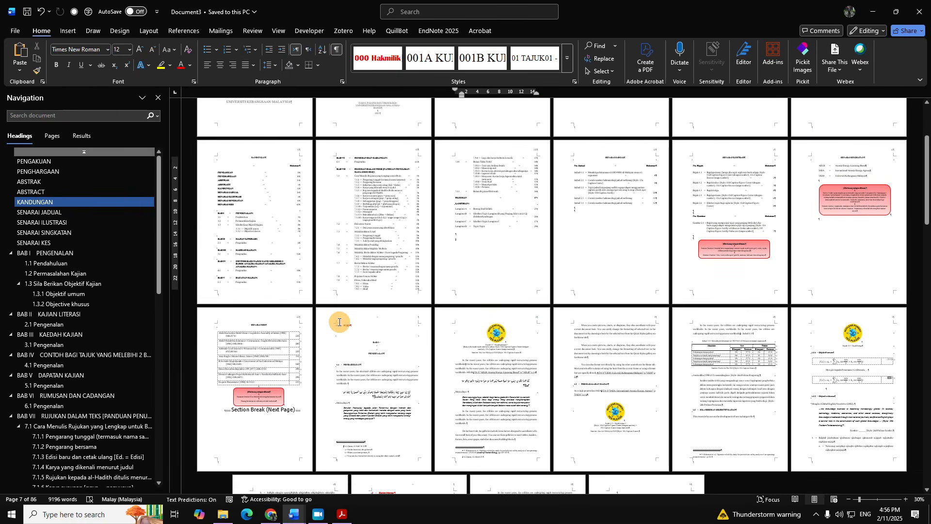
{"action": "left_click", "coordinate": [348, 321]}
{"action": "scroll", "coordinate": [372, 346], "scroll_direction": "up", "scroll_amount": 5}
{"action": "left_click_drag", "start_coordinate": [738, 369], "coordinate": [691, 357]}
{"action": "left_click_drag", "start_coordinate": [623, 305], "coordinate": [733, 374]}
{"action": "scroll", "coordinate": [721, 356], "scroll_direction": "down", "scroll_amount": 1}
{"action": "scroll", "coordinate": [720, 355], "scroll_direction": "down", "scroll_amount": 1}
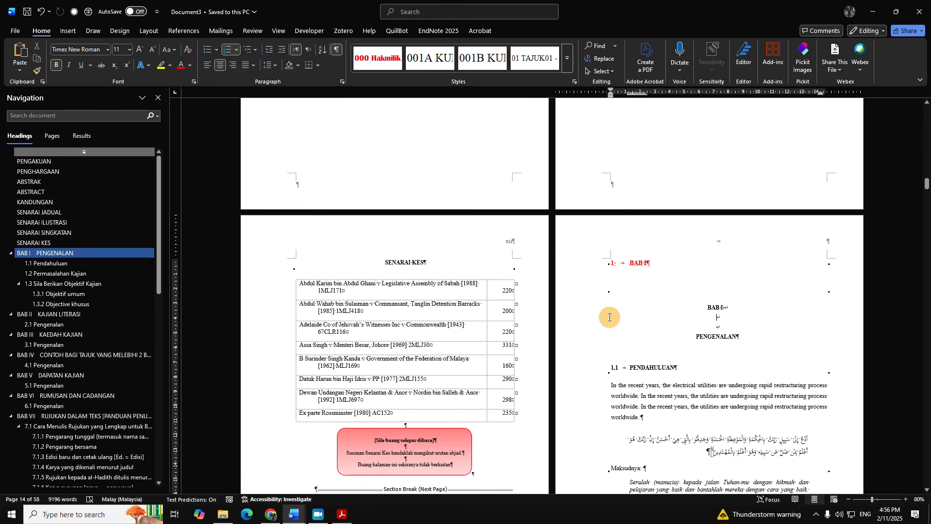
Step: Compare the SENARAI KES and BAB I pages with formatting marks hidden and shown, checking the red BAB I line
{"action": "left_click", "coordinate": [338, 52]}
{"action": "left_click", "coordinate": [337, 52]}
{"action": "left_click", "coordinate": [337, 52]}
{"action": "left_click", "coordinate": [337, 52]}
{"action": "scroll", "coordinate": [693, 301], "scroll_direction": "down", "scroll_amount": 2}
{"action": "scroll", "coordinate": [694, 301], "scroll_direction": "down", "scroll_amount": 1}
{"action": "scroll", "coordinate": [608, 273], "scroll_direction": "up", "scroll_amount": 2}
{"action": "left_click", "coordinate": [649, 235]}
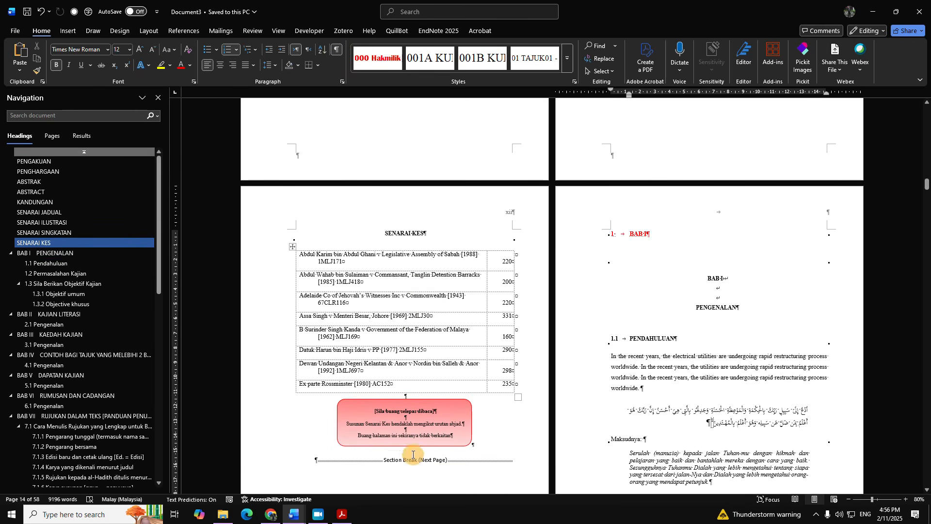
{"action": "scroll", "coordinate": [573, 275], "scroll_direction": "up", "scroll_amount": 4}
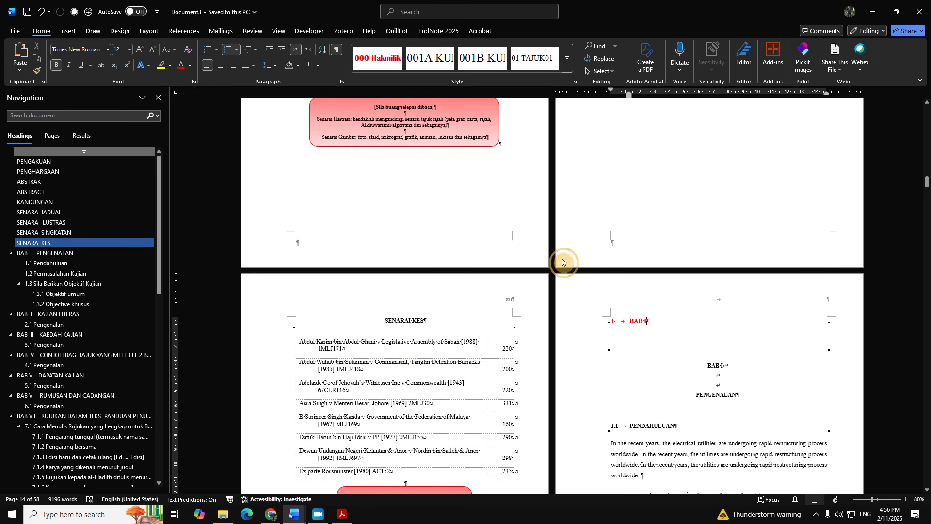
{"action": "left_click", "coordinate": [339, 52]}
{"action": "left_click", "coordinate": [339, 52]}
{"action": "scroll", "coordinate": [657, 284], "scroll_direction": "down", "scroll_amount": 1}
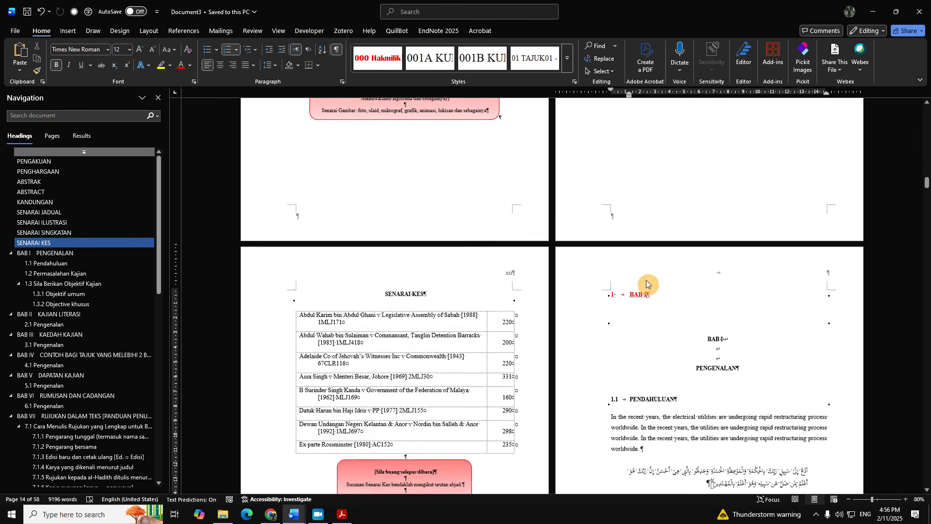
{"action": "left_click", "coordinate": [777, 362]}
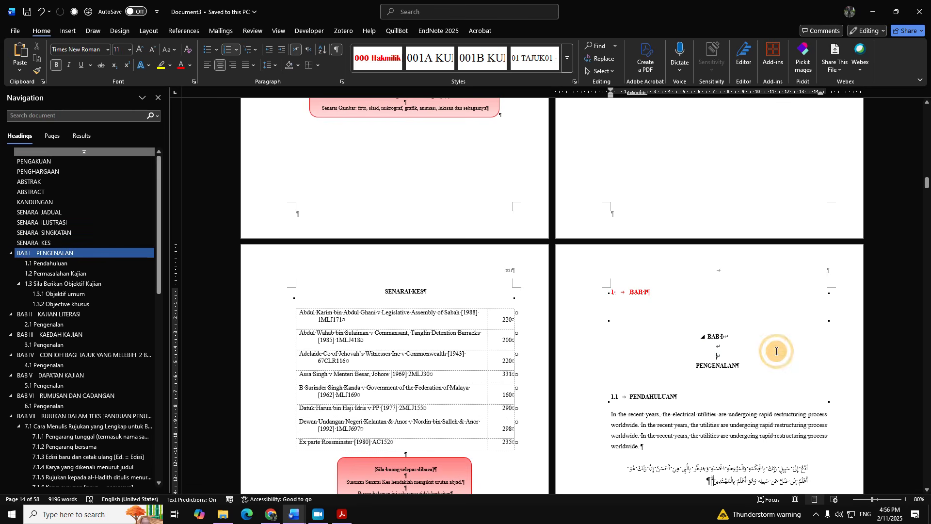
{"action": "left_click", "coordinate": [581, 288]}
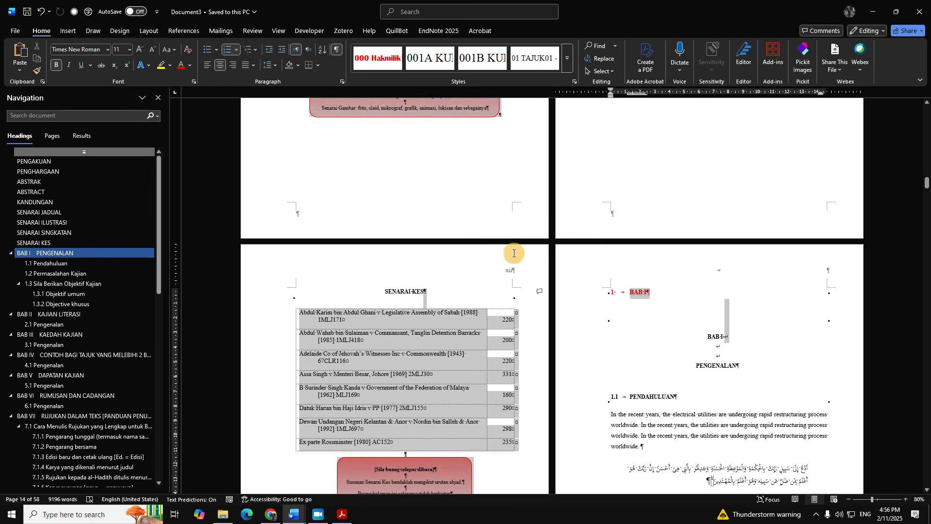
Step: Copy the front matter from the title page through SENARAI KES in Document3 and switch to Document7
{"action": "scroll", "coordinate": [492, 243], "scroll_direction": "up", "scroll_amount": 5}
{"action": "scroll", "coordinate": [831, 366], "scroll_direction": "down", "scroll_amount": 5}
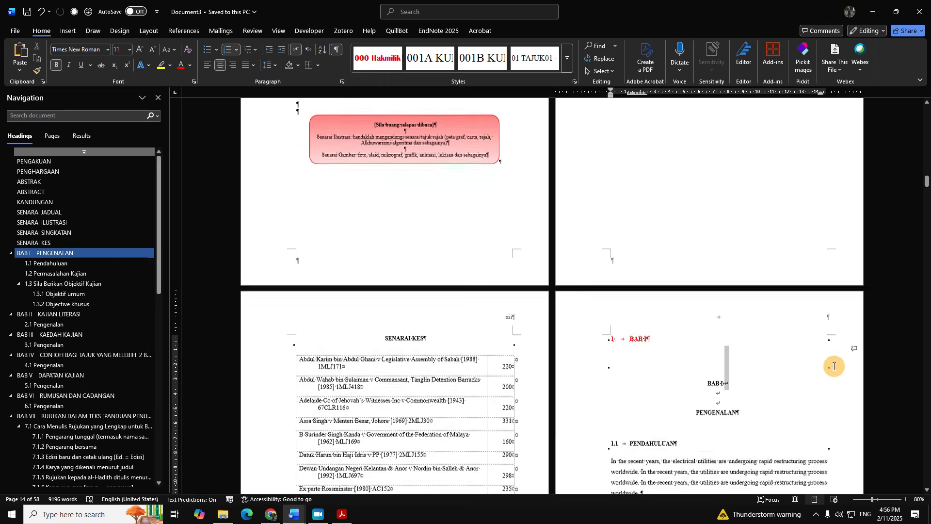
{"action": "left_click_drag", "start_coordinate": [551, 195], "coordinate": [322, 326]}
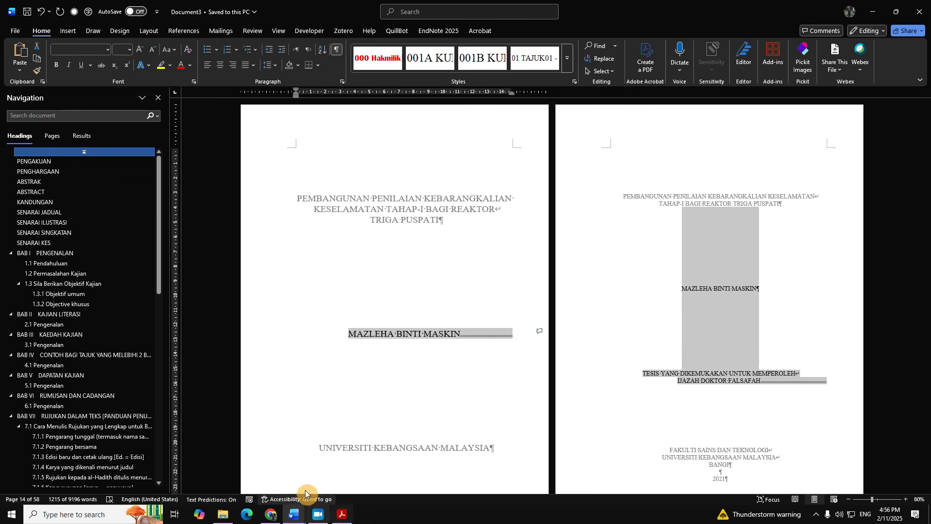
{"action": "mouse_move", "coordinate": [293, 514]}
{"action": "left_click", "coordinate": [403, 467]}
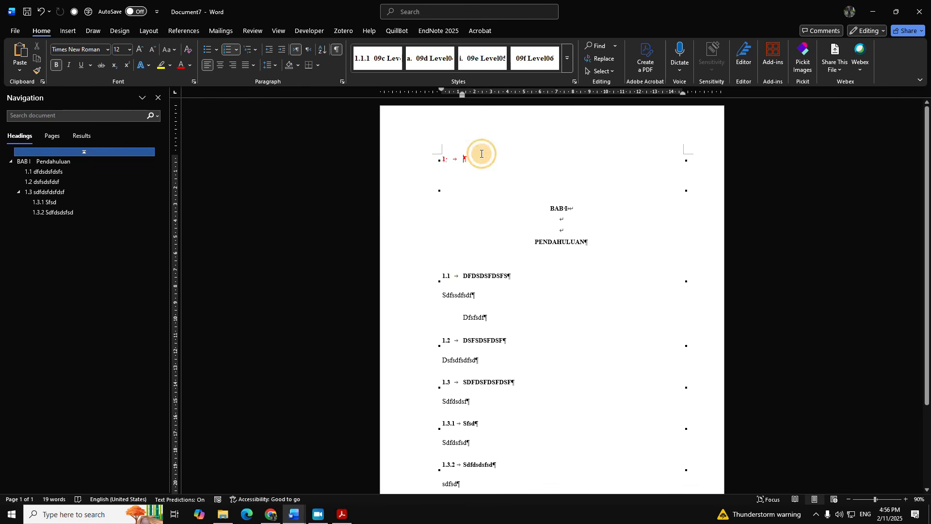
Step: Try pasting the copied front matter before BAB I in Document7, check the resulting pages and undo the paste
{"action": "key", "text": "ctrl+v"}
{"action": "scroll", "coordinate": [521, 217], "scroll_direction": "down", "scroll_amount": 3}
{"action": "scroll", "coordinate": [558, 253], "scroll_direction": "down", "scroll_amount": 3}
{"action": "scroll", "coordinate": [574, 271], "scroll_direction": "down", "scroll_amount": 3}
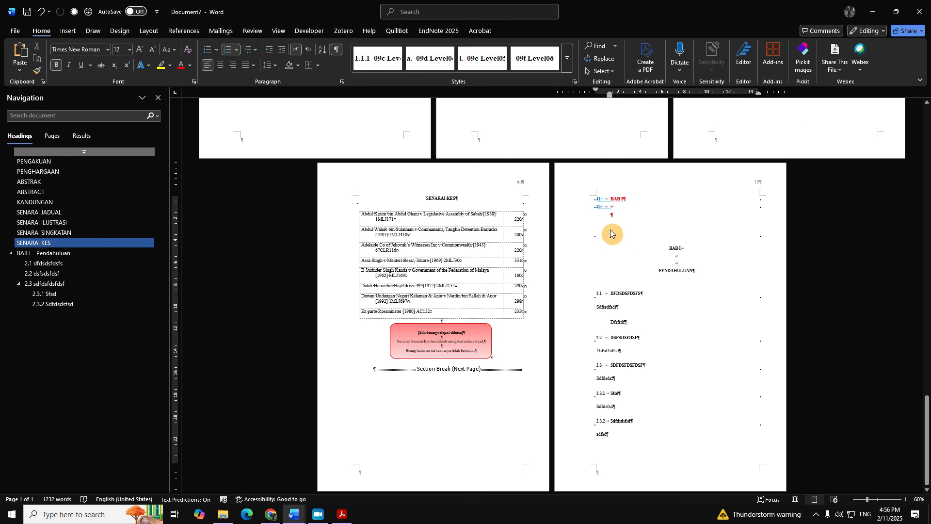
{"action": "left_click", "coordinate": [604, 214]}
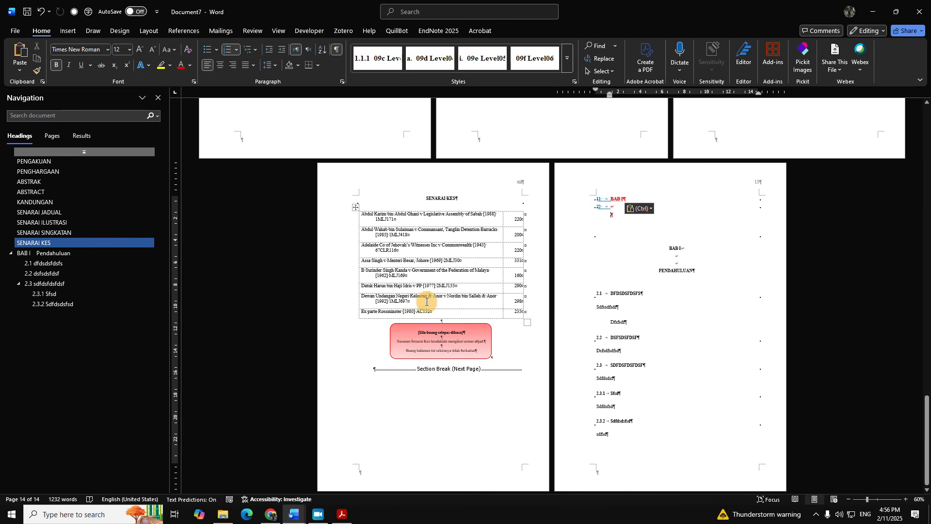
{"action": "scroll", "coordinate": [483, 291], "scroll_direction": "up", "scroll_amount": 5}
{"action": "scroll", "coordinate": [483, 290], "scroll_direction": "up", "scroll_amount": 4}
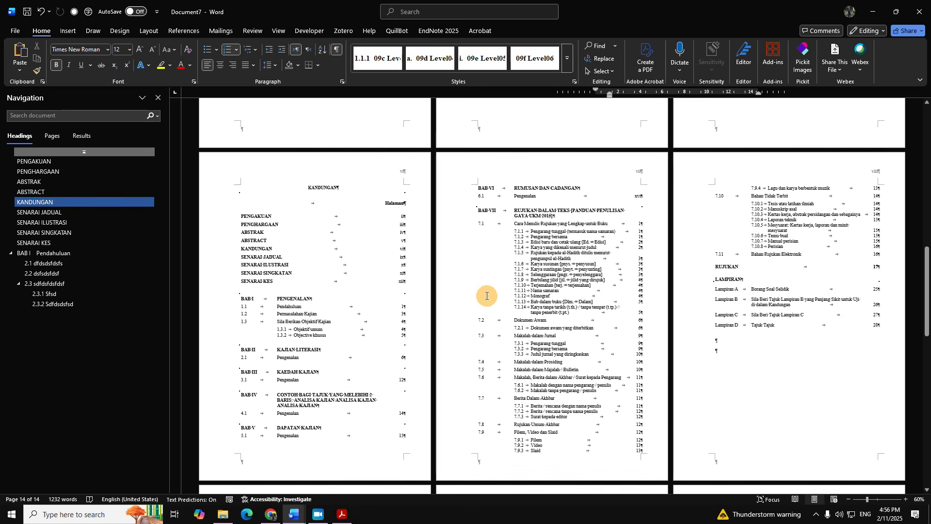
{"action": "key", "text": "ctrl+z"}
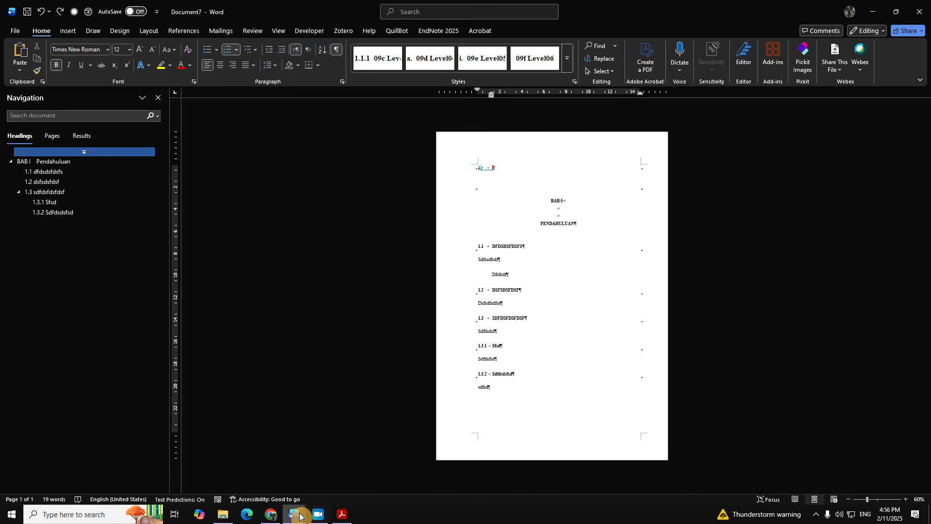
Step: Return to Document3 and copy the front matter from the title page through SENARAI SINGKATAN, leaving out SENARAI KES
{"action": "left_click", "coordinate": [303, 514]}
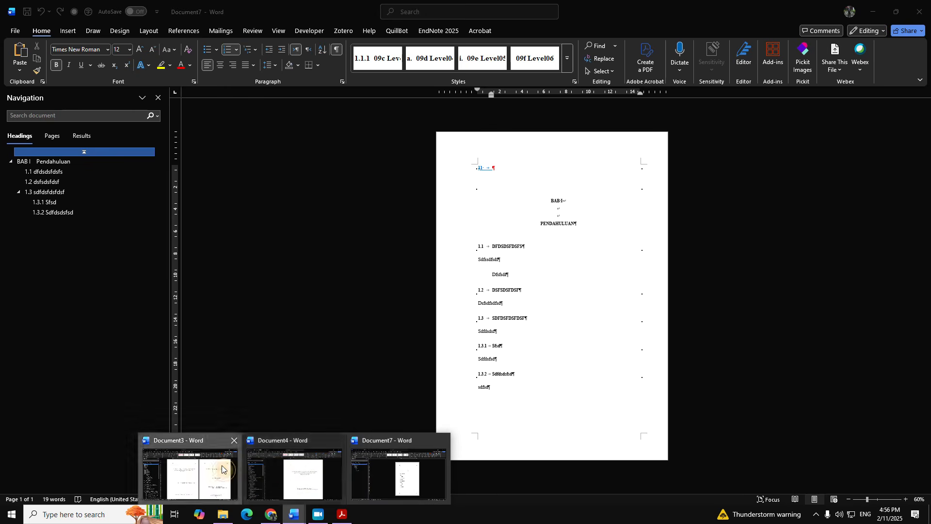
{"action": "left_click", "coordinate": [190, 473]}
{"action": "scroll", "coordinate": [598, 371], "scroll_direction": "down", "scroll_amount": 3}
{"action": "scroll", "coordinate": [598, 370], "scroll_direction": "down", "scroll_amount": 1}
{"action": "scroll", "coordinate": [649, 374], "scroll_direction": "down", "scroll_amount": 5}
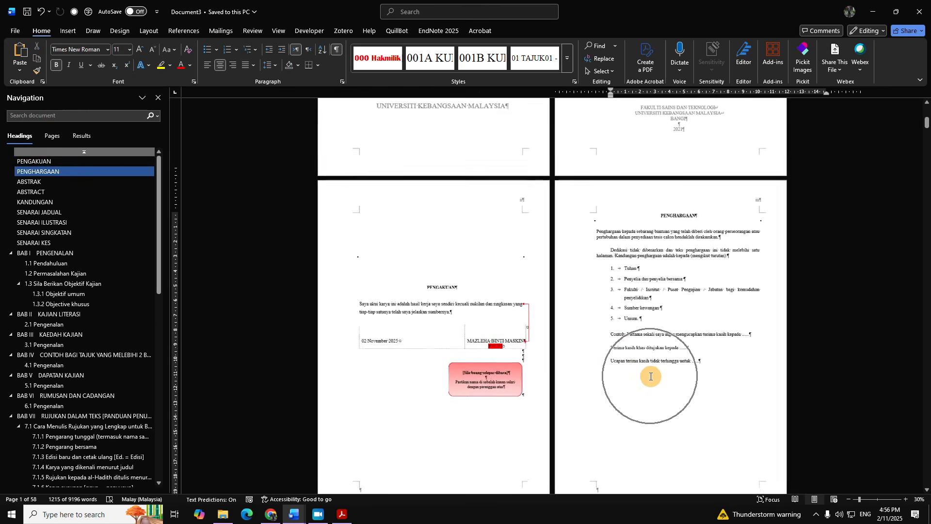
{"action": "scroll", "coordinate": [652, 385], "scroll_direction": "down", "scroll_amount": 1}
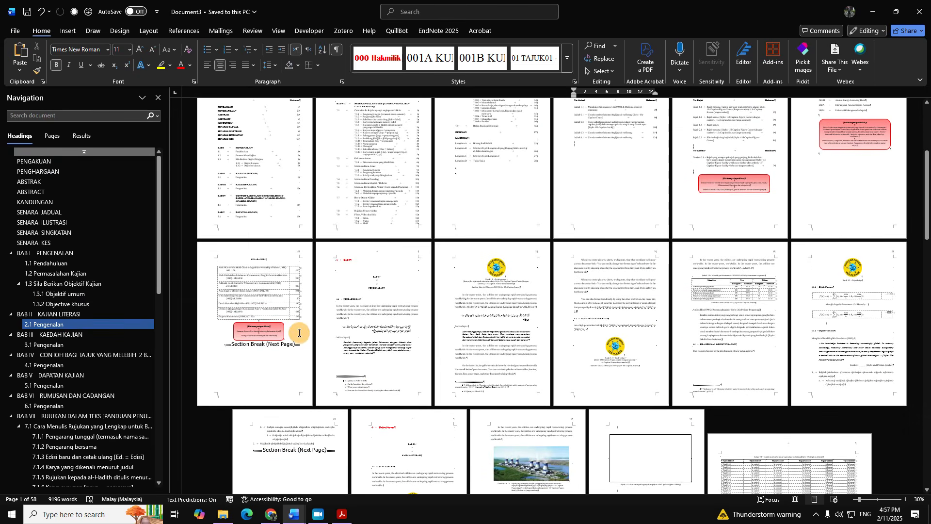
{"action": "scroll", "coordinate": [817, 239], "scroll_direction": "up", "scroll_amount": 3}
{"action": "key", "text": "ctrl+a"}
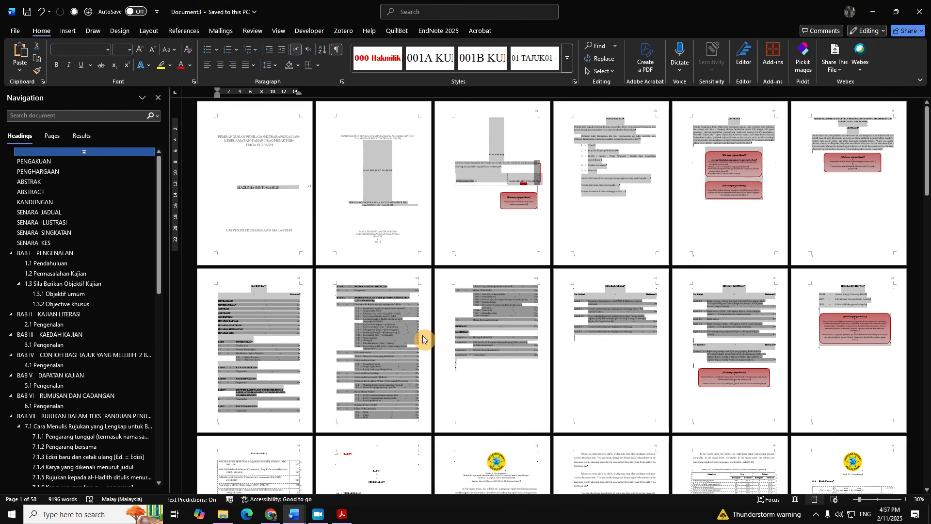
{"action": "scroll", "coordinate": [852, 383], "scroll_direction": "down", "scroll_amount": 2}
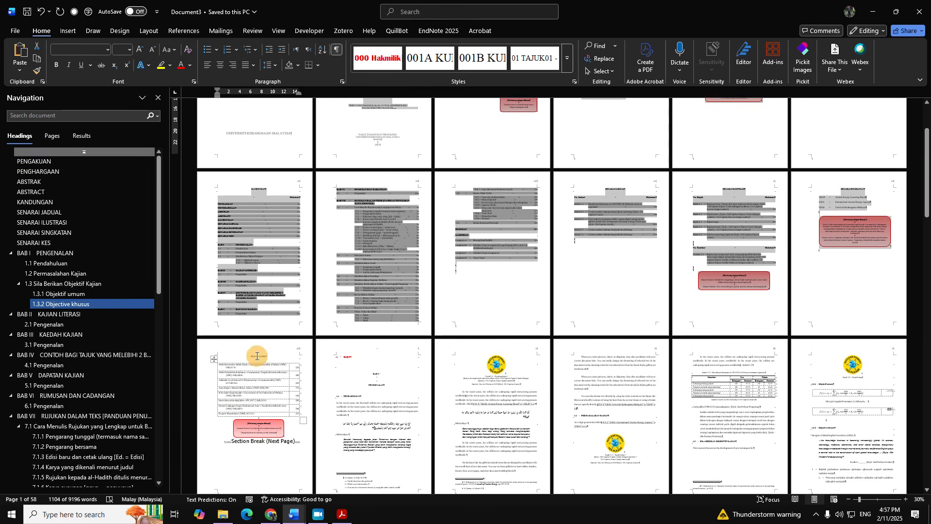
Step: Add a plain paragraph above BAB I in Document7 and paste the copied front matter there
{"action": "left_click", "coordinate": [294, 514]}
{"action": "left_click", "coordinate": [399, 479]}
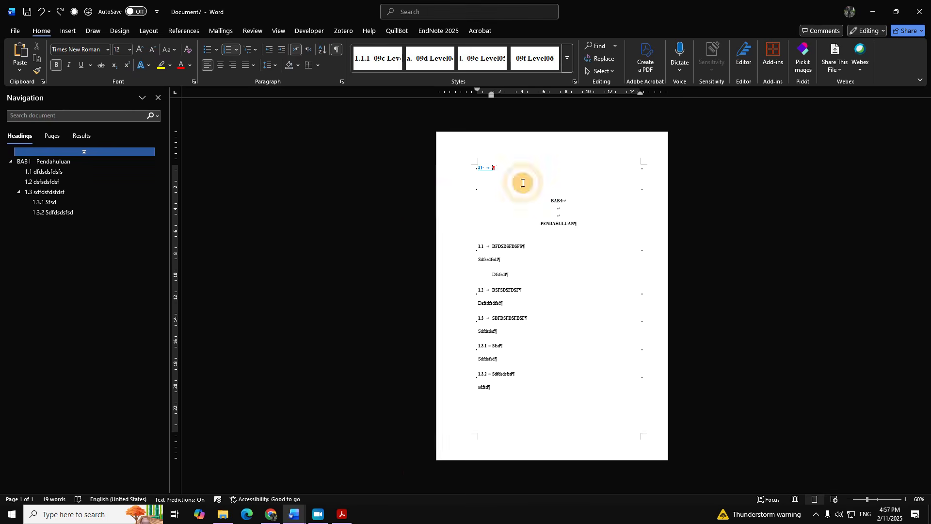
{"action": "key", "text": "Return"}
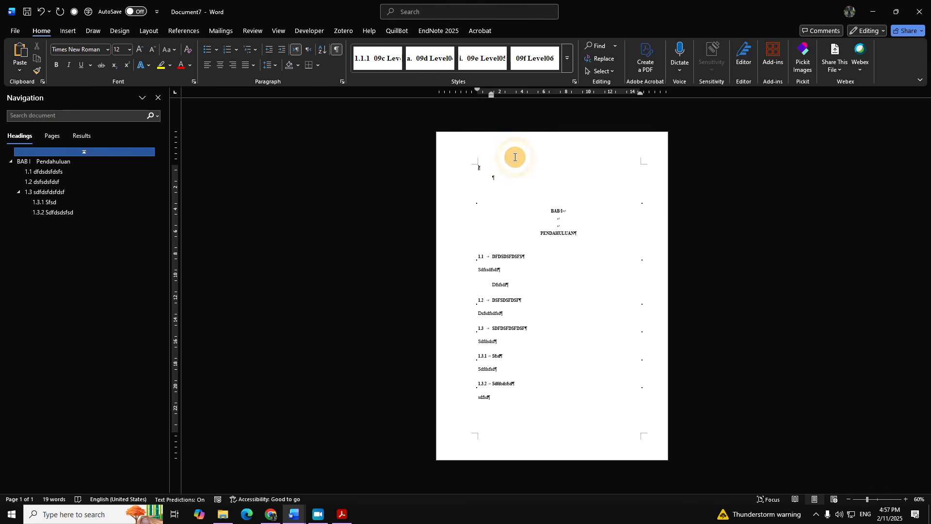
{"action": "key", "text": "ctrl+v"}
Step: Look through the pasted front matter in Document7, checking the headers and footers from the title page to BAB I
{"action": "scroll", "coordinate": [606, 271], "scroll_direction": "up", "scroll_amount": 14}
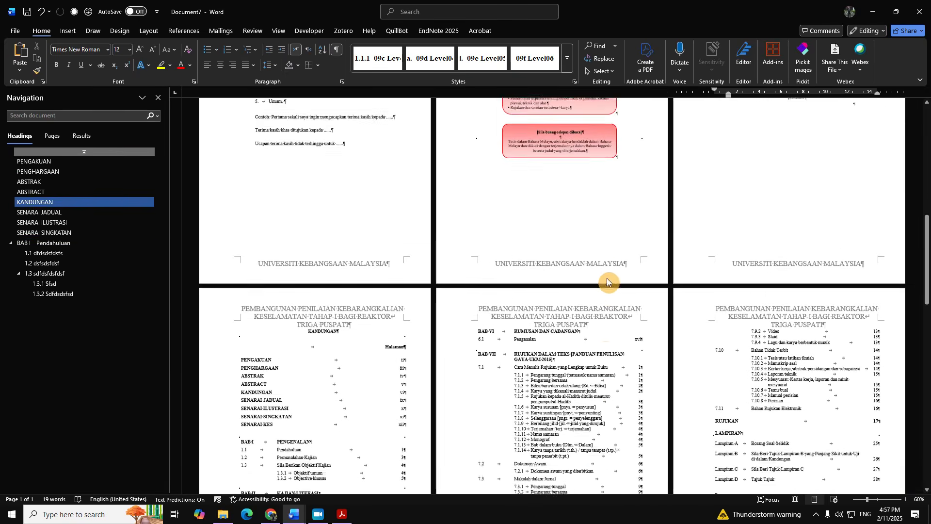
{"action": "scroll", "coordinate": [607, 279], "scroll_direction": "up", "scroll_amount": 5}
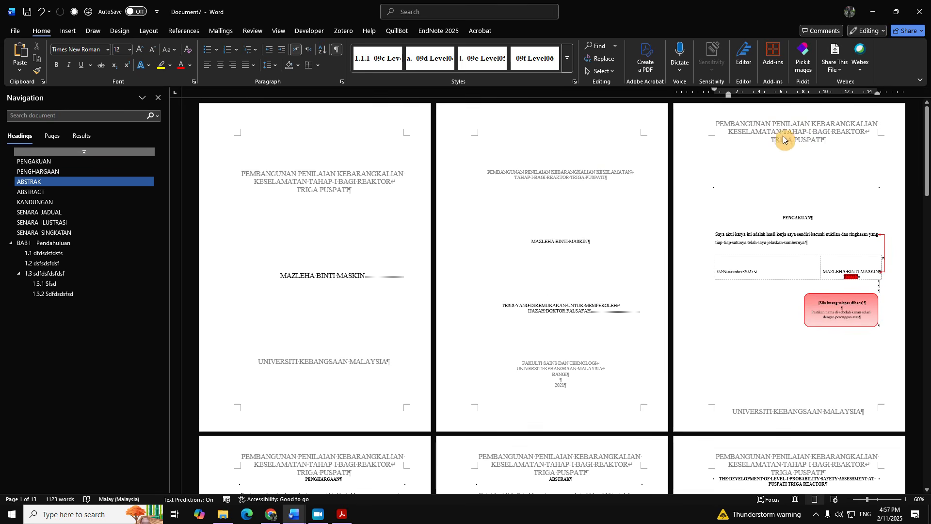
{"action": "scroll", "coordinate": [458, 298], "scroll_direction": "down", "scroll_amount": 5}
{"action": "scroll", "coordinate": [406, 302], "scroll_direction": "up", "scroll_amount": 4}
{"action": "scroll", "coordinate": [317, 300], "scroll_direction": "up", "scroll_amount": 1}
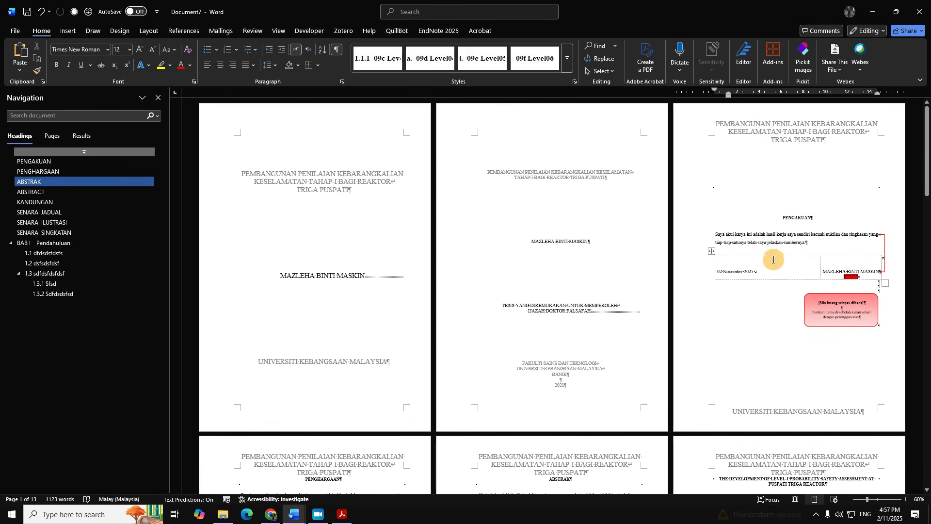
{"action": "scroll", "coordinate": [773, 259], "scroll_direction": "down", "scroll_amount": 20}
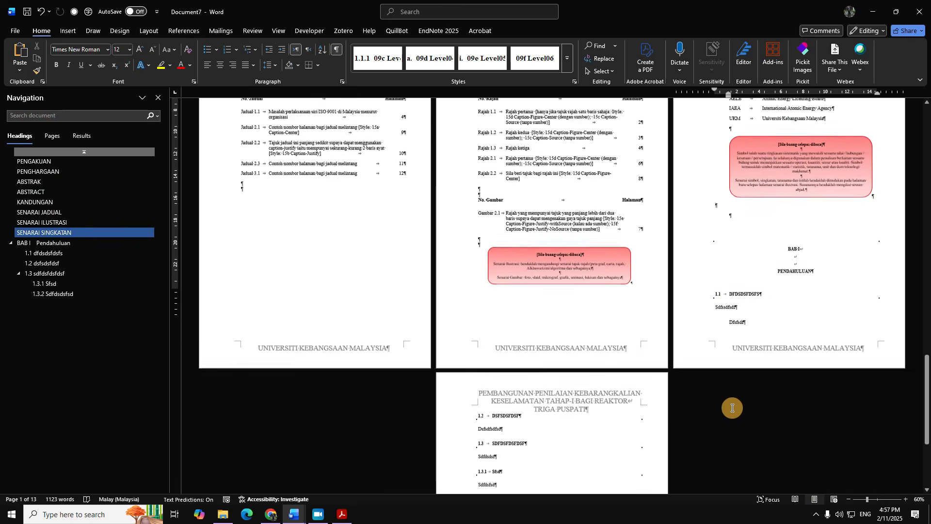
{"action": "scroll", "coordinate": [569, 358], "scroll_direction": "down", "scroll_amount": 4}
{"action": "scroll", "coordinate": [557, 334], "scroll_direction": "up", "scroll_amount": 9}
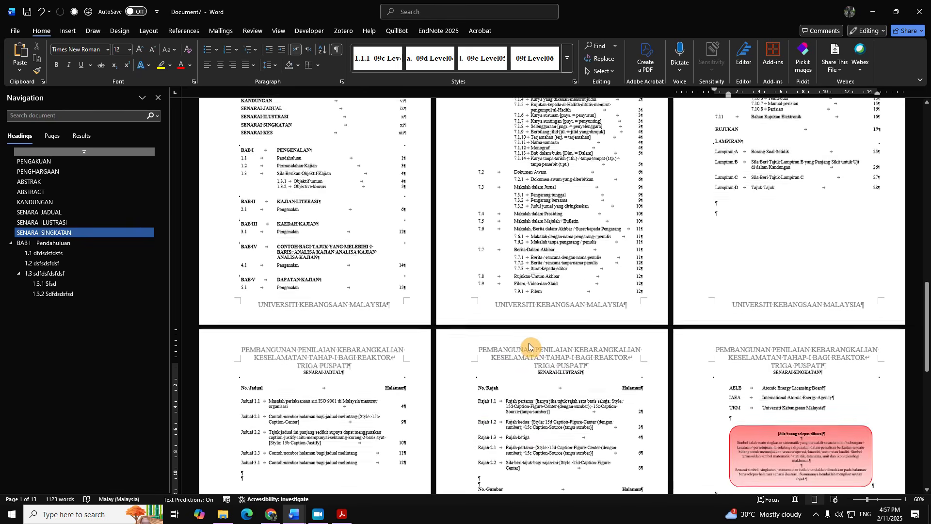
{"action": "scroll", "coordinate": [529, 347], "scroll_direction": "up", "scroll_amount": 10}
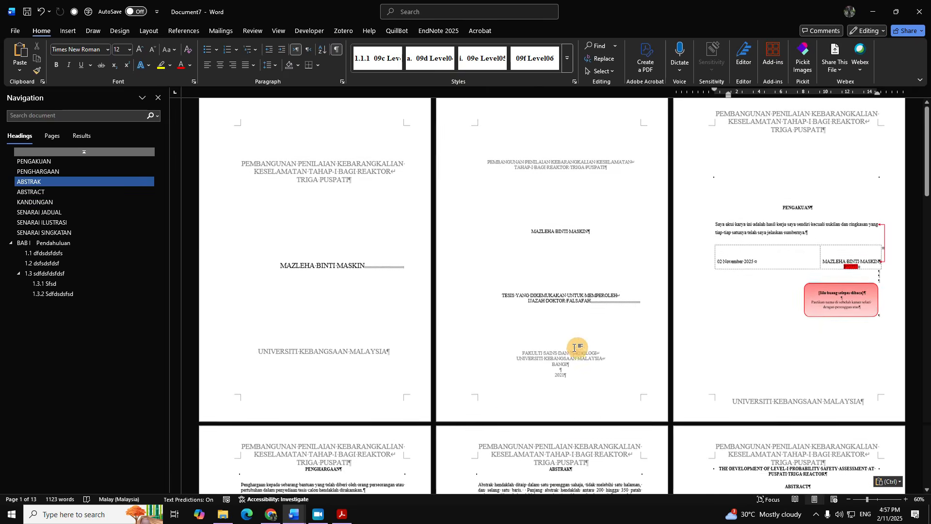
{"action": "scroll", "coordinate": [570, 346], "scroll_direction": "up", "scroll_amount": 1}
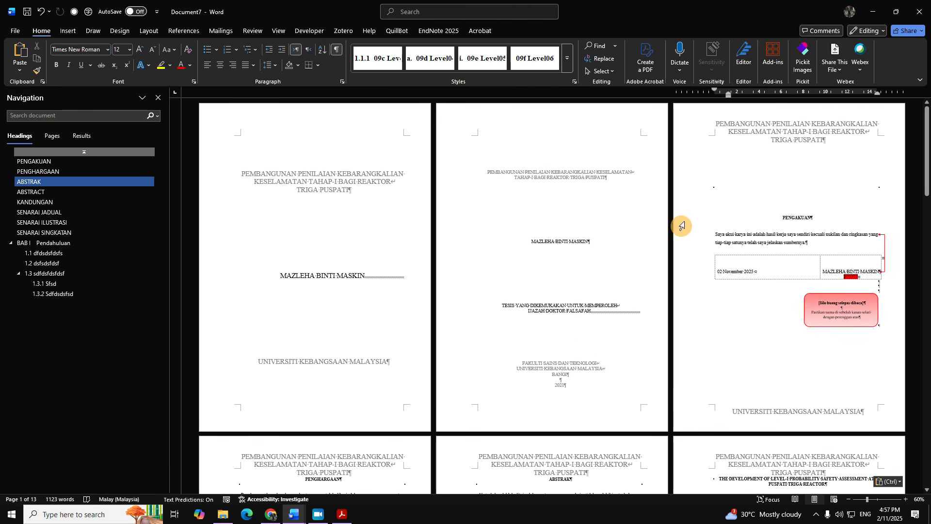
Step: Unlink the Section 3 header and footer from the previous section and delete the thesis title and university name they contain
{"action": "double_click", "coordinate": [785, 115]}
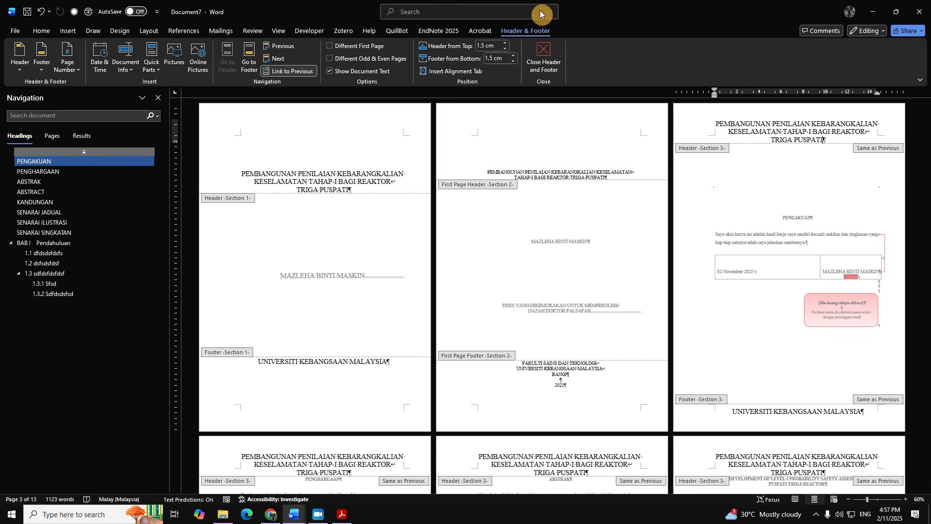
{"action": "left_click", "coordinate": [824, 407]}
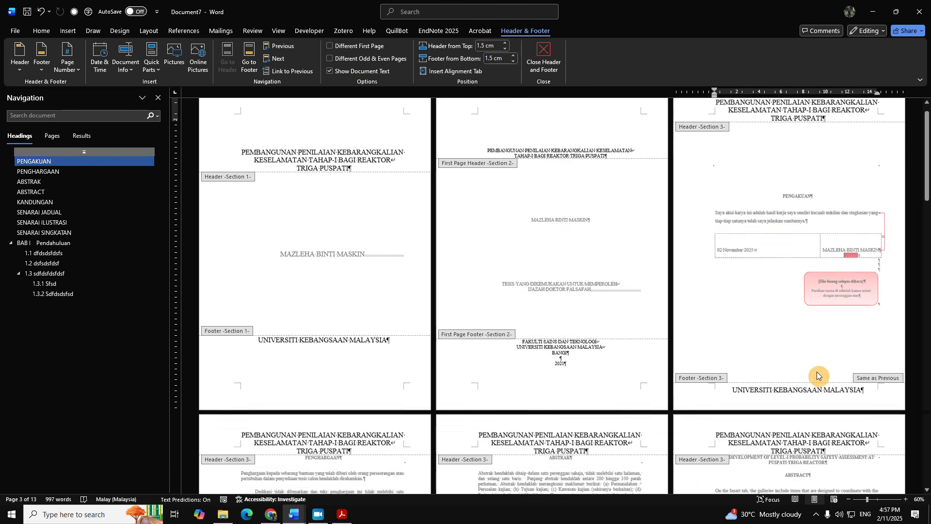
{"action": "left_click", "coordinate": [265, 72]}
{"action": "left_click_drag", "start_coordinate": [828, 139], "coordinate": [655, 106]}
{"action": "key", "text": "Delete"}
{"action": "left_click_drag", "start_coordinate": [874, 415], "coordinate": [689, 406]}
{"action": "key", "text": "Delete"}
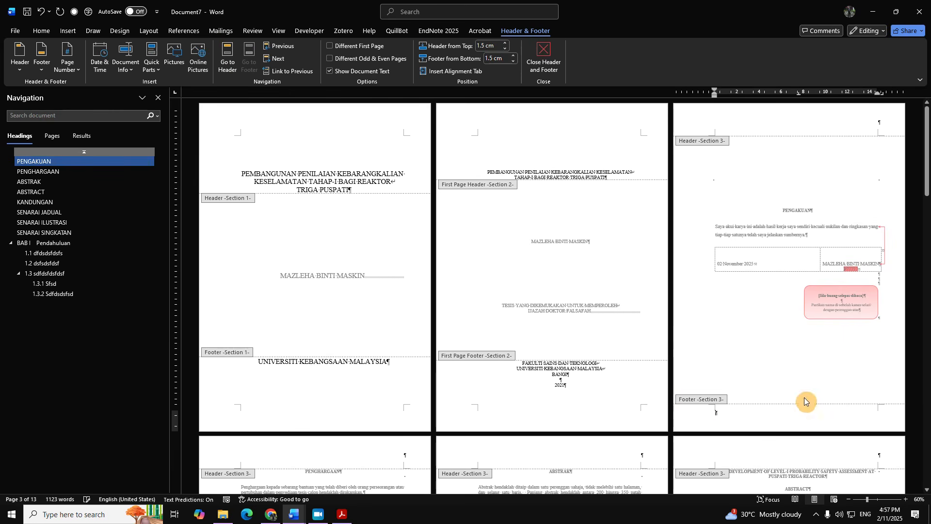
Step: Insert a Plain Number 3 page number in the Section 3 header and remove the extra line below it
{"action": "left_click", "coordinate": [862, 123]}
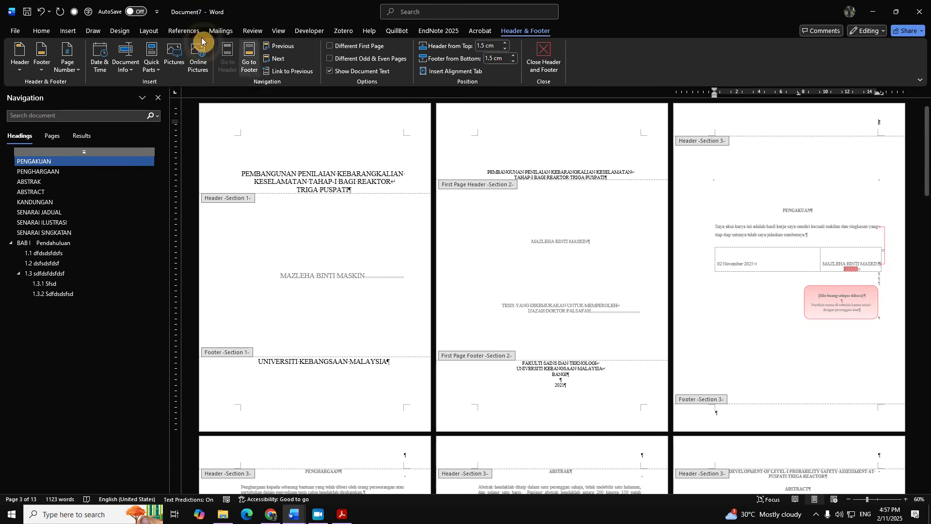
{"action": "left_click", "coordinate": [67, 66]}
{"action": "mouse_move", "coordinate": [94, 83]}
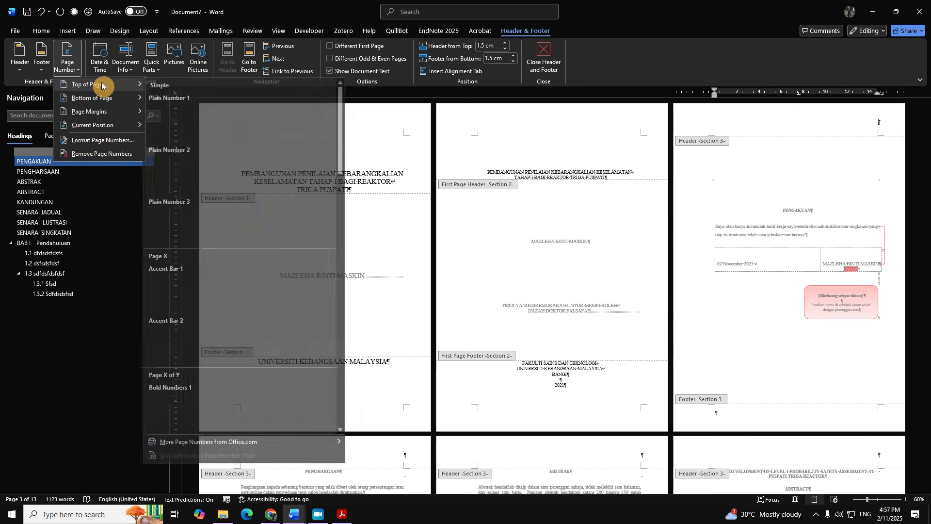
{"action": "left_click", "coordinate": [330, 228]}
{"action": "left_click", "coordinate": [896, 127]}
{"action": "key", "text": "BackSpace"}
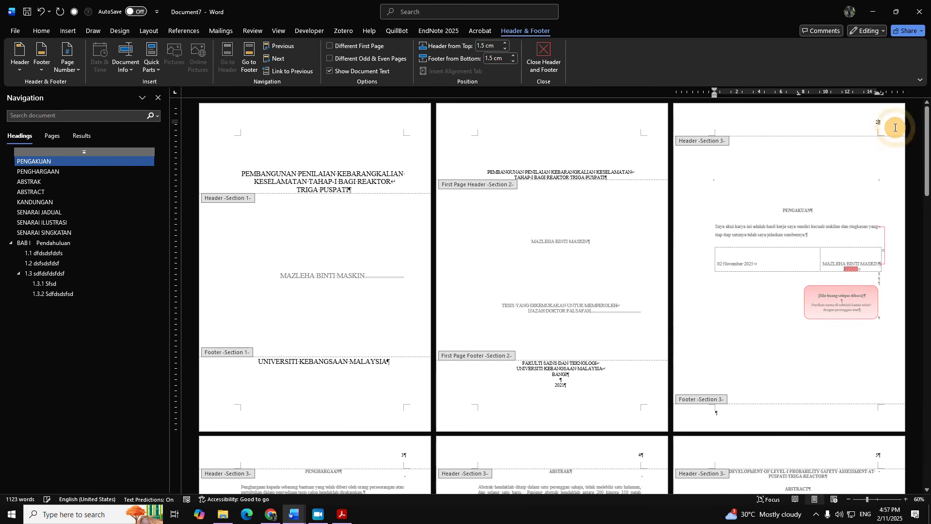
Step: Set the Section 3 page number format to lowercase Roman numerals, check the following pages and leave header editing
{"action": "left_click", "coordinate": [71, 67]}
{"action": "left_click", "coordinate": [107, 139]}
{"action": "left_click", "coordinate": [480, 200]}
{"action": "left_click", "coordinate": [462, 238]}
{"action": "left_click", "coordinate": [464, 304]}
{"action": "scroll", "coordinate": [880, 160], "scroll_direction": "down", "scroll_amount": 5}
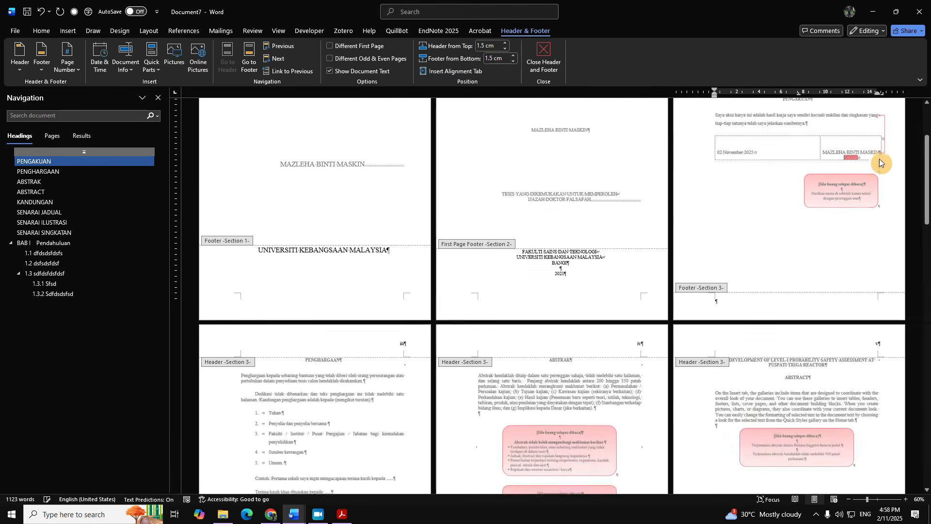
{"action": "scroll", "coordinate": [835, 190], "scroll_direction": "down", "scroll_amount": 15}
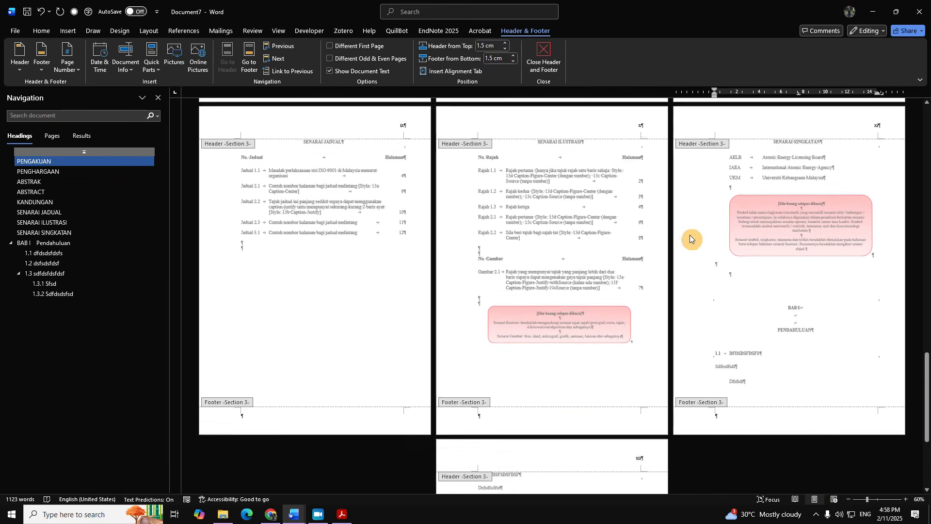
{"action": "double_click", "coordinate": [734, 162]}
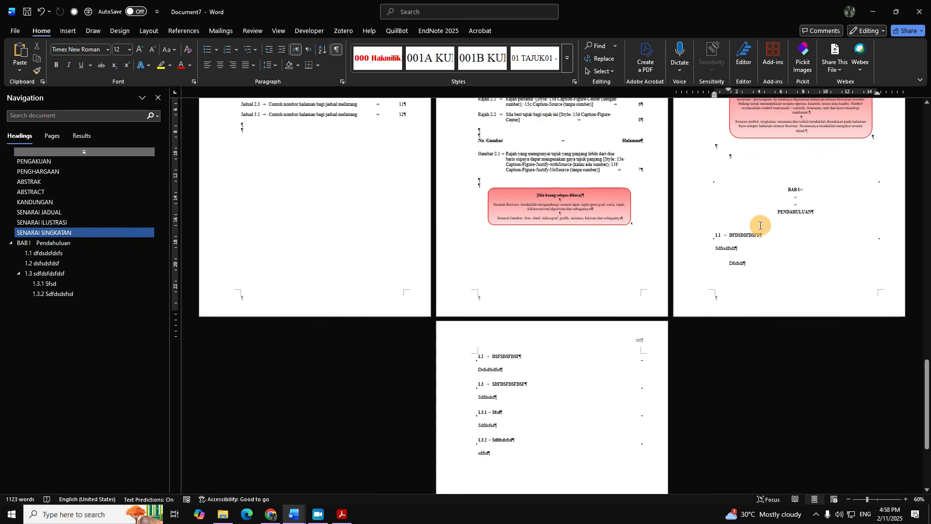
Step: Insert a Next Page section break below the SENARAI SINGKATAN notes so that BAB I starts in a new section
{"action": "scroll", "coordinate": [742, 228], "scroll_direction": "up", "scroll_amount": 2}
{"action": "key", "text": "Return"}
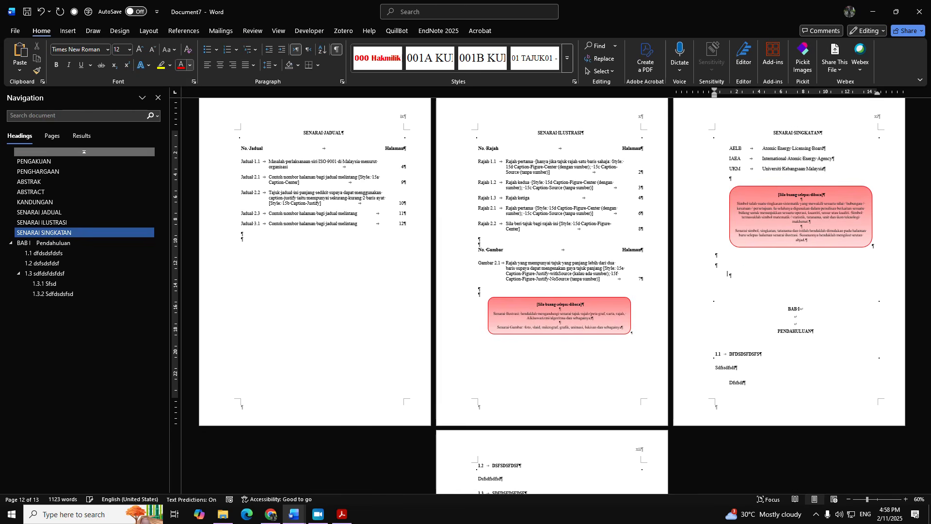
{"action": "left_click", "coordinate": [148, 31]}
{"action": "left_click", "coordinate": [131, 46]}
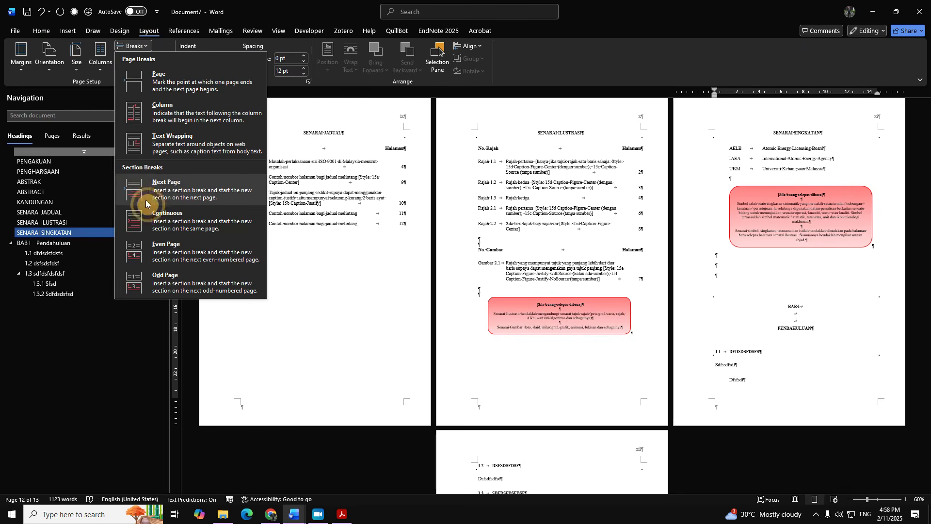
{"action": "left_click", "coordinate": [170, 184]}
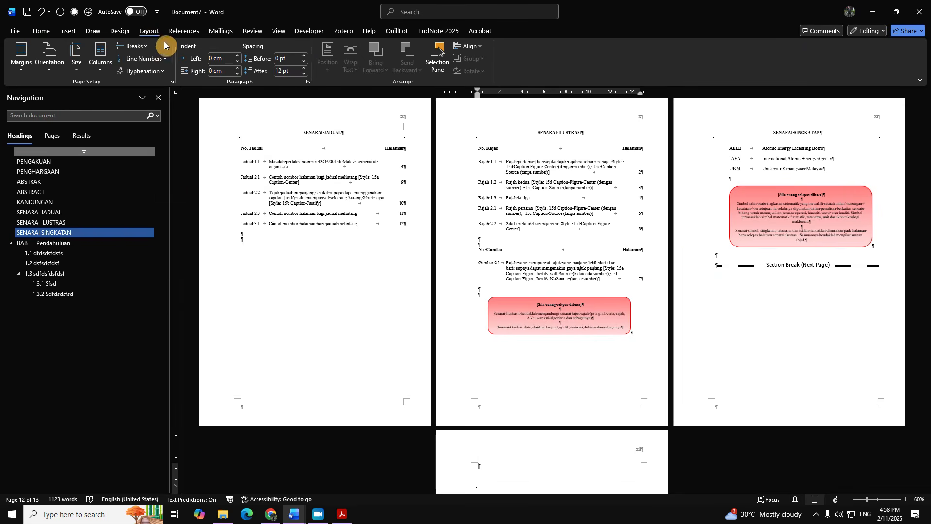
{"action": "left_click", "coordinate": [132, 46]}
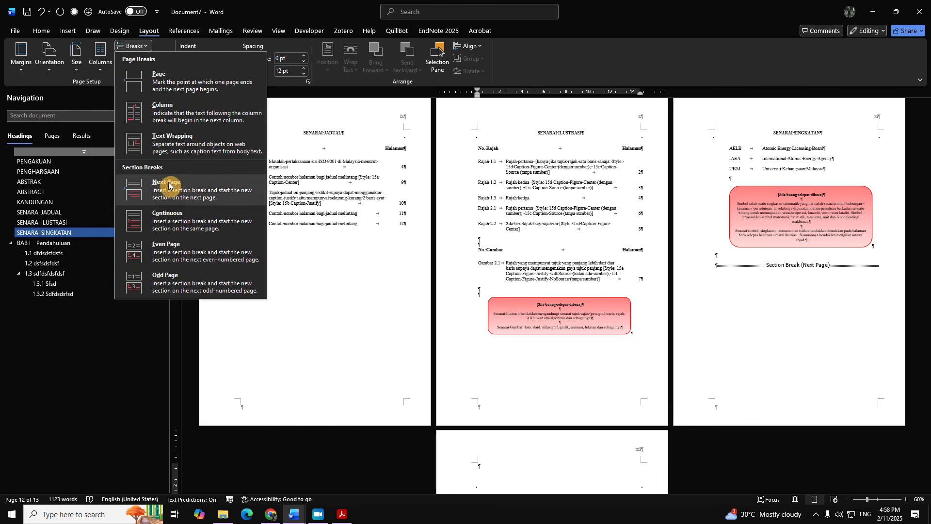
{"action": "left_click", "coordinate": [724, 323]}
{"action": "scroll", "coordinate": [758, 308], "scroll_direction": "down", "scroll_amount": 3}
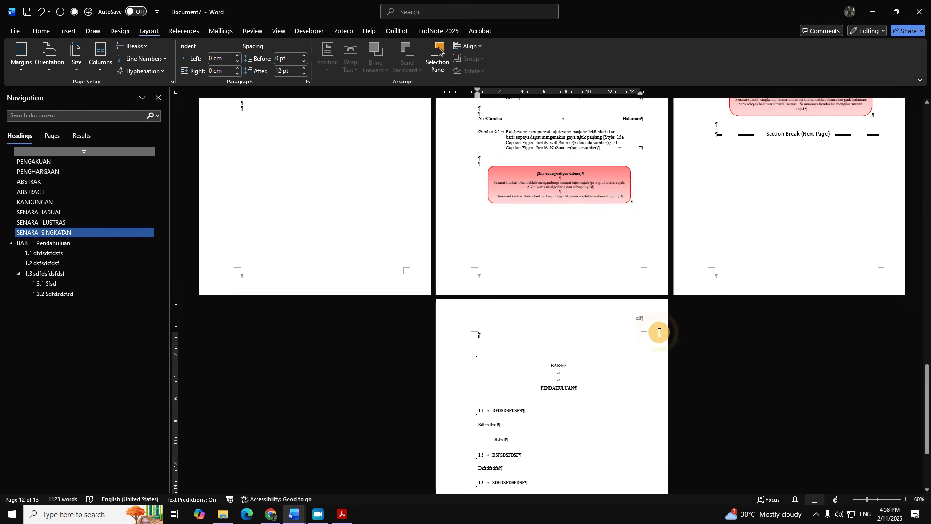
Step: Set the Section 4 page number format to 1, 2, 3, … with numbering starting at 1 on the BAB I page
{"action": "scroll", "coordinate": [672, 321], "scroll_direction": "up", "scroll_amount": 2}
{"action": "scroll", "coordinate": [672, 322], "scroll_direction": "up", "scroll_amount": 2}
{"action": "scroll", "coordinate": [672, 322], "scroll_direction": "down", "scroll_amount": 8}
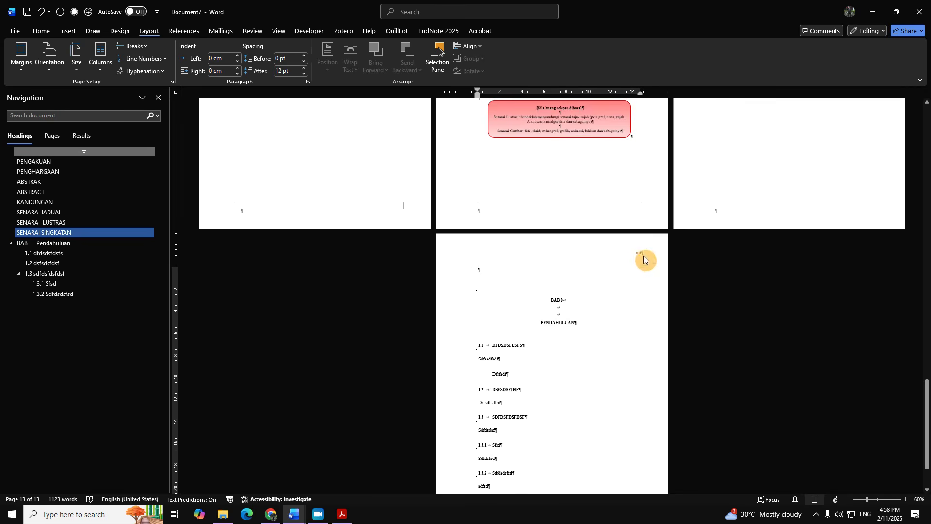
{"action": "double_click", "coordinate": [650, 253]}
{"action": "left_click", "coordinate": [67, 61]}
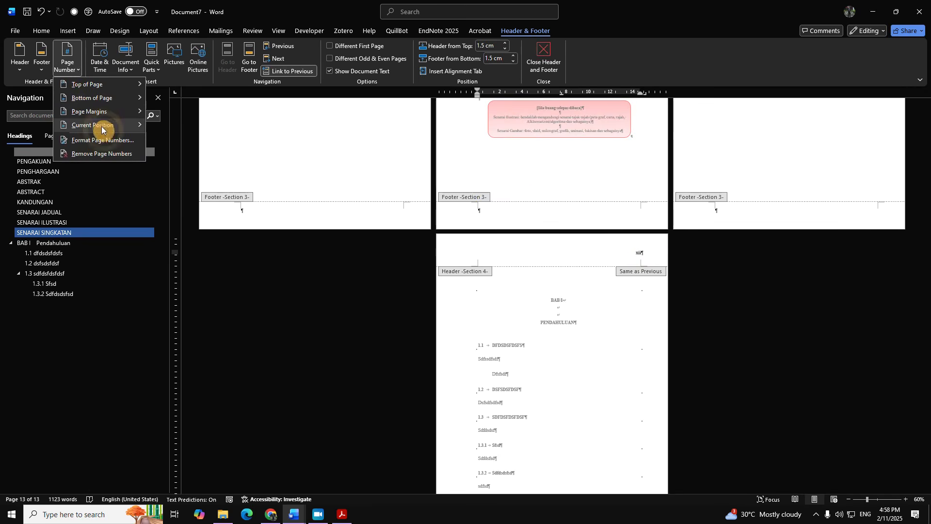
{"action": "left_click", "coordinate": [95, 138]}
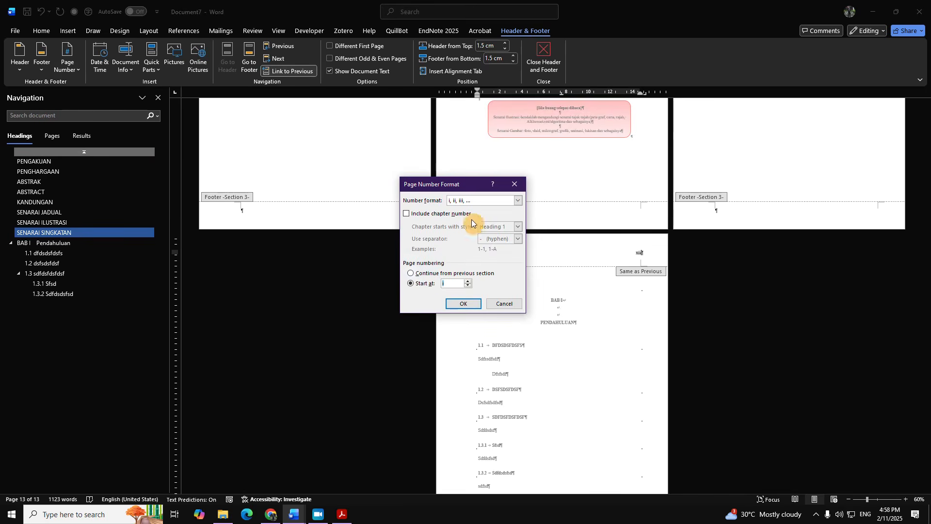
{"action": "scroll", "coordinate": [469, 225], "scroll_direction": "down", "scroll_amount": 1}
{"action": "left_click", "coordinate": [459, 209]}
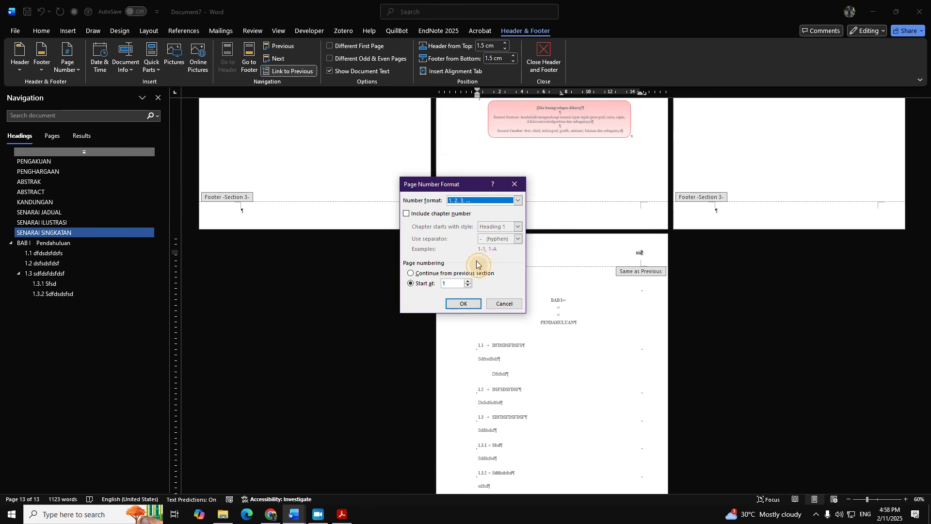
{"action": "left_click", "coordinate": [465, 301]}
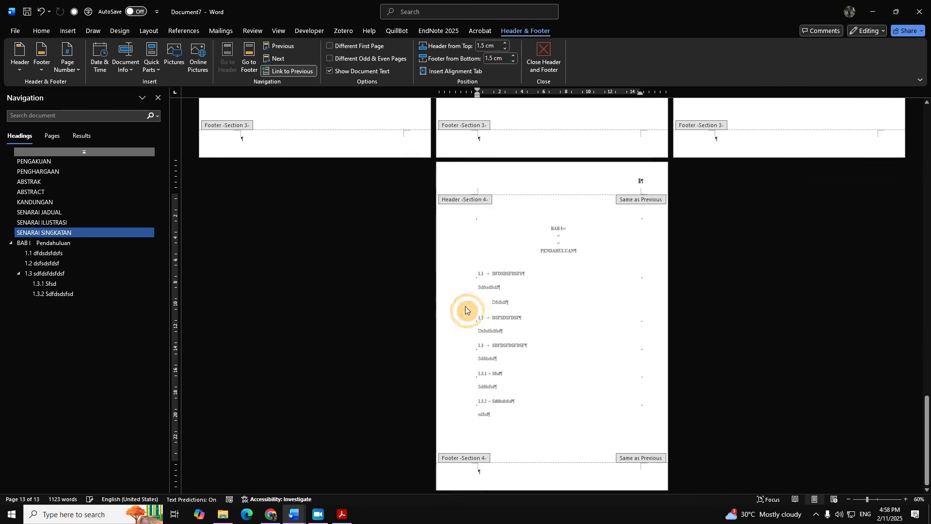
Step: Enable Different First Page for Section 4 and unlink its first-page header and footer from the previous section
{"action": "double_click", "coordinate": [587, 305]}
{"action": "double_click", "coordinate": [635, 174]}
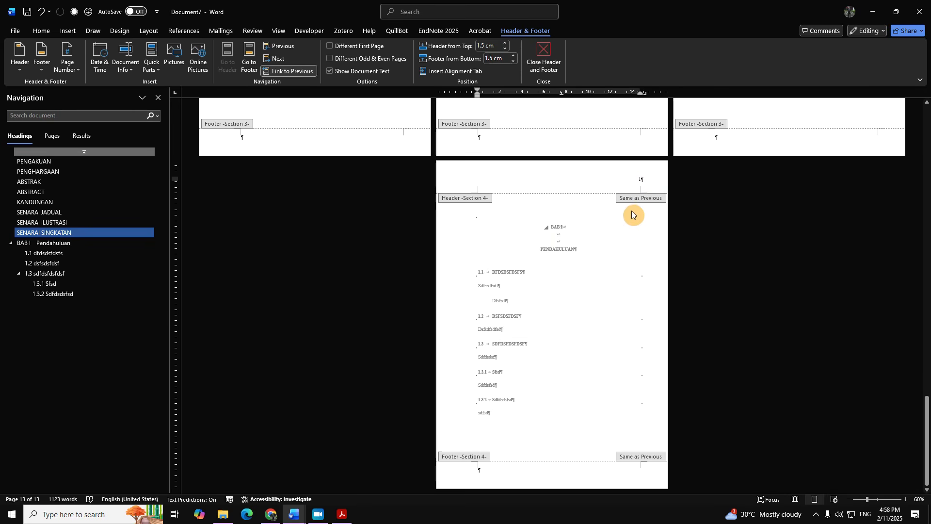
{"action": "left_click", "coordinate": [643, 179]}
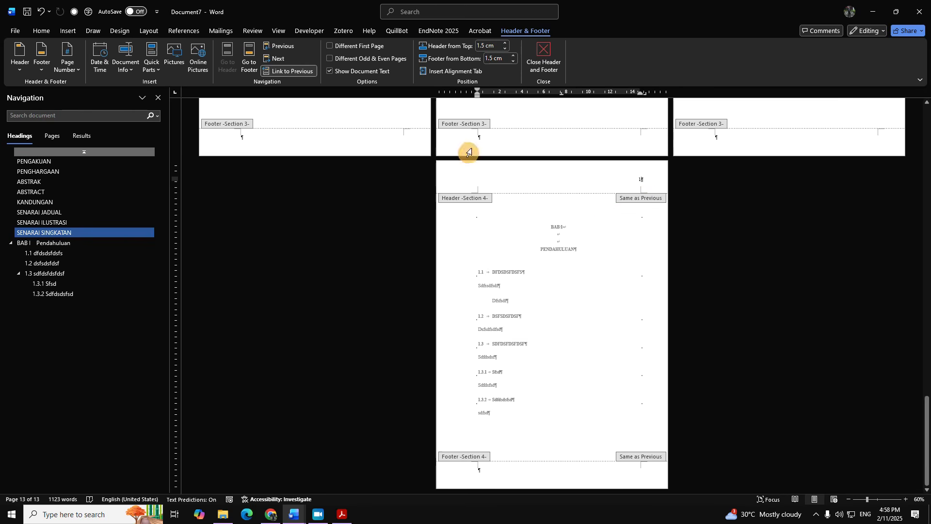
{"action": "left_click", "coordinate": [350, 46]}
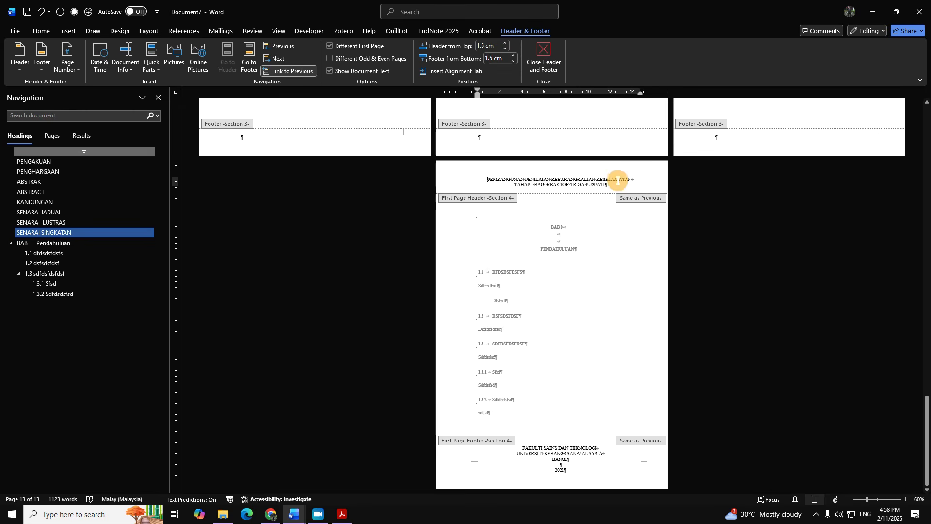
{"action": "left_click", "coordinate": [307, 75]}
{"action": "left_click", "coordinate": [578, 474]}
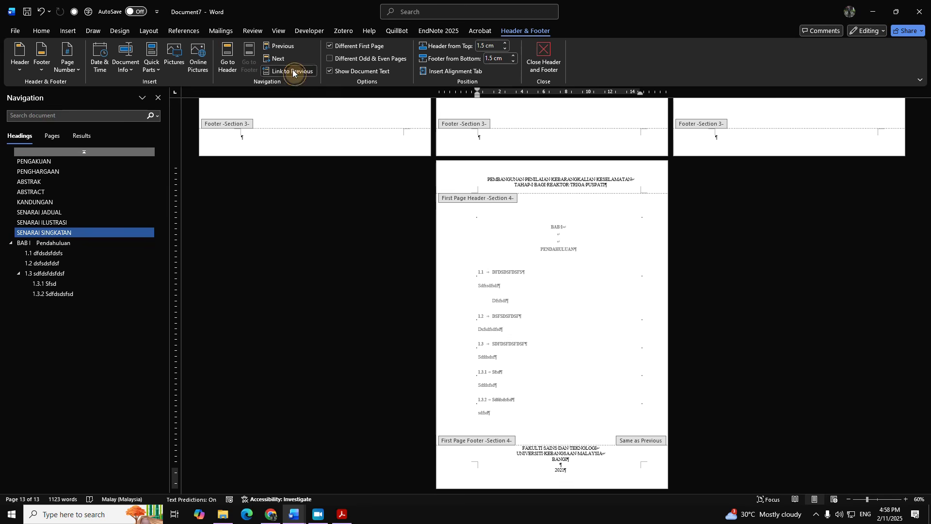
Step: Delete the thesis title and the faculty and university text from Section 4's first-page header and footer, and leave header editing
{"action": "left_click_drag", "start_coordinate": [609, 183], "coordinate": [469, 179]}
{"action": "key", "text": "Delete"}
{"action": "left_click_drag", "start_coordinate": [587, 474], "coordinate": [494, 443]}
{"action": "key", "text": "Delete"}
{"action": "double_click", "coordinate": [556, 394]}
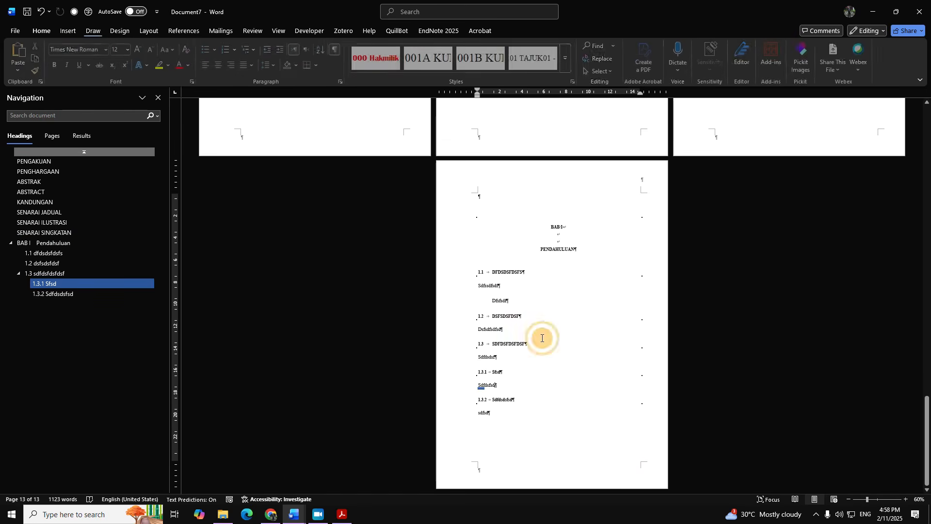
Step: Insert a page break after the last line of BAB I and enter the placeholder text "dfsdfds" on the new page
{"action": "left_click", "coordinate": [510, 426]}
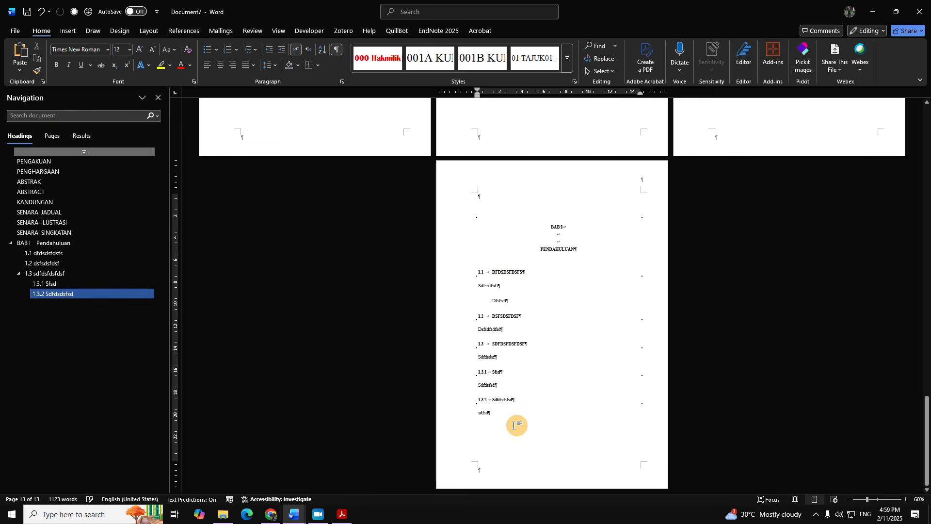
{"action": "key", "text": "ctrl+Return"}
{"action": "type", "text": "dfsdfds"}
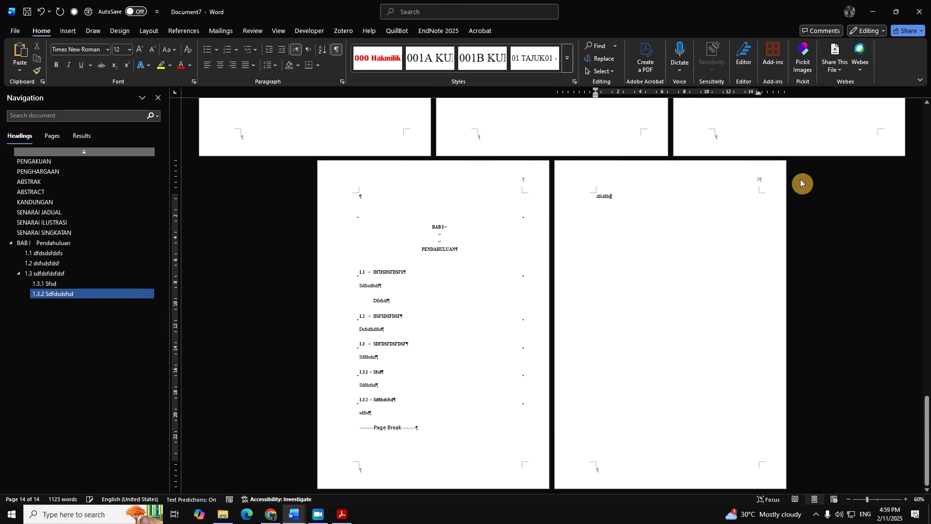
{"action": "key", "text": "Return"}
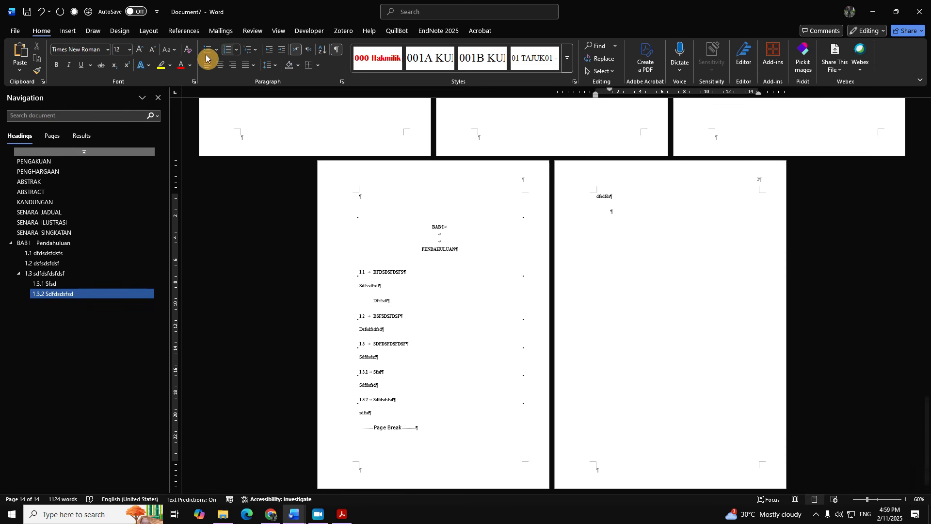
Step: Insert a Next Page section break below the placeholder text and add a page break on the new section's first page
{"action": "left_click", "coordinate": [148, 31]}
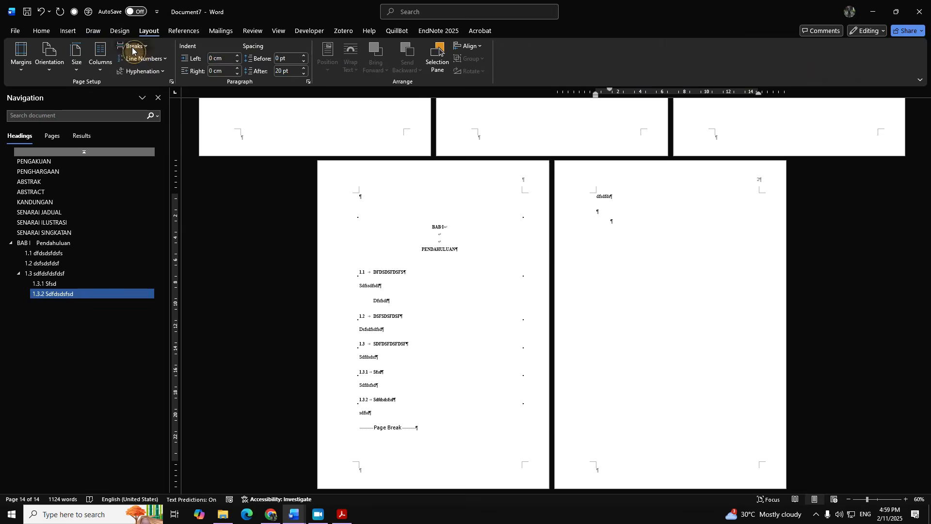
{"action": "left_click", "coordinate": [131, 46]}
{"action": "left_click", "coordinate": [184, 193]}
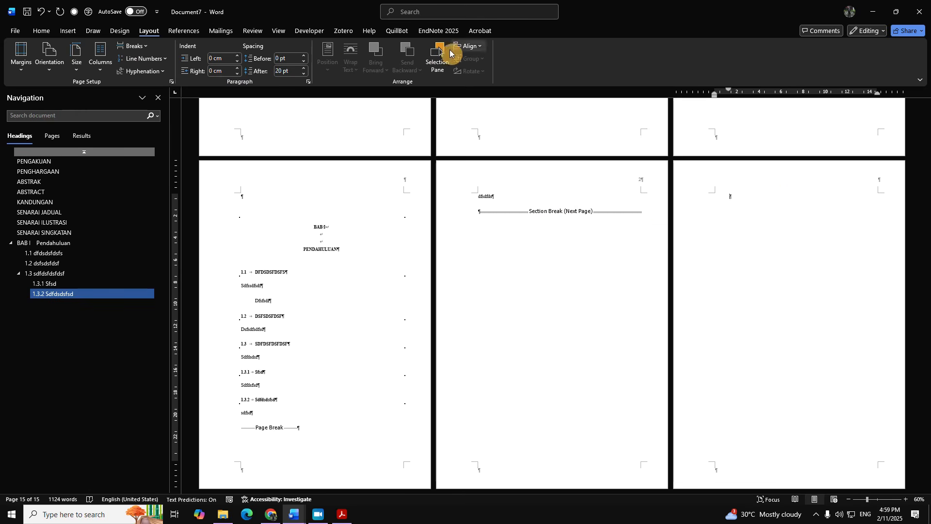
{"action": "double_click", "coordinate": [815, 179]}
{"action": "double_click", "coordinate": [798, 214]}
{"action": "key", "text": "ctrl+Return"}
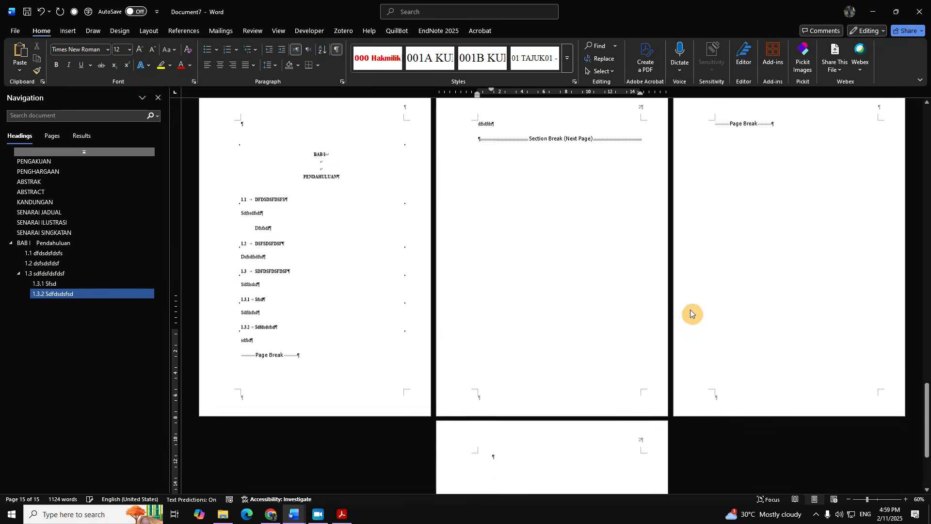
Step: Set Section 5 page numbering to continue from the previous section, check the page numbers in Sections 4 and 5, and leave header editing
{"action": "scroll", "coordinate": [776, 272], "scroll_direction": "up", "scroll_amount": 2}
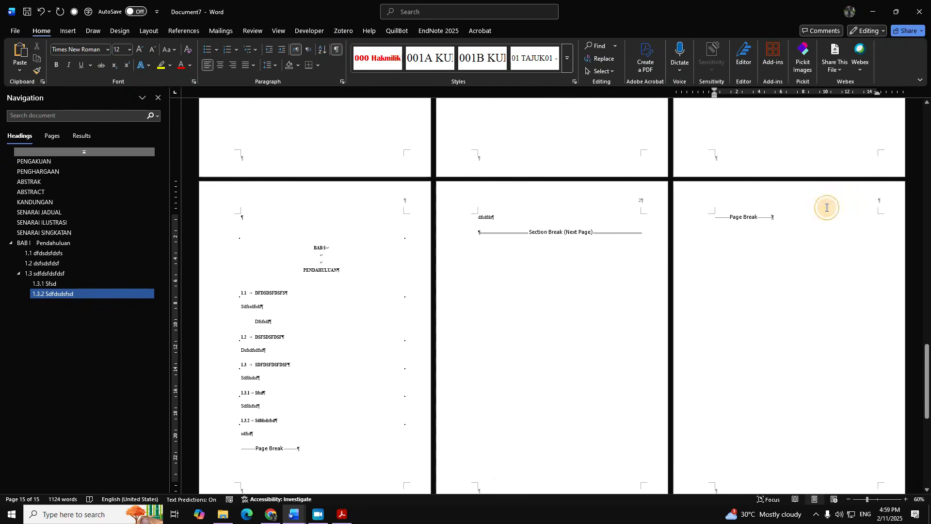
{"action": "double_click", "coordinate": [817, 193]}
{"action": "left_click", "coordinate": [77, 69]}
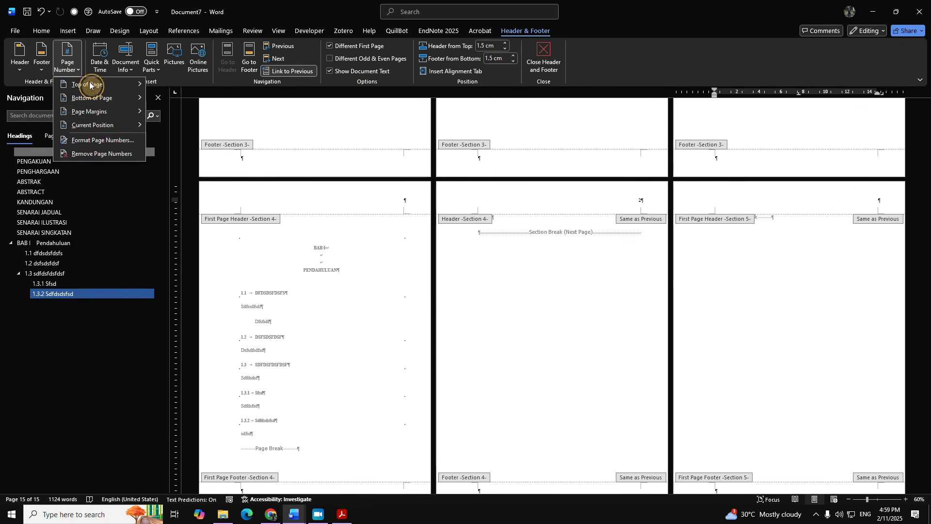
{"action": "left_click", "coordinate": [99, 136]}
{"action": "left_click", "coordinate": [422, 274]}
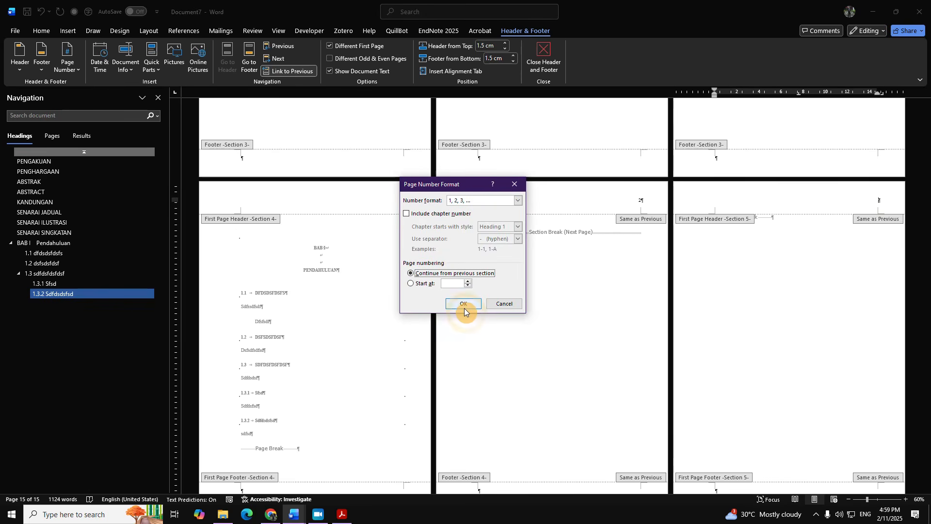
{"action": "left_click", "coordinate": [463, 304]}
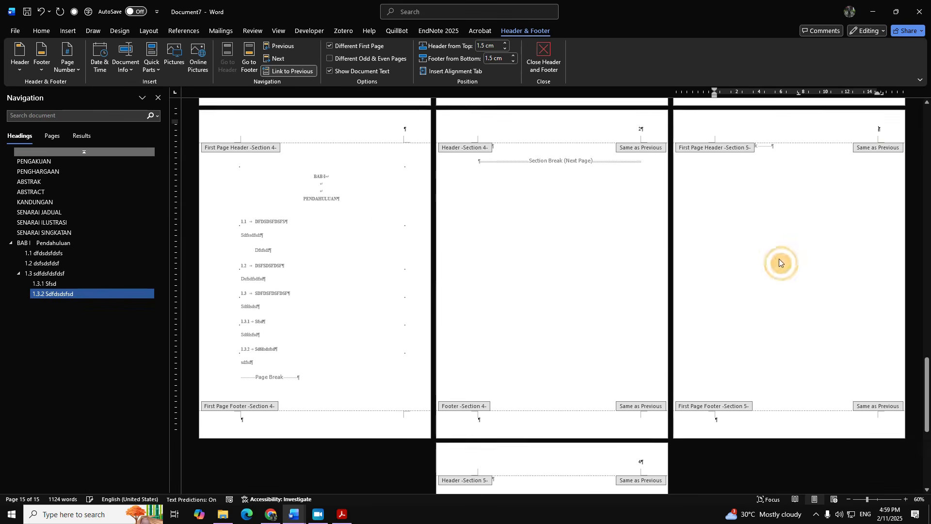
{"action": "double_click", "coordinate": [638, 126]}
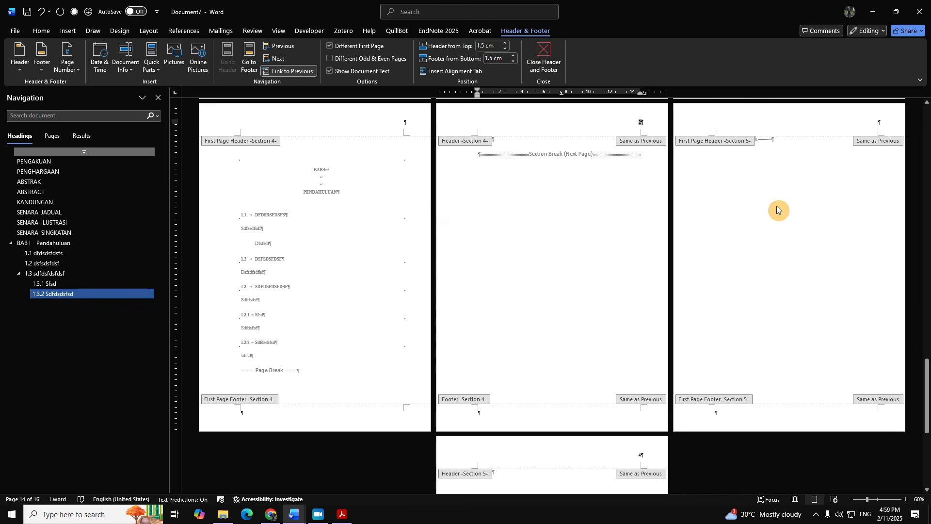
{"action": "scroll", "coordinate": [782, 196], "scroll_direction": "down", "scroll_amount": 5}
{"action": "double_click", "coordinate": [643, 342]}
{"action": "scroll", "coordinate": [650, 335], "scroll_direction": "up", "scroll_amount": 8}
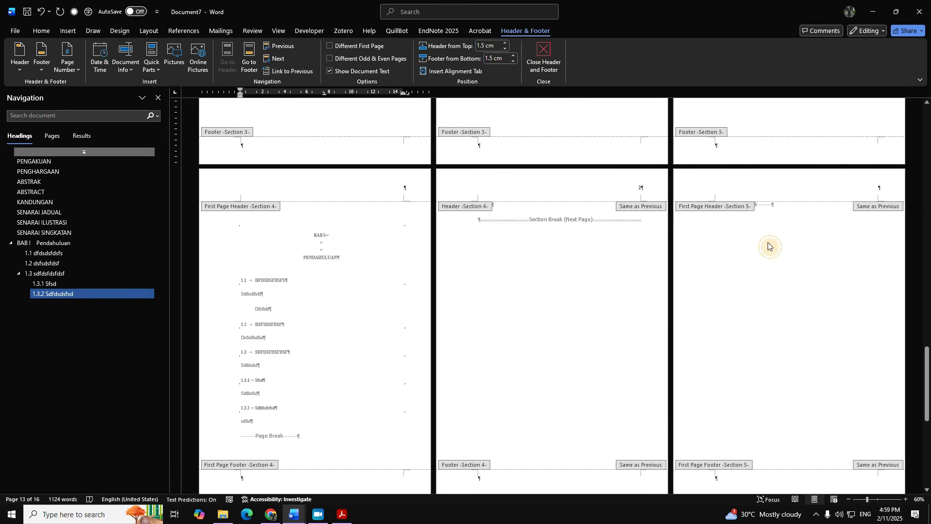
{"action": "double_click", "coordinate": [768, 246]}
Step: Add a Heading 1 line above the Section 5 page break, followed by a BAB II chapter heading titled "asdasdasd" set off with line breaks
{"action": "left_click", "coordinate": [718, 200]}
{"action": "key", "text": "Return"}
{"action": "left_click", "coordinate": [569, 69]}
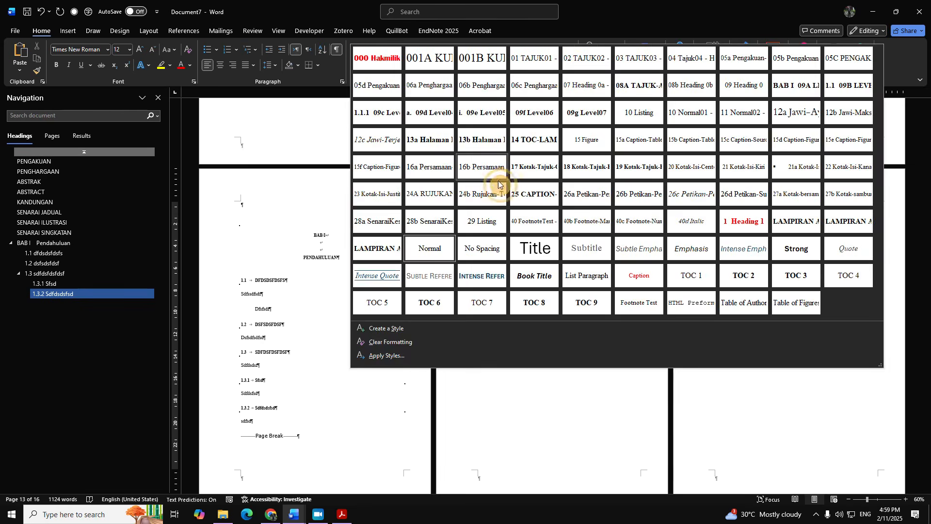
{"action": "left_click", "coordinate": [749, 221]}
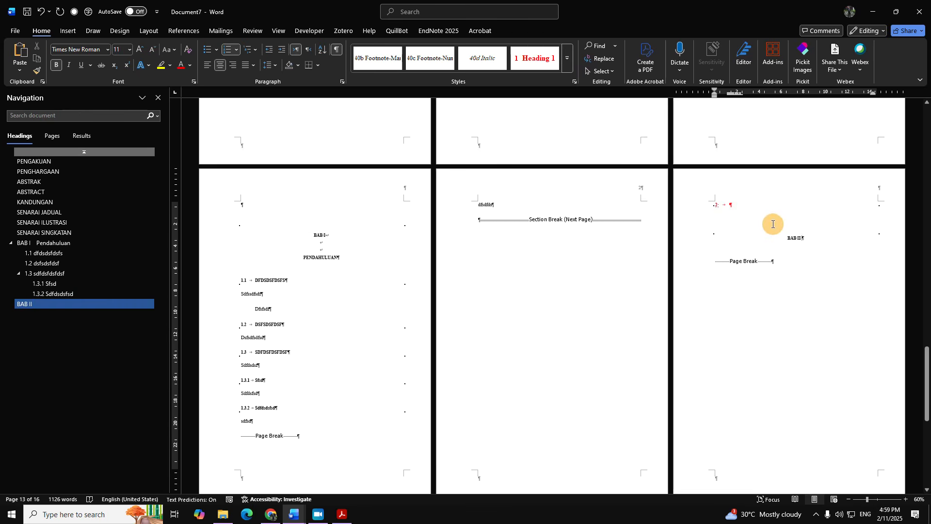
{"action": "key", "text": "shift+Return"}
{"action": "key", "text": "shift+Return"}
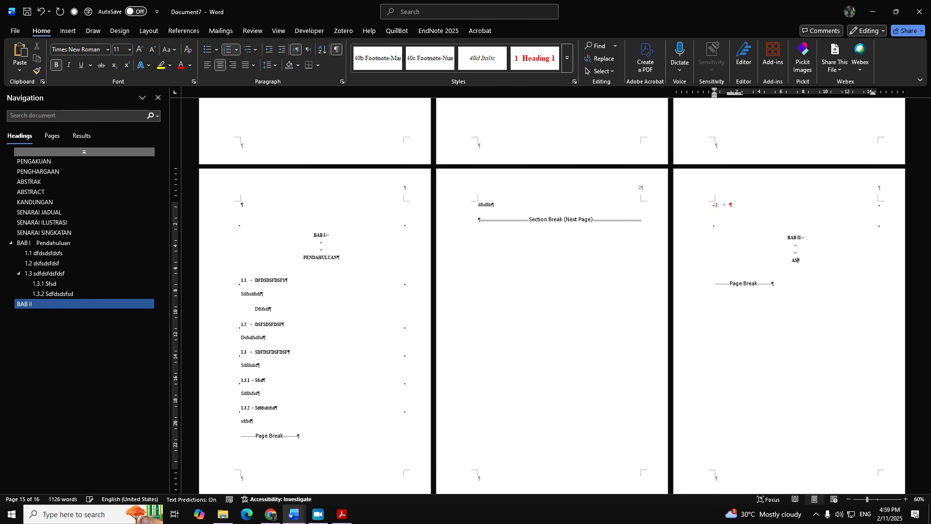
Step: Apply Heading 1 to the empty line above the BAB I heading and review the page numbering through the front matter
{"action": "scroll", "coordinate": [689, 300], "scroll_direction": "down", "scroll_amount": 3}
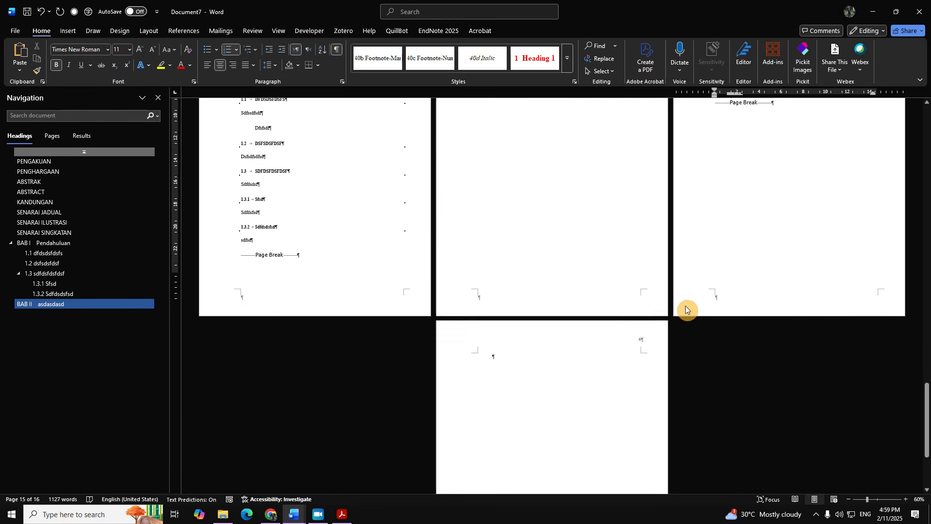
{"action": "scroll", "coordinate": [589, 327], "scroll_direction": "up", "scroll_amount": 5}
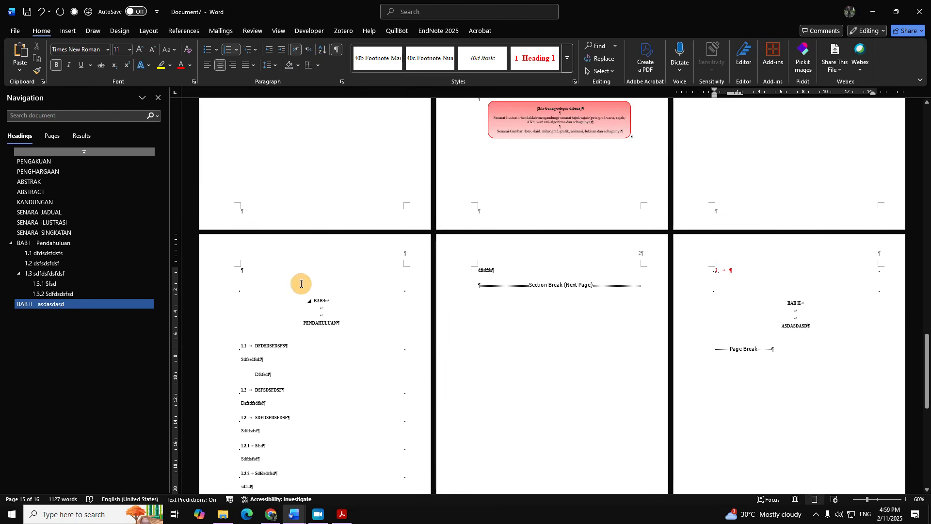
{"action": "left_click", "coordinate": [261, 265]}
{"action": "left_click", "coordinate": [533, 59]}
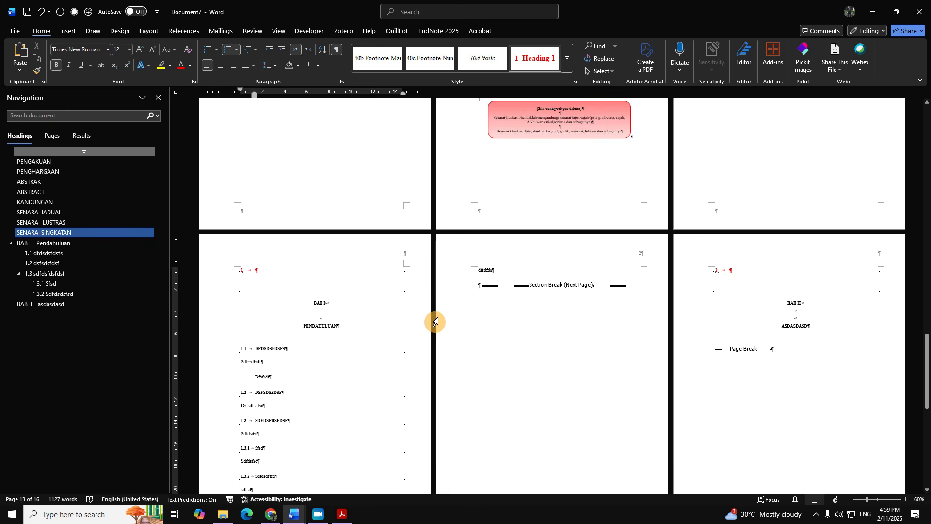
{"action": "scroll", "coordinate": [504, 335], "scroll_direction": "up", "scroll_amount": 15}
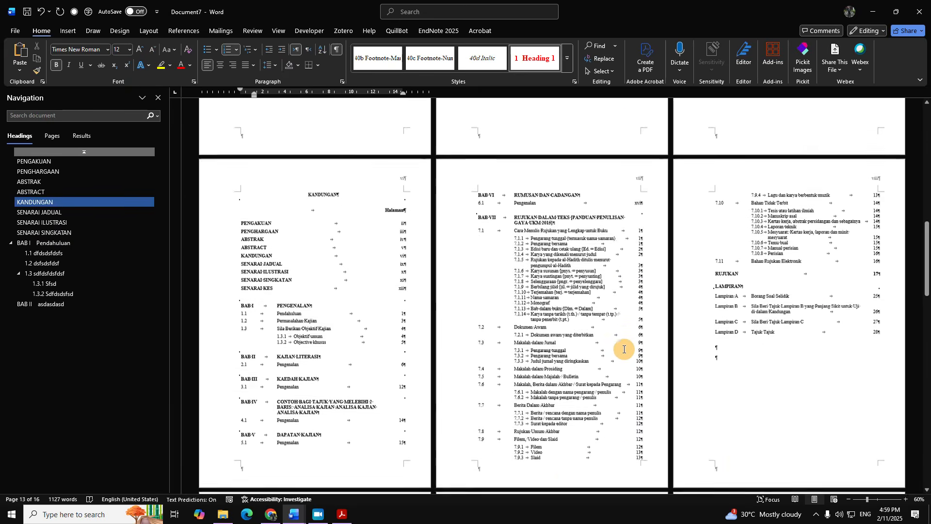
{"action": "scroll", "coordinate": [621, 351], "scroll_direction": "up", "scroll_amount": 9}
{"action": "scroll", "coordinate": [611, 310], "scroll_direction": "down", "scroll_amount": 9}
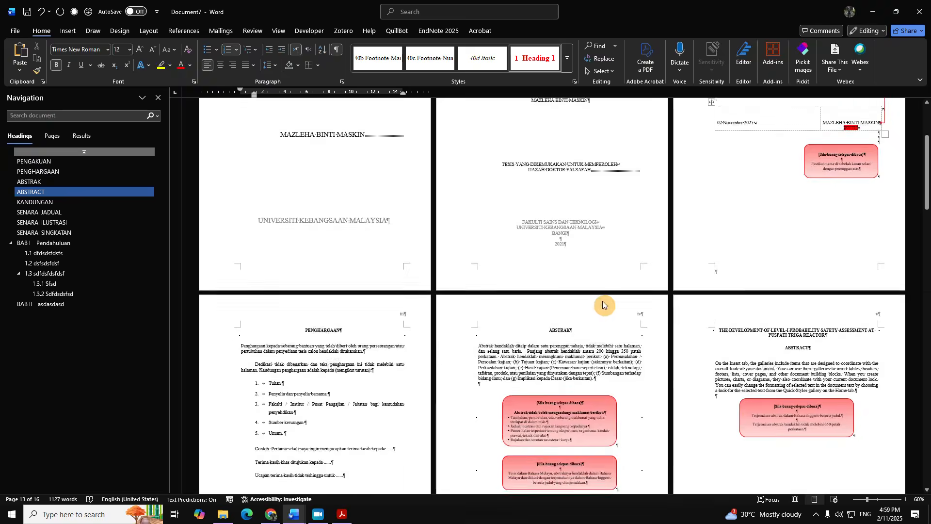
{"action": "scroll", "coordinate": [621, 311], "scroll_direction": "down", "scroll_amount": 15}
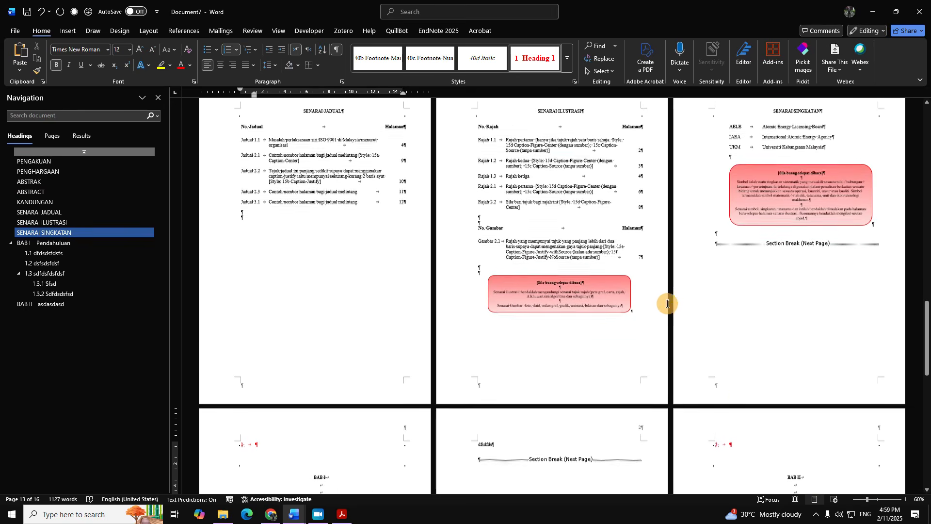
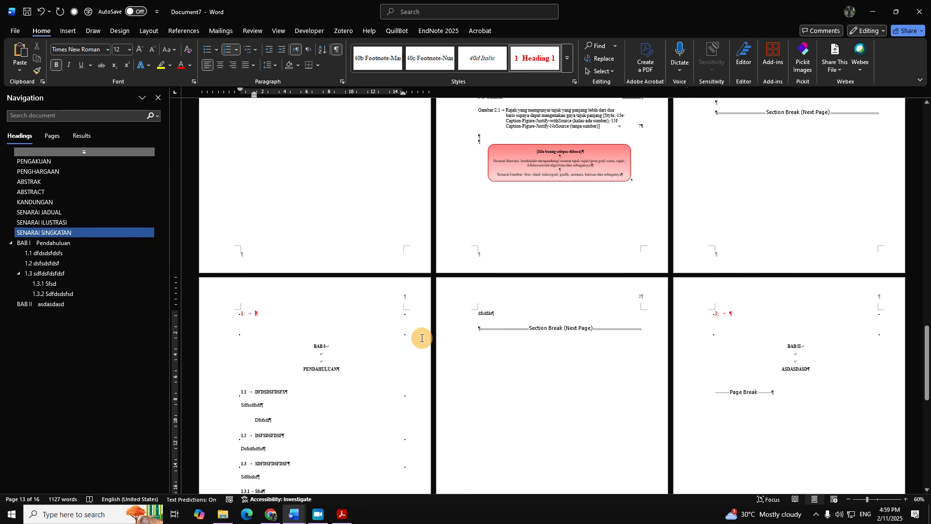
Step: Switch to Document3 and zoom in on the BAB I PENGENALAN chapter heading to examine its layout
{"action": "mouse_move", "coordinate": [294, 514]}
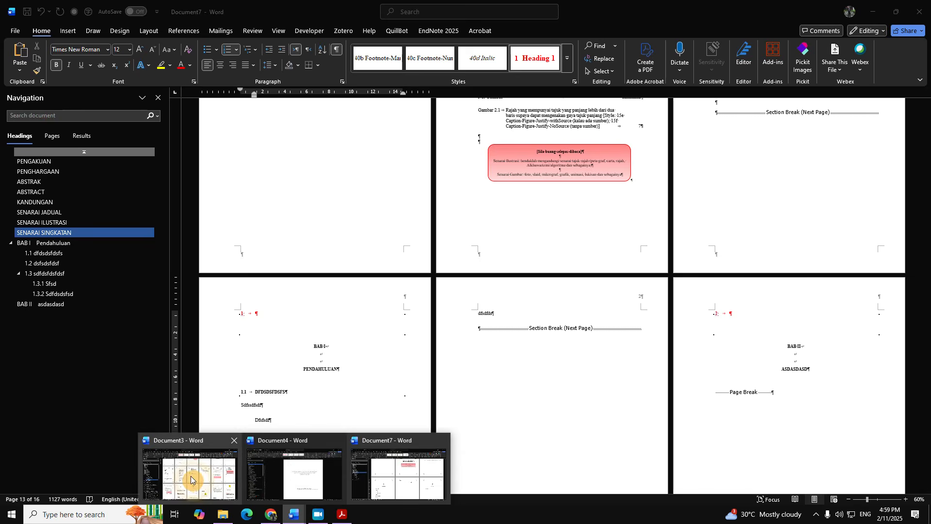
{"action": "left_click", "coordinate": [191, 476]}
{"action": "scroll", "coordinate": [587, 305], "scroll_direction": "down", "scroll_amount": 2}
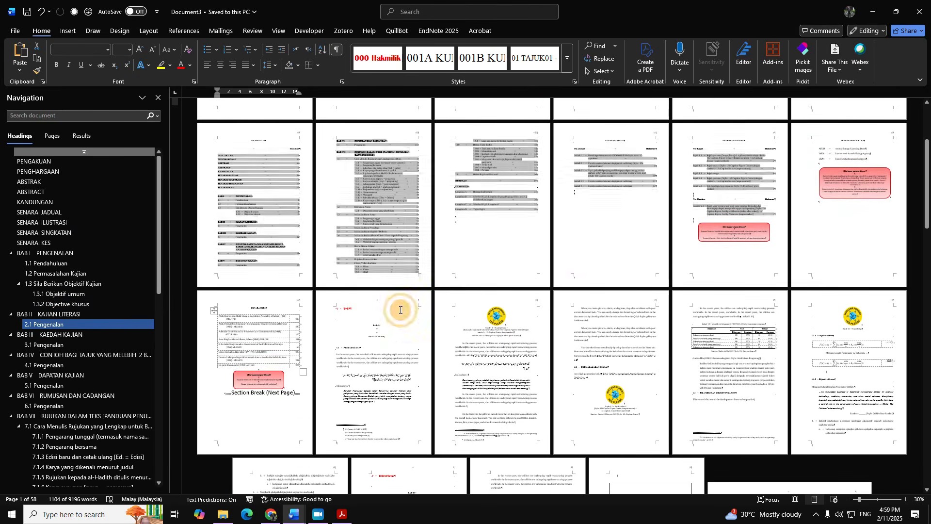
{"action": "left_click", "coordinate": [403, 329]}
{"action": "left_click_drag", "start_coordinate": [376, 326], "coordinate": [296, 261]}
{"action": "left_click", "coordinate": [384, 332]}
{"action": "scroll", "coordinate": [399, 338], "scroll_direction": "up", "scroll_amount": 5, "text": "ctrl"}
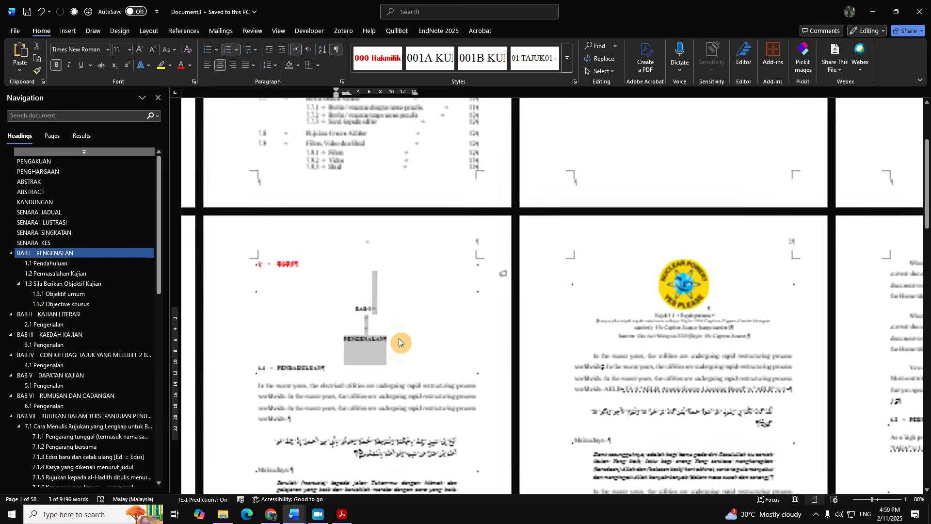
Step: Check the red Heading 1 line against the BAB I chapter heading in Document3, and switch to Document7
{"action": "left_click_drag", "start_coordinate": [748, 323], "coordinate": [394, 126]}
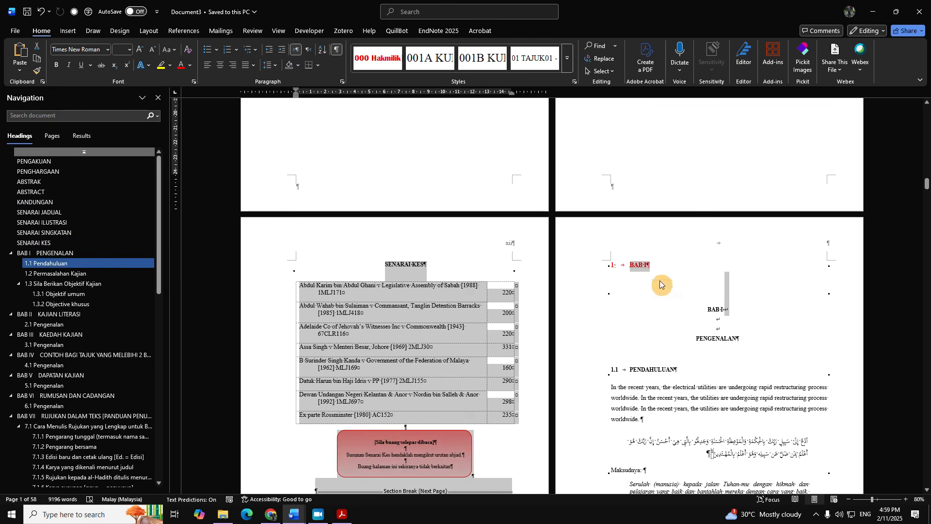
{"action": "left_click", "coordinate": [780, 311]}
{"action": "mouse_move", "coordinate": [289, 518]}
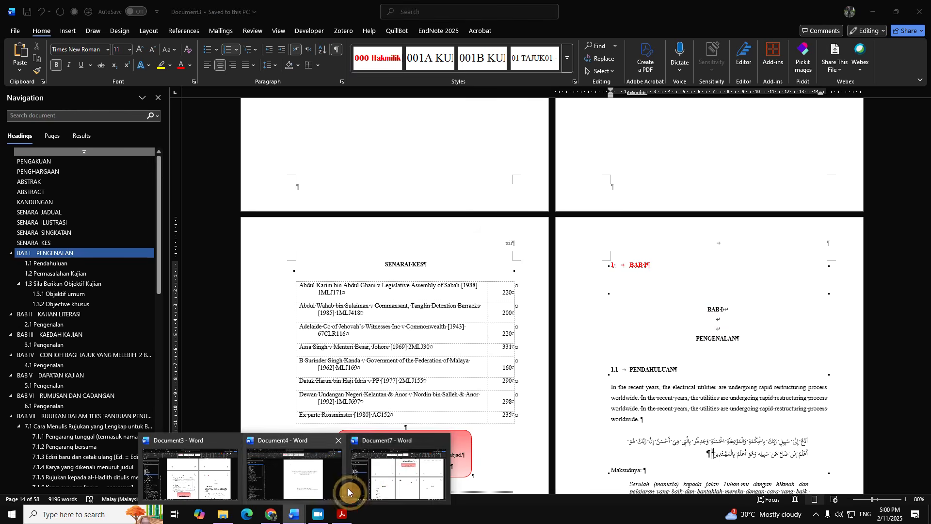
{"action": "left_click", "coordinate": [406, 480]}
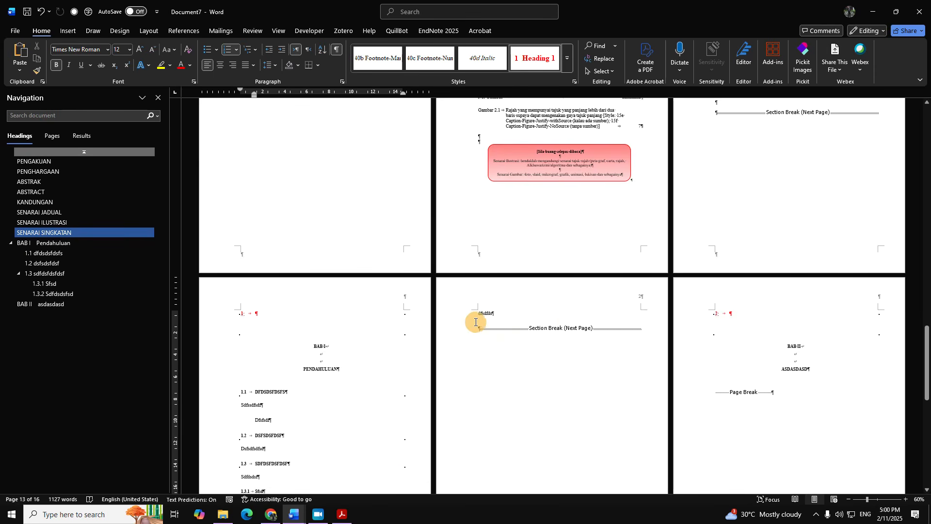
Step: Append FGDFGFDDFG to the name in the PENGAKUAN signature table and widen the name column to fit it on one line
{"action": "scroll", "coordinate": [518, 329], "scroll_direction": "up", "scroll_amount": 12}
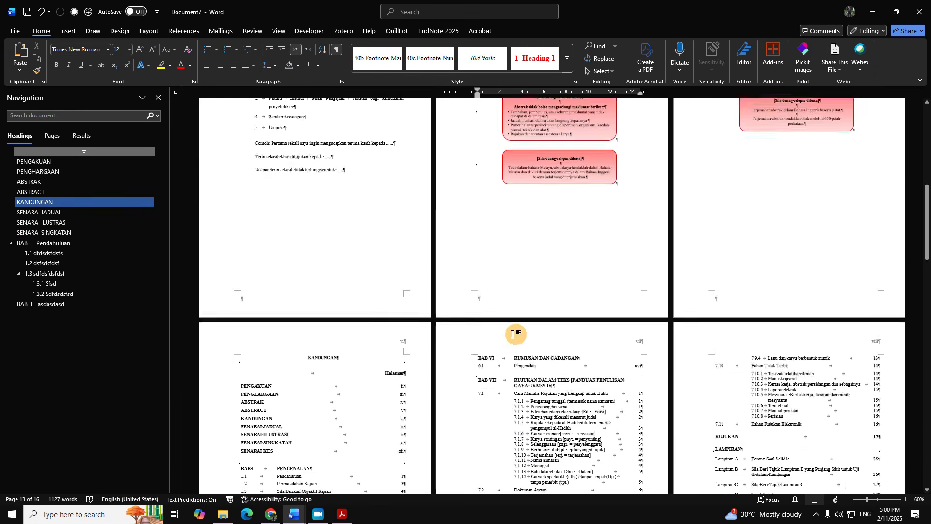
{"action": "scroll", "coordinate": [534, 336], "scroll_direction": "up", "scroll_amount": 10}
{"action": "left_click", "coordinate": [828, 265]}
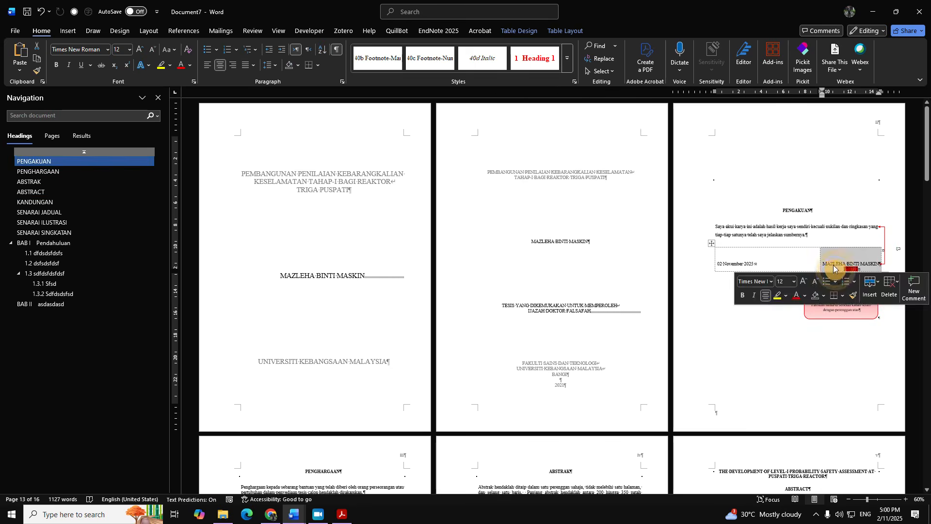
{"action": "scroll", "coordinate": [831, 266], "scroll_direction": "up", "scroll_amount": 10}
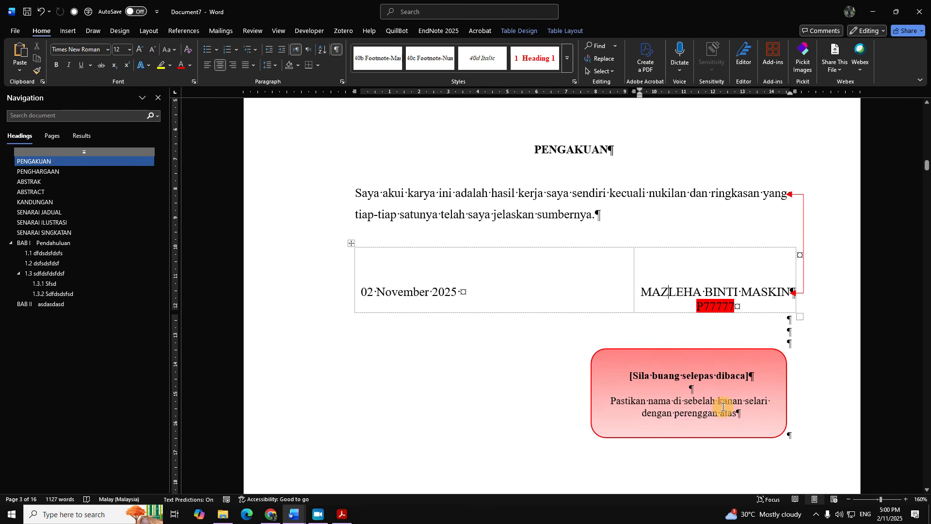
{"action": "left_click", "coordinate": [786, 292]}
{"action": "key", "text": "Return"}
{"action": "type", "text": "FGDFGFD"}
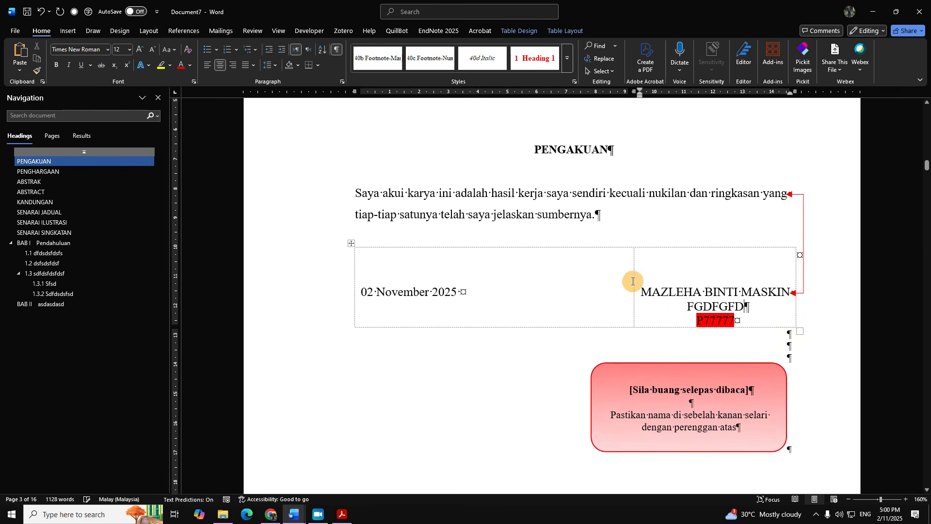
{"action": "type", "text": "DFG"}
{"action": "left_click_drag", "start_coordinate": [634, 278], "coordinate": [546, 279]}
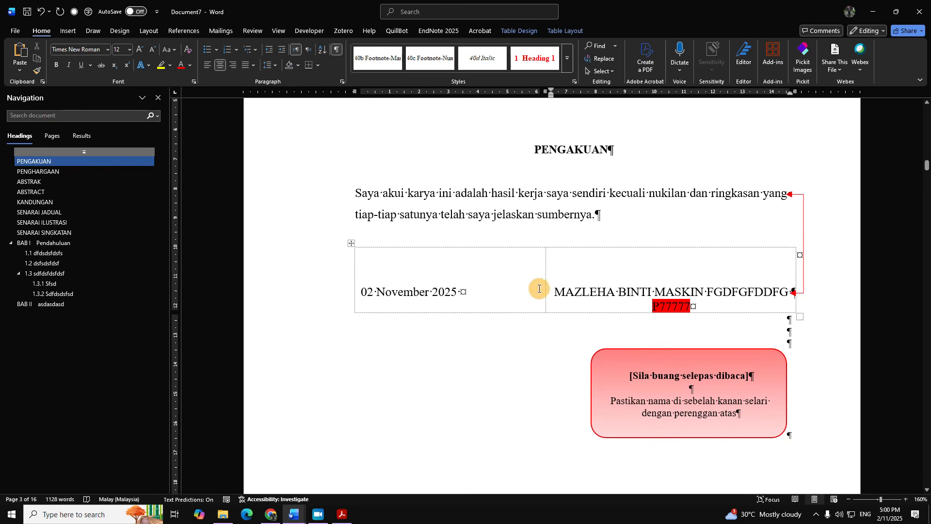
Step: Clear the formatting of the numbered line above BAB I, reapply Heading 1 and enter the text "hghgh"
{"action": "scroll", "coordinate": [538, 288], "scroll_direction": "down", "scroll_amount": 10}
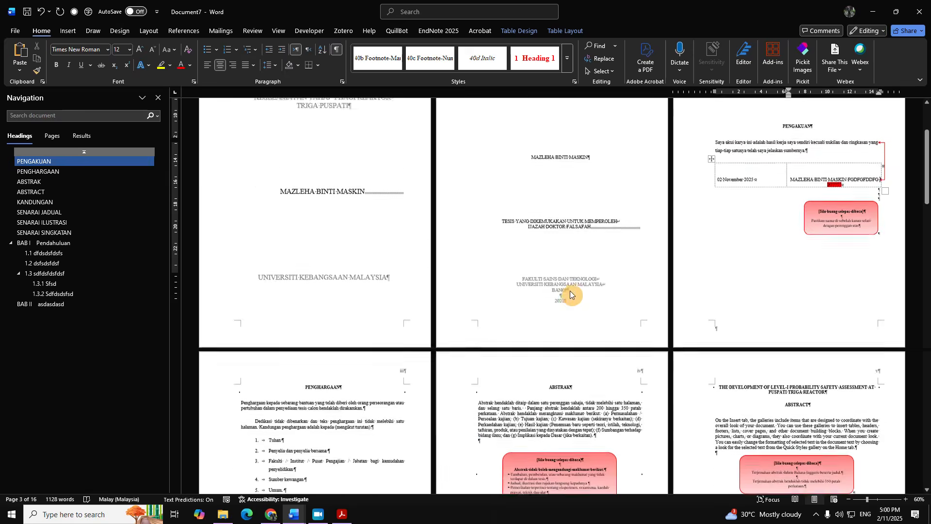
{"action": "scroll", "coordinate": [570, 294], "scroll_direction": "down", "scroll_amount": 15}
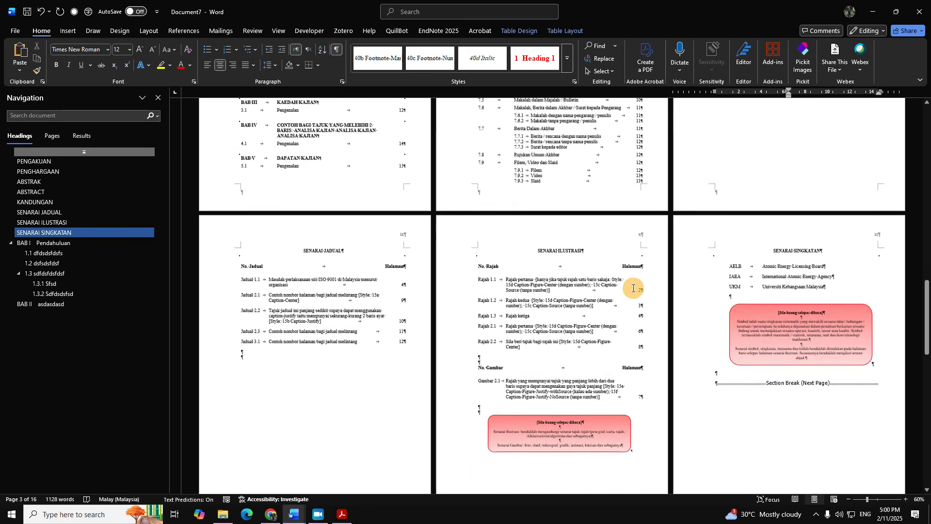
{"action": "scroll", "coordinate": [631, 288], "scroll_direction": "down", "scroll_amount": 8}
{"action": "left_click", "coordinate": [334, 316]}
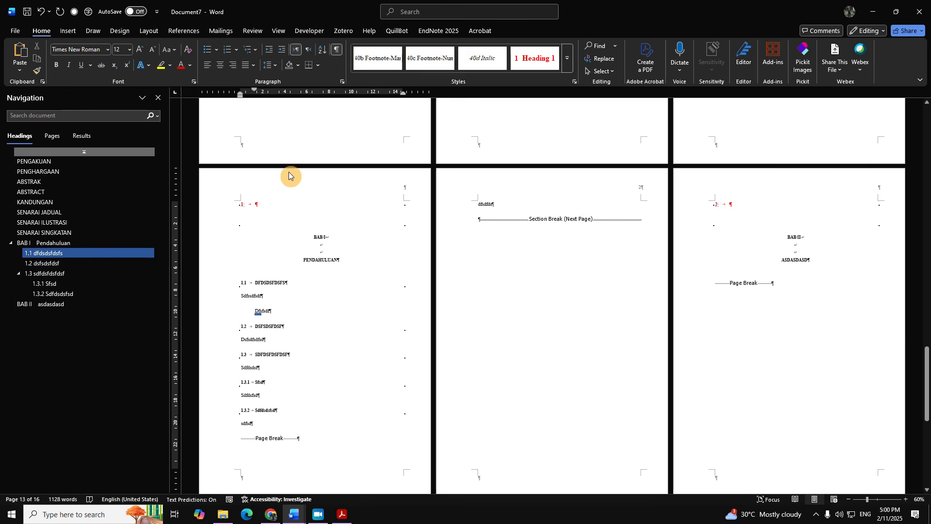
{"action": "left_click", "coordinate": [295, 191]}
{"action": "left_click", "coordinate": [566, 58]}
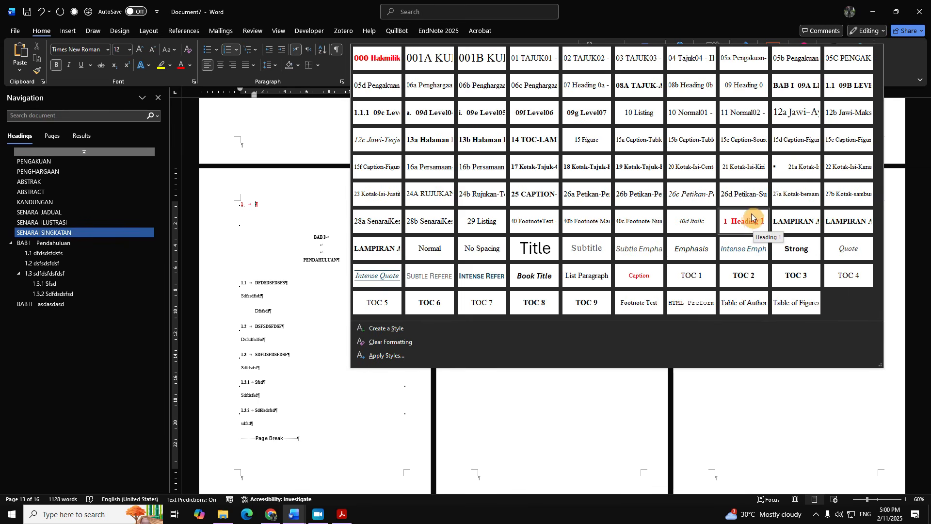
{"action": "left_click", "coordinate": [222, 208]}
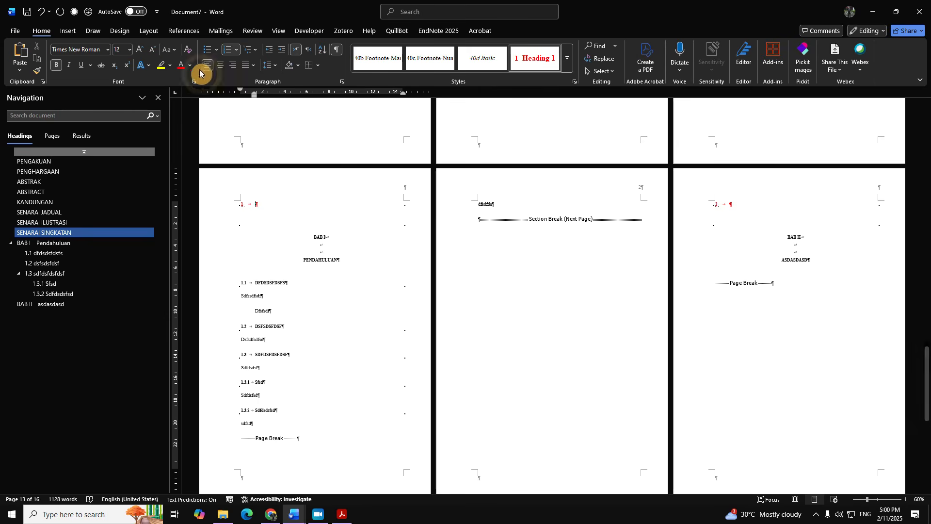
{"action": "left_click", "coordinate": [187, 49]}
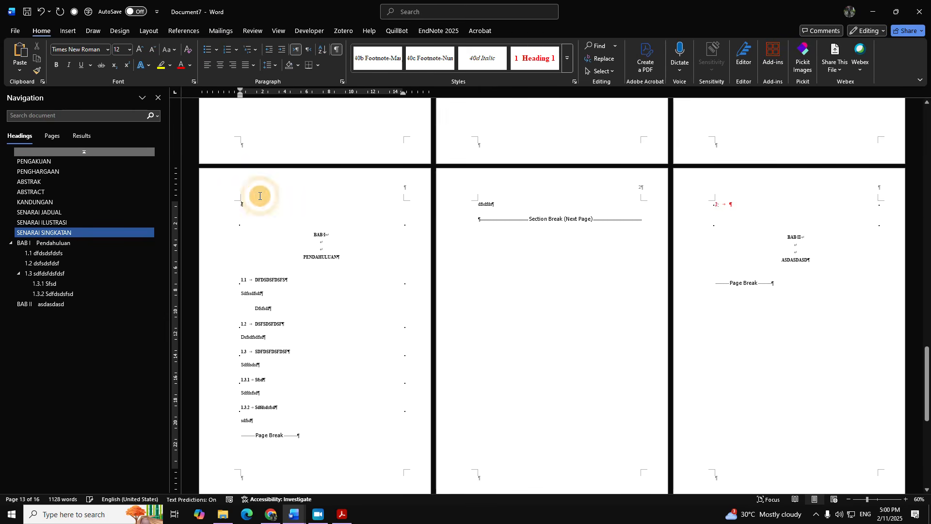
{"action": "left_click", "coordinate": [540, 64]}
{"action": "type", "text": "hghj"}
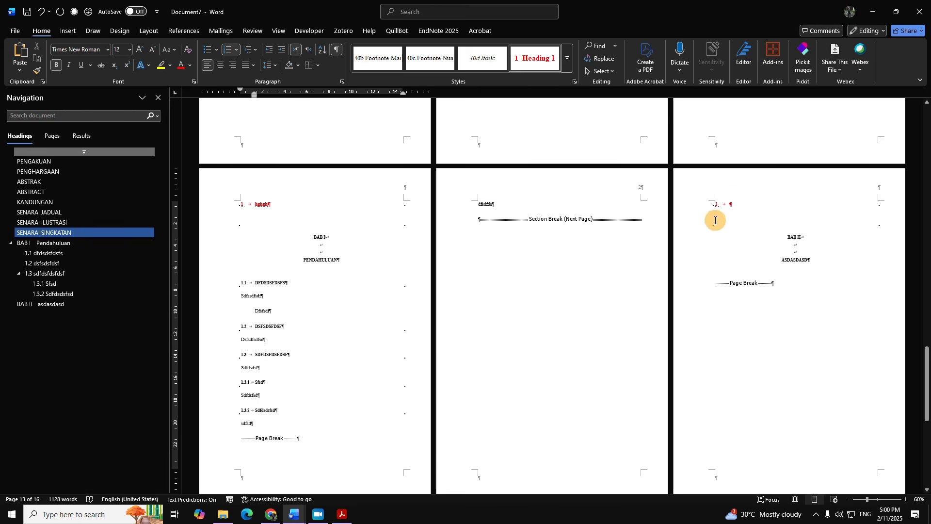
Step: Clear the Heading 1 formatting from the empty numbered line above BAB II
{"action": "left_click", "coordinate": [704, 227]}
{"action": "left_click", "coordinate": [187, 49]}
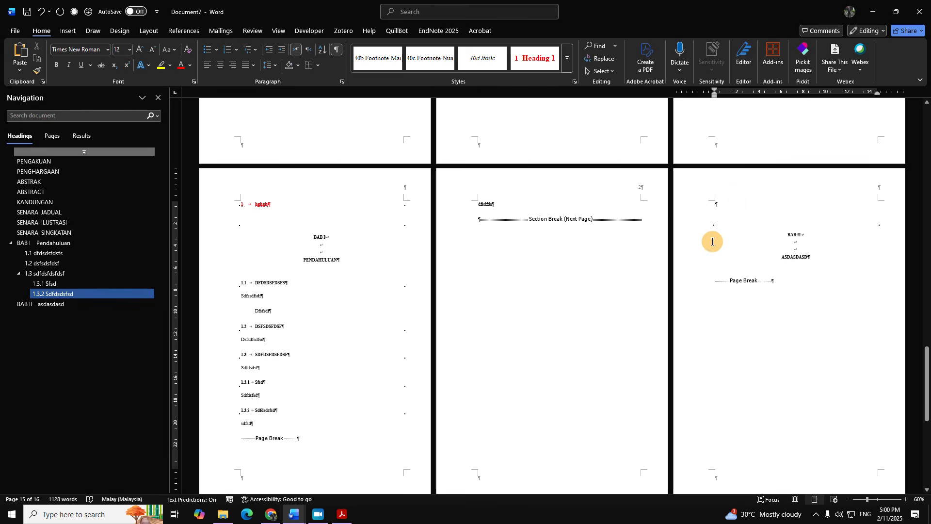
Step: Switch to Document3 and clear the formatting of the red "Kajian literacy" line above the BAB II heading
{"action": "left_click", "coordinate": [296, 512]}
{"action": "left_click", "coordinate": [196, 479]}
{"action": "scroll", "coordinate": [500, 352], "scroll_direction": "down", "scroll_amount": 14}
{"action": "scroll", "coordinate": [684, 223], "scroll_direction": "up", "scroll_amount": 10}
{"action": "left_click", "coordinate": [62, 304]}
{"action": "scroll", "coordinate": [546, 279], "scroll_direction": "up", "scroll_amount": 3}
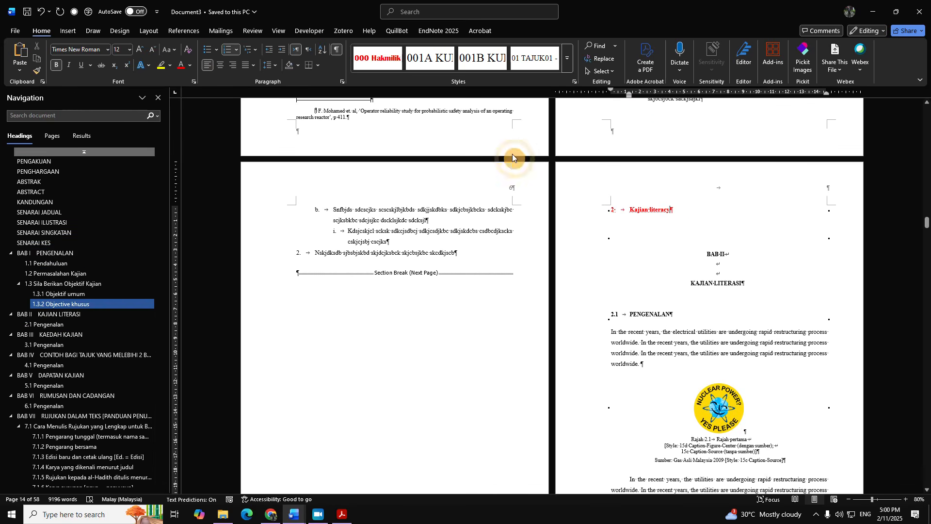
{"action": "left_click", "coordinate": [188, 50]}
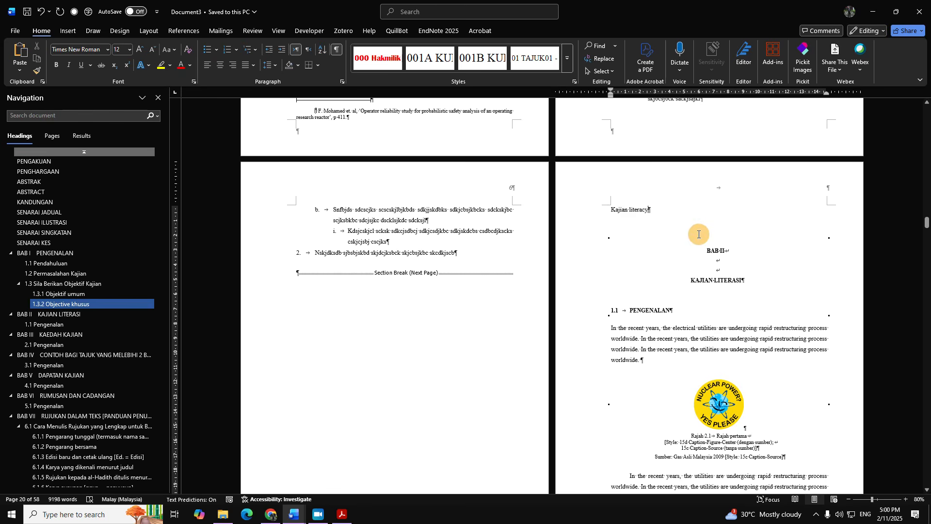
Step: Examine how the subheading, figure captions and equation are numbered throughout the BAB II chapter
{"action": "scroll", "coordinate": [722, 253], "scroll_direction": "down", "scroll_amount": 5}
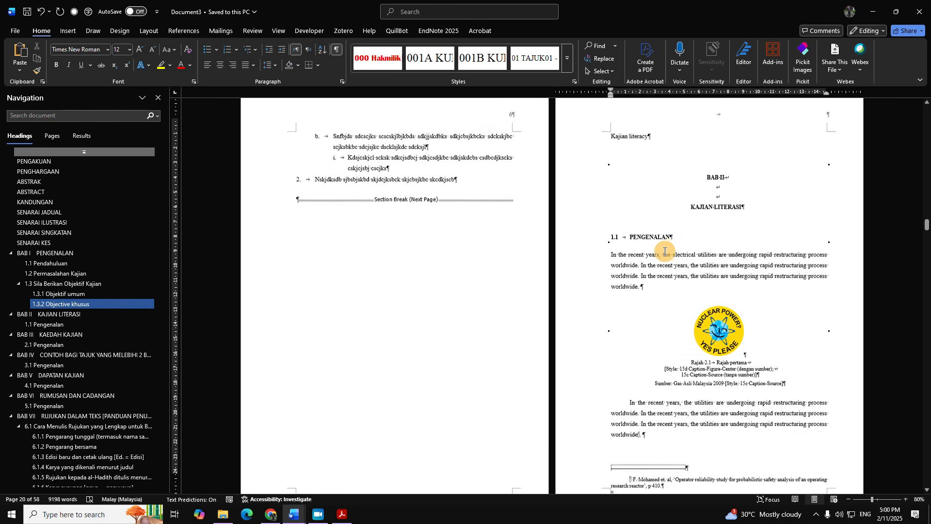
{"action": "scroll", "coordinate": [713, 194], "scroll_direction": "up", "scroll_amount": 3}
{"action": "left_click", "coordinate": [718, 195]}
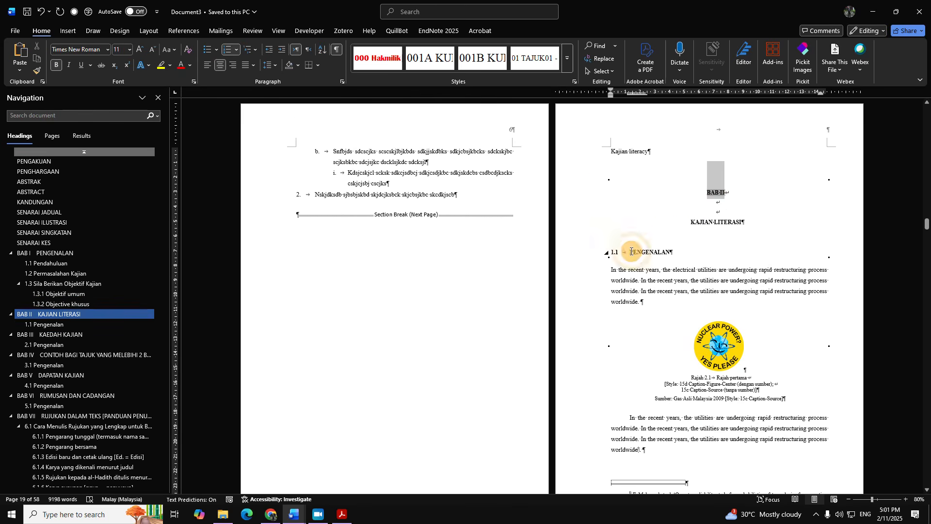
{"action": "left_click", "coordinate": [616, 256]}
{"action": "scroll", "coordinate": [640, 313], "scroll_direction": "down", "scroll_amount": 15}
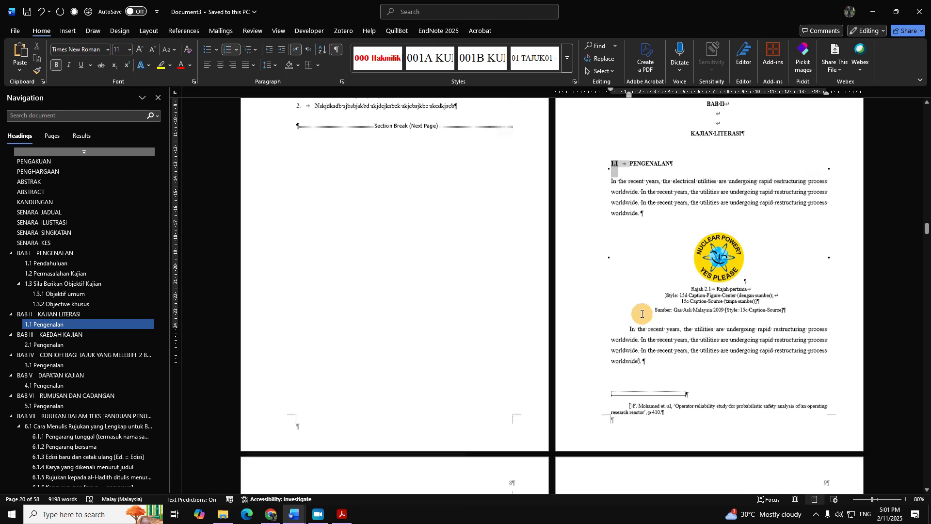
{"action": "left_click_drag", "start_coordinate": [409, 376], "coordinate": [309, 253]}
{"action": "left_click", "coordinate": [434, 363]}
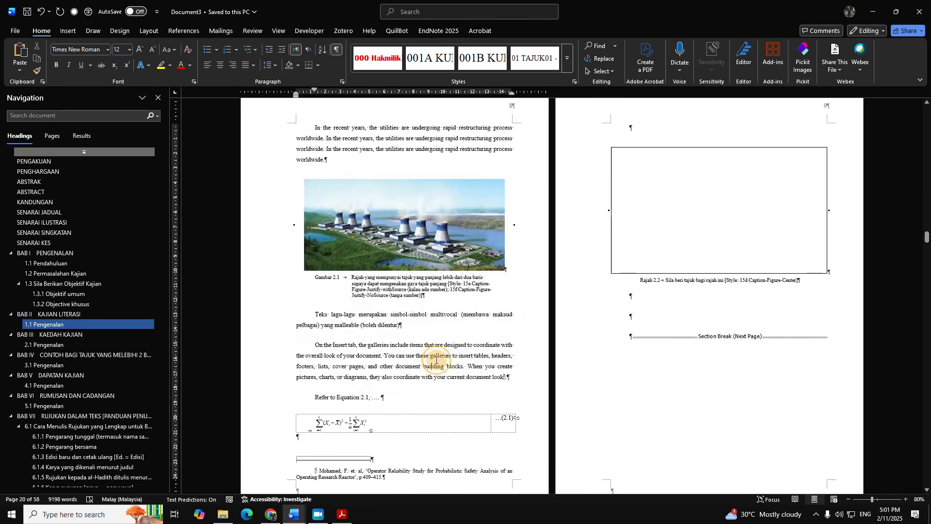
{"action": "scroll", "coordinate": [579, 351], "scroll_direction": "up", "scroll_amount": 16}
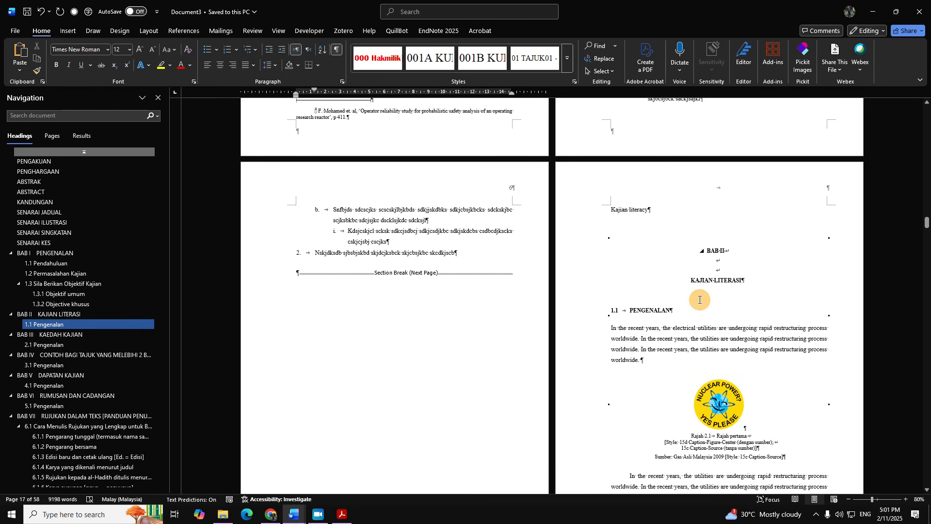
Step: Update the number field in the caption of the nuclear power logo figure in BAB II
{"action": "scroll", "coordinate": [699, 300], "scroll_direction": "down", "scroll_amount": 4}
{"action": "left_click_drag", "start_coordinate": [721, 367], "coordinate": [684, 297]}
{"action": "right_click", "coordinate": [708, 318]}
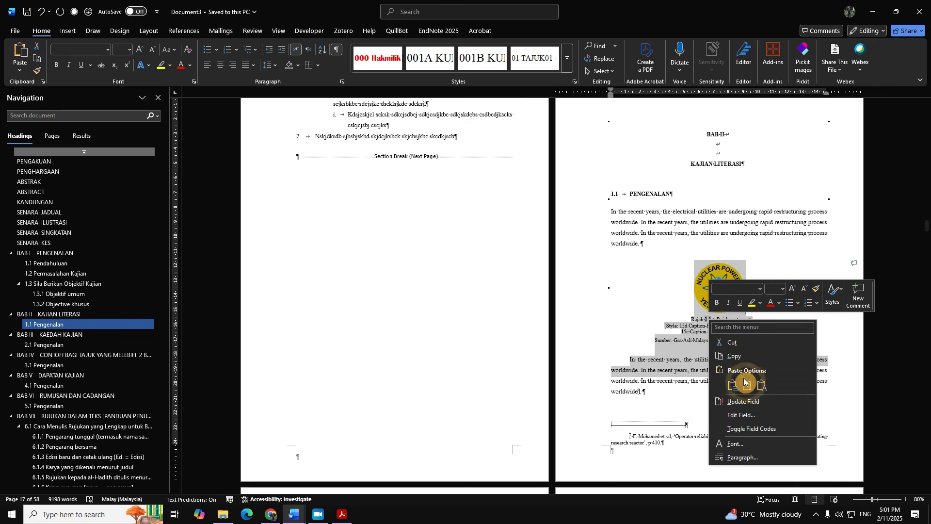
{"action": "left_click", "coordinate": [745, 383]}
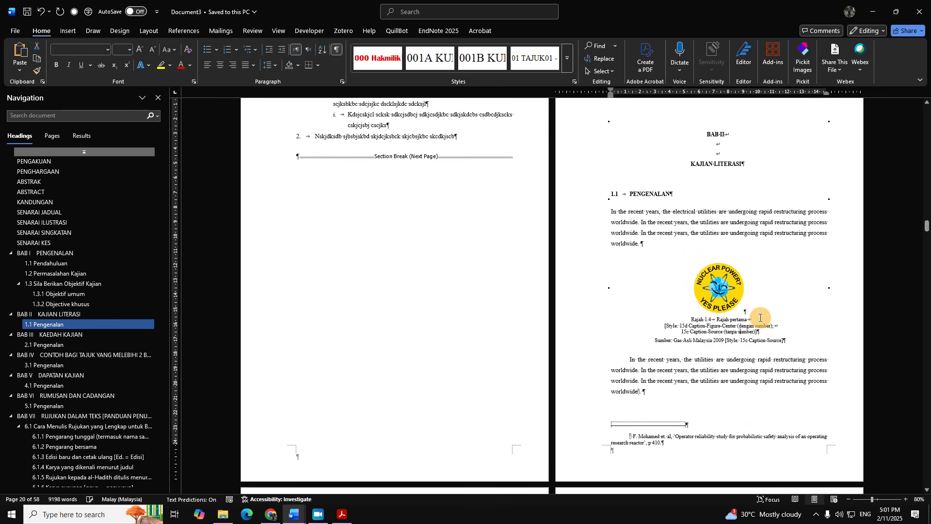
Step: Reapply the Heading 1 style to the "Kajian literacy" line above the BAB II heading
{"action": "scroll", "coordinate": [757, 320], "scroll_direction": "up", "scroll_amount": 5}
{"action": "scroll", "coordinate": [757, 320], "scroll_direction": "down", "scroll_amount": 4}
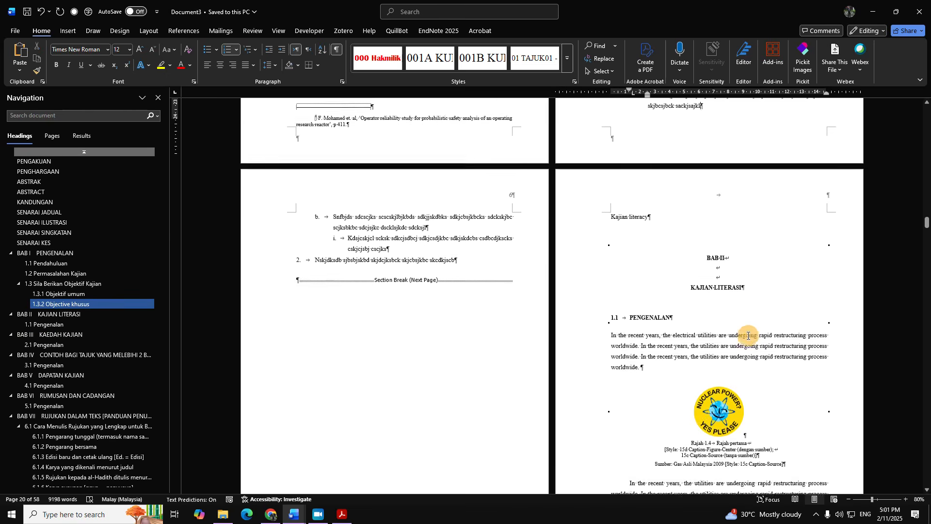
{"action": "scroll", "coordinate": [746, 349], "scroll_direction": "up", "scroll_amount": 9}
{"action": "scroll", "coordinate": [741, 352], "scroll_direction": "down", "scroll_amount": 14}
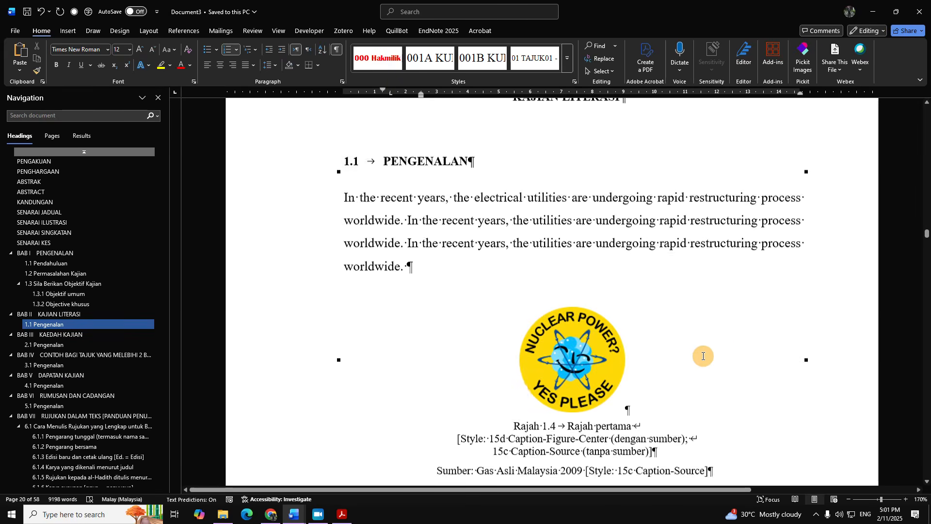
{"action": "scroll", "coordinate": [523, 346], "scroll_direction": "up", "scroll_amount": 3}
{"action": "scroll", "coordinate": [523, 345], "scroll_direction": "up", "scroll_amount": 3}
{"action": "left_click", "coordinate": [443, 179]}
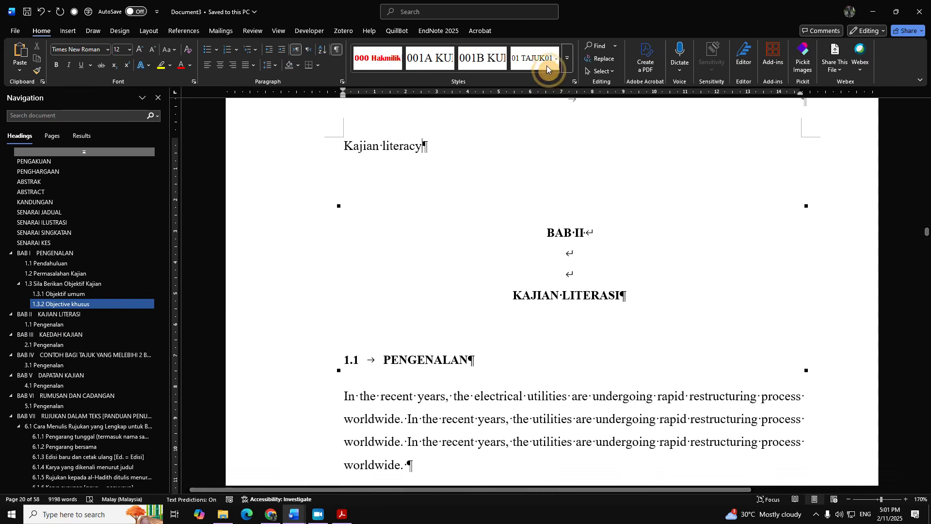
{"action": "left_click", "coordinate": [567, 59]}
{"action": "left_click", "coordinate": [745, 230]}
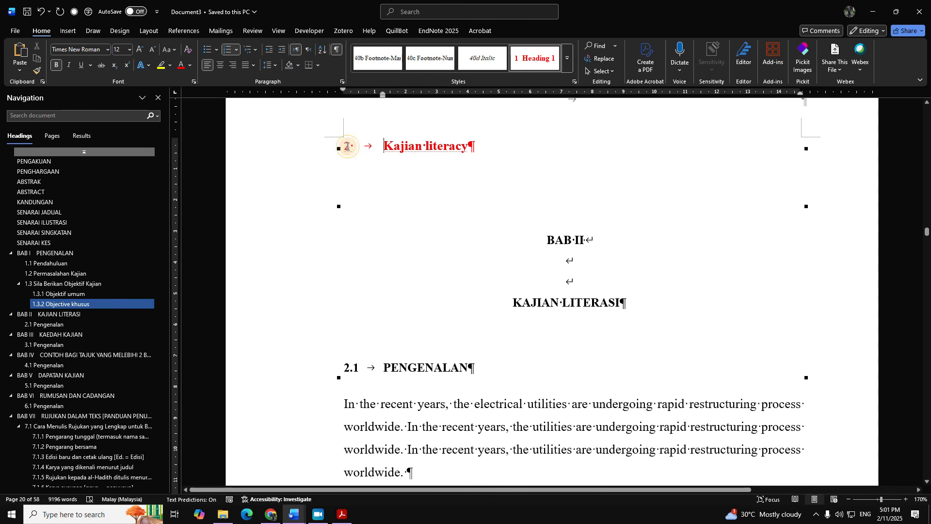
Step: Remove the automatic number from the "Kajian literacy" heading and update the number field in the logo figure's caption
{"action": "key", "text": "BackSpace"}
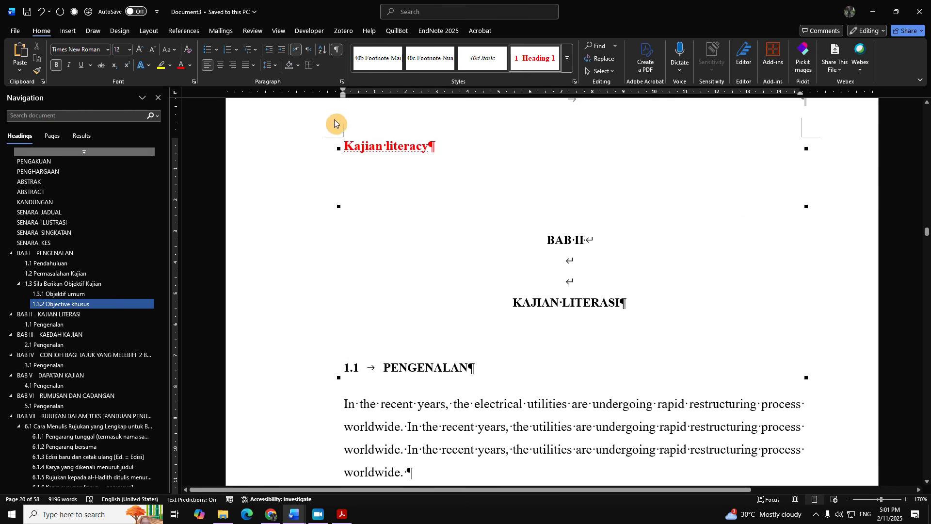
{"action": "left_click", "coordinate": [351, 368]}
{"action": "scroll", "coordinate": [374, 373], "scroll_direction": "down", "scroll_amount": 5}
{"action": "scroll", "coordinate": [351, 318], "scroll_direction": "up", "scroll_amount": 4}
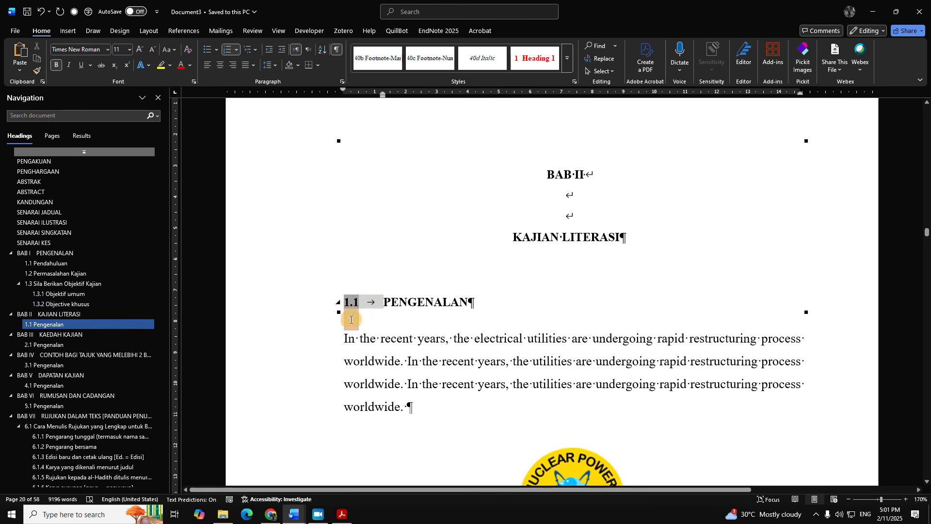
{"action": "scroll", "coordinate": [424, 366], "scroll_direction": "down", "scroll_amount": 5}
{"action": "left_click_drag", "start_coordinate": [585, 368], "coordinate": [547, 257]}
{"action": "right_click", "coordinate": [552, 304]}
{"action": "left_click", "coordinate": [610, 386]}
{"action": "left_click_drag", "start_coordinate": [597, 372], "coordinate": [539, 311]}
{"action": "left_click", "coordinate": [567, 317]}
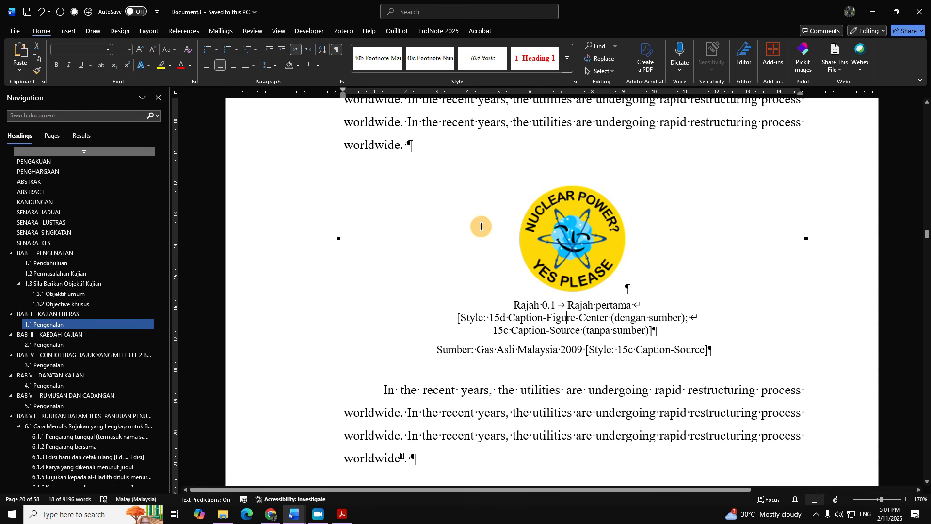
Step: Restore the number of the "Kajian literacy" line by applying the Heading 1 style once more
{"action": "scroll", "coordinate": [494, 253], "scroll_direction": "up", "scroll_amount": 6}
{"action": "scroll", "coordinate": [495, 251], "scroll_direction": "down", "scroll_amount": 4}
{"action": "scroll", "coordinate": [445, 309], "scroll_direction": "up", "scroll_amount": 2}
{"action": "left_click", "coordinate": [453, 156]}
{"action": "scroll", "coordinate": [517, 307], "scroll_direction": "down", "scroll_amount": 4}
{"action": "scroll", "coordinate": [526, 335], "scroll_direction": "up", "scroll_amount": 3}
{"action": "scroll", "coordinate": [526, 336], "scroll_direction": "up", "scroll_amount": 3}
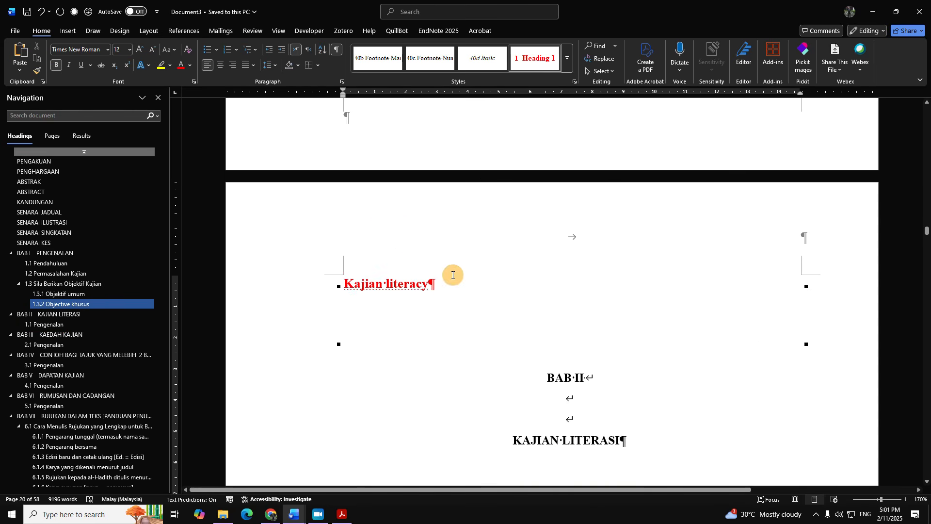
{"action": "left_click", "coordinate": [565, 68]}
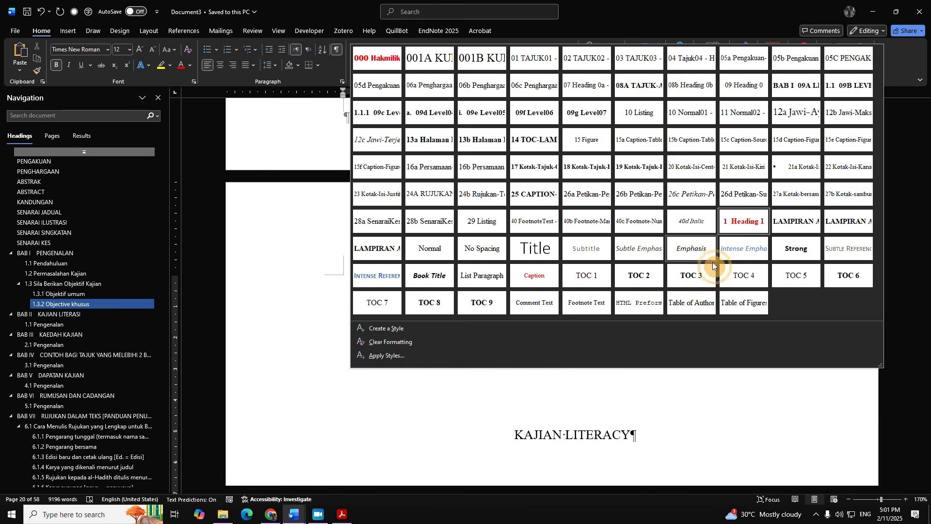
{"action": "left_click", "coordinate": [747, 225]}
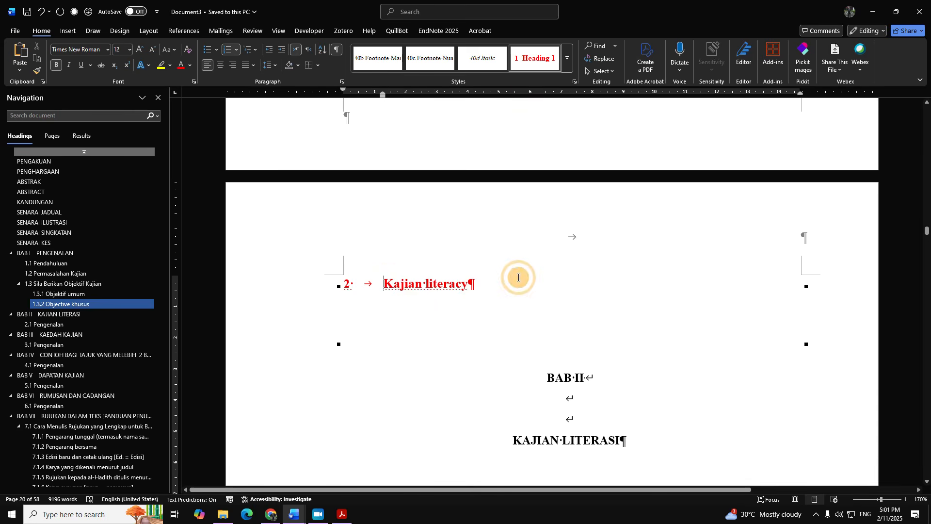
Step: Update the number field in the nuclear power logo figure's caption and check the number of the PENGENALAN subheading in BAB II
{"action": "scroll", "coordinate": [662, 356], "scroll_direction": "down", "scroll_amount": 5}
{"action": "scroll", "coordinate": [644, 396], "scroll_direction": "down", "scroll_amount": 1}
{"action": "left_click_drag", "start_coordinate": [612, 401], "coordinate": [407, 217]}
{"action": "right_click", "coordinate": [548, 372]}
{"action": "left_click", "coordinate": [583, 306]}
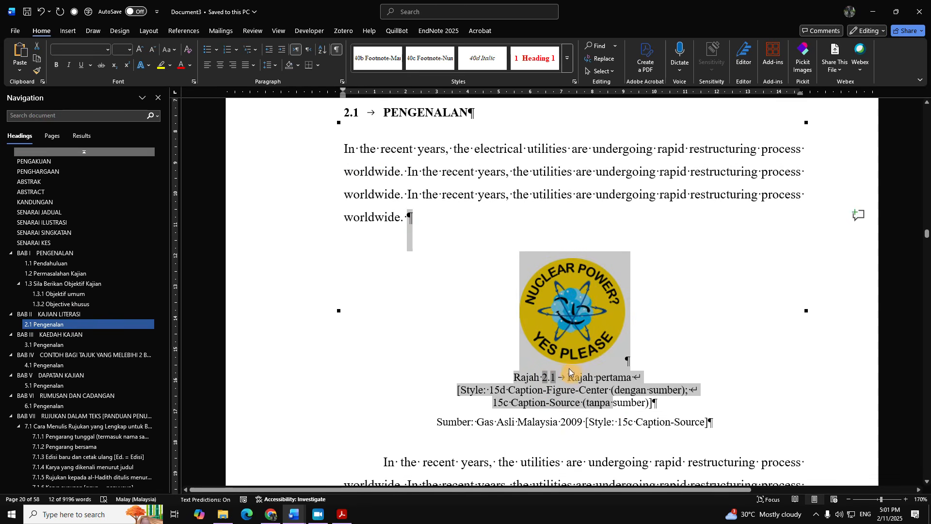
{"action": "scroll", "coordinate": [372, 311], "scroll_direction": "up", "scroll_amount": 3}
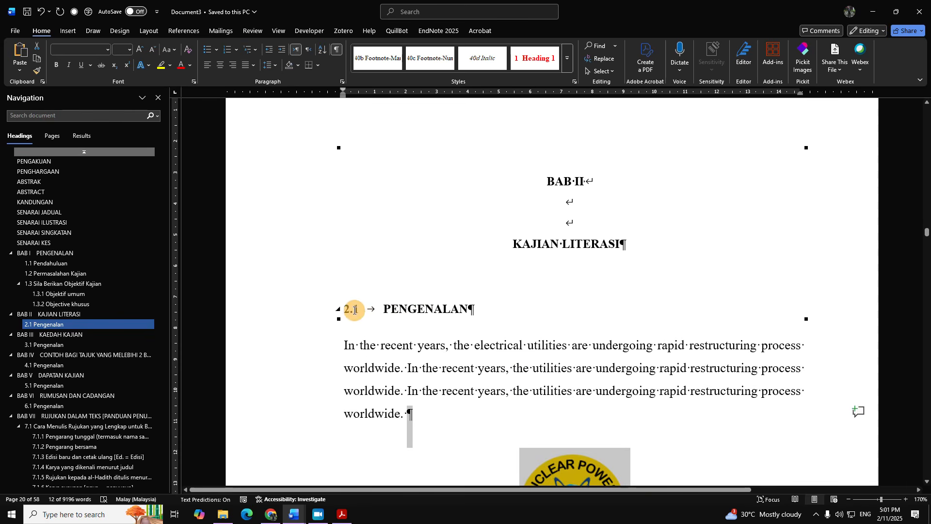
{"action": "left_click", "coordinate": [354, 309]}
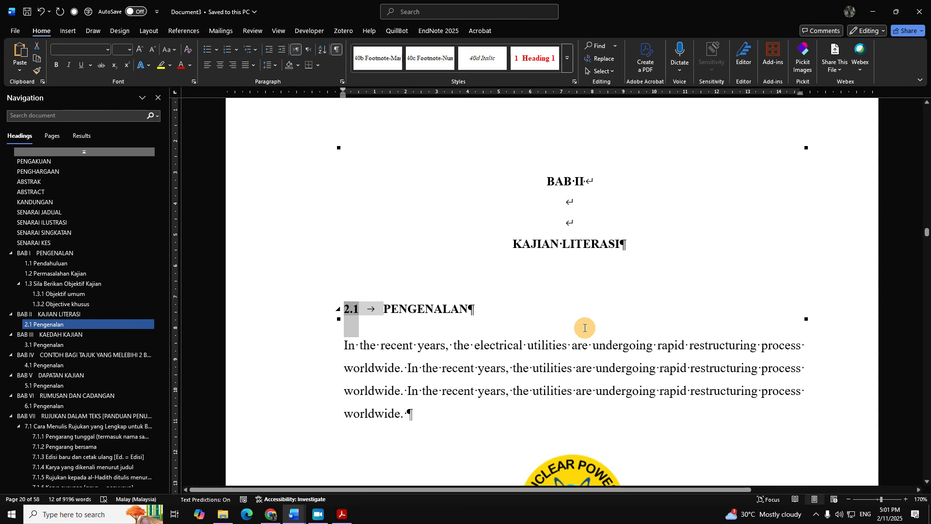
Step: Go through the opening pages of BAB III to BAB VII and examine their red Heading 1 lines and subheading numbers
{"action": "scroll", "coordinate": [584, 328], "scroll_direction": "down", "scroll_amount": 5}
{"action": "scroll", "coordinate": [558, 364], "scroll_direction": "down", "scroll_amount": 3}
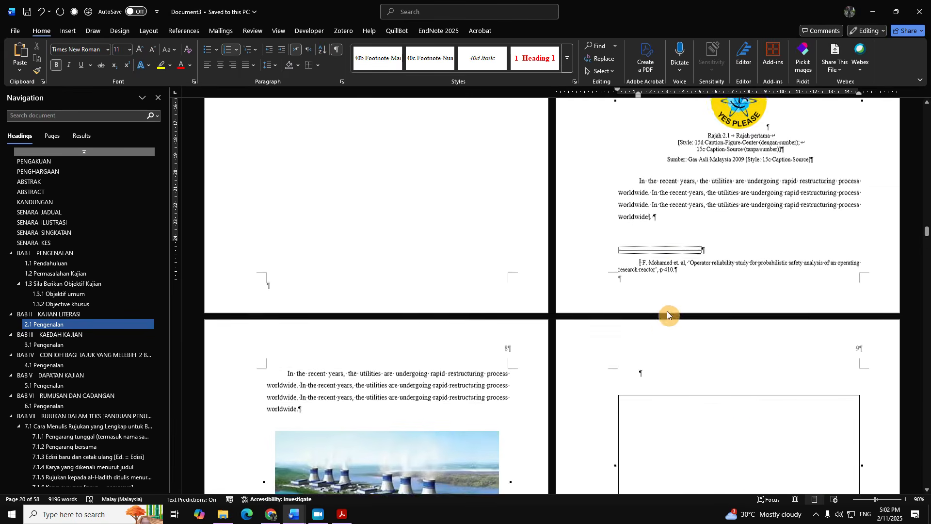
{"action": "left_click", "coordinate": [61, 335]}
{"action": "scroll", "coordinate": [295, 308], "scroll_direction": "up", "scroll_amount": 1}
{"action": "left_click", "coordinate": [68, 355]}
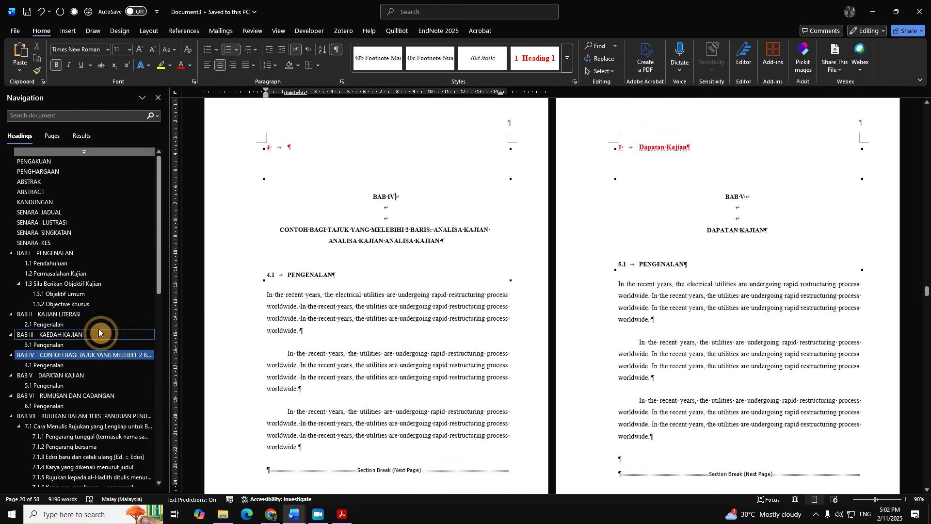
{"action": "scroll", "coordinate": [369, 208], "scroll_direction": "up", "scroll_amount": 1}
{"action": "scroll", "coordinate": [635, 184], "scroll_direction": "down", "scroll_amount": 15}
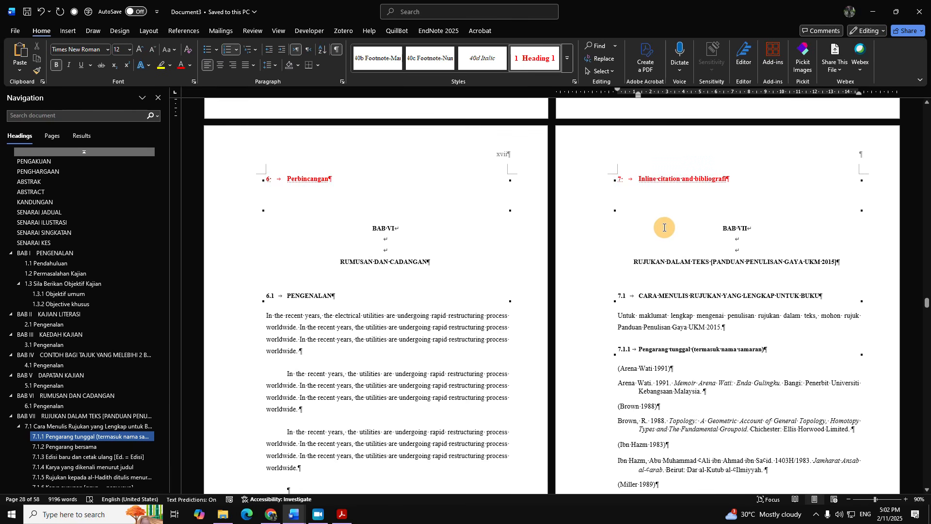
{"action": "scroll", "coordinate": [661, 231], "scroll_direction": "up", "scroll_amount": 13}
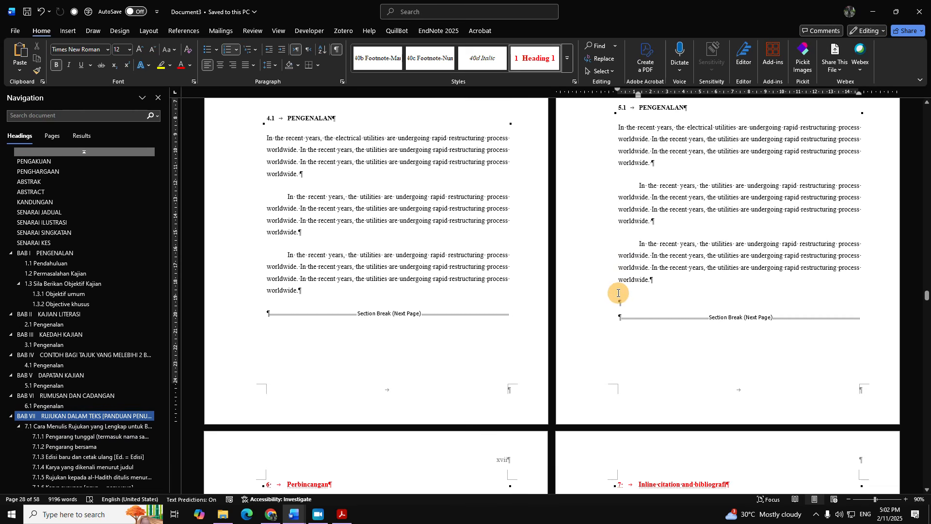
{"action": "scroll", "coordinate": [689, 296], "scroll_direction": "down", "scroll_amount": 7}
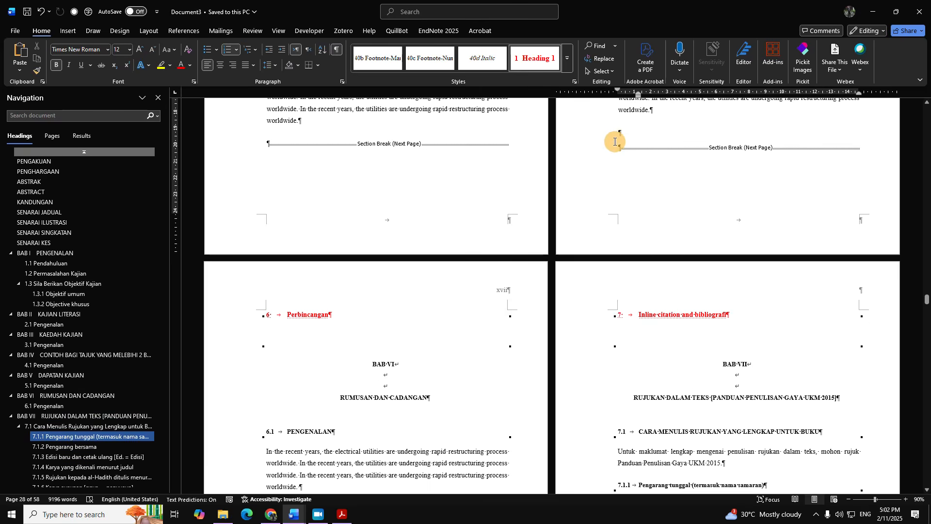
Step: Examine the next-page section breaks that end BAB IV and BAB V before the following chapters
{"action": "left_click", "coordinate": [613, 177]}
{"action": "left_click", "coordinate": [370, 159]}
{"action": "left_click", "coordinate": [630, 166]}
{"action": "left_click", "coordinate": [350, 142]}
{"action": "left_click", "coordinate": [380, 160]}
{"action": "left_click", "coordinate": [632, 151]}
{"action": "left_click", "coordinate": [447, 188]}
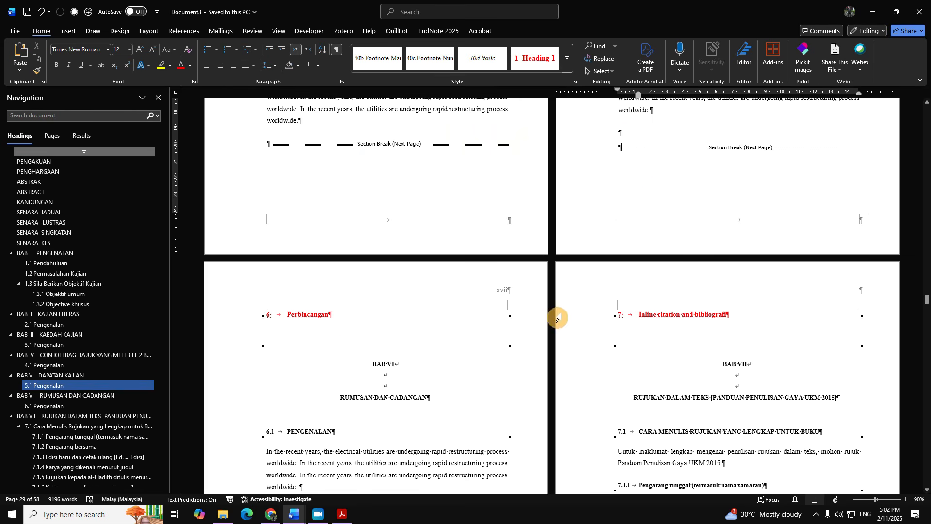
{"action": "scroll", "coordinate": [373, 329], "scroll_direction": "down", "scroll_amount": 1}
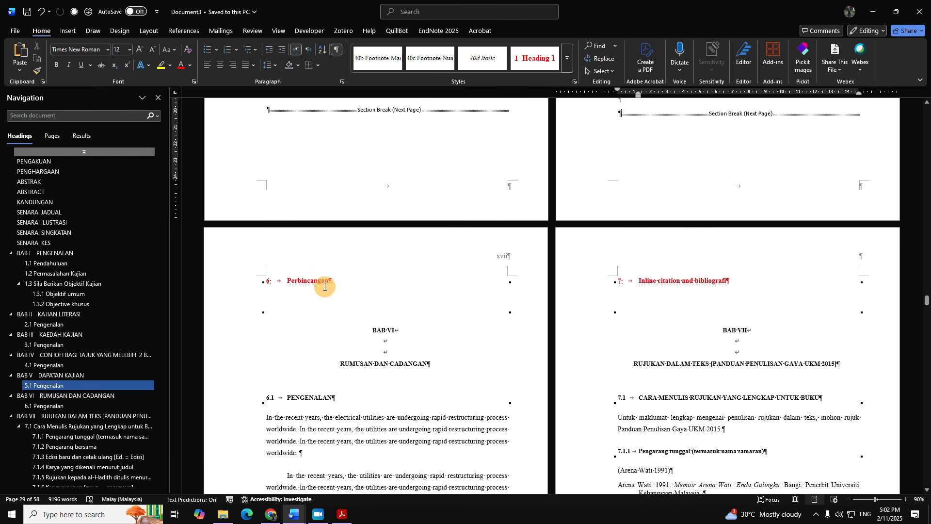
Step: Switch to GayaUKM-BM.pdf in Acrobat, look up the top margin rule for chapter openings in section 2.1.1, and return to Word
{"action": "left_click", "coordinate": [342, 514]}
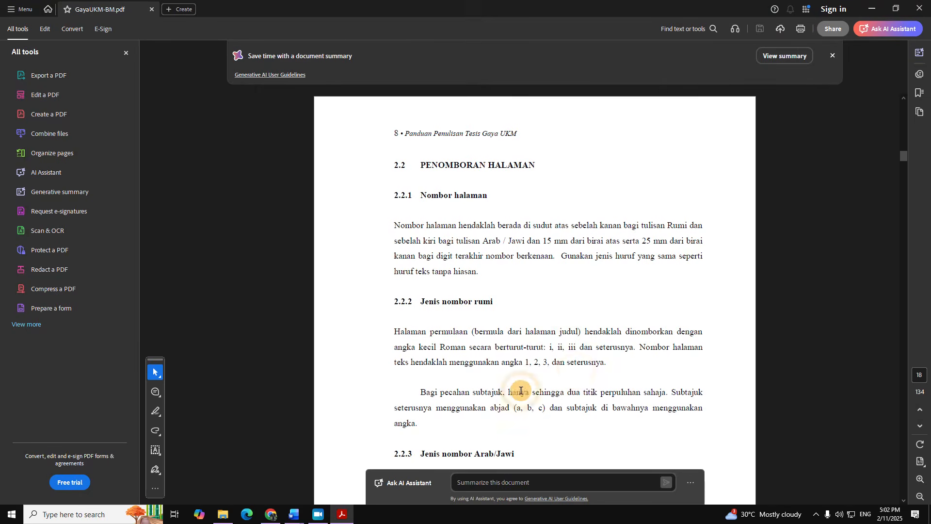
{"action": "scroll", "coordinate": [632, 250], "scroll_direction": "up", "scroll_amount": 10}
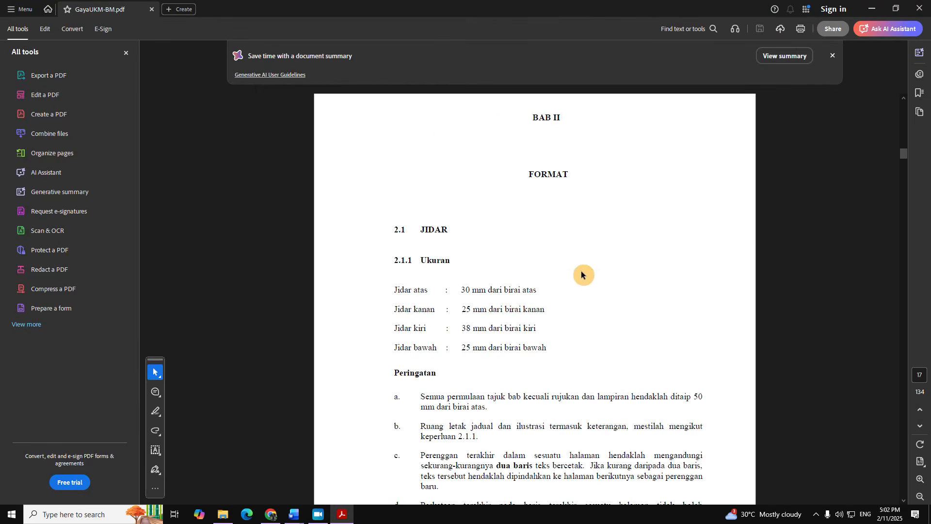
{"action": "left_click_drag", "start_coordinate": [691, 282], "coordinate": [432, 294]}
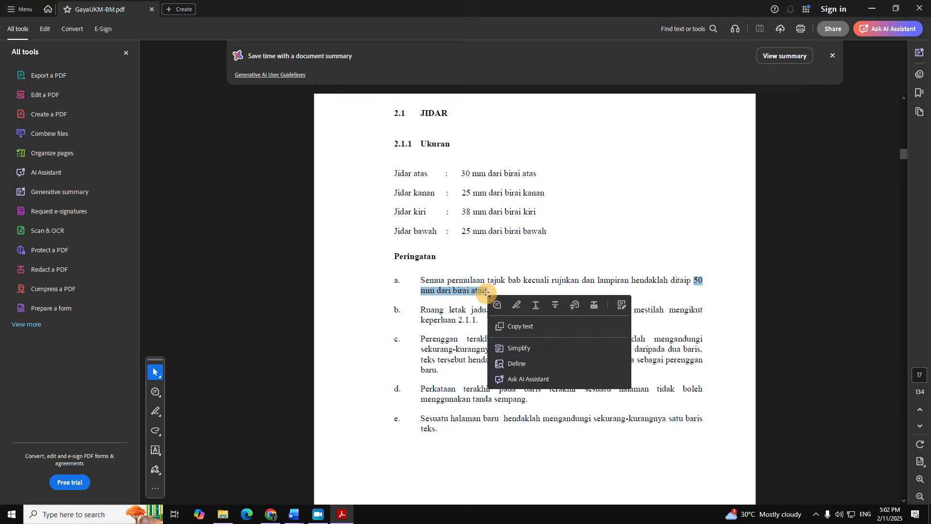
{"action": "left_click", "coordinate": [519, 291]}
{"action": "left_click_drag", "start_coordinate": [521, 281], "coordinate": [409, 281]}
{"action": "left_click", "coordinate": [664, 280]}
{"action": "left_click_drag", "start_coordinate": [695, 275], "coordinate": [488, 293]}
{"action": "left_click", "coordinate": [489, 293]}
{"action": "left_click", "coordinate": [863, 4]}
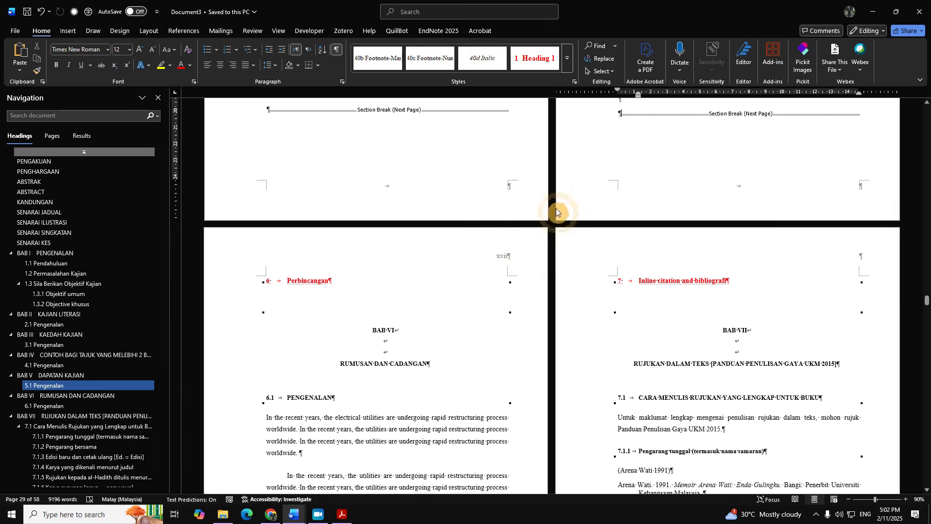
Step: Check the page margin presets and the paragraph spacing of the BAB VI heading without changing anything
{"action": "left_click", "coordinate": [149, 31]}
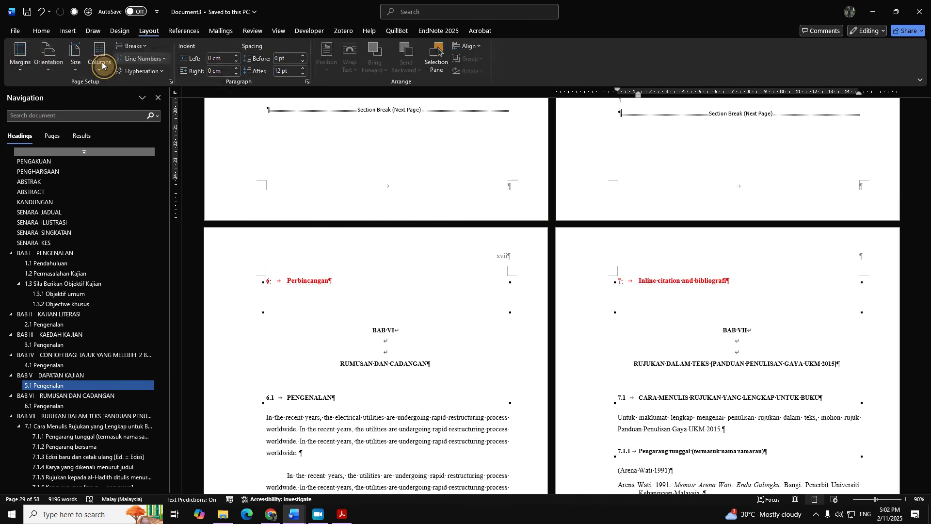
{"action": "left_click", "coordinate": [21, 57]}
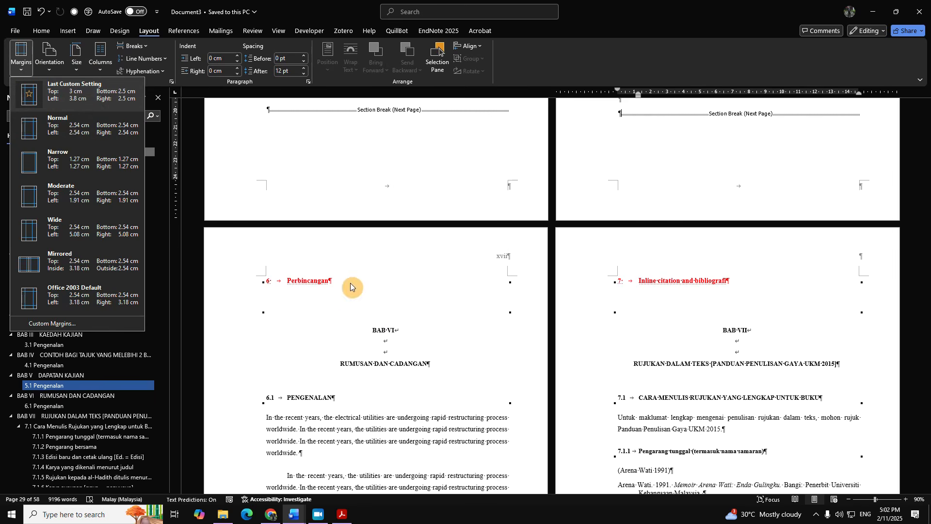
{"action": "left_click", "coordinate": [400, 331]}
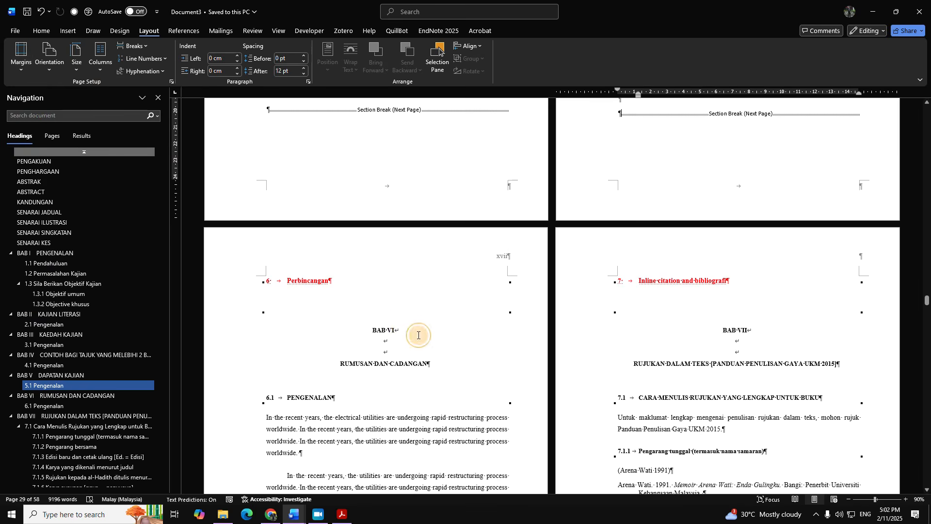
{"action": "left_click", "coordinate": [309, 83]}
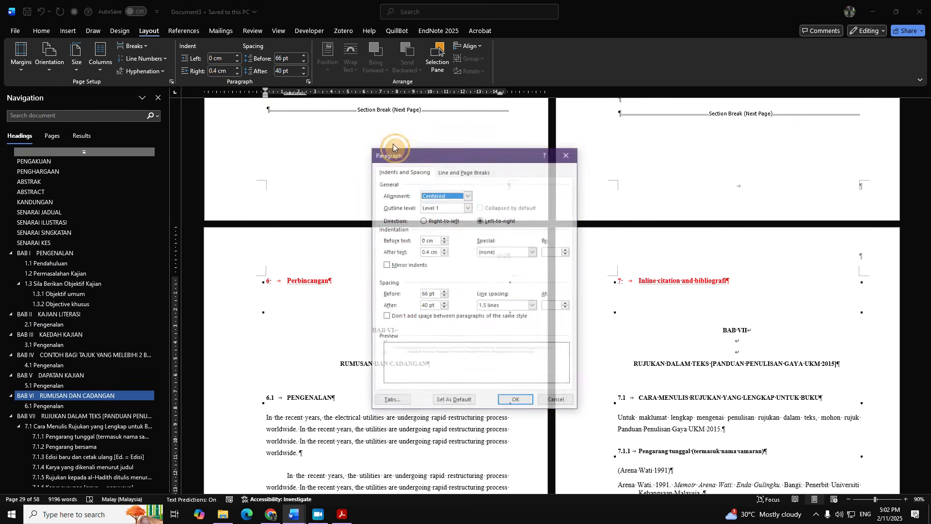
{"action": "left_click_drag", "start_coordinate": [436, 294], "coordinate": [391, 294]}
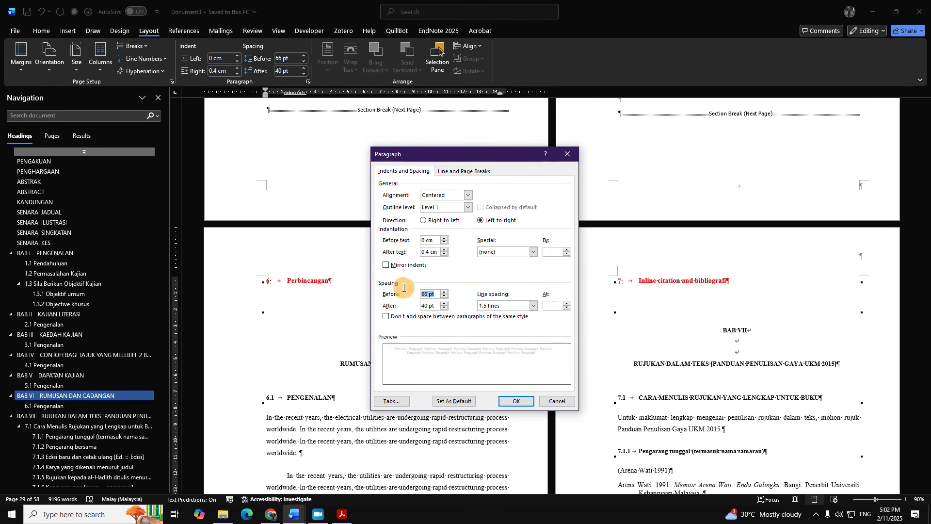
{"action": "left_click", "coordinate": [556, 401]}
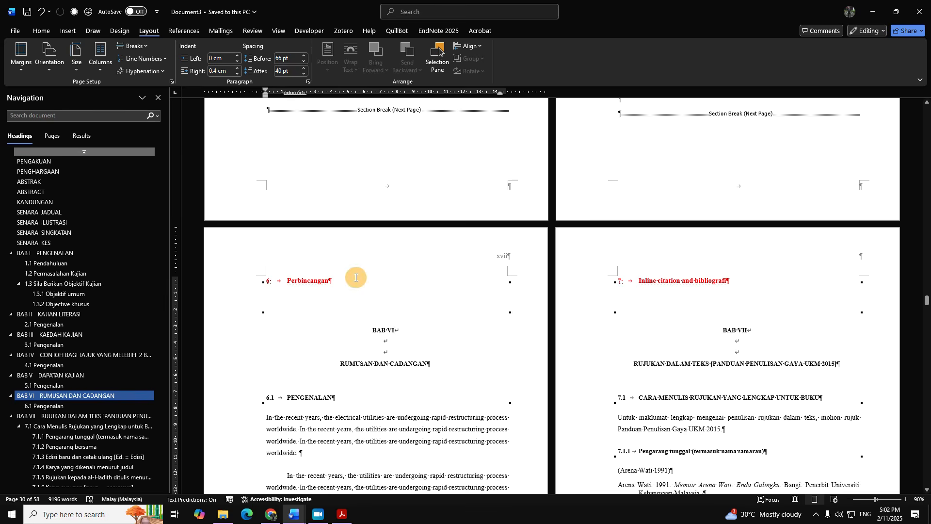
Step: Examine the chapter-ending section breaks and the red Heading 1 lines on the pages from BAB III to BAB VII
{"action": "scroll", "coordinate": [412, 340], "scroll_direction": "up", "scroll_amount": 3}
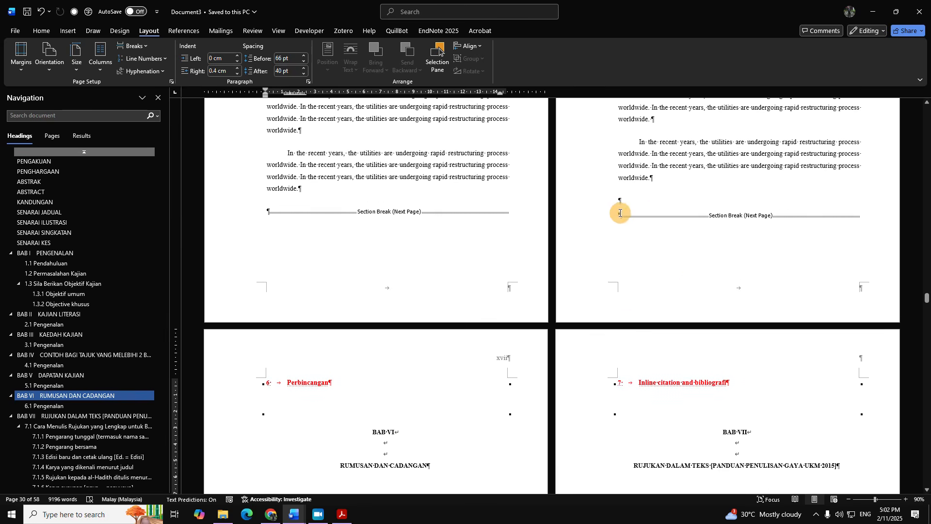
{"action": "left_click", "coordinate": [628, 215]}
{"action": "scroll", "coordinate": [596, 245], "scroll_direction": "down", "scroll_amount": 2}
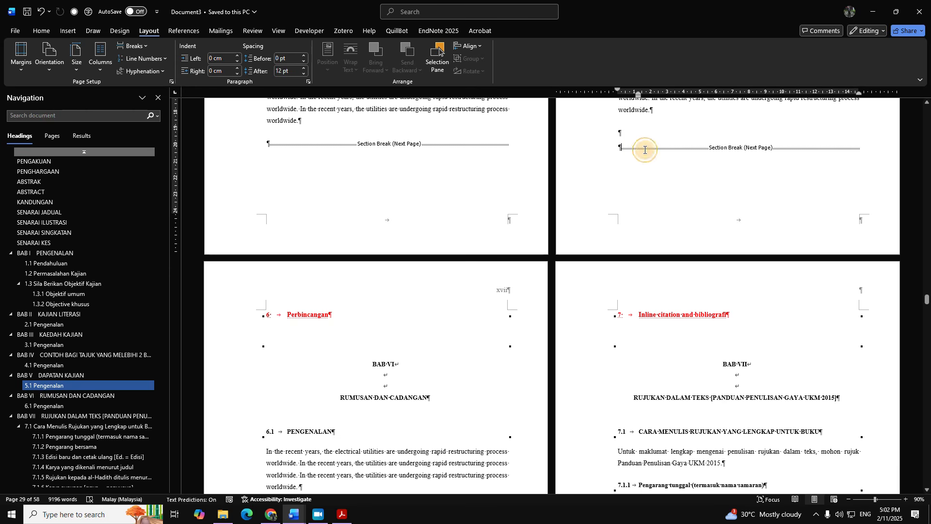
{"action": "scroll", "coordinate": [742, 334], "scroll_direction": "up", "scroll_amount": 4}
{"action": "scroll", "coordinate": [669, 304], "scroll_direction": "down", "scroll_amount": 5}
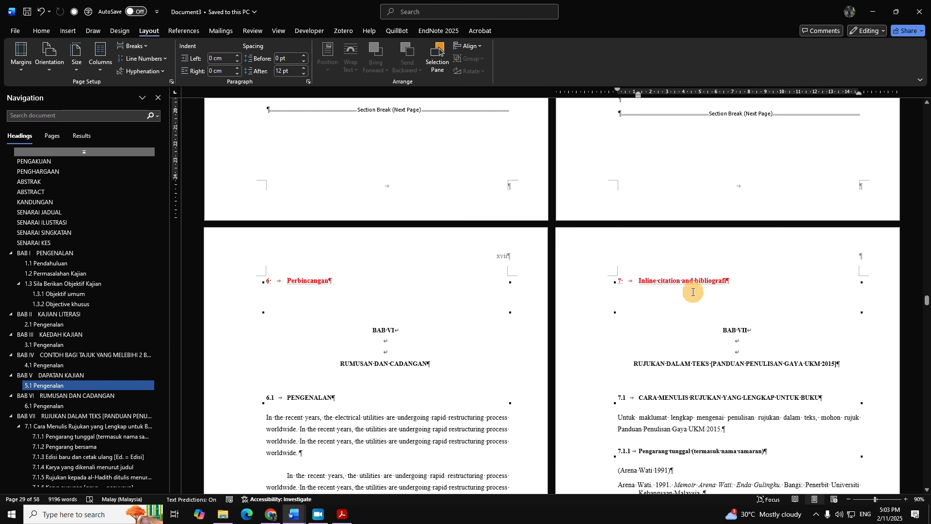
{"action": "scroll", "coordinate": [693, 291], "scroll_direction": "up", "scroll_amount": 10}
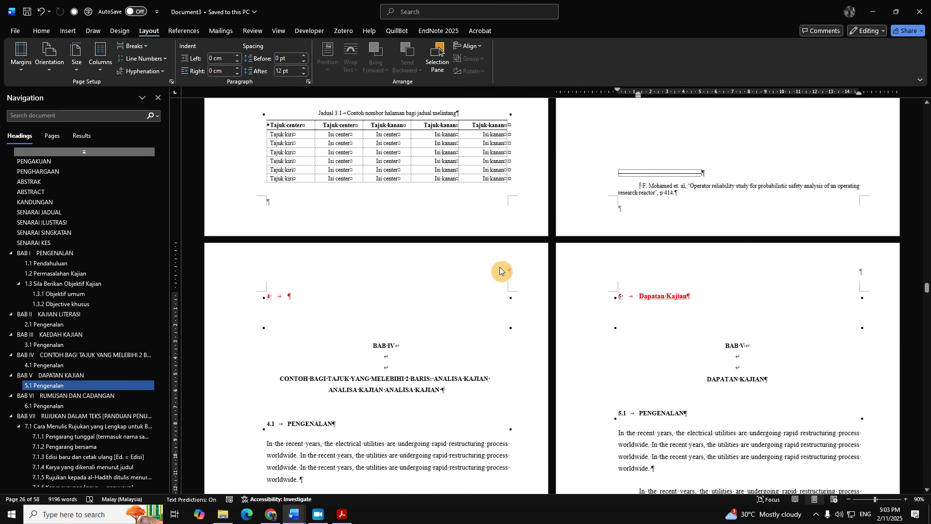
{"action": "scroll", "coordinate": [511, 261], "scroll_direction": "up", "scroll_amount": 7}
{"action": "scroll", "coordinate": [576, 241], "scroll_direction": "down", "scroll_amount": 5}
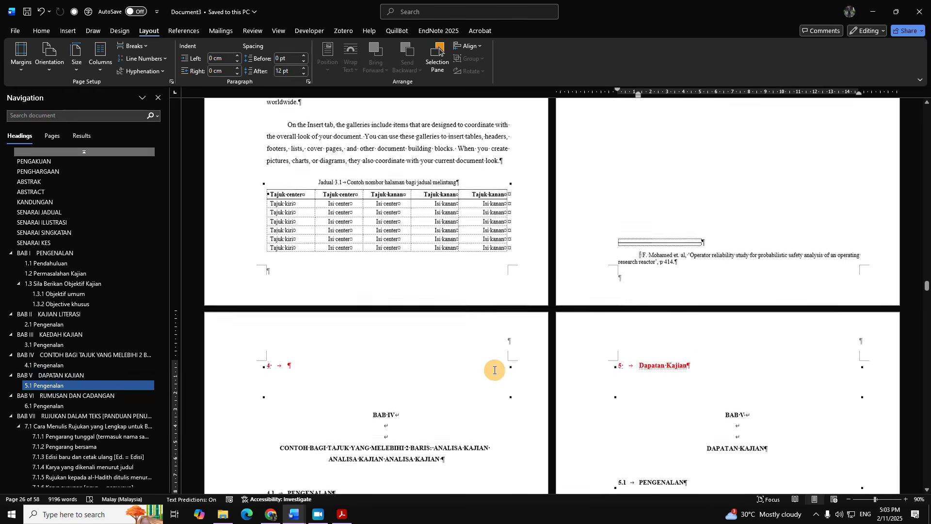
{"action": "scroll", "coordinate": [485, 351], "scroll_direction": "down", "scroll_amount": 3}
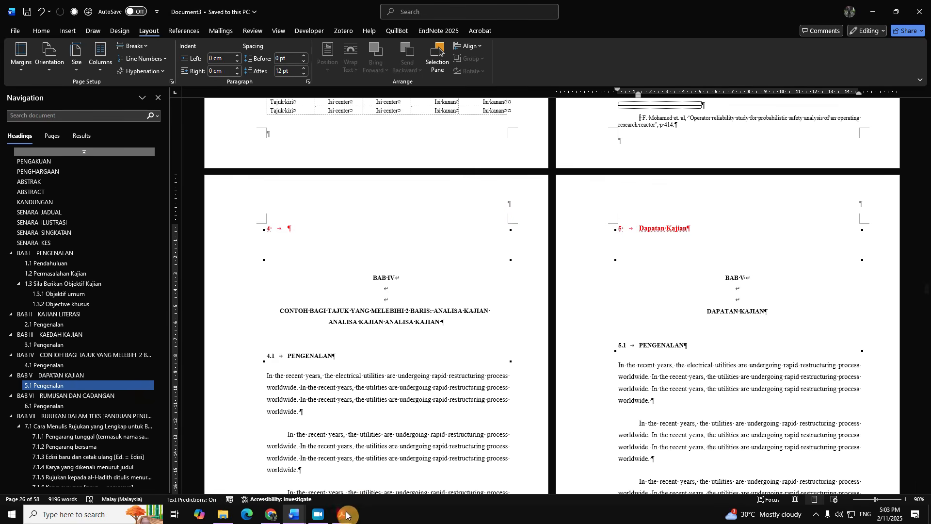
Step: Switch to Document7 and apply the Heading 1 style to the empty line above the BAB II heading
{"action": "mouse_move", "coordinate": [301, 518]}
{"action": "left_click", "coordinate": [398, 468]}
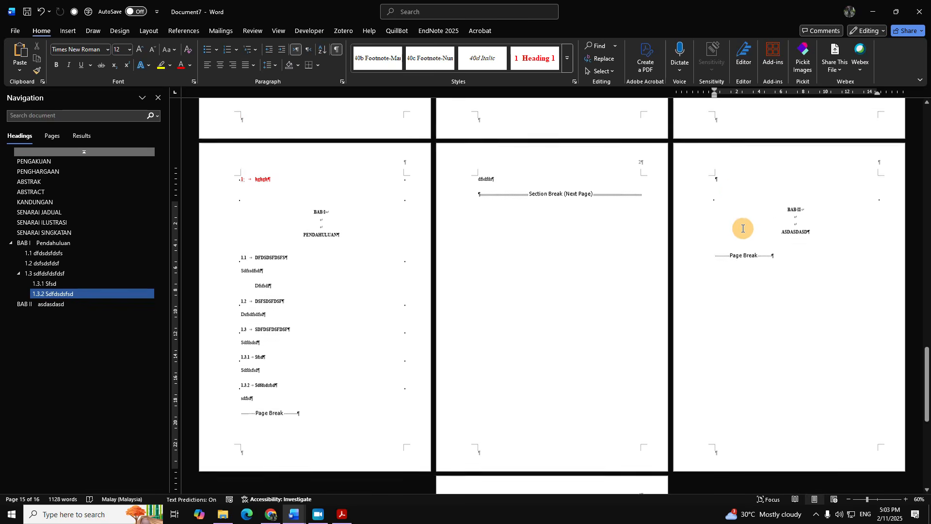
{"action": "left_click", "coordinate": [525, 65]}
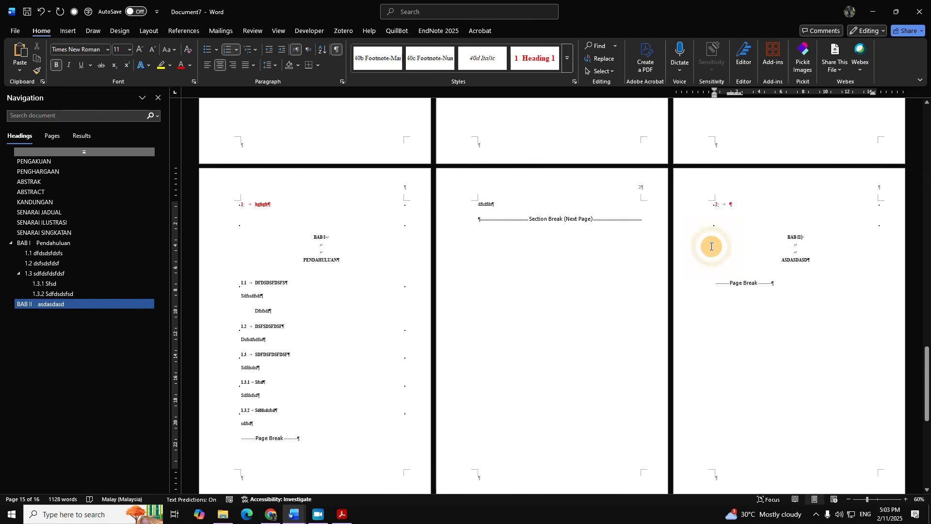
{"action": "scroll", "coordinate": [307, 268], "scroll_direction": "down", "scroll_amount": 3}
Step: Switch back to Document3 and examine the BAB I opening page with its red Heading 1 line
{"action": "mouse_move", "coordinate": [293, 514]}
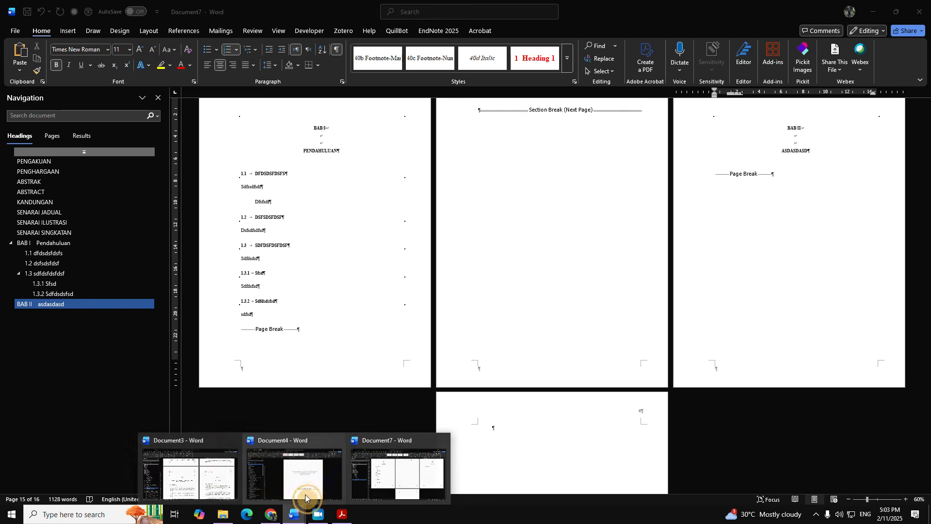
{"action": "left_click", "coordinate": [213, 471]}
{"action": "scroll", "coordinate": [388, 266], "scroll_direction": "up", "scroll_amount": 10}
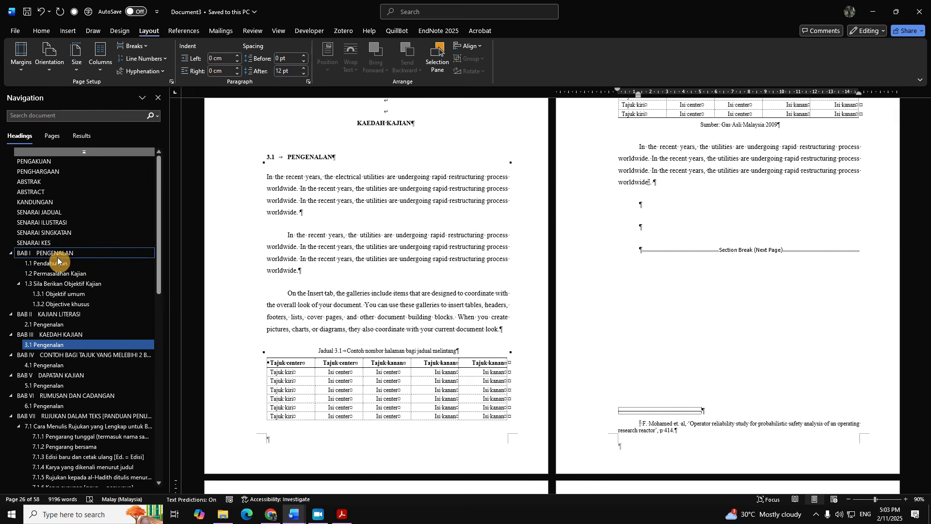
{"action": "left_click", "coordinate": [60, 257]}
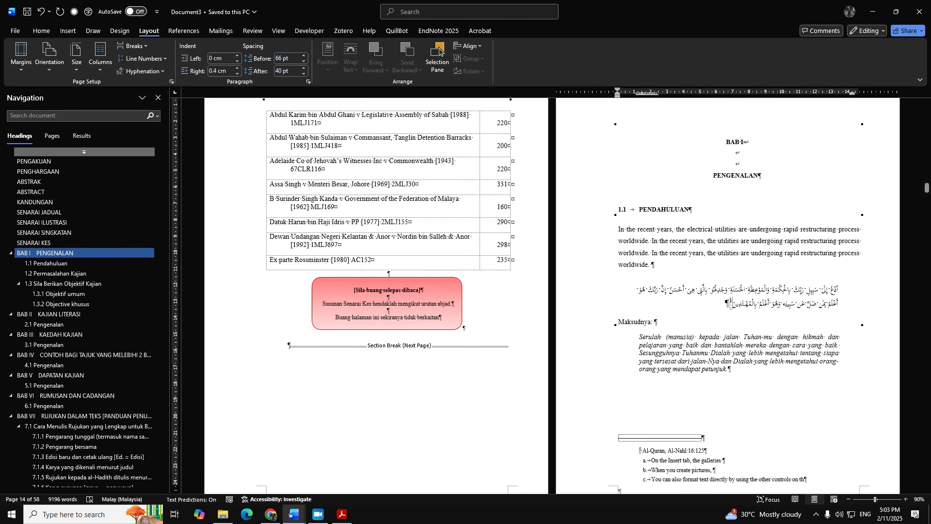
{"action": "scroll", "coordinate": [773, 241], "scroll_direction": "up", "scroll_amount": 4}
{"action": "scroll", "coordinate": [808, 337], "scroll_direction": "down", "scroll_amount": 3}
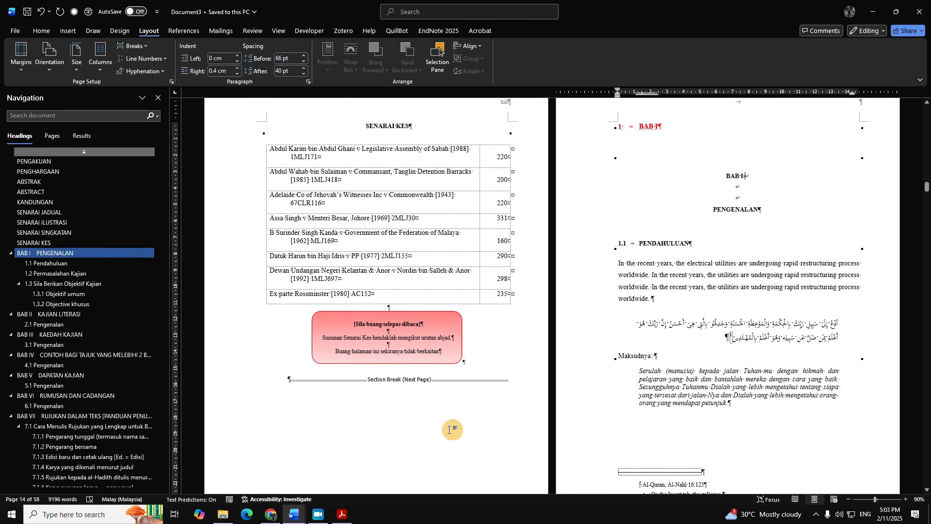
Step: Switch to Document7 and clear all formatting from the BAB I Pendahuluan heading
{"action": "left_click", "coordinate": [294, 514]}
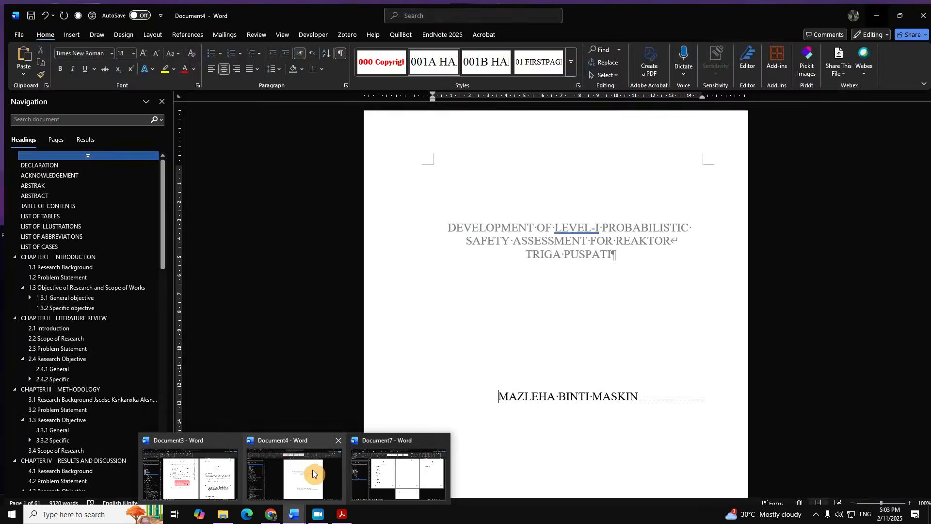
{"action": "left_click", "coordinate": [383, 472]}
{"action": "scroll", "coordinate": [292, 250], "scroll_direction": "up", "scroll_amount": 2}
{"action": "scroll", "coordinate": [292, 250], "scroll_direction": "up", "scroll_amount": 9}
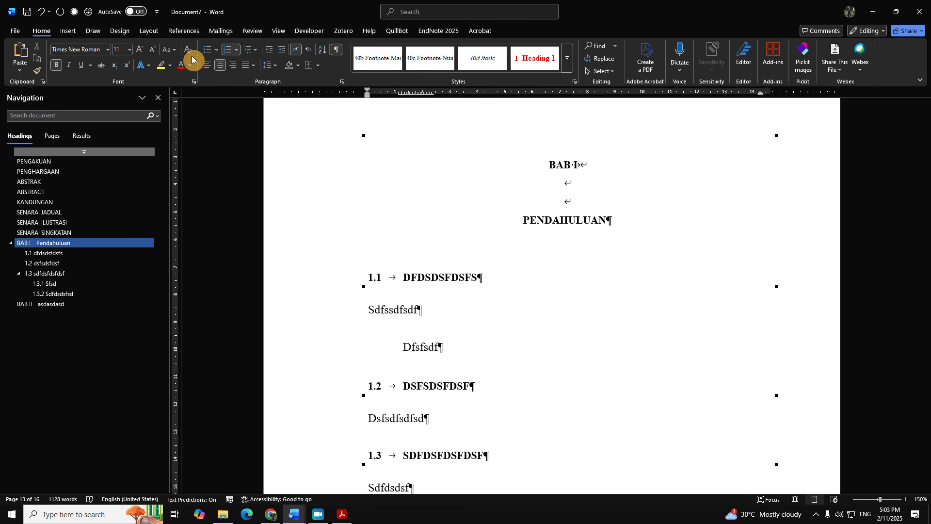
{"action": "left_click", "coordinate": [189, 50]}
{"action": "scroll", "coordinate": [394, 128], "scroll_direction": "up", "scroll_amount": 3}
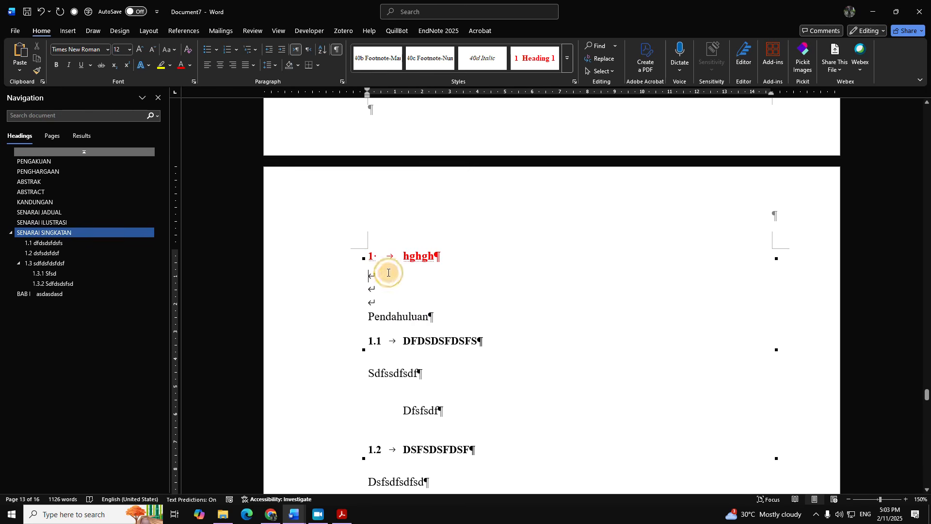
Step: Delete the three line breaks before "Pendahuluan" below the red Heading 1 line and open the full list of styles for it
{"action": "key", "text": "Delete"}
{"action": "key", "text": "Delete"}
{"action": "key", "text": "Delete"}
{"action": "left_click", "coordinate": [568, 59]}
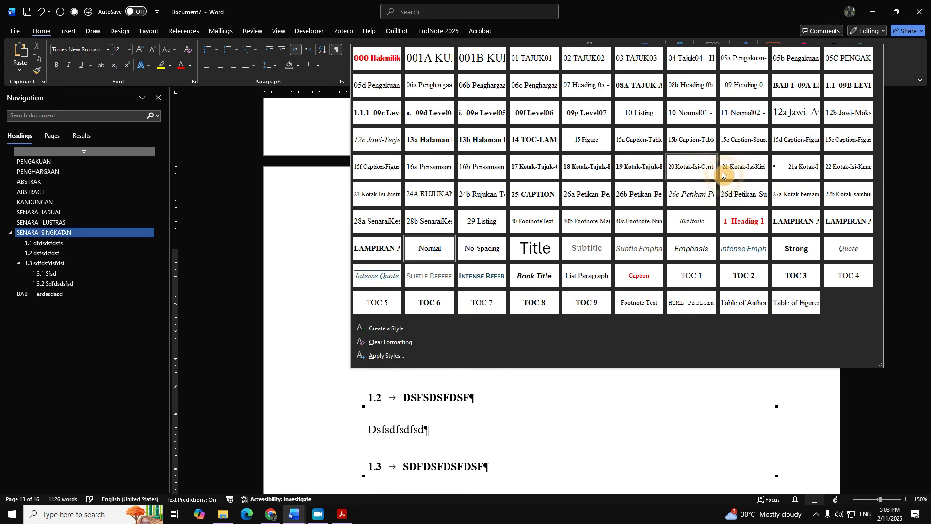
Step: Apply the 09A chapter heading style to the Pendahuluan title and insert three line breaks between BAB I and PENDAHULUAN
{"action": "left_click", "coordinate": [792, 90]}
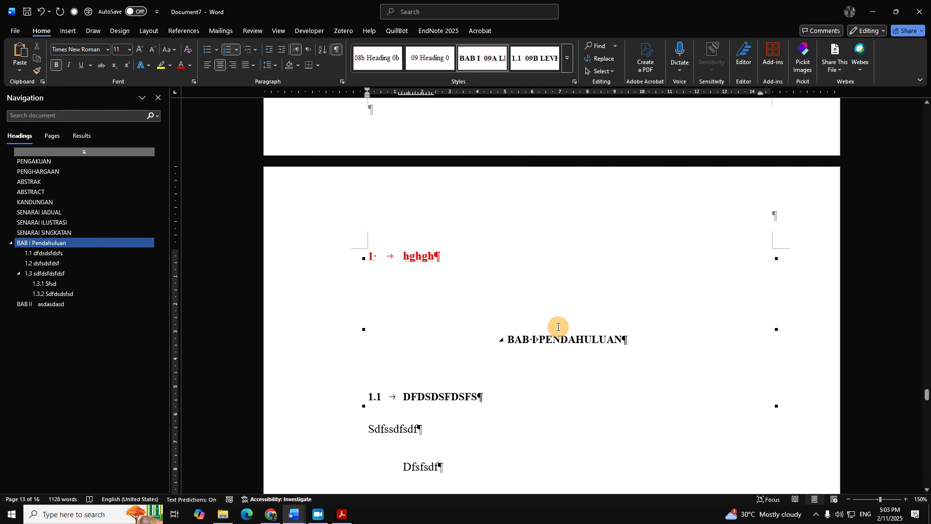
{"action": "key", "text": "shift+Return"}
{"action": "key", "text": "shift+Return"}
{"action": "key", "text": "shift+Return"}
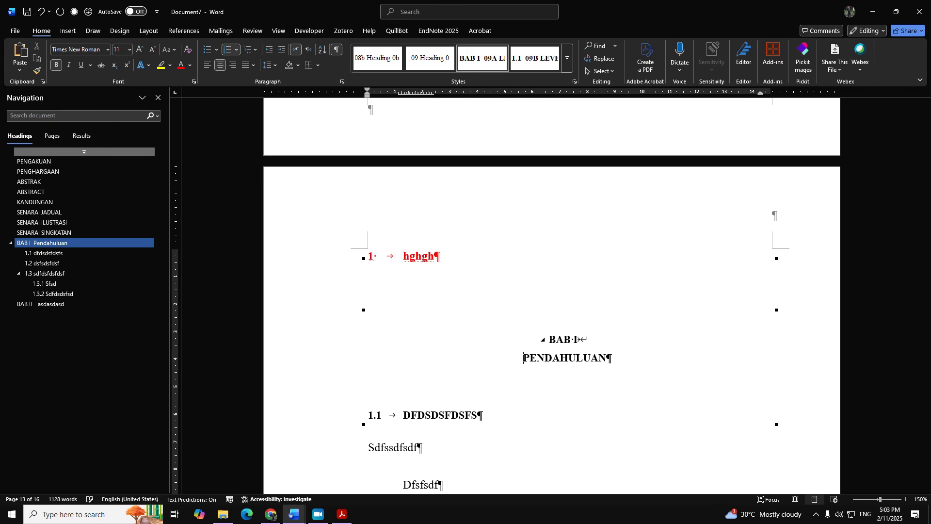
{"action": "scroll", "coordinate": [574, 245], "scroll_direction": "down", "scroll_amount": 3}
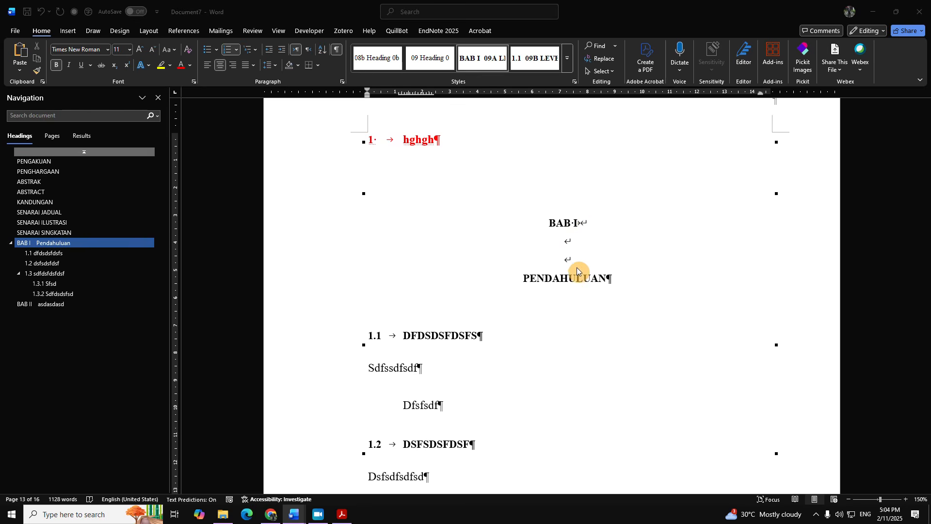
Step: Clear all formatting from heading 1.1 and add an empty paragraph above its text
{"action": "left_click", "coordinate": [514, 332]}
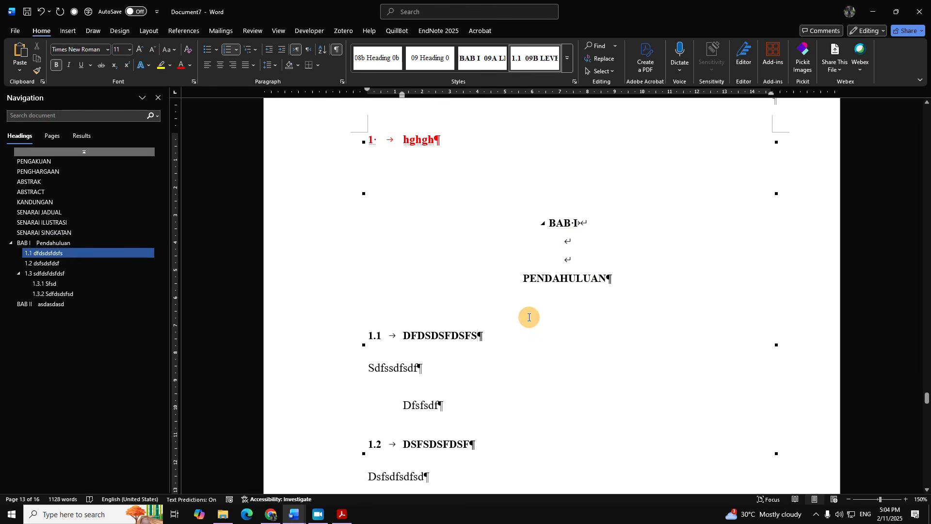
{"action": "left_click", "coordinate": [189, 50]}
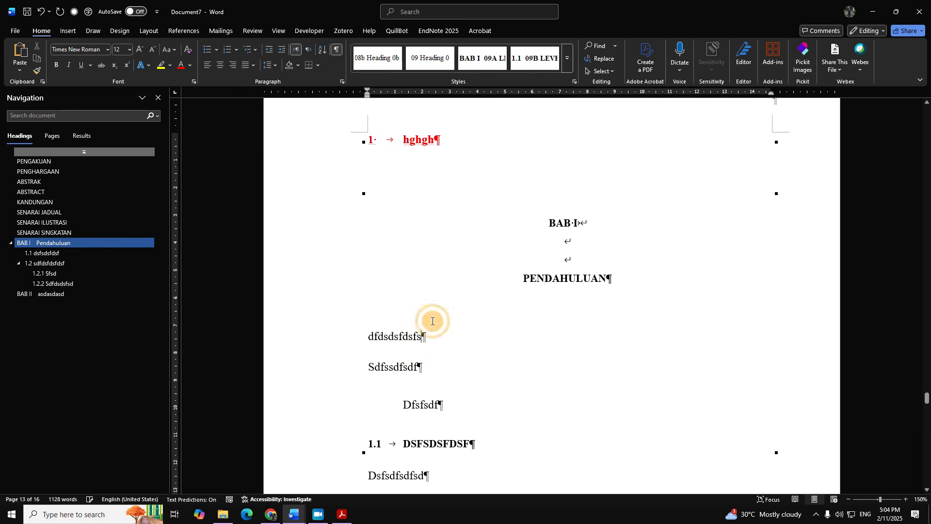
{"action": "left_click_drag", "start_coordinate": [435, 338], "coordinate": [358, 332]}
{"action": "left_click_drag", "start_coordinate": [432, 339], "coordinate": [355, 332]}
{"action": "left_click", "coordinate": [374, 337]}
{"action": "key", "text": "Return"}
{"action": "left_click", "coordinate": [389, 334]}
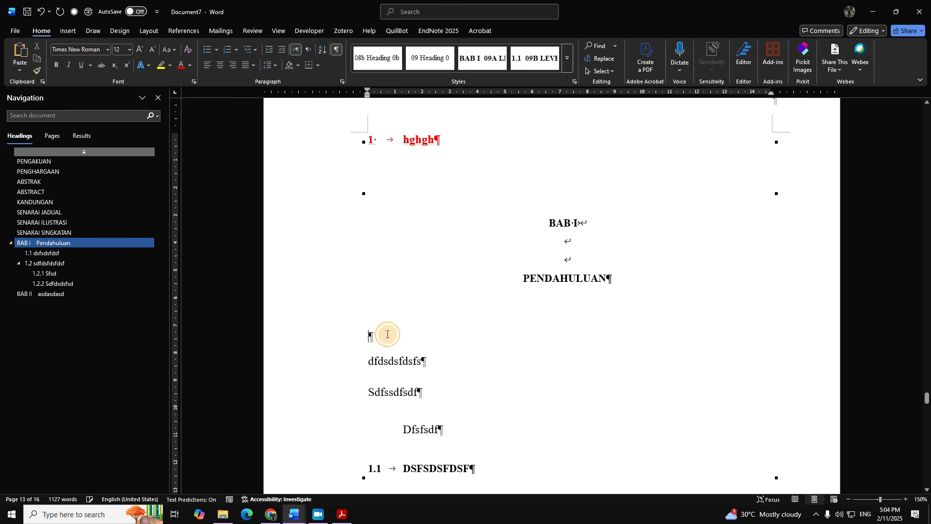
Step: Enter "Pendahuluan Bab Ini" in the empty paragraph below the chapter title
{"action": "type", "text": "Pendahu"}
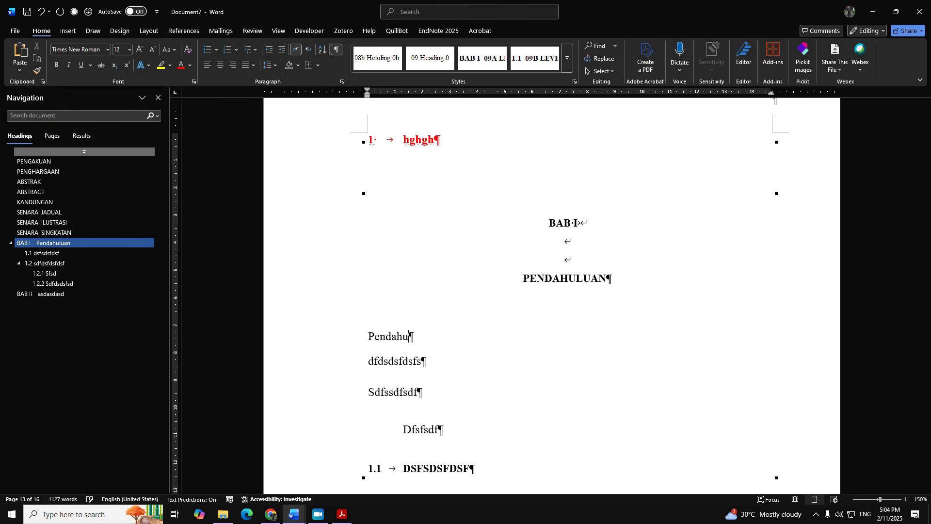
{"action": "type", "text": "luan"}
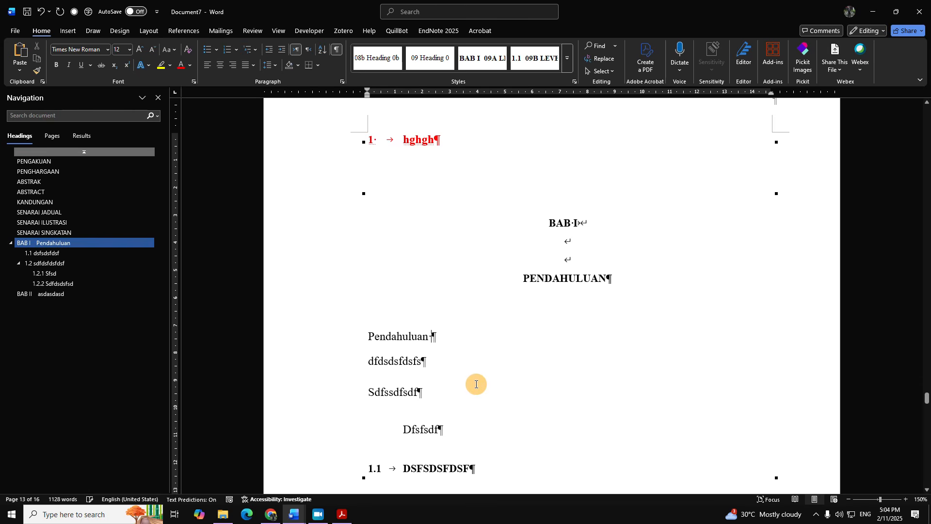
{"action": "left_click_drag", "start_coordinate": [368, 336], "coordinate": [458, 341]}
{"action": "left_click", "coordinate": [455, 338]}
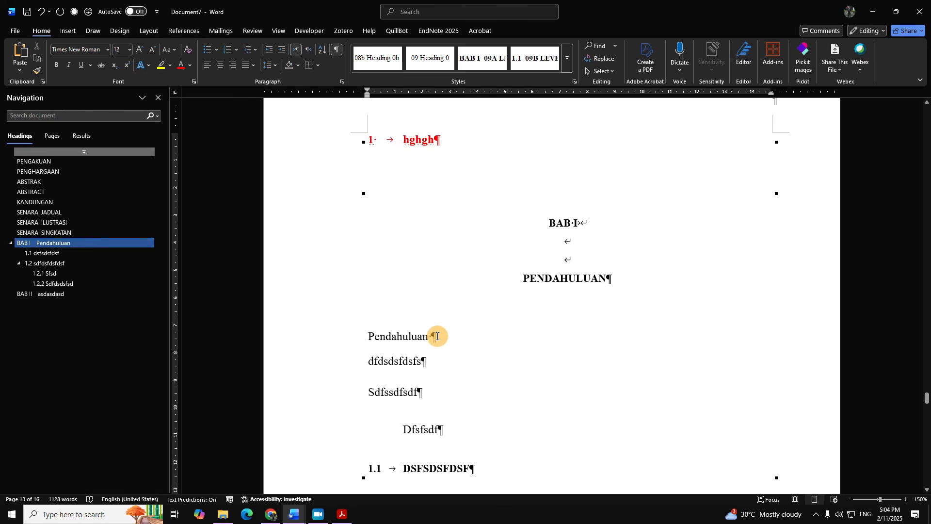
{"action": "type", "text": "Bab Ini"}
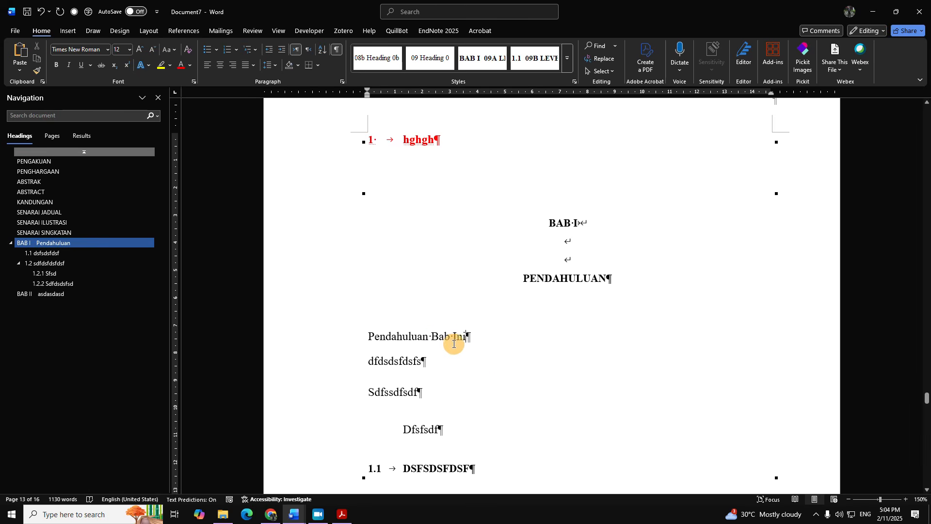
Step: Replace the word "Ini" with "Satu" in the new "Pendahuluan Bab Ini" line
{"action": "double_click", "coordinate": [457, 340]}
{"action": "left_click", "coordinate": [465, 339]}
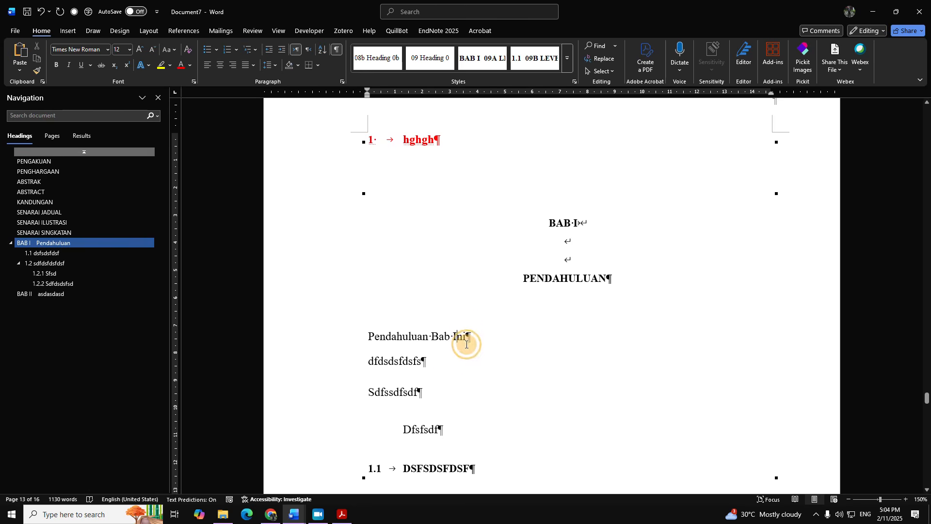
{"action": "double_click", "coordinate": [456, 340]}
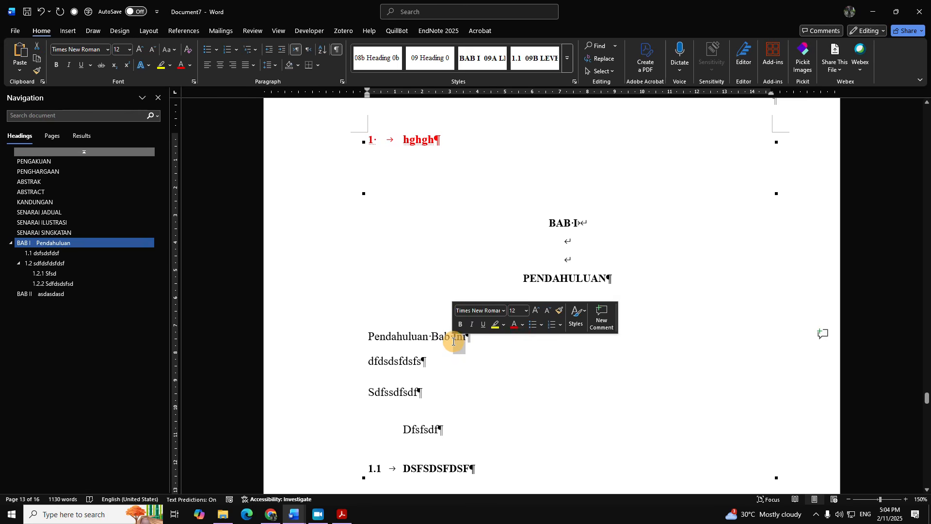
{"action": "type", "text": "Satu"}
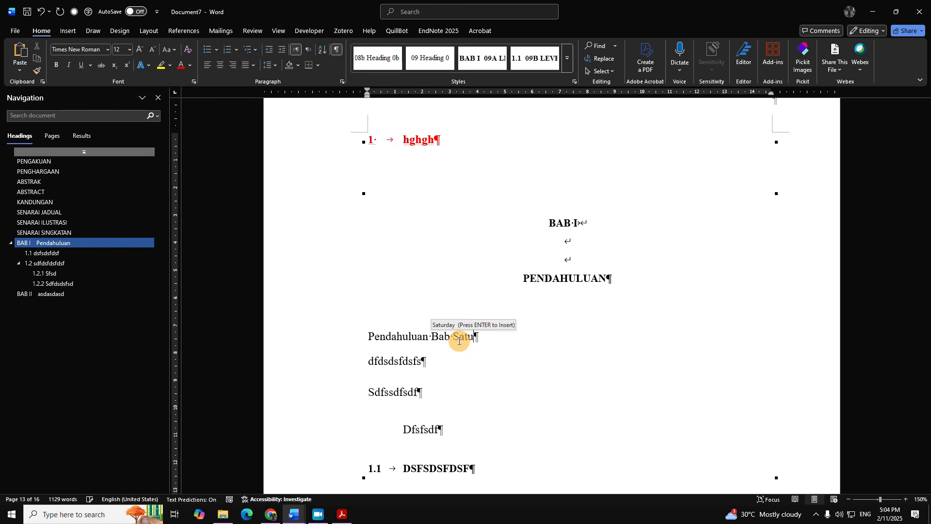
Step: Change the "Pendahuluan Bab Satu" line to uppercase
{"action": "left_click_drag", "start_coordinate": [480, 336], "coordinate": [378, 336]}
{"action": "left_click", "coordinate": [392, 336]}
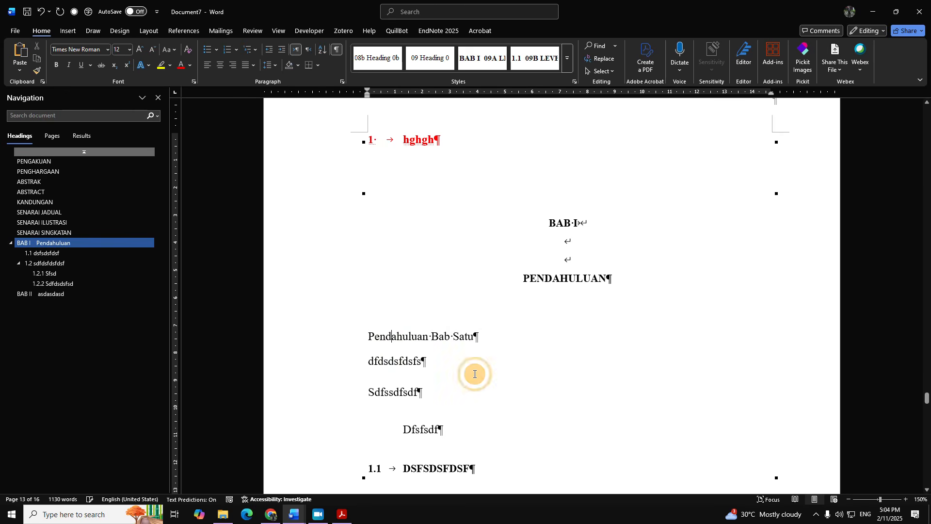
{"action": "left_click_drag", "start_coordinate": [480, 336], "coordinate": [366, 335]}
{"action": "left_click", "coordinate": [169, 50]}
{"action": "left_click", "coordinate": [190, 90]}
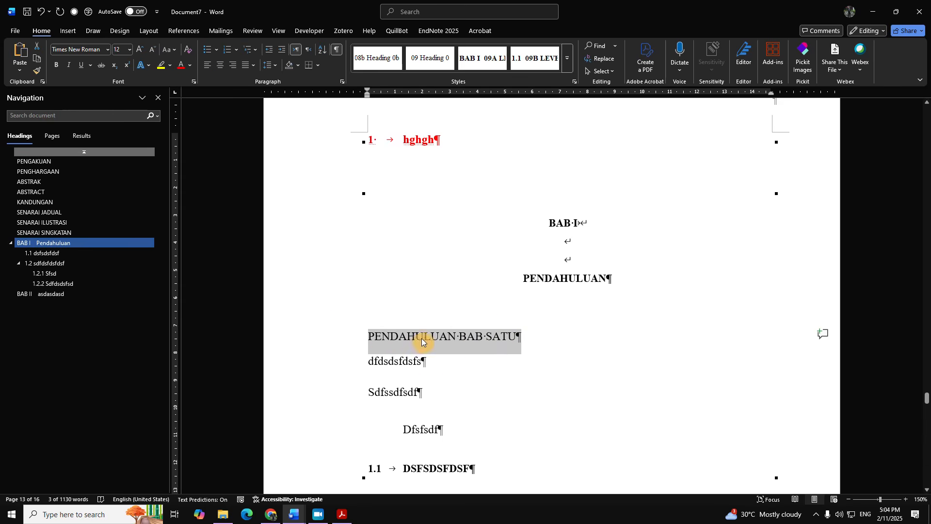
Step: Check heading 1.1 in Document3 for comparison and return to Document7
{"action": "mouse_move", "coordinate": [293, 514]}
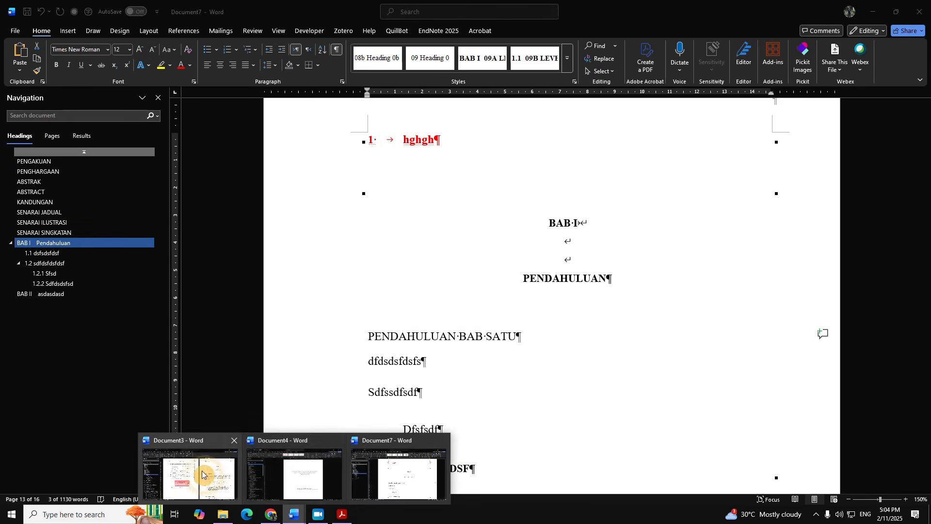
{"action": "left_click", "coordinate": [197, 473]}
{"action": "left_click", "coordinate": [665, 243]}
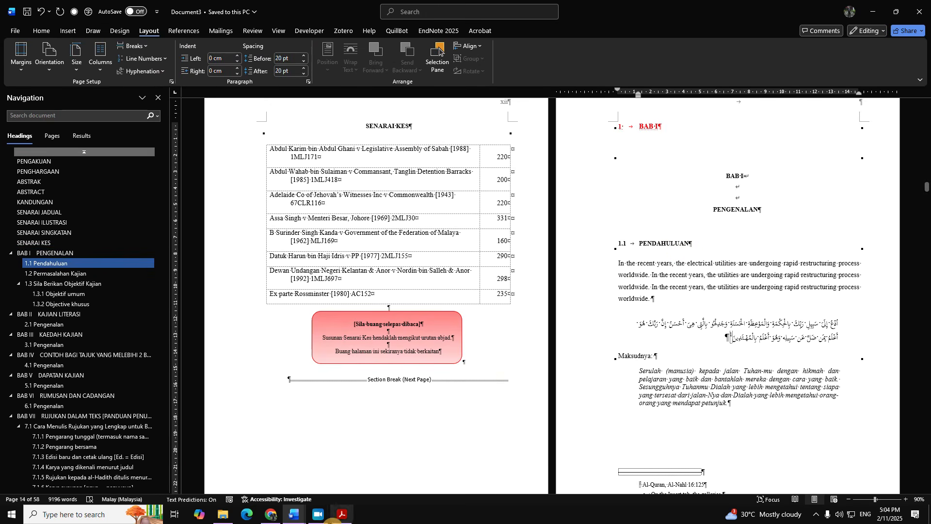
{"action": "left_click", "coordinate": [295, 515]}
{"action": "left_click", "coordinate": [405, 472]}
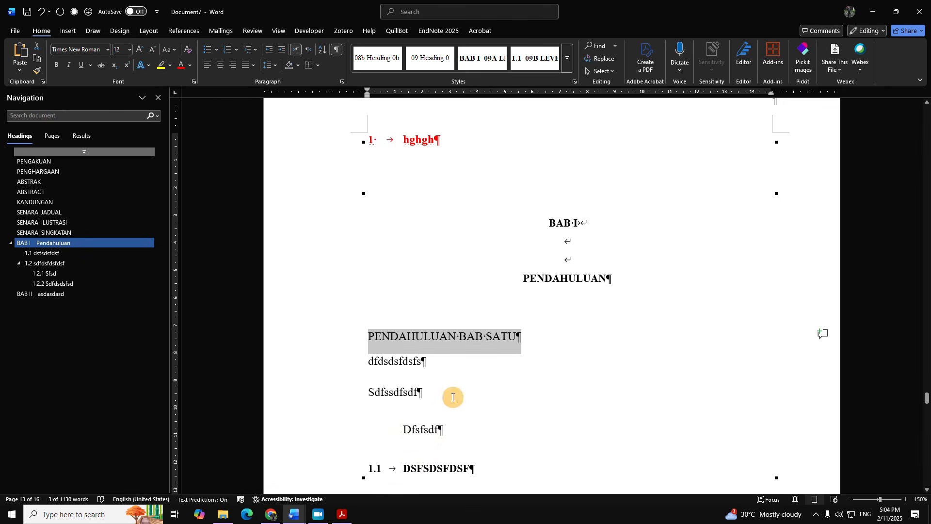
Step: Change the case of the "PENDAHULUAN BAB SATU" line to Capitalize Each Word
{"action": "left_click", "coordinate": [517, 338]}
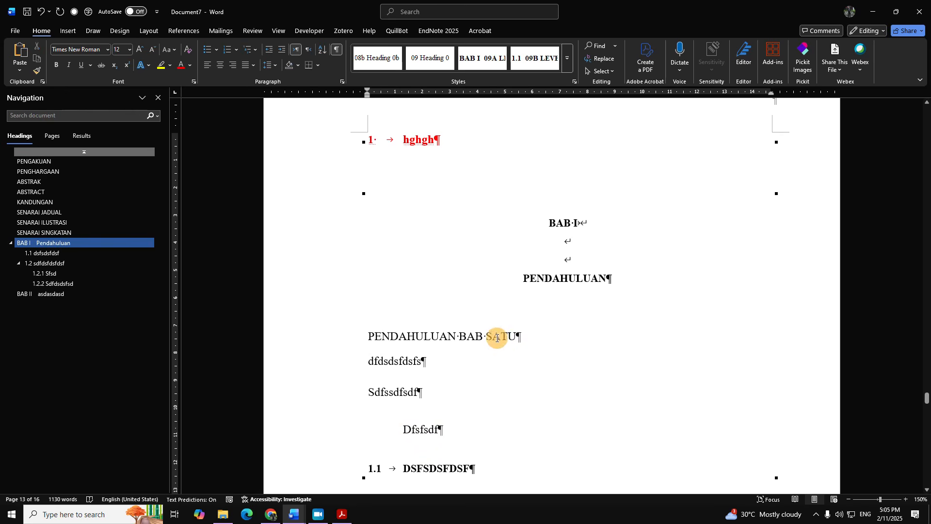
{"action": "left_click_drag", "start_coordinate": [528, 337], "coordinate": [359, 334]}
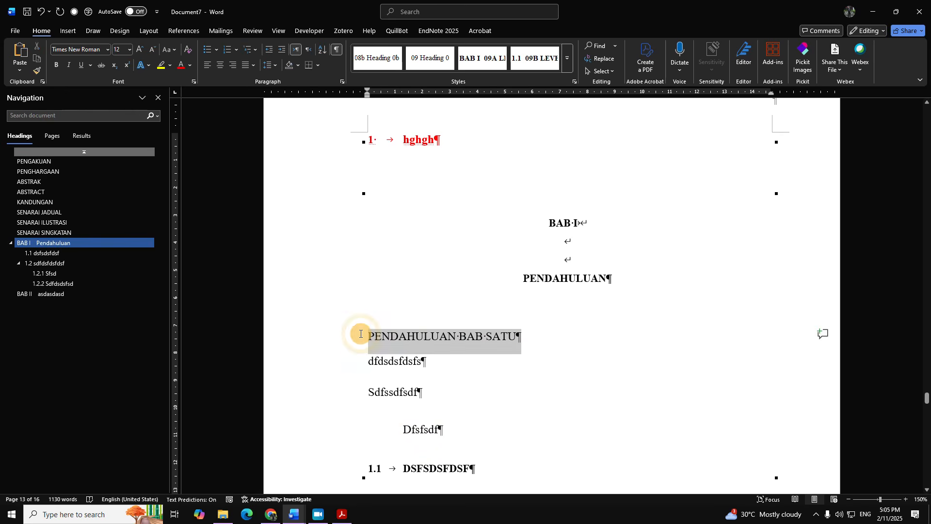
{"action": "left_click", "coordinate": [173, 51]}
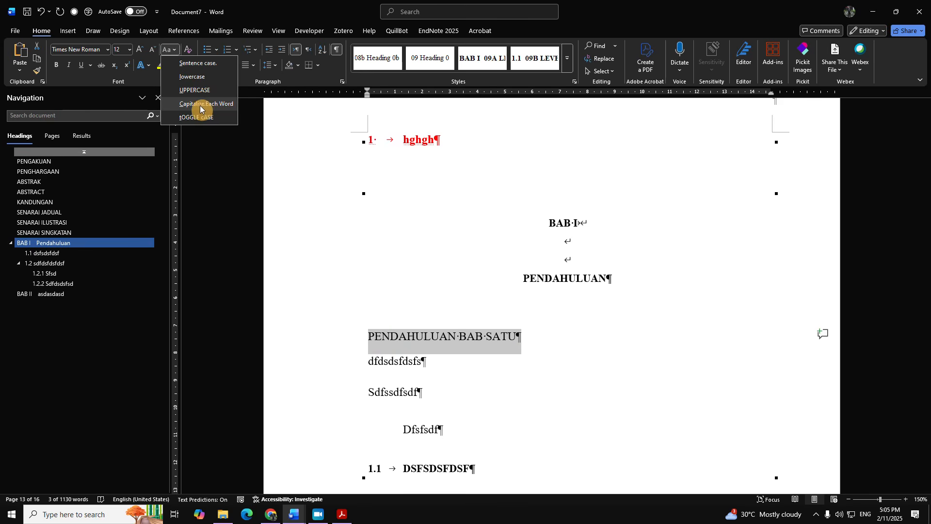
{"action": "left_click", "coordinate": [211, 106]}
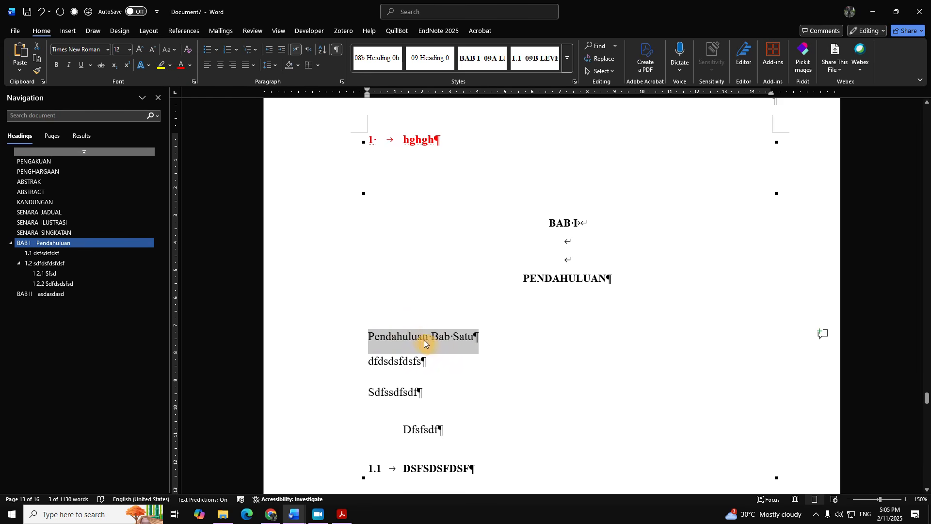
Step: Apply the 09b Level02 heading style to the "Pendahuluan Bab Satu" line
{"action": "left_click", "coordinate": [418, 340]}
{"action": "left_click", "coordinate": [543, 66]}
{"action": "left_click", "coordinate": [339, 293]}
{"action": "left_click", "coordinate": [498, 339]}
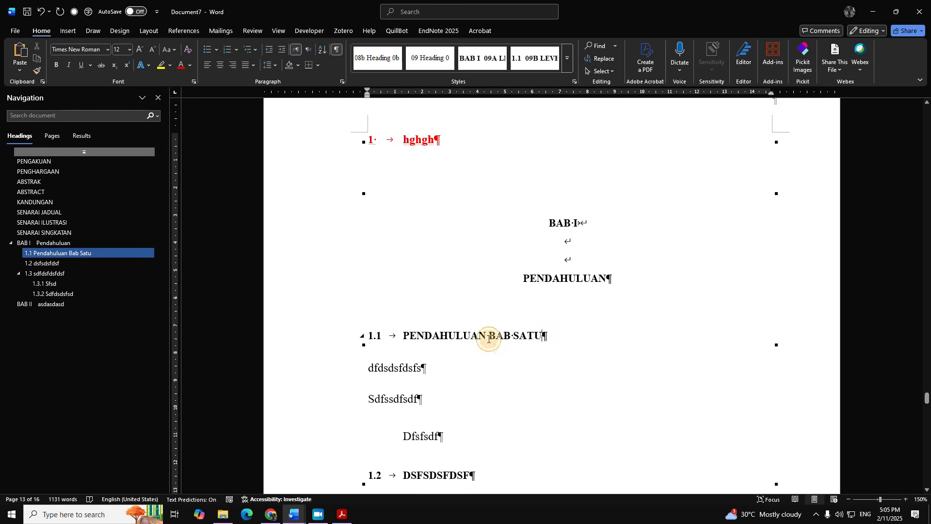
Step: Examine the paragraph settings and font effects of the 09b Level02 style without changing them
{"action": "right_click", "coordinate": [529, 64]}
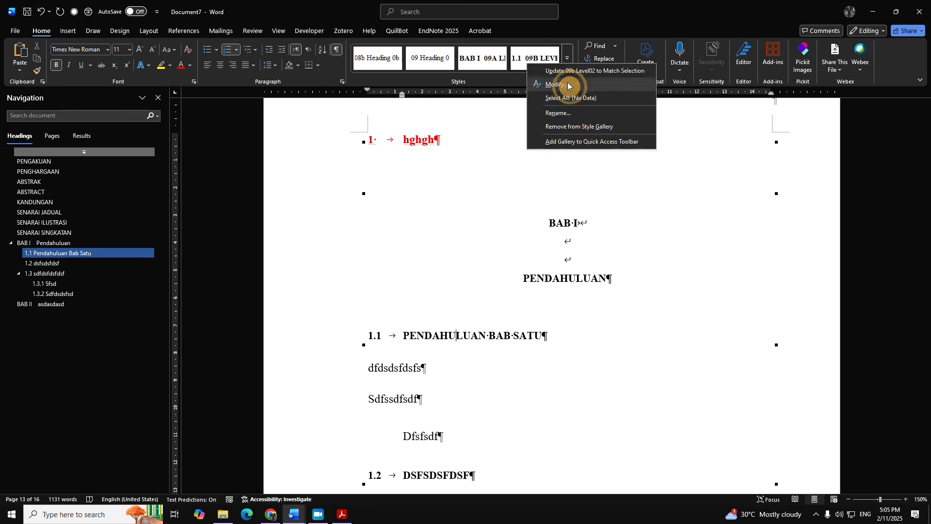
{"action": "left_click", "coordinate": [558, 84]}
{"action": "left_click", "coordinate": [409, 380]}
{"action": "left_click", "coordinate": [454, 397]}
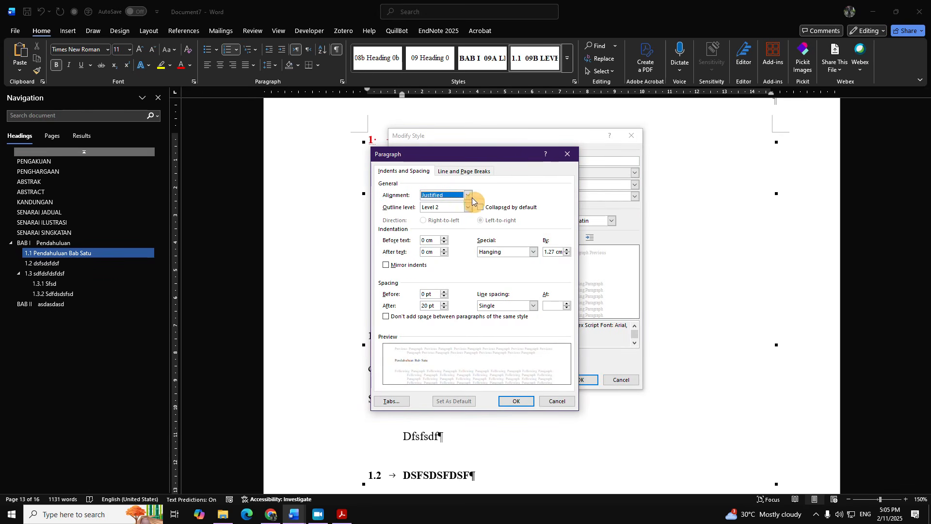
{"action": "left_click", "coordinate": [558, 402]}
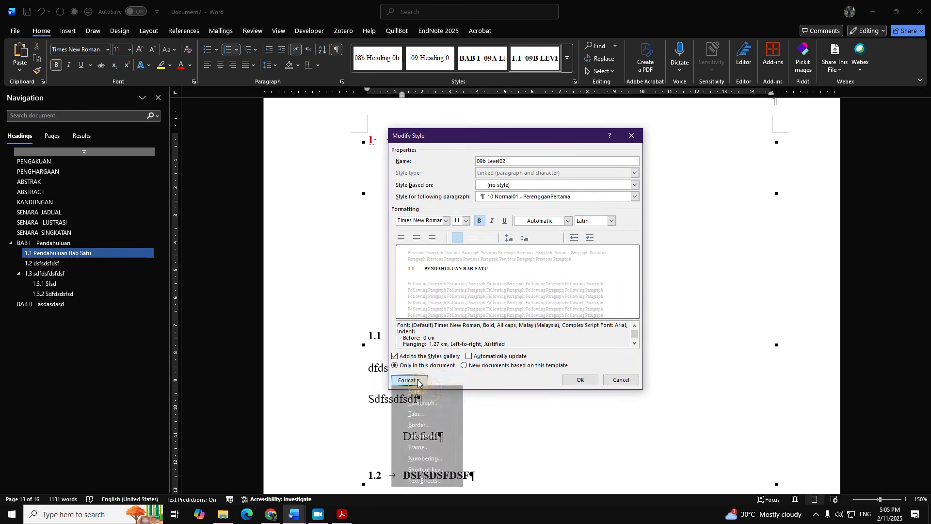
{"action": "left_click", "coordinate": [409, 380]}
{"action": "left_click", "coordinate": [436, 387]}
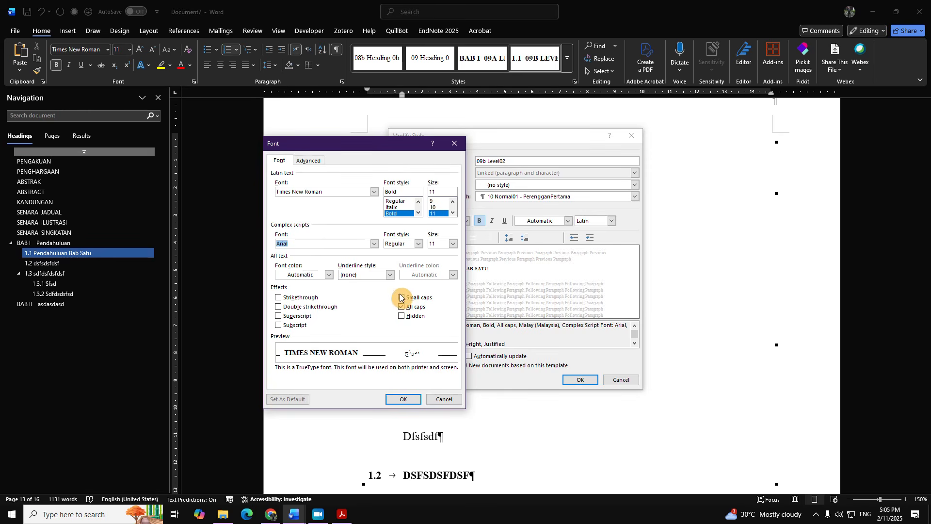
{"action": "left_click", "coordinate": [454, 143]}
{"action": "left_click", "coordinate": [631, 136]}
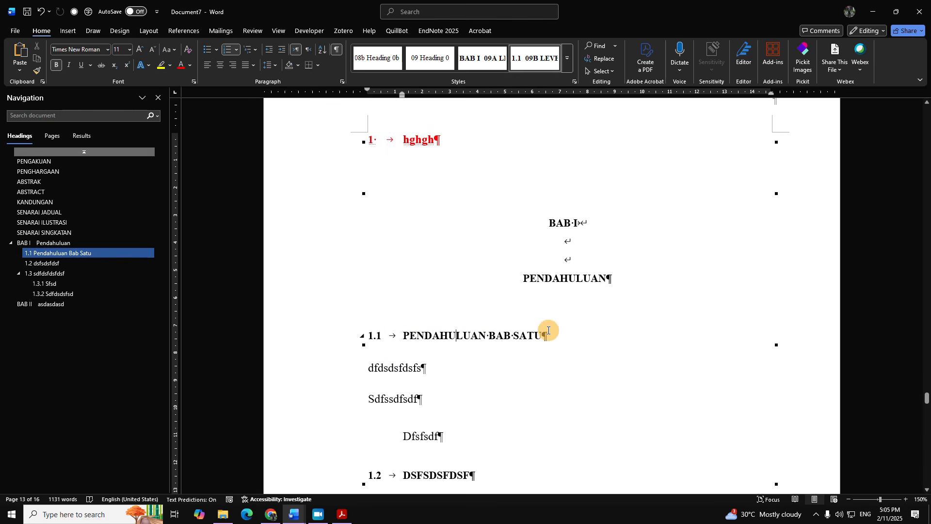
Step: Switch to Document3 and add a new paragraph reading "Pendahuluan" directly below heading 1.1
{"action": "scroll", "coordinate": [494, 350], "scroll_direction": "down", "scroll_amount": 3}
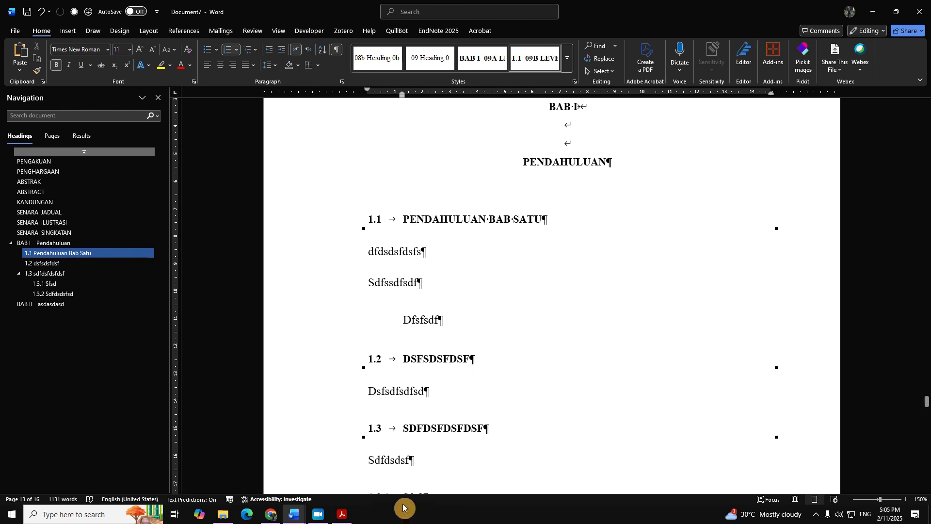
{"action": "mouse_move", "coordinate": [300, 515]}
{"action": "left_click", "coordinate": [162, 475]}
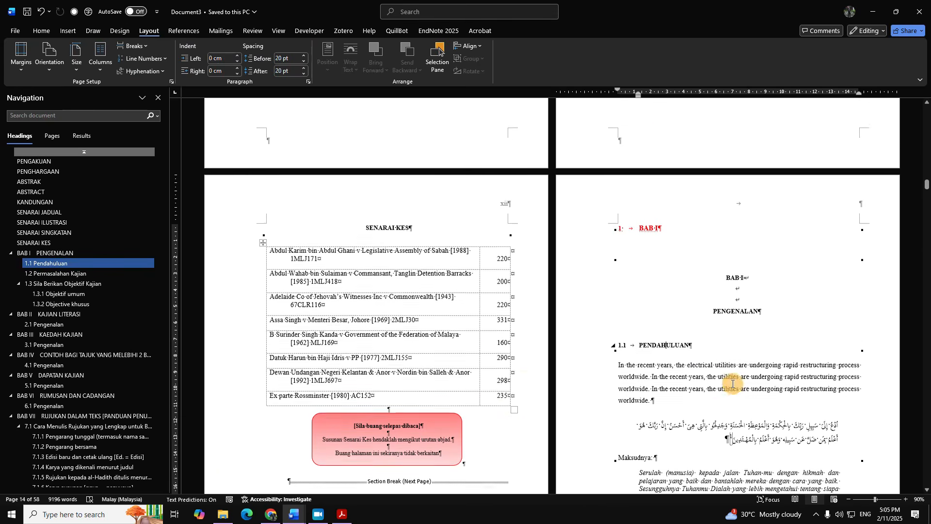
{"action": "scroll", "coordinate": [697, 351], "scroll_direction": "down", "scroll_amount": 3}
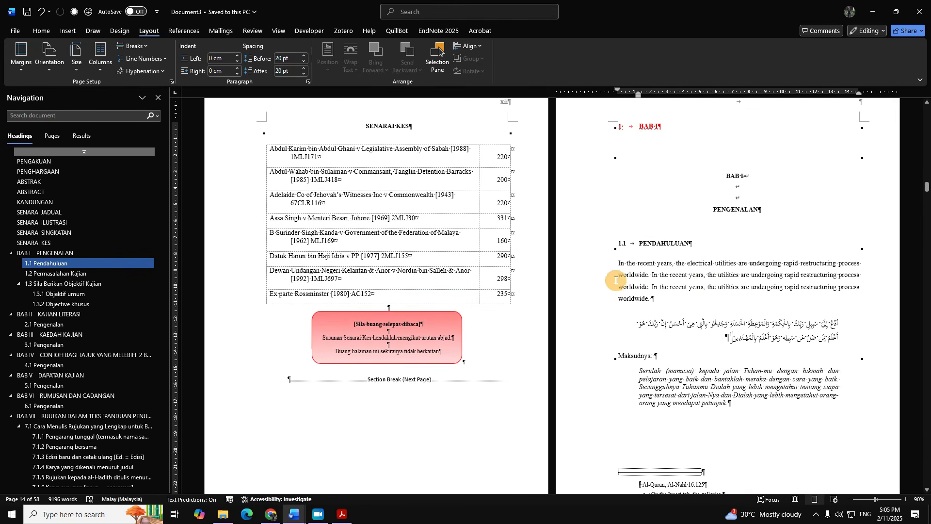
{"action": "key", "text": "Return"}
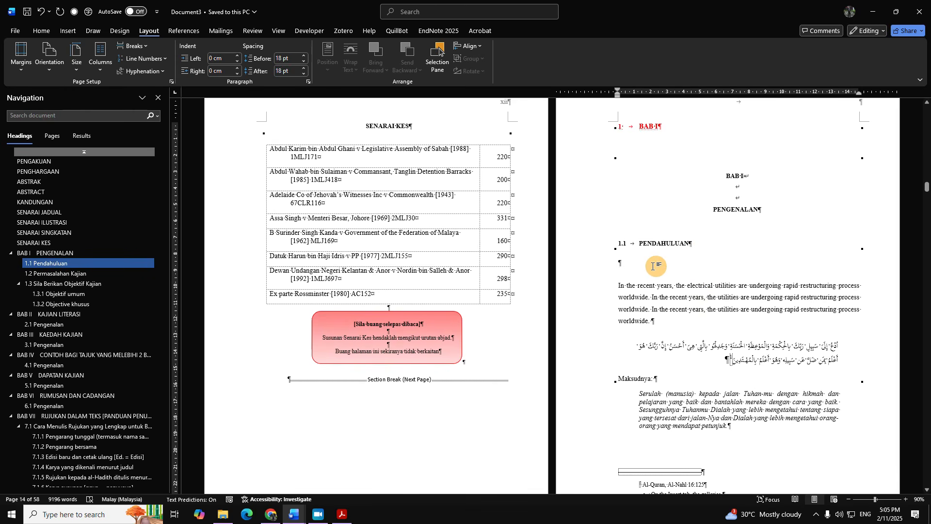
{"action": "type", "text": "Per"}
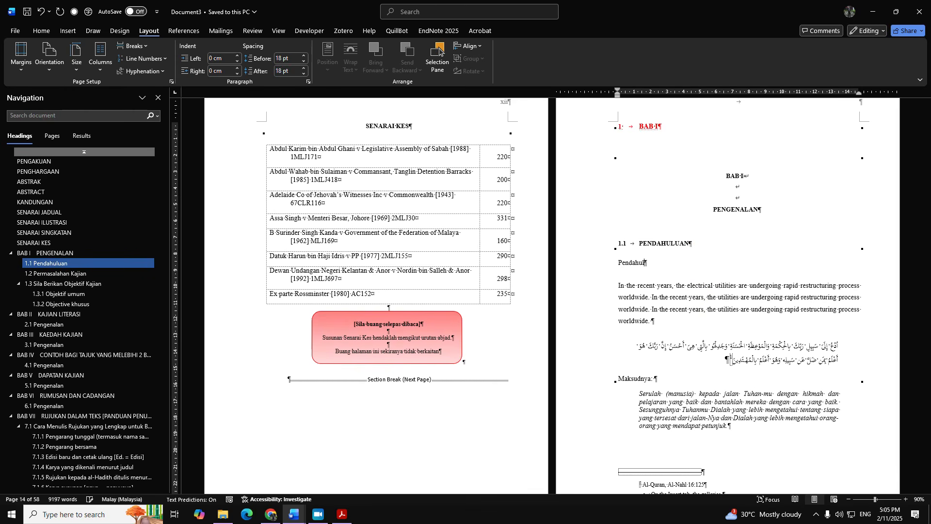
Step: Clear all formatting from the 1.1 PENDAHULUAN heading in Document3
{"action": "left_click", "coordinate": [679, 243]}
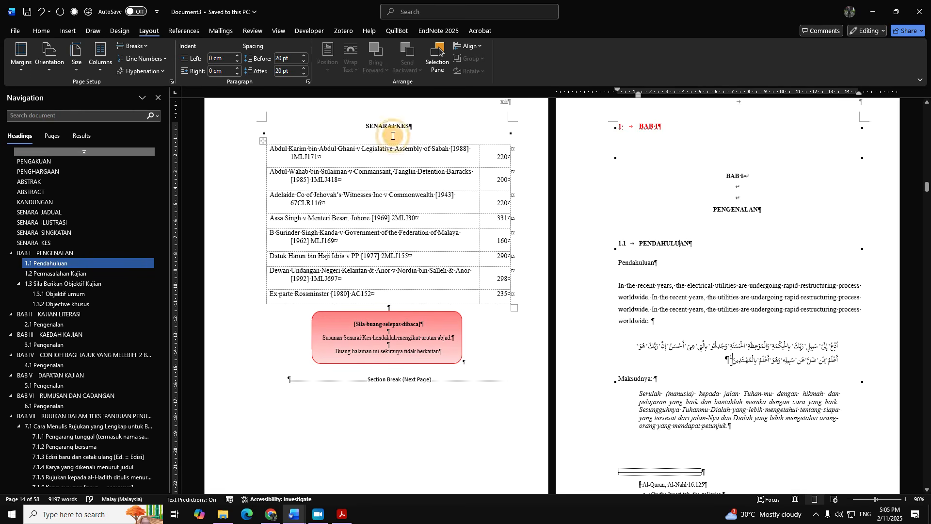
{"action": "left_click", "coordinate": [43, 32]}
{"action": "left_click", "coordinate": [189, 50]}
{"action": "scroll", "coordinate": [601, 236], "scroll_direction": "up", "scroll_amount": 9}
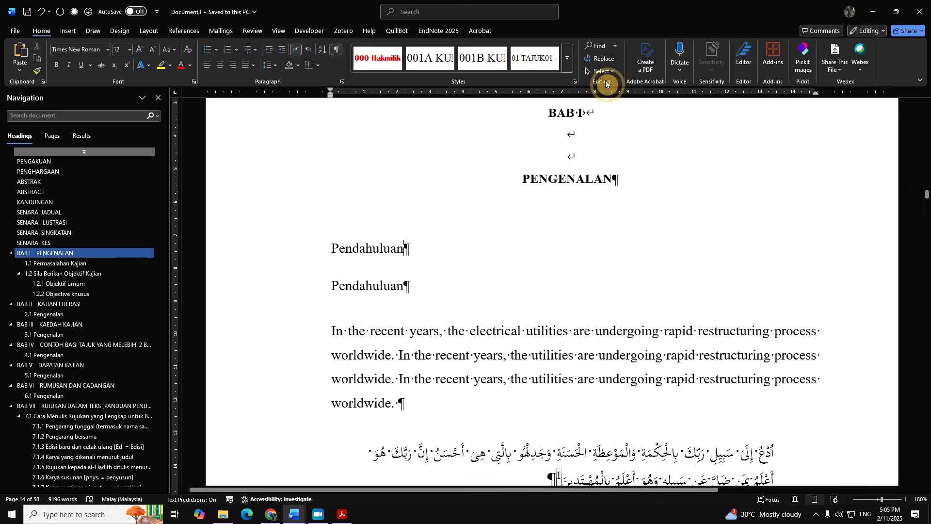
Step: Apply the 09b Level02 heading style to the first "Pendahuluan" line under PENGENALAN
{"action": "left_click", "coordinate": [573, 65]}
{"action": "left_click", "coordinate": [804, 93]}
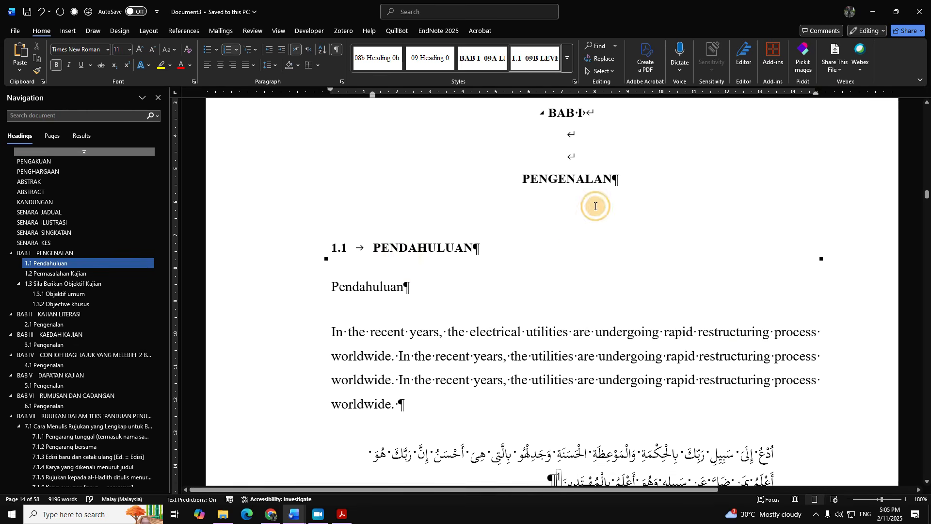
Step: Change the second "Pendahuluan" line to uppercase and apply the 09b Level02 heading style to it
{"action": "triple_click", "coordinate": [397, 290]}
{"action": "left_click", "coordinate": [168, 49]}
{"action": "left_click", "coordinate": [197, 90]}
{"action": "left_click", "coordinate": [344, 278]}
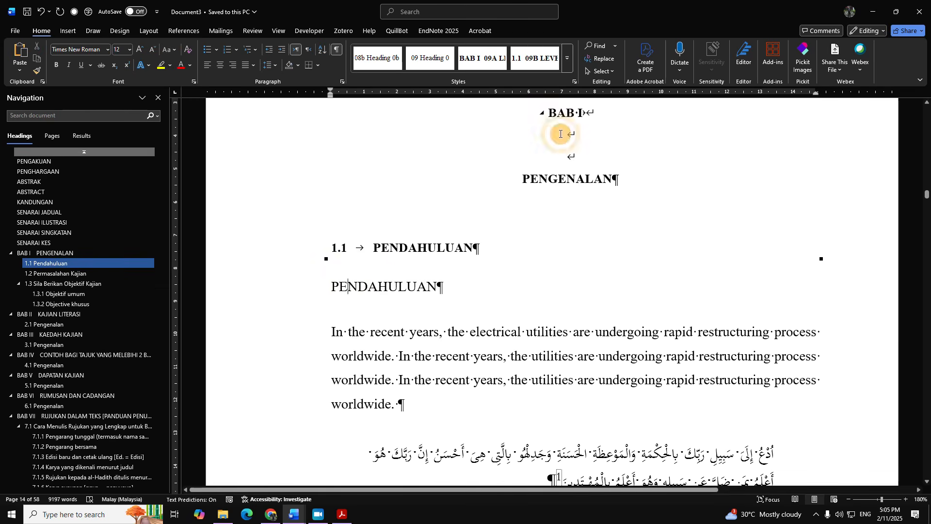
{"action": "left_click", "coordinate": [534, 70]}
{"action": "left_click_drag", "start_coordinate": [502, 373], "coordinate": [371, 225]}
{"action": "left_click", "coordinate": [534, 394]}
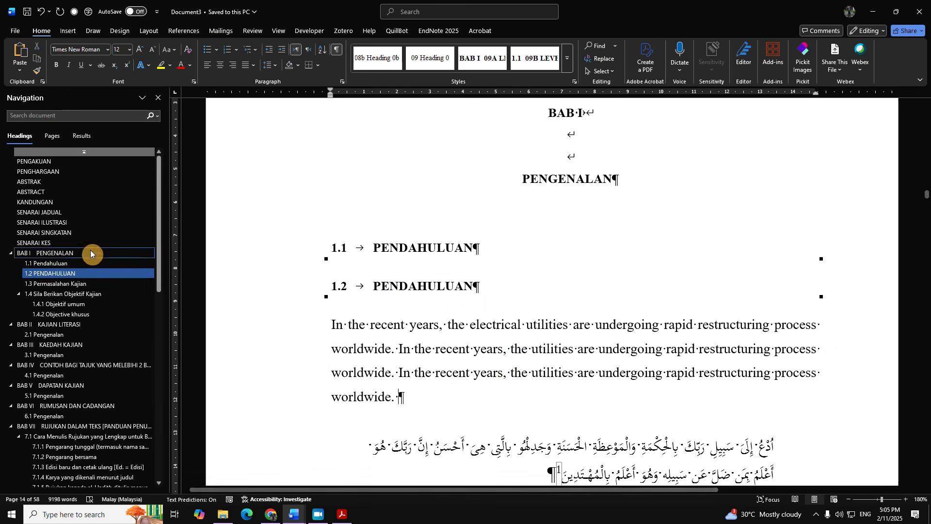
Step: Go to the KANDUNGAN page and update the entire table of contents
{"action": "left_click", "coordinate": [52, 203]}
{"action": "right_click", "coordinate": [469, 312]}
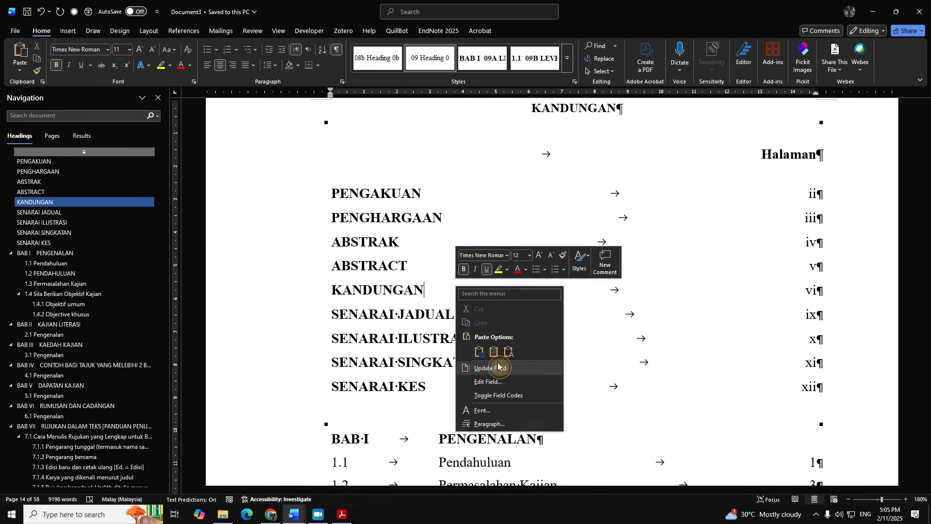
{"action": "left_click", "coordinate": [485, 363]}
{"action": "left_click", "coordinate": [376, 290]}
{"action": "left_click", "coordinate": [425, 305]}
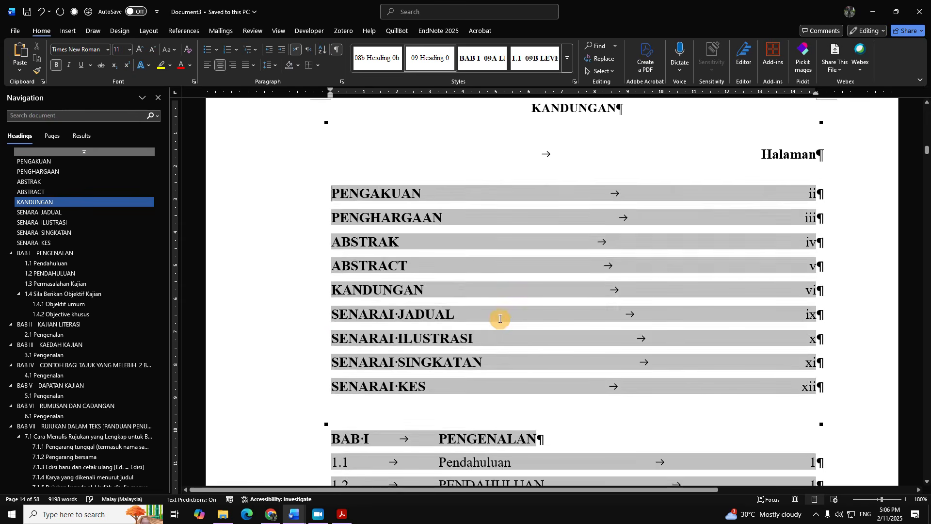
Step: Compare the capitalisation of the 1.1 and 1.2 entries under BAB I in the table of contents
{"action": "scroll", "coordinate": [498, 311], "scroll_direction": "down", "scroll_amount": 4}
{"action": "left_click", "coordinate": [460, 260]}
{"action": "left_click_drag", "start_coordinate": [447, 279], "coordinate": [562, 285]}
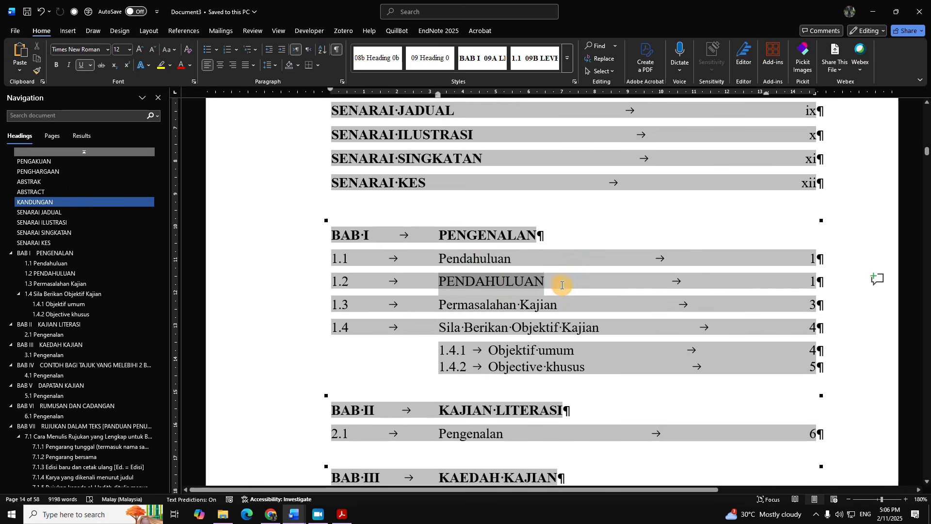
{"action": "left_click", "coordinate": [472, 283]}
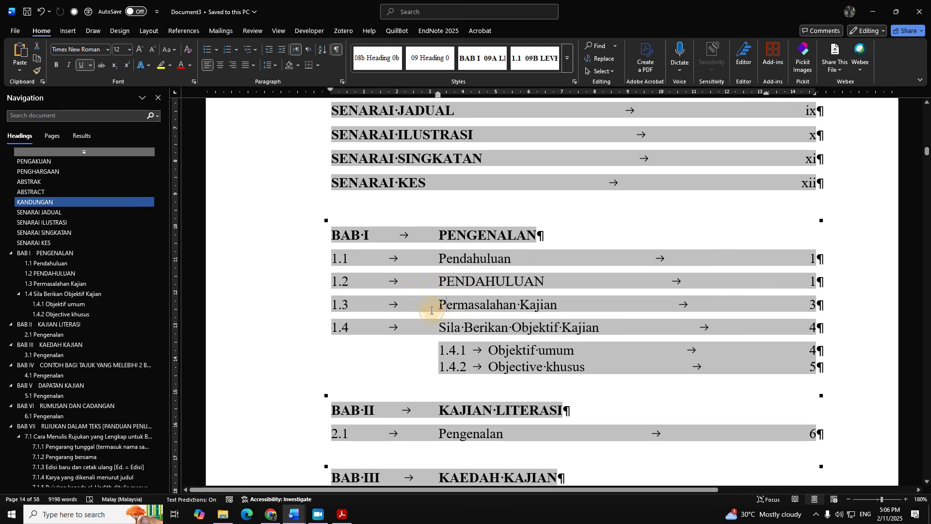
{"action": "left_click_drag", "start_coordinate": [544, 281], "coordinate": [437, 281]}
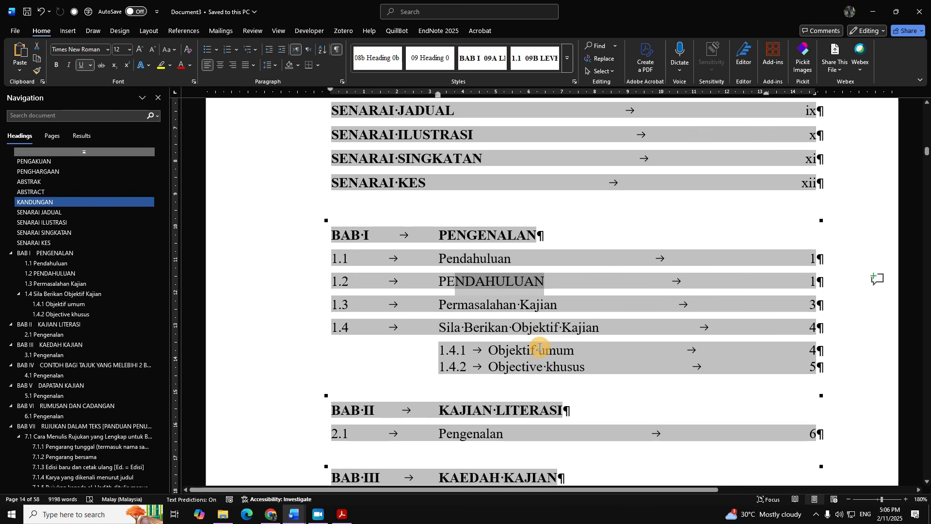
{"action": "left_click", "coordinate": [530, 305]}
Step: Examine the BAB I headings in the document body, from 1.1 Pendahuluan through 1.4.2 Objective khusus
{"action": "left_click", "coordinate": [46, 263]}
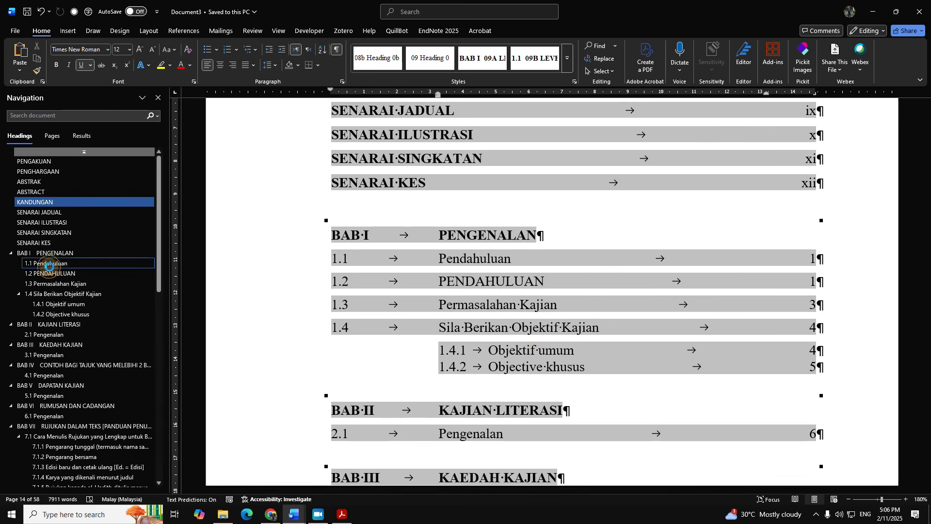
{"action": "left_click_drag", "start_coordinate": [473, 311], "coordinate": [382, 309]}
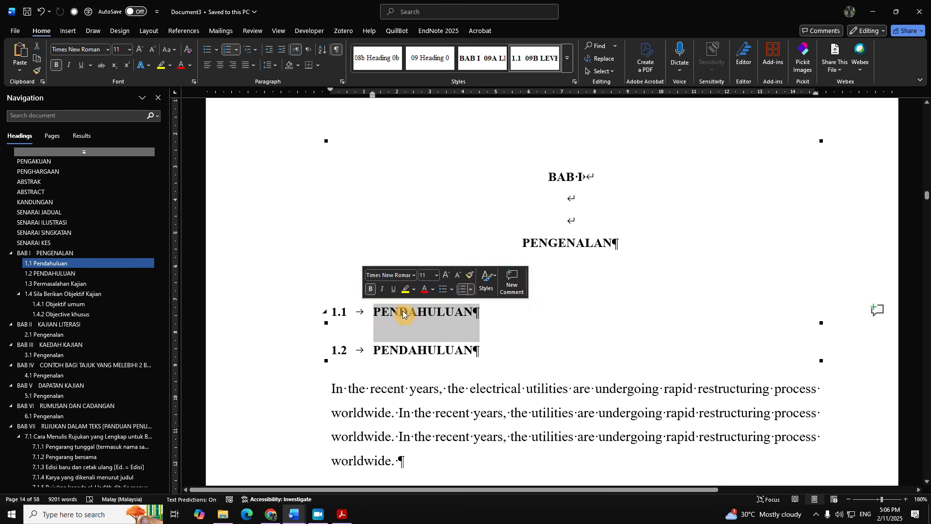
{"action": "left_click_drag", "start_coordinate": [499, 309], "coordinate": [377, 312]}
{"action": "left_click", "coordinate": [425, 316]}
{"action": "scroll", "coordinate": [425, 315], "scroll_direction": "down", "scroll_amount": 20}
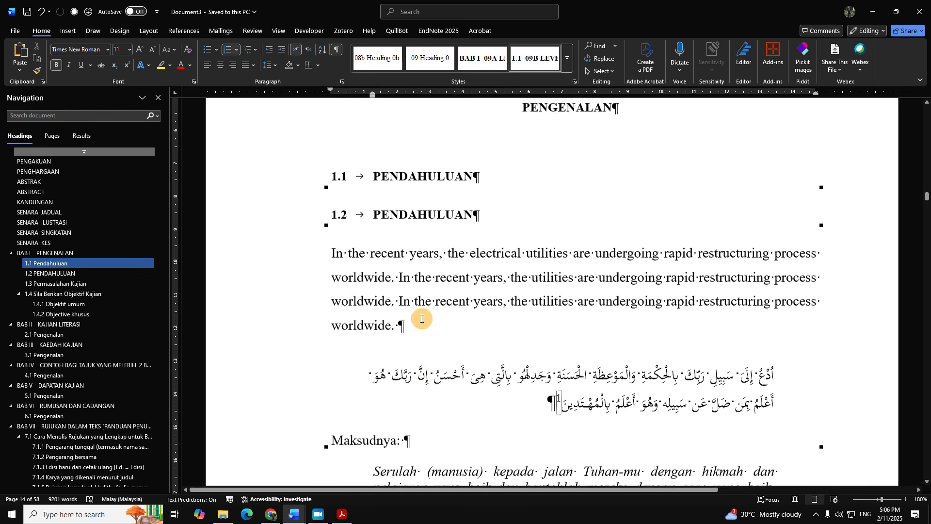
{"action": "scroll", "coordinate": [467, 298], "scroll_direction": "down", "scroll_amount": 10}
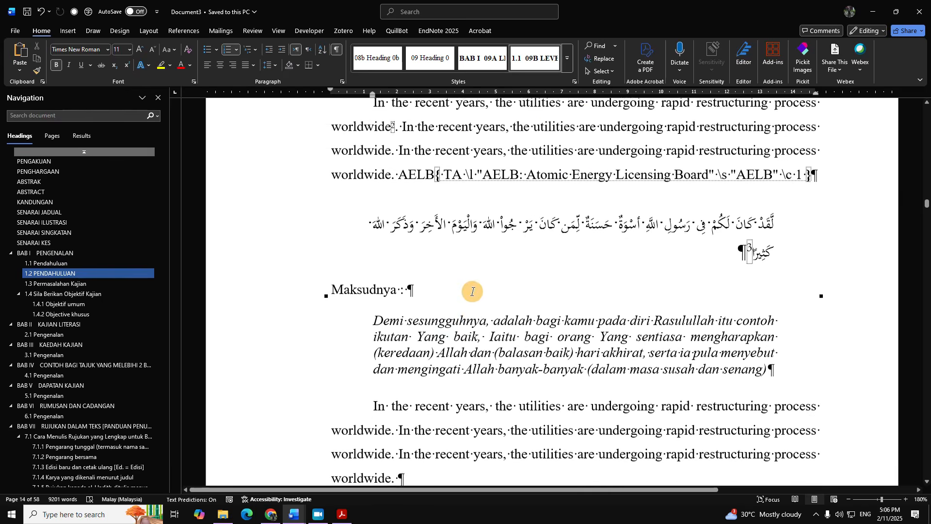
{"action": "left_click", "coordinate": [63, 306]}
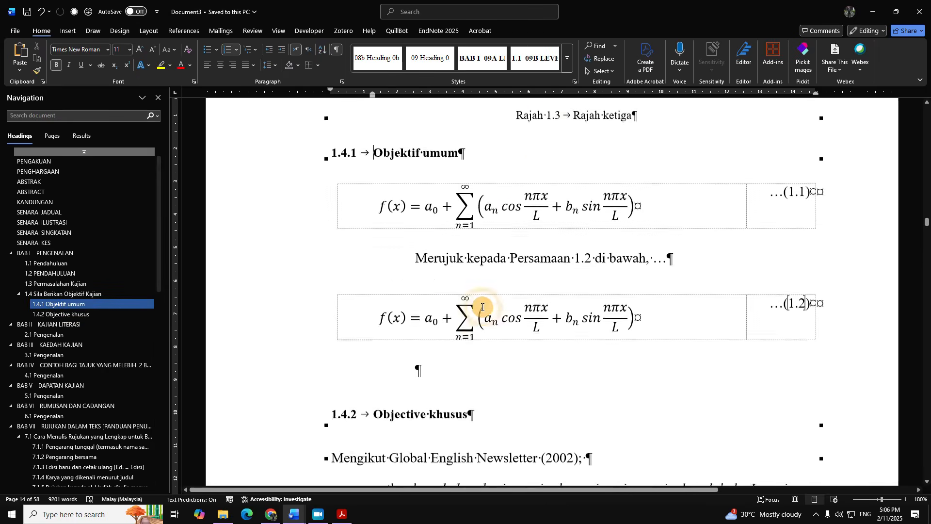
{"action": "scroll", "coordinate": [443, 272], "scroll_direction": "down", "scroll_amount": 4}
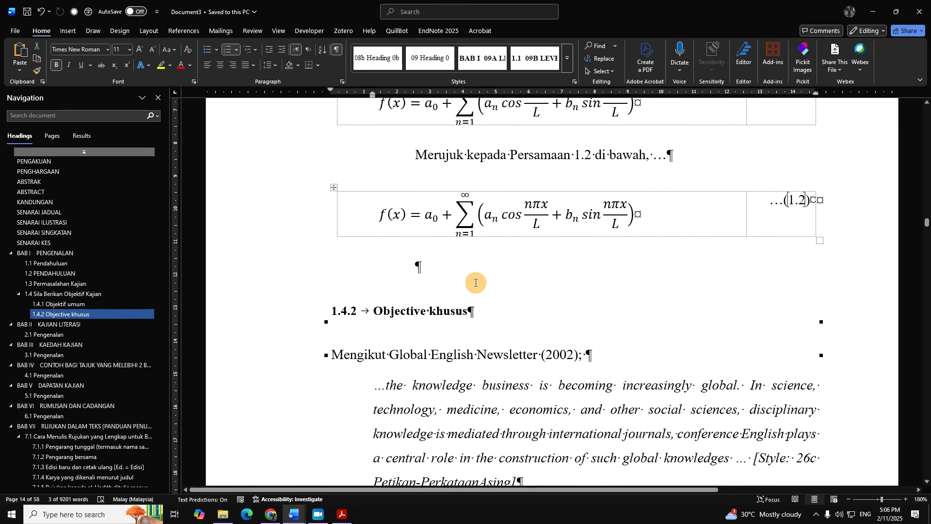
{"action": "scroll", "coordinate": [492, 302], "scroll_direction": "down", "scroll_amount": 6}
{"action": "scroll", "coordinate": [491, 302], "scroll_direction": "up", "scroll_amount": 15}
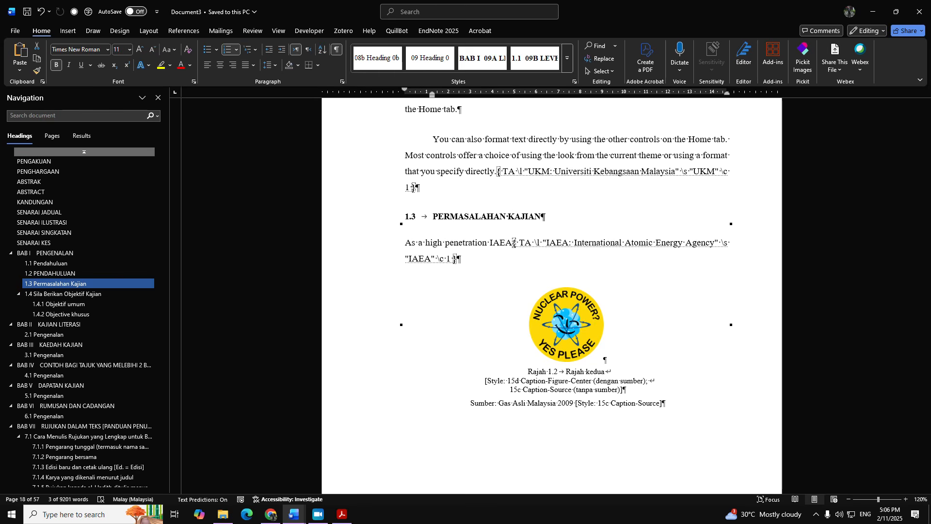
{"action": "left_click", "coordinate": [437, 266]}
{"action": "scroll", "coordinate": [500, 261], "scroll_direction": "up", "scroll_amount": 18}
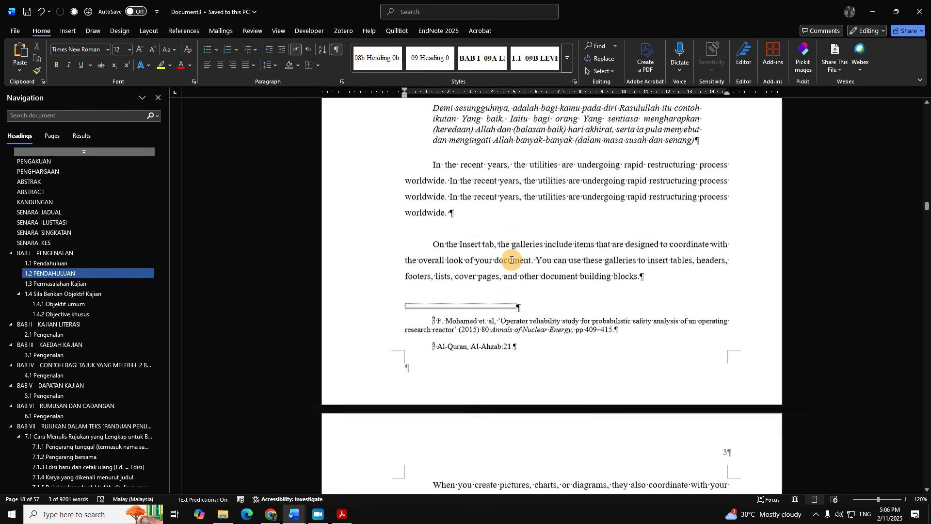
{"action": "left_click", "coordinate": [73, 294]}
{"action": "scroll", "coordinate": [559, 276], "scroll_direction": "up", "scroll_amount": 5}
{"action": "scroll", "coordinate": [559, 276], "scroll_direction": "up", "scroll_amount": 10}
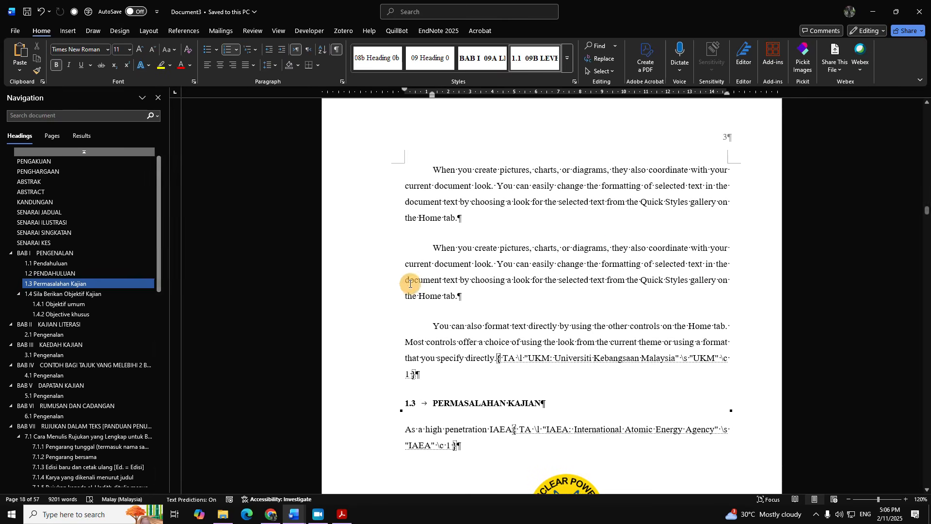
{"action": "scroll", "coordinate": [408, 264], "scroll_direction": "up", "scroll_amount": 4}
{"action": "scroll", "coordinate": [409, 264], "scroll_direction": "up", "scroll_amount": 10}
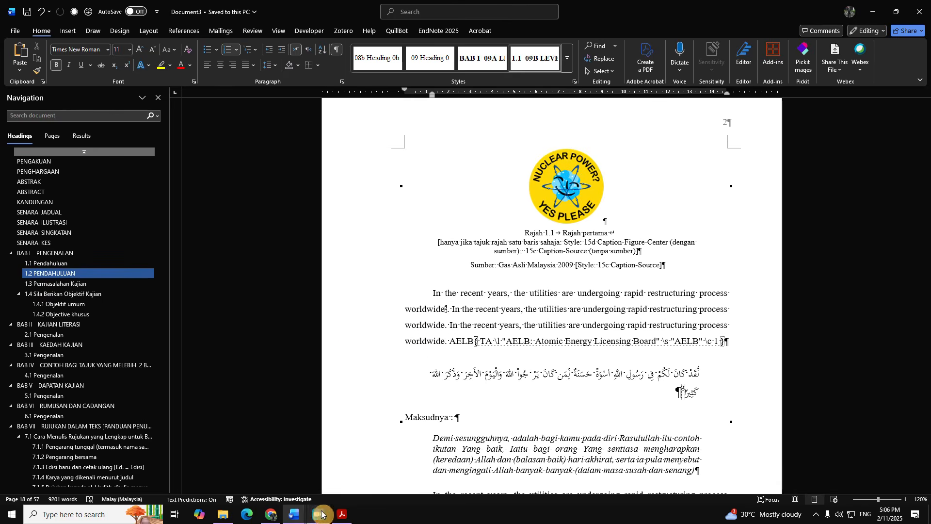
Step: Switch to Document7 and add an empty paragraph below the body text of heading 1.3.2
{"action": "mouse_move", "coordinate": [329, 497]}
{"action": "left_click", "coordinate": [397, 472]}
{"action": "scroll", "coordinate": [436, 310], "scroll_direction": "down", "scroll_amount": 5}
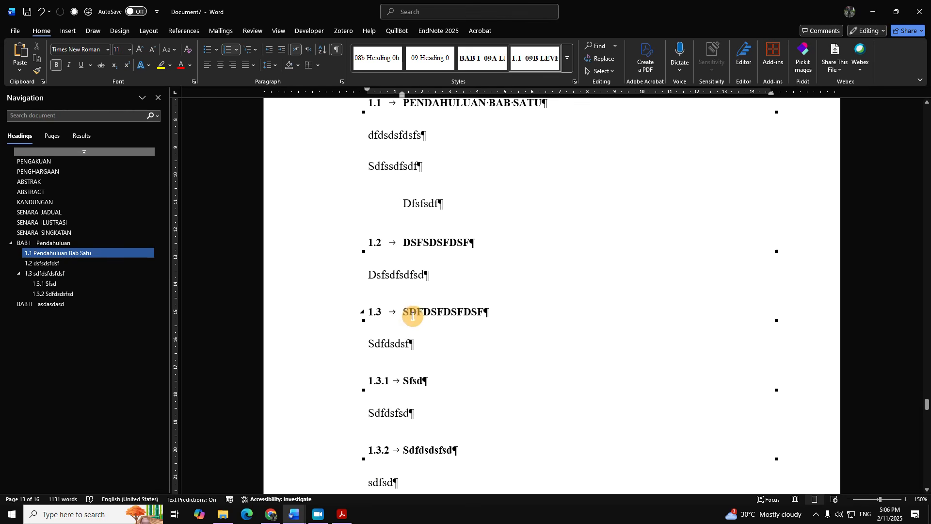
{"action": "left_click", "coordinate": [430, 264]}
{"action": "left_click", "coordinate": [566, 58]}
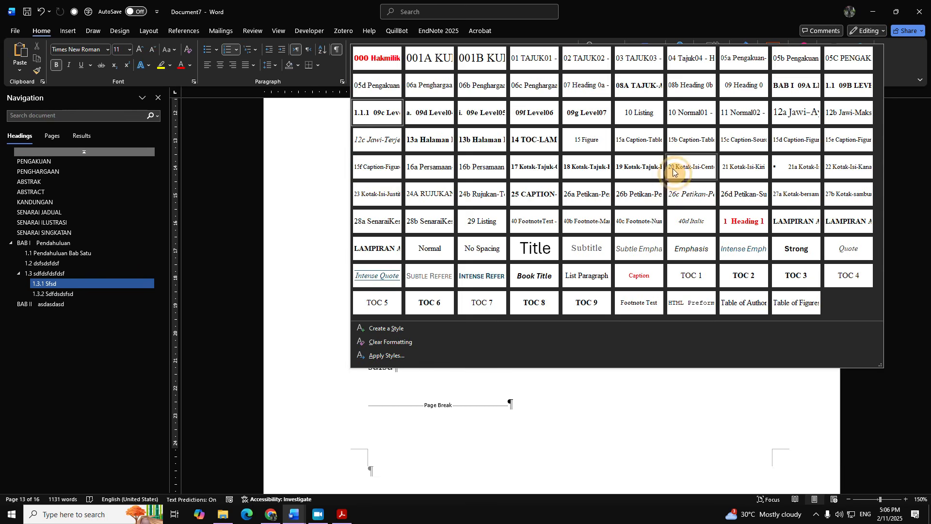
{"action": "left_click", "coordinate": [440, 276]}
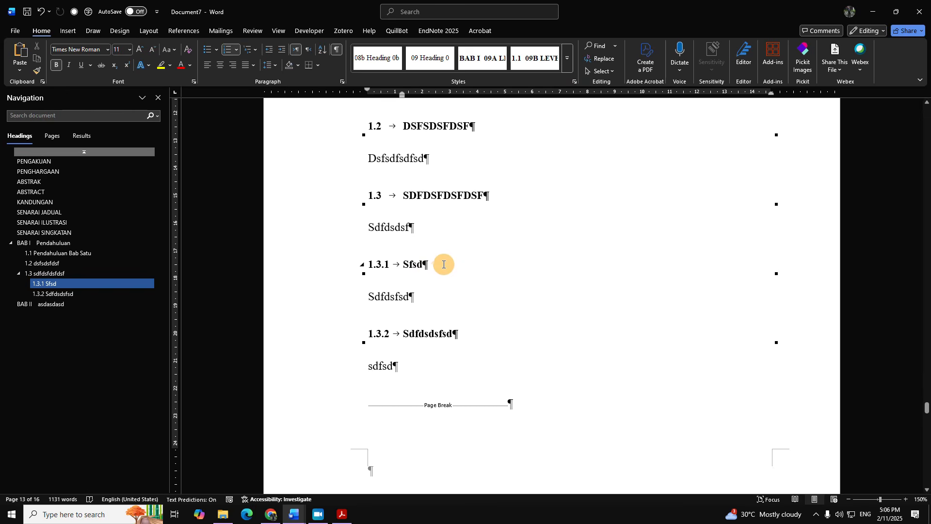
{"action": "left_click", "coordinate": [419, 361]}
{"action": "key", "text": "Return"}
{"action": "left_click", "coordinate": [378, 334]}
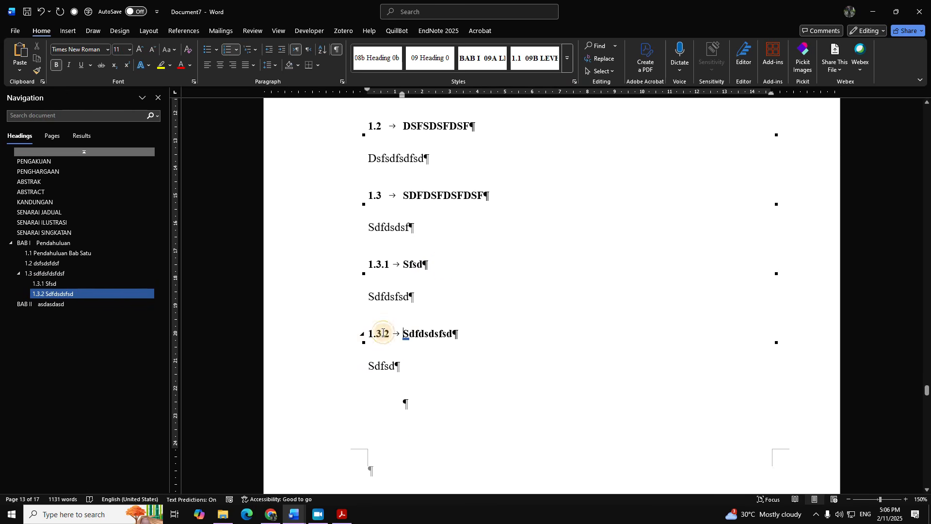
{"action": "left_click", "coordinate": [421, 413]}
Step: Examine the numbering of the heading levels in BAB I, from the chapter title down to 1.3.2
{"action": "scroll", "coordinate": [387, 220], "scroll_direction": "up", "scroll_amount": 8}
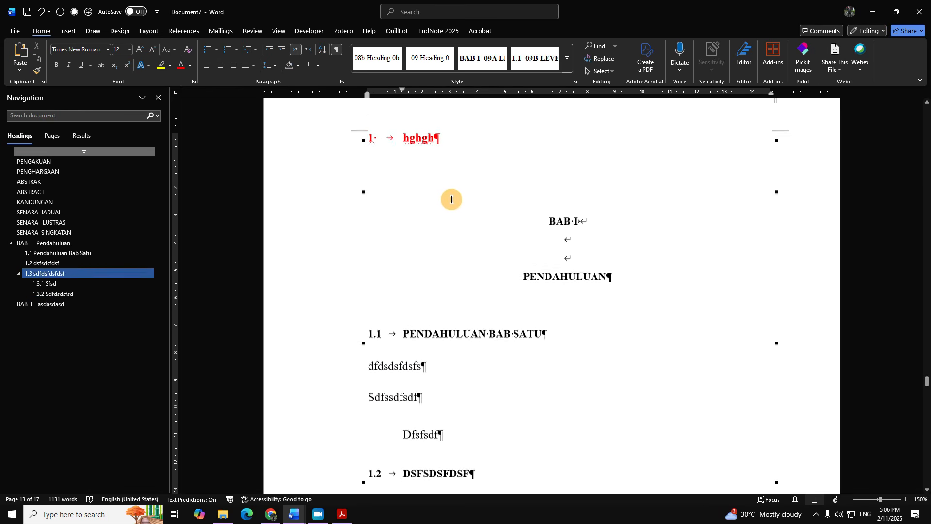
{"action": "left_click", "coordinate": [566, 278]}
{"action": "scroll", "coordinate": [475, 295], "scroll_direction": "down", "scroll_amount": 5}
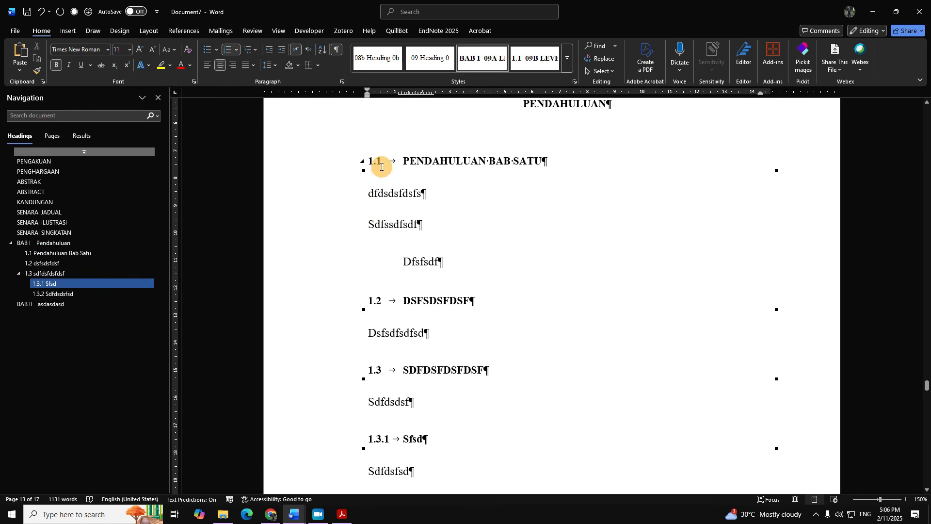
{"action": "left_click", "coordinate": [374, 162]}
{"action": "scroll", "coordinate": [378, 194], "scroll_direction": "down", "scroll_amount": 1}
{"action": "scroll", "coordinate": [381, 252], "scroll_direction": "down", "scroll_amount": 3}
{"action": "left_click", "coordinate": [382, 267]}
{"action": "scroll", "coordinate": [402, 291], "scroll_direction": "down", "scroll_amount": 3}
{"action": "left_click", "coordinate": [415, 229]}
{"action": "scroll", "coordinate": [418, 243], "scroll_direction": "up", "scroll_amount": 2}
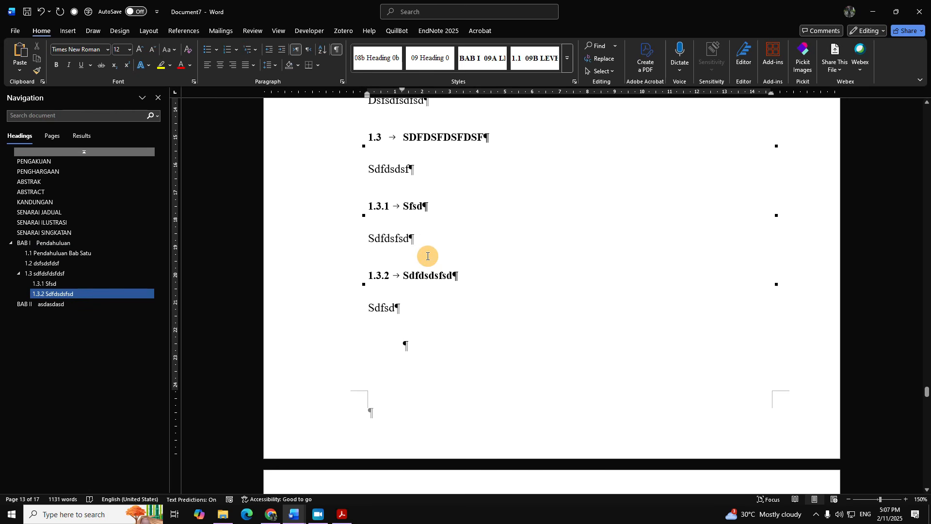
{"action": "left_click", "coordinate": [386, 285]}
{"action": "left_click", "coordinate": [380, 278]}
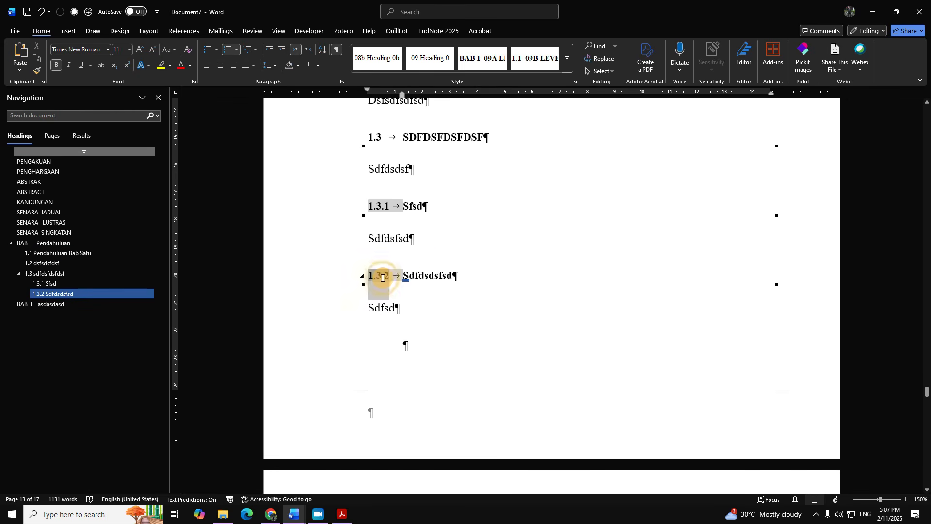
Step: Add a 09d Level04 heading "Fdfdfds" in the empty paragraph below 1.3.2's text, followed by body paragraphs "Dfdsfsd" and "Sdfsfds"
{"action": "left_click", "coordinate": [405, 346]}
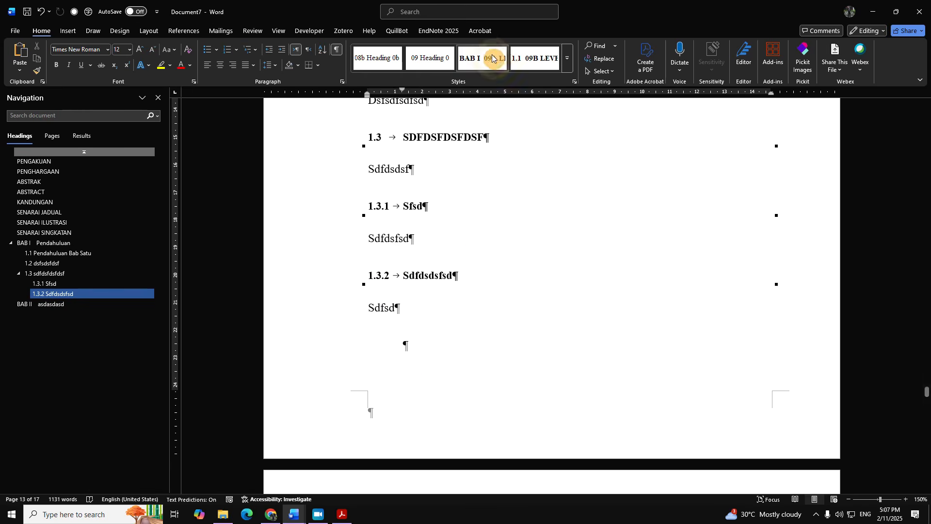
{"action": "left_click", "coordinate": [568, 59]}
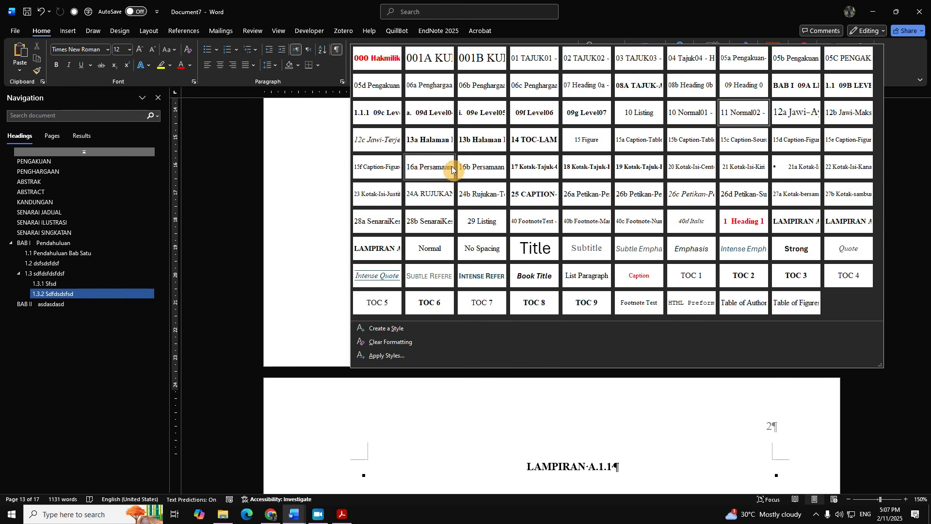
{"action": "left_click", "coordinate": [434, 112]}
{"action": "type", "text": "fdfdfds"}
{"action": "key", "text": "Return"}
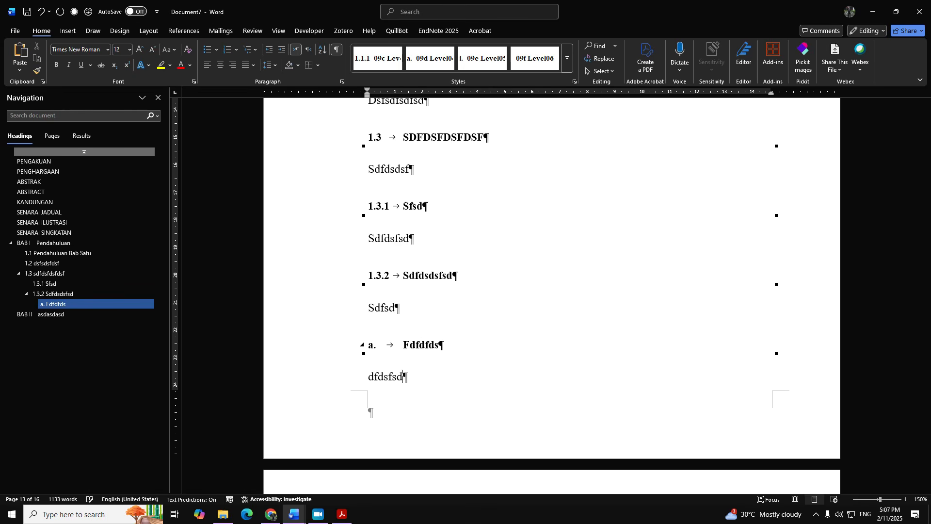
{"action": "scroll", "coordinate": [403, 374], "scroll_direction": "down", "scroll_amount": 2}
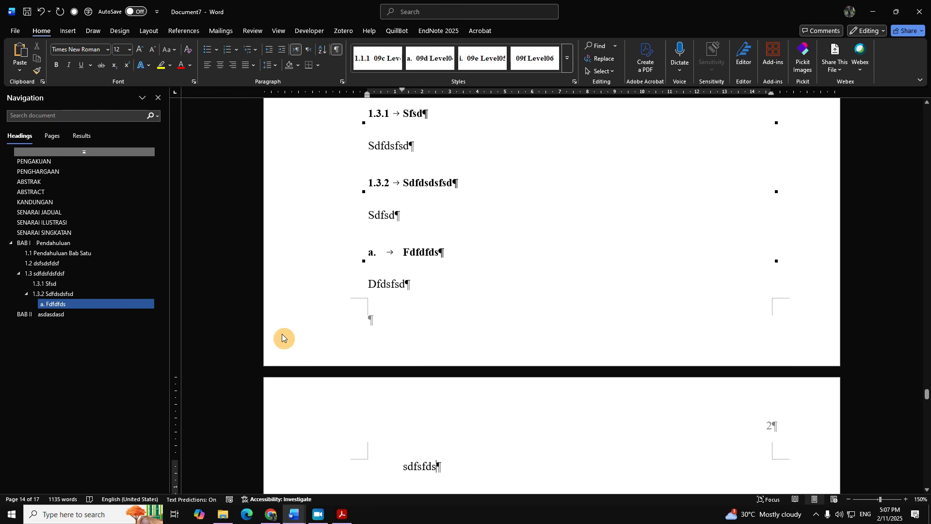
Step: Add a paragraph "sdfs" below "Sdfsfds", apply the 09e Level05 heading style to it, and enter "dsfds" and "sdfsdf" as body text
{"action": "scroll", "coordinate": [284, 338], "scroll_direction": "down", "scroll_amount": 5}
{"action": "left_click", "coordinate": [403, 269]}
{"action": "type", "text": "sdfs"}
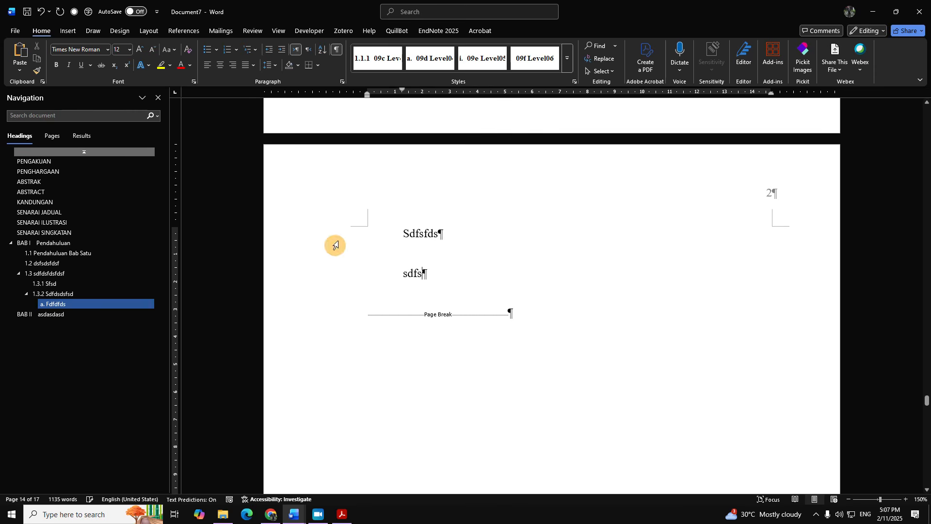
{"action": "left_click", "coordinate": [483, 58]}
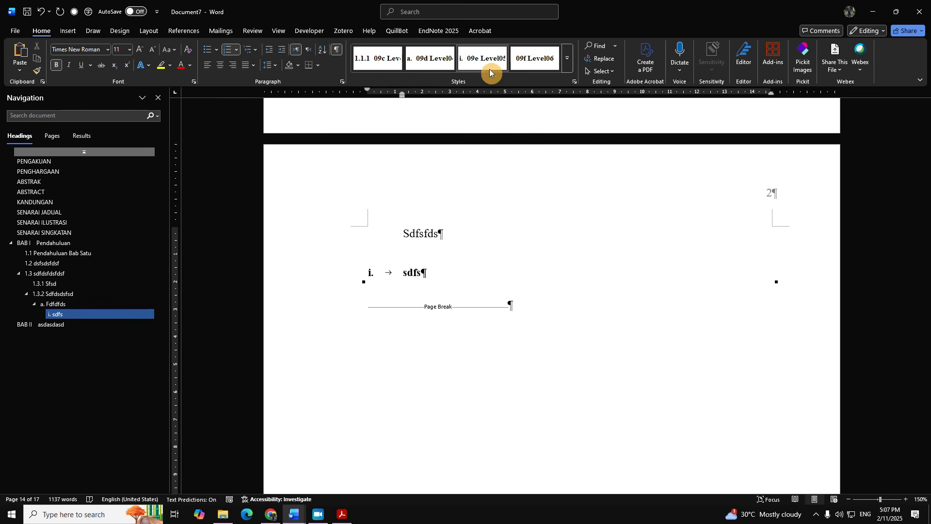
{"action": "key", "text": "Return"}
{"action": "type", "text": "dsfds"}
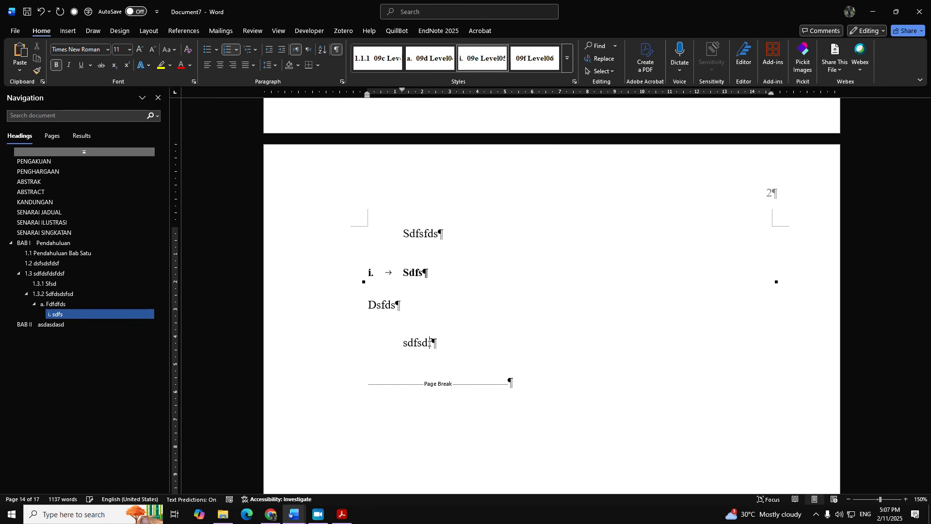
{"action": "scroll", "coordinate": [498, 260], "scroll_direction": "up", "scroll_amount": 10}
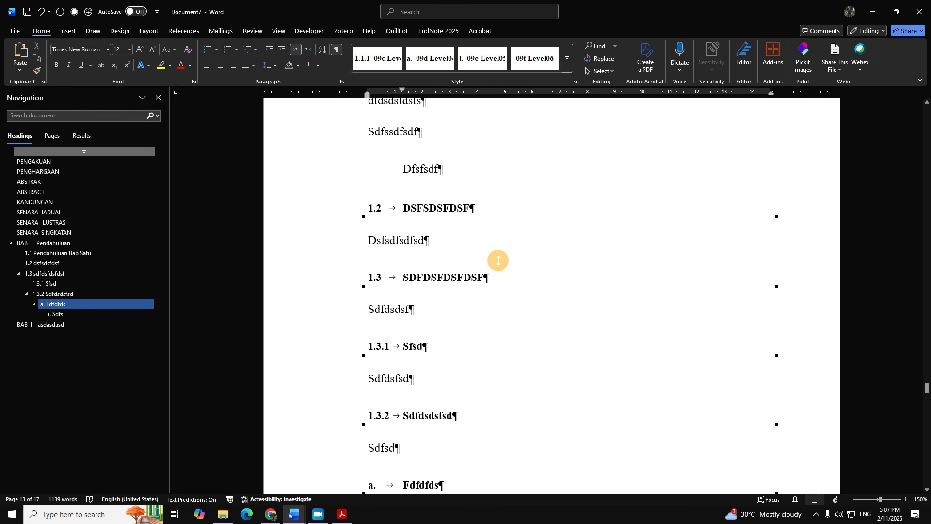
{"action": "scroll", "coordinate": [495, 264], "scroll_direction": "down", "scroll_amount": 7}
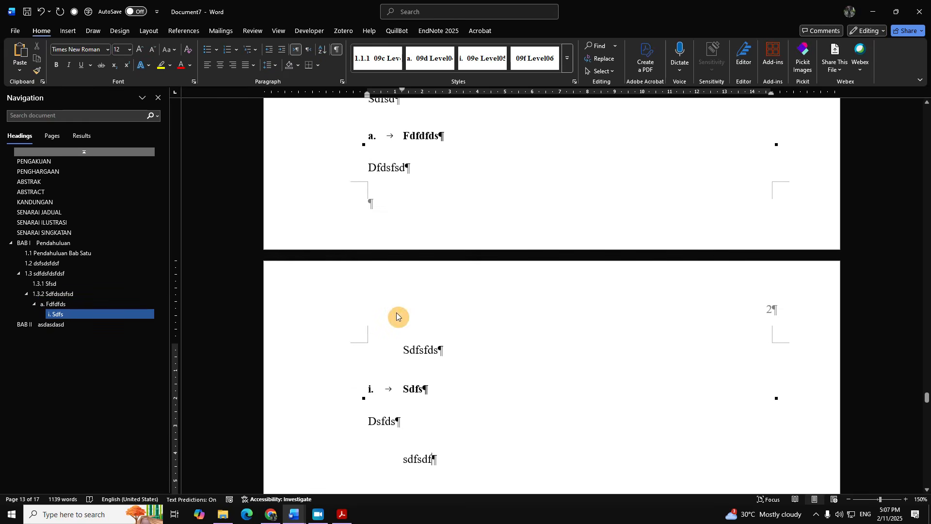
Step: Review the heading hierarchy of BAB I, from the chapter title down to the fifth-level heading
{"action": "scroll", "coordinate": [393, 305], "scroll_direction": "down", "scroll_amount": 3}
{"action": "scroll", "coordinate": [495, 310], "scroll_direction": "up", "scroll_amount": 8}
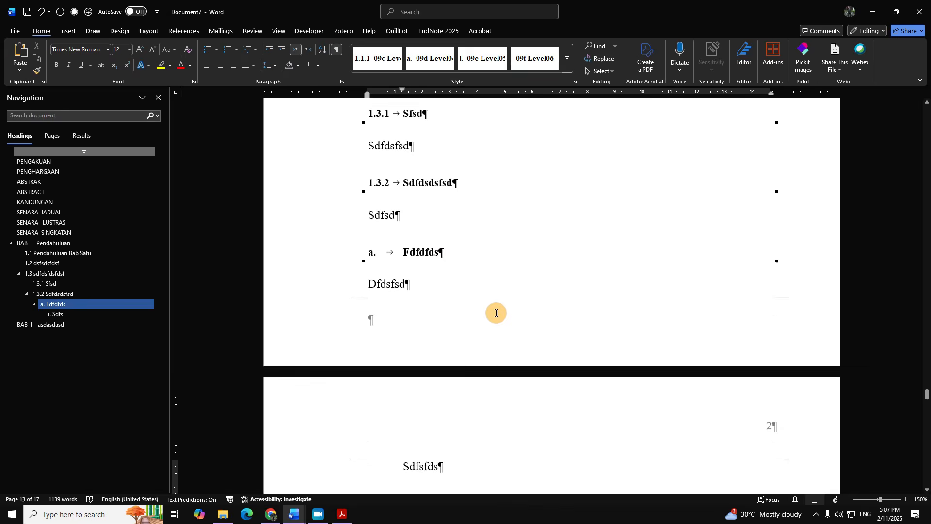
{"action": "scroll", "coordinate": [494, 318], "scroll_direction": "down", "scroll_amount": 5, "text": "ctrl"}
{"action": "scroll", "coordinate": [494, 318], "scroll_direction": "up", "scroll_amount": 10}
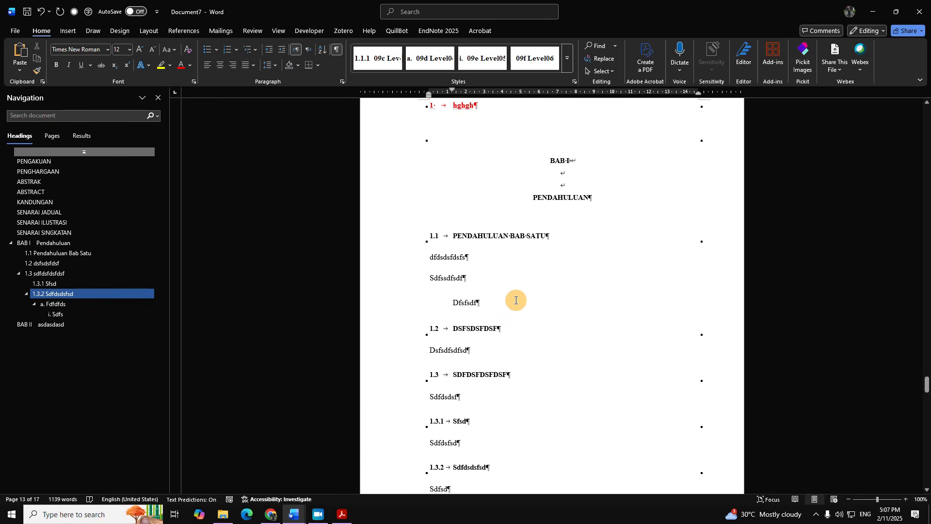
{"action": "scroll", "coordinate": [513, 320], "scroll_direction": "down", "scroll_amount": 8}
{"action": "scroll", "coordinate": [517, 307], "scroll_direction": "up", "scroll_amount": 6}
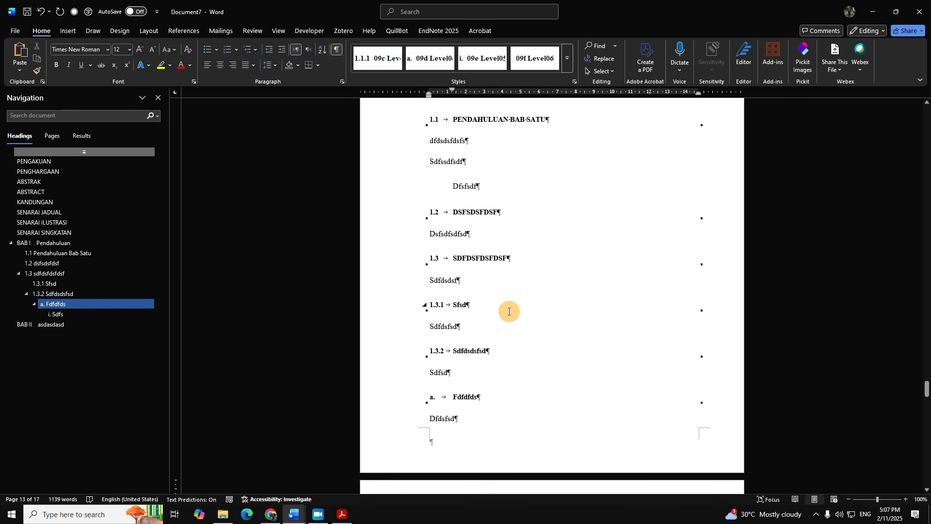
{"action": "scroll", "coordinate": [522, 305], "scroll_direction": "up", "scroll_amount": 6}
{"action": "scroll", "coordinate": [557, 305], "scroll_direction": "down", "scroll_amount": 6}
{"action": "scroll", "coordinate": [582, 315], "scroll_direction": "up", "scroll_amount": 6}
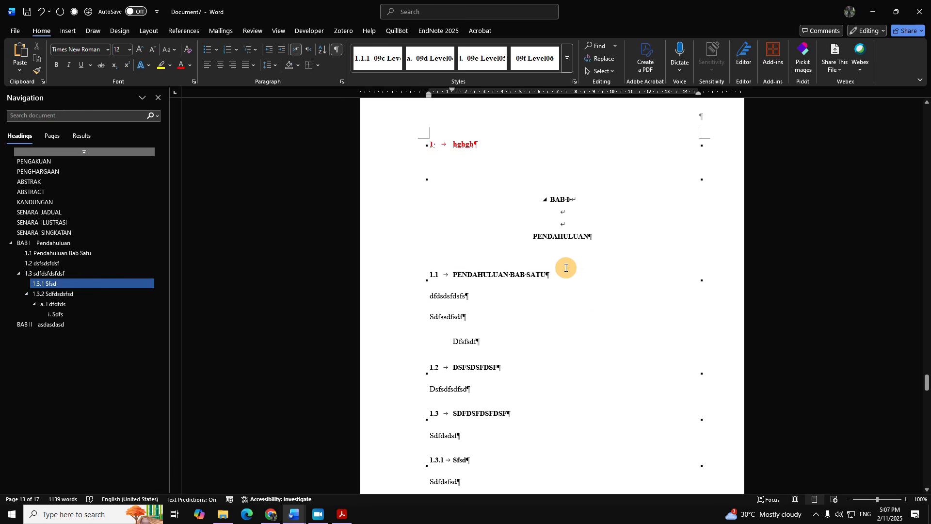
Step: View the template's full set of styles, and return to the sublevel headings under 1.3
{"action": "left_click", "coordinate": [567, 59]}
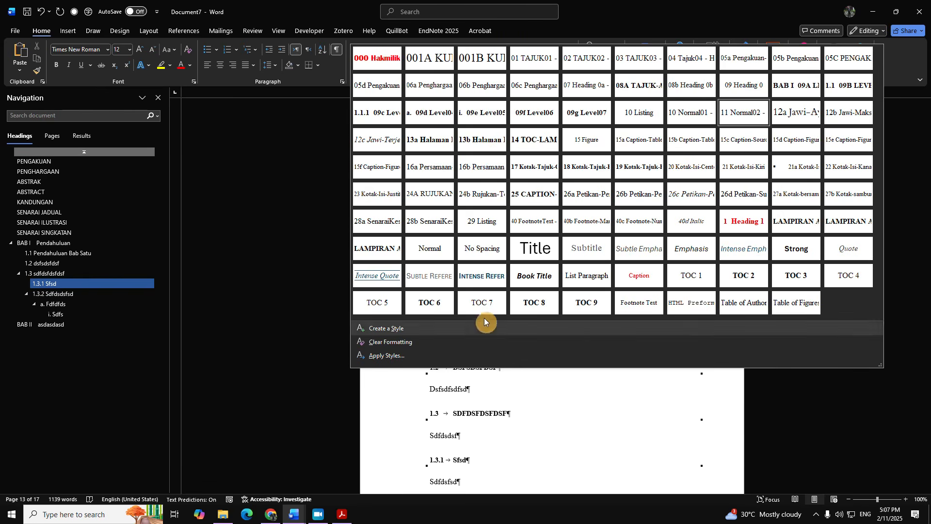
{"action": "left_click", "coordinate": [573, 442]}
{"action": "scroll", "coordinate": [543, 403], "scroll_direction": "down", "scroll_amount": 1}
{"action": "scroll", "coordinate": [552, 388], "scroll_direction": "down", "scroll_amount": 6}
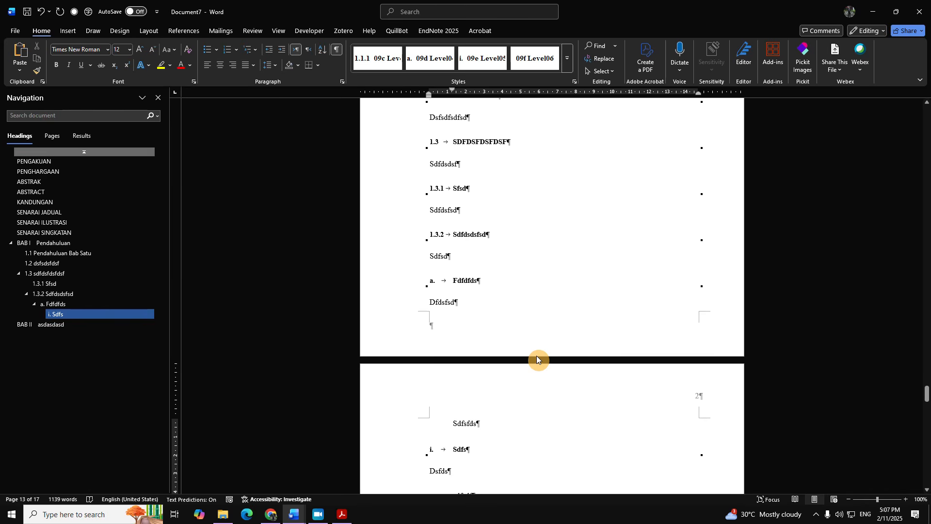
Step: Switch to Document3, open the cover page header containing the thesis title, and view the available styles
{"action": "mouse_move", "coordinate": [293, 514]}
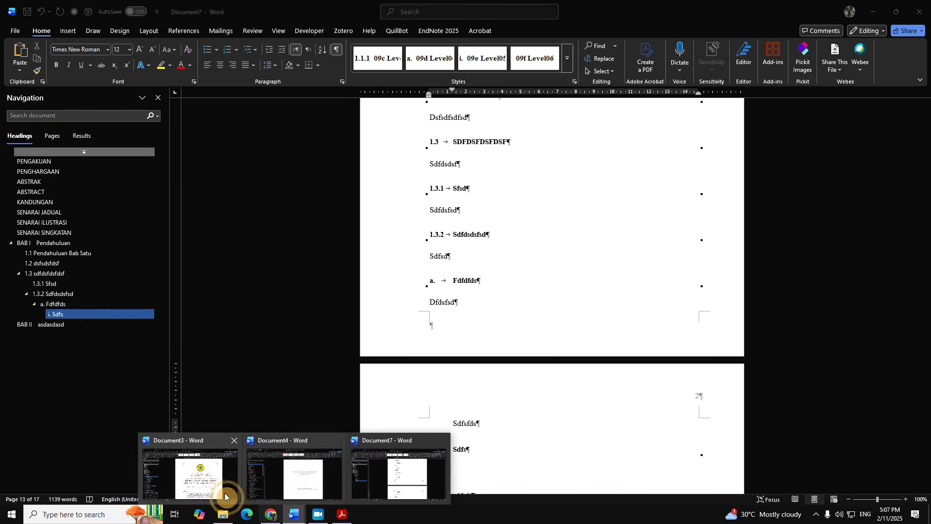
{"action": "left_click", "coordinate": [190, 478]}
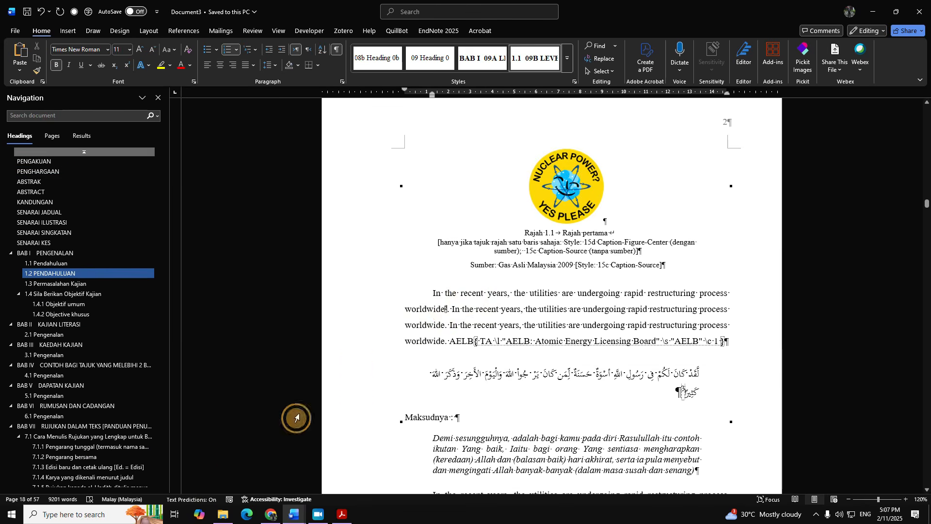
{"action": "left_click", "coordinate": [58, 162]}
{"action": "scroll", "coordinate": [430, 160], "scroll_direction": "up", "scroll_amount": 15}
{"action": "scroll", "coordinate": [549, 217], "scroll_direction": "down", "scroll_amount": 5}
{"action": "double_click", "coordinate": [560, 212]}
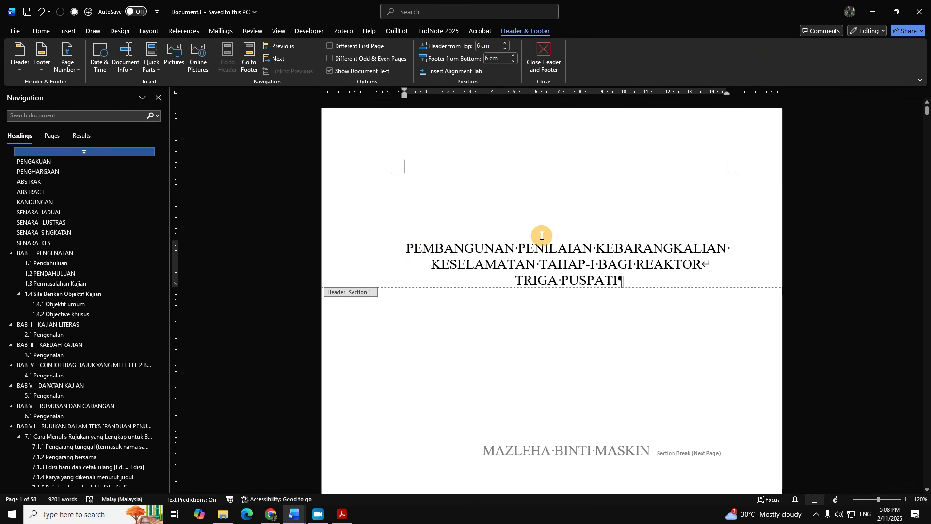
{"action": "left_click", "coordinate": [42, 31]}
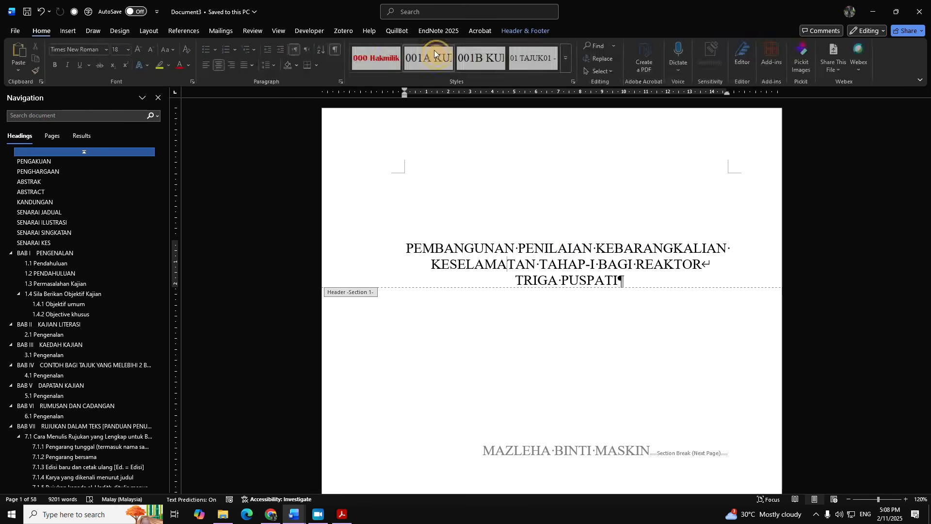
{"action": "left_click", "coordinate": [567, 58]}
{"action": "left_click", "coordinate": [569, 34]}
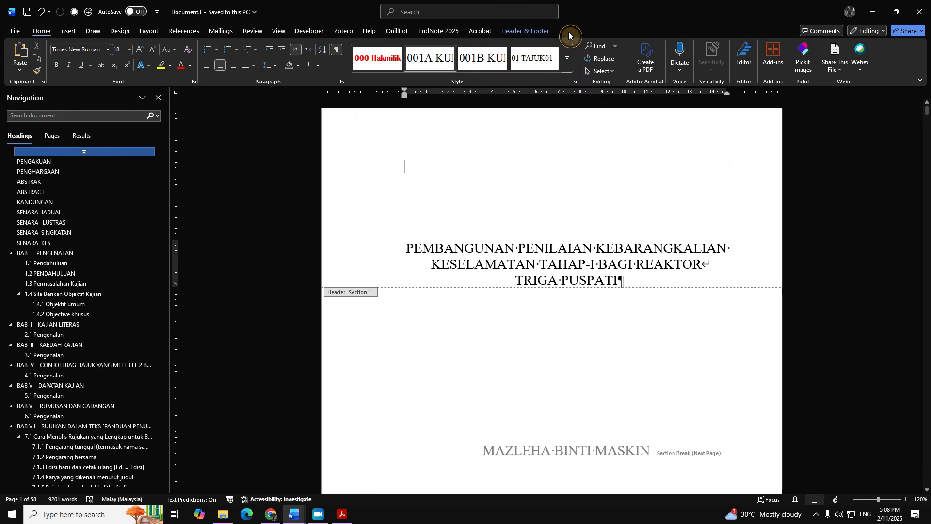
Step: Show the complete Styles list and check the styles of the cover page's title, author name and university footer
{"action": "left_click", "coordinate": [573, 82]}
{"action": "left_click", "coordinate": [574, 81]}
{"action": "left_click", "coordinate": [574, 79]}
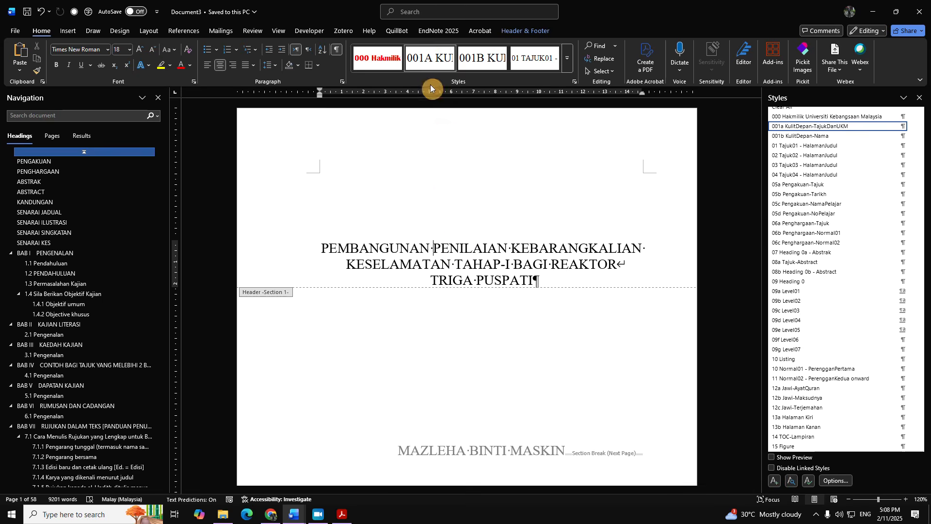
{"action": "scroll", "coordinate": [490, 349], "scroll_direction": "down", "scroll_amount": 3}
{"action": "double_click", "coordinate": [487, 344]}
{"action": "left_click", "coordinate": [805, 137]}
{"action": "scroll", "coordinate": [499, 394], "scroll_direction": "down", "scroll_amount": 3}
{"action": "double_click", "coordinate": [512, 354]}
{"action": "left_click", "coordinate": [807, 127]}
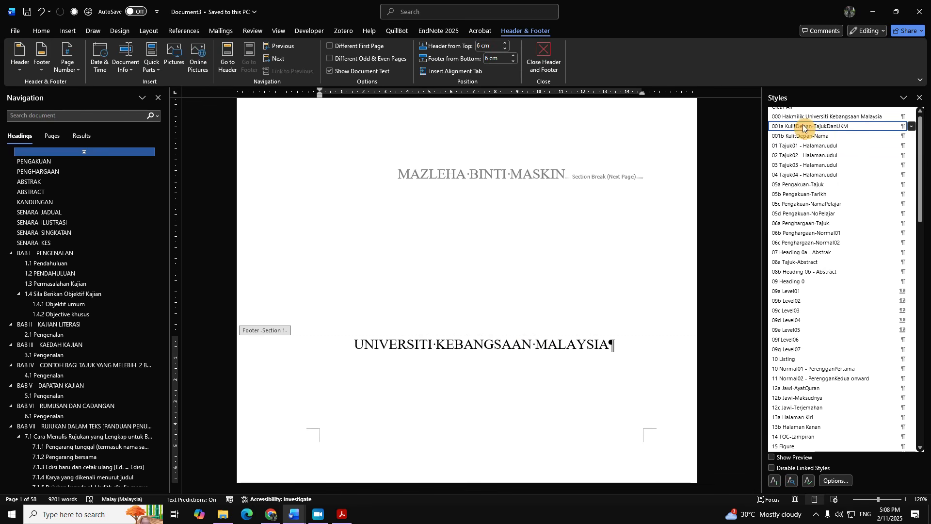
{"action": "double_click", "coordinate": [559, 290]}
Step: Check the styles of the title page's thesis title, author name, degree statement and faculty footer
{"action": "scroll", "coordinate": [535, 310], "scroll_direction": "down", "scroll_amount": 12}
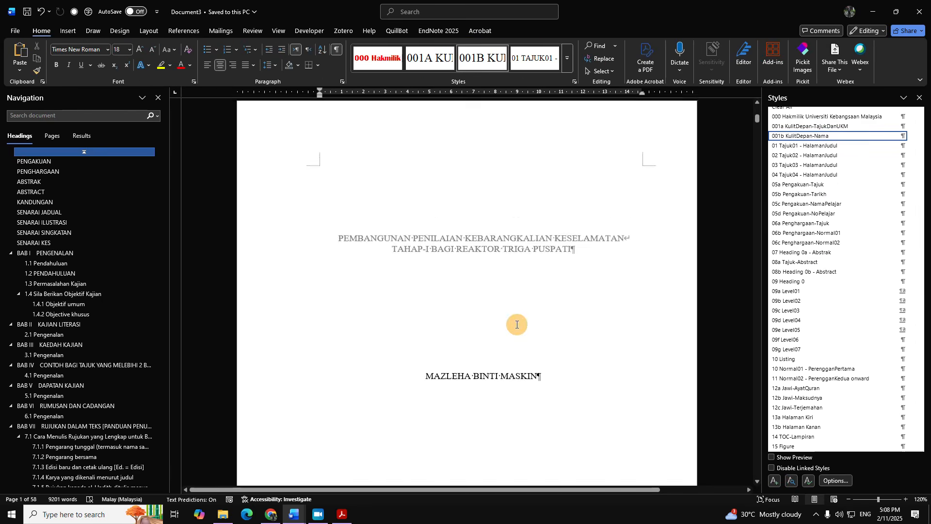
{"action": "scroll", "coordinate": [486, 135], "scroll_direction": "up", "scroll_amount": 4}
{"action": "left_click", "coordinate": [491, 265]}
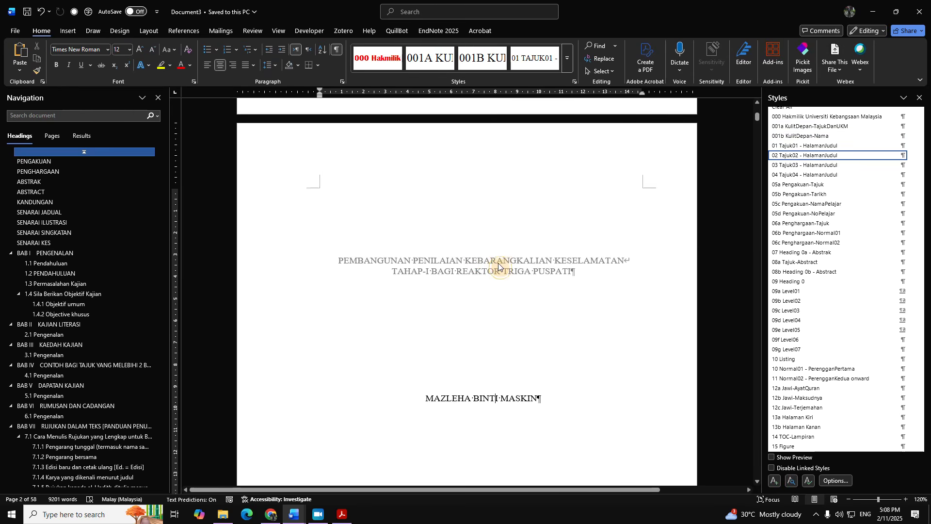
{"action": "double_click", "coordinate": [499, 263]}
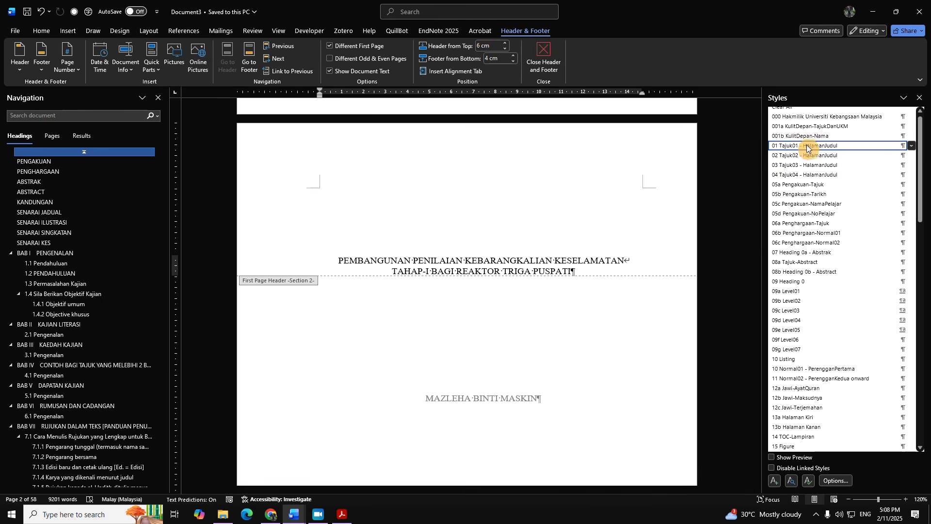
{"action": "scroll", "coordinate": [513, 347], "scroll_direction": "down", "scroll_amount": 3}
{"action": "double_click", "coordinate": [501, 289]}
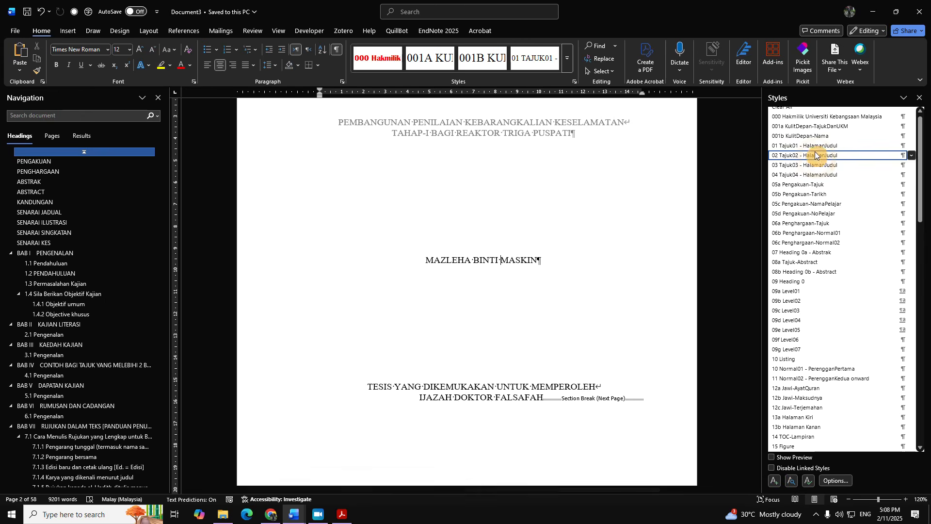
{"action": "left_click", "coordinate": [447, 391]}
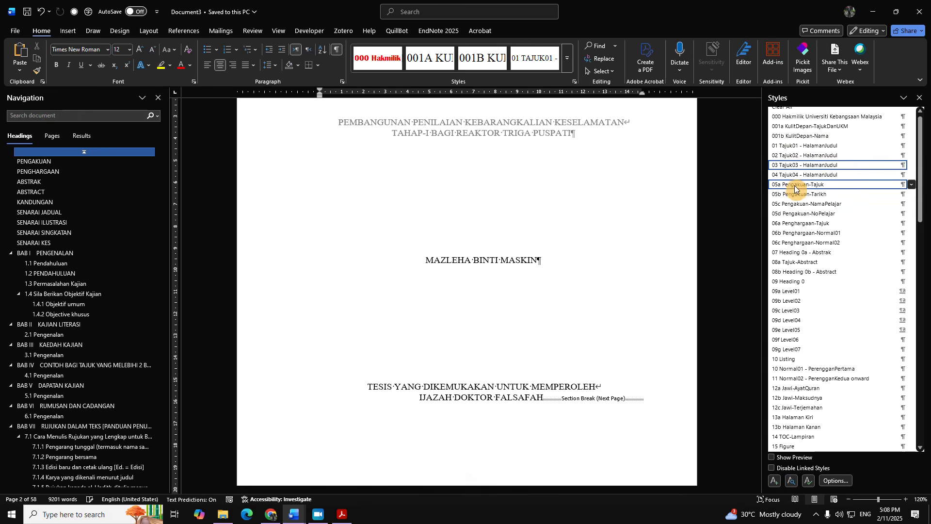
{"action": "scroll", "coordinate": [502, 339], "scroll_direction": "down", "scroll_amount": 5}
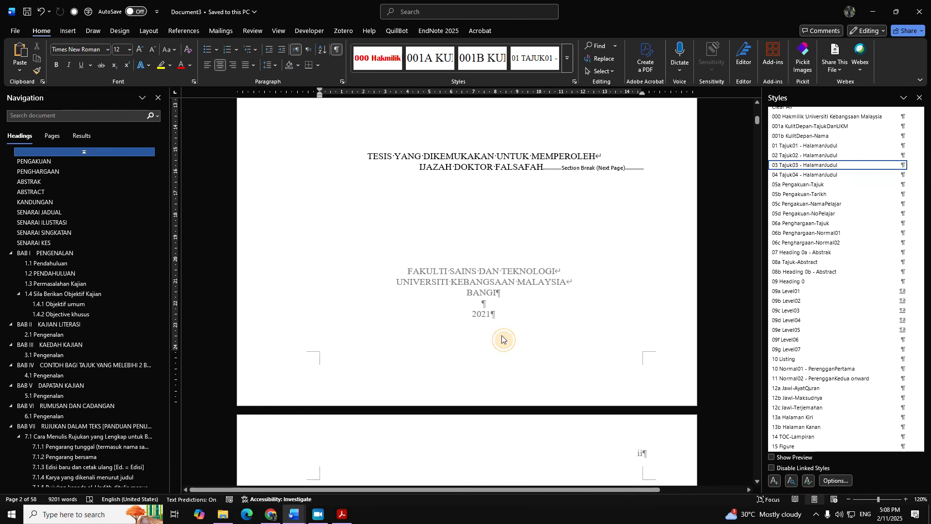
{"action": "double_click", "coordinate": [511, 295]}
{"action": "left_click", "coordinate": [805, 174]}
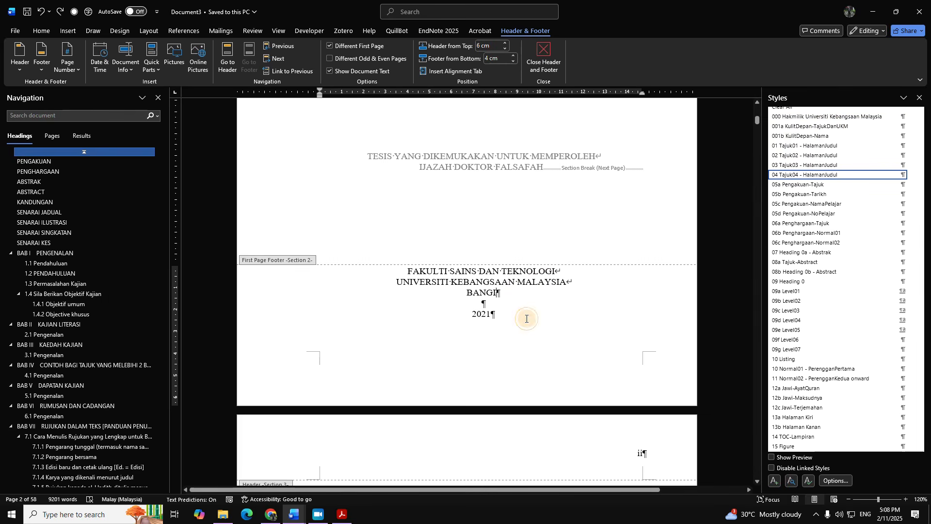
Step: Check the styles of the PENGAKUAN page's heading, declaration paragraph, date, student name and student number
{"action": "scroll", "coordinate": [521, 300], "scroll_direction": "down", "scroll_amount": 5}
{"action": "double_click", "coordinate": [537, 260]}
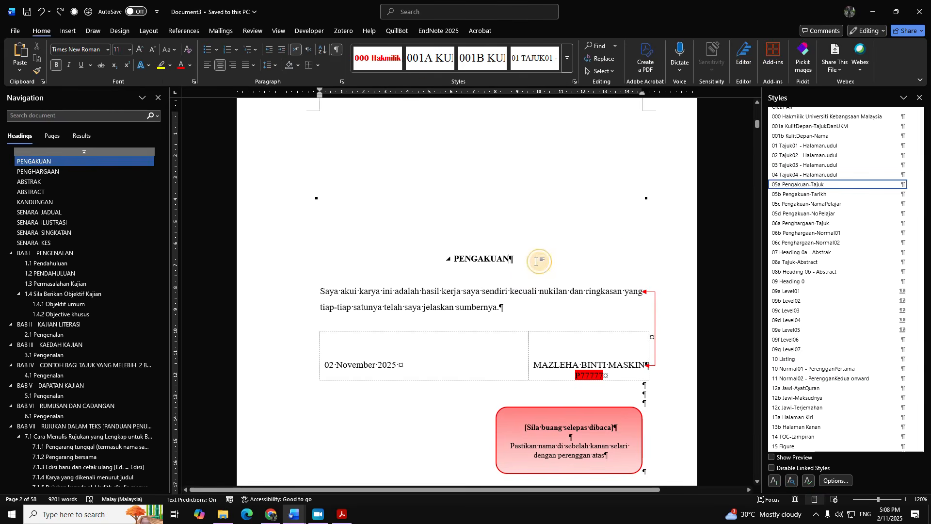
{"action": "left_click", "coordinate": [503, 307]}
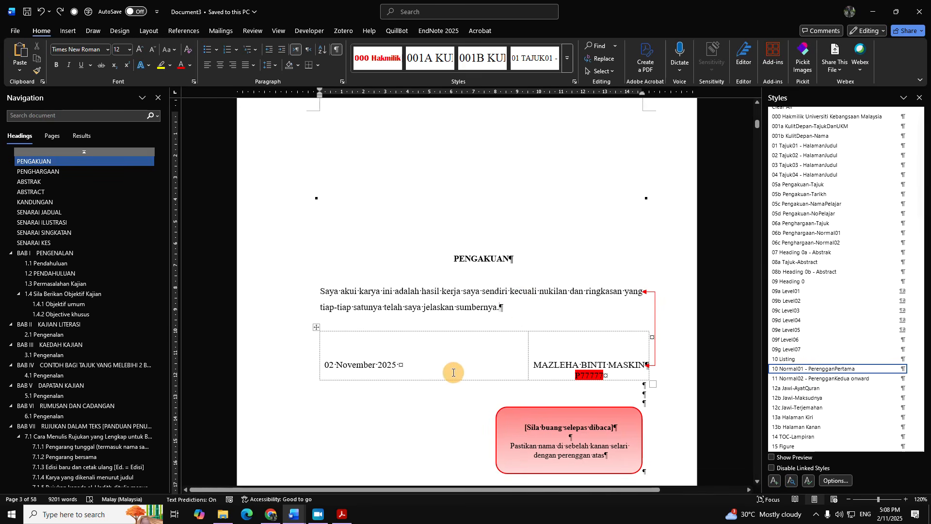
{"action": "left_click", "coordinate": [429, 370]}
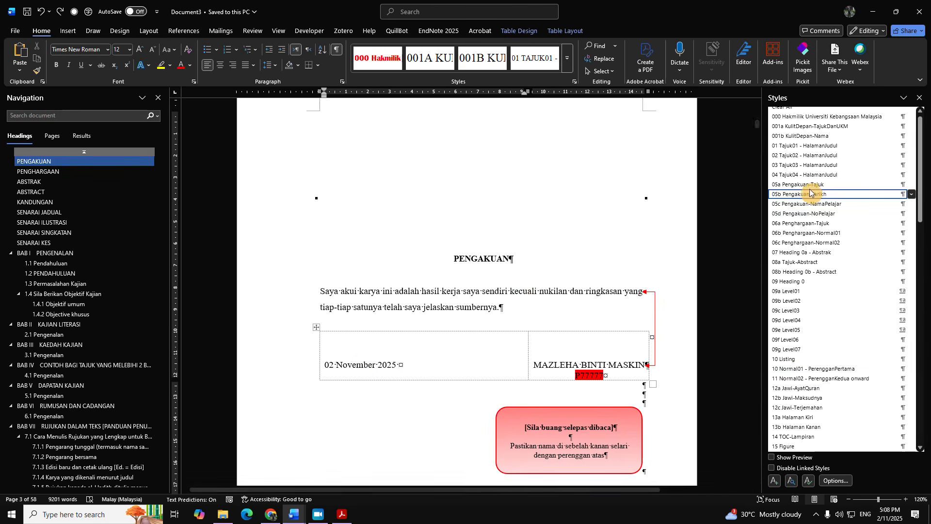
{"action": "left_click", "coordinate": [614, 365]}
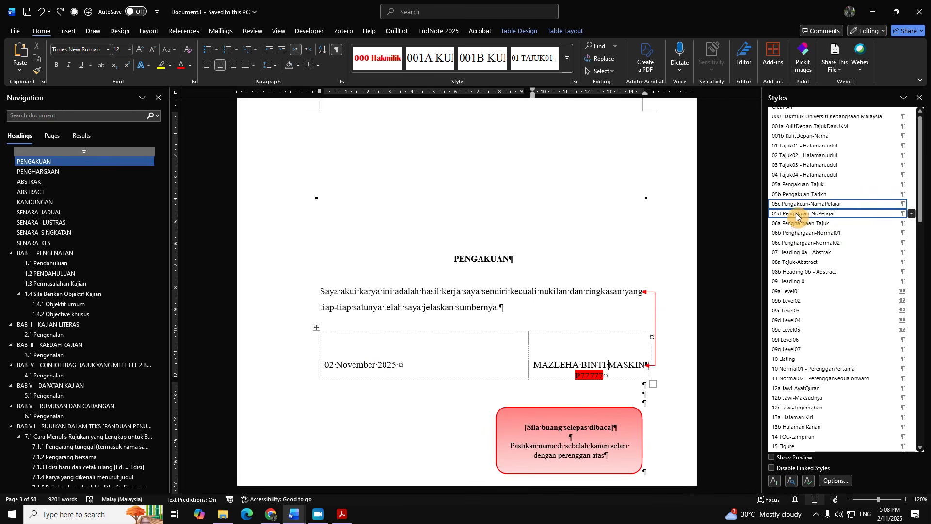
{"action": "left_click", "coordinate": [618, 373]}
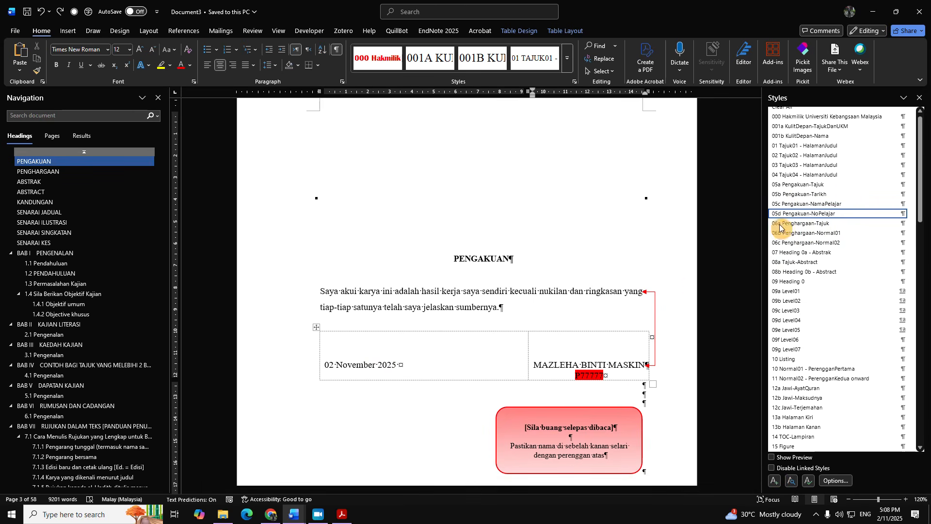
{"action": "left_click_drag", "start_coordinate": [670, 406], "coordinate": [426, 247]}
{"action": "left_click", "coordinate": [553, 321]}
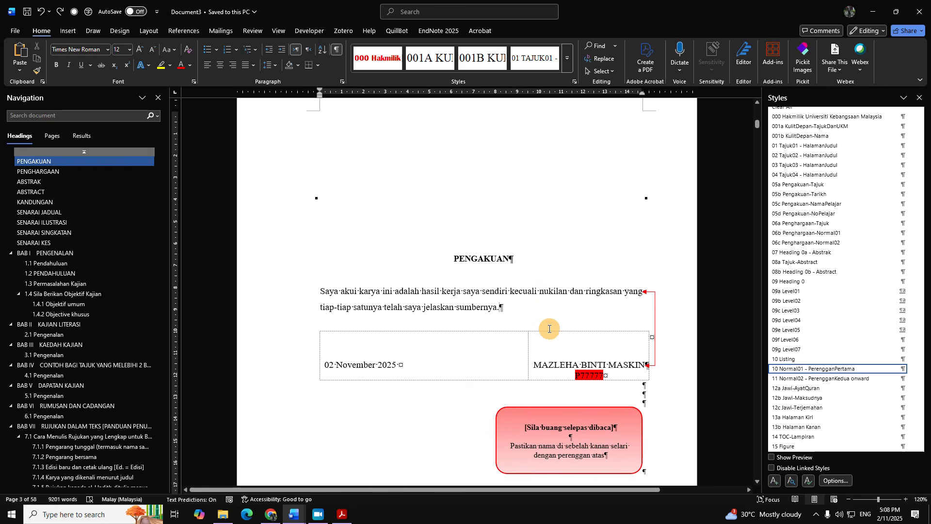
Step: Check the styles of the PENGHARGAAN page's heading, first paragraph and numbered list, and look over the ABSTRAK page
{"action": "scroll", "coordinate": [551, 328], "scroll_direction": "down", "scroll_amount": 8}
{"action": "left_click", "coordinate": [517, 350]}
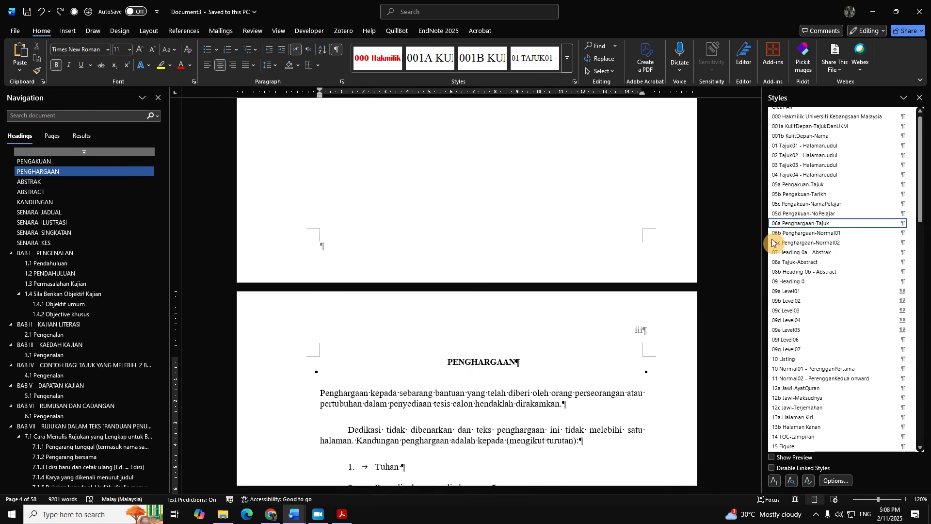
{"action": "scroll", "coordinate": [499, 233], "scroll_direction": "down", "scroll_amount": 3}
{"action": "left_click", "coordinate": [468, 211]}
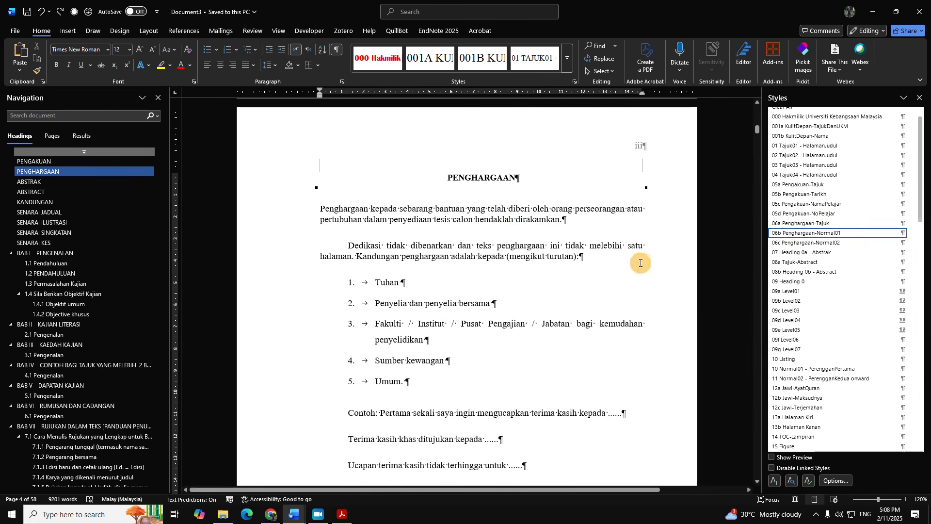
{"action": "left_click", "coordinate": [427, 305]}
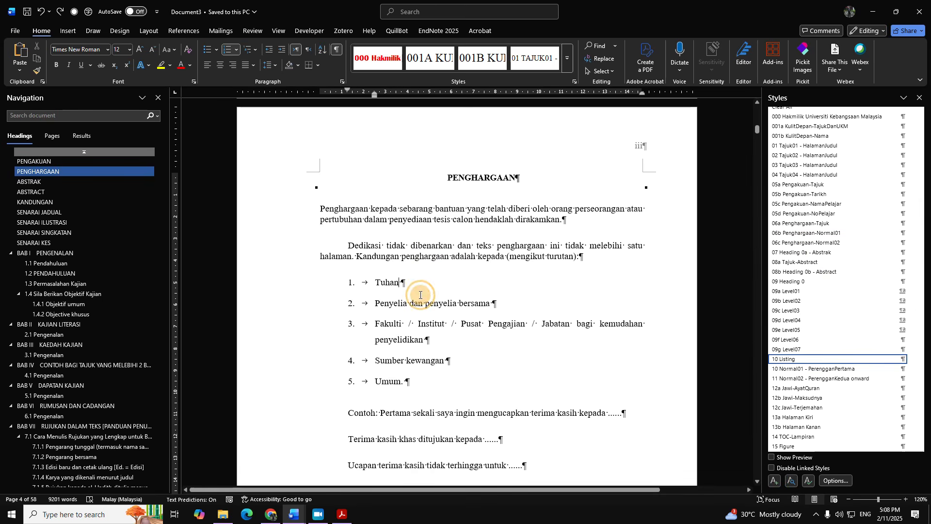
{"action": "scroll", "coordinate": [431, 296], "scroll_direction": "down", "scroll_amount": 10}
{"action": "scroll", "coordinate": [488, 304], "scroll_direction": "down", "scroll_amount": 6}
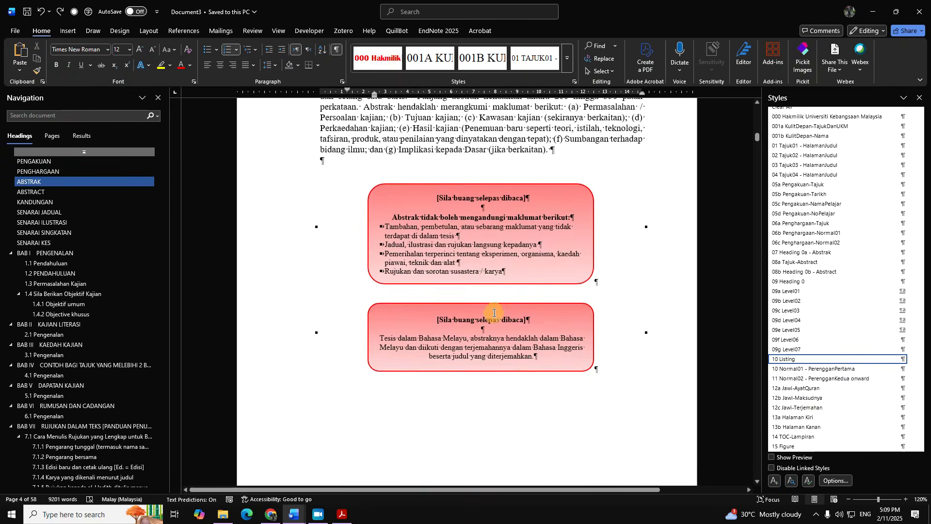
Step: Return to the PENGHARGAAN heading and locate its style among the template's styles
{"action": "scroll", "coordinate": [495, 305], "scroll_direction": "up", "scroll_amount": 12}
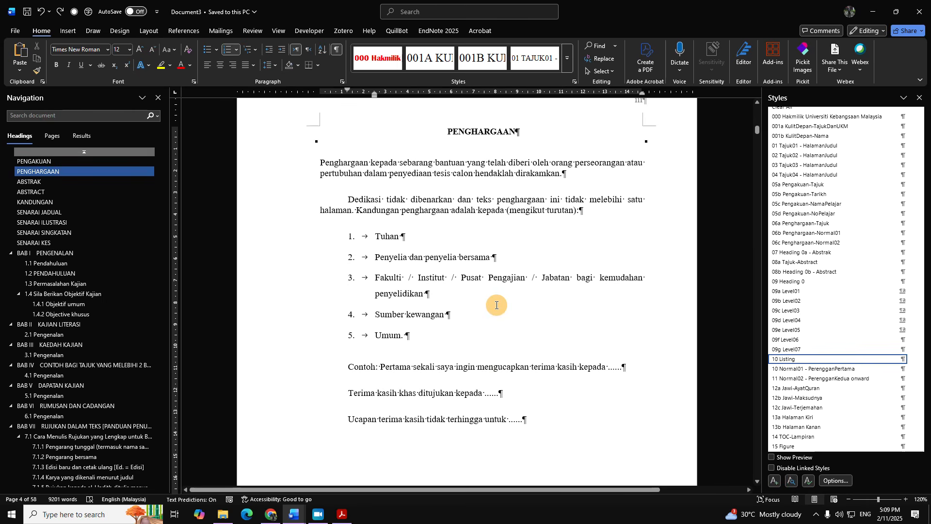
{"action": "scroll", "coordinate": [496, 305], "scroll_direction": "up", "scroll_amount": 4}
{"action": "left_click", "coordinate": [522, 316]}
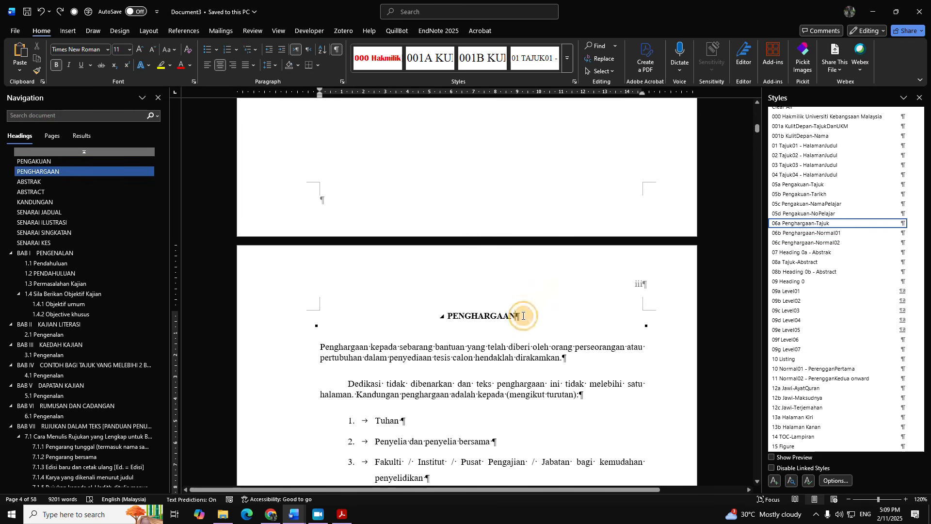
{"action": "left_click", "coordinate": [567, 59]}
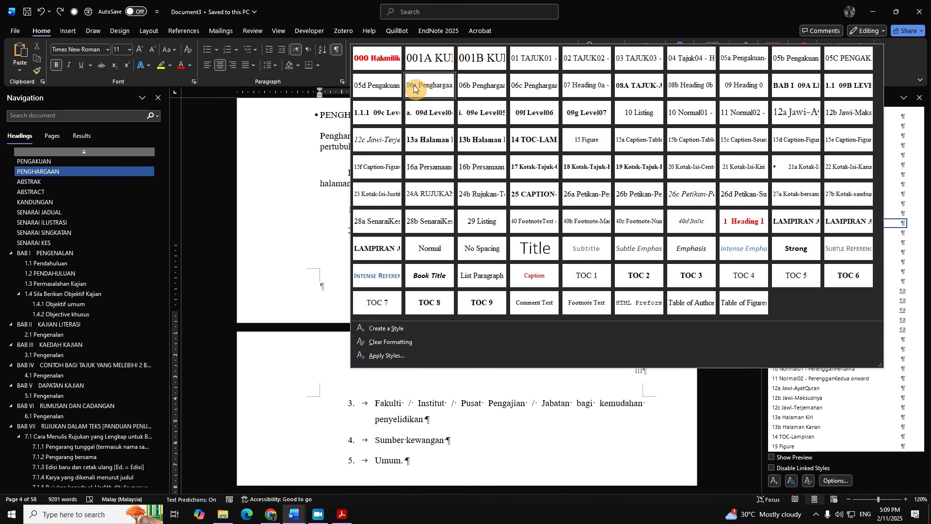
{"action": "left_click", "coordinate": [317, 293]}
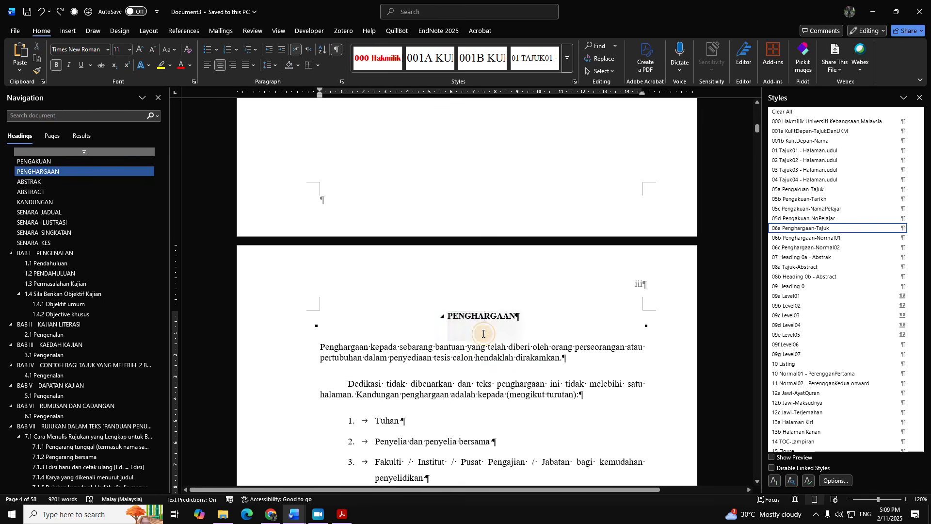
Step: Go back to the PENGAKUAN page and check its heading's style
{"action": "scroll", "coordinate": [485, 330], "scroll_direction": "up", "scroll_amount": 10}
{"action": "left_click", "coordinate": [490, 396]}
{"action": "scroll", "coordinate": [541, 388], "scroll_direction": "down", "scroll_amount": 3}
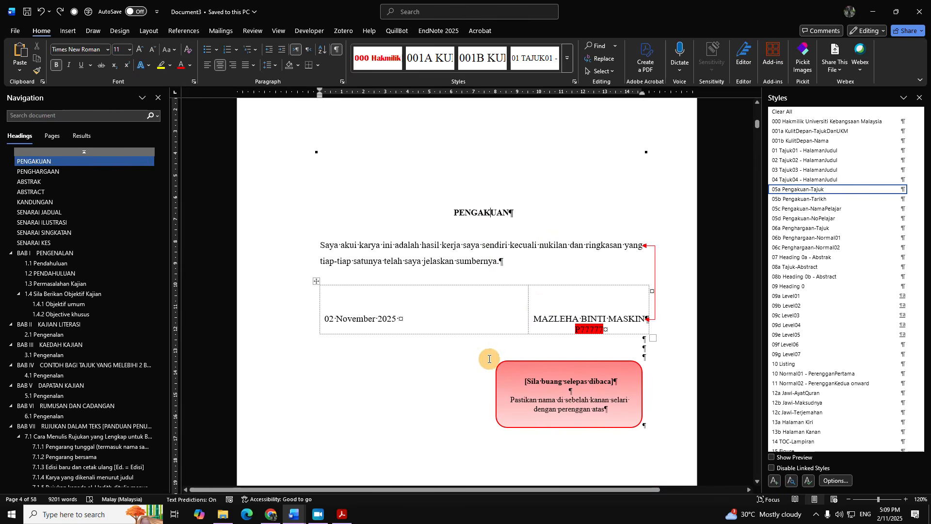
Step: Apply the 05a Pengakuan-Tajuk style to the PENGAKUAN heading again and make the heading bold
{"action": "scroll", "coordinate": [476, 271], "scroll_direction": "down", "scroll_amount": 1}
{"action": "scroll", "coordinate": [528, 252], "scroll_direction": "up", "scroll_amount": 2}
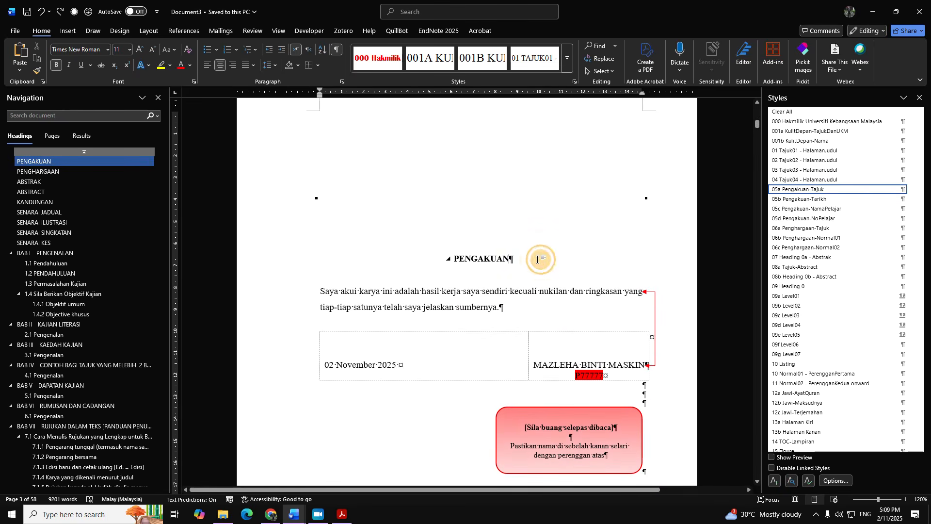
{"action": "left_click", "coordinate": [567, 59]}
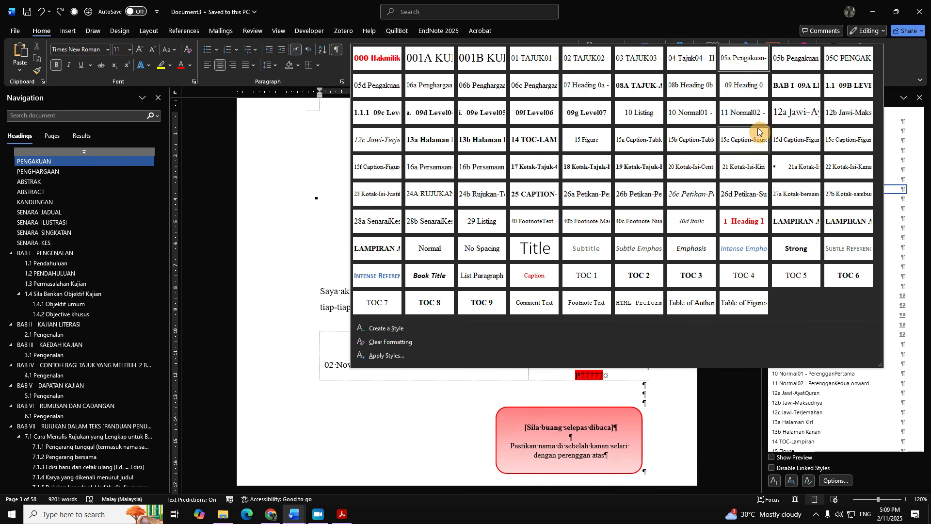
{"action": "left_click", "coordinate": [741, 66]}
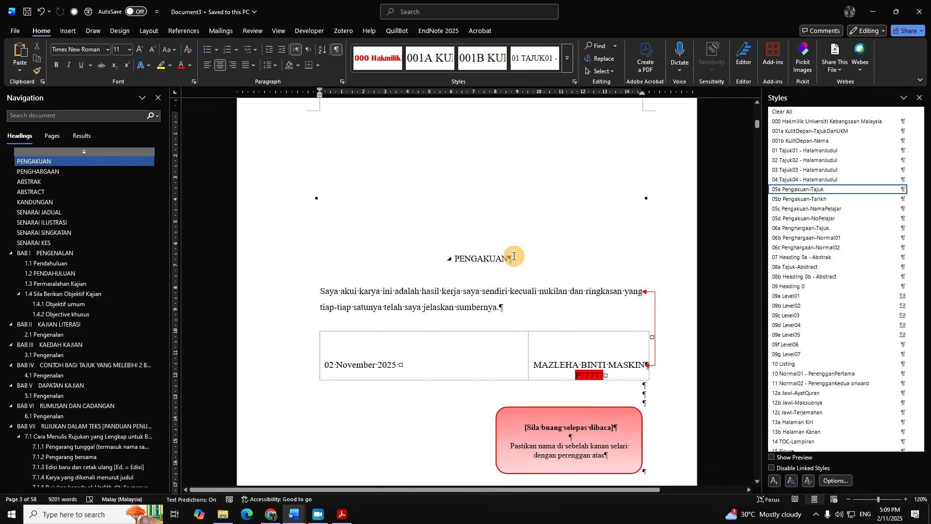
{"action": "left_click_drag", "start_coordinate": [518, 262], "coordinate": [443, 271]}
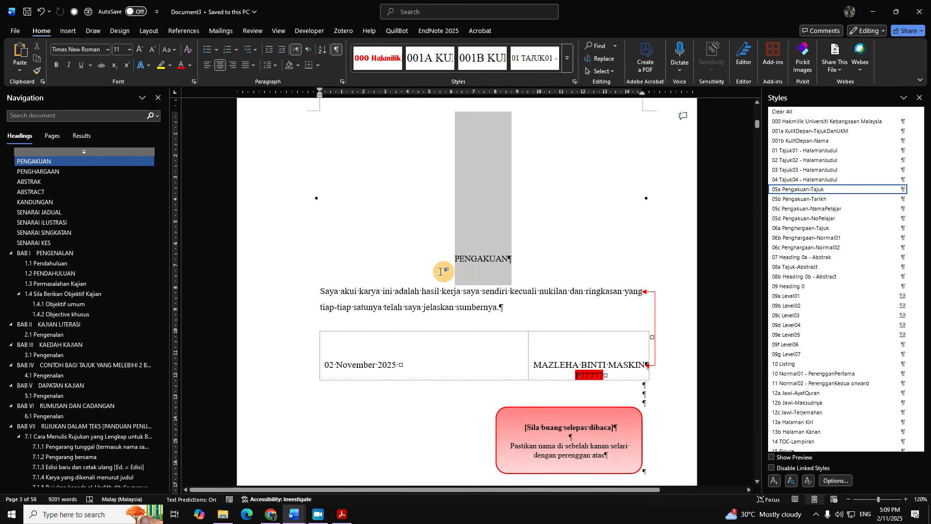
{"action": "left_click", "coordinate": [449, 258]}
{"action": "left_click", "coordinate": [510, 277]}
Step: Select the PENGHARGAAN heading and check its style and bold formatting
{"action": "scroll", "coordinate": [531, 290], "scroll_direction": "down", "scroll_amount": 10}
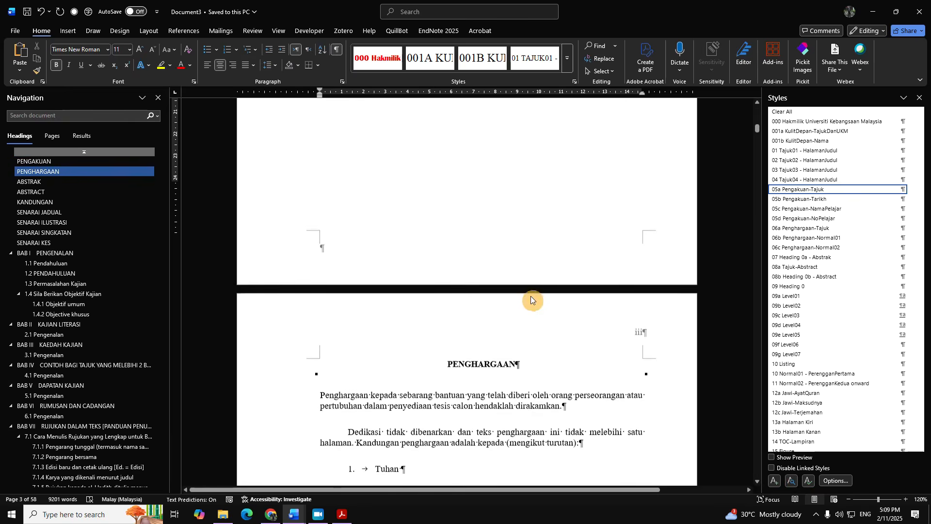
{"action": "left_click", "coordinate": [545, 316]}
{"action": "left_click_drag", "start_coordinate": [519, 317], "coordinate": [434, 318]}
{"action": "left_click", "coordinate": [444, 298]}
{"action": "left_click", "coordinate": [506, 329]}
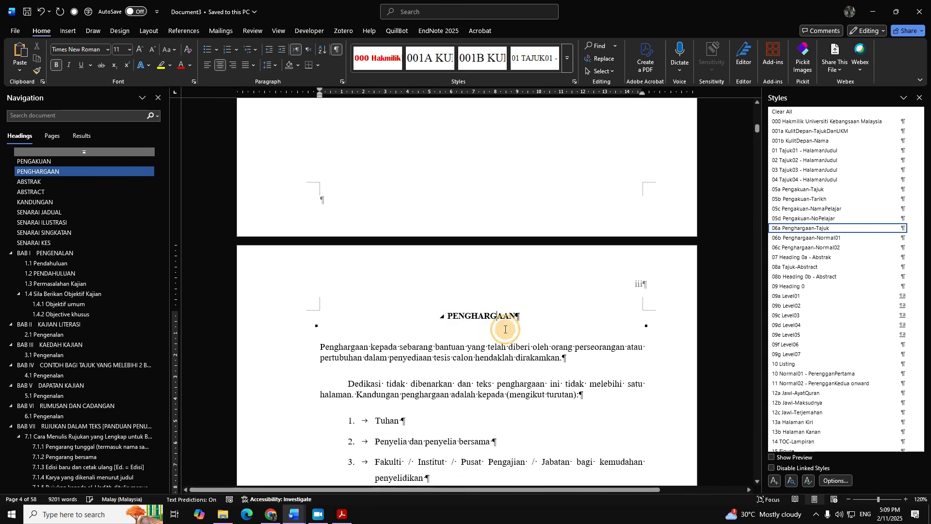
Step: Update the table of contents on the KANDUNGAN page
{"action": "scroll", "coordinate": [502, 318], "scroll_direction": "down", "scroll_amount": 20}
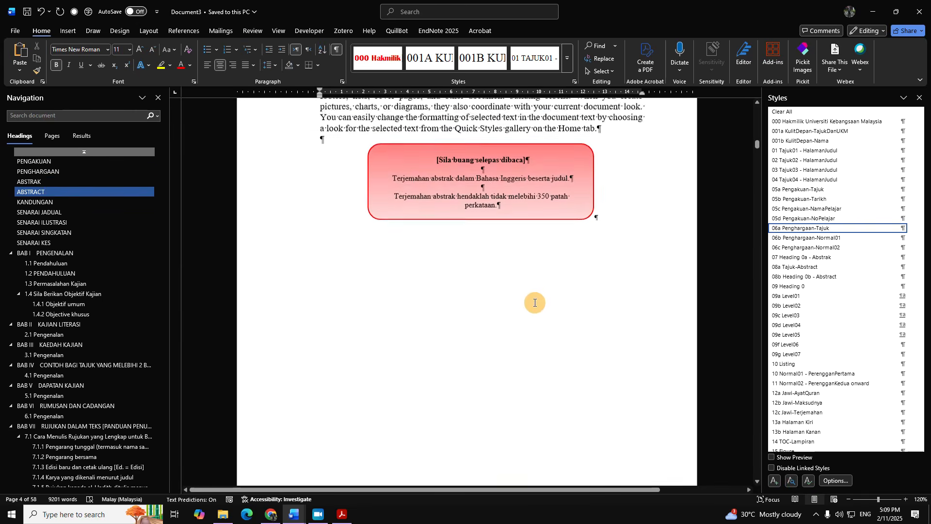
{"action": "scroll", "coordinate": [539, 302], "scroll_direction": "down", "scroll_amount": 5}
{"action": "scroll", "coordinate": [517, 276], "scroll_direction": "up", "scroll_amount": 2}
{"action": "right_click", "coordinate": [417, 277]}
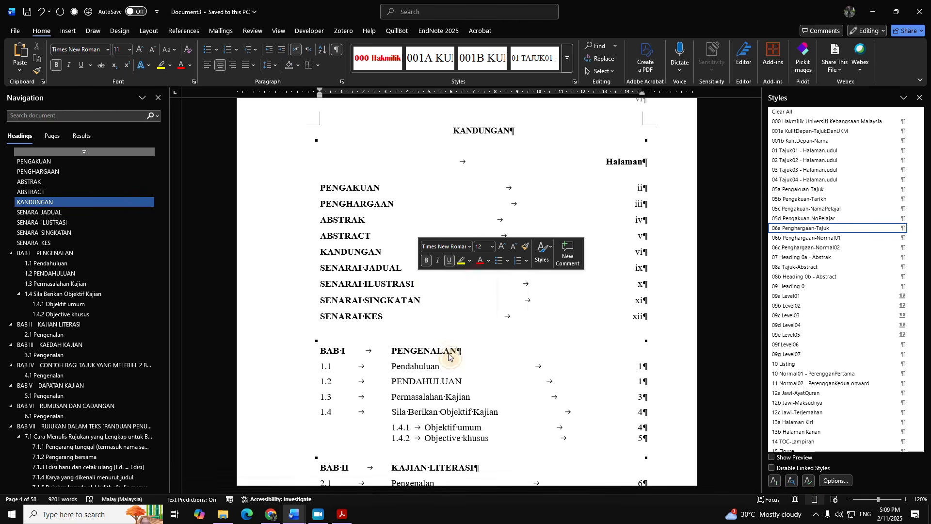
{"action": "left_click", "coordinate": [437, 319]}
{"action": "left_click", "coordinate": [419, 306]}
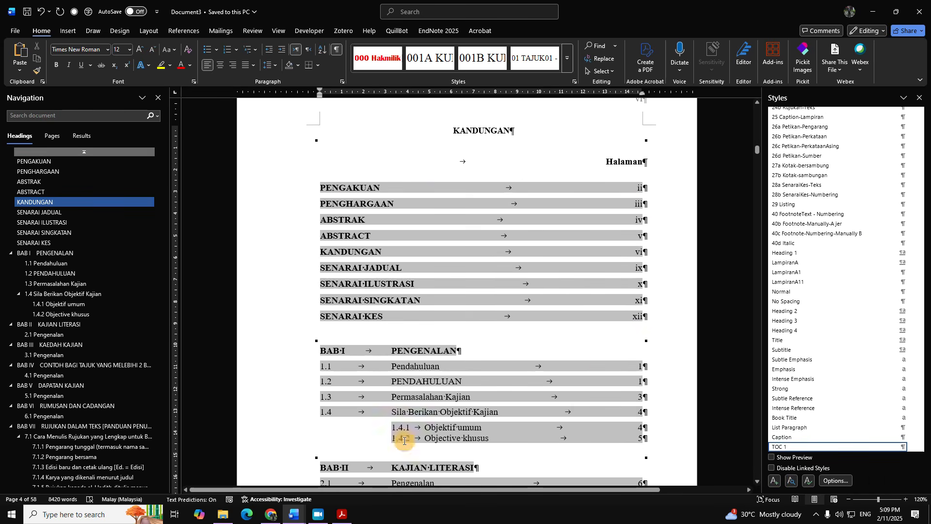
Step: Create a new document from the GayaUKM-BM-rev14 template in the Guideline folder and go to its KANDUNGAN page
{"action": "left_click", "coordinate": [222, 512]}
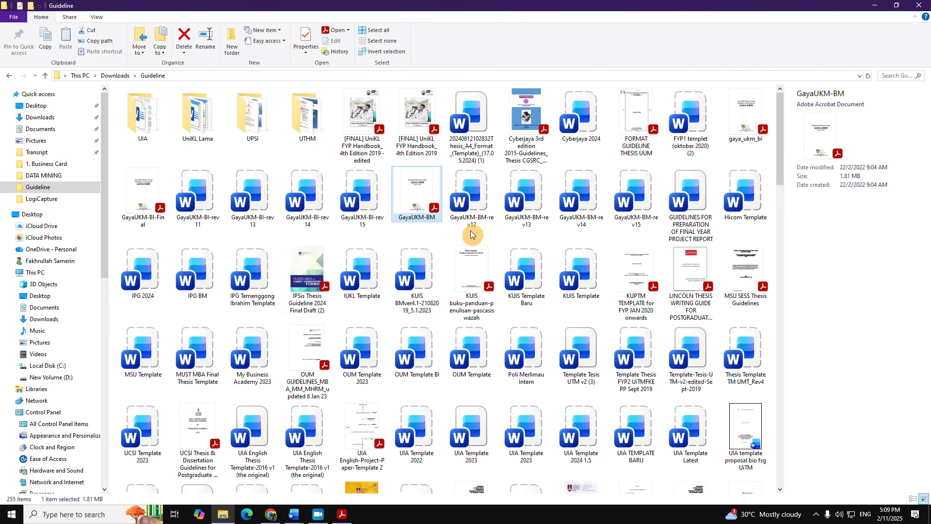
{"action": "double_click", "coordinate": [582, 191]}
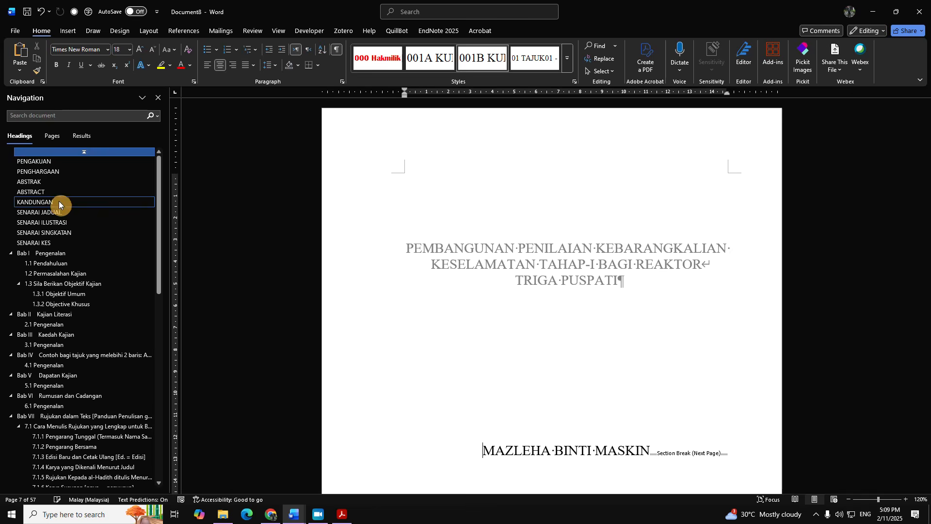
{"action": "left_click", "coordinate": [59, 203]}
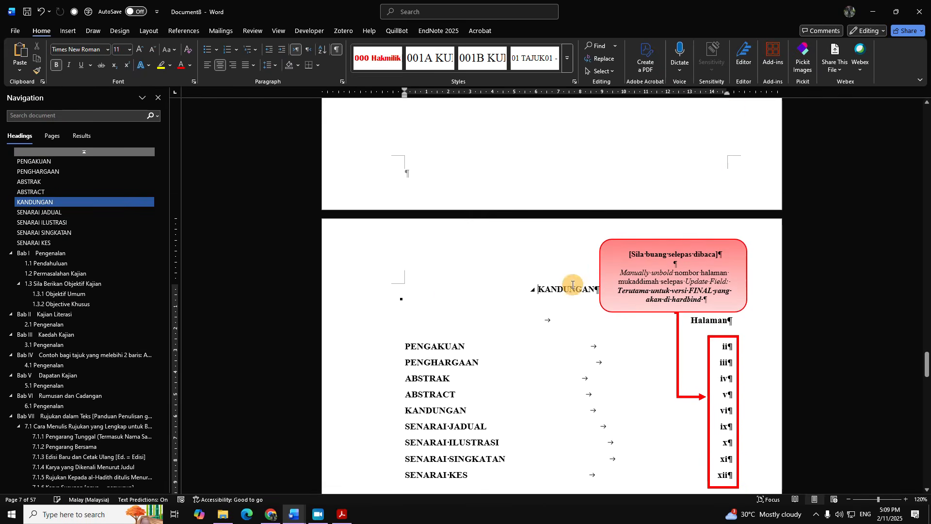
Step: Apply the 07 Heading 0a style to the ABSTRAK heading of the new document
{"action": "scroll", "coordinate": [573, 285], "scroll_direction": "up", "scroll_amount": 15}
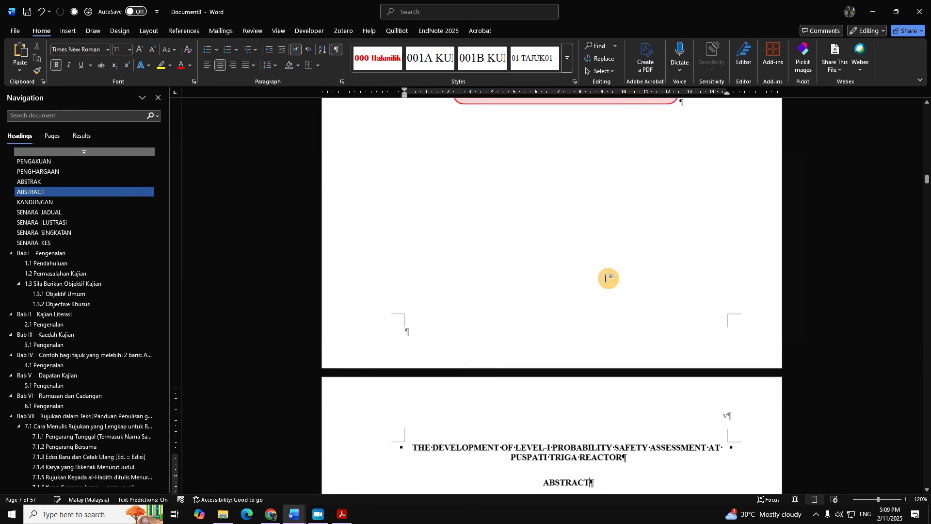
{"action": "scroll", "coordinate": [605, 278], "scroll_direction": "up", "scroll_amount": 10}
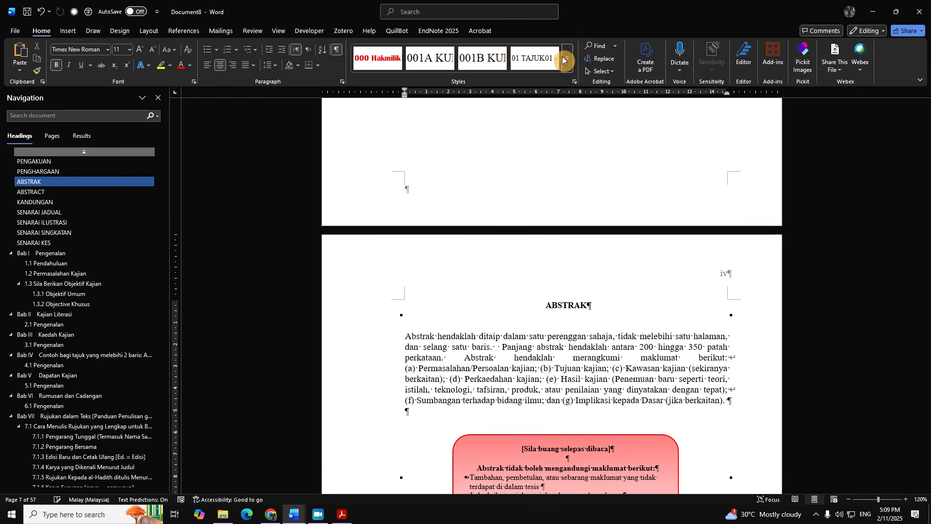
{"action": "left_click", "coordinate": [567, 59]}
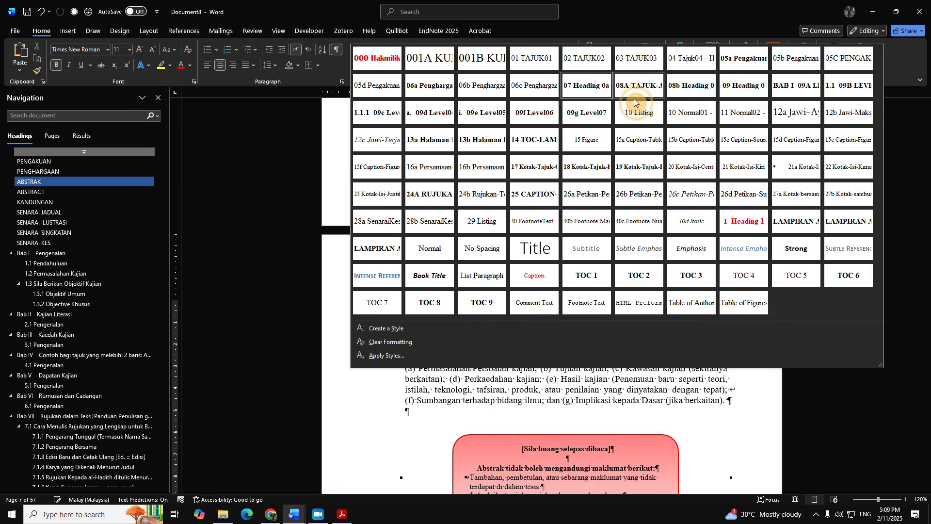
{"action": "left_click", "coordinate": [587, 86]}
{"action": "left_click", "coordinate": [568, 304]}
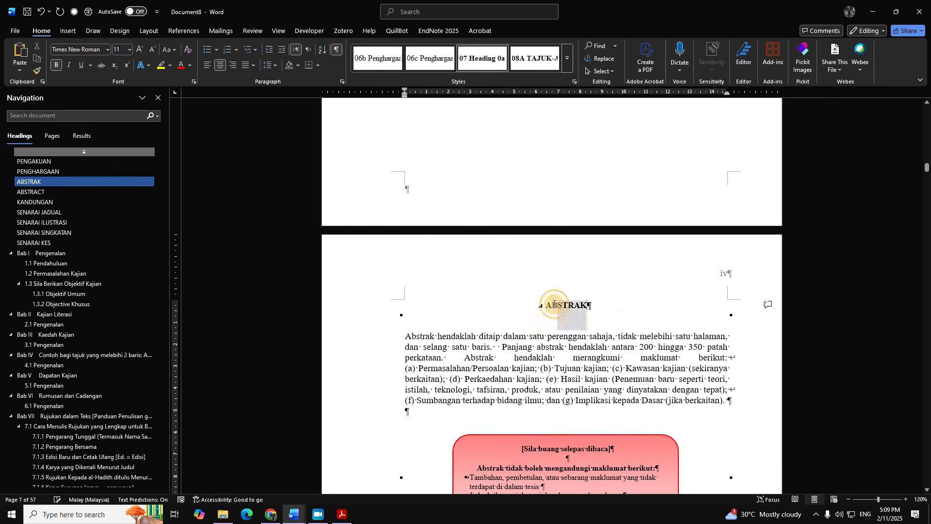
Step: Update the entire table of contents on the KANDUNGAN page of the new document
{"action": "scroll", "coordinate": [569, 304], "scroll_direction": "up", "scroll_amount": 10}
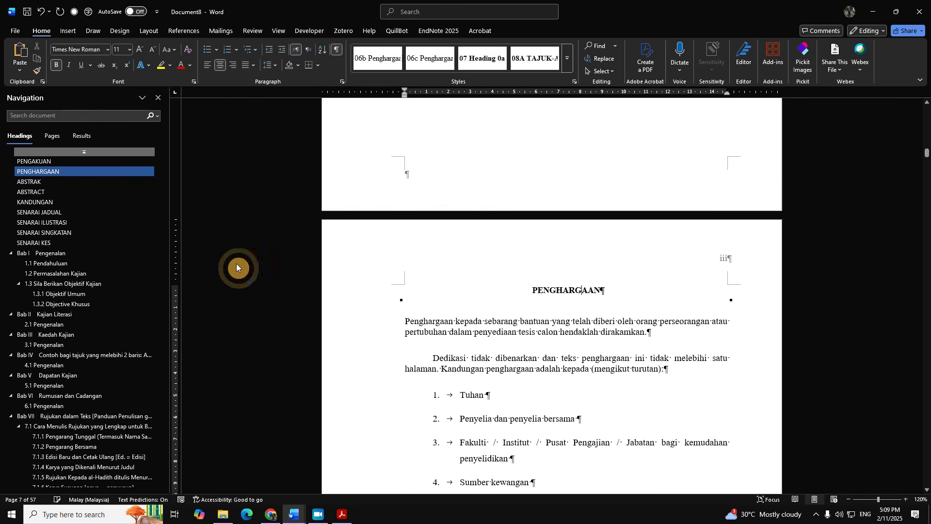
{"action": "left_click", "coordinate": [55, 202]}
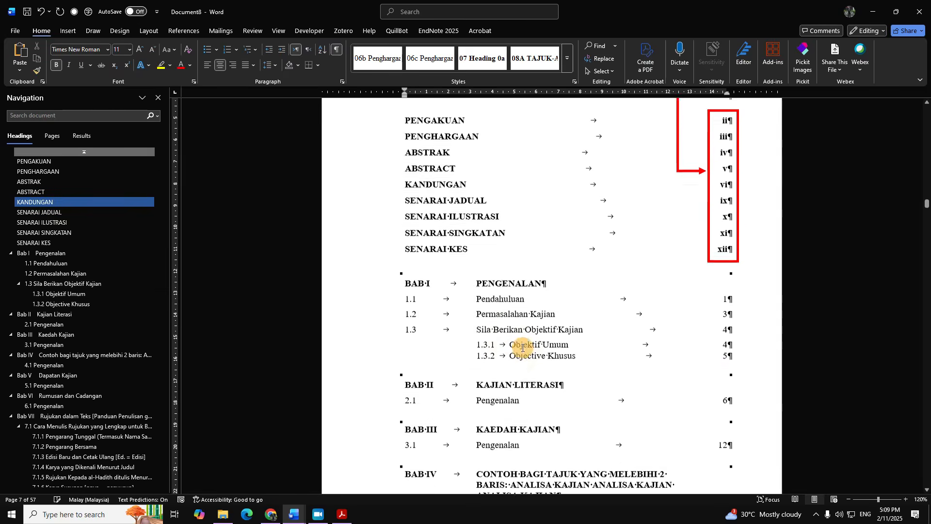
{"action": "scroll", "coordinate": [509, 340], "scroll_direction": "up", "scroll_amount": 3}
{"action": "right_click", "coordinate": [454, 318]}
{"action": "left_click", "coordinate": [490, 396]}
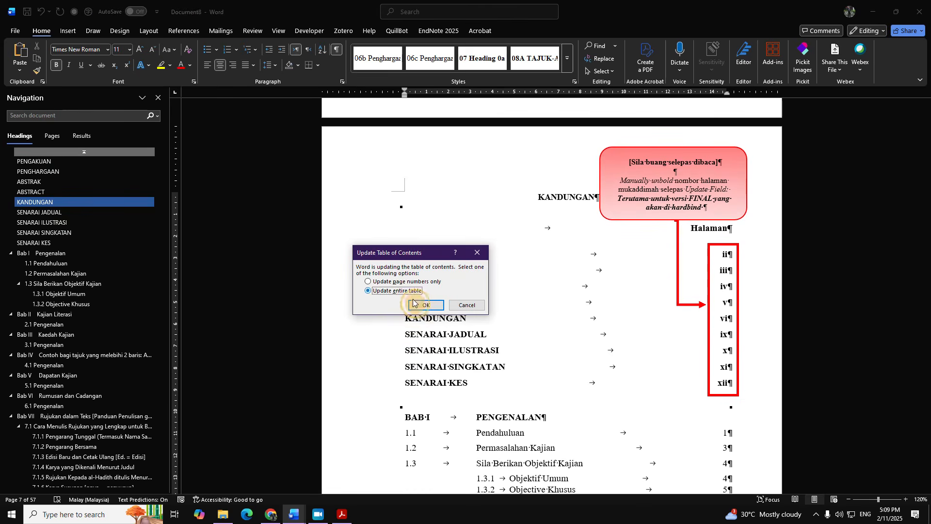
{"action": "left_click", "coordinate": [423, 305]}
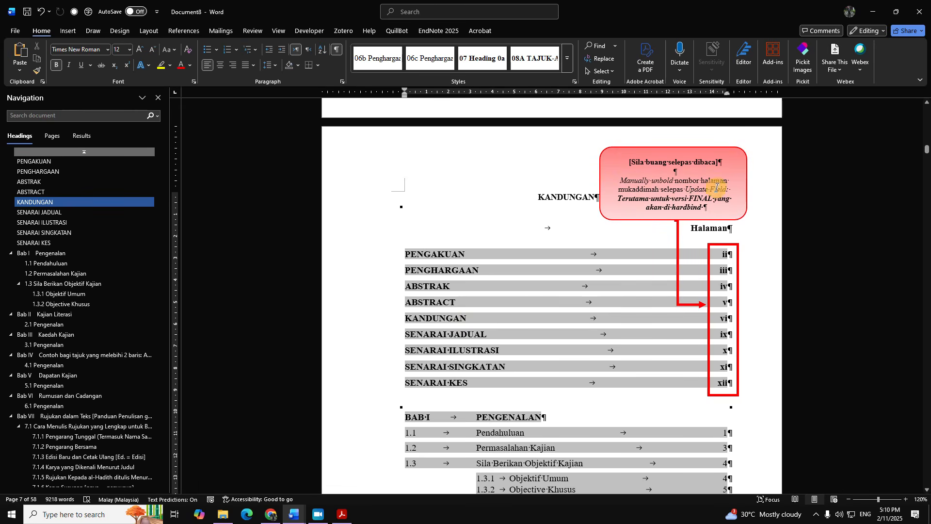
Step: Remove the bold formatting manually from the roman page numbers of the front-page entries in the table of contents
{"action": "left_click_drag", "start_coordinate": [732, 251], "coordinate": [720, 367]}
{"action": "key", "text": "ctrl+b"}
{"action": "key", "text": "ctrl+b"}
{"action": "key", "text": "ctrl+b"}
{"action": "left_click", "coordinate": [723, 303]}
{"action": "left_click", "coordinate": [736, 335]}
{"action": "left_click", "coordinate": [724, 318]}
{"action": "left_click", "coordinate": [732, 353]}
{"action": "key", "text": "ctrl+b"}
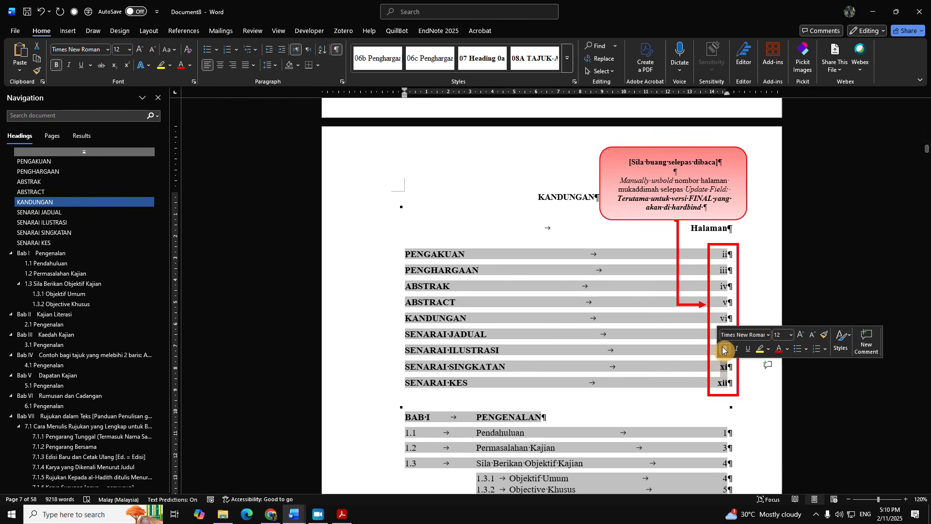
Step: Check the bold headings of the front pages from KANDUNGAN back to PENGHARGAAN
{"action": "scroll", "coordinate": [631, 344], "scroll_direction": "up", "scroll_amount": 10}
{"action": "left_click_drag", "start_coordinate": [603, 175], "coordinate": [551, 176]}
{"action": "scroll", "coordinate": [593, 220], "scroll_direction": "up", "scroll_amount": 10}
{"action": "left_click", "coordinate": [591, 305]}
{"action": "scroll", "coordinate": [596, 291], "scroll_direction": "up", "scroll_amount": 10}
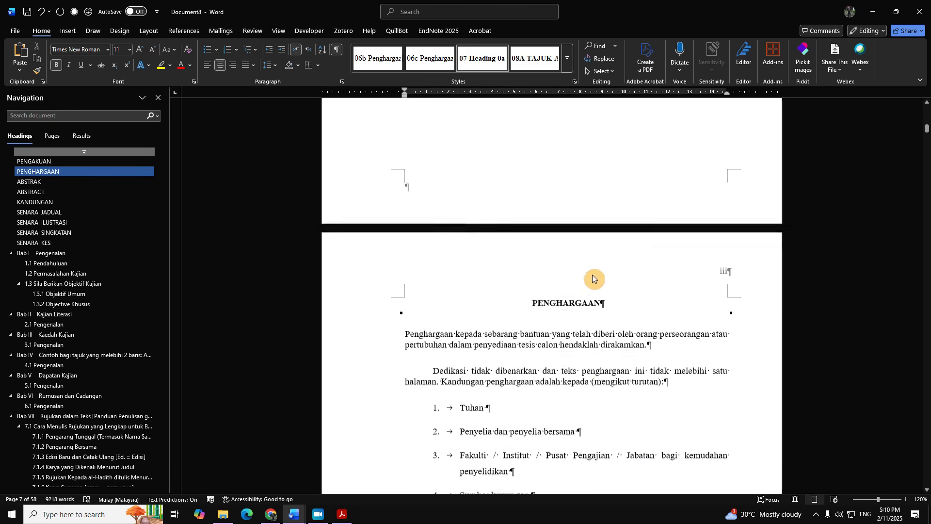
{"action": "left_click", "coordinate": [581, 336]}
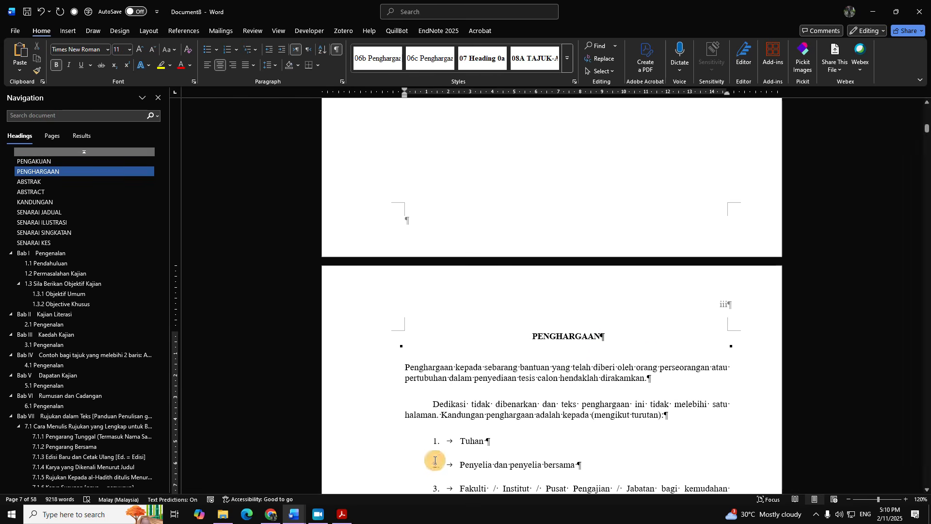
Step: Look at the English thesis template in Document4 and return to the KANDUNGAN page of Document3
{"action": "left_click", "coordinate": [293, 514]}
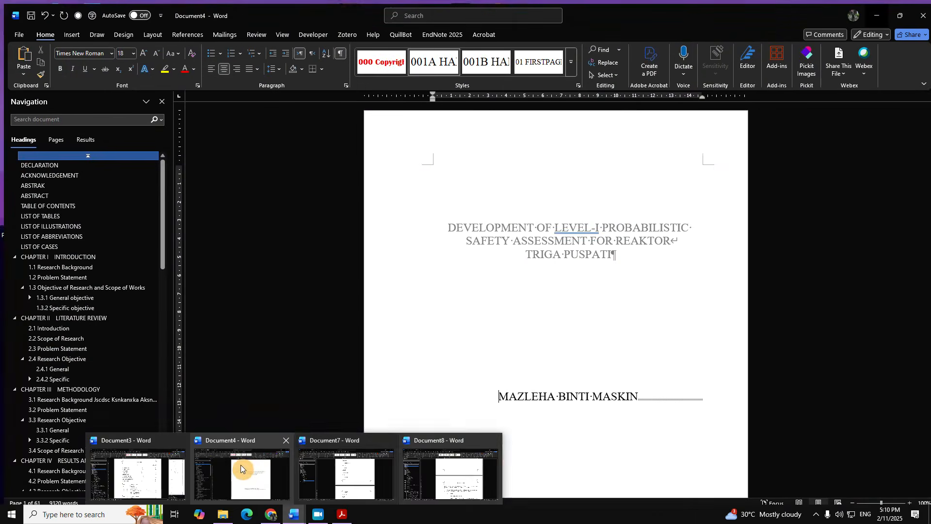
{"action": "left_click", "coordinate": [241, 464]}
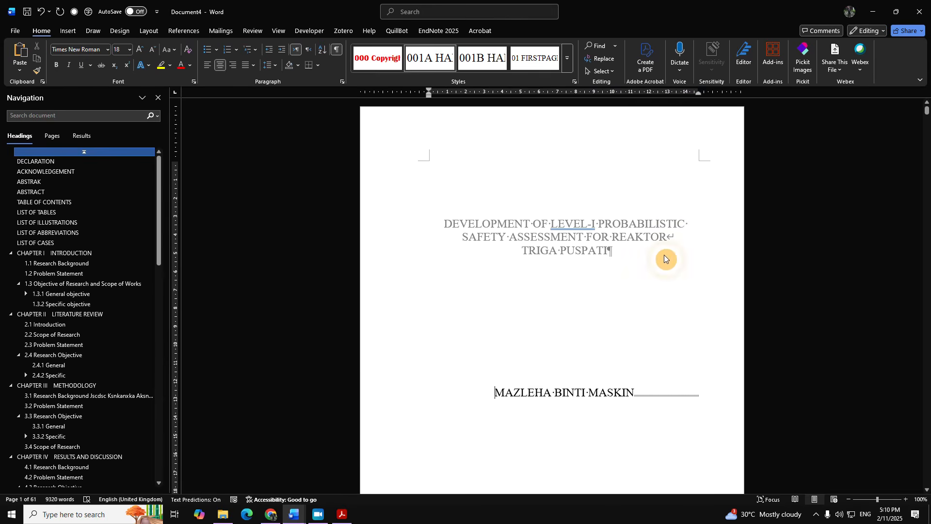
{"action": "left_click", "coordinate": [301, 515]}
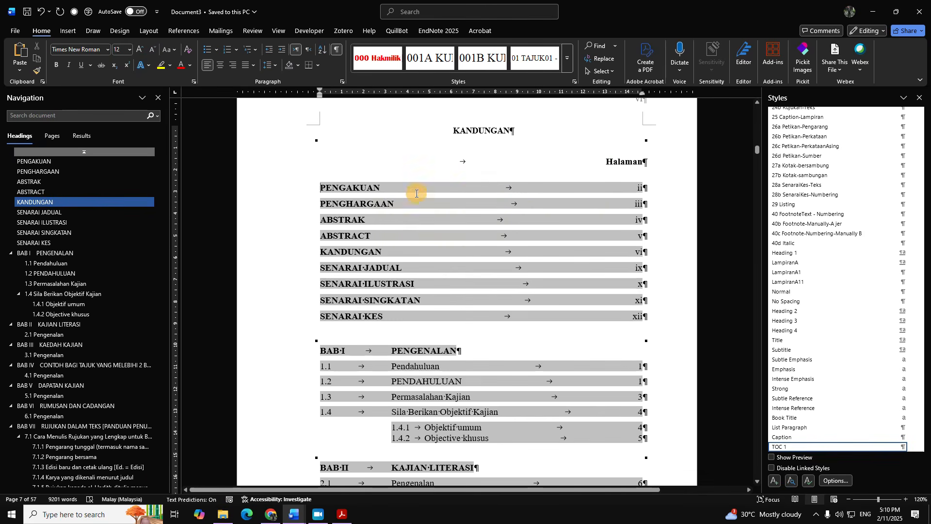
Step: Reapply the style of the KANDUNGAN heading and make the heading bold
{"action": "scroll", "coordinate": [532, 336], "scroll_direction": "up", "scroll_amount": 4}
{"action": "left_click", "coordinate": [532, 335]}
{"action": "left_click", "coordinate": [792, 115]}
{"action": "scroll", "coordinate": [496, 353], "scroll_direction": "down", "scroll_amount": 1}
{"action": "scroll", "coordinate": [496, 352], "scroll_direction": "down", "scroll_amount": 3}
{"action": "left_click_drag", "start_coordinate": [553, 226], "coordinate": [445, 218]}
{"action": "key", "text": "ctrl+b"}
{"action": "left_click", "coordinate": [505, 308]}
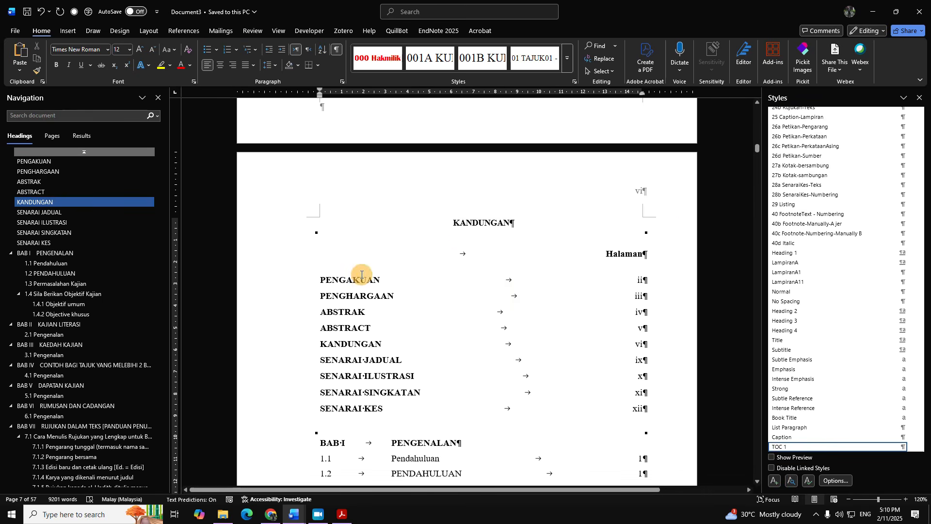
Step: Examine the front-page and chapter entries of the table of contents and look through the template's styles
{"action": "left_click_drag", "start_coordinate": [353, 278], "coordinate": [355, 408]}
{"action": "left_click", "coordinate": [641, 297]}
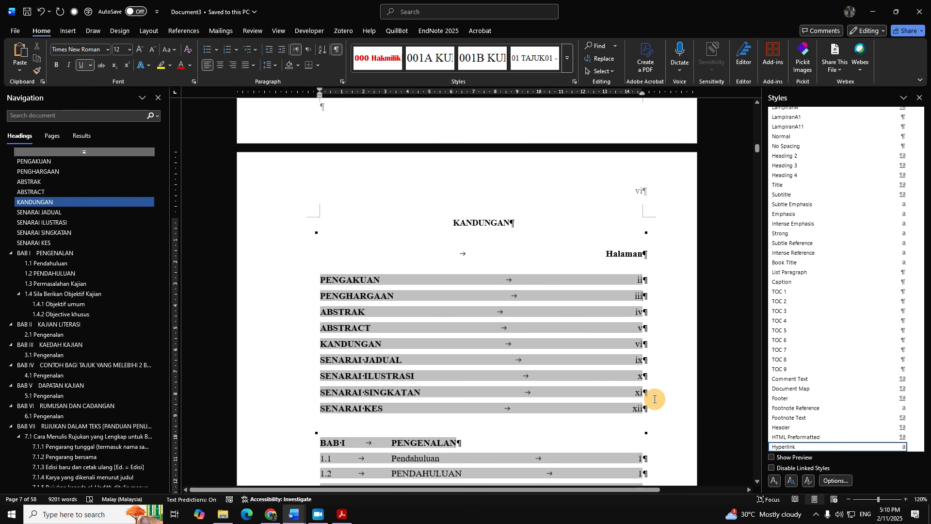
{"action": "scroll", "coordinate": [596, 394], "scroll_direction": "down", "scroll_amount": 4}
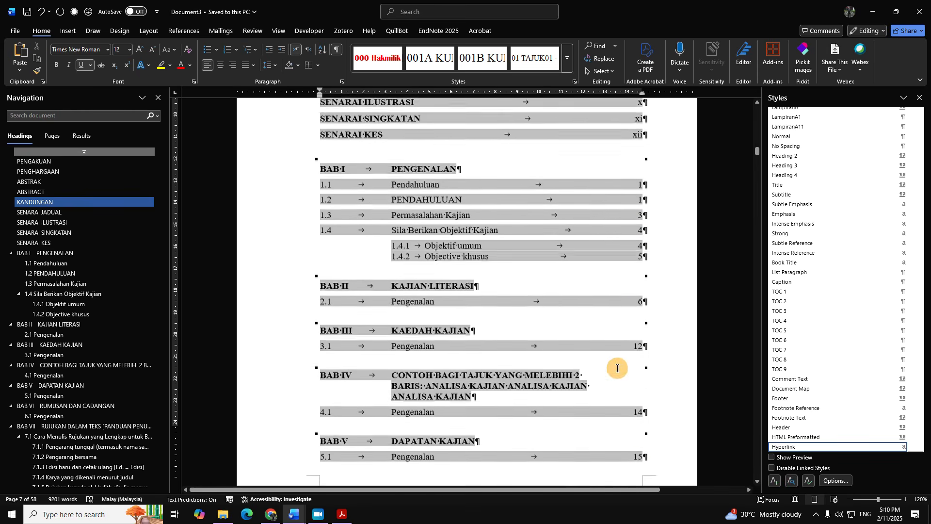
{"action": "scroll", "coordinate": [568, 132], "scroll_direction": "up", "scroll_amount": 1}
{"action": "left_click", "coordinate": [568, 64]}
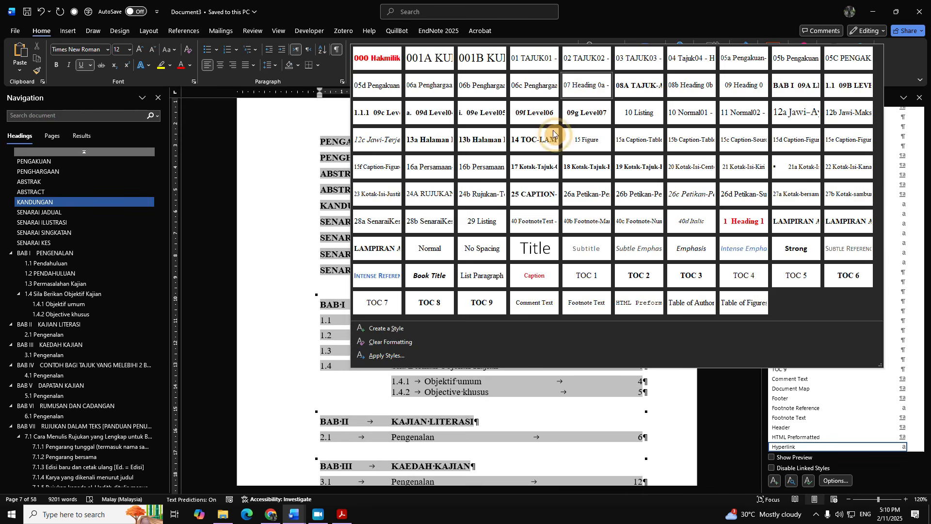
{"action": "left_click", "coordinate": [336, 277]}
{"action": "scroll", "coordinate": [336, 277], "scroll_direction": "down", "scroll_amount": 15}
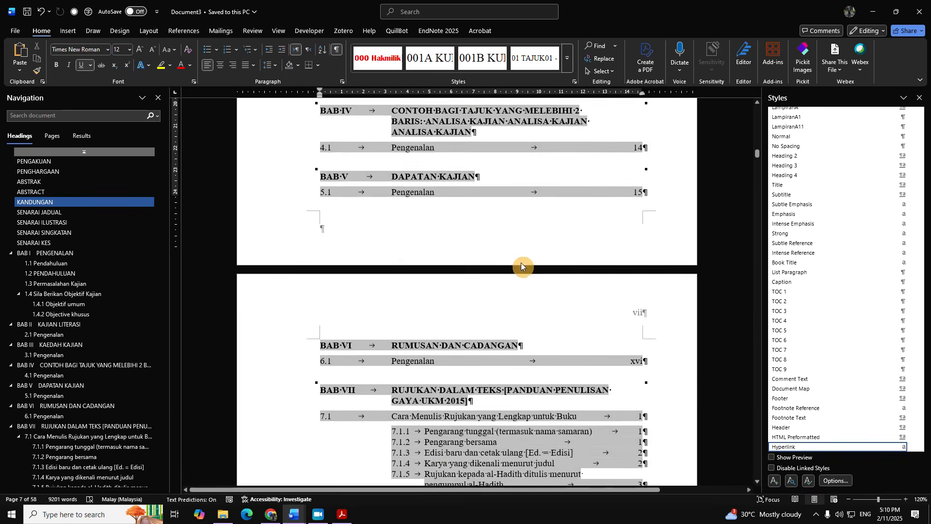
{"action": "left_click", "coordinate": [567, 59]}
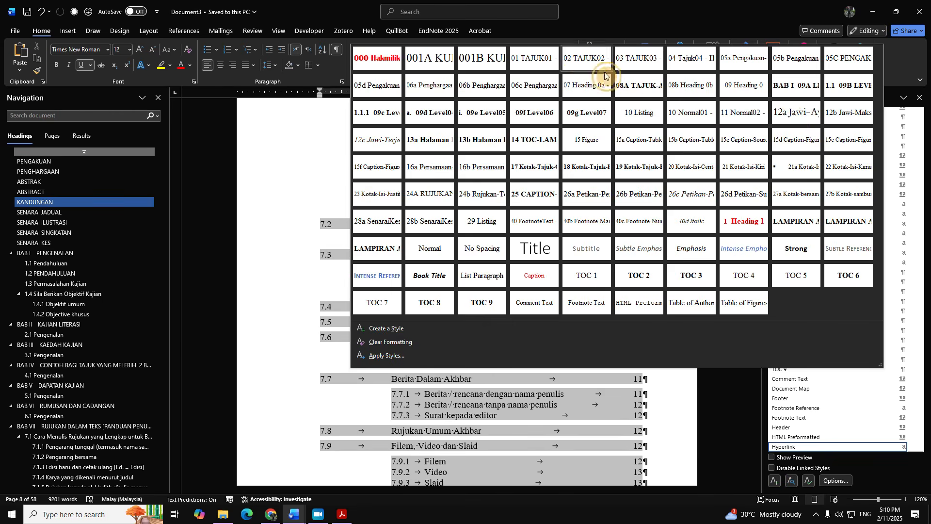
{"action": "left_click", "coordinate": [287, 257]}
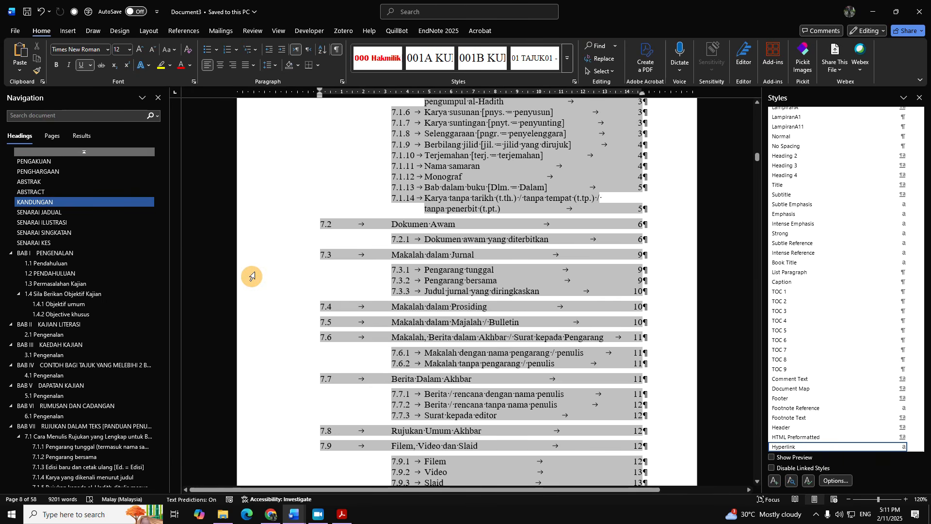
Step: Select all text that uses the 10 Normal01 - PerengganPertama style and look at where it occurs
{"action": "left_click", "coordinate": [66, 163]}
{"action": "scroll", "coordinate": [366, 307], "scroll_direction": "up", "scroll_amount": 10}
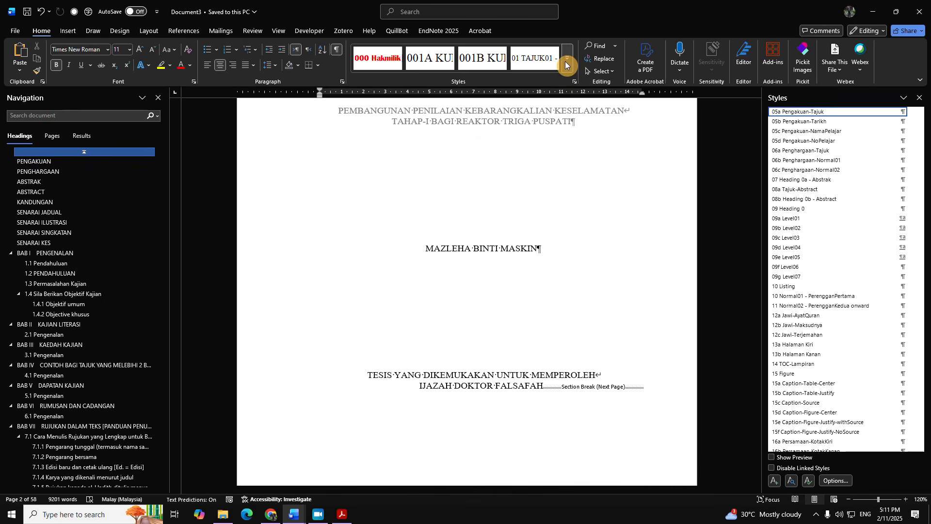
{"action": "left_click", "coordinate": [566, 58]}
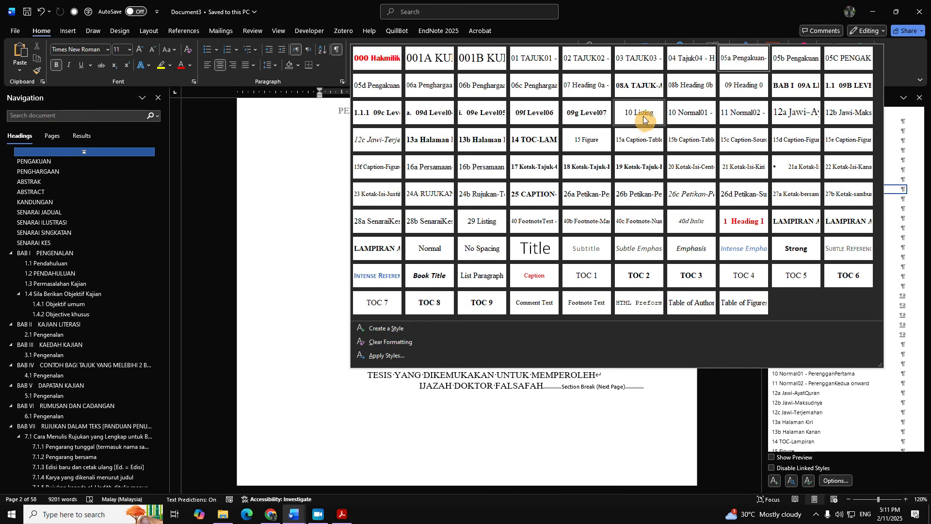
{"action": "right_click", "coordinate": [696, 114]}
{"action": "left_click", "coordinate": [696, 114]}
{"action": "right_click", "coordinate": [701, 117]}
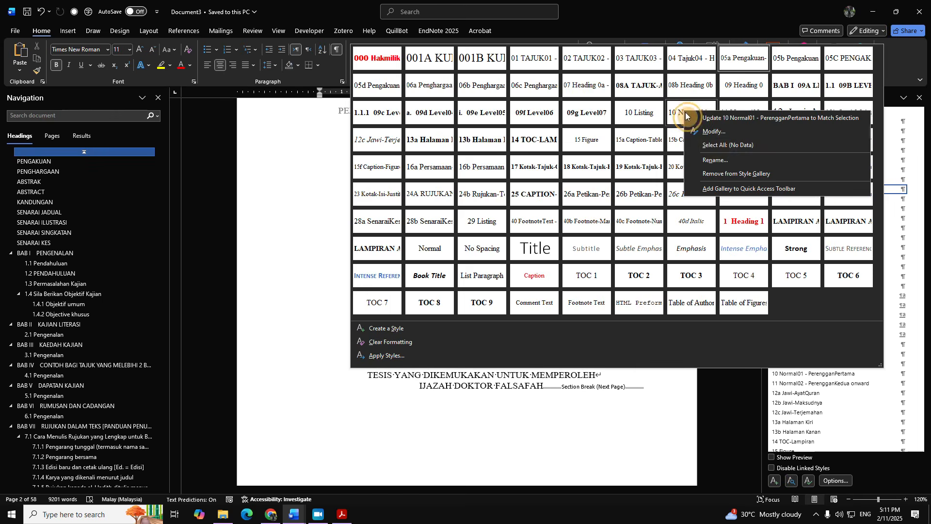
{"action": "left_click", "coordinate": [718, 148]}
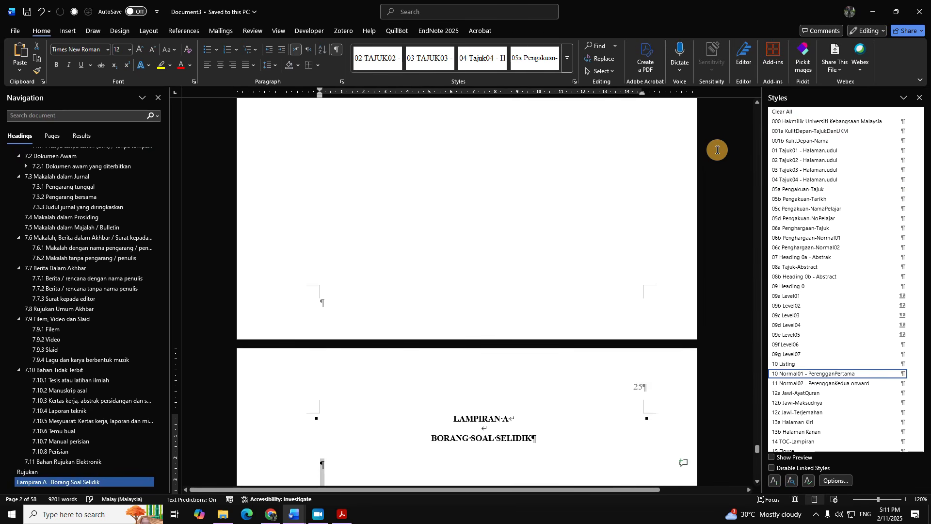
{"action": "scroll", "coordinate": [396, 313], "scroll_direction": "down", "scroll_amount": 1}
{"action": "left_click", "coordinate": [340, 142]}
Step: Go to section 1.2 of BAB I and select all text that uses the 15a Caption-Table style
{"action": "scroll", "coordinate": [58, 300], "scroll_direction": "up", "scroll_amount": 10}
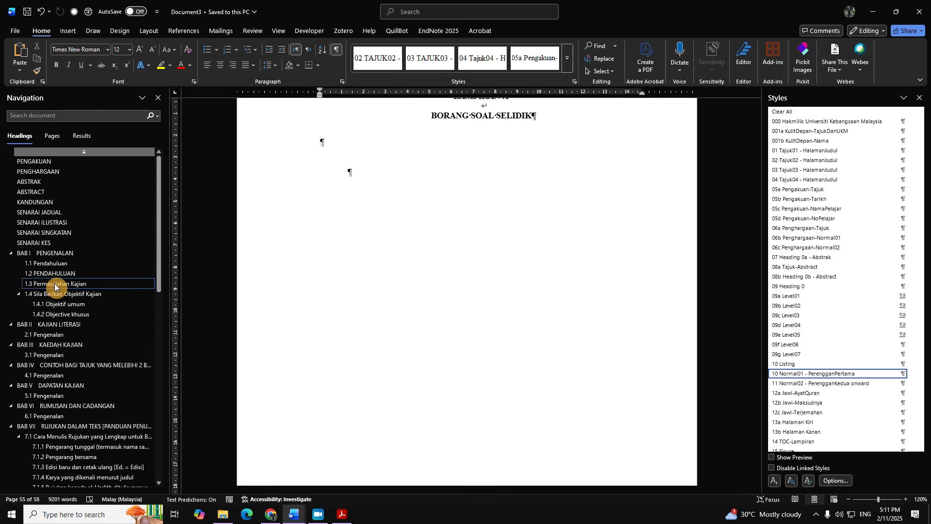
{"action": "left_click", "coordinate": [53, 255]}
{"action": "left_click", "coordinate": [74, 273]}
{"action": "scroll", "coordinate": [442, 264], "scroll_direction": "up", "scroll_amount": 1}
{"action": "left_click", "coordinate": [442, 265]}
{"action": "left_click", "coordinate": [567, 58]}
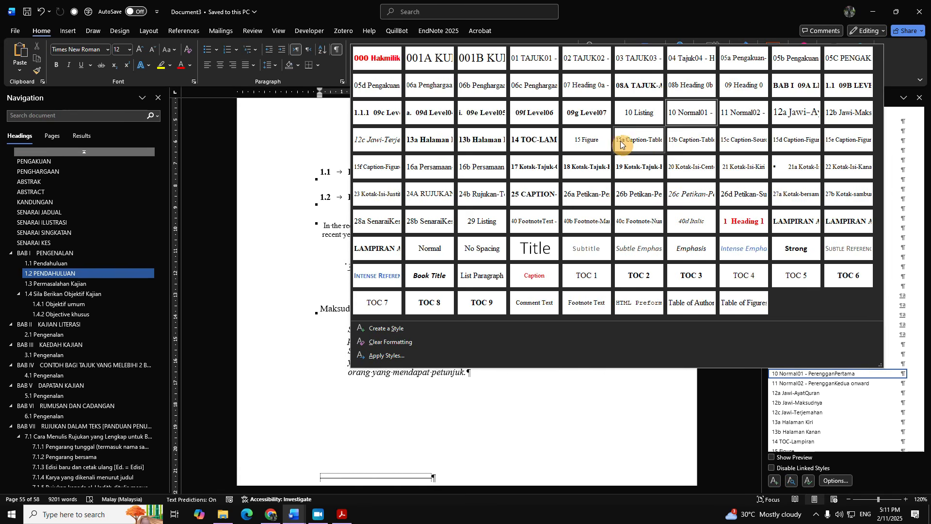
{"action": "right_click", "coordinate": [641, 144]}
{"action": "left_click", "coordinate": [657, 176]}
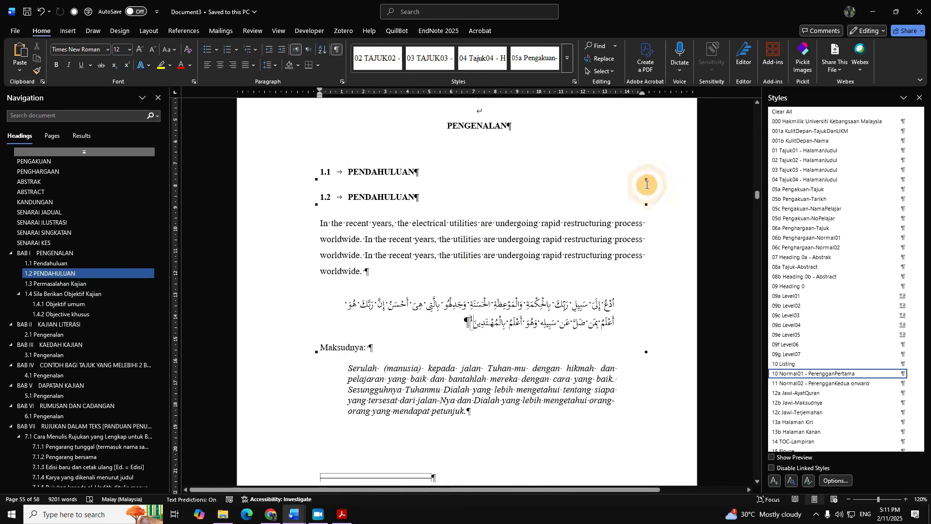
Step: Check which style the Jadual 3.1 table caption uses in section 3.1
{"action": "scroll", "coordinate": [506, 257], "scroll_direction": "down", "scroll_amount": 4}
{"action": "left_click_drag", "start_coordinate": [375, 206], "coordinate": [500, 309]}
{"action": "left_click", "coordinate": [463, 207]}
{"action": "left_click_drag", "start_coordinate": [457, 235], "coordinate": [372, 235]}
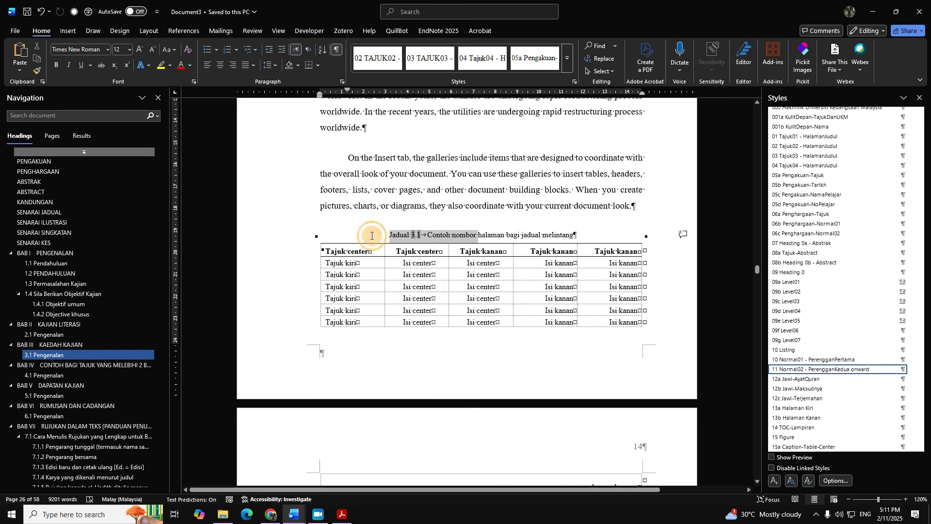
{"action": "left_click", "coordinate": [450, 235]}
{"action": "scroll", "coordinate": [553, 155], "scroll_direction": "up", "scroll_amount": 3}
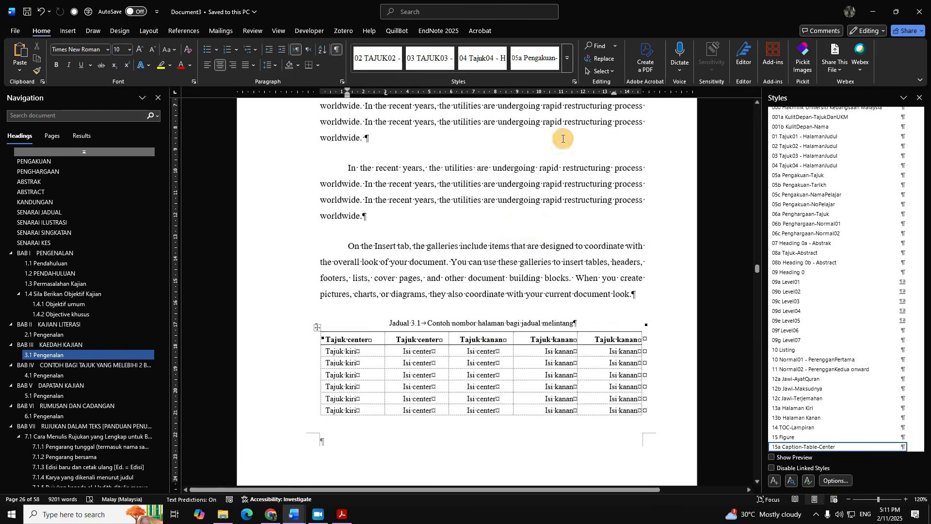
{"action": "left_click", "coordinate": [568, 58]}
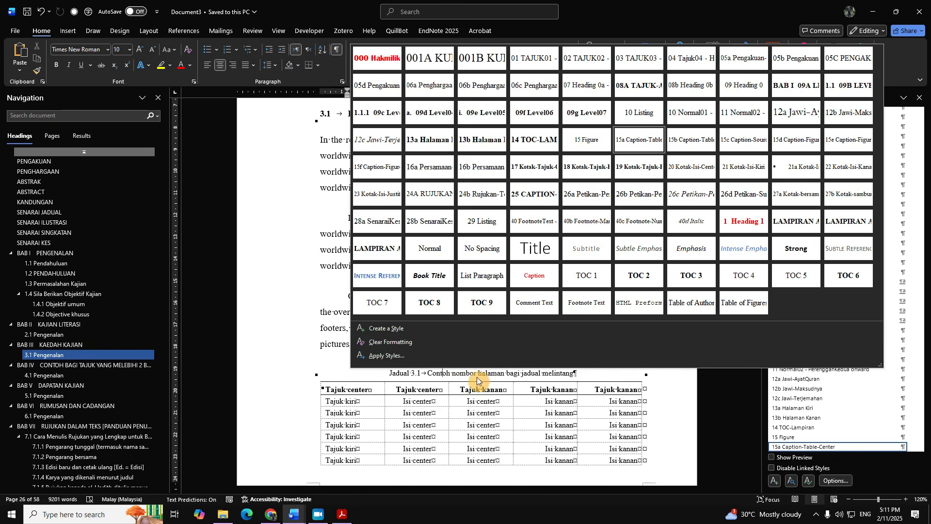
{"action": "left_click", "coordinate": [441, 379]}
Step: Check which style the body paragraph directly above the Jadual 3.1 caption uses
{"action": "left_click_drag", "start_coordinate": [376, 312], "coordinate": [472, 432]}
{"action": "left_click", "coordinate": [451, 342]}
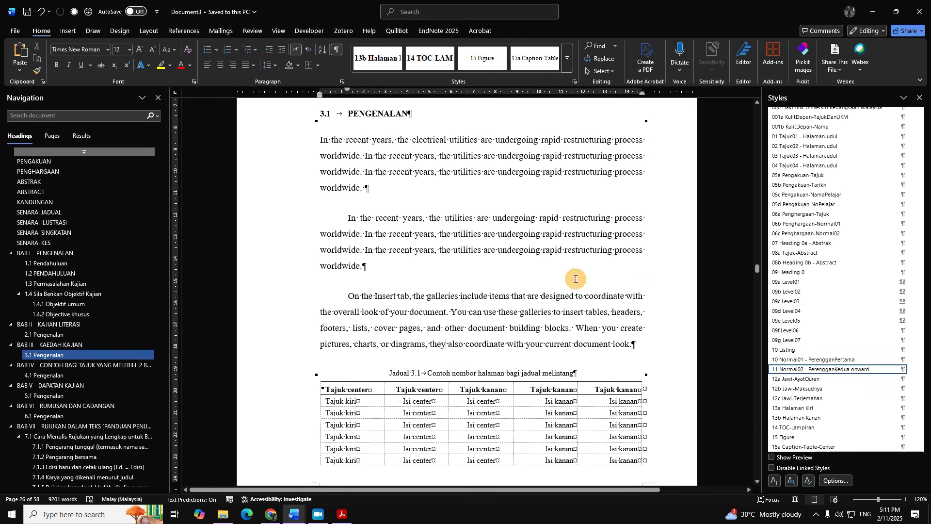
{"action": "left_click", "coordinate": [566, 58]}
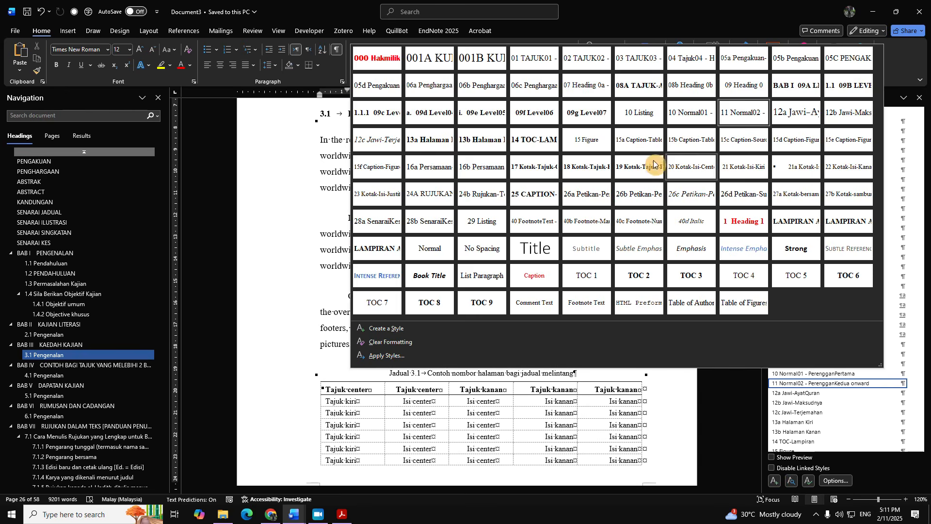
{"action": "left_click", "coordinate": [287, 320]}
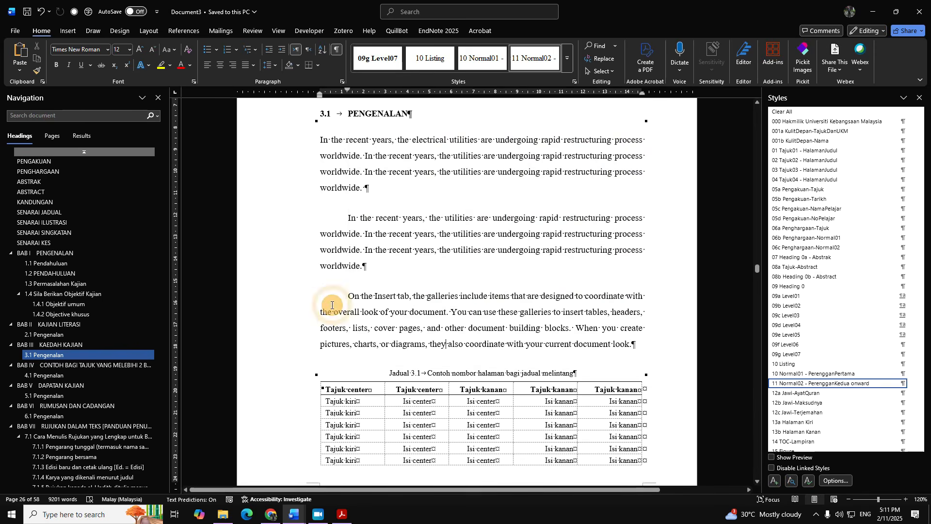
Step: Return to BAB I and check the style of the first body paragraph under heading 1.2
{"action": "left_click", "coordinate": [66, 276]}
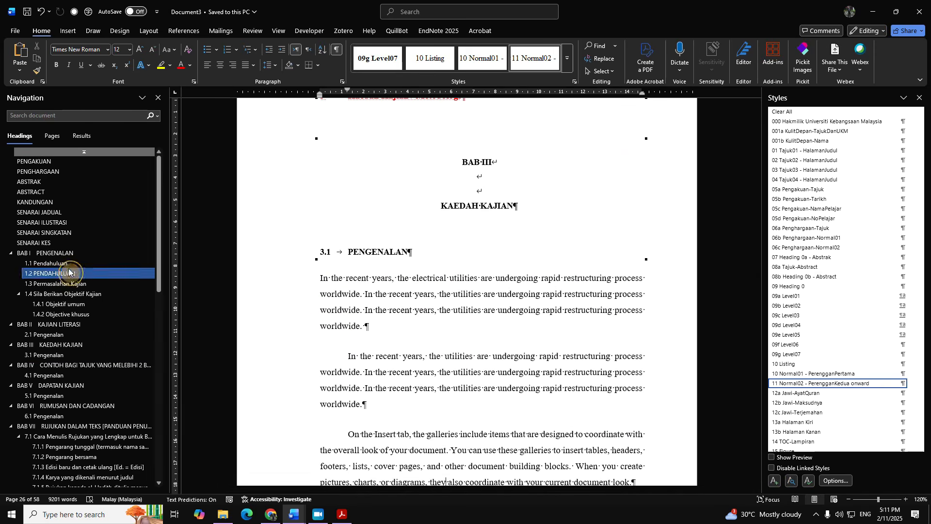
{"action": "left_click", "coordinate": [73, 265]}
{"action": "left_click", "coordinate": [365, 297]}
{"action": "left_click_drag", "start_coordinate": [388, 347], "coordinate": [289, 289]}
{"action": "left_click", "coordinate": [360, 316]}
{"action": "left_click_drag", "start_coordinate": [388, 340], "coordinate": [324, 308]}
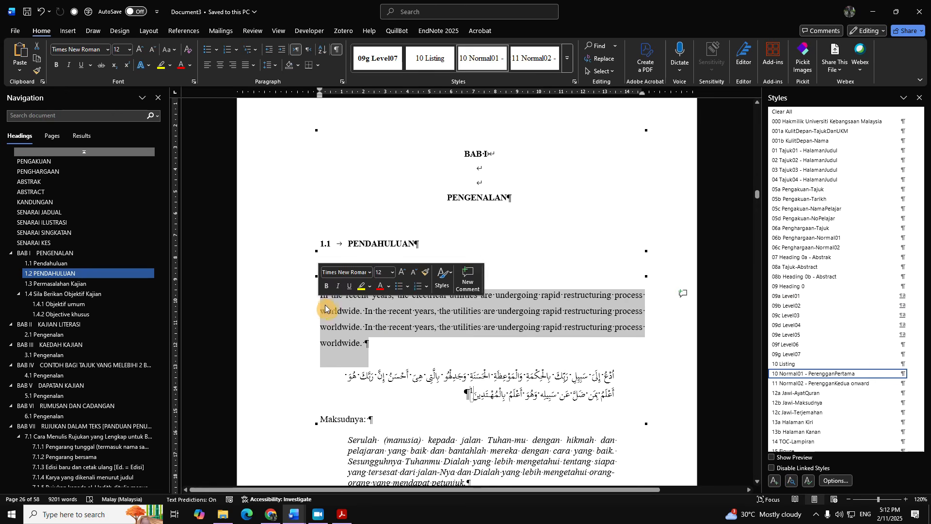
{"action": "left_click", "coordinate": [357, 296]}
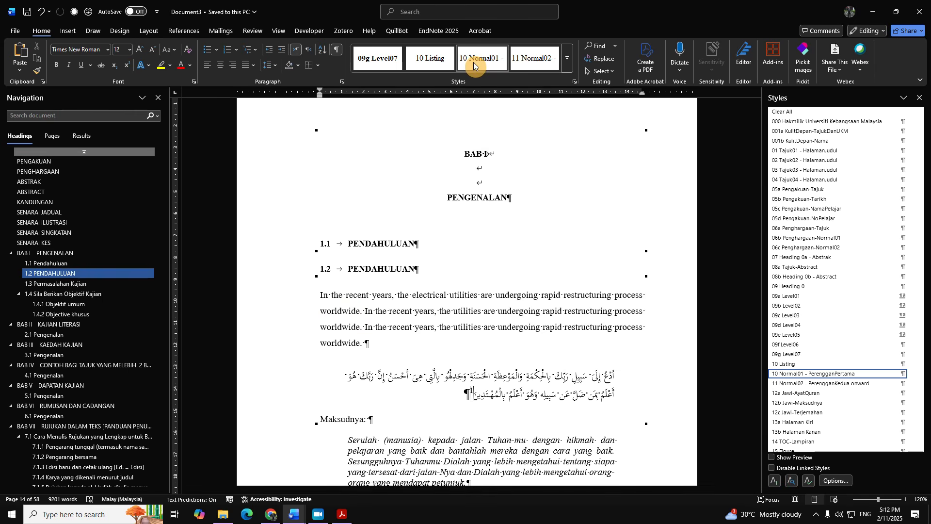
{"action": "scroll", "coordinate": [430, 361], "scroll_direction": "down", "scroll_amount": 3}
{"action": "scroll", "coordinate": [417, 356], "scroll_direction": "up", "scroll_amount": 3}
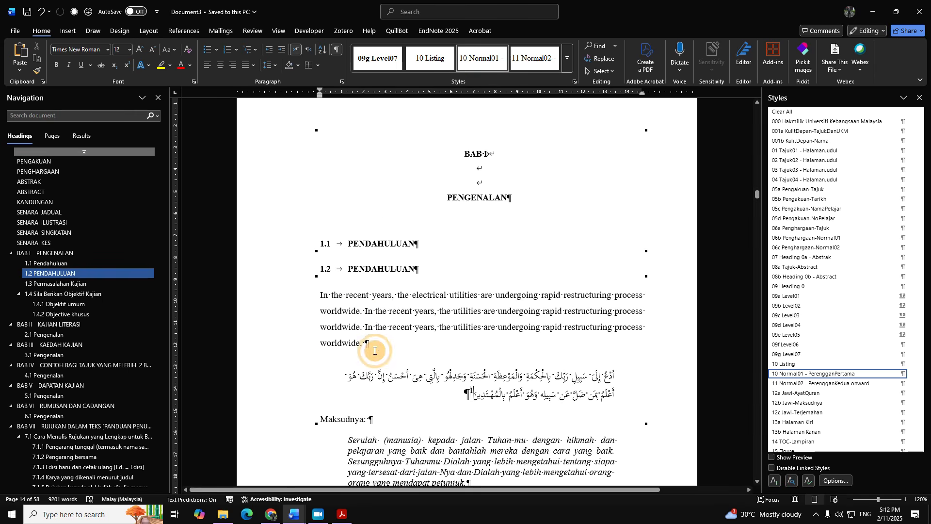
Step: Add a new paragraph below the first paragraph of section 1.2 and paste a copy of that paragraph there
{"action": "key", "text": "Return"}
{"action": "triple_click", "coordinate": [342, 328]}
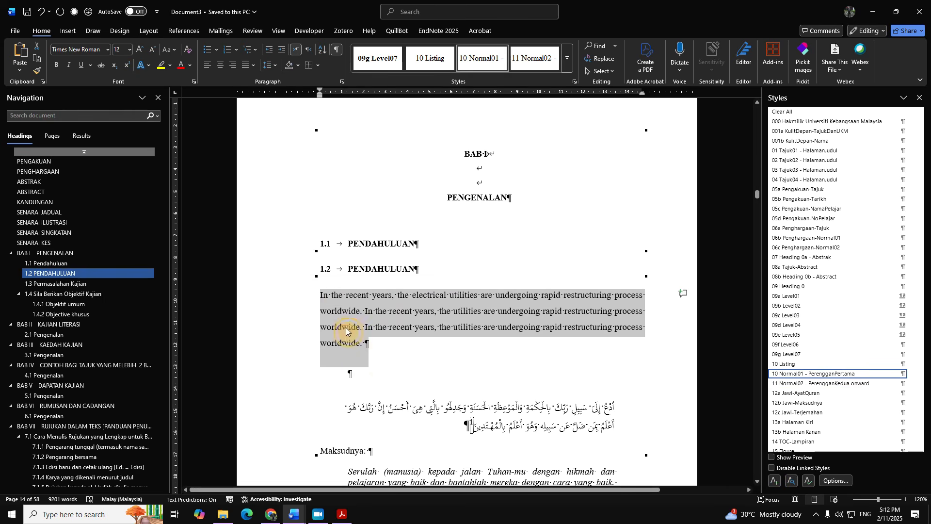
{"action": "key", "text": "ctrl+c"}
{"action": "left_click", "coordinate": [388, 374]}
{"action": "key", "text": "ctrl+v"}
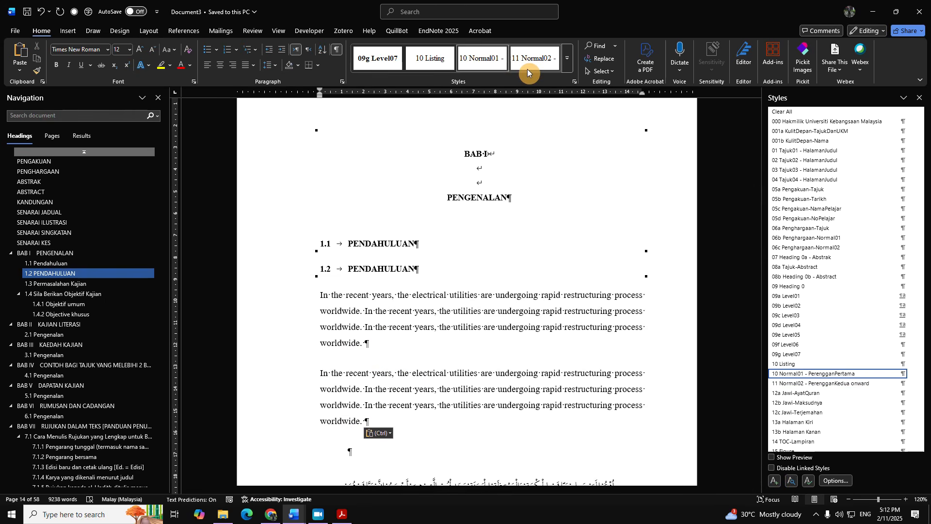
Step: Remove the empty paragraph below the pasted copy and apply the 11 Normal02 - PerengganKedua onward style to the copy
{"action": "left_click", "coordinate": [528, 70]}
{"action": "scroll", "coordinate": [416, 342], "scroll_direction": "down", "scroll_amount": 2}
{"action": "left_click", "coordinate": [349, 364]}
{"action": "key", "text": "Delete"}
{"action": "left_click", "coordinate": [383, 314]}
{"action": "left_click", "coordinate": [473, 58]}
{"action": "left_click", "coordinate": [530, 60]}
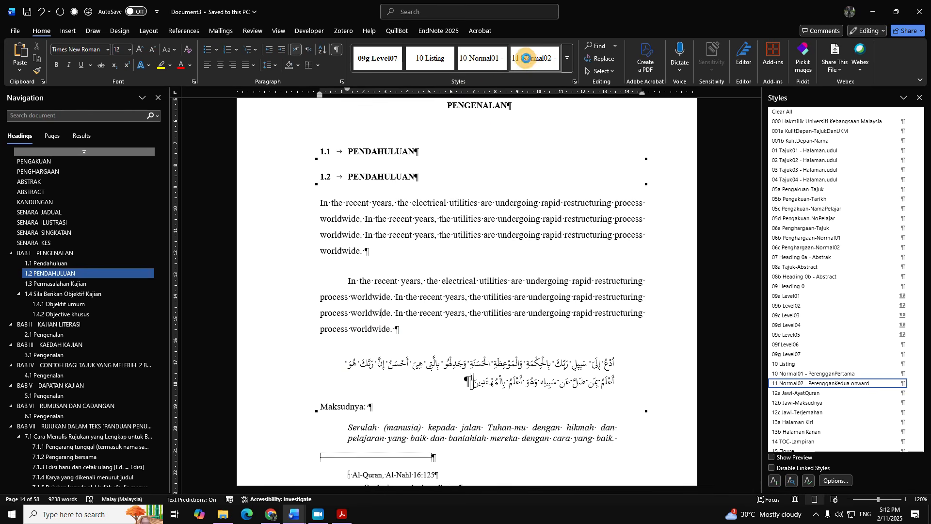
Step: Check the styles of the Quran verse, the Maksudnya line and the italic translation in section 1.2
{"action": "scroll", "coordinate": [533, 150], "scroll_direction": "down", "scroll_amount": 3}
{"action": "left_click", "coordinate": [488, 239]}
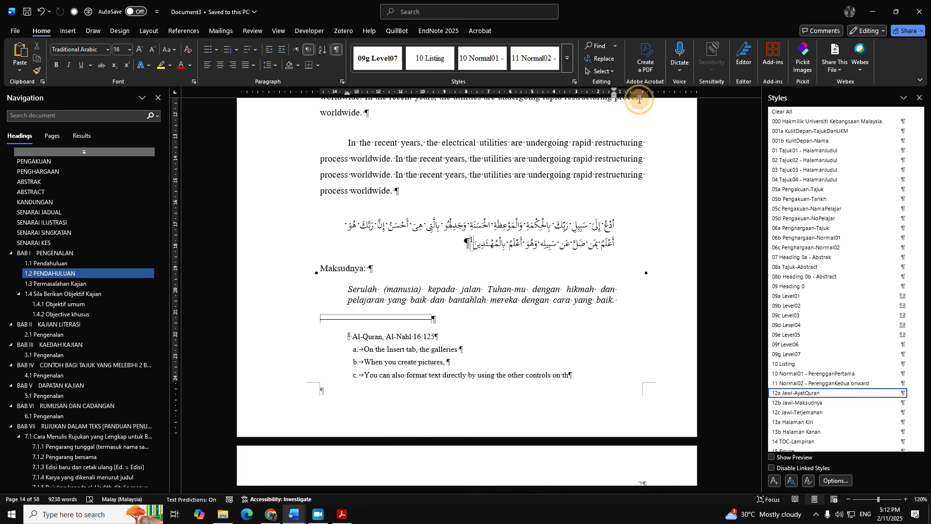
{"action": "left_click", "coordinate": [567, 65]}
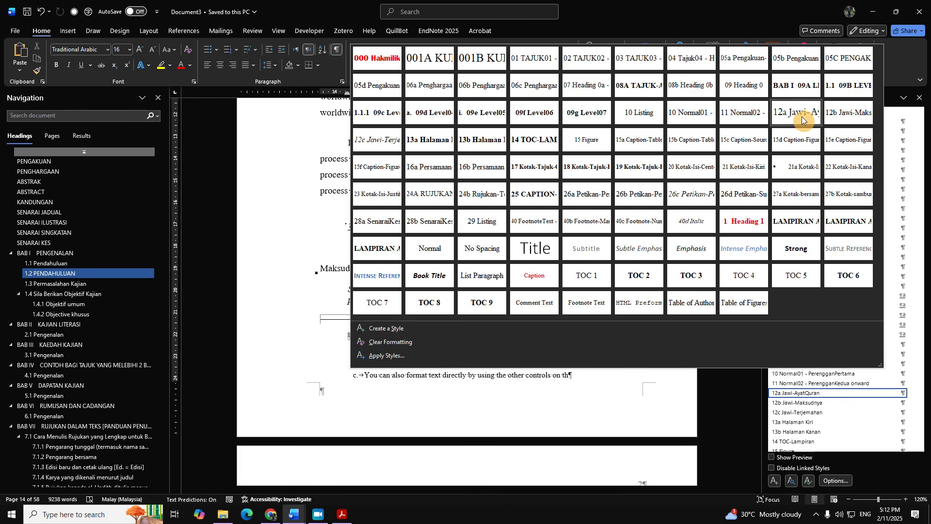
{"action": "left_click", "coordinate": [386, 270]}
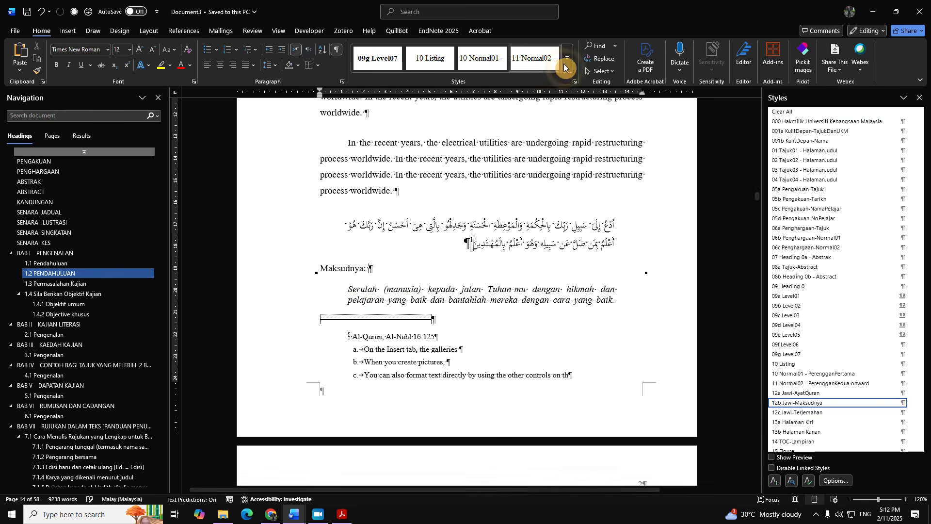
{"action": "left_click", "coordinate": [567, 66]}
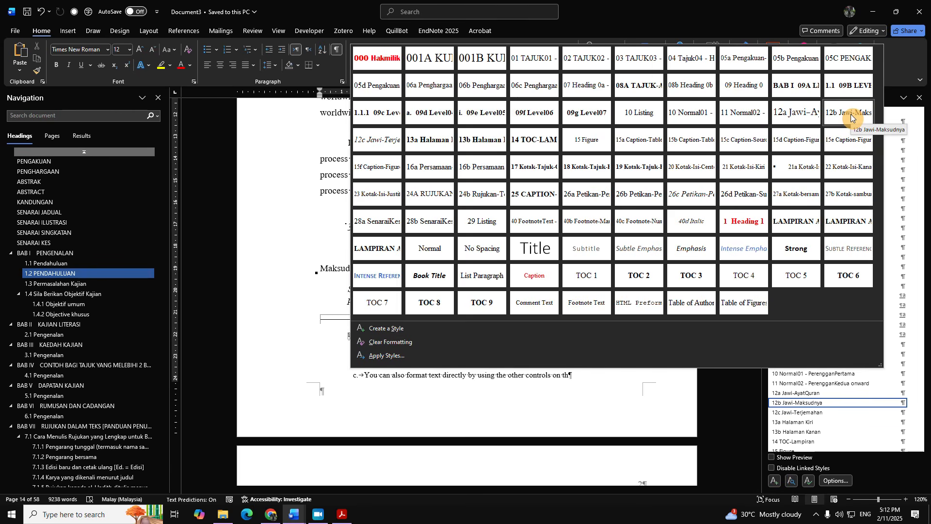
{"action": "left_click", "coordinate": [360, 290]}
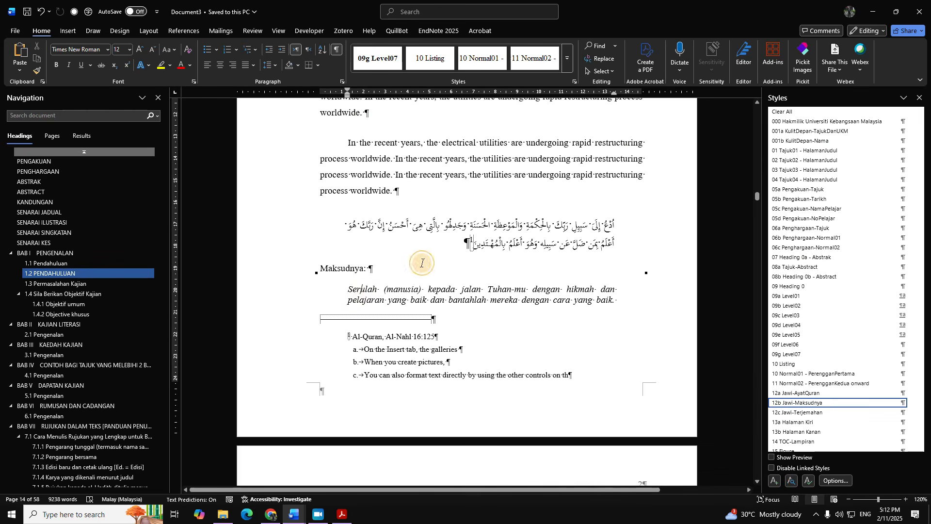
{"action": "left_click", "coordinate": [568, 54]}
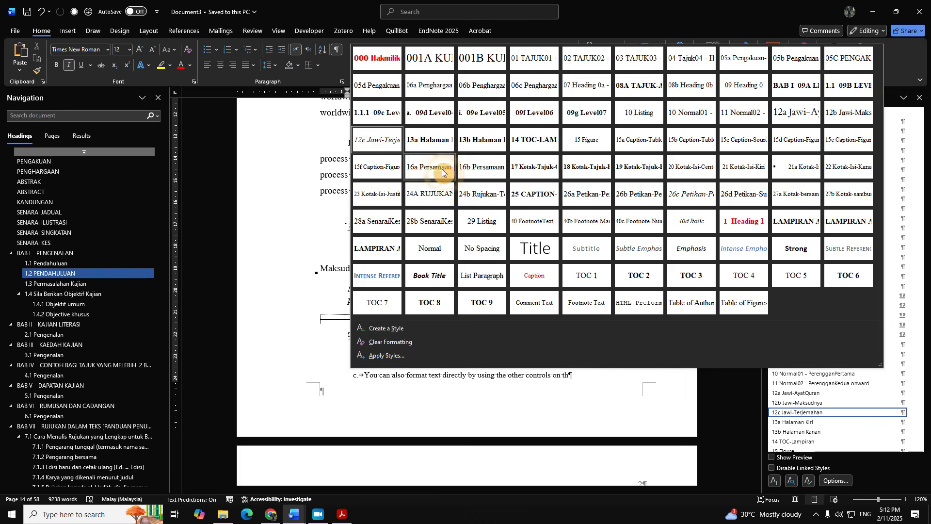
{"action": "left_click", "coordinate": [380, 146]}
Step: Set the layout of the picture above the Rajah 1.1 caption to In Line with Text
{"action": "scroll", "coordinate": [354, 249], "scroll_direction": "down", "scroll_amount": 7}
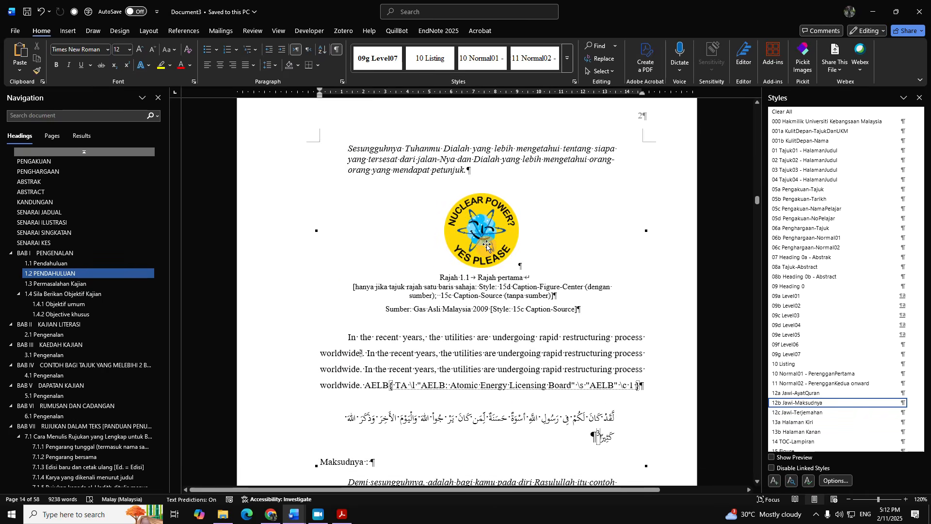
{"action": "left_click", "coordinate": [518, 259]}
{"action": "left_click", "coordinate": [497, 244]}
{"action": "left_click", "coordinate": [532, 201]}
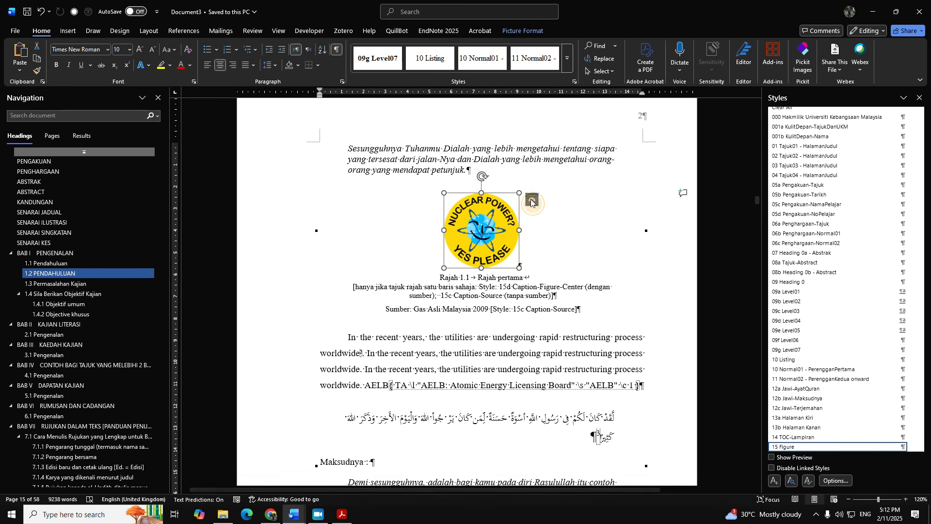
{"action": "left_click", "coordinate": [573, 234]}
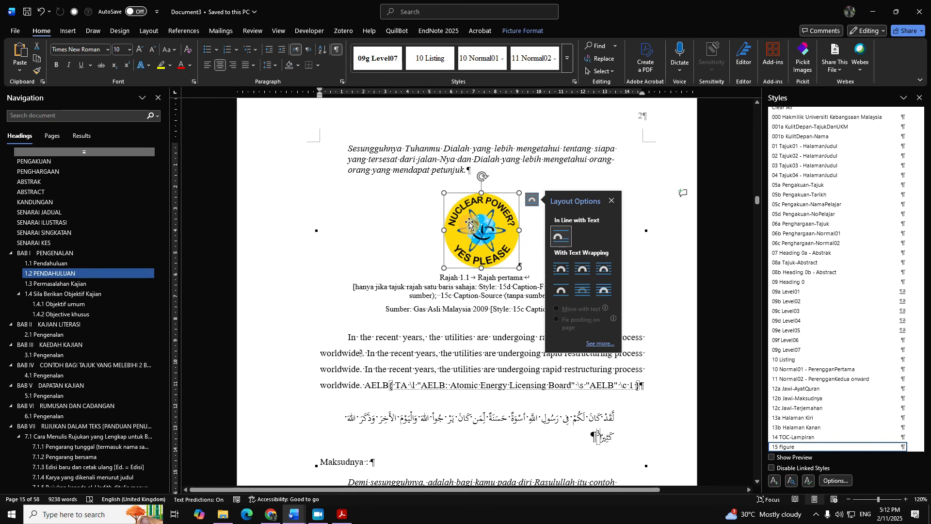
{"action": "left_click", "coordinate": [511, 266]}
{"action": "left_click", "coordinate": [522, 253]}
{"action": "left_click", "coordinate": [539, 199]}
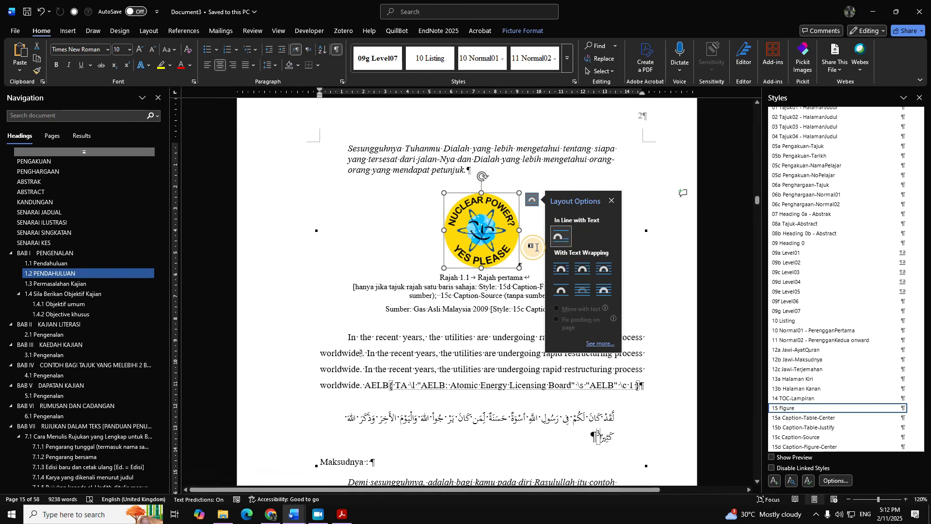
Step: Apply the 15 Figure style to the picture above the Rajah 1.1 caption
{"action": "left_click", "coordinate": [536, 248]}
{"action": "left_click", "coordinate": [568, 58]}
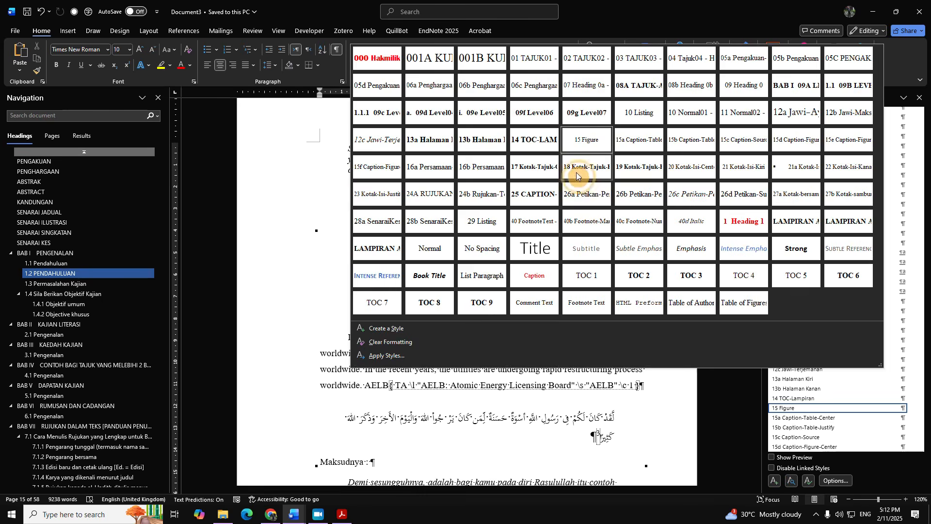
{"action": "left_click", "coordinate": [637, 138]}
{"action": "left_click", "coordinate": [483, 58]}
{"action": "left_click", "coordinate": [500, 235]}
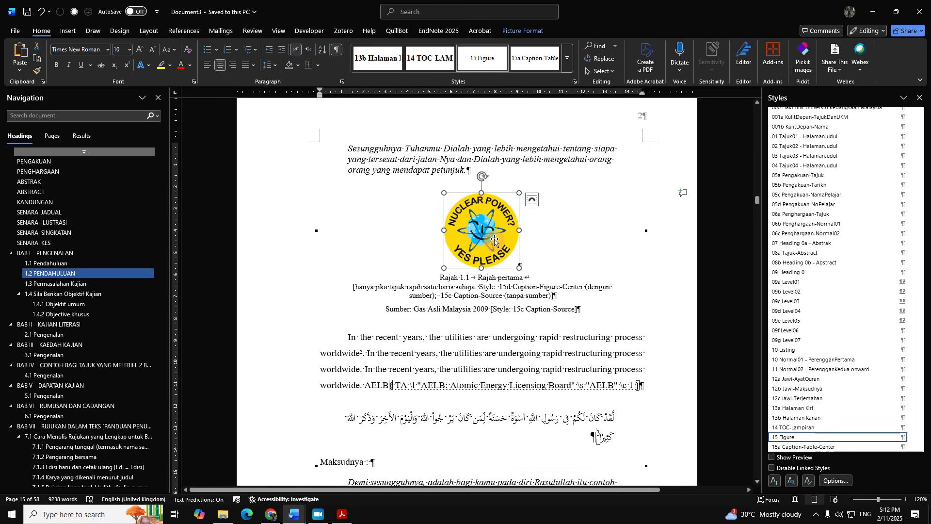
Step: Check the style of the Rajah 1.1 figure caption below the picture
{"action": "scroll", "coordinate": [488, 245], "scroll_direction": "down", "scroll_amount": 5}
{"action": "scroll", "coordinate": [499, 272], "scroll_direction": "up", "scroll_amount": 6}
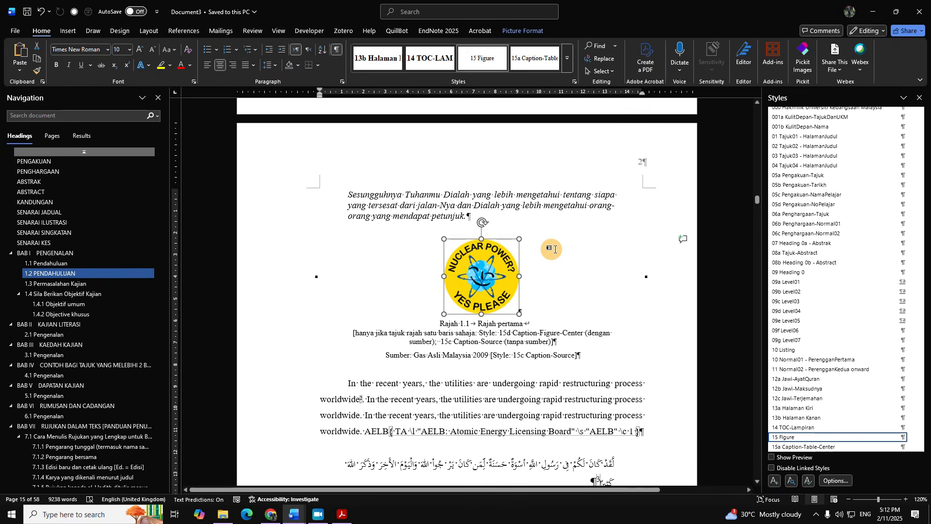
{"action": "left_click", "coordinate": [517, 341]}
{"action": "left_click_drag", "start_coordinate": [541, 357], "coordinate": [427, 283]}
{"action": "left_click", "coordinate": [490, 323]}
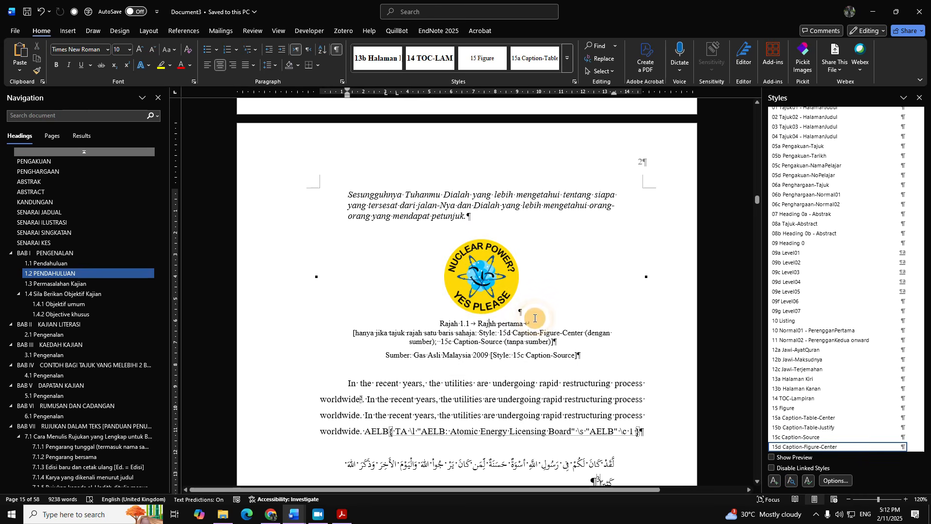
{"action": "scroll", "coordinate": [433, 328], "scroll_direction": "down", "scroll_amount": 3}
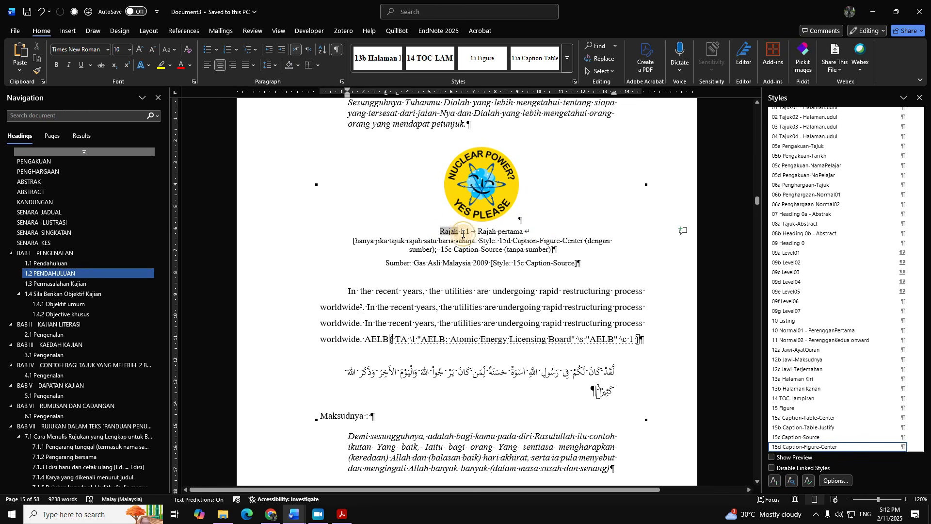
Step: Check the styles of the Rajah 1.1 caption, its bracketed style note and the Sumber line beneath it
{"action": "left_click_drag", "start_coordinate": [459, 233], "coordinate": [531, 231]}
{"action": "left_click_drag", "start_coordinate": [354, 241], "coordinate": [436, 249]}
{"action": "left_click", "coordinate": [427, 279]}
{"action": "left_click_drag", "start_coordinate": [605, 271], "coordinate": [386, 260]}
{"action": "left_click", "coordinate": [468, 266]}
{"action": "left_click_drag", "start_coordinate": [552, 249], "coordinate": [442, 251]}
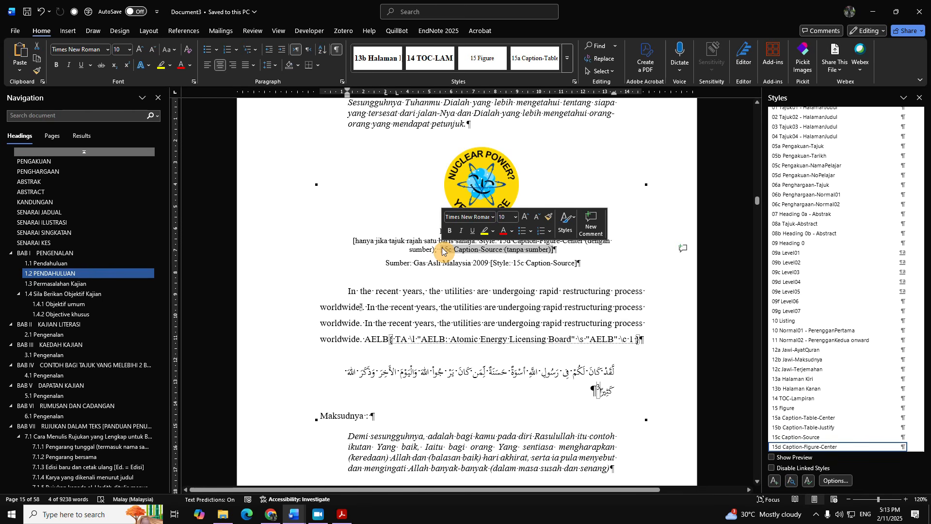
{"action": "left_click_drag", "start_coordinate": [598, 272], "coordinate": [381, 266]}
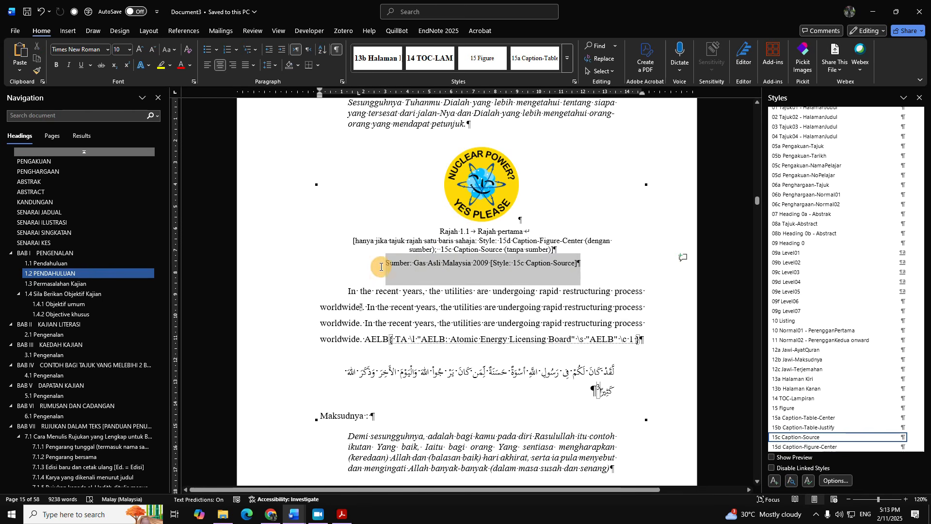
{"action": "left_click", "coordinate": [413, 268]}
Step: Try the 15d Caption-Figure-Center style on the Sumber line under Rajah 1.1, and return it to 15c Caption-Source
{"action": "scroll", "coordinate": [484, 301], "scroll_direction": "up", "scroll_amount": 8, "text": "ctrl"}
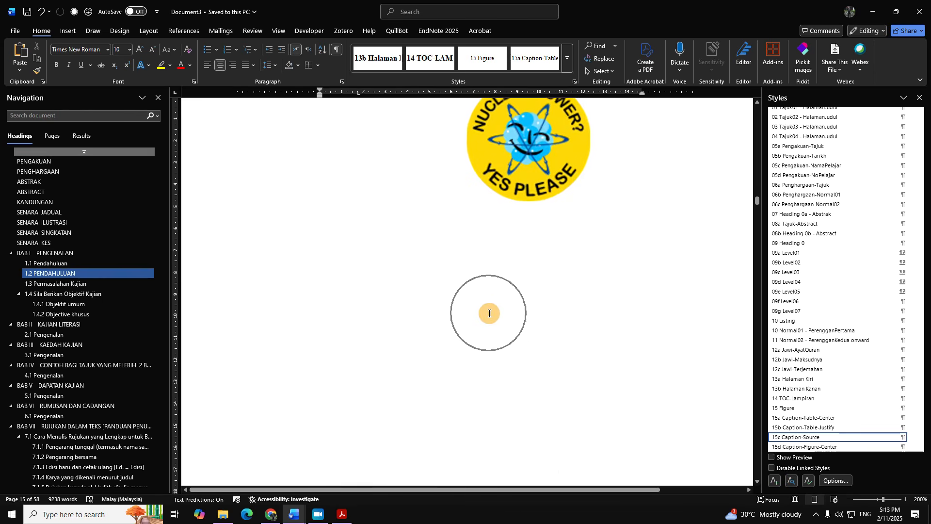
{"action": "left_click_drag", "start_coordinate": [466, 490], "coordinate": [504, 481]}
{"action": "left_click", "coordinate": [564, 58]}
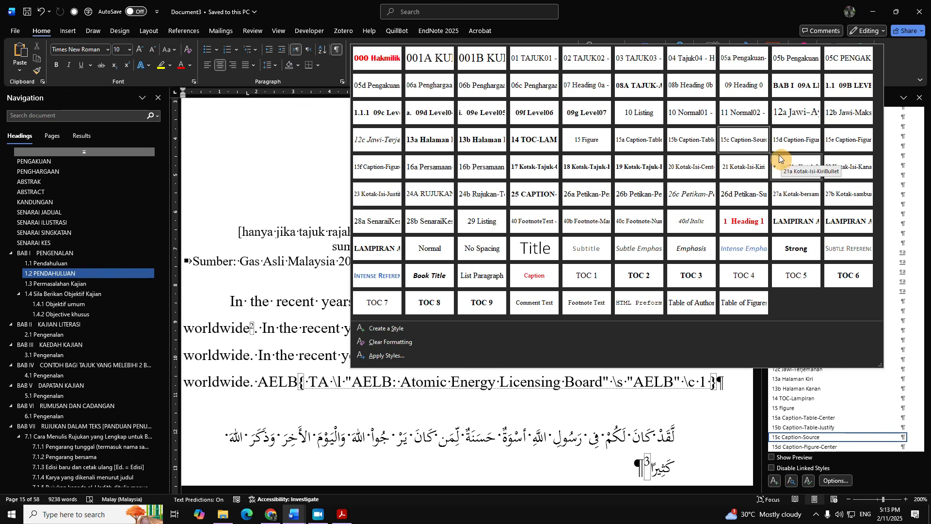
{"action": "left_click", "coordinate": [288, 280]}
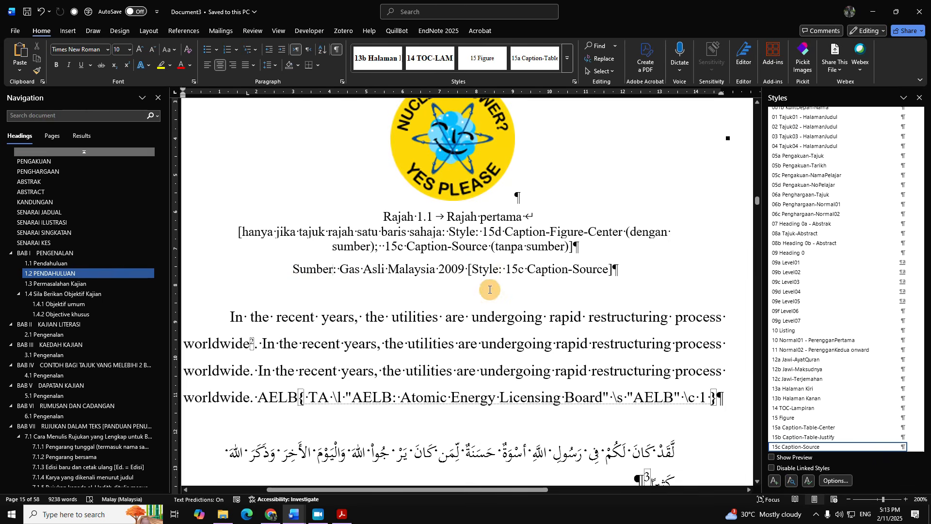
{"action": "left_click", "coordinate": [568, 69]}
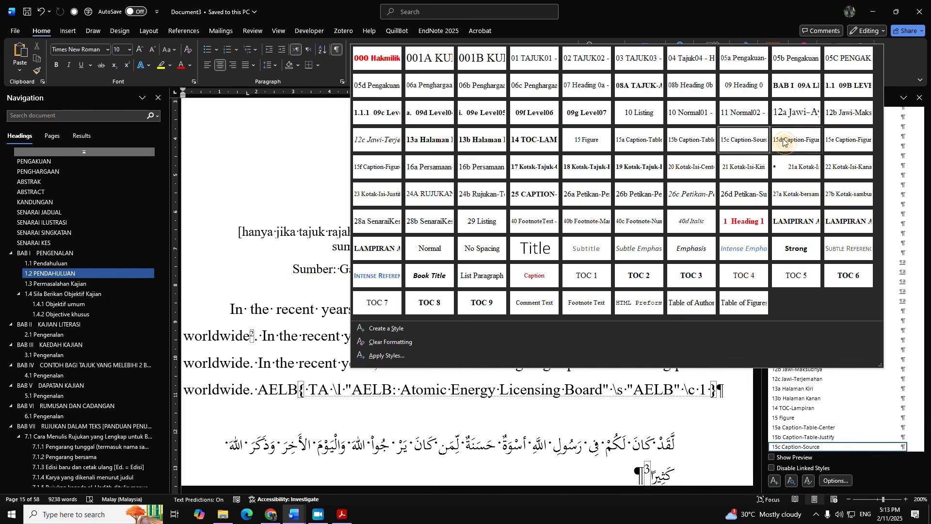
{"action": "left_click", "coordinate": [790, 166]}
{"action": "left_click", "coordinate": [419, 271]}
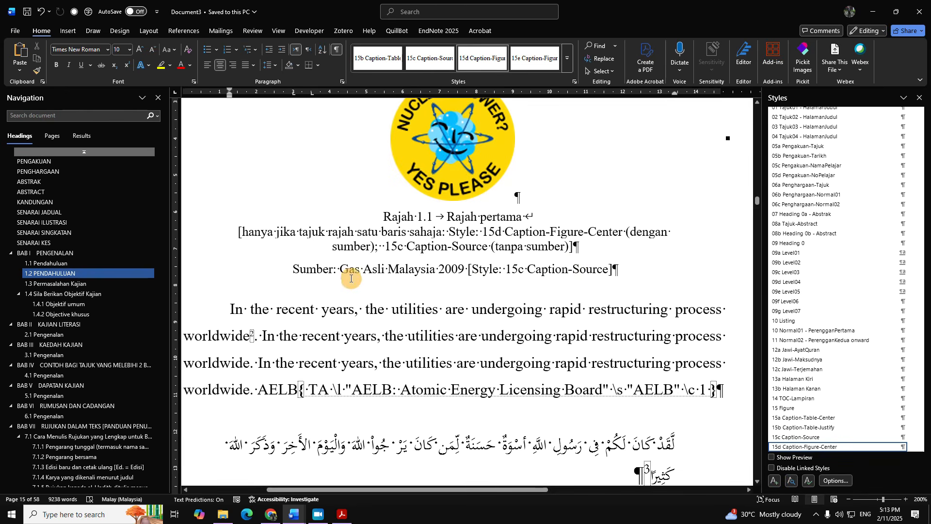
{"action": "left_click", "coordinate": [429, 58]}
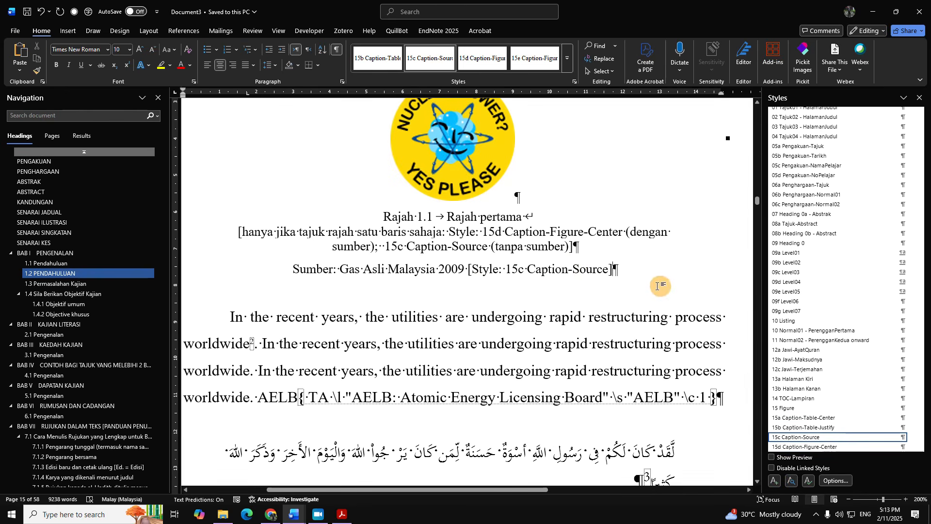
Step: Delete the Sumber line below the Rajah 1.1 caption
{"action": "left_click", "coordinate": [271, 272]}
{"action": "left_click", "coordinate": [304, 280]}
{"action": "left_click_drag", "start_coordinate": [617, 269], "coordinate": [270, 253]}
{"action": "key", "text": "Delete"}
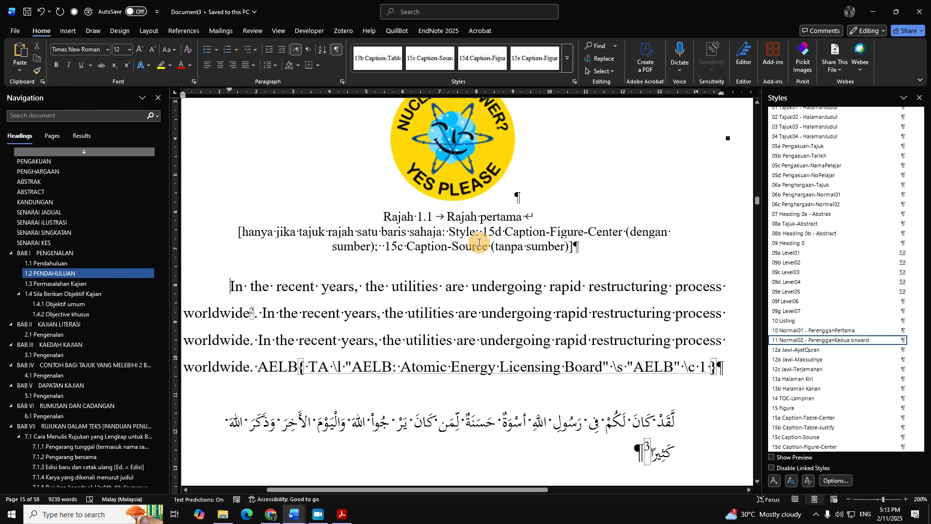
Step: Separate the Rajah 1.1 caption from its bracketed note with a paragraph break and apply the 15c Caption-Source style to the caption
{"action": "left_click_drag", "start_coordinate": [586, 247], "coordinate": [375, 197]}
{"action": "left_click_drag", "start_coordinate": [541, 219], "coordinate": [398, 219]}
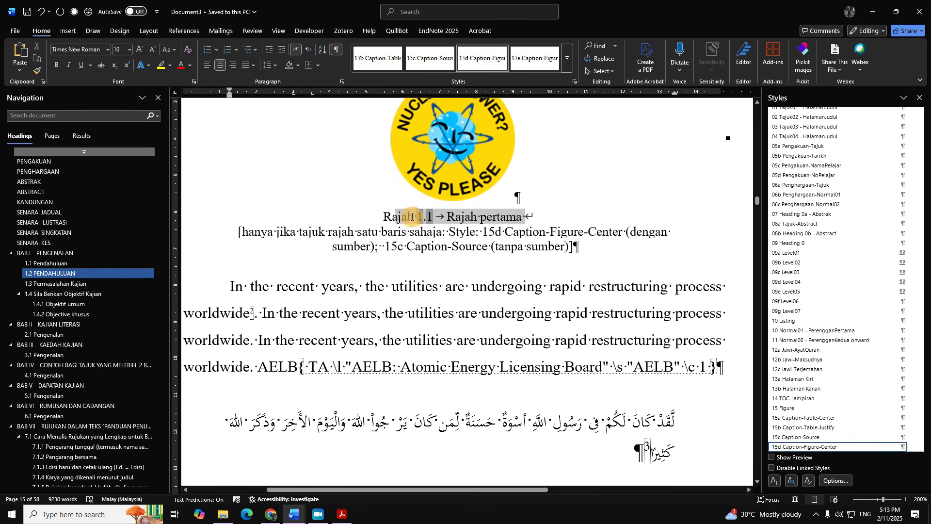
{"action": "left_click", "coordinate": [524, 217]}
{"action": "key", "text": "Return"}
{"action": "key", "text": "Delete"}
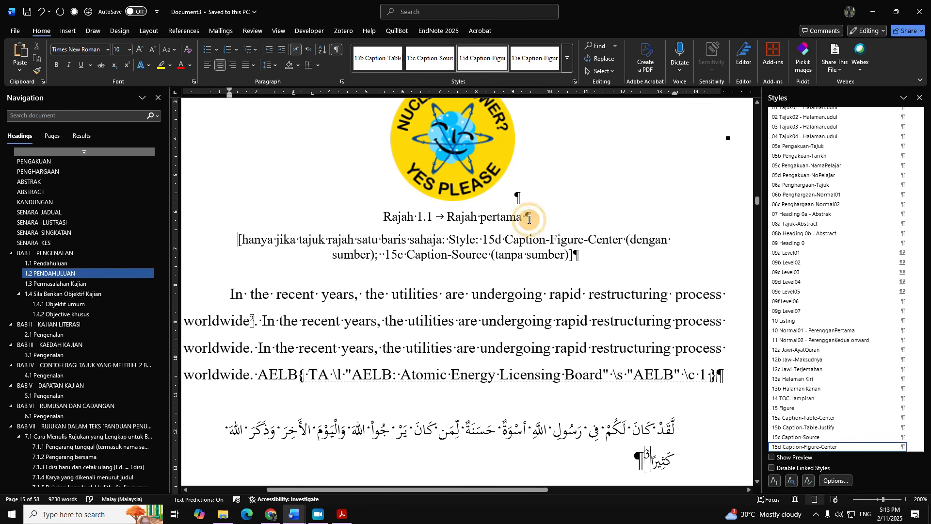
{"action": "left_click", "coordinate": [492, 216]}
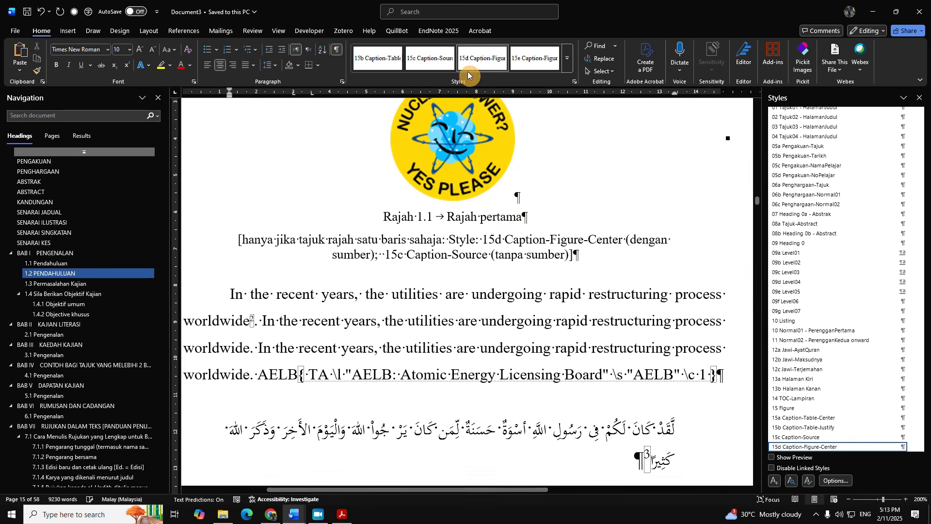
{"action": "left_click", "coordinate": [431, 60]}
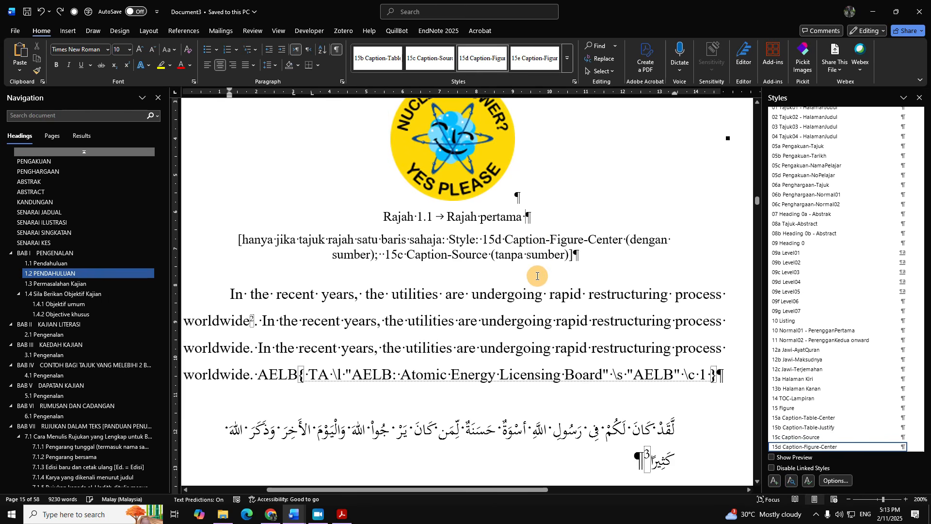
Step: Undo the caption edits and the deletion of the Sumber line under Rajah 1.1
{"action": "key", "text": "ctrl+z"}
{"action": "key", "text": "ctrl+z"}
{"action": "key", "text": "ctrl+z"}
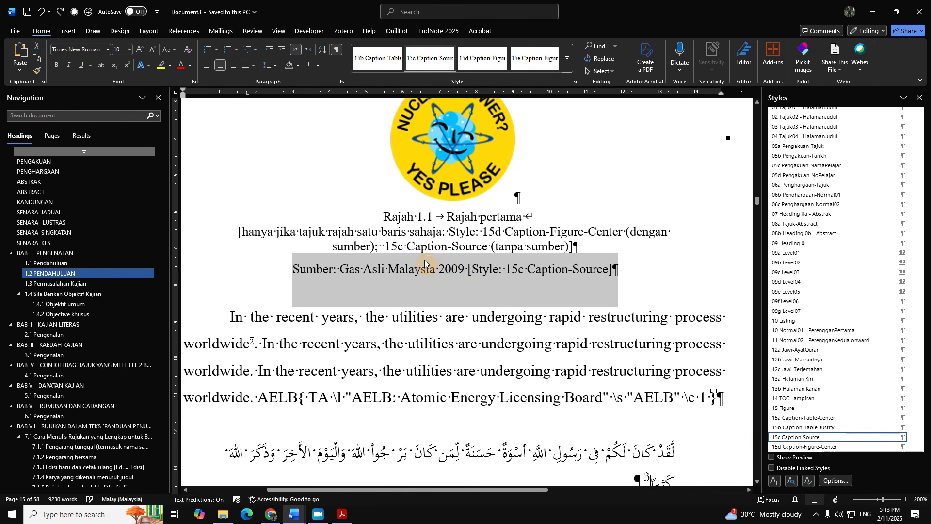
Step: Apply the 15d Caption-Figure-Center style to the Rajah 1.1 caption above the Sumber line
{"action": "left_click", "coordinate": [442, 239]}
{"action": "left_click", "coordinate": [409, 284]}
{"action": "left_click_drag", "start_coordinate": [652, 271], "coordinate": [265, 265]}
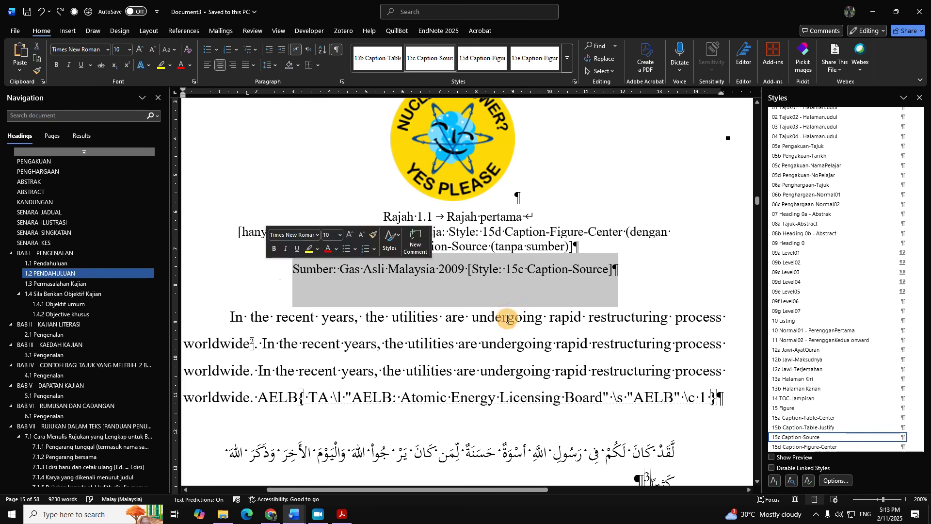
{"action": "left_click", "coordinate": [473, 247]}
{"action": "left_click", "coordinate": [480, 59]}
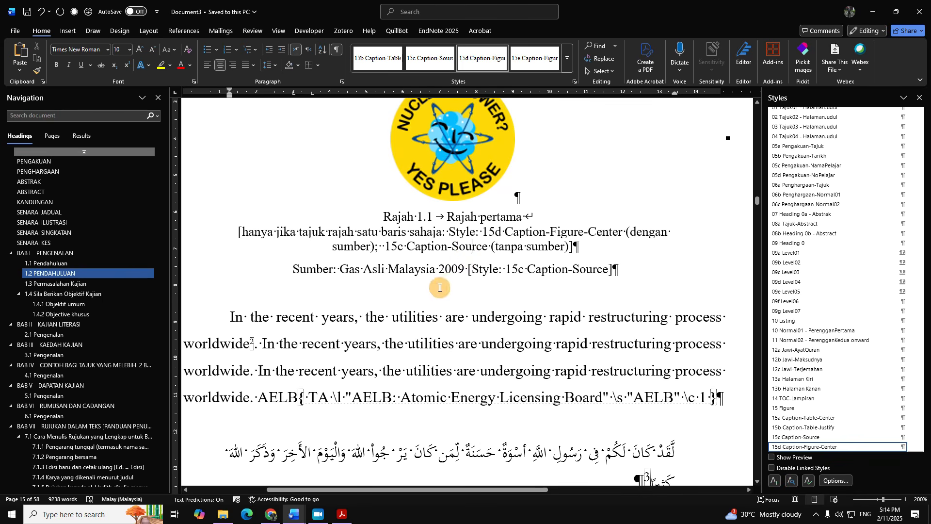
Step: Compare the styles of the Sumber line and the Rajah 1.1 caption above it
{"action": "left_click_drag", "start_coordinate": [545, 270], "coordinate": [276, 270]}
{"action": "left_click", "coordinate": [377, 289]}
{"action": "left_click_drag", "start_coordinate": [562, 270], "coordinate": [276, 270]}
{"action": "left_click", "coordinate": [442, 246]}
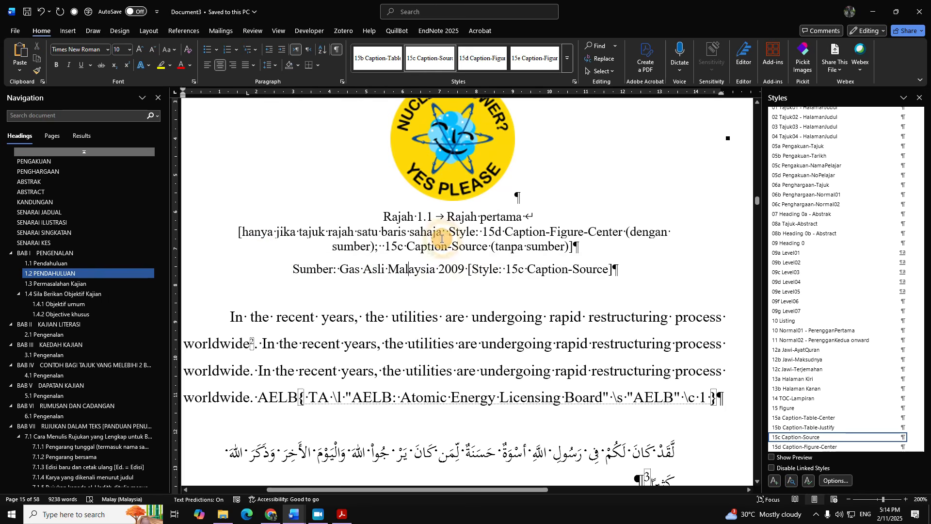
{"action": "left_click_drag", "start_coordinate": [615, 270], "coordinate": [294, 271]}
{"action": "left_click", "coordinate": [497, 247]}
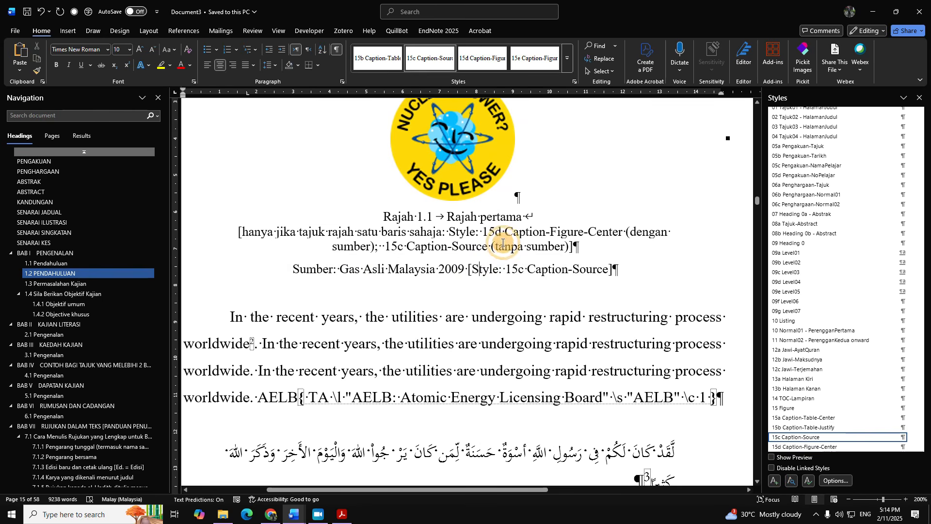
{"action": "left_click_drag", "start_coordinate": [583, 247], "coordinate": [320, 220]}
{"action": "left_click", "coordinate": [480, 245]}
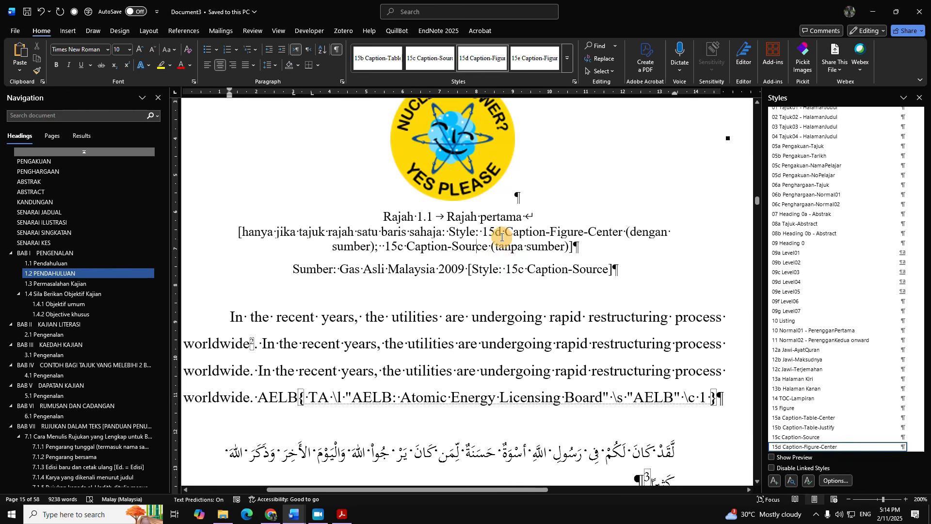
Step: Apply the 15e Caption-Figure-Justify-withSource style to the long Gambar 2.1 caption in section 2.1
{"action": "scroll", "coordinate": [528, 257], "scroll_direction": "down", "scroll_amount": 5}
{"action": "scroll", "coordinate": [528, 257], "scroll_direction": "down", "scroll_amount": 15}
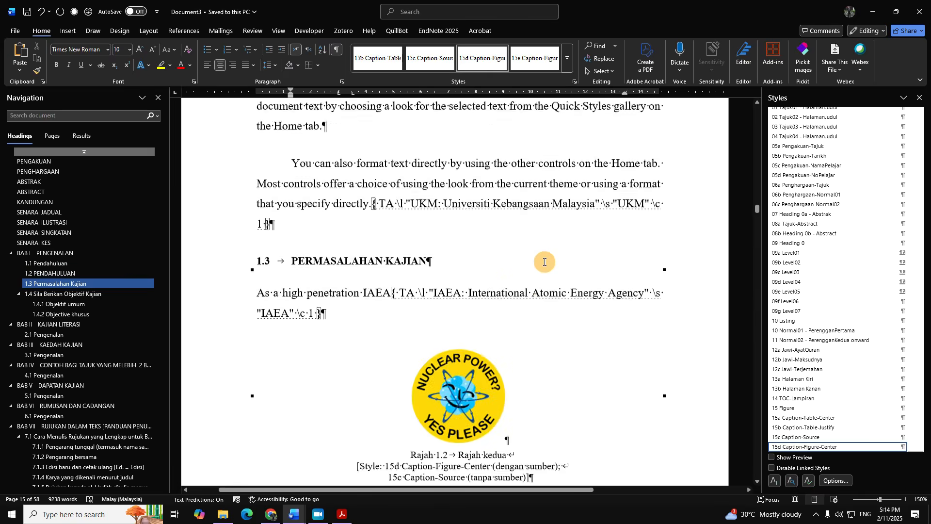
{"action": "scroll", "coordinate": [543, 254], "scroll_direction": "down", "scroll_amount": 15}
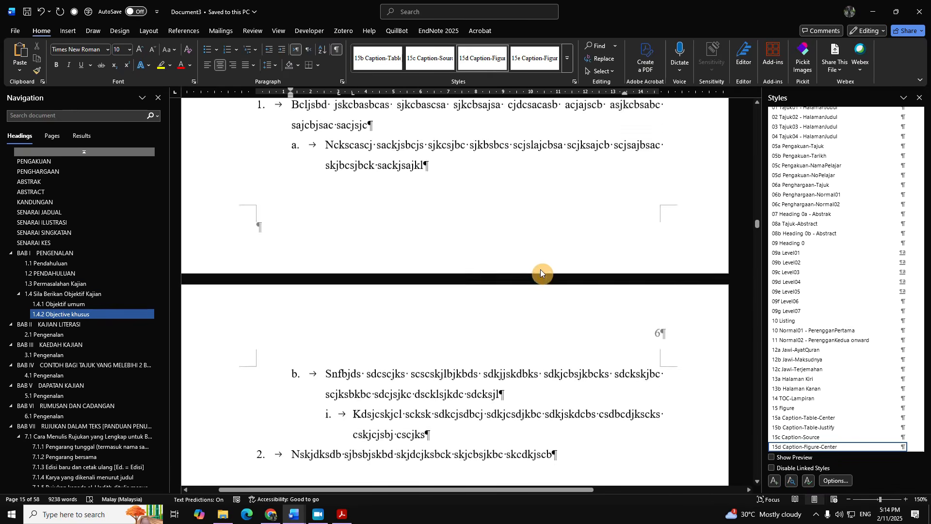
{"action": "scroll", "coordinate": [543, 277], "scroll_direction": "down", "scroll_amount": 15}
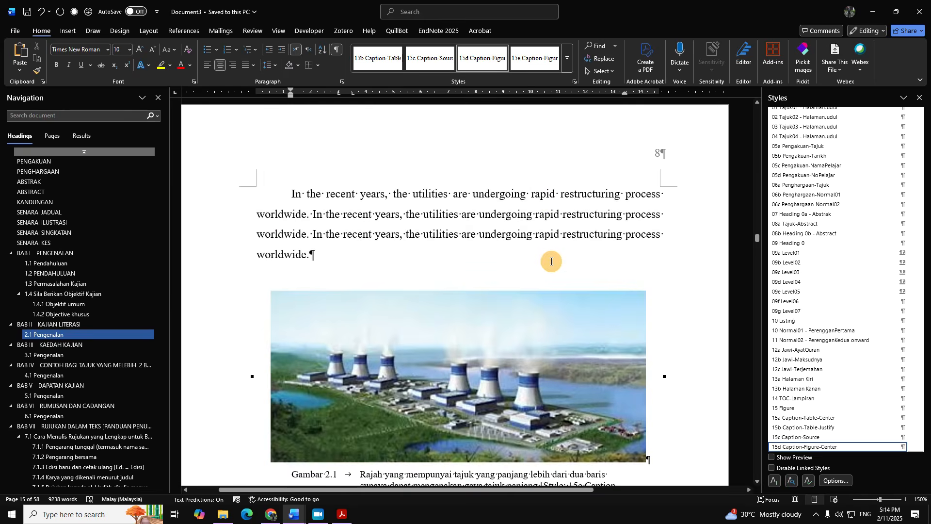
{"action": "left_click_drag", "start_coordinate": [516, 289], "coordinate": [287, 233]}
{"action": "left_click", "coordinate": [468, 265]}
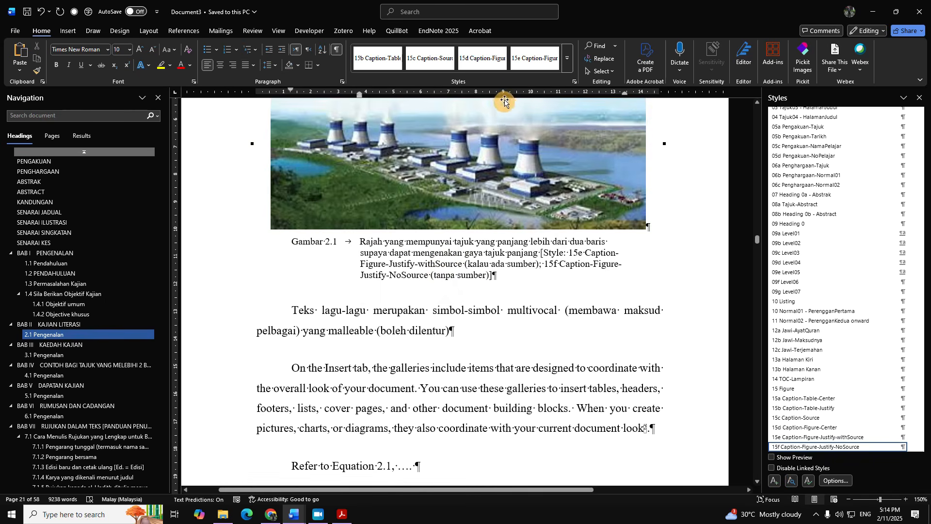
{"action": "left_click", "coordinate": [540, 66]}
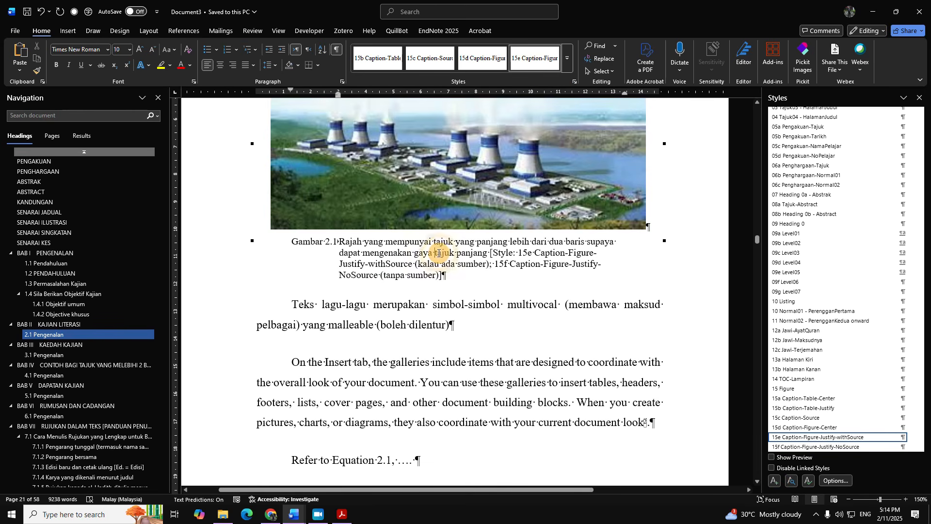
Step: Add a new paragraph reading "hghfghgf" below the Gambar 2.1 caption as a sample source line
{"action": "left_click", "coordinate": [419, 265]}
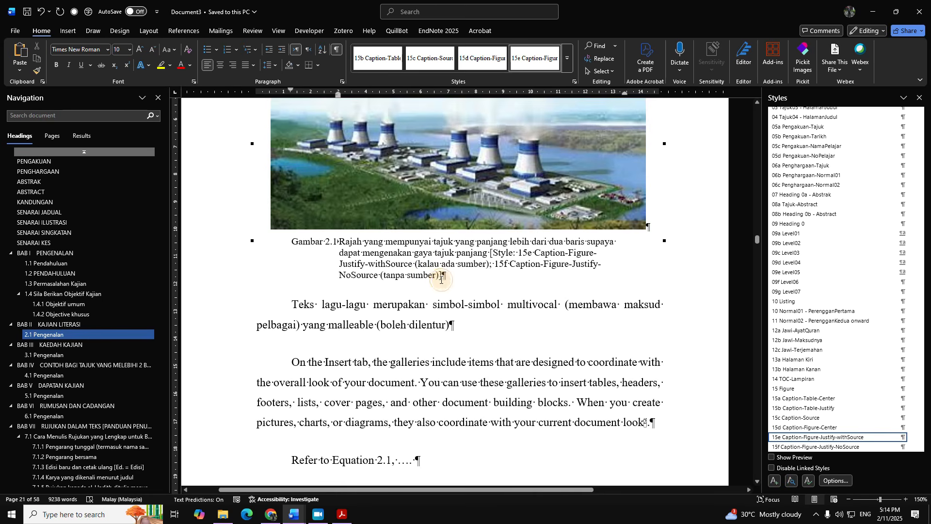
{"action": "left_click", "coordinate": [451, 276]}
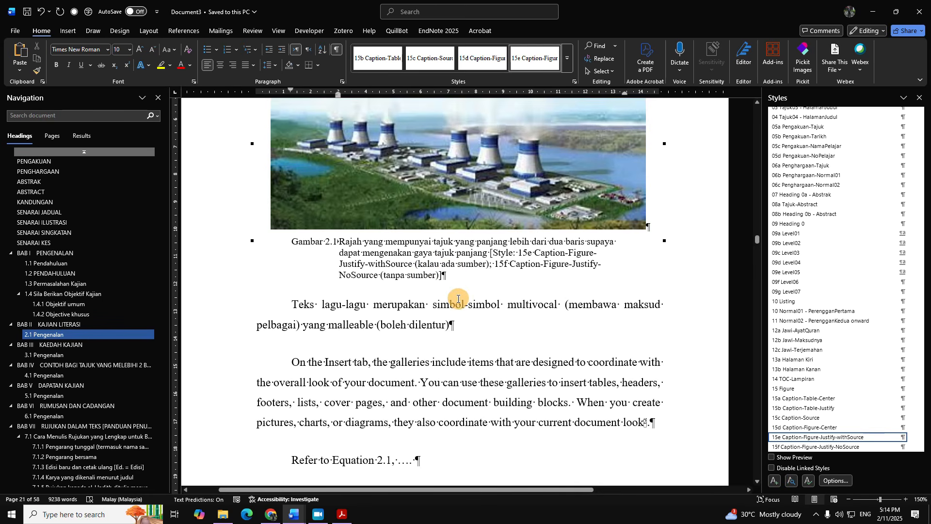
{"action": "key", "text": "Return"}
{"action": "type", "text": "hghjghgf"}
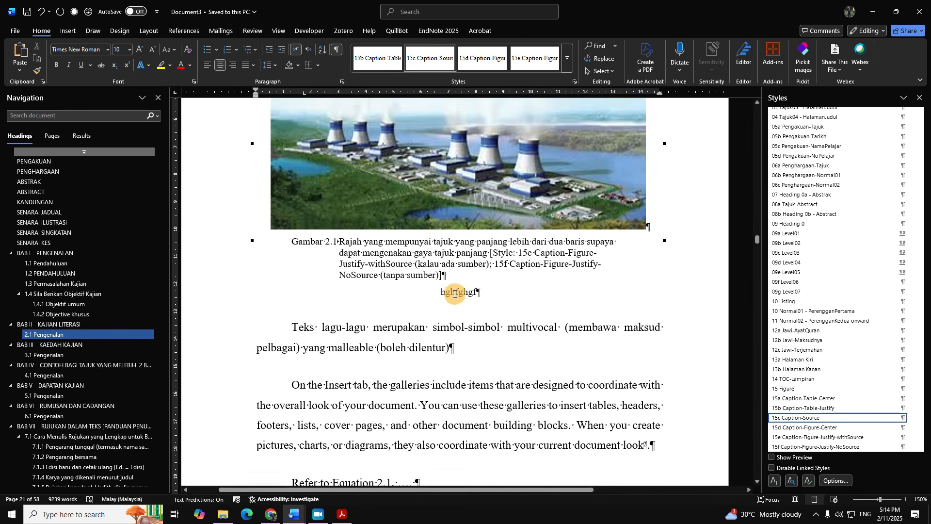
Step: Delete the sample source line below the Gambar 2.1 caption
{"action": "left_click", "coordinate": [481, 247]}
{"action": "left_click_drag", "start_coordinate": [479, 294], "coordinate": [397, 300]}
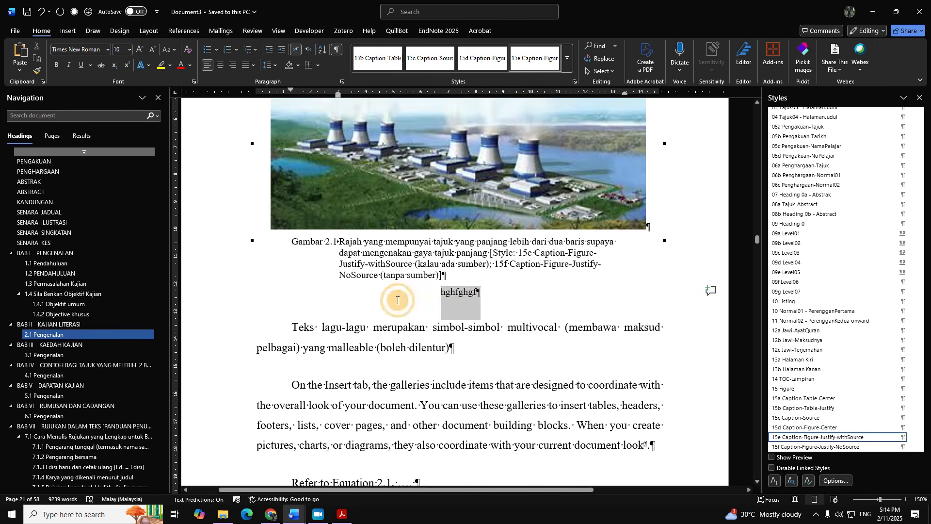
{"action": "key", "text": "Delete"}
Step: Apply the 15f Caption-Figure-Justify-NoSource style to the Gambar 2.1 caption
{"action": "left_click", "coordinate": [451, 277]}
{"action": "left_click", "coordinate": [567, 58]}
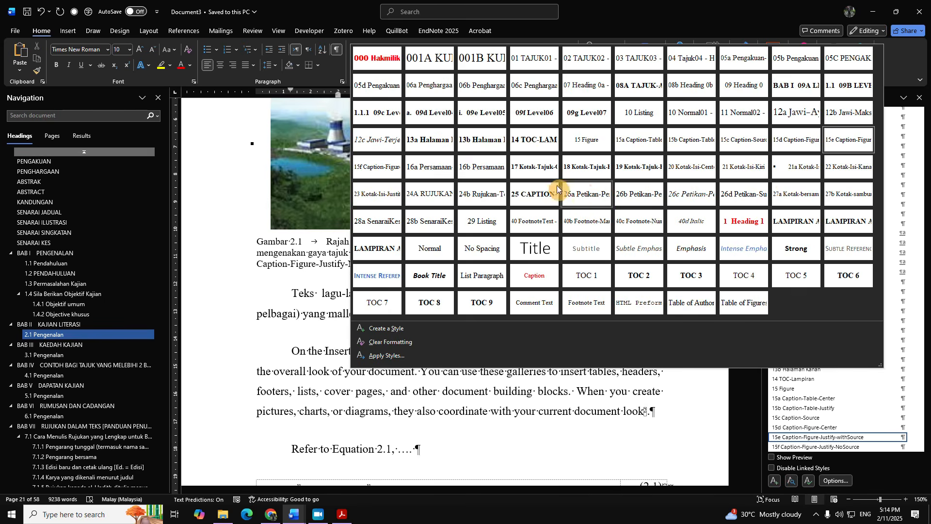
{"action": "left_click", "coordinate": [386, 176]}
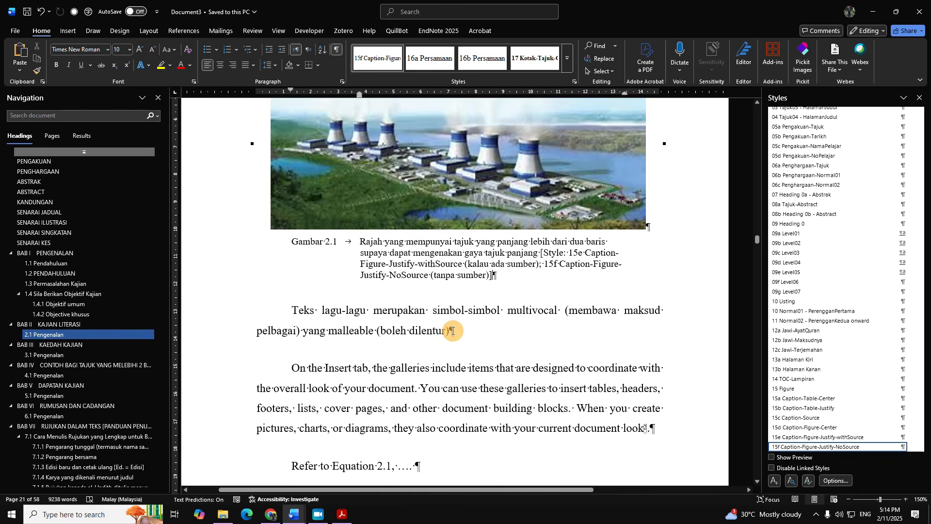
Step: Check the styles of the body paragraph below Gambar 2.1 and the first paragraph of section 1.2 in BAB I
{"action": "left_click", "coordinate": [517, 319]}
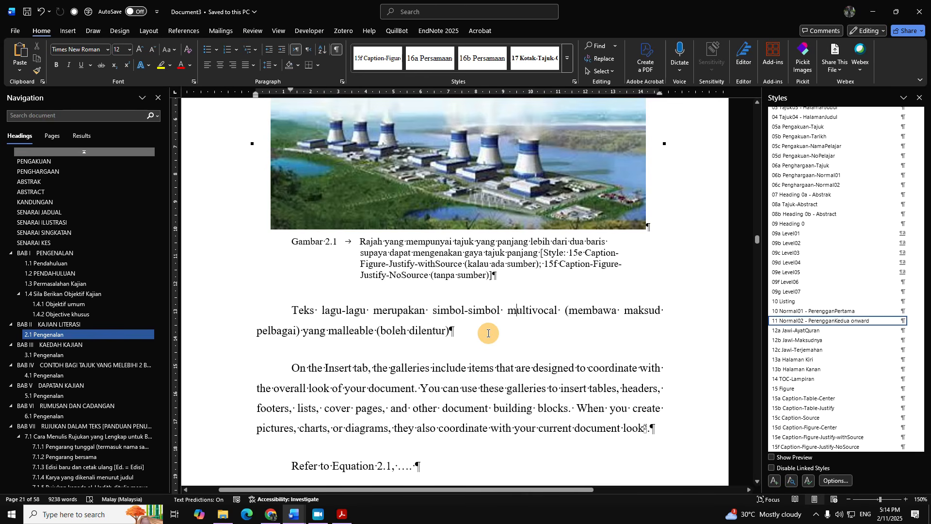
{"action": "left_click", "coordinate": [54, 253]}
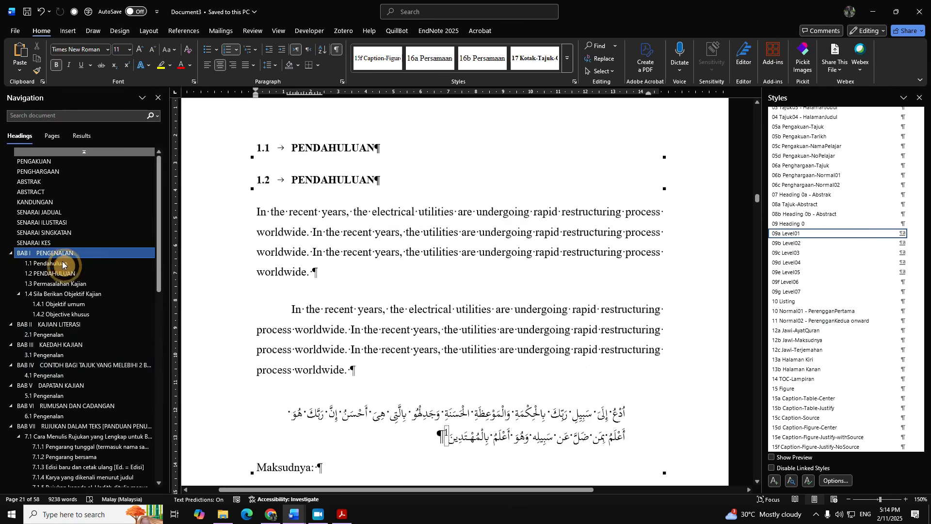
{"action": "scroll", "coordinate": [416, 373], "scroll_direction": "down", "scroll_amount": 3}
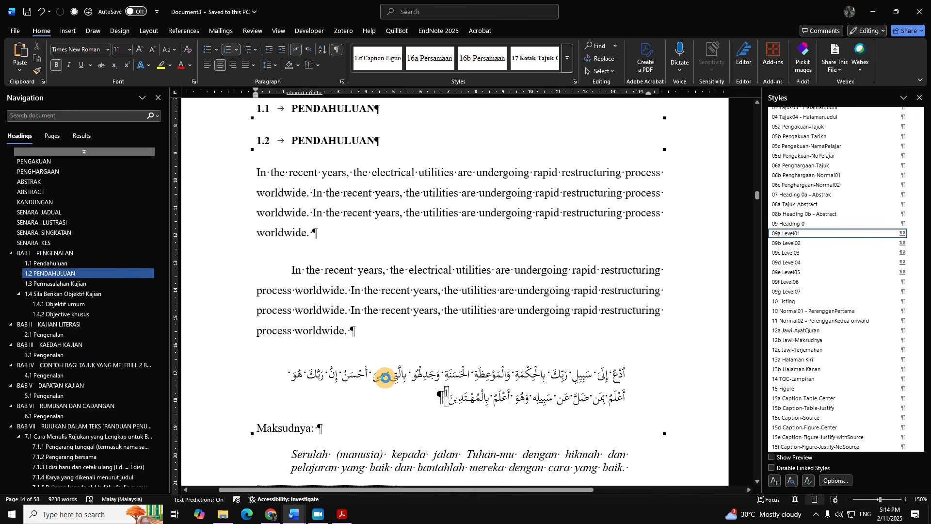
{"action": "scroll", "coordinate": [364, 317], "scroll_direction": "up", "scroll_amount": 2}
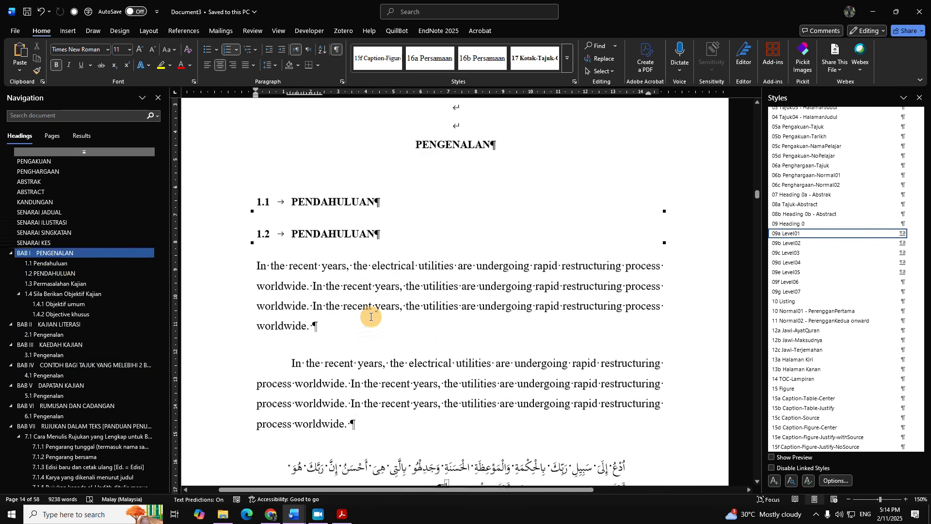
{"action": "left_click", "coordinate": [318, 311]}
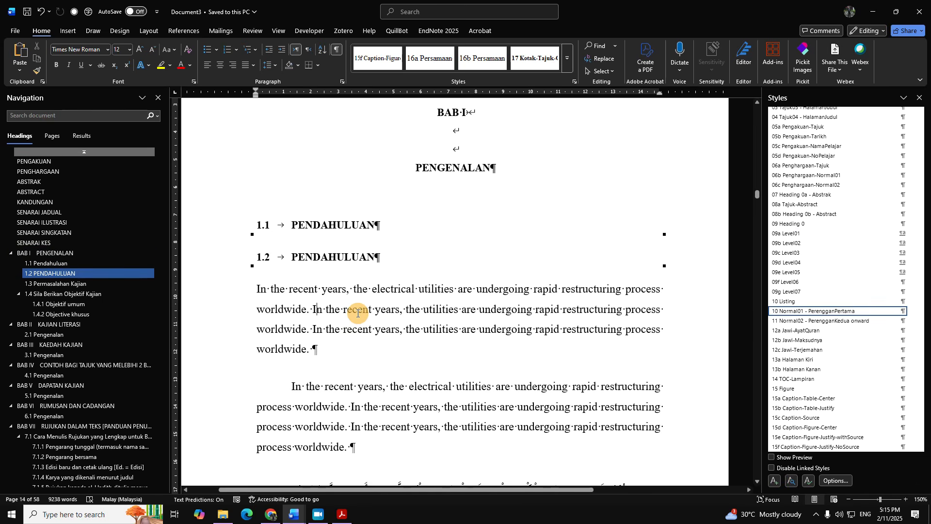
Step: Switch to Document4, the English version of the thesis template
{"action": "left_click", "coordinate": [299, 514]}
{"action": "left_click", "coordinate": [343, 470]}
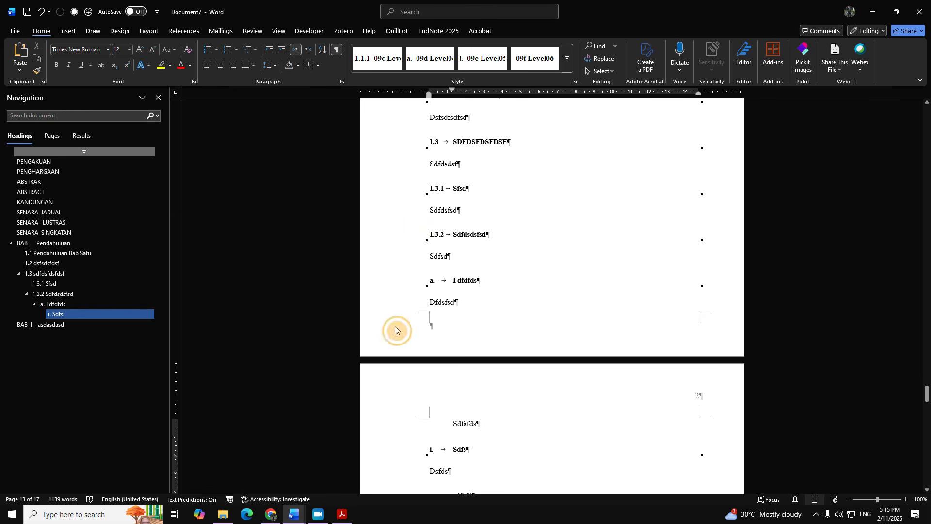
{"action": "scroll", "coordinate": [388, 253], "scroll_direction": "up", "scroll_amount": 6}
{"action": "left_click", "coordinate": [293, 513]}
{"action": "left_click", "coordinate": [301, 466]}
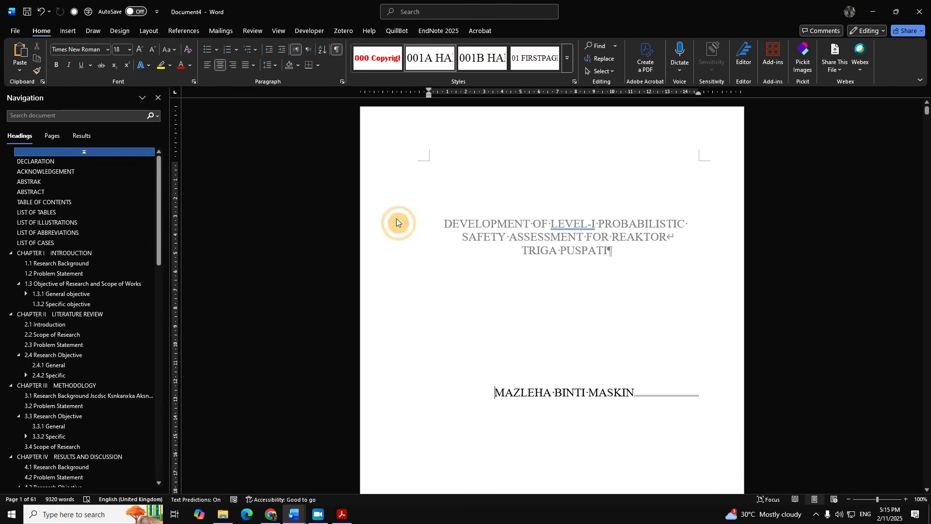
Step: Check the paragraph spacing of the 1.1 Research Background heading in CHAPTER I
{"action": "left_click", "coordinate": [48, 264]}
{"action": "left_click", "coordinate": [504, 223]}
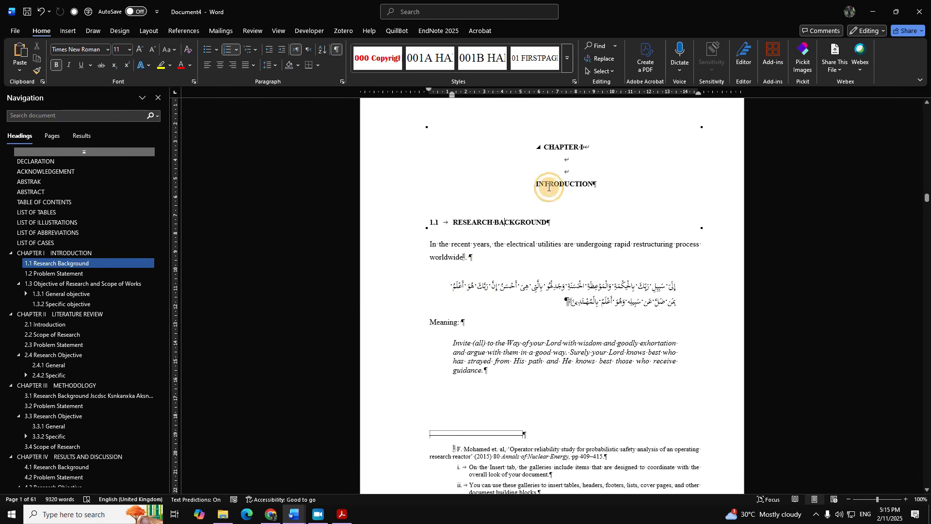
{"action": "left_click", "coordinate": [342, 81]}
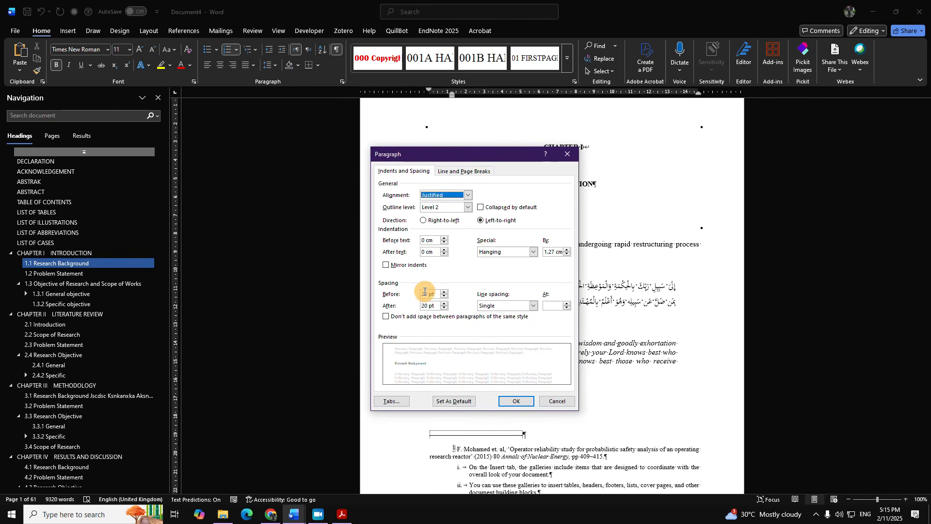
{"action": "left_click", "coordinate": [425, 306]}
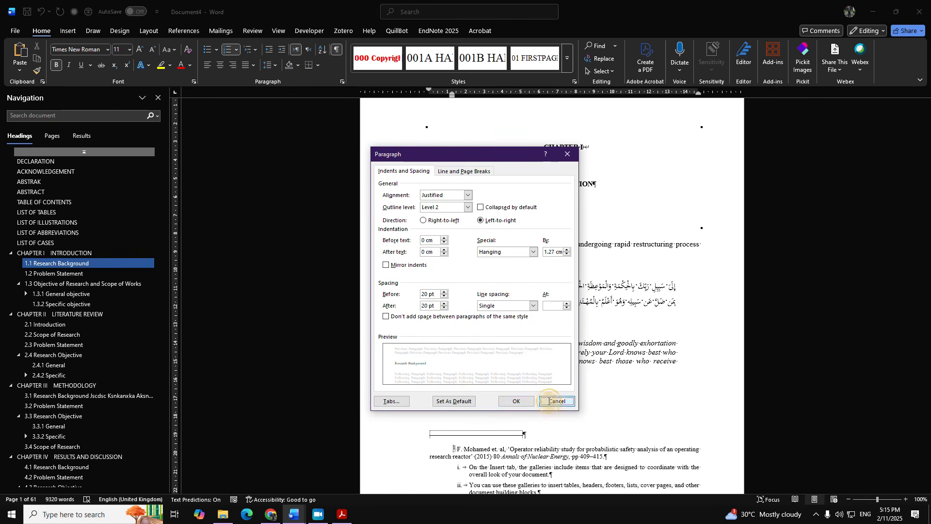
{"action": "left_click", "coordinate": [556, 401]}
Step: Check the paragraph spacing of the first body paragraph in section 1.1 and of the paragraph below Figure 1.1
{"action": "left_click", "coordinate": [344, 84]}
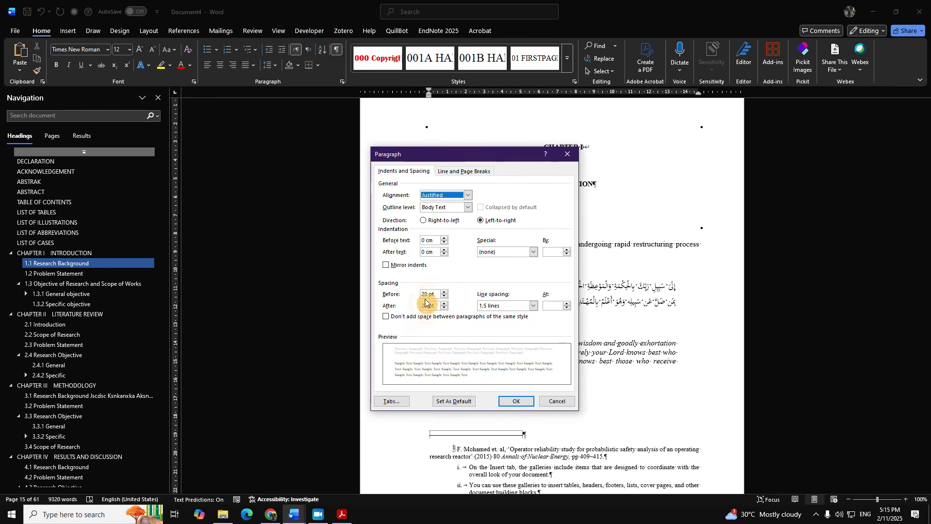
{"action": "double_click", "coordinate": [425, 306]}
{"action": "left_click", "coordinate": [557, 401]}
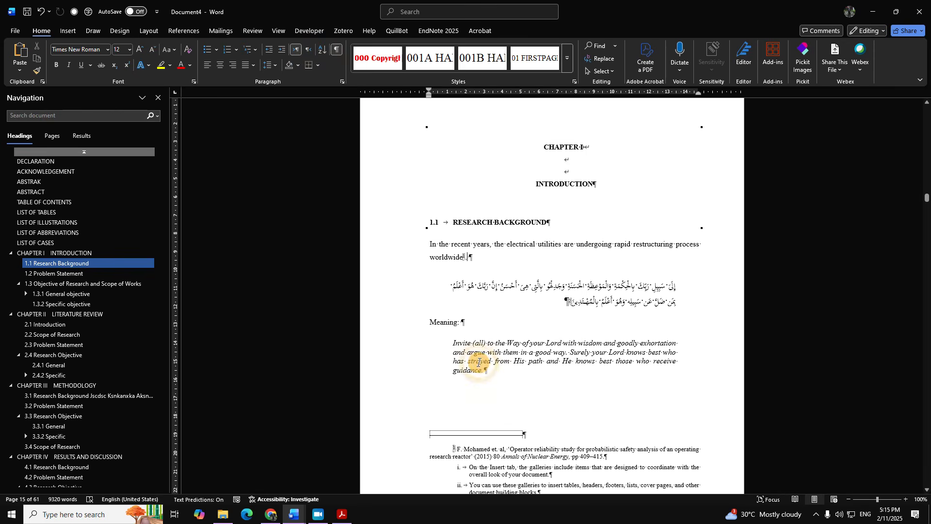
{"action": "scroll", "coordinate": [475, 361], "scroll_direction": "down", "scroll_amount": 15}
{"action": "left_click", "coordinate": [467, 277]}
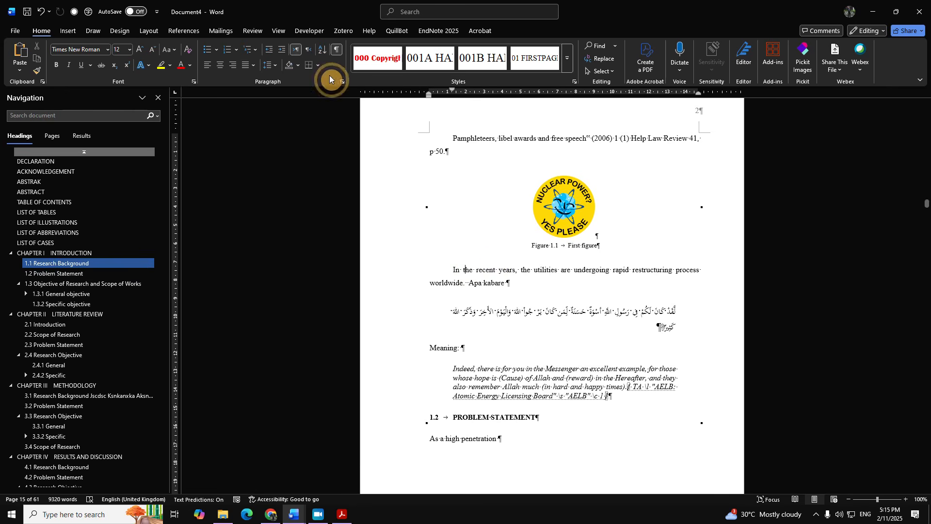
{"action": "left_click", "coordinate": [343, 83]}
{"action": "left_click", "coordinate": [558, 400]}
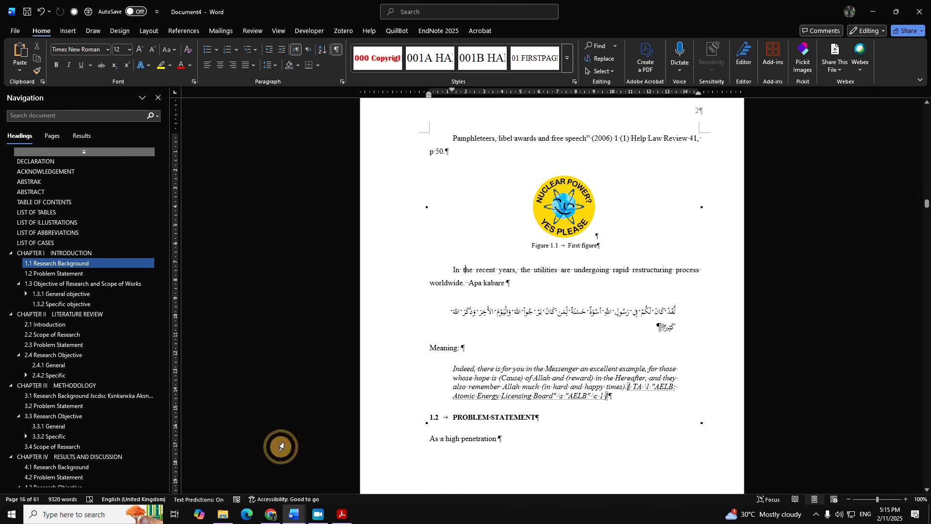
Step: Return to Document3 and check the paragraph spacing of the 1.1 PENDAHULUAN heading
{"action": "left_click", "coordinate": [288, 512]}
{"action": "left_click", "coordinate": [204, 479]}
{"action": "left_click", "coordinate": [333, 309]}
{"action": "left_click", "coordinate": [331, 210]}
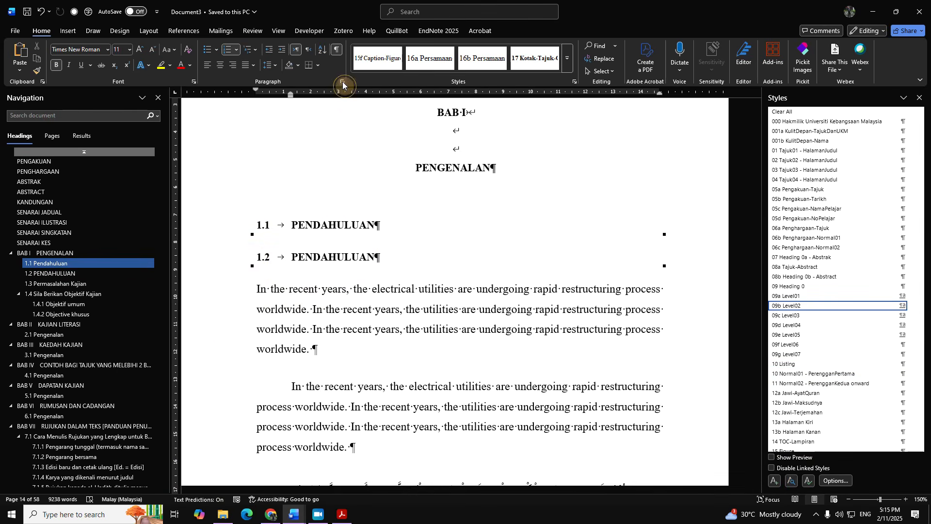
{"action": "left_click", "coordinate": [343, 81]}
{"action": "left_click", "coordinate": [423, 295]}
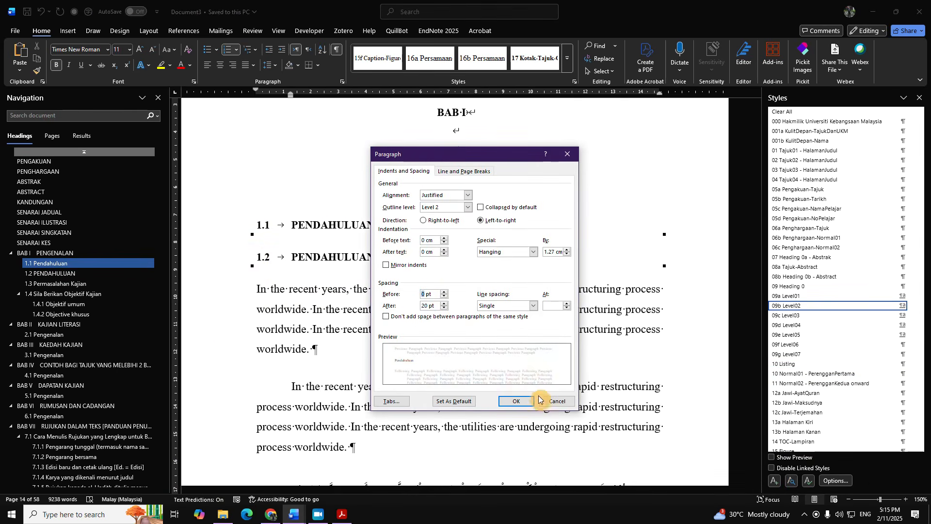
{"action": "left_click", "coordinate": [519, 401]}
Step: Check the paragraph spacing of the first and second body paragraphs below the 1.2 PENDAHULUAN heading
{"action": "left_click", "coordinate": [289, 289]}
{"action": "left_click", "coordinate": [342, 82]}
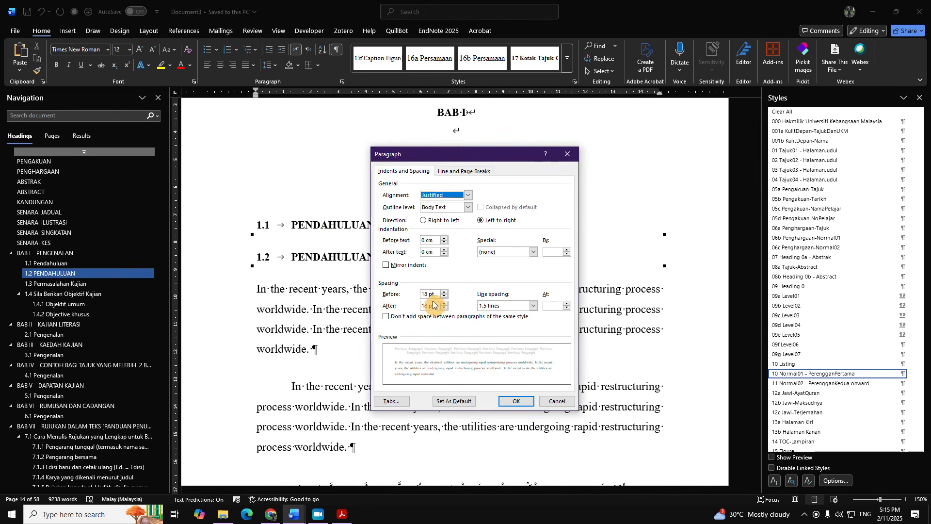
{"action": "left_click", "coordinate": [556, 401]}
{"action": "left_click", "coordinate": [308, 387]}
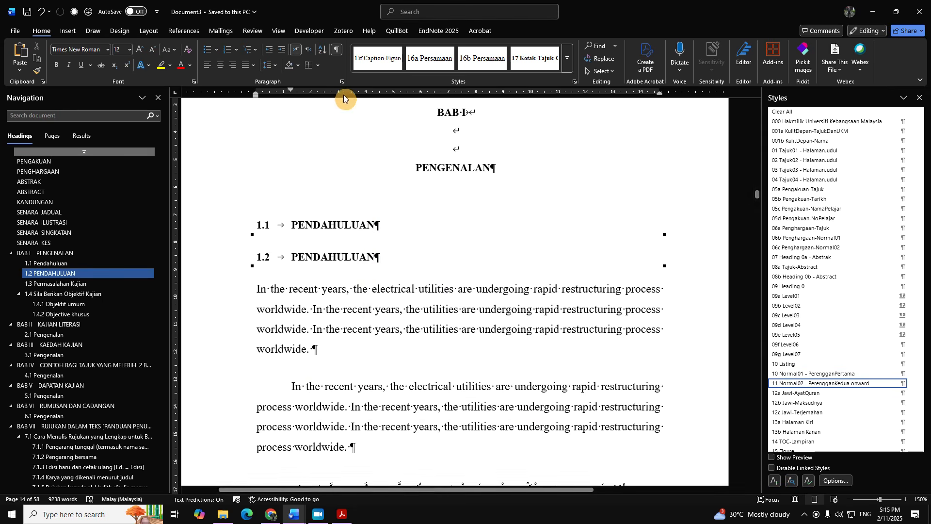
{"action": "left_click", "coordinate": [342, 82]}
{"action": "left_click", "coordinate": [421, 299]}
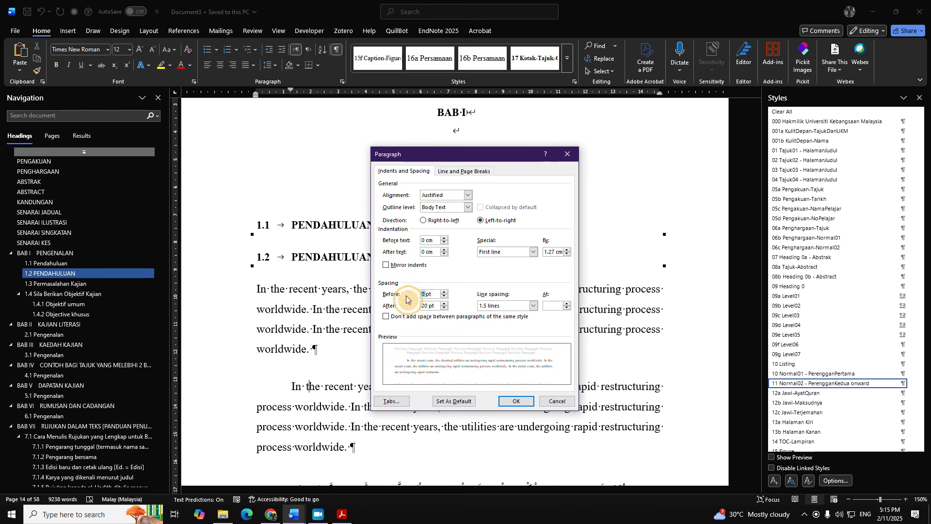
{"action": "left_click", "coordinate": [557, 401]}
Step: Delete the source line directly below the Jadual 1.1 table
{"action": "scroll", "coordinate": [446, 357], "scroll_direction": "down", "scroll_amount": 15}
{"action": "scroll", "coordinate": [433, 322], "scroll_direction": "down", "scroll_amount": 20}
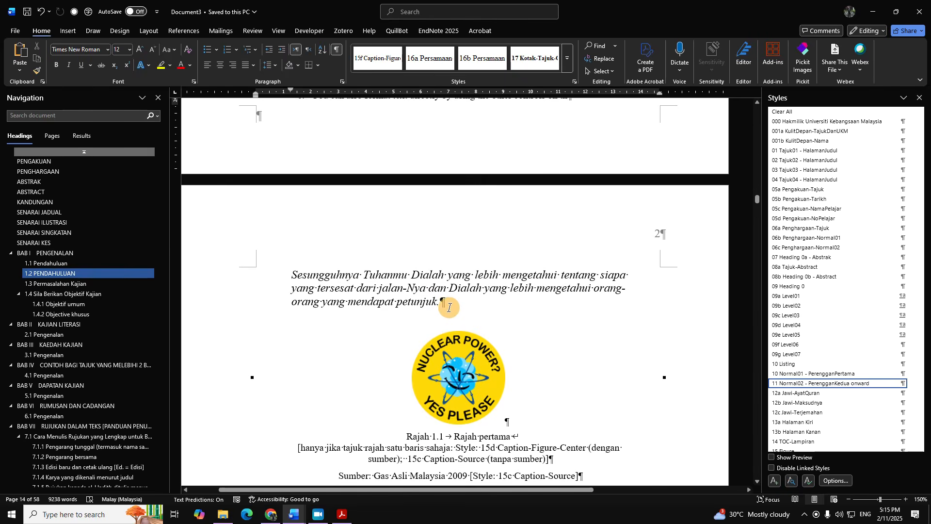
{"action": "scroll", "coordinate": [485, 289], "scroll_direction": "down", "scroll_amount": 15}
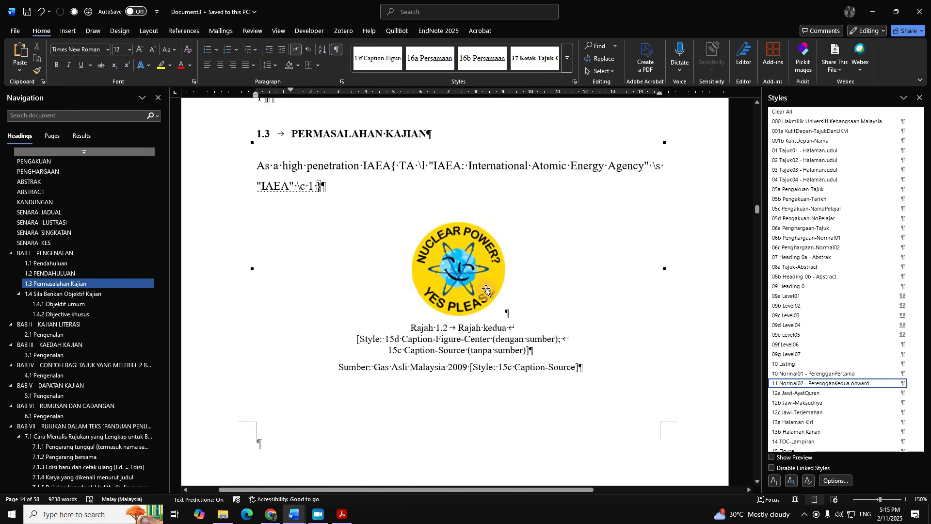
{"action": "left_click_drag", "start_coordinate": [565, 240], "coordinate": [333, 213]}
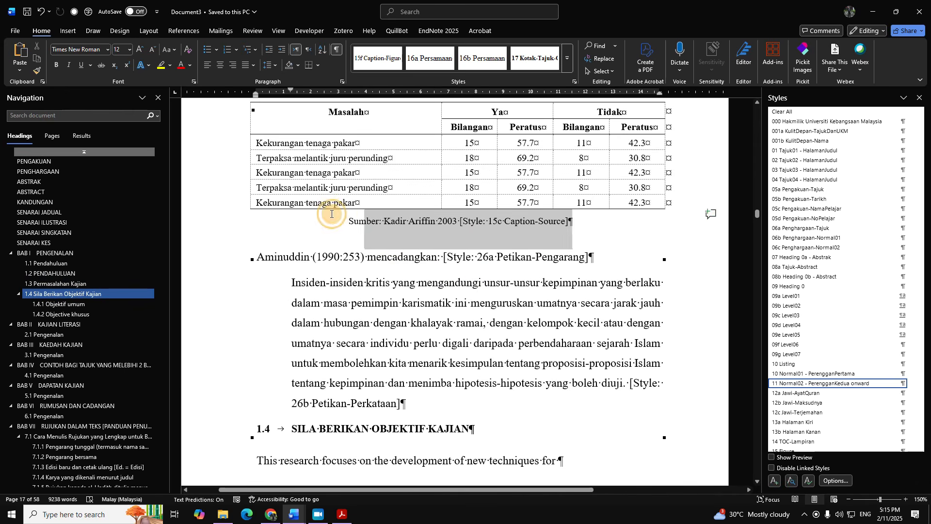
{"action": "key", "text": "Delete"}
Step: Apply the 11 Normal02 - PerengganKedua onward style to the paragraph directly below the Jadual 1.1 table
{"action": "left_click", "coordinate": [567, 58]}
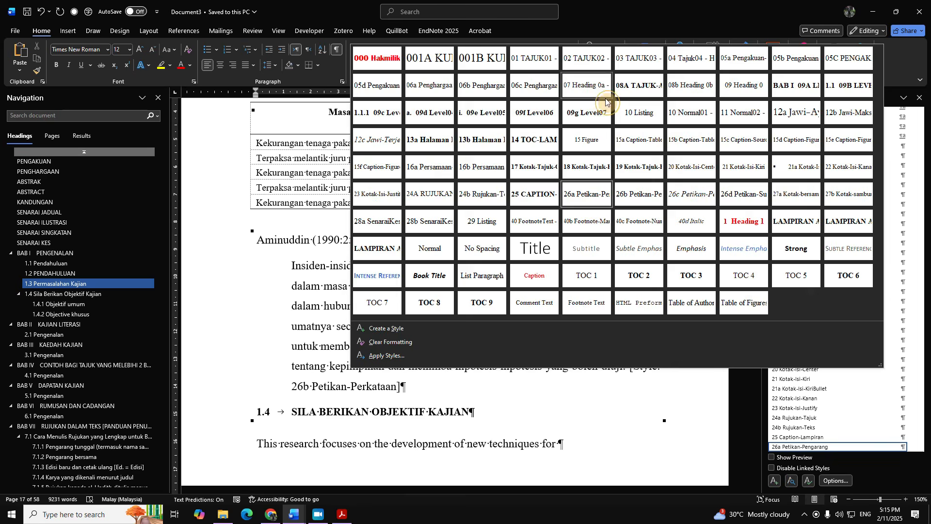
{"action": "left_click", "coordinate": [742, 136]}
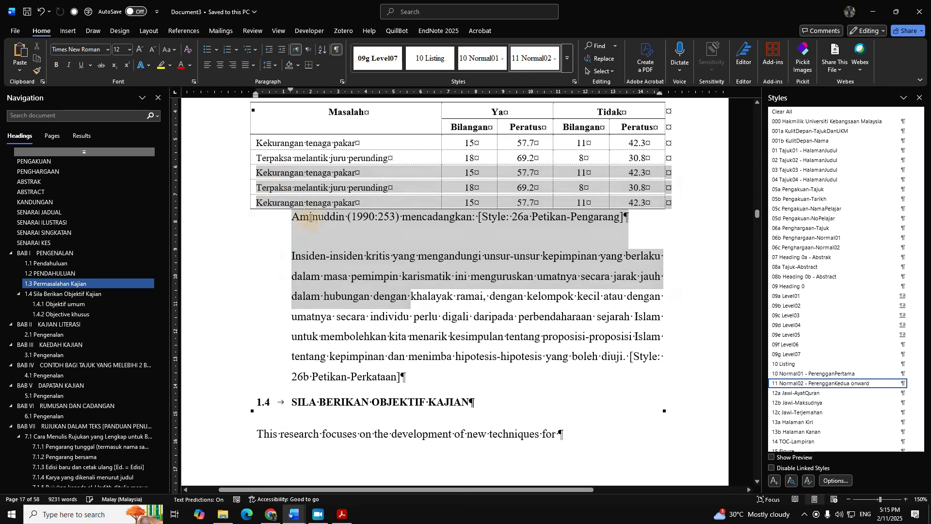
{"action": "scroll", "coordinate": [385, 287], "scroll_direction": "up", "scroll_amount": 3}
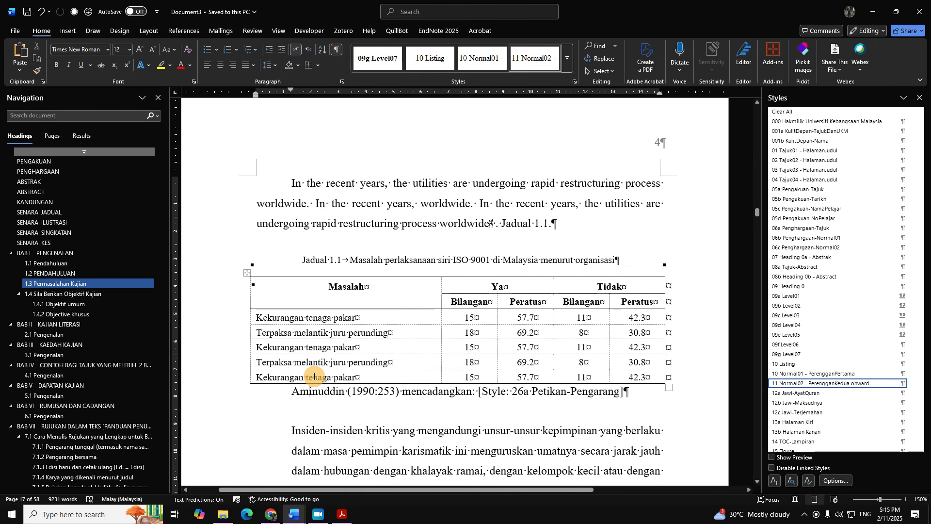
{"action": "left_click_drag", "start_coordinate": [362, 433], "coordinate": [300, 260]}
{"action": "left_click", "coordinate": [415, 391]}
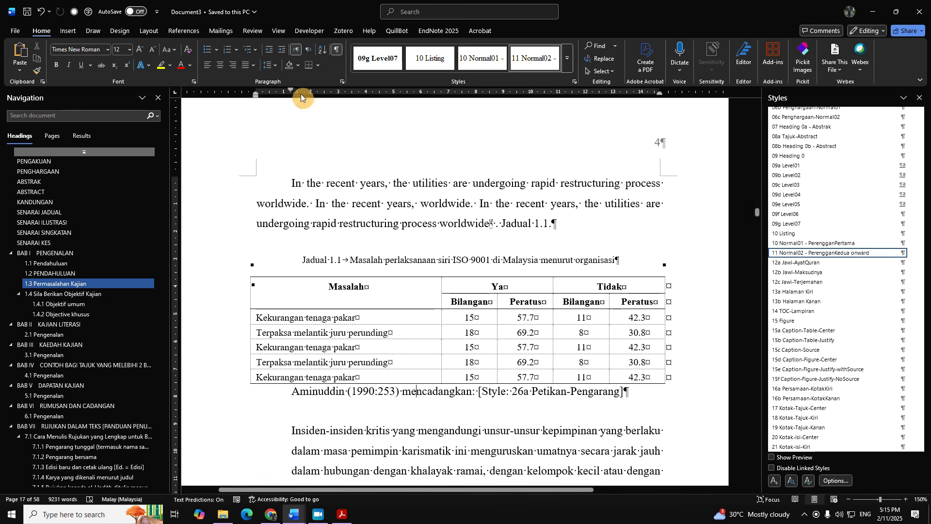
Step: Turn off automatic updating of document styles for the attached GayaUKM-BM-rev15.dotx template
{"action": "left_click", "coordinate": [312, 32]}
{"action": "left_click", "coordinate": [429, 58]}
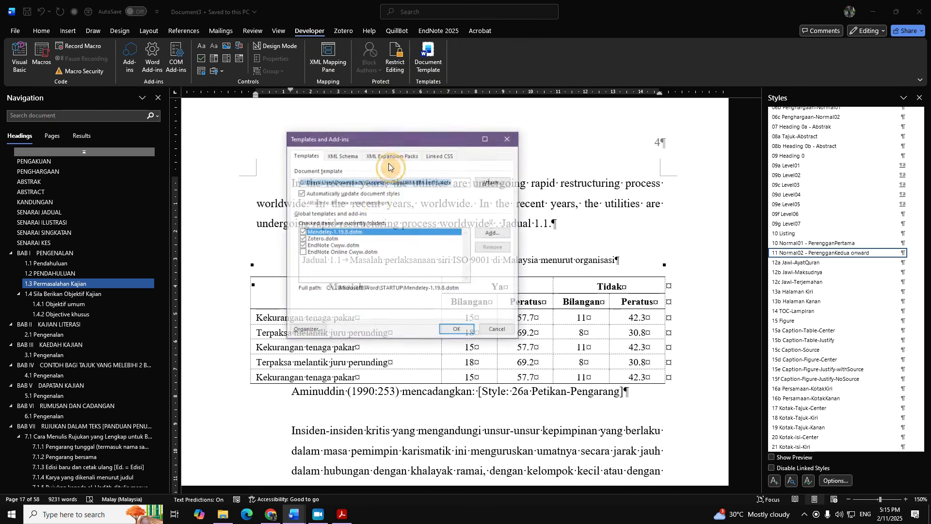
{"action": "left_click", "coordinate": [509, 137]}
{"action": "left_click", "coordinate": [428, 58]}
{"action": "left_click", "coordinate": [307, 194]}
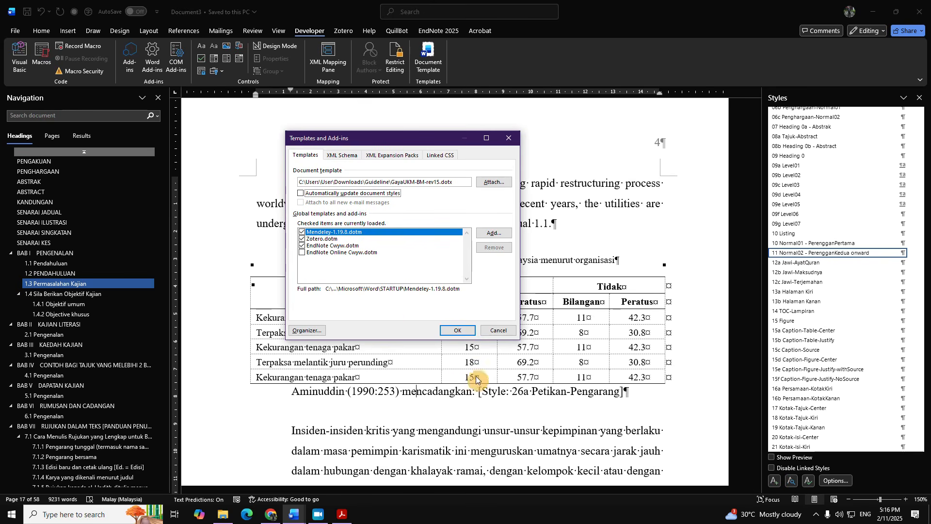
{"action": "left_click", "coordinate": [457, 330]}
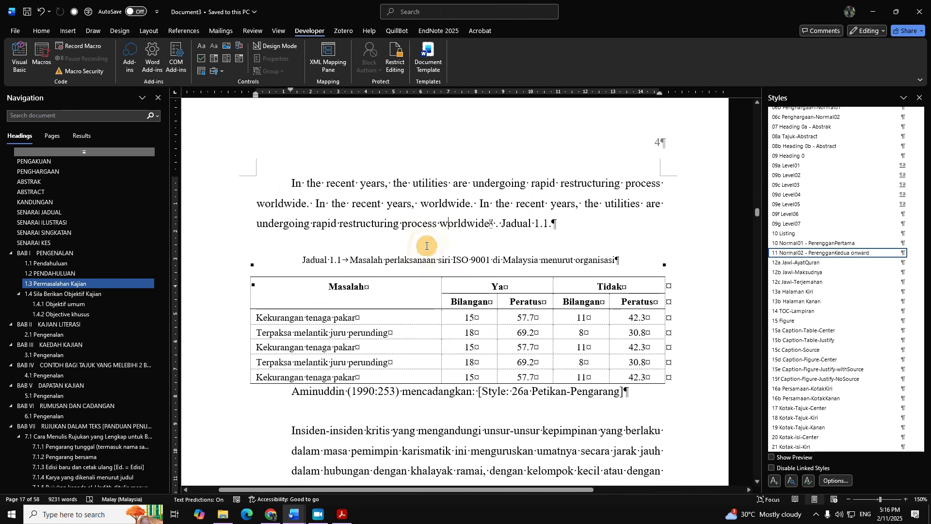
{"action": "left_click", "coordinate": [41, 30]}
{"action": "left_click", "coordinate": [572, 72]}
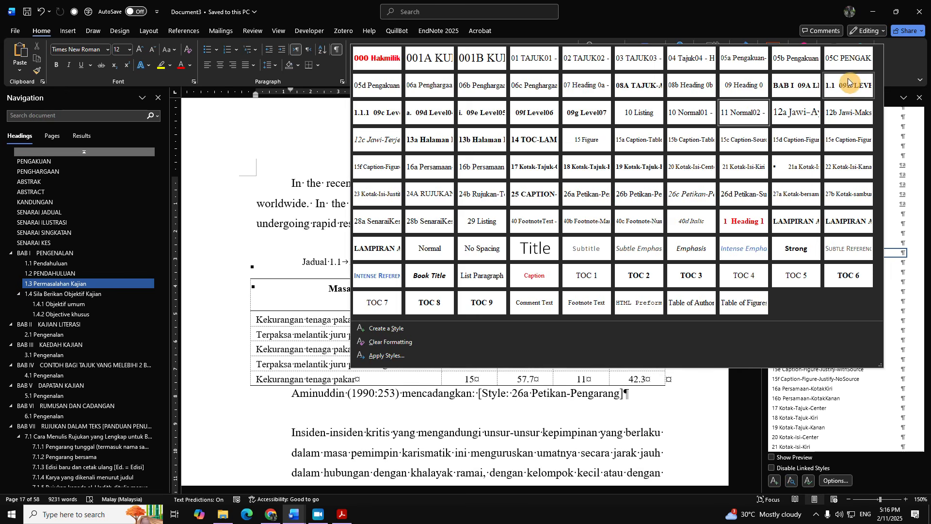
{"action": "left_click", "coordinate": [642, 406]}
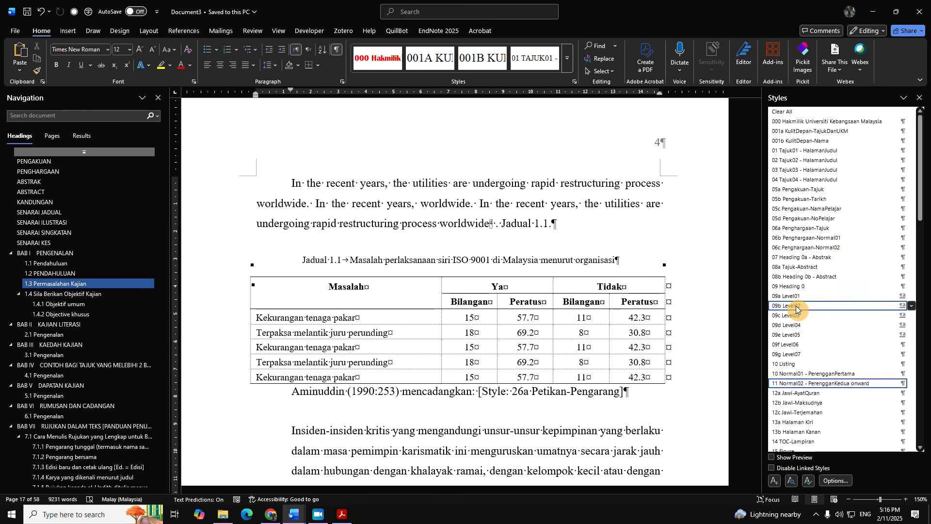
{"action": "left_click", "coordinate": [567, 60]}
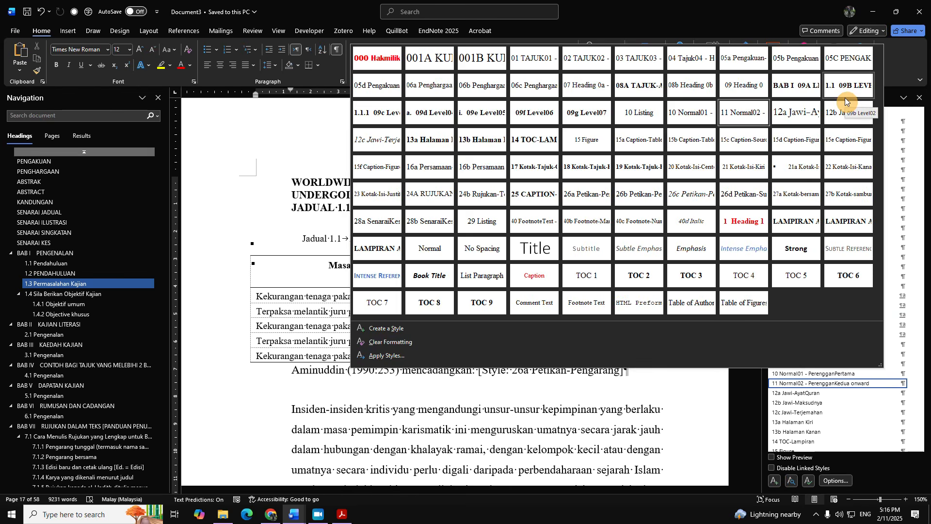
{"action": "right_click", "coordinate": [843, 85]}
{"action": "left_click", "coordinate": [769, 104]}
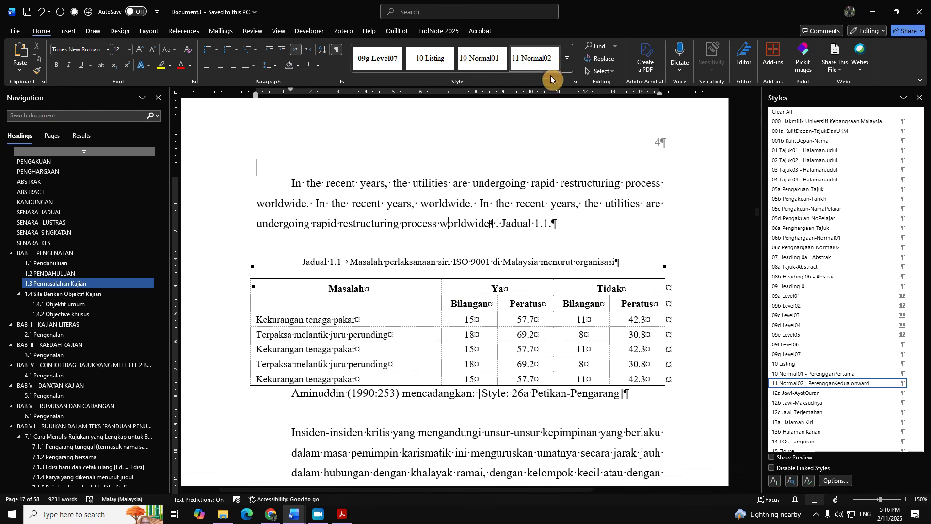
{"action": "key", "text": "ctrl+z"}
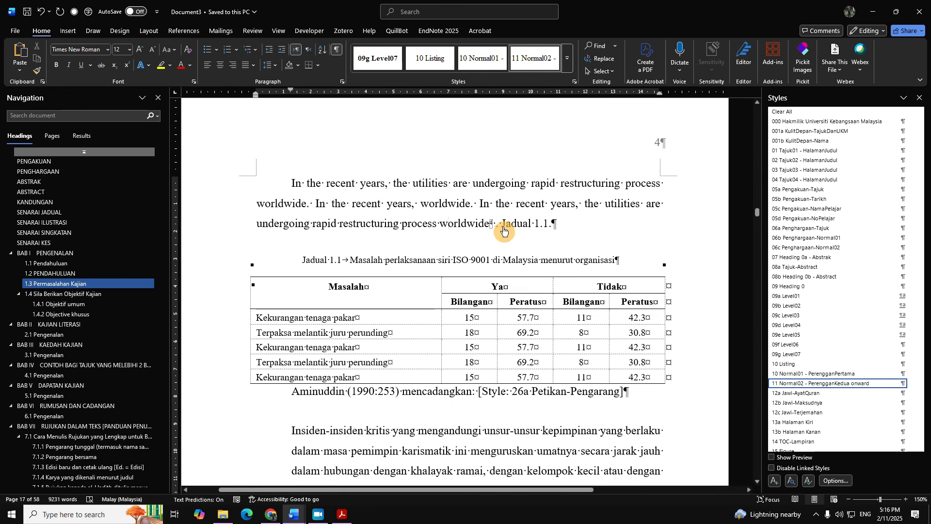
Step: Modify the 09b Level02 style, setting its paragraph spacing before to 20 pt
{"action": "left_click", "coordinate": [573, 57]}
{"action": "right_click", "coordinate": [843, 90]}
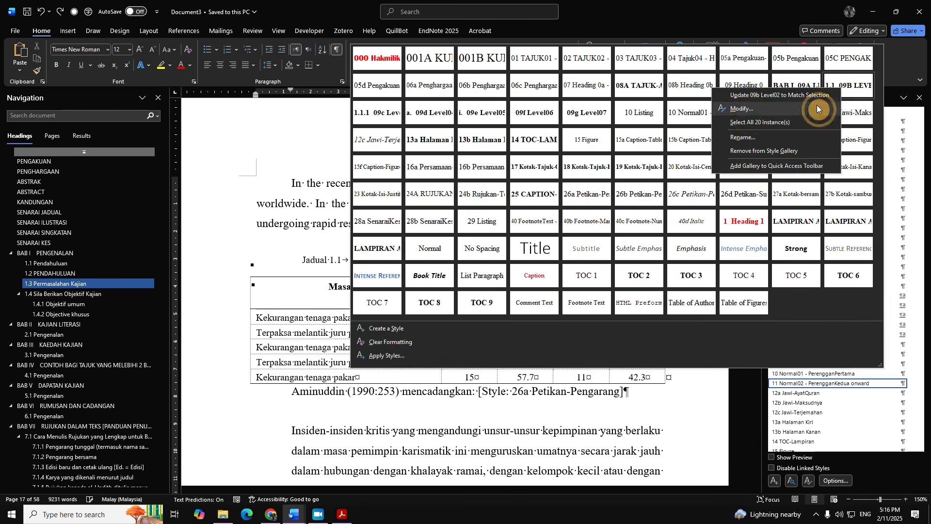
{"action": "left_click", "coordinate": [831, 98]}
{"action": "left_click", "coordinate": [415, 385]}
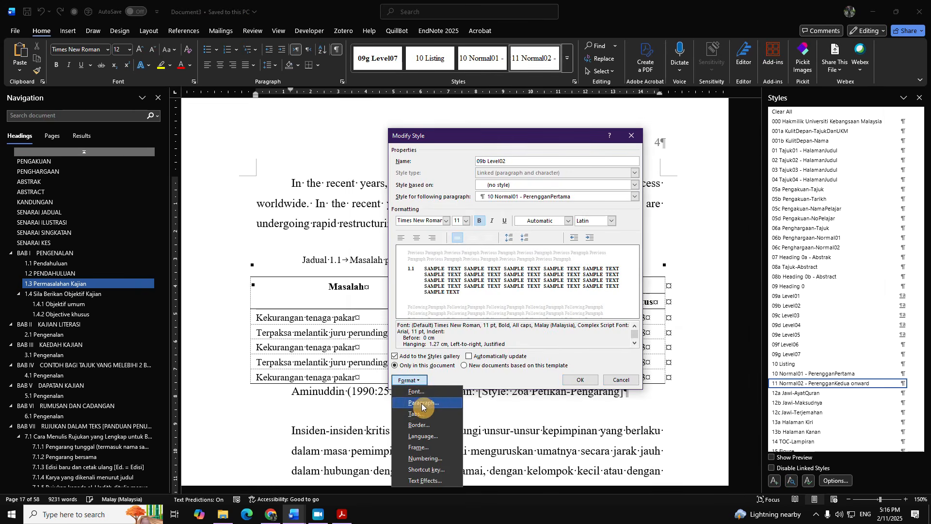
{"action": "left_click", "coordinate": [421, 403]}
{"action": "left_click", "coordinate": [423, 294]}
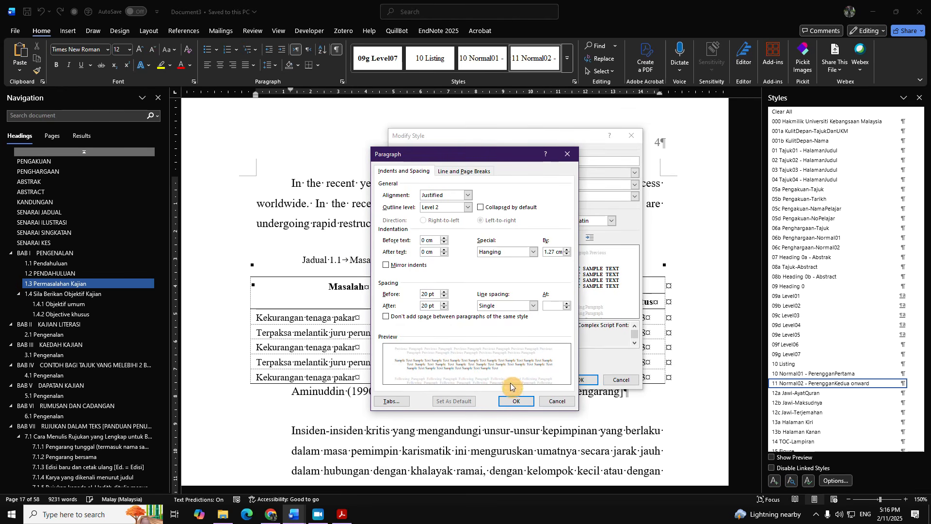
{"action": "left_click", "coordinate": [509, 402]}
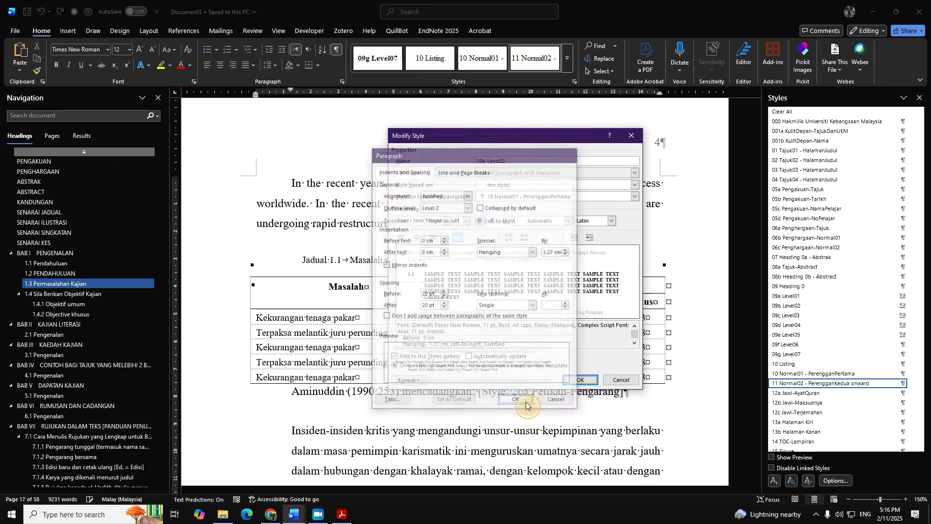
{"action": "left_click", "coordinate": [580, 379]}
Step: Modify the 09c Level03 style, setting its paragraph spacing before to 20 pt
{"action": "left_click", "coordinate": [568, 68]}
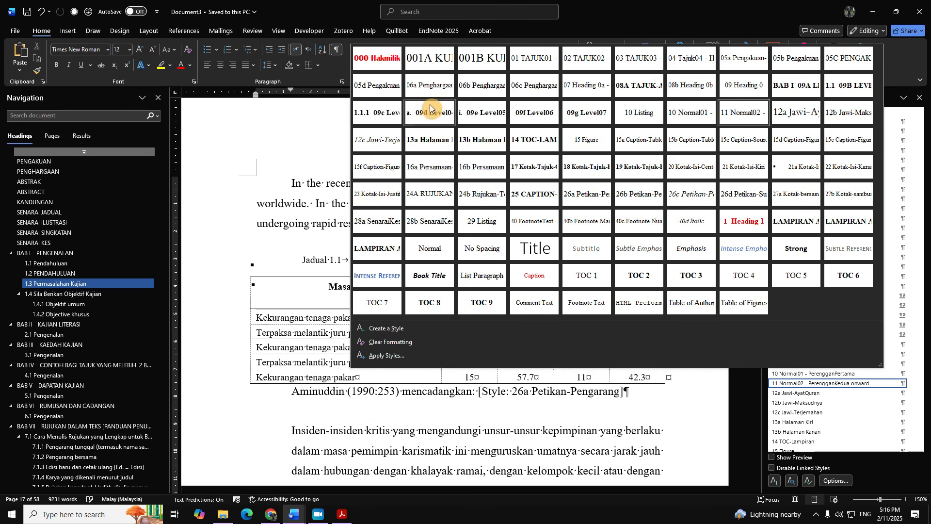
{"action": "right_click", "coordinate": [378, 112]}
{"action": "left_click", "coordinate": [397, 129]}
{"action": "left_click", "coordinate": [394, 383]}
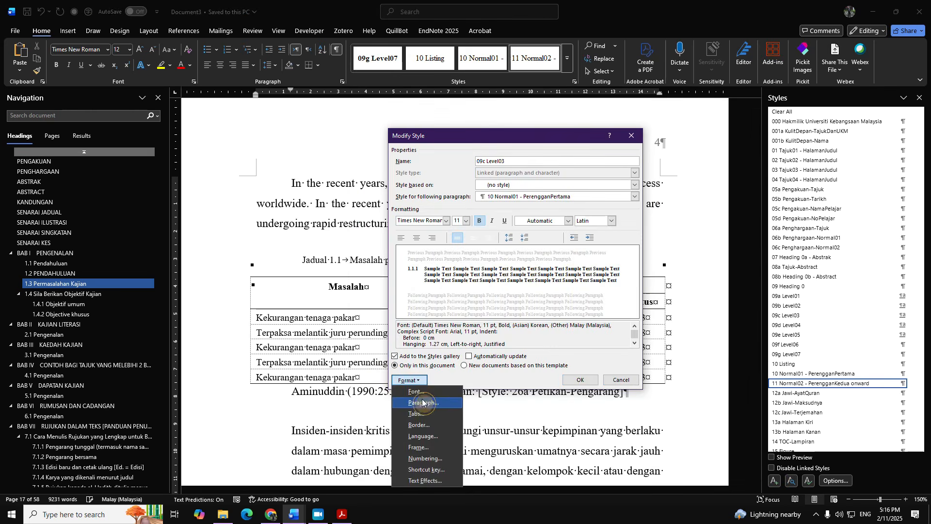
{"action": "left_click", "coordinate": [413, 407]}
{"action": "left_click", "coordinate": [397, 302]}
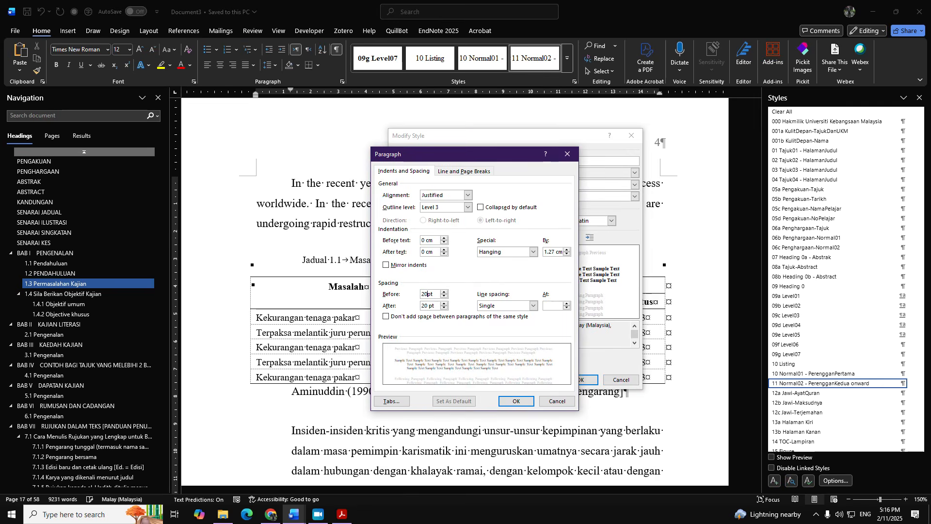
{"action": "key", "text": "Return"}
{"action": "key", "text": "Return"}
Step: Modify the 09d Level04 style, setting its paragraph spacing before to 20 pt
{"action": "left_click", "coordinate": [568, 66]}
{"action": "right_click", "coordinate": [425, 118]}
{"action": "left_click", "coordinate": [446, 135]}
{"action": "left_click", "coordinate": [407, 380]}
{"action": "left_click", "coordinate": [417, 407]}
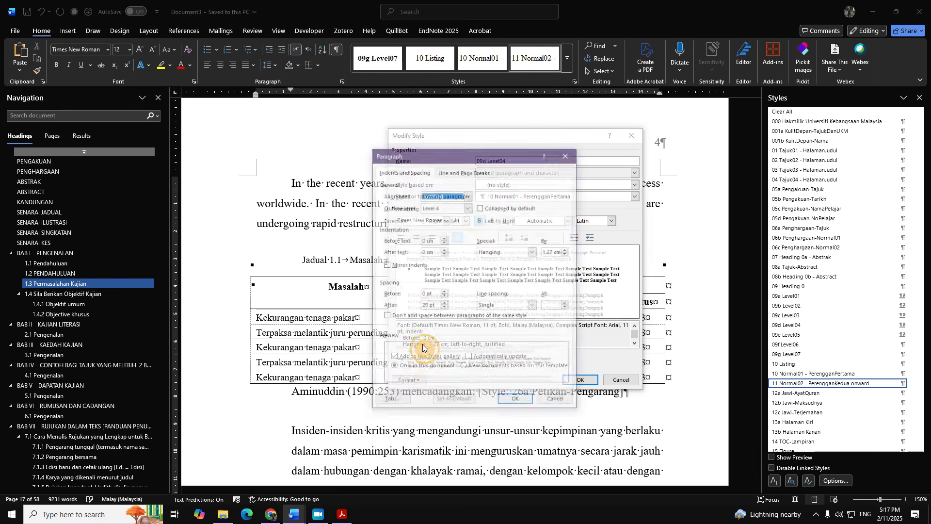
{"action": "left_click", "coordinate": [424, 295]}
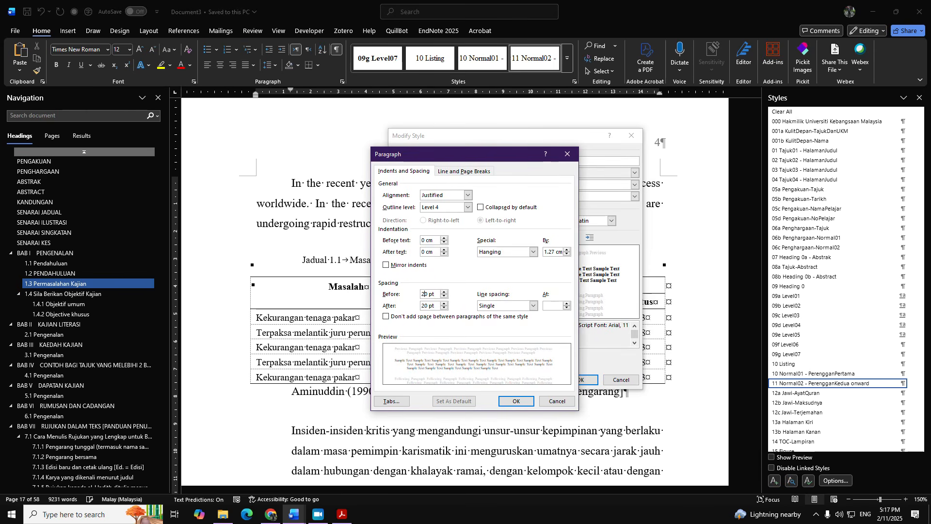
{"action": "key", "text": "Return"}
{"action": "key", "text": "Return"}
Step: Modify the paragraph spacing before in the 09e Level05 style
{"action": "left_click", "coordinate": [567, 66]}
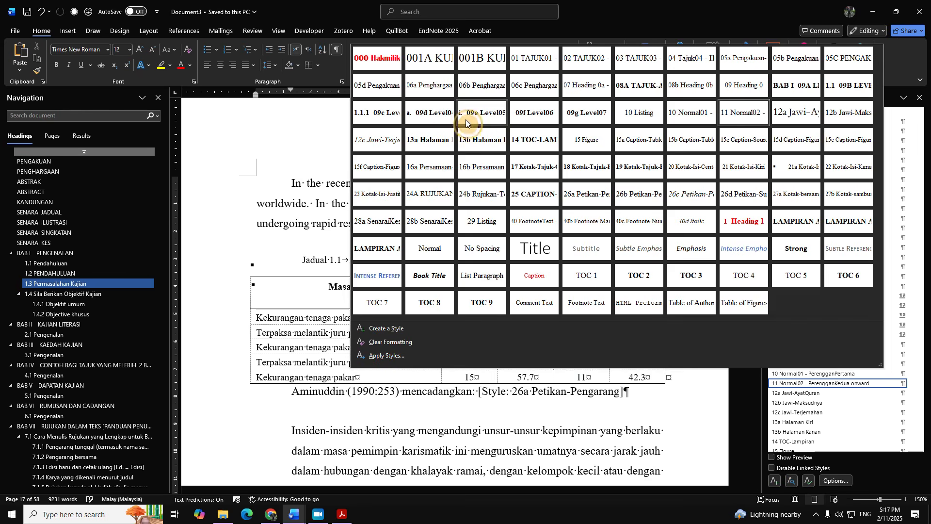
{"action": "right_click", "coordinate": [487, 117]}
{"action": "left_click", "coordinate": [502, 138]}
{"action": "left_click", "coordinate": [410, 380]}
{"action": "left_click", "coordinate": [415, 404]}
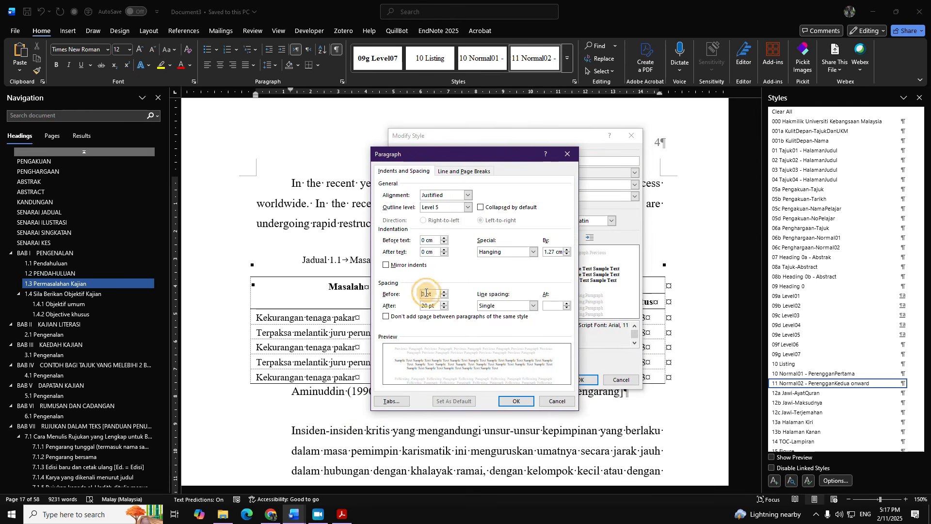
{"action": "key", "text": "Return"}
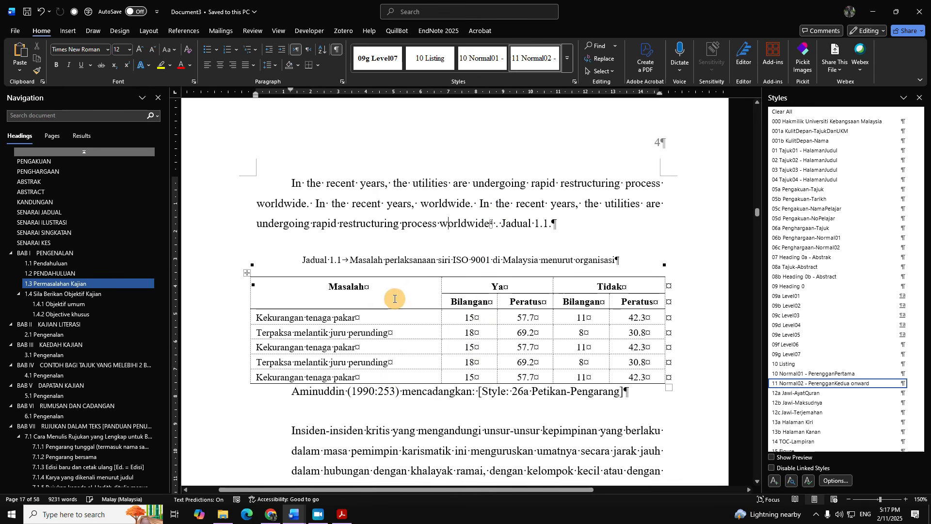
Step: Modify the 10 Normal01 - PerengganPertama style, setting its paragraph spacing before to 20 pt and adjusting its spacing after
{"action": "left_click", "coordinate": [568, 58]}
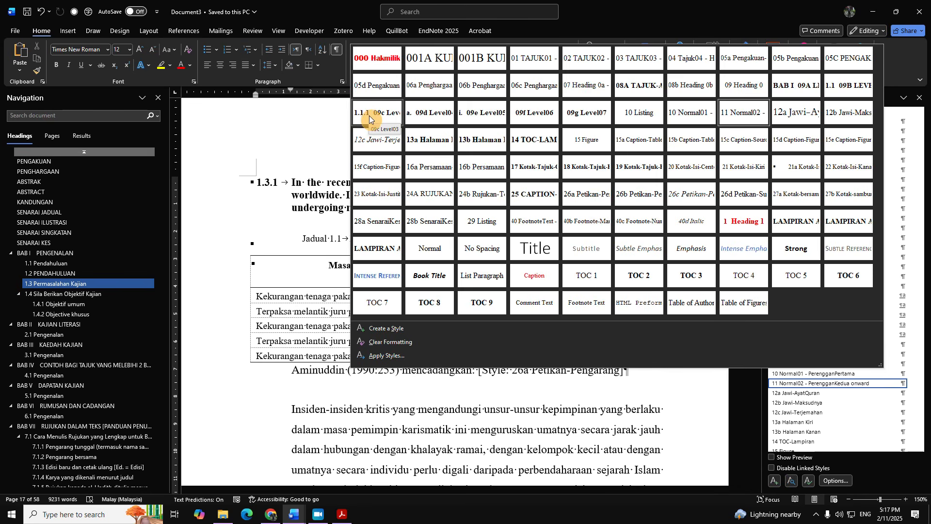
{"action": "right_click", "coordinate": [690, 115]}
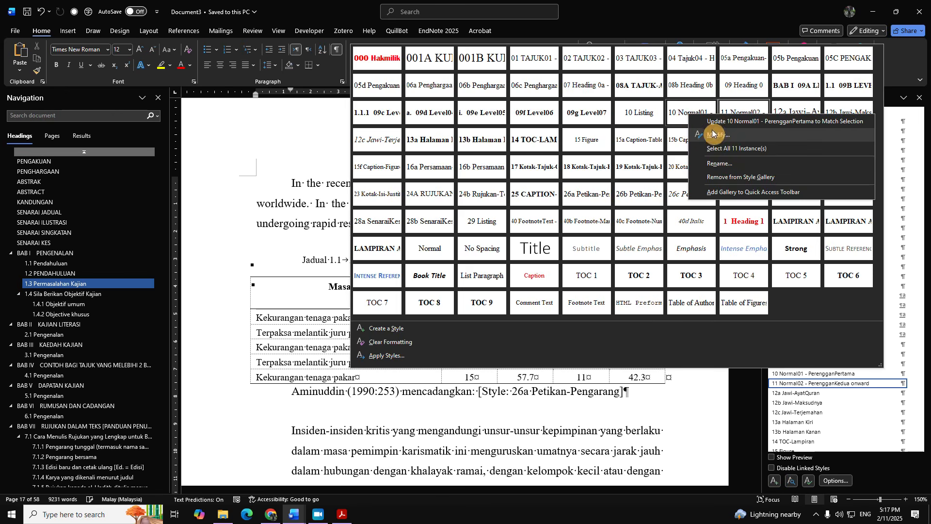
{"action": "left_click", "coordinate": [713, 135]}
{"action": "left_click", "coordinate": [410, 381]}
{"action": "left_click", "coordinate": [421, 402]}
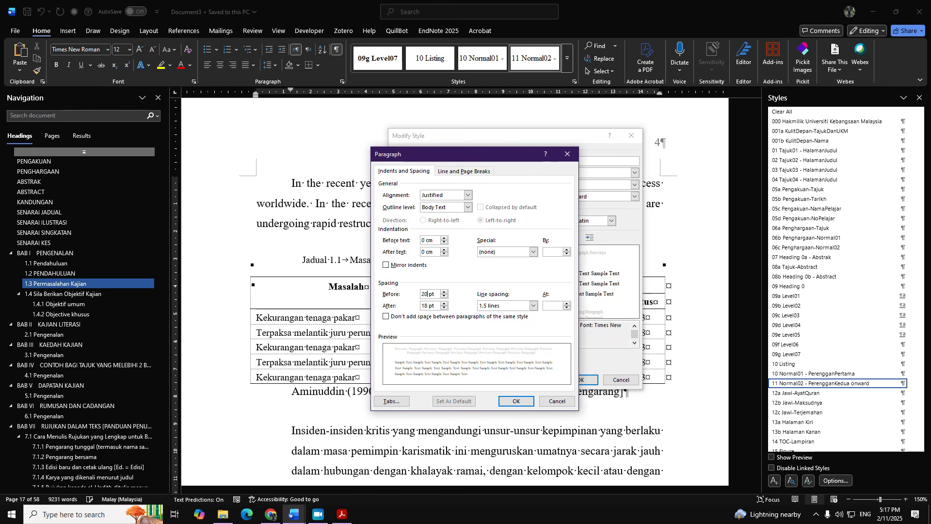
{"action": "left_click_drag", "start_coordinate": [428, 306], "coordinate": [396, 311]}
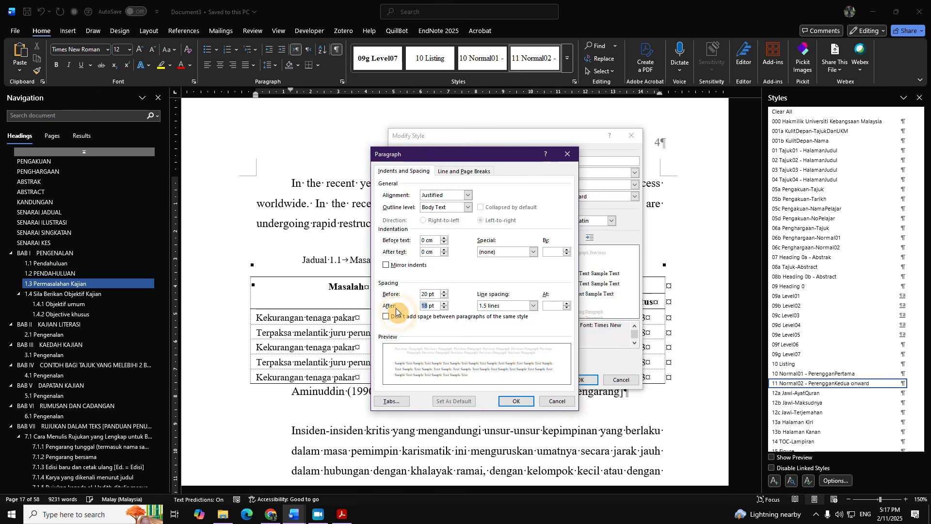
{"action": "left_click", "coordinate": [516, 401]}
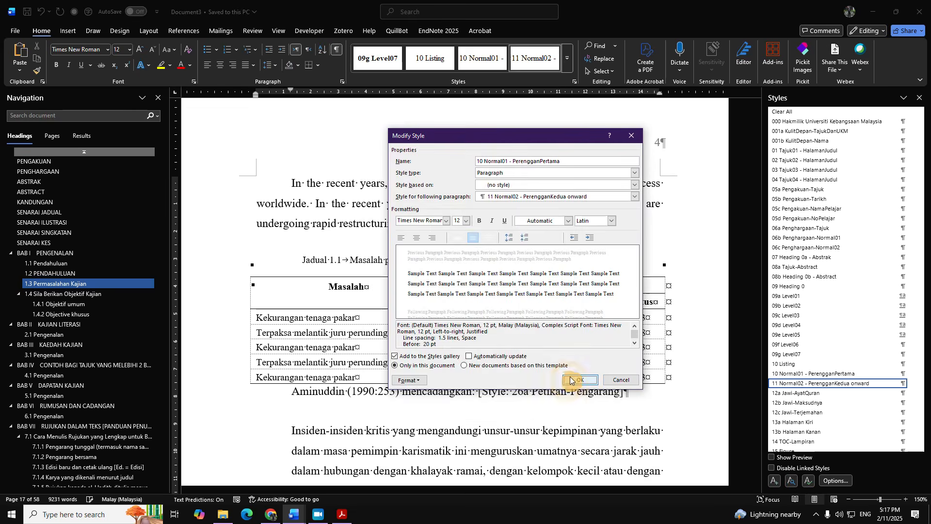
{"action": "left_click", "coordinate": [582, 380]}
Step: Modify the paragraph spacing before in the 11 Normal02 - PerengganKedua onward style
{"action": "right_click", "coordinate": [546, 58]}
{"action": "left_click", "coordinate": [552, 77]}
{"action": "left_click", "coordinate": [408, 380]}
{"action": "left_click", "coordinate": [423, 403]}
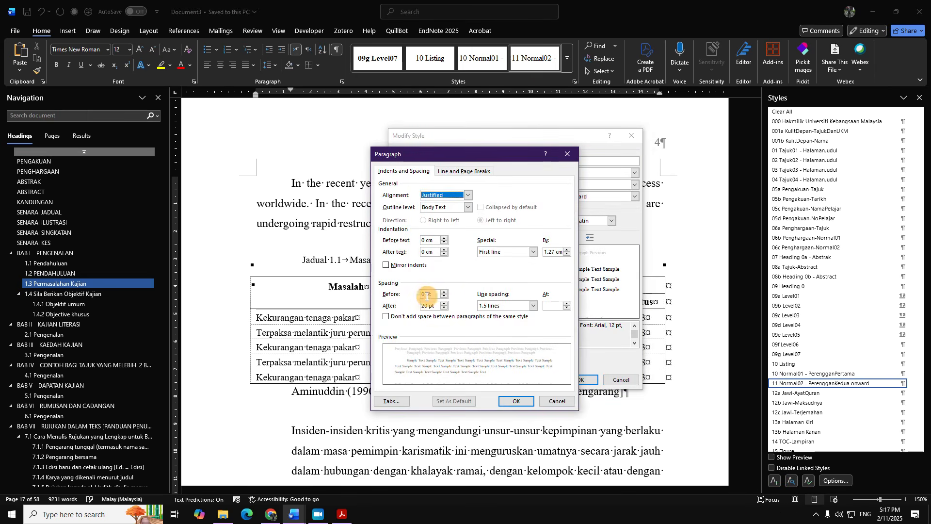
{"action": "key", "text": "Return"}
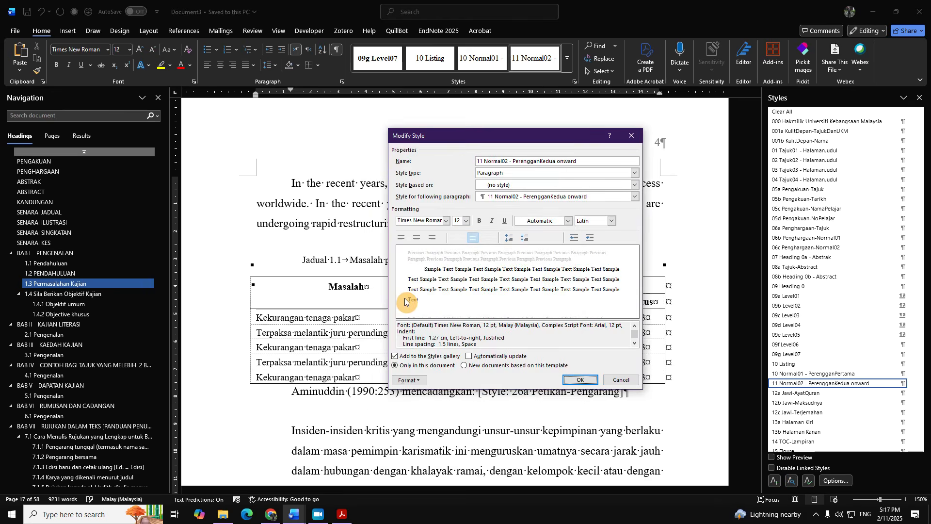
{"action": "key", "text": "Return"}
Step: Compare the 15e Caption-Figure-Justify-withSource and 15f Caption-Figure-Justify-NoSource styles by applying each in turn to the Gambar 2.1 caption
{"action": "left_click", "coordinate": [560, 68]}
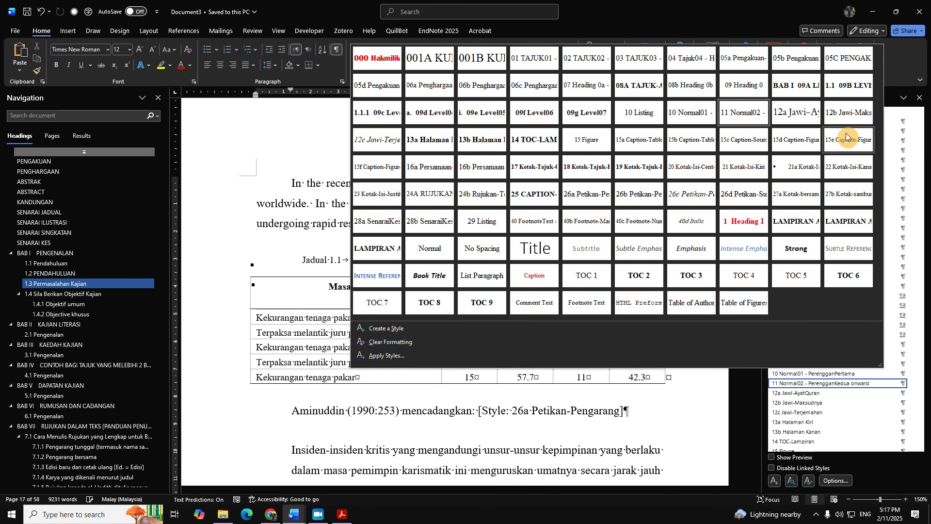
{"action": "left_click", "coordinate": [351, 409]}
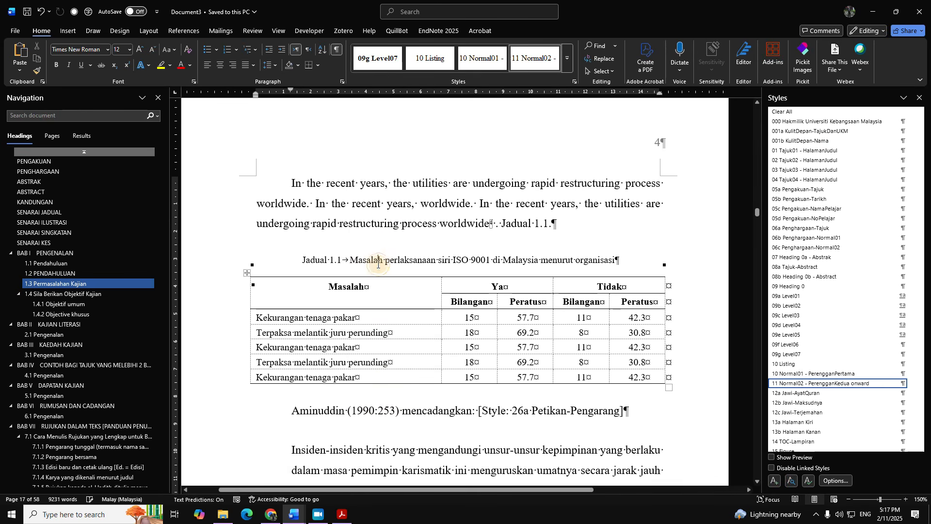
{"action": "scroll", "coordinate": [395, 339], "scroll_direction": "down", "scroll_amount": 10}
{"action": "scroll", "coordinate": [443, 288], "scroll_direction": "down", "scroll_amount": 15}
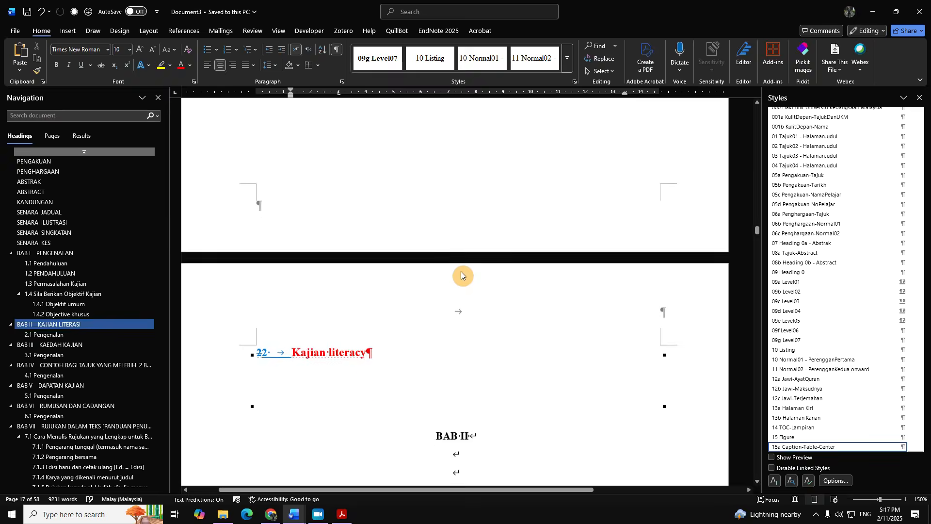
{"action": "scroll", "coordinate": [454, 284], "scroll_direction": "down", "scroll_amount": 3}
{"action": "scroll", "coordinate": [415, 266], "scroll_direction": "up", "scroll_amount": 2}
{"action": "left_click", "coordinate": [408, 305]}
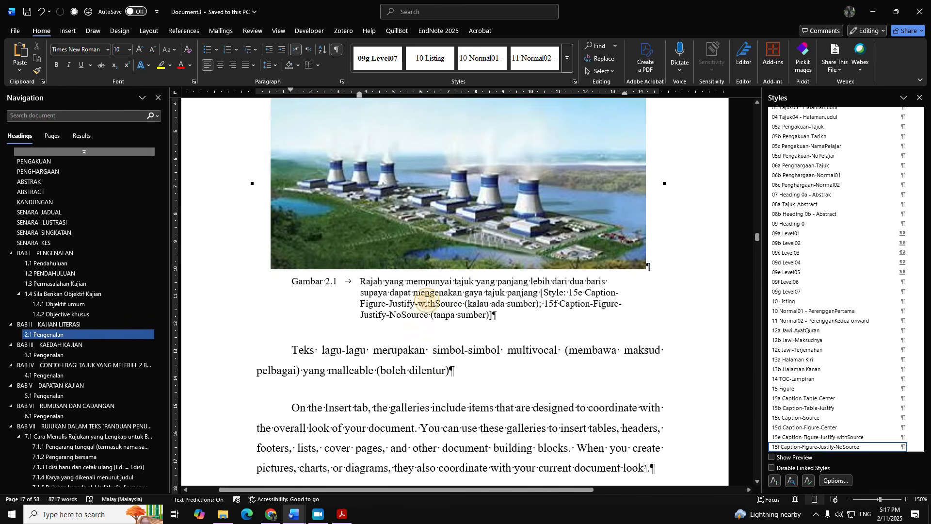
{"action": "left_click", "coordinate": [566, 59]}
{"action": "left_click", "coordinate": [834, 140]}
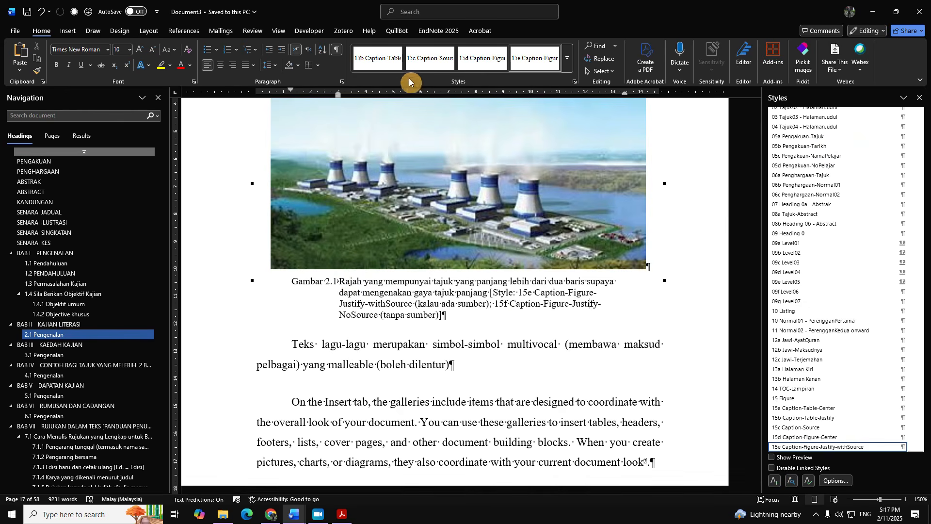
{"action": "left_click", "coordinate": [566, 59]}
{"action": "left_click", "coordinate": [358, 203]}
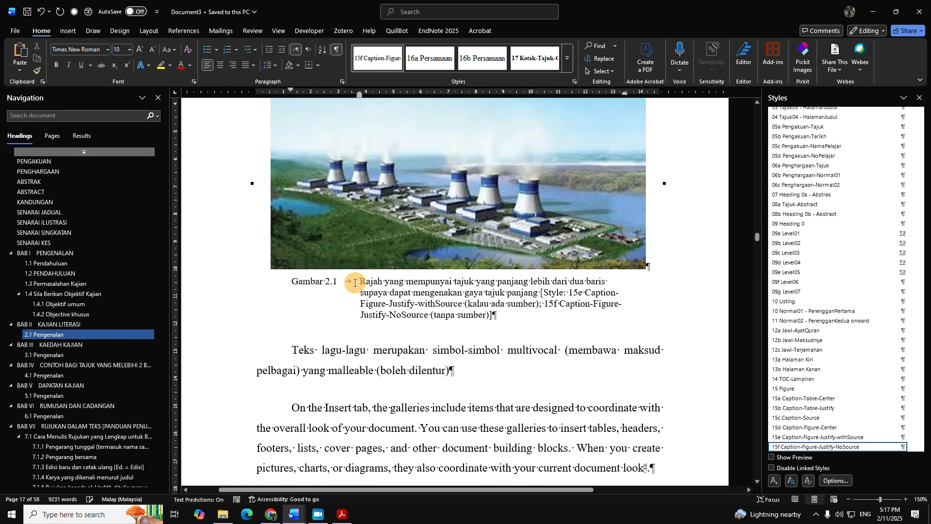
Step: Apply the 15e Caption-Figure-Justify-withSource style to the Gambar 2.1 caption and check its hanging indent in the paragraph settings
{"action": "left_click", "coordinate": [567, 59]}
{"action": "left_click", "coordinate": [817, 130]}
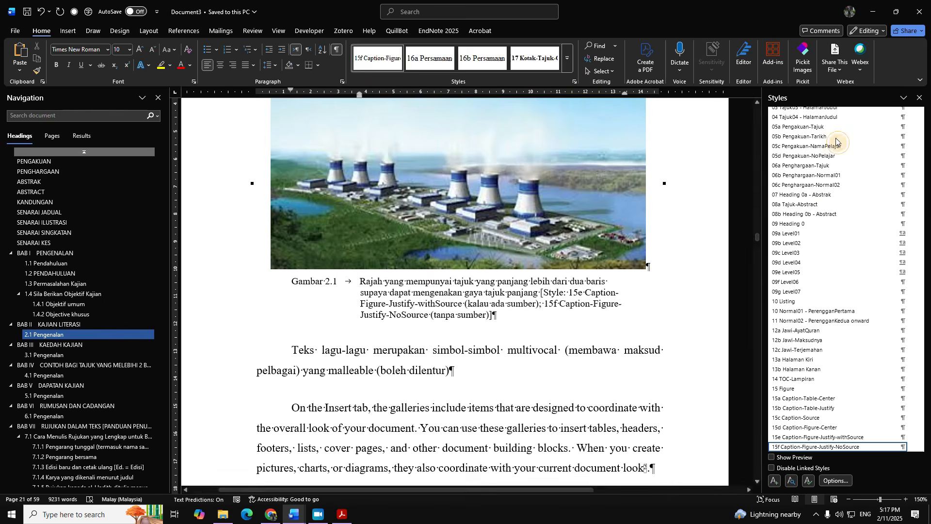
{"action": "left_click", "coordinate": [342, 82]}
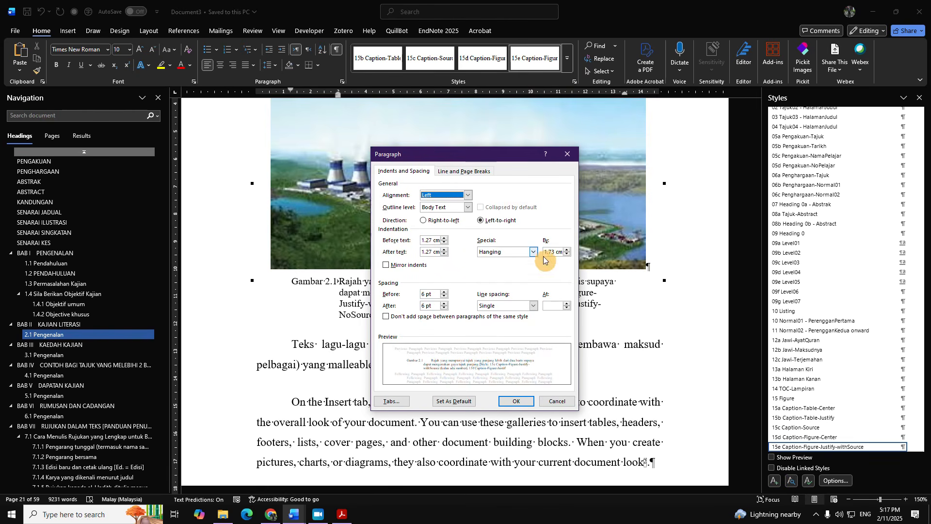
{"action": "left_click", "coordinate": [567, 154]}
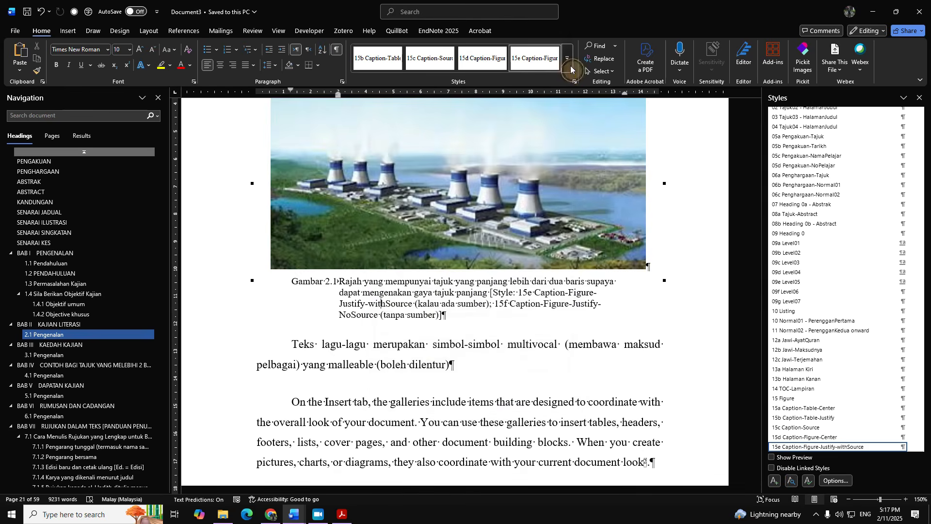
Step: Modify the 15f Caption-Figure-Justify-NoSource style, setting its hanging indent to 1.73 cm
{"action": "left_click", "coordinate": [567, 59]}
{"action": "right_click", "coordinate": [378, 167]}
{"action": "left_click", "coordinate": [412, 194]}
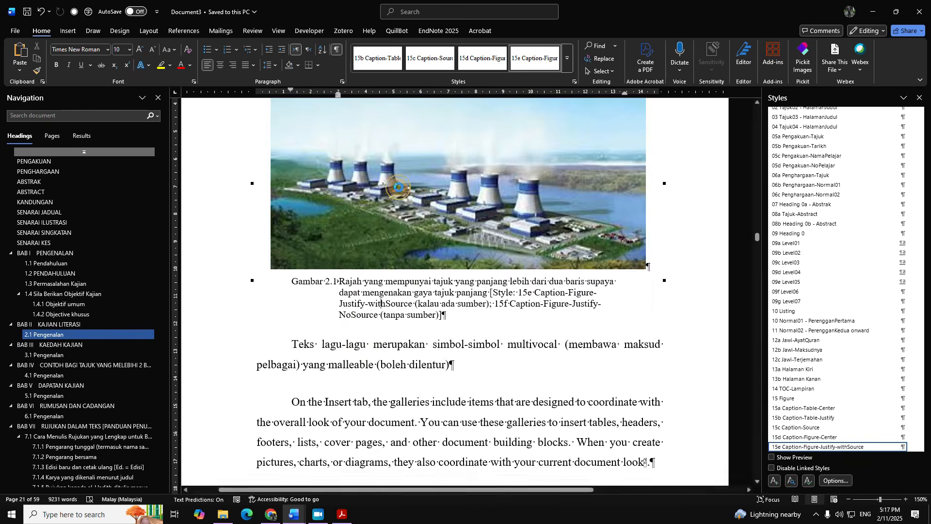
{"action": "left_click", "coordinate": [405, 379]}
{"action": "left_click", "coordinate": [413, 402]}
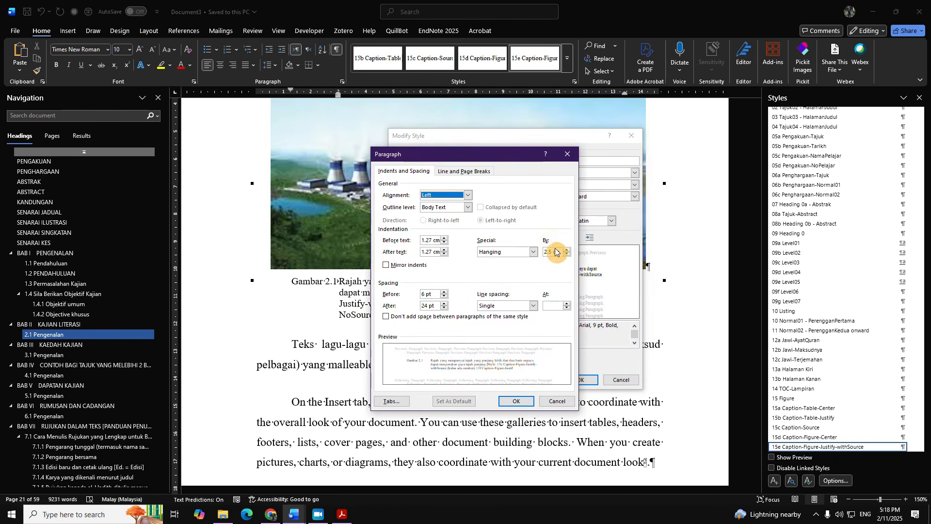
{"action": "type", "text": "1.73"}
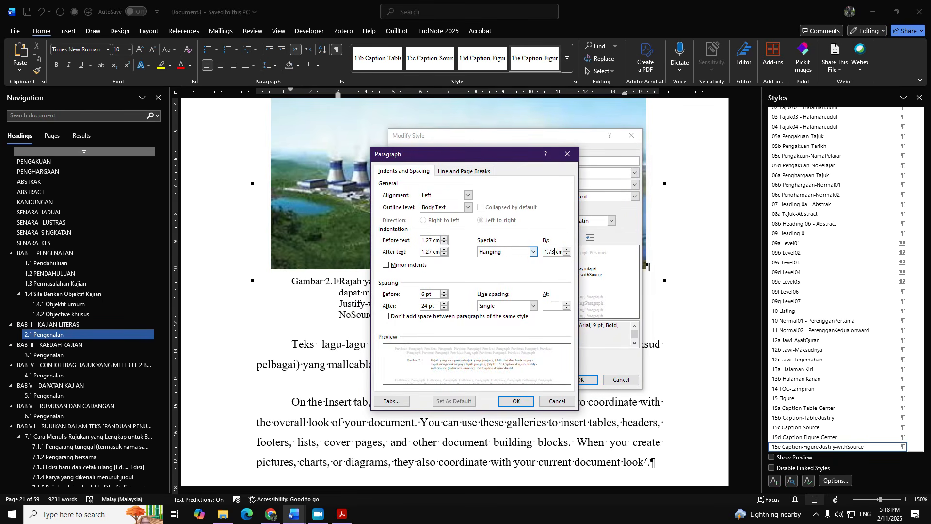
{"action": "key", "text": "Return"}
{"action": "key", "text": "Return"}
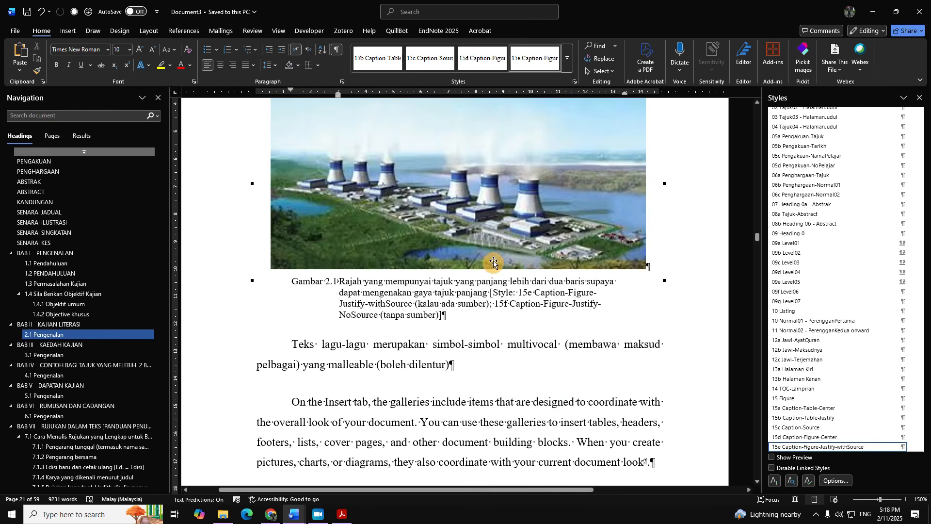
{"action": "key", "text": "ctrl+z"}
Step: Apply the 15f Caption-Figure-Justify-NoSource style to the Gambar 2.1 caption
{"action": "left_click", "coordinate": [567, 59]}
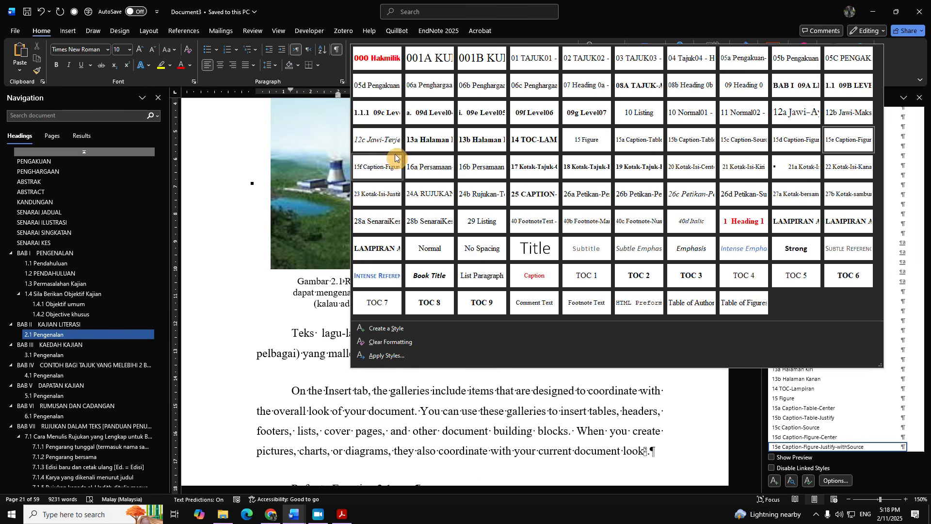
{"action": "left_click", "coordinate": [397, 160]}
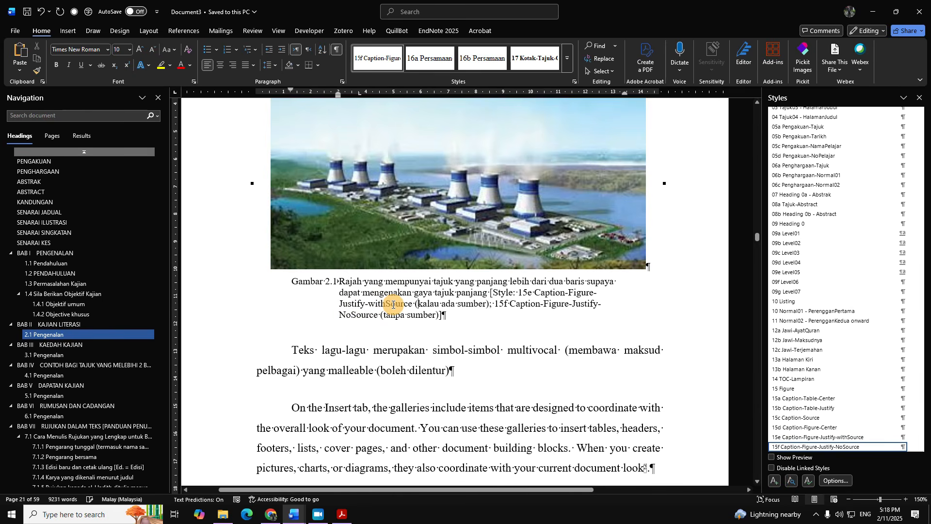
{"action": "left_click_drag", "start_coordinate": [434, 359], "coordinate": [289, 228]}
{"action": "left_click", "coordinate": [434, 341]}
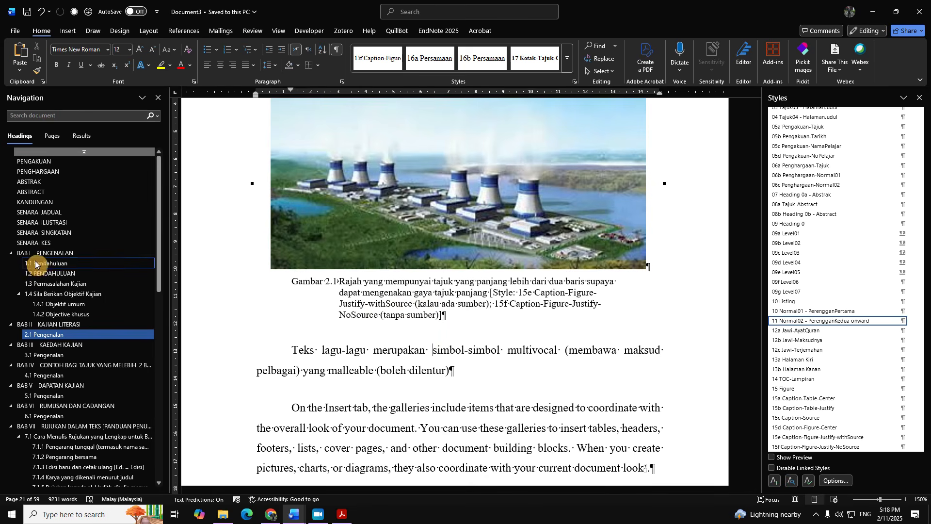
Step: Examine the spacing around headings and body text in BAB I, from its title to section 1.4.1 Objektif umum
{"action": "left_click", "coordinate": [91, 257]}
{"action": "scroll", "coordinate": [598, 266], "scroll_direction": "up", "scroll_amount": 3}
{"action": "scroll", "coordinate": [601, 266], "scroll_direction": "down", "scroll_amount": 4}
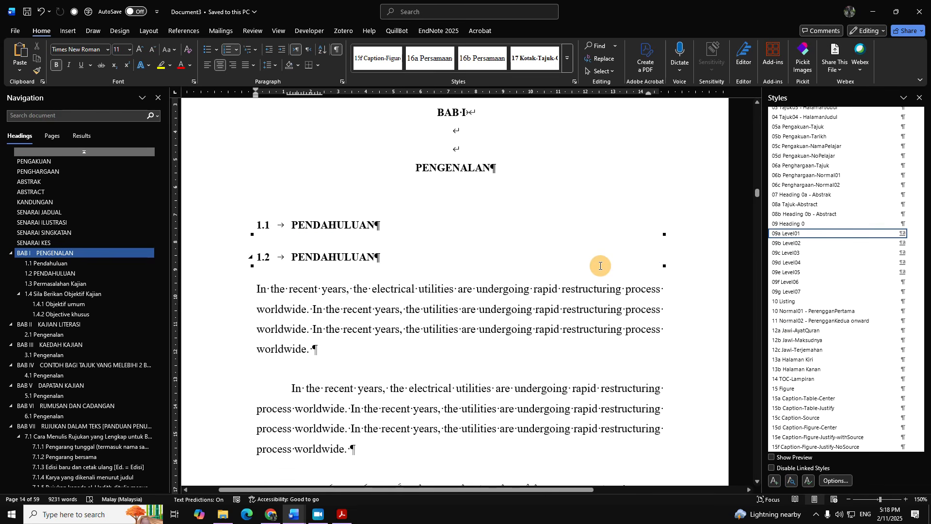
{"action": "scroll", "coordinate": [65, 249], "scroll_direction": "down", "scroll_amount": 2}
{"action": "left_click", "coordinate": [76, 264]}
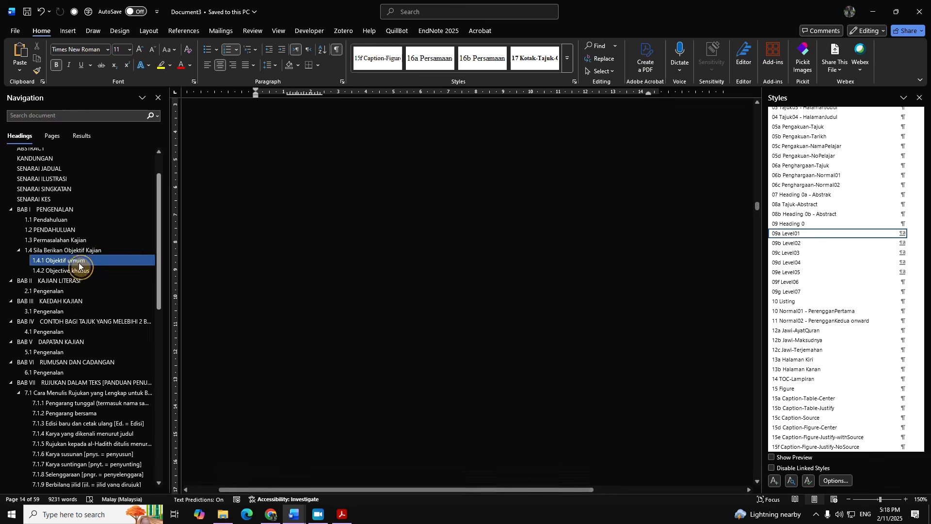
{"action": "scroll", "coordinate": [455, 299], "scroll_direction": "down", "scroll_amount": 9}
{"action": "scroll", "coordinate": [477, 280], "scroll_direction": "up", "scroll_amount": 12}
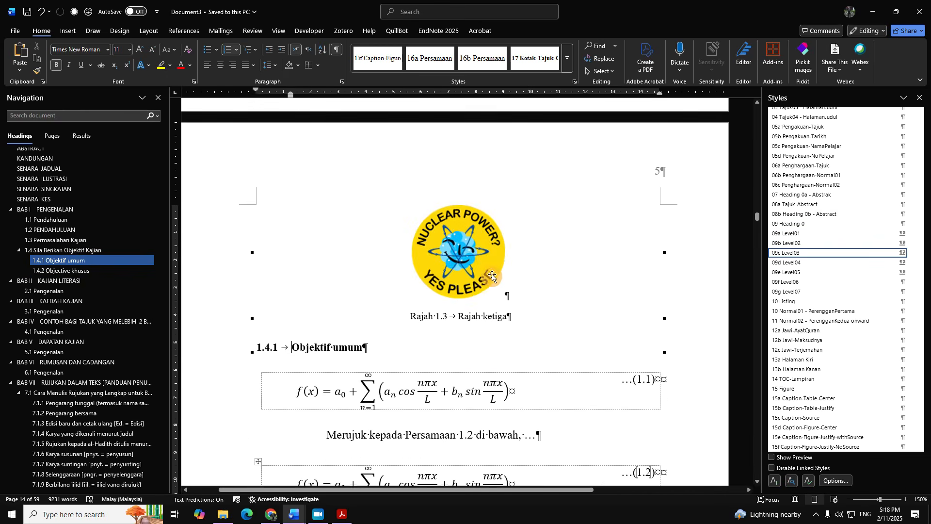
{"action": "scroll", "coordinate": [492, 274], "scroll_direction": "up", "scroll_amount": 10}
{"action": "scroll", "coordinate": [490, 287], "scroll_direction": "down", "scroll_amount": 5}
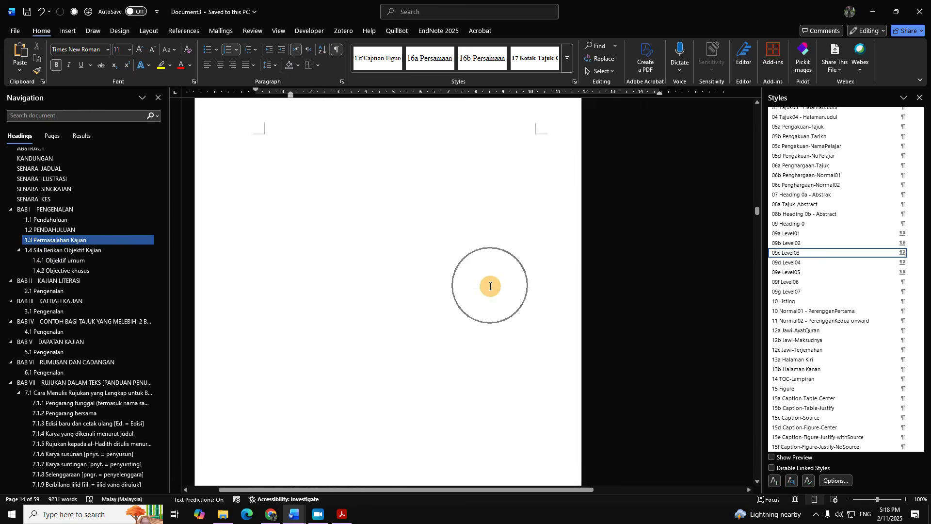
Step: Try the 15b Caption-Table-Justify style on the Jadual 1.1 table caption and return the caption to 15a Caption-Table-Center
{"action": "scroll", "coordinate": [490, 286], "scroll_direction": "down", "scroll_amount": 4}
{"action": "scroll", "coordinate": [488, 286], "scroll_direction": "up", "scroll_amount": 3}
{"action": "scroll", "coordinate": [473, 300], "scroll_direction": "down", "scroll_amount": 6}
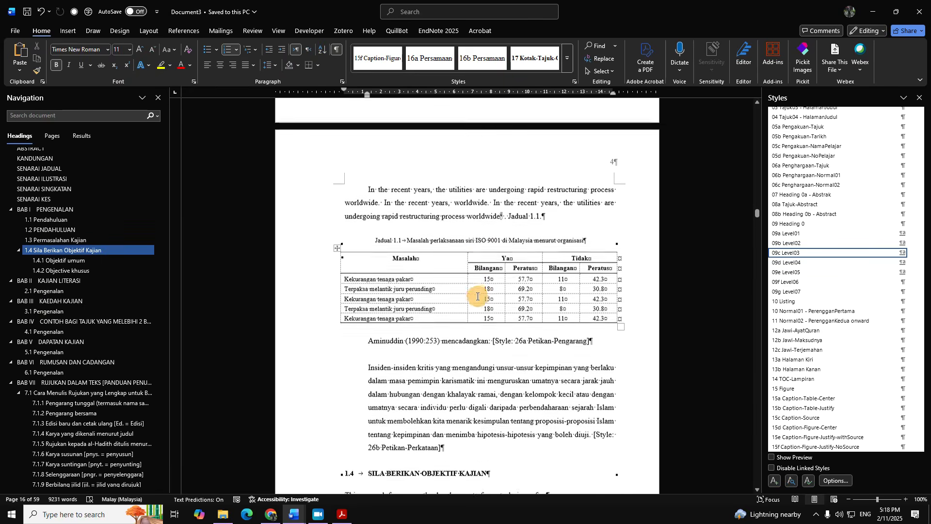
{"action": "scroll", "coordinate": [477, 299], "scroll_direction": "down", "scroll_amount": 1}
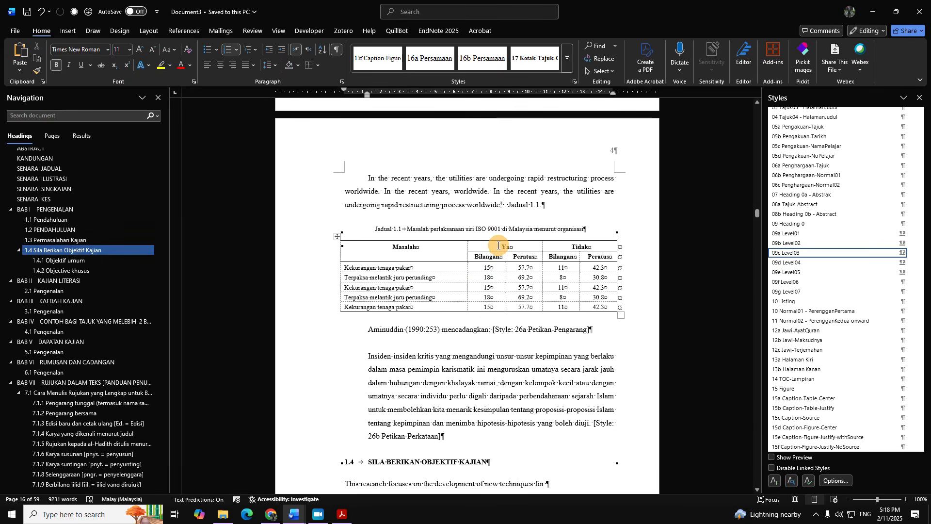
{"action": "left_click", "coordinate": [426, 224]}
{"action": "left_click", "coordinate": [572, 72]}
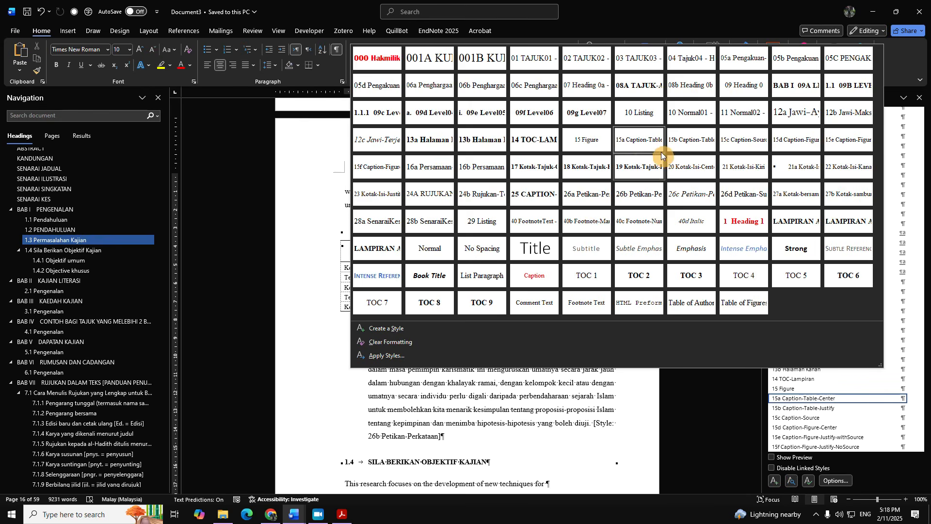
{"action": "left_click", "coordinate": [691, 141]}
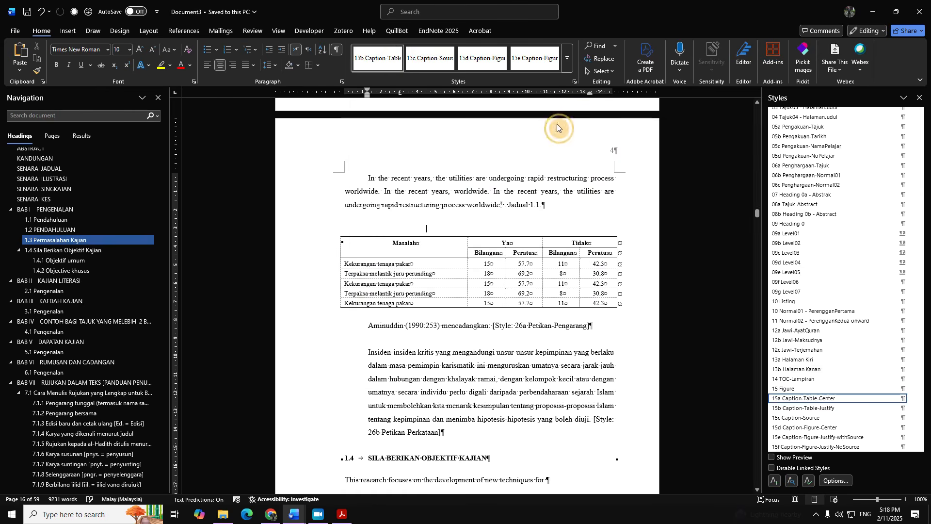
{"action": "left_click", "coordinate": [565, 71]}
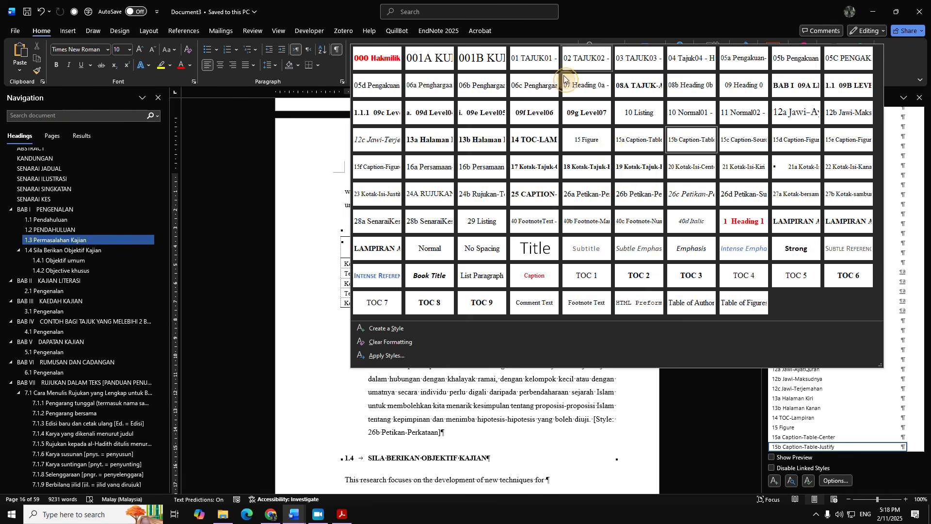
{"action": "left_click", "coordinate": [637, 143]}
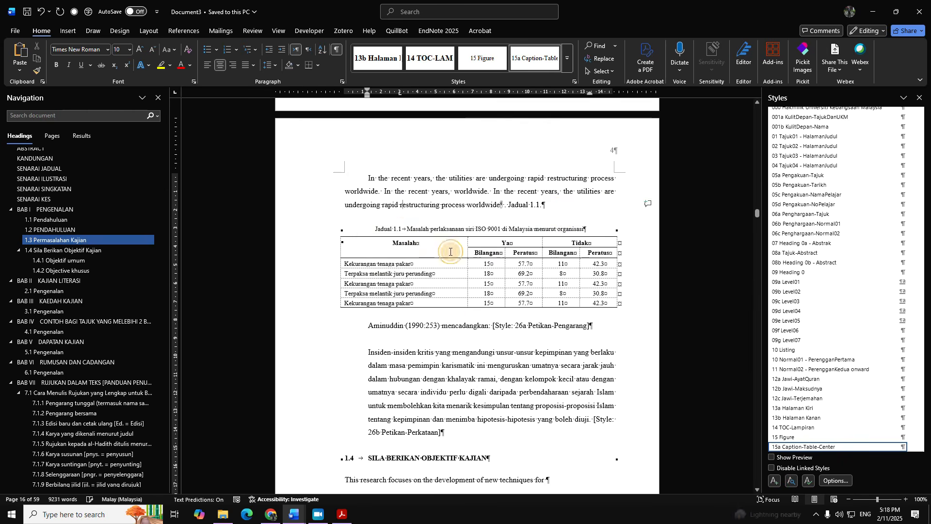
Step: Extend the Jadual 1.1 caption with "sddfdsf sdfds sd" and apply the 15b Caption-Table-Justify style to it
{"action": "left_click", "coordinate": [421, 231]}
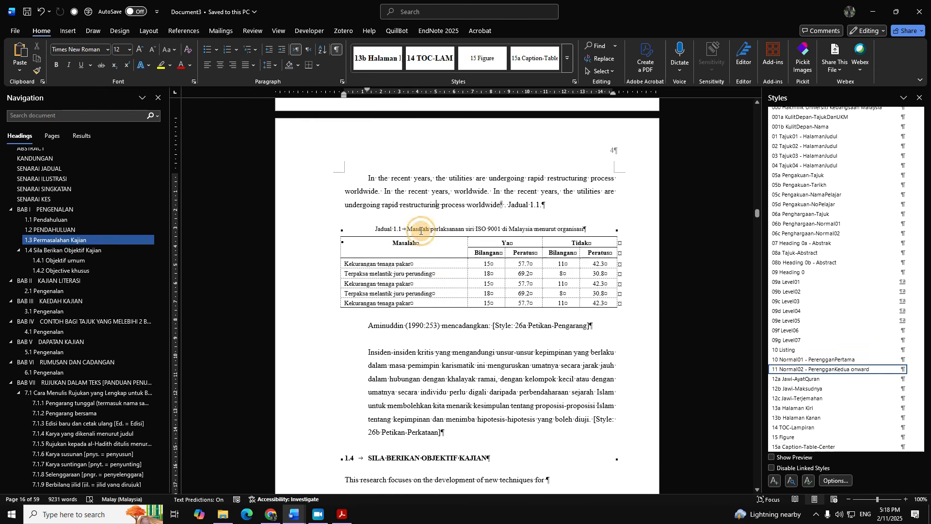
{"action": "left_click", "coordinate": [599, 233]}
{"action": "type", "text": "sddfdsf sdfds sd"}
{"action": "left_click", "coordinate": [568, 59]}
{"action": "left_click", "coordinate": [687, 142]}
{"action": "left_click_drag", "start_coordinate": [370, 179], "coordinate": [442, 361]}
{"action": "left_click", "coordinate": [440, 370]}
{"action": "left_click_drag", "start_coordinate": [485, 427], "coordinate": [358, 189]}
{"action": "left_click", "coordinate": [470, 359]}
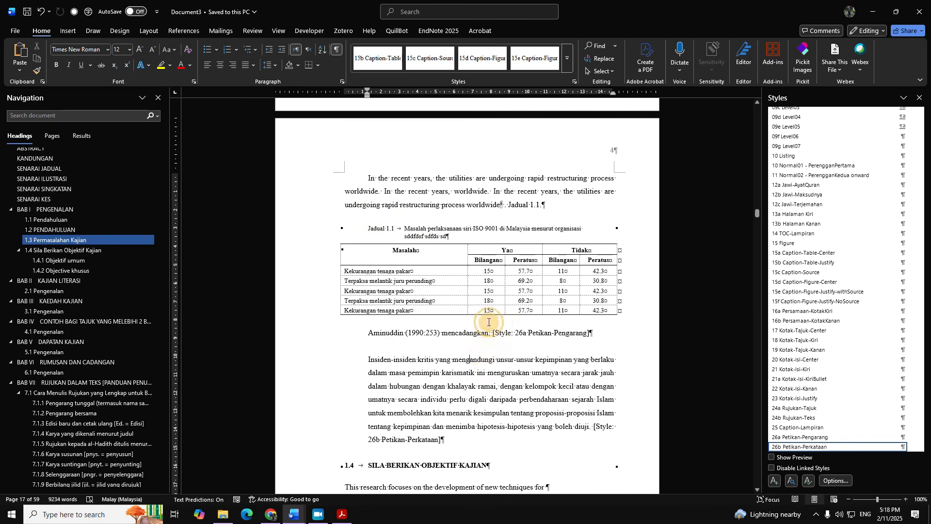
Step: Apply the 15c Caption-Source style to the "mencadangkan" line directly below the Jadual 1.1 table
{"action": "left_click", "coordinate": [567, 59]}
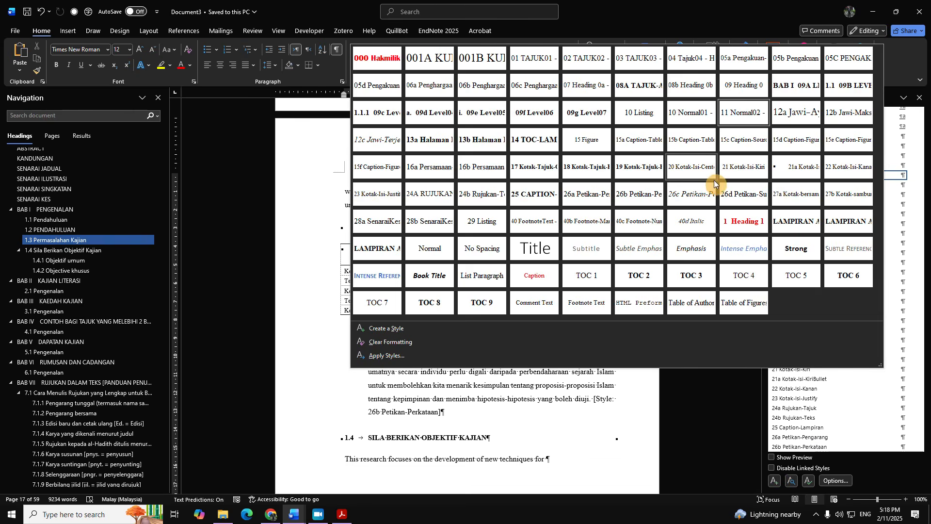
{"action": "left_click", "coordinate": [733, 149]}
{"action": "mouse_move", "coordinate": [516, 364]}
{"action": "left_mouse_down"}
{"action": "mouse_move", "coordinate": [362, 186]}
{"action": "mouse_move", "coordinate": [520, 362]}
{"action": "left_mouse_up"}
{"action": "left_click", "coordinate": [497, 342]}
{"action": "left_click", "coordinate": [443, 362]}
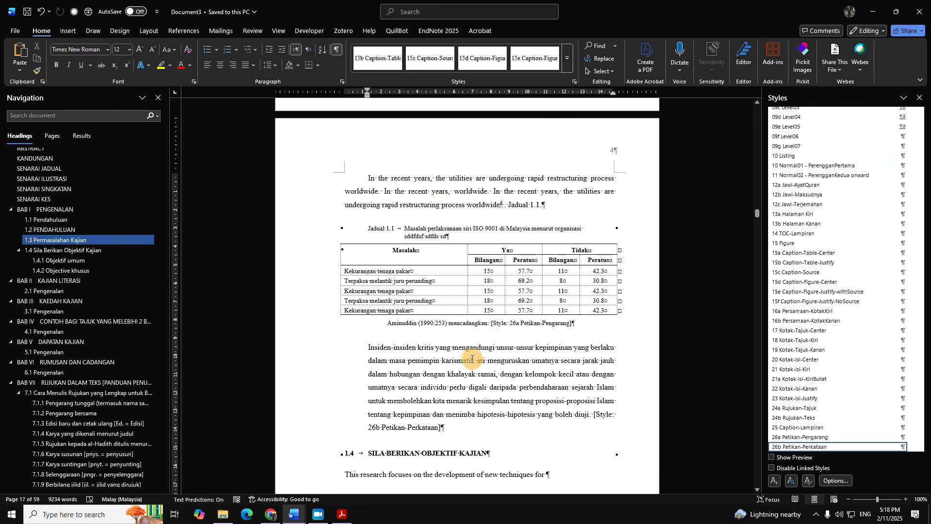
{"action": "scroll", "coordinate": [473, 356], "scroll_direction": "down", "scroll_amount": 4}
{"action": "scroll", "coordinate": [475, 339], "scroll_direction": "up", "scroll_amount": 7}
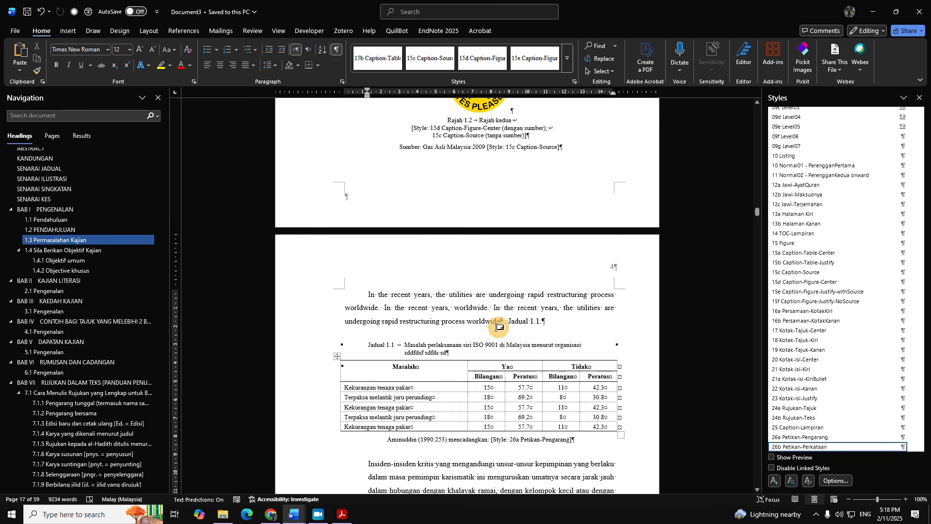
{"action": "scroll", "coordinate": [459, 343], "scroll_direction": "down", "scroll_amount": 3}
{"action": "left_click", "coordinate": [367, 313]}
{"action": "left_click", "coordinate": [582, 287]}
Step: Add blank paragraphs after the indented quotation above heading 1.4 and insert a table with five columns and three rows
{"action": "left_click", "coordinate": [487, 397]}
{"action": "key", "text": "Return"}
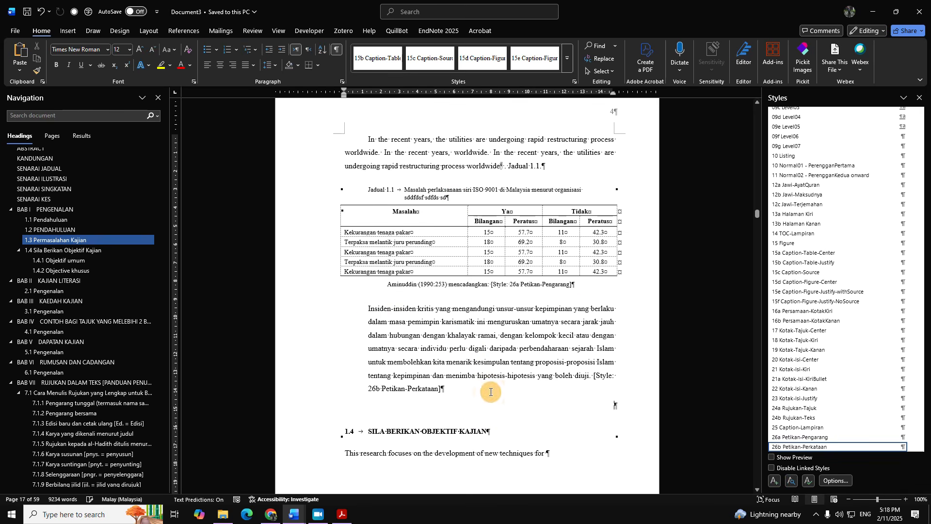
{"action": "key", "text": "Return"}
{"action": "key", "text": "Return"}
{"action": "scroll", "coordinate": [490, 394], "scroll_direction": "down", "scroll_amount": 3}
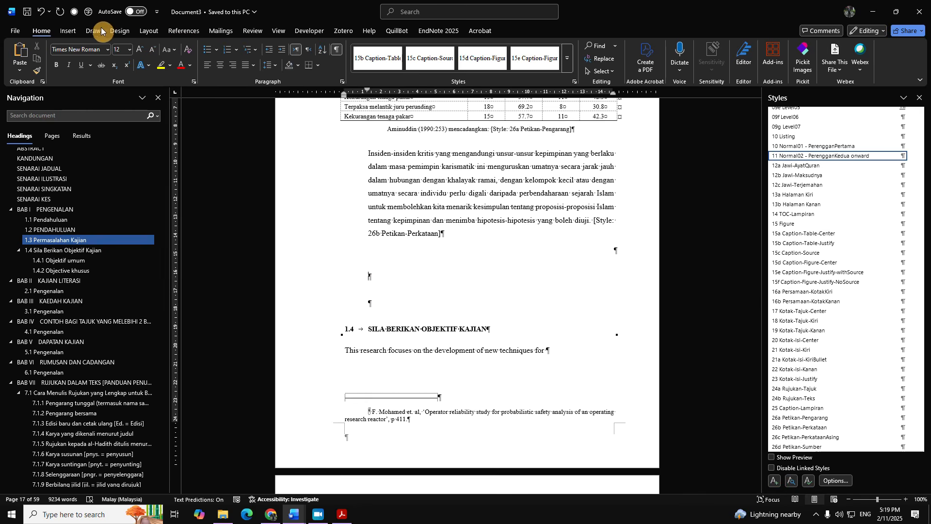
{"action": "left_click", "coordinate": [68, 30]}
{"action": "left_click", "coordinate": [91, 53]}
{"action": "left_click", "coordinate": [132, 121]}
Step: Apply the first custom table style to the whole new five-column table
{"action": "scroll", "coordinate": [369, 249], "scroll_direction": "down", "scroll_amount": 3}
{"action": "scroll", "coordinate": [499, 272], "scroll_direction": "up", "scroll_amount": 5}
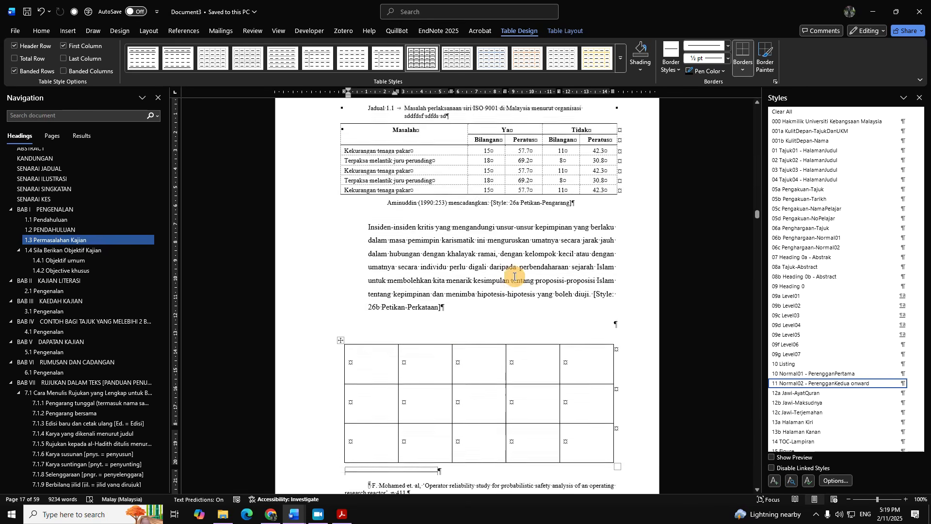
{"action": "scroll", "coordinate": [570, 328], "scroll_direction": "up", "scroll_amount": 3}
{"action": "scroll", "coordinate": [486, 295], "scroll_direction": "down", "scroll_amount": 3}
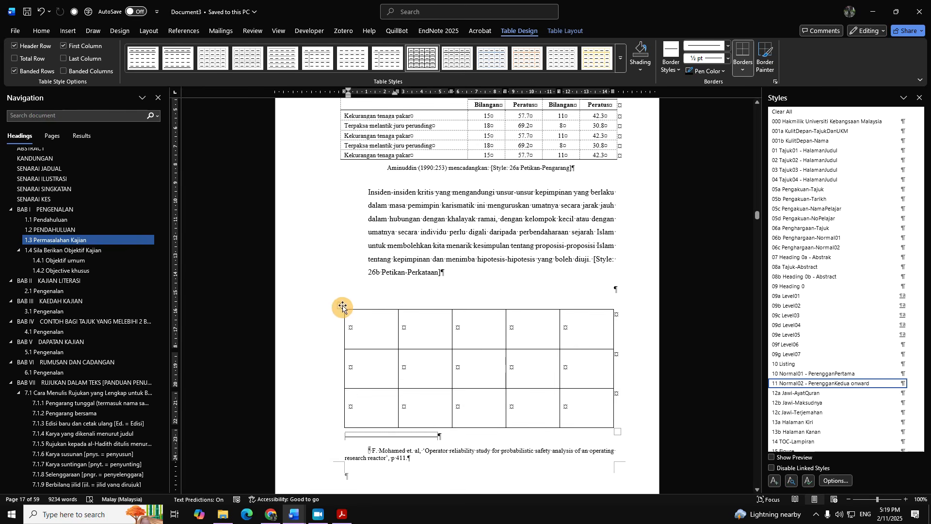
{"action": "left_click", "coordinate": [340, 305]}
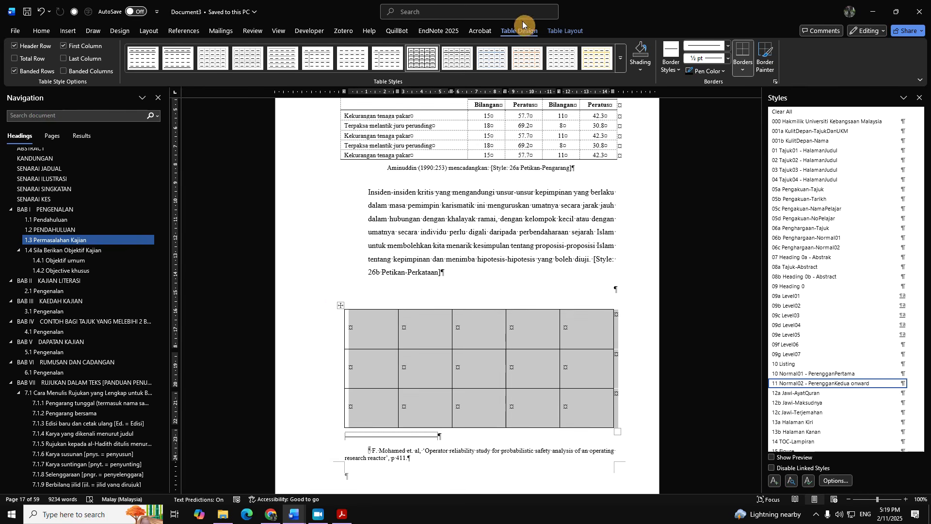
{"action": "left_click", "coordinate": [620, 59]}
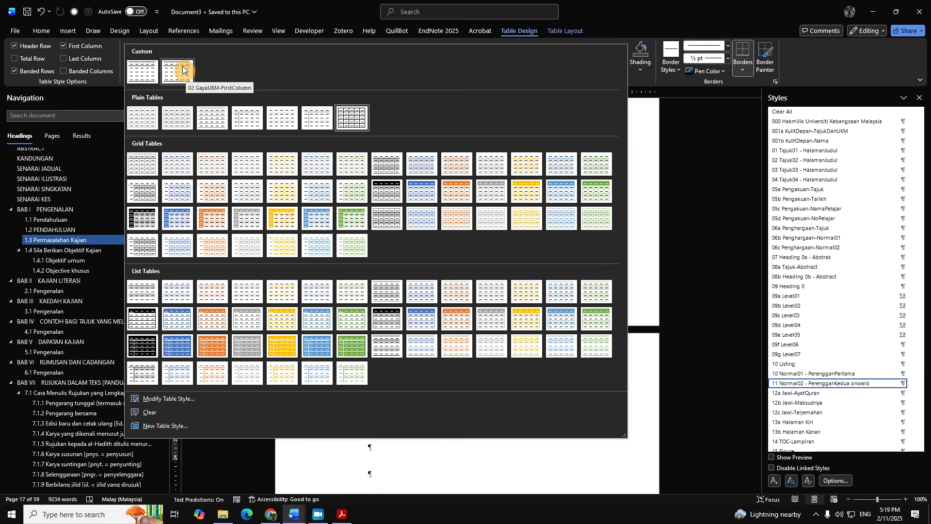
{"action": "left_click", "coordinate": [150, 73]}
{"action": "scroll", "coordinate": [463, 383], "scroll_direction": "up", "scroll_amount": 3}
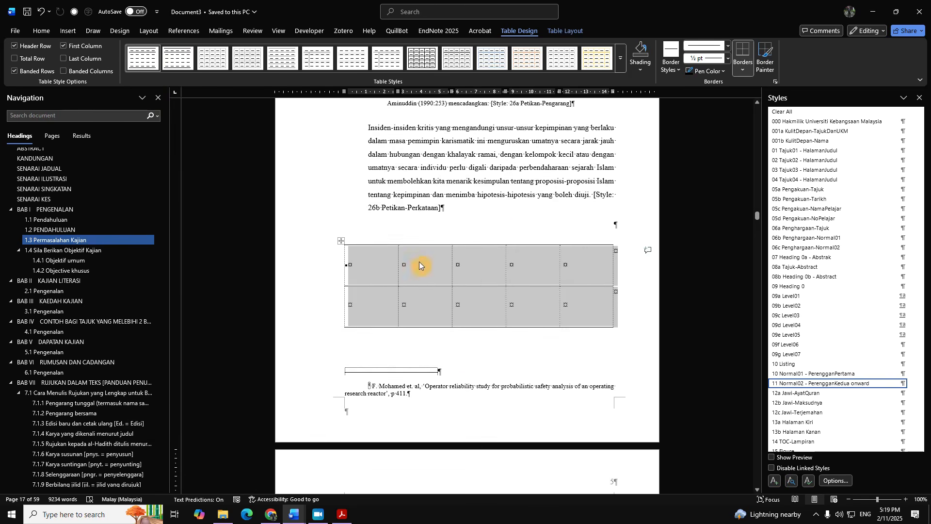
Step: Insert blank paragraphs between the quotation and the new table to push the whole table onto the next page
{"action": "left_click", "coordinate": [566, 224]}
{"action": "left_click", "coordinate": [318, 65]}
{"action": "left_click", "coordinate": [341, 274]}
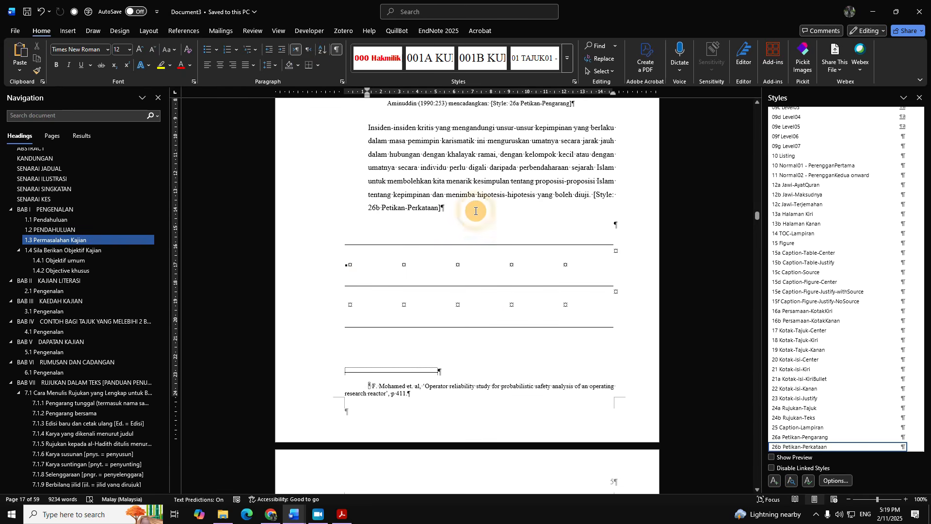
{"action": "scroll", "coordinate": [477, 214], "scroll_direction": "down", "scroll_amount": 8}
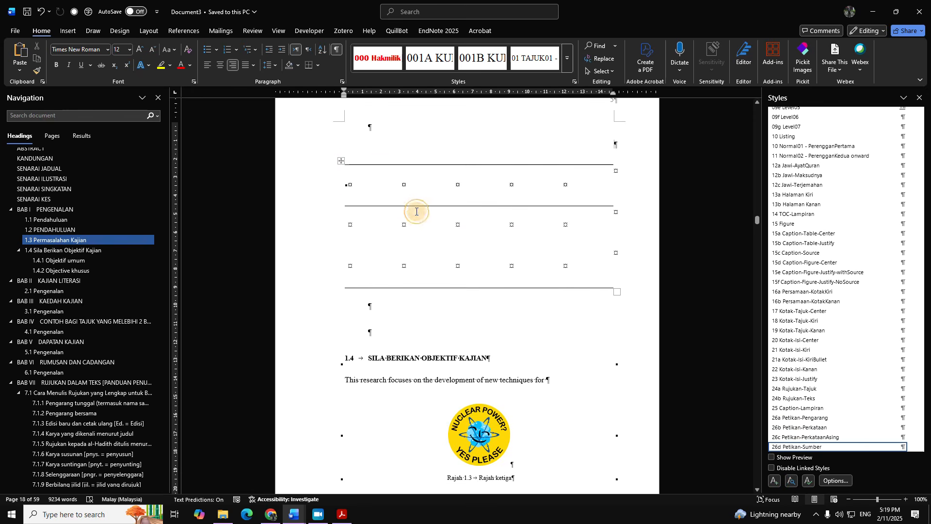
Step: Fill every cell of the new table with the sample text "fdsfds"
{"action": "left_click", "coordinate": [354, 186]}
{"action": "type", "text": "fdsfds"}
{"action": "left_click_drag", "start_coordinate": [364, 183], "coordinate": [332, 188]}
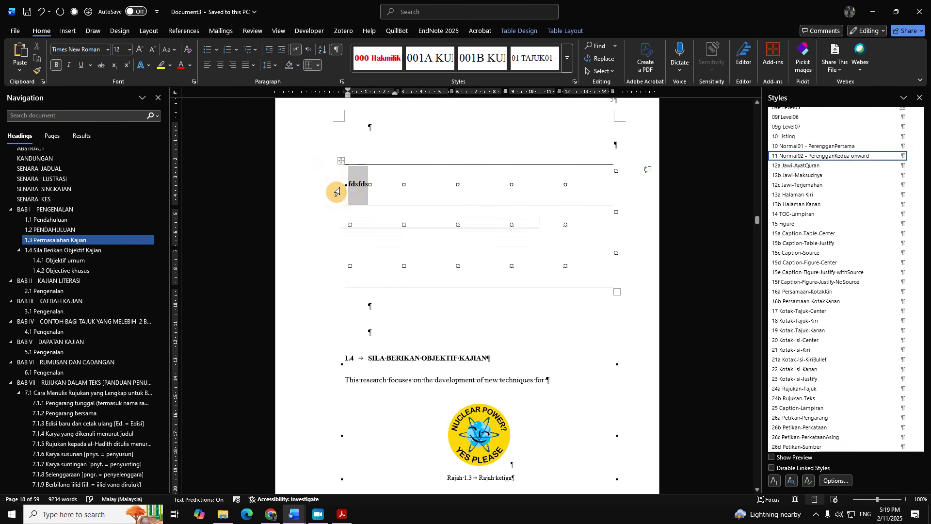
{"action": "left_click_drag", "start_coordinate": [582, 274], "coordinate": [353, 185]}
{"action": "type", "text": "fdsfds\tfdsfds\tfdsfds\tfdsfds\tfdsfds fdsfds\tfdsfds\tfdsfds\tfdsfds\tfdsfds fdsfds\tfdsfds\tfdsfds\tfdsfds\tfdsfds"}
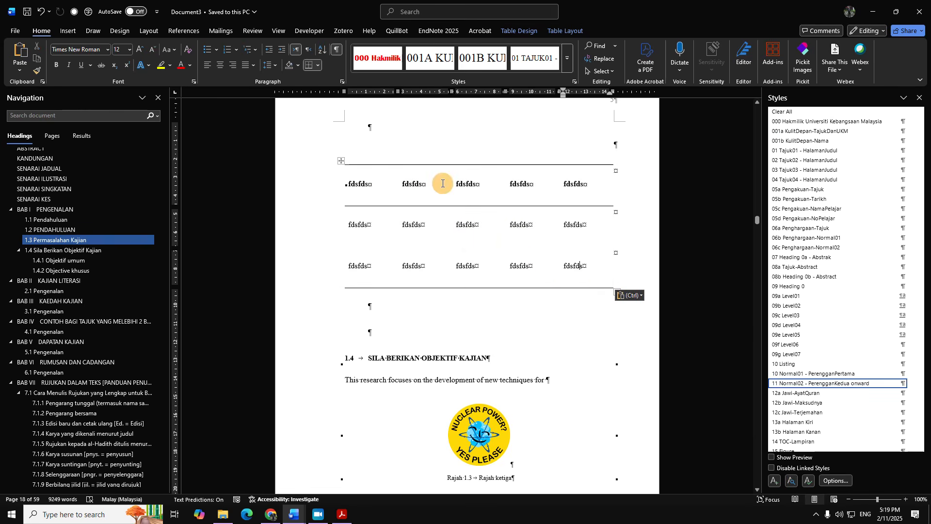
Step: Apply the 21 Kotak-Isi-Kiri style to the new table's first two columns and 20 Kotak-Isi-Center to the third column
{"action": "left_click_drag", "start_coordinate": [417, 265], "coordinate": [359, 184]}
{"action": "left_click", "coordinate": [567, 59]}
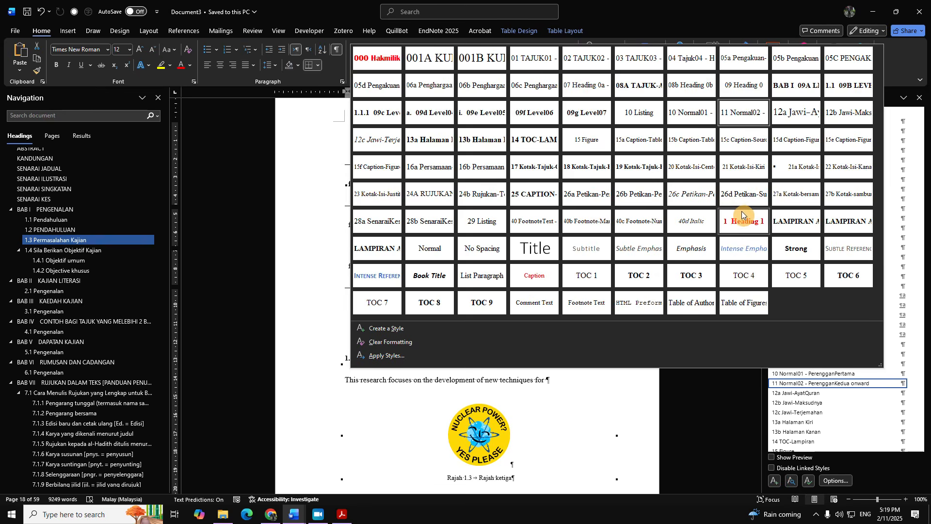
{"action": "left_click", "coordinate": [747, 173]}
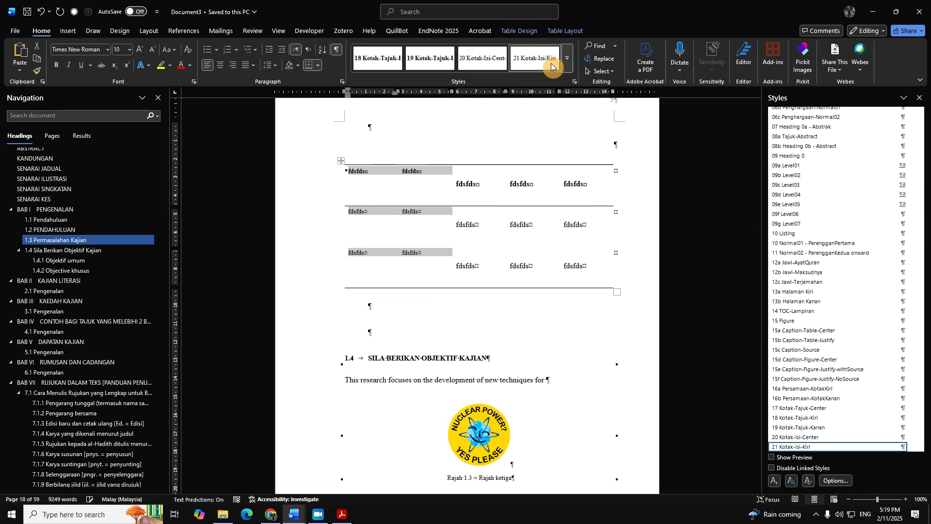
{"action": "left_click_drag", "start_coordinate": [478, 270], "coordinate": [477, 111]}
{"action": "left_click", "coordinate": [482, 58]}
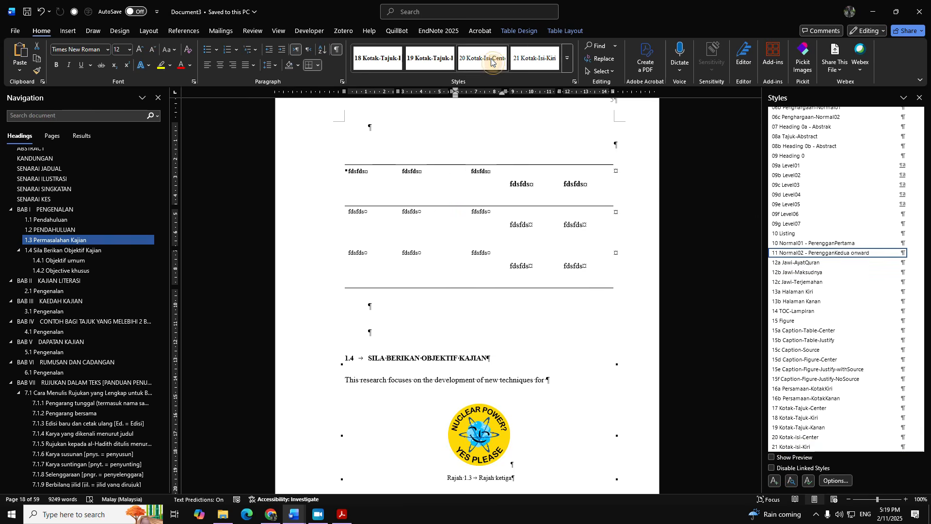
Step: Apply the 22 Kotak-Isi-Kanan style to the last column of the new table
{"action": "left_click_drag", "start_coordinate": [600, 276], "coordinate": [582, 193]}
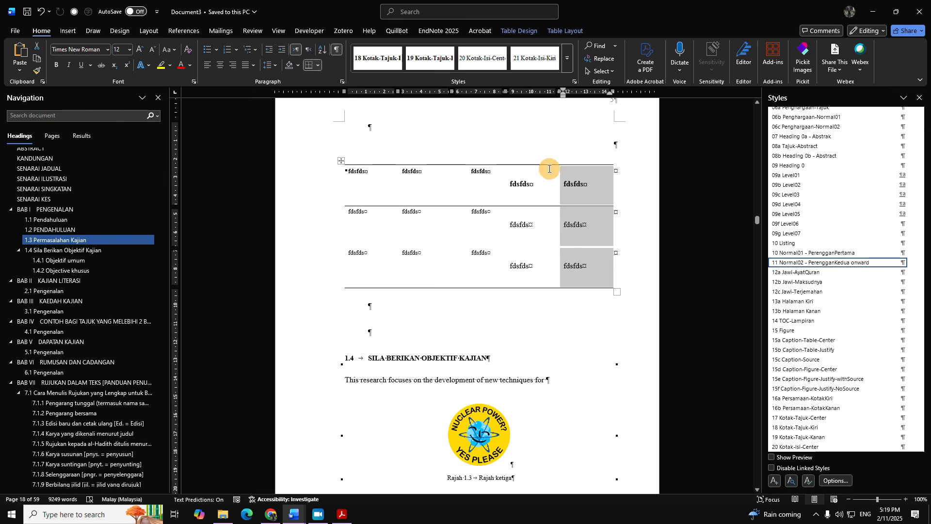
{"action": "left_click", "coordinate": [568, 58]}
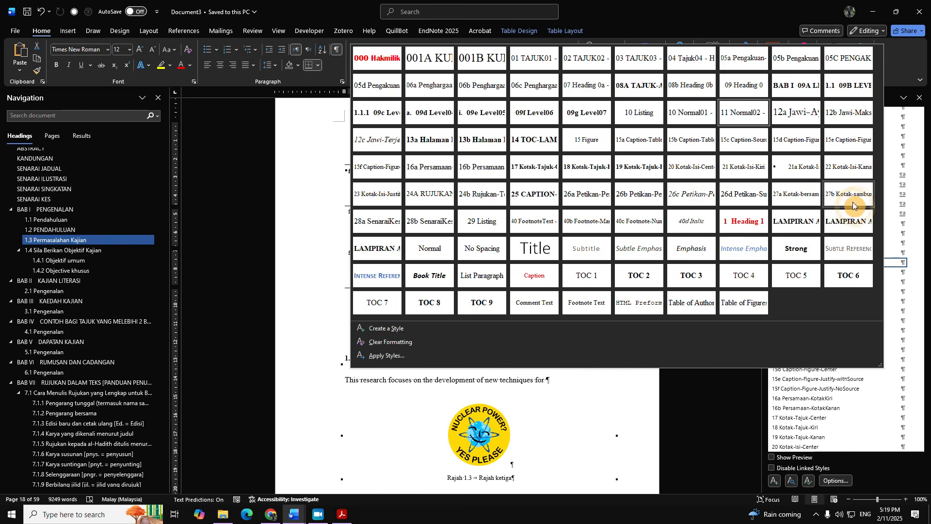
{"action": "left_click", "coordinate": [852, 168]}
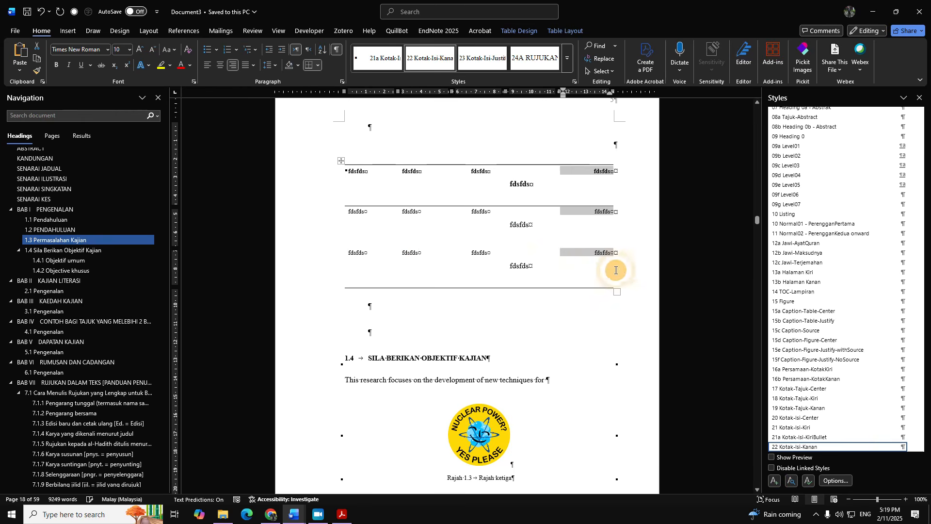
Step: In the fourth column, apply 21a Kotak-Isi-KiriBullet to the two lower cells and 23 Kotak-Isi-Justify to the header cell
{"action": "left_click_drag", "start_coordinate": [536, 270], "coordinate": [528, 224]}
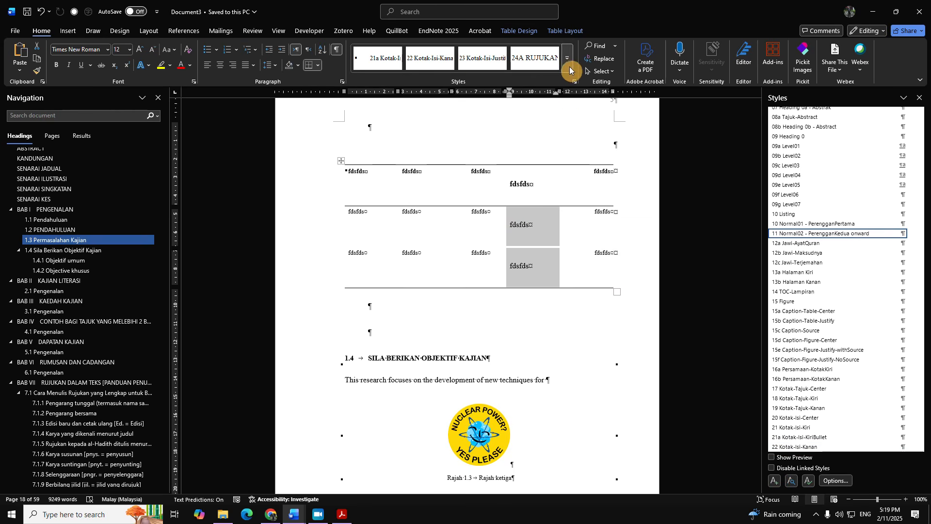
{"action": "left_click", "coordinate": [391, 63]}
{"action": "left_click", "coordinate": [531, 184]}
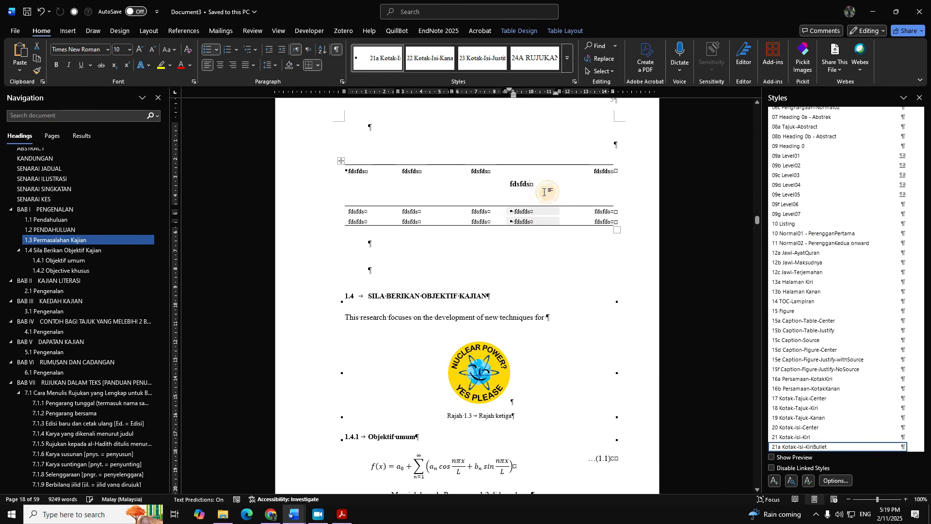
{"action": "left_click", "coordinate": [490, 63]}
Step: Compare the new table's row spacing and surrounding paragraphs with the Jadual 1.1 table on the previous page
{"action": "left_click_drag", "start_coordinate": [558, 241], "coordinate": [373, 165]}
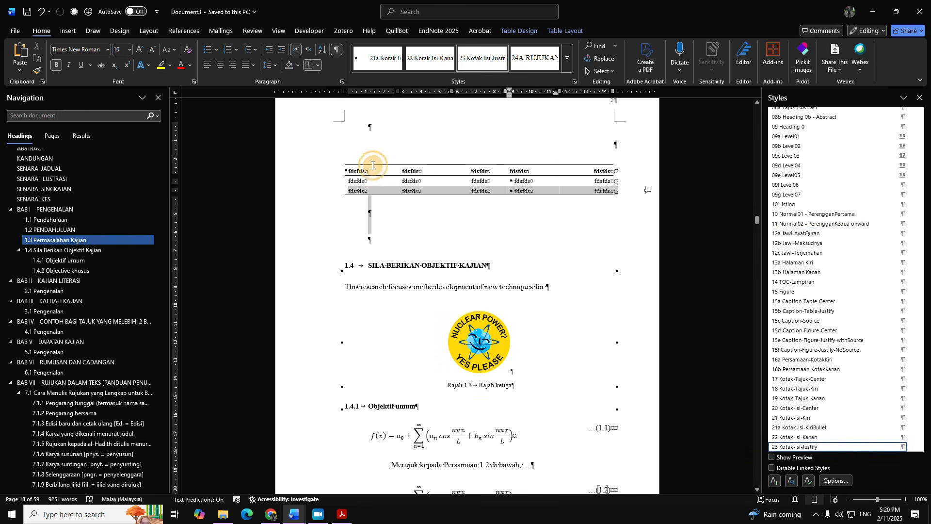
{"action": "left_click", "coordinate": [446, 231]}
{"action": "scroll", "coordinate": [412, 237], "scroll_direction": "up", "scroll_amount": 3}
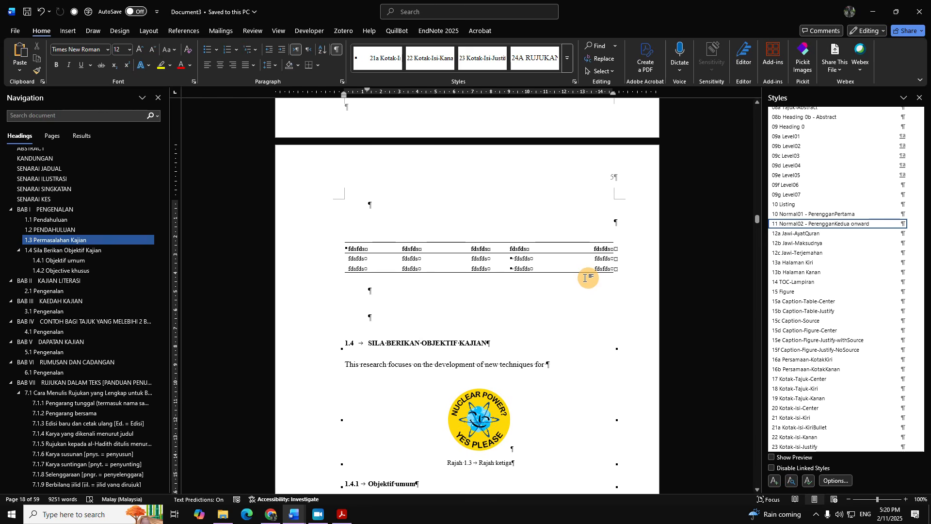
{"action": "left_click_drag", "start_coordinate": [392, 293], "coordinate": [365, 205]}
{"action": "left_click", "coordinate": [453, 326]}
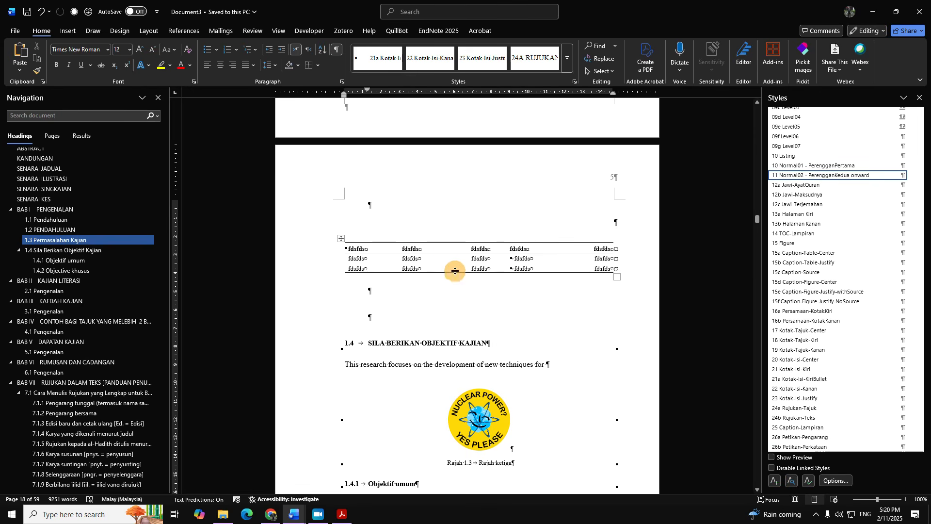
{"action": "scroll", "coordinate": [475, 276], "scroll_direction": "up", "scroll_amount": 4}
{"action": "scroll", "coordinate": [478, 316], "scroll_direction": "down", "scroll_amount": 2}
{"action": "scroll", "coordinate": [437, 329], "scroll_direction": "up", "scroll_amount": 2}
{"action": "scroll", "coordinate": [459, 359], "scroll_direction": "down", "scroll_amount": 2}
{"action": "scroll", "coordinate": [459, 358], "scroll_direction": "down", "scroll_amount": 2}
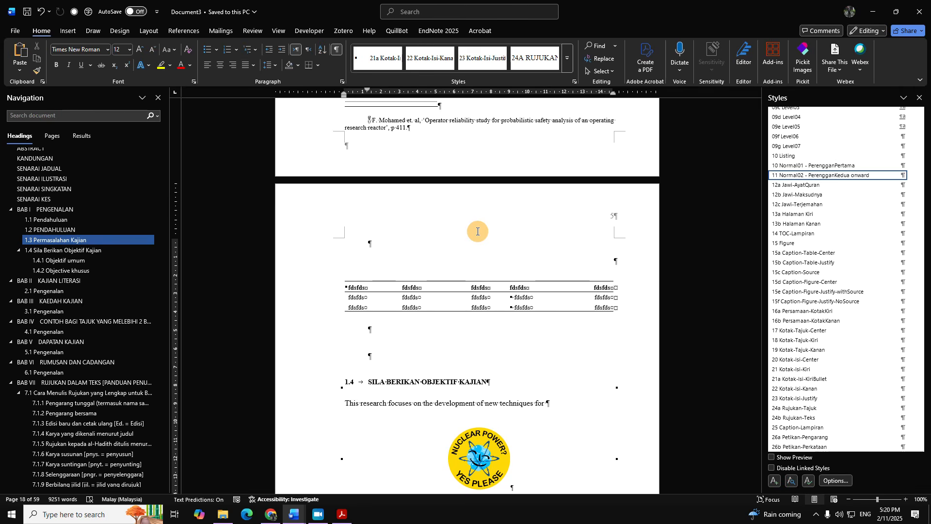
{"action": "scroll", "coordinate": [477, 232], "scroll_direction": "up", "scroll_amount": 10}
{"action": "scroll", "coordinate": [496, 264], "scroll_direction": "down", "scroll_amount": 9}
Step: Select the whole new table and set its row height to 0.4 cm
{"action": "scroll", "coordinate": [496, 264], "scroll_direction": "down", "scroll_amount": 1}
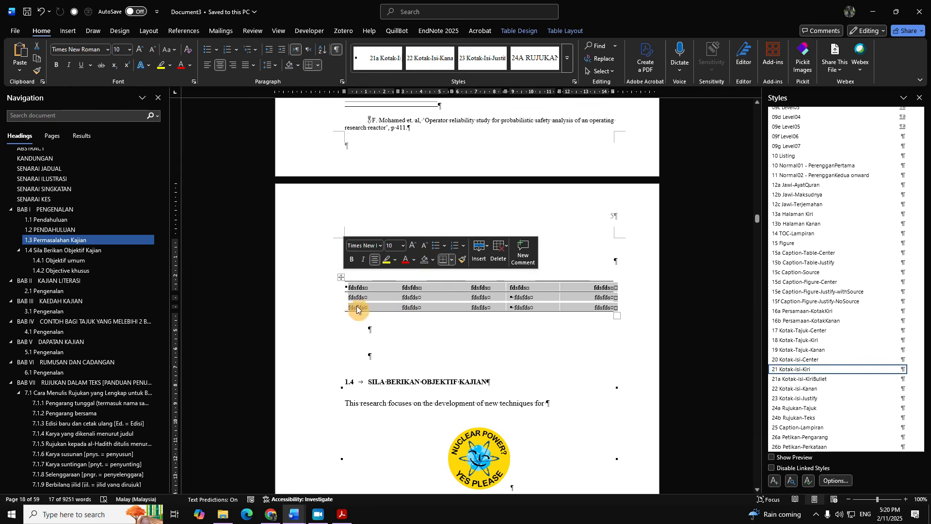
{"action": "left_click", "coordinate": [564, 31]}
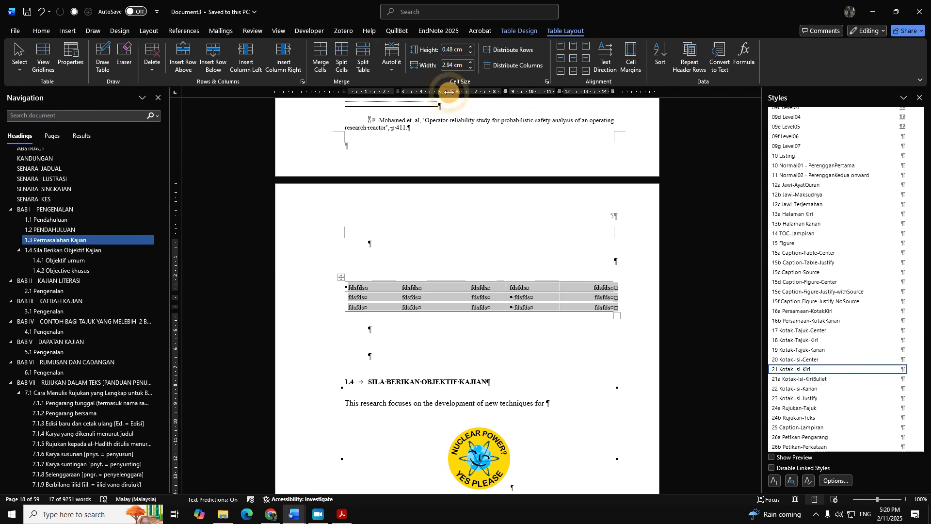
{"action": "left_click", "coordinate": [469, 53]}
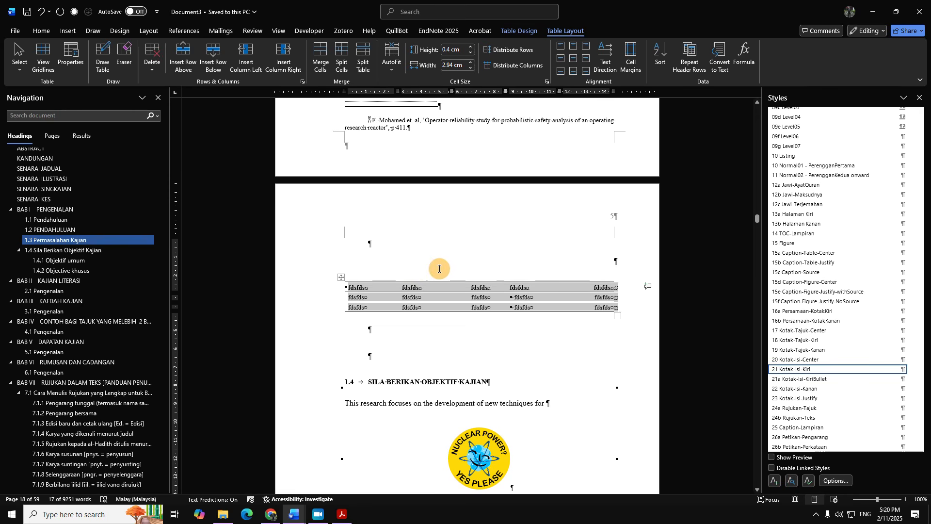
Step: Check the new table against the preceding page and view the AutoFit options without applying one
{"action": "scroll", "coordinate": [436, 267], "scroll_direction": "up", "scroll_amount": 5}
{"action": "scroll", "coordinate": [475, 277], "scroll_direction": "up", "scroll_amount": 4}
{"action": "scroll", "coordinate": [485, 276], "scroll_direction": "down", "scroll_amount": 7}
{"action": "scroll", "coordinate": [492, 410], "scroll_direction": "down", "scroll_amount": 1}
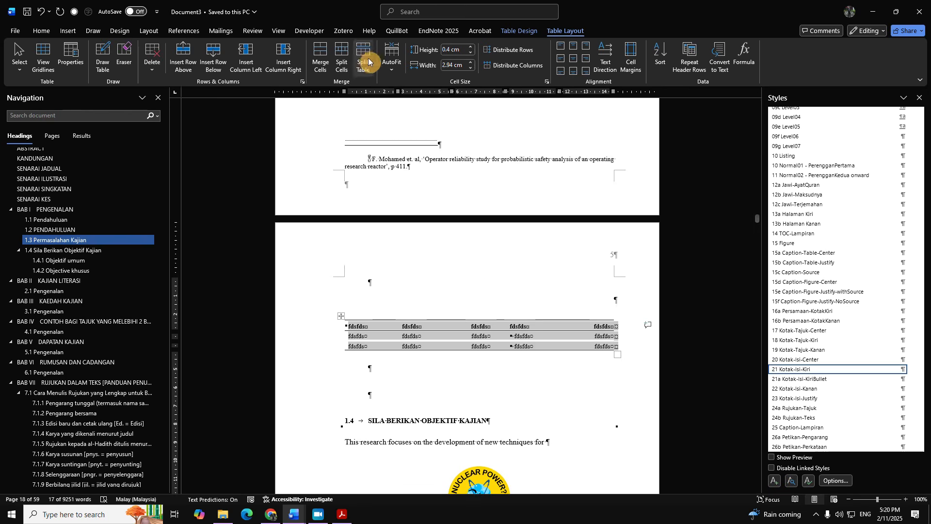
{"action": "left_click", "coordinate": [390, 62]}
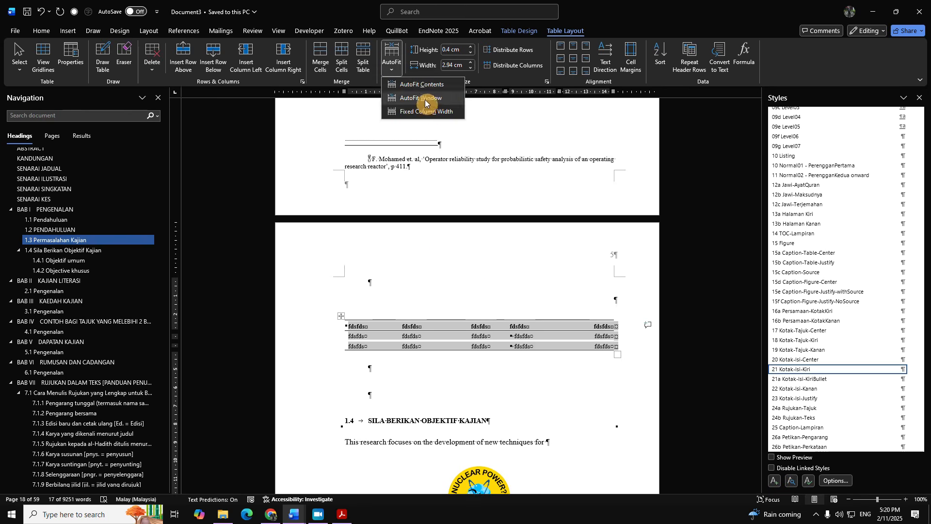
{"action": "left_click", "coordinate": [429, 299]}
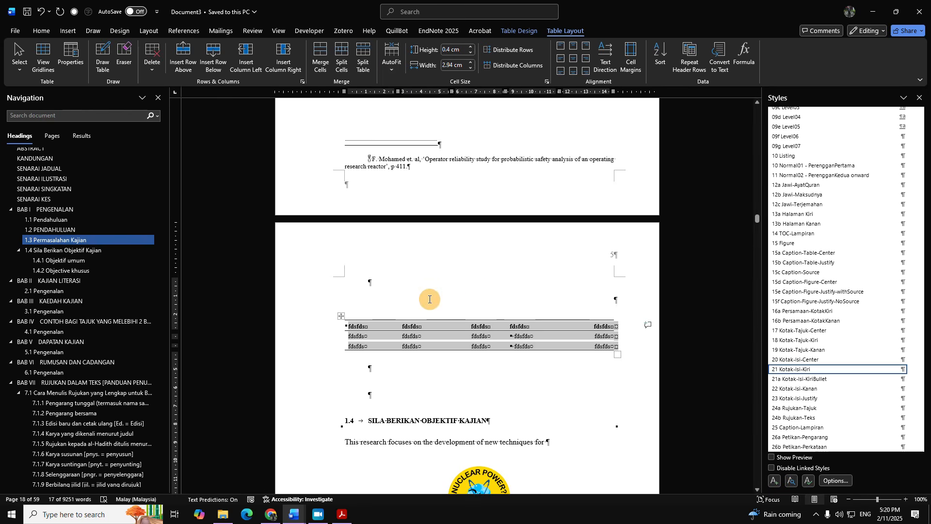
Step: Start a caption for the table under section 1.3 with the label Jadual, checking the new-label option without adding one
{"action": "left_click", "coordinate": [402, 297]}
{"action": "scroll", "coordinate": [470, 316], "scroll_direction": "down", "scroll_amount": 2}
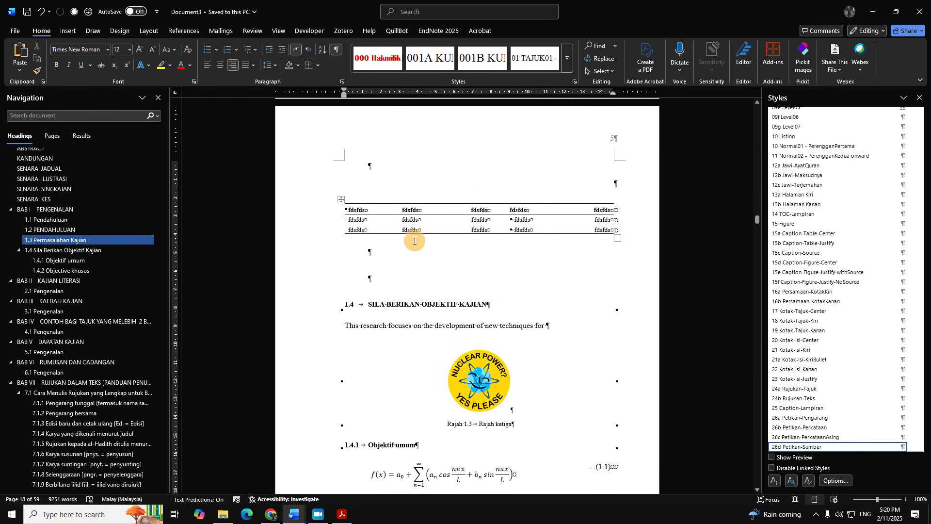
{"action": "right_click", "coordinate": [339, 200]}
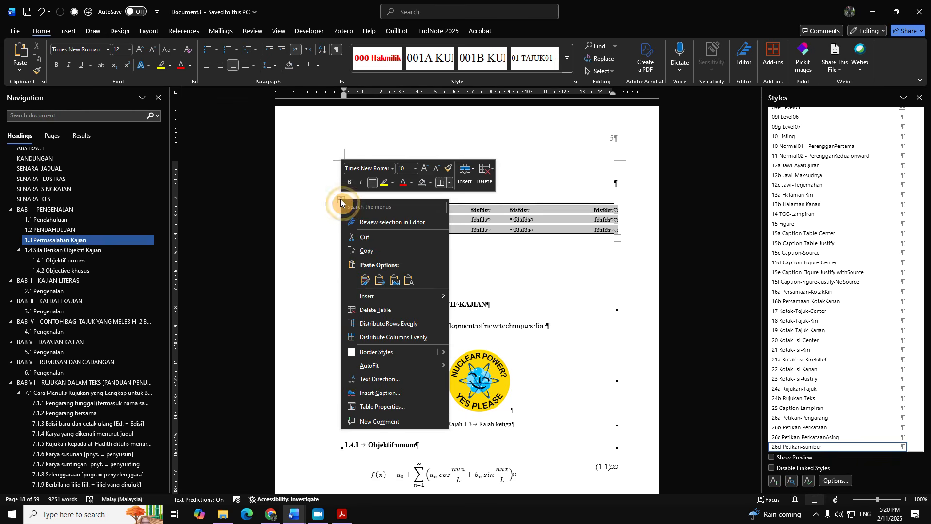
{"action": "left_click", "coordinate": [381, 392]}
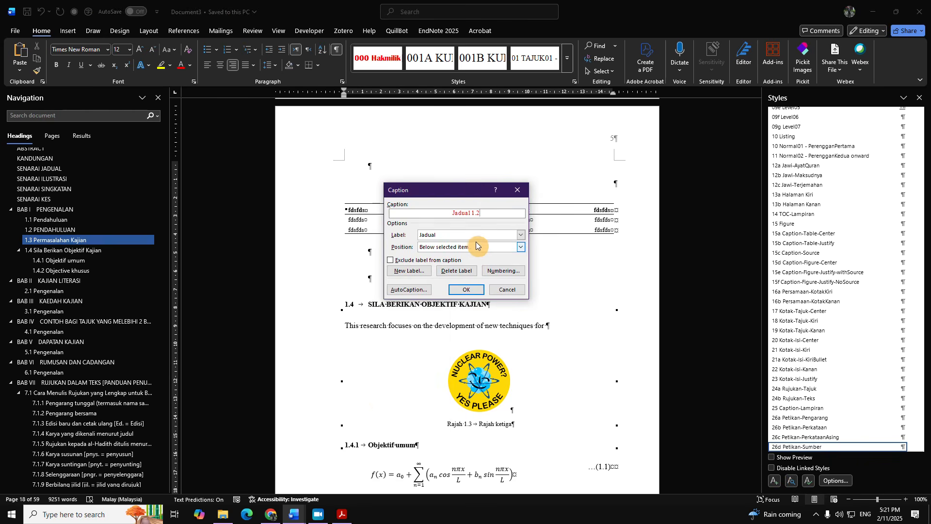
{"action": "left_click", "coordinate": [481, 234]}
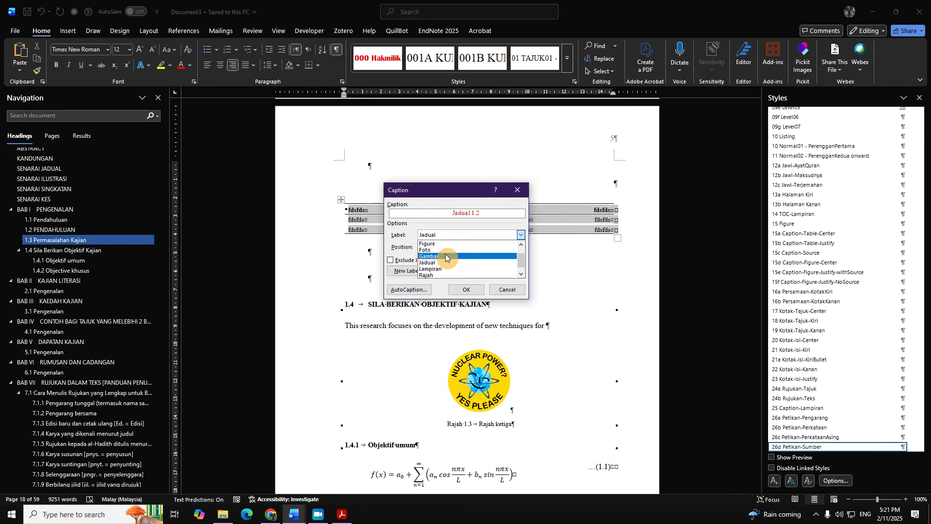
{"action": "scroll", "coordinate": [454, 252], "scroll_direction": "up", "scroll_amount": 3}
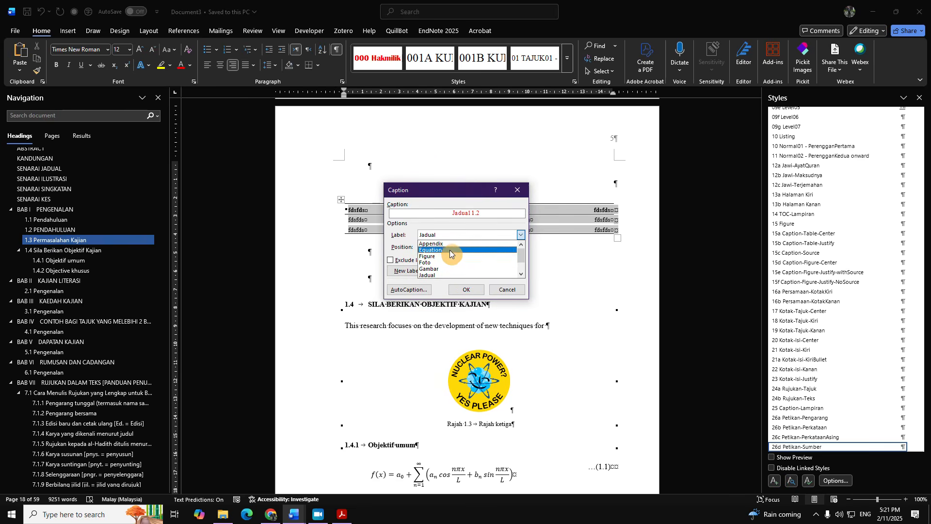
{"action": "left_click", "coordinate": [429, 275]}
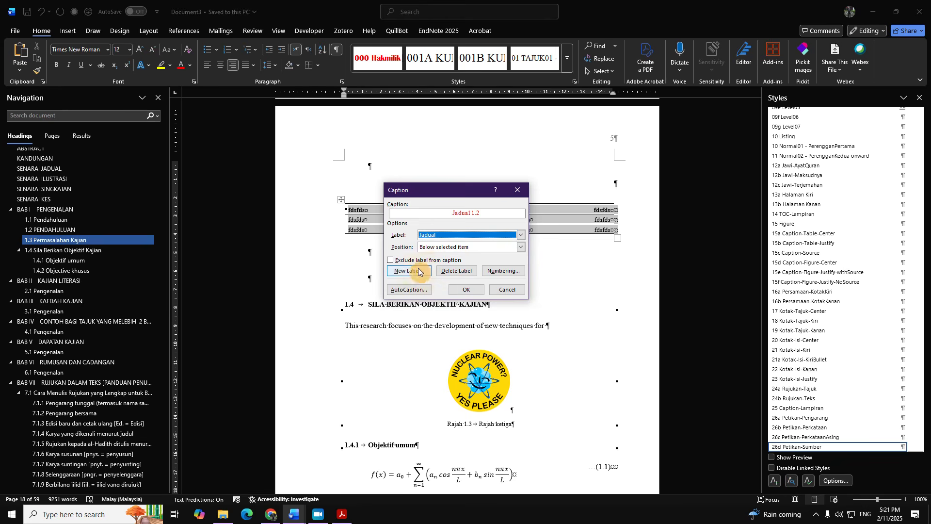
{"action": "left_click", "coordinate": [409, 271]}
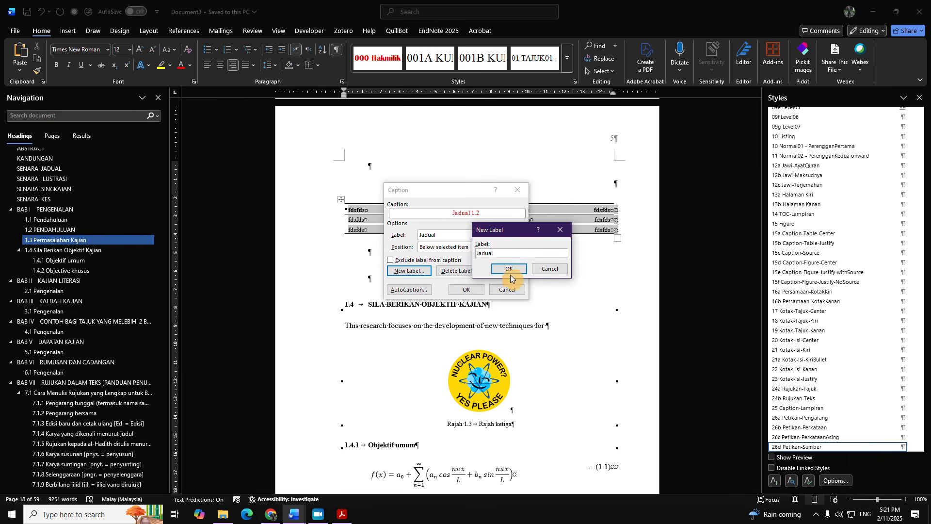
{"action": "left_click", "coordinate": [550, 269]}
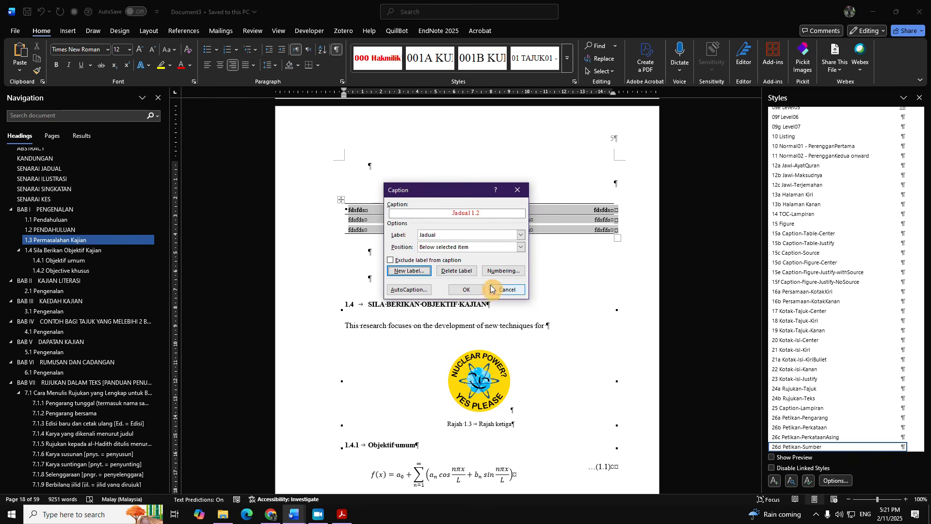
Step: Set the caption numbering to include the chapter number from Heading 1, separated by a period
{"action": "left_click", "coordinate": [498, 271]}
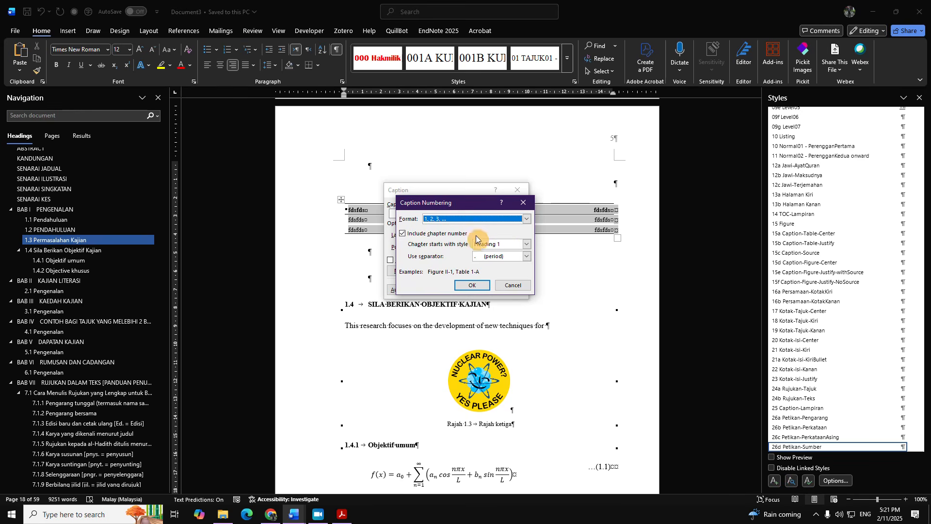
{"action": "left_click", "coordinate": [507, 244]}
{"action": "left_click", "coordinate": [497, 249]}
{"action": "left_click", "coordinate": [498, 259]}
{"action": "left_click", "coordinate": [497, 259]}
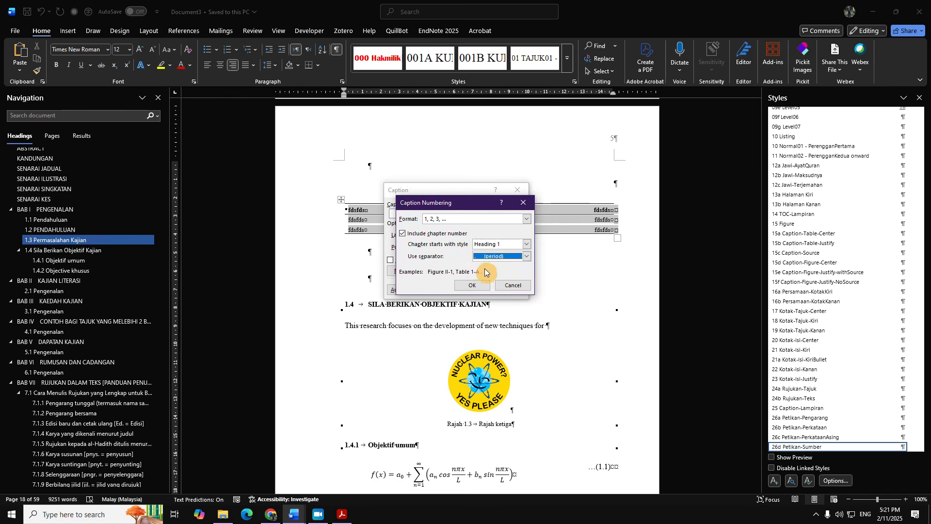
{"action": "left_click", "coordinate": [470, 285]}
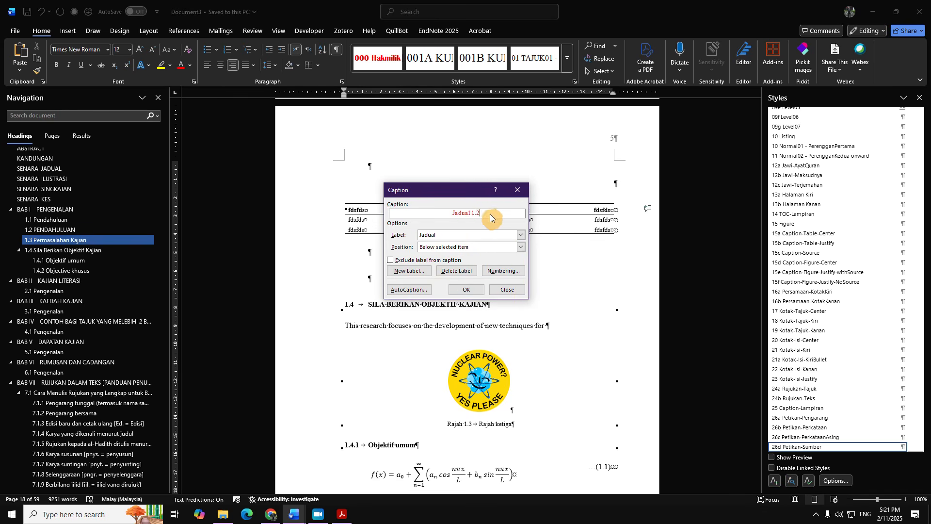
Step: Insert the Jadual caption below the table
{"action": "left_click", "coordinate": [450, 237]}
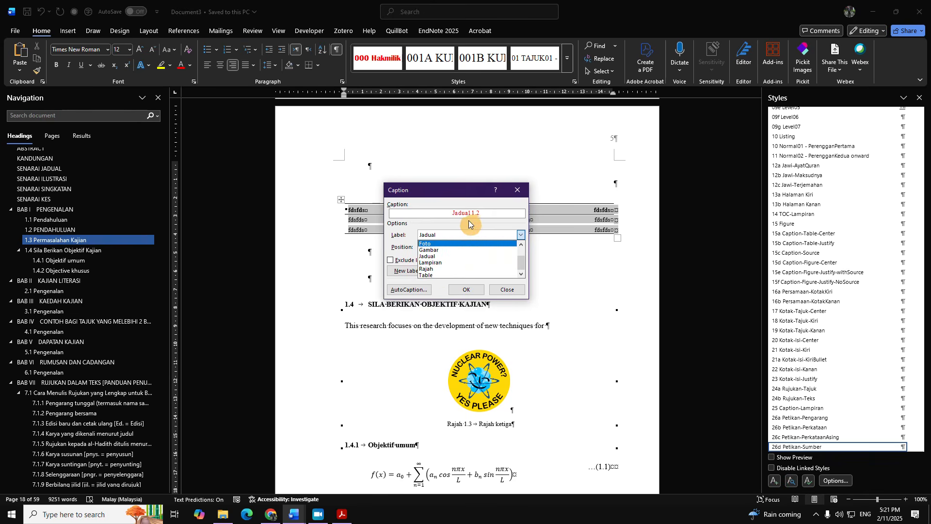
{"action": "left_click", "coordinate": [455, 256]}
{"action": "left_click", "coordinate": [466, 289]}
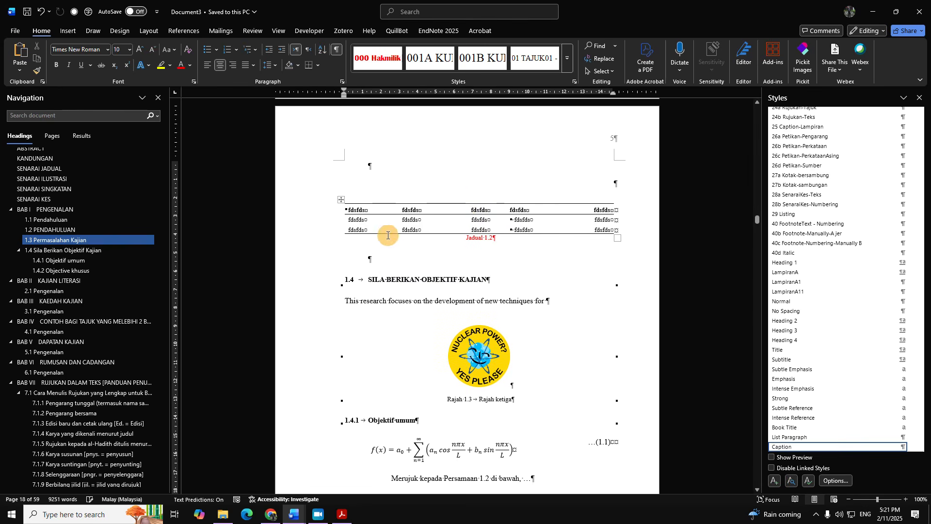
Step: Insert a Jadual caption above the selected table and delete the caption below it
{"action": "left_click", "coordinate": [342, 199]}
{"action": "right_click", "coordinate": [342, 201]}
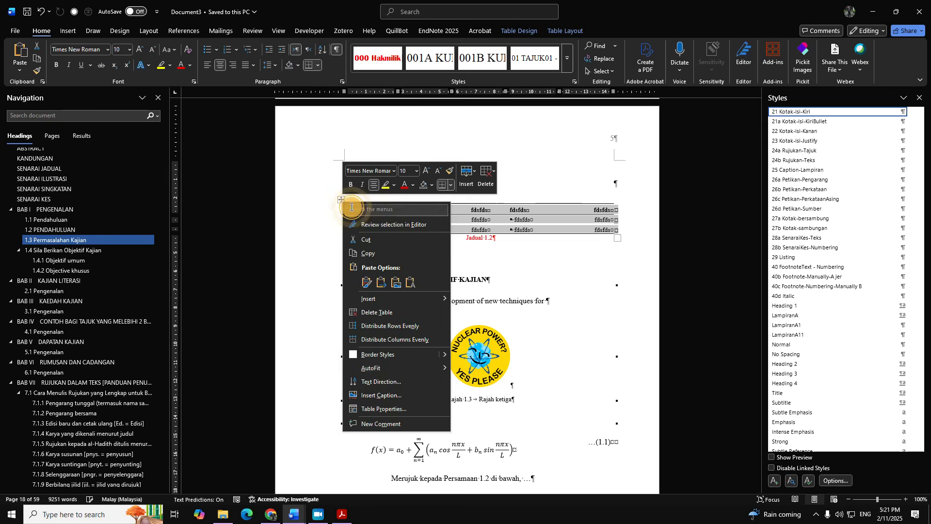
{"action": "left_click", "coordinate": [377, 396]}
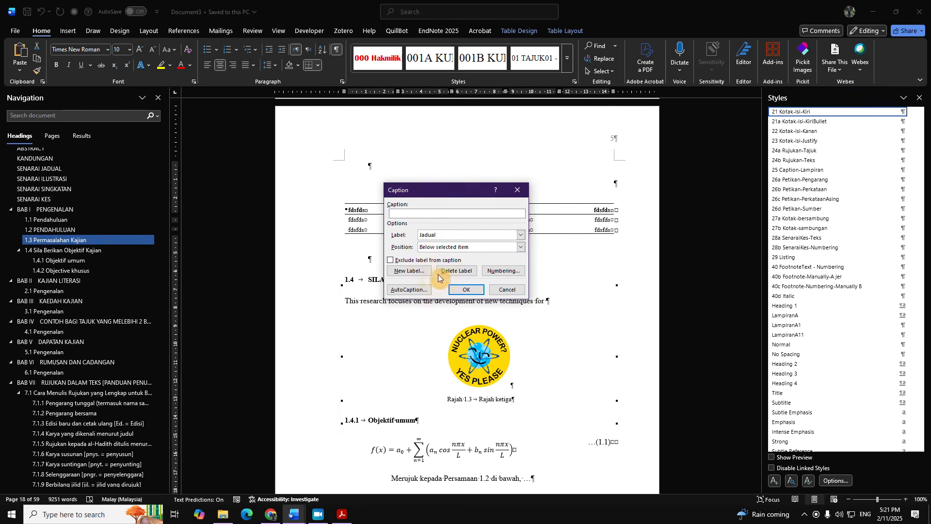
{"action": "left_click", "coordinate": [459, 249]}
{"action": "left_click", "coordinate": [459, 256]}
{"action": "left_click", "coordinate": [469, 292]}
{"action": "left_click_drag", "start_coordinate": [508, 254], "coordinate": [458, 252]}
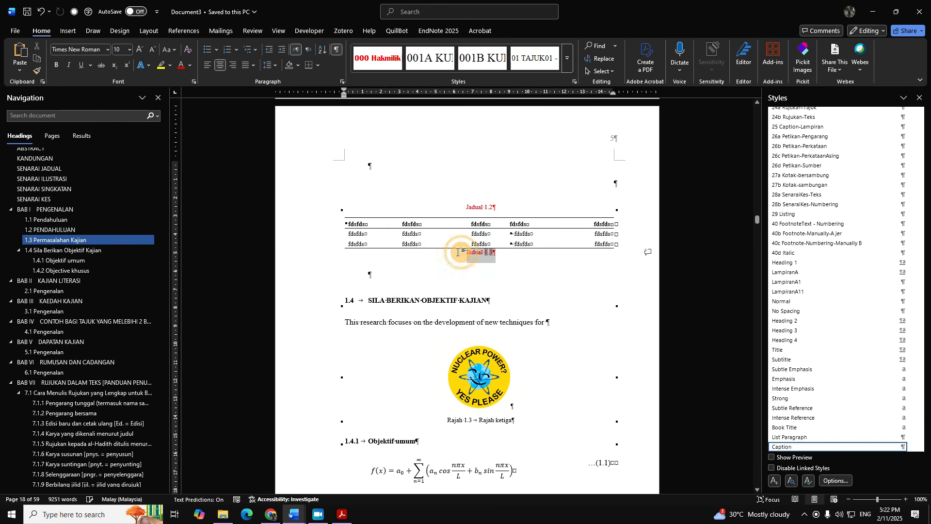
{"action": "key", "text": "Delete"}
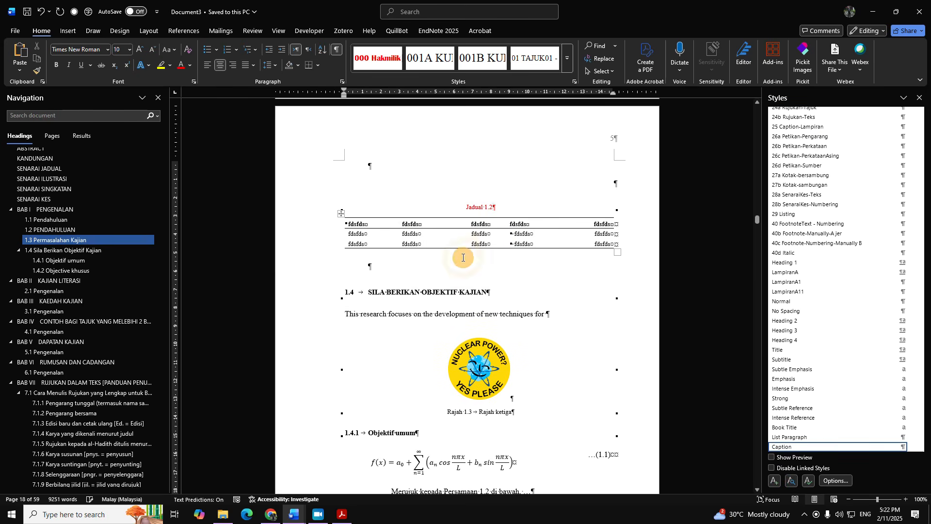
Step: Add a new line after the table's caption and insert another Jadual caption there
{"action": "left_click", "coordinate": [342, 213]}
{"action": "right_click", "coordinate": [342, 215]}
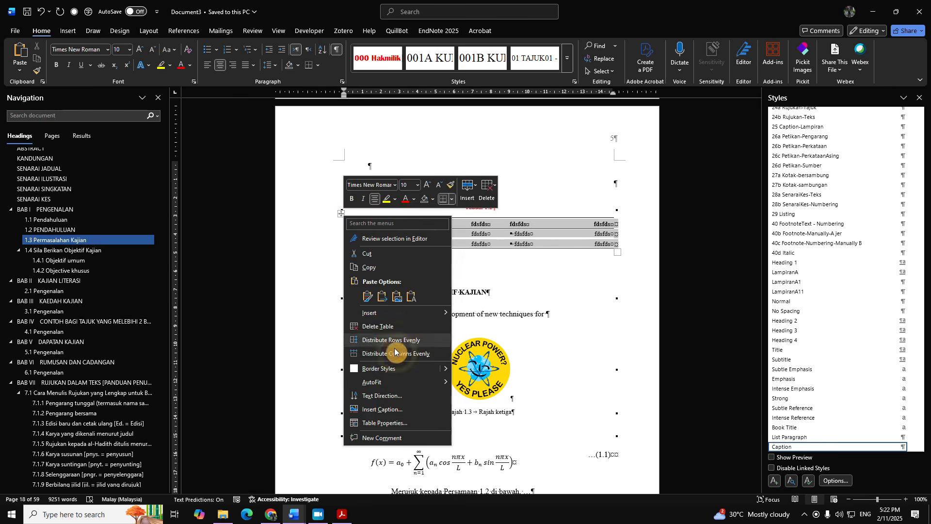
{"action": "left_click", "coordinate": [534, 211]}
{"action": "left_click", "coordinate": [523, 208]}
{"action": "key", "text": "Return"}
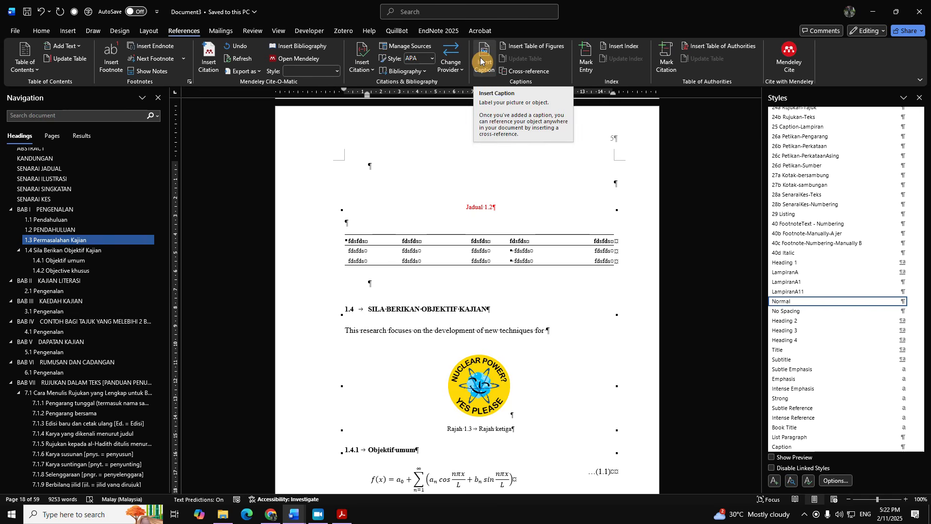
{"action": "left_click", "coordinate": [482, 62]}
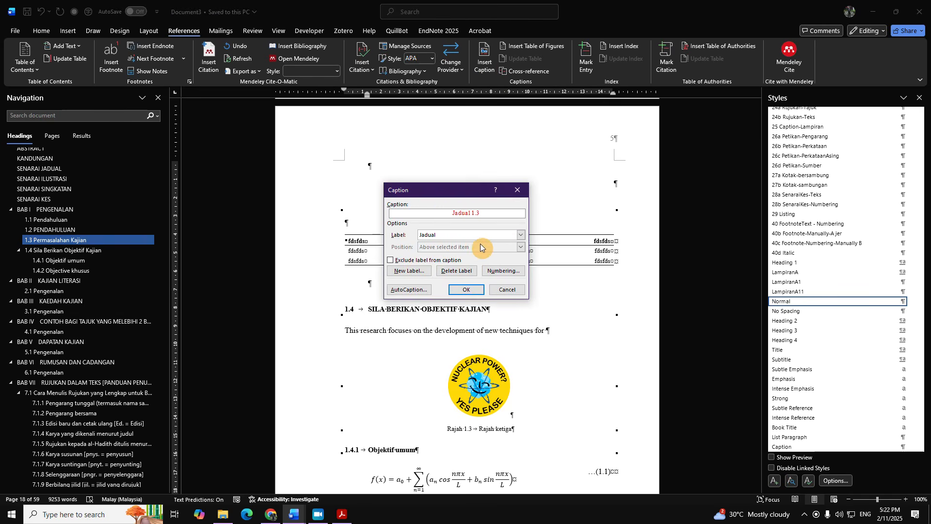
{"action": "left_click", "coordinate": [517, 190]}
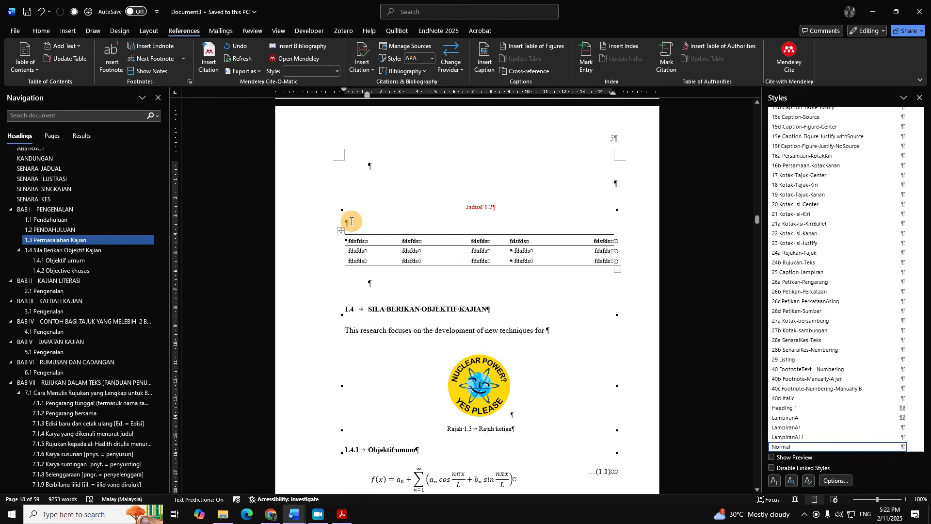
{"action": "left_click", "coordinate": [480, 70]}
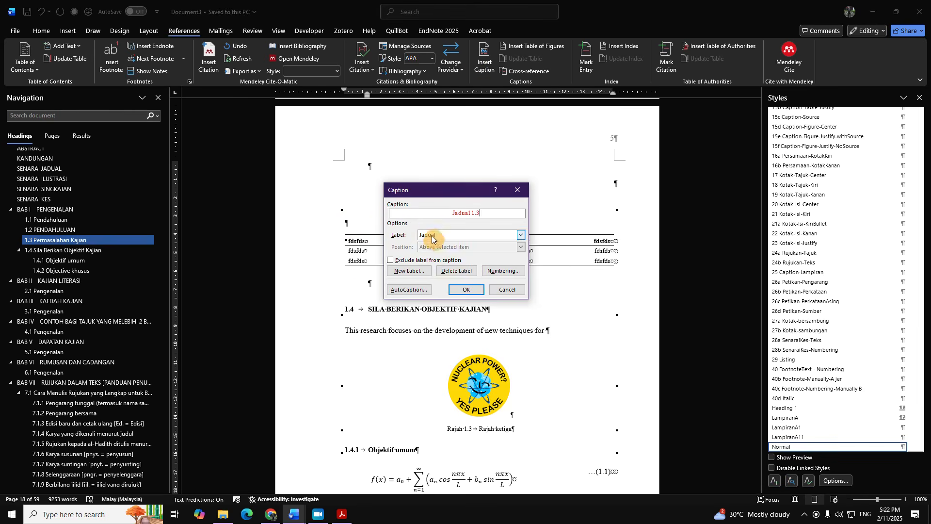
{"action": "left_click", "coordinate": [469, 286]}
Step: Undo the accidental table column insertion and delete the extra Jadual caption directly above the table
{"action": "left_click", "coordinate": [502, 229]}
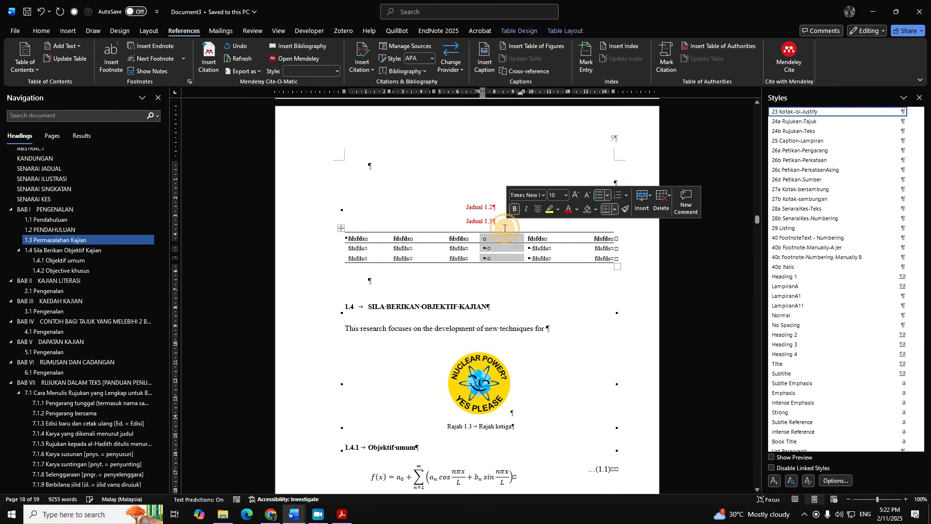
{"action": "key", "text": "ctrl+z"}
{"action": "left_click_drag", "start_coordinate": [503, 220], "coordinate": [464, 220]}
{"action": "key", "text": "Delete"}
Step: Add a new line below the nuclear power logo and insert a caption there with the label Rajah
{"action": "left_click", "coordinate": [479, 372]}
{"action": "left_click", "coordinate": [533, 389]}
{"action": "key", "text": "Return"}
{"action": "scroll", "coordinate": [533, 389], "scroll_direction": "down", "scroll_amount": 4}
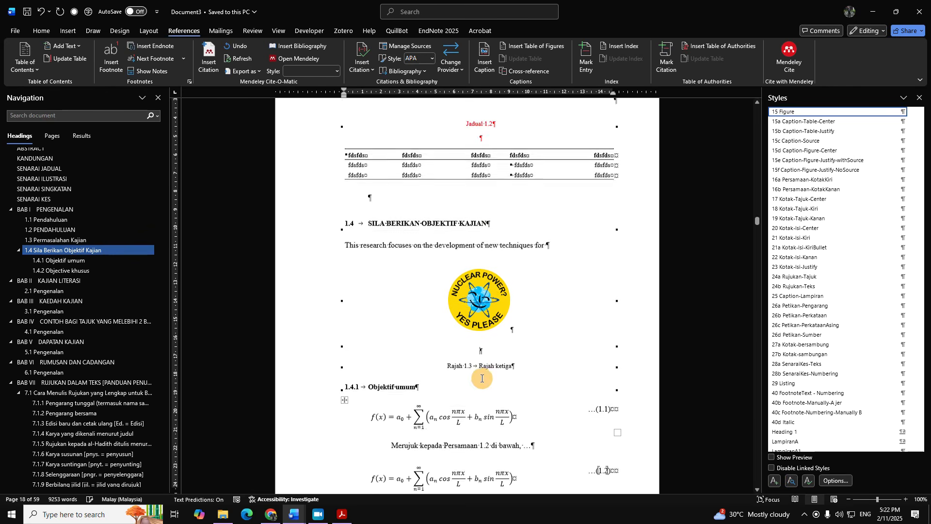
{"action": "left_click", "coordinate": [484, 63]}
{"action": "left_click", "coordinate": [438, 236]}
{"action": "left_click", "coordinate": [435, 271]}
{"action": "left_click", "coordinate": [466, 289]}
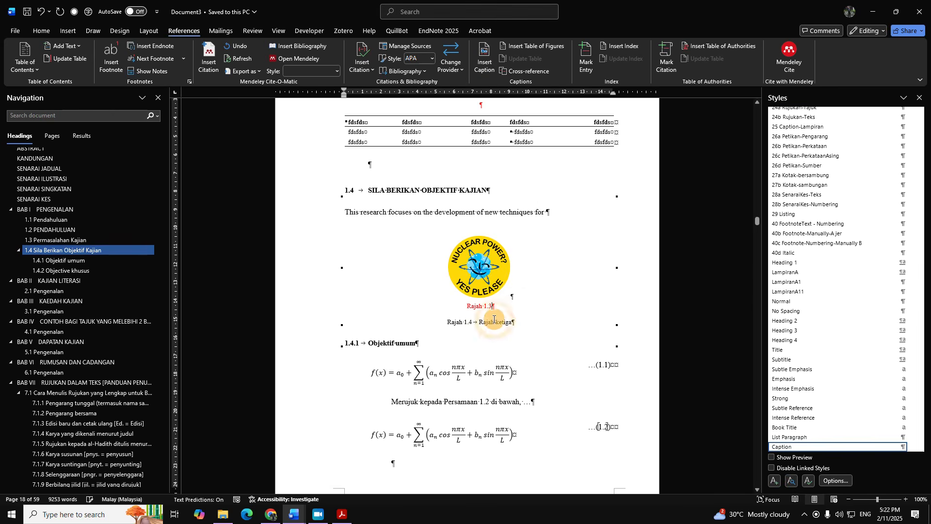
Step: Delete the empty paragraph between the Jadual caption and the table
{"action": "scroll", "coordinate": [505, 321], "scroll_direction": "up", "scroll_amount": 2}
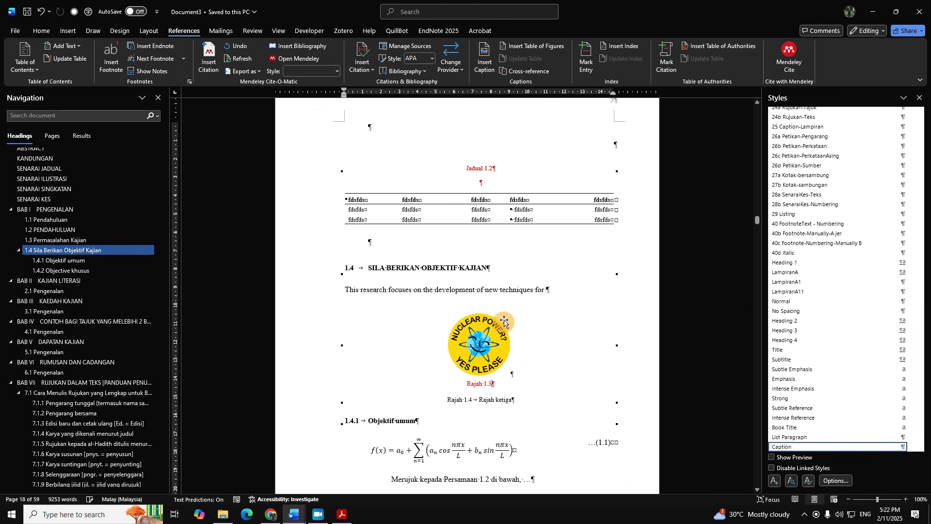
{"action": "left_click", "coordinate": [481, 183]}
{"action": "key", "text": "Delete"}
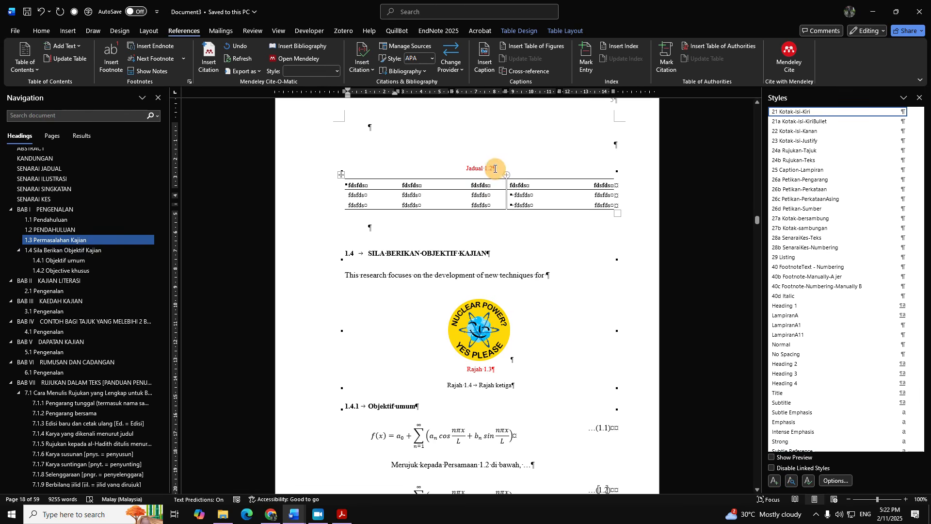
Step: Add tab-separated titles to the new captions: "dfdsfdsfsdfs" for Jadual 1.2 and "sdfdfdfds dfdsf" for Rajah 1.3
{"action": "left_click", "coordinate": [497, 169]}
{"action": "key", "text": "Tab"}
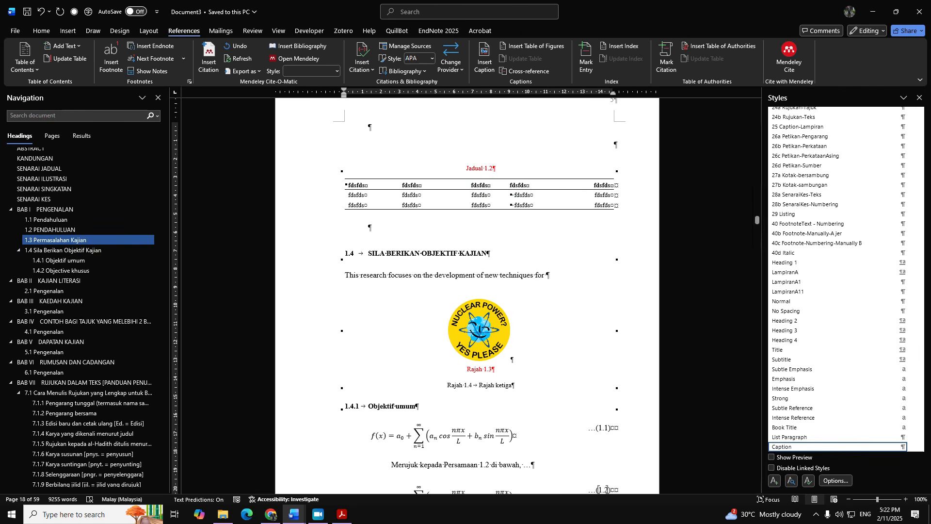
{"action": "left_click", "coordinate": [512, 366]}
{"action": "left_click", "coordinate": [513, 366]}
{"action": "key", "text": "Tab"}
{"action": "type", "text": "sdfdfdfds dfdsf"}
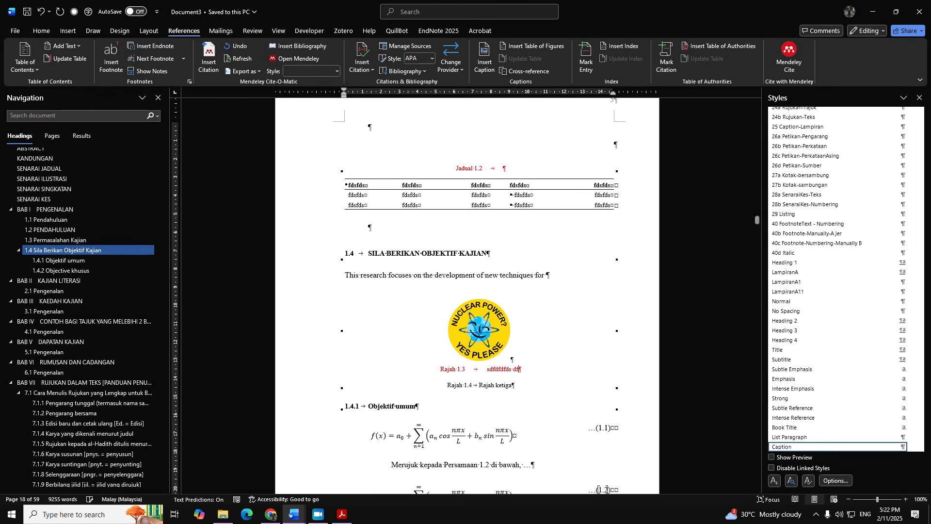
{"action": "left_click", "coordinate": [506, 168]}
{"action": "type", "text": "dfdsfdsfsdfs"}
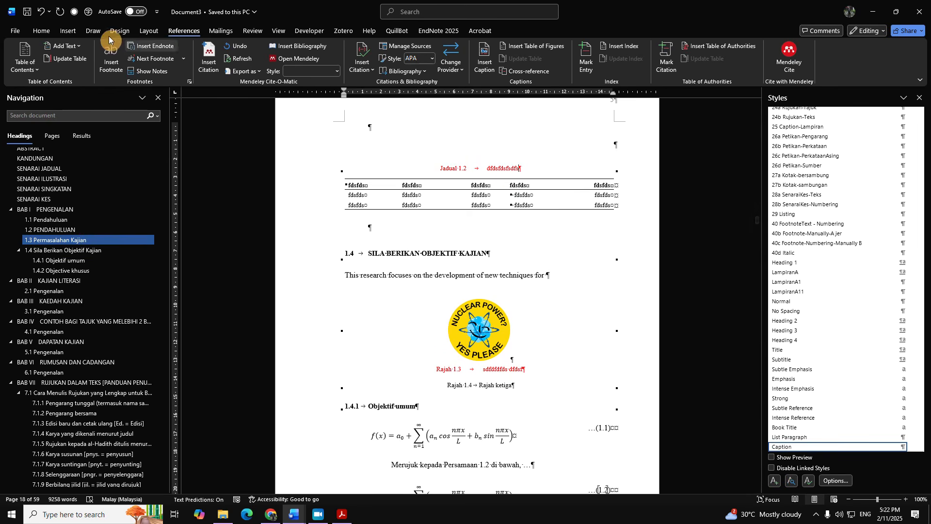
Step: Apply the 15a Caption-Table-Center style to the Jadual 1.2 caption
{"action": "left_click", "coordinate": [41, 30]}
{"action": "left_click", "coordinate": [562, 60]}
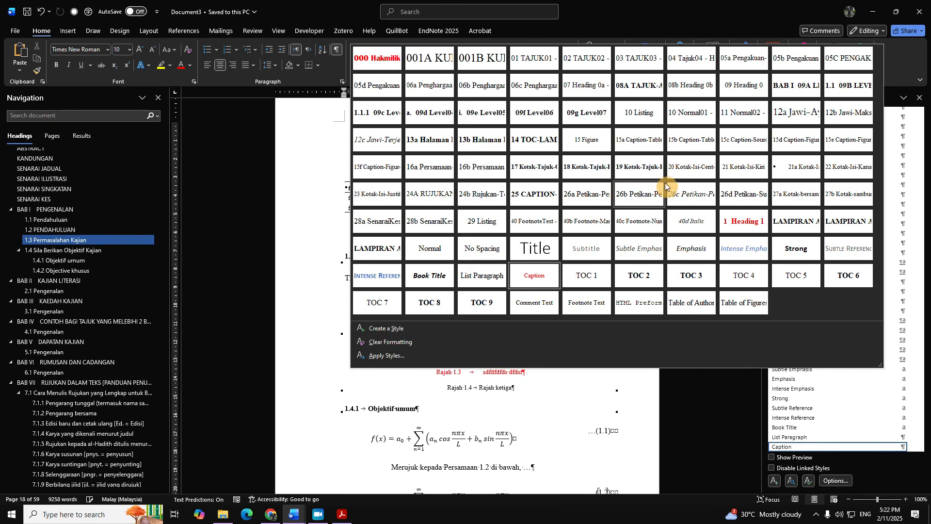
{"action": "left_click", "coordinate": [498, 235]}
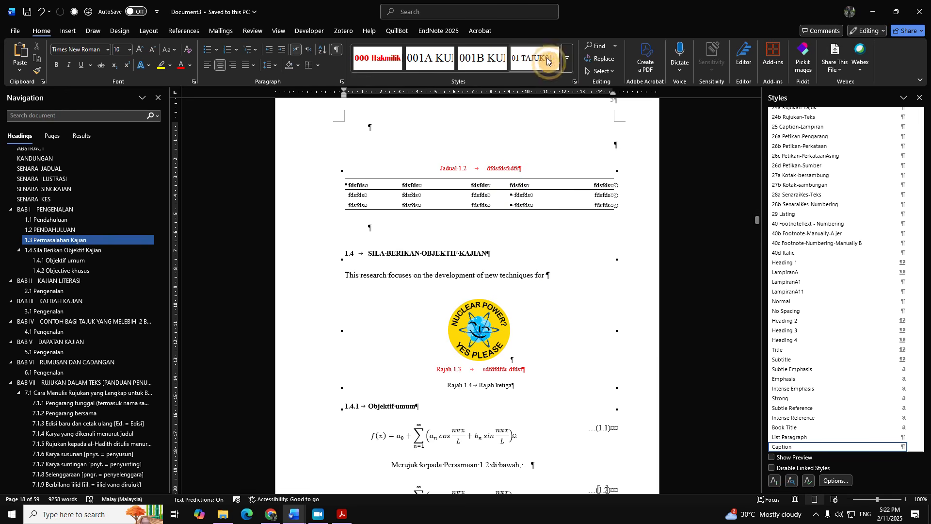
{"action": "left_click", "coordinate": [566, 58]}
{"action": "left_click", "coordinate": [605, 148]}
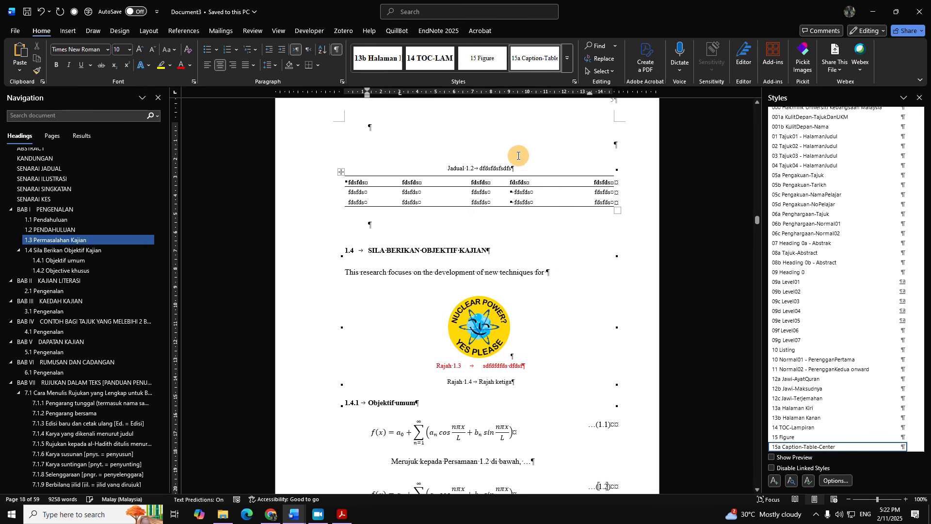
Step: Apply the 15c Caption-Source style to the Rajah 1.3 caption below the nuclear power logo
{"action": "left_click", "coordinate": [540, 396]}
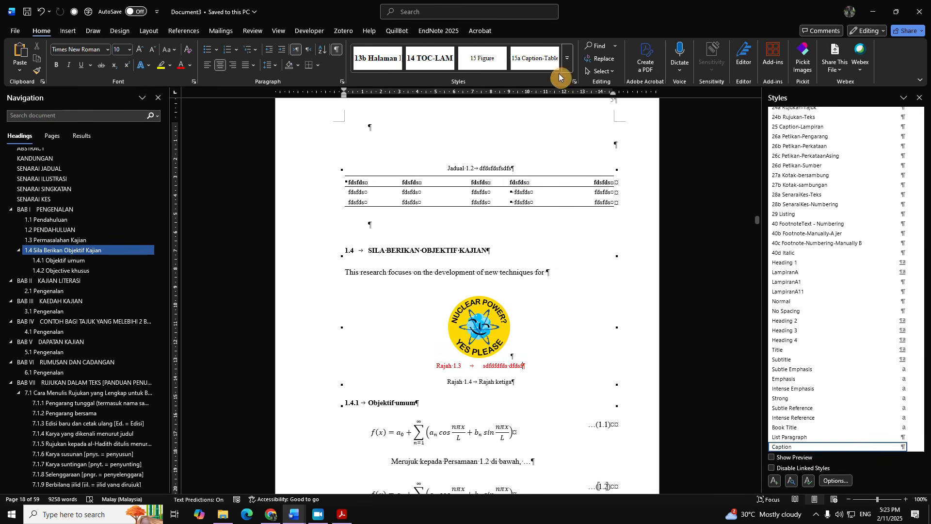
{"action": "left_click", "coordinate": [563, 67]}
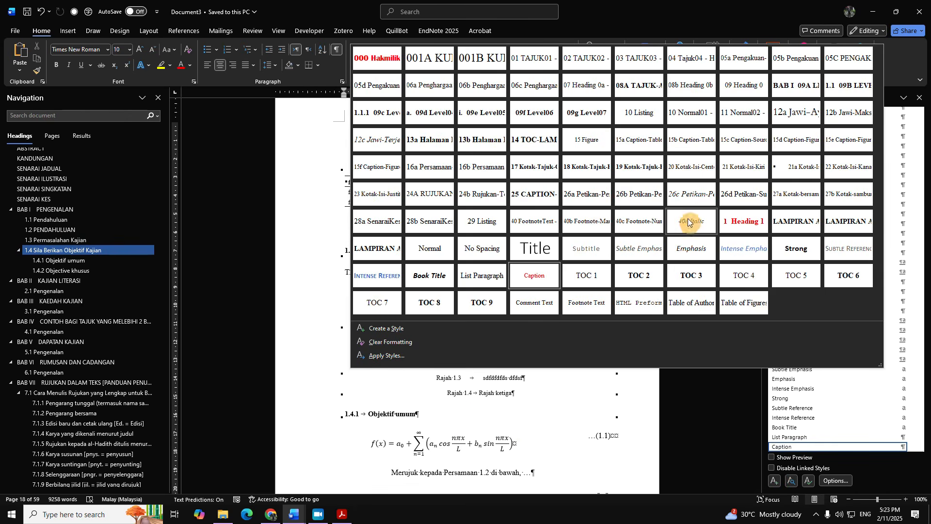
{"action": "left_click", "coordinate": [742, 142]}
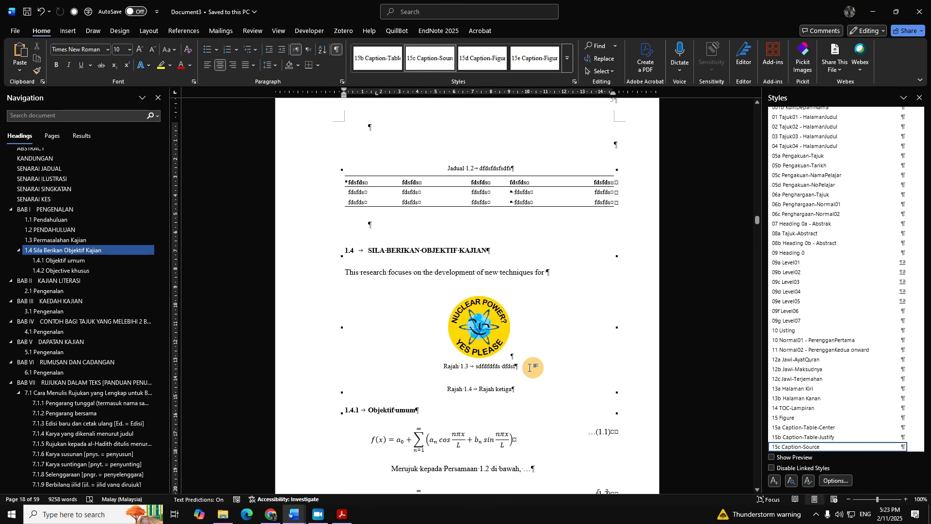
{"action": "left_click_drag", "start_coordinate": [525, 387], "coordinate": [453, 334]}
{"action": "left_click", "coordinate": [566, 392]}
{"action": "left_click_drag", "start_coordinate": [542, 396], "coordinate": [440, 271]}
{"action": "left_click", "coordinate": [502, 336]}
{"action": "left_click", "coordinate": [549, 399]}
{"action": "left_click", "coordinate": [486, 343]}
{"action": "left_click", "coordinate": [536, 365]}
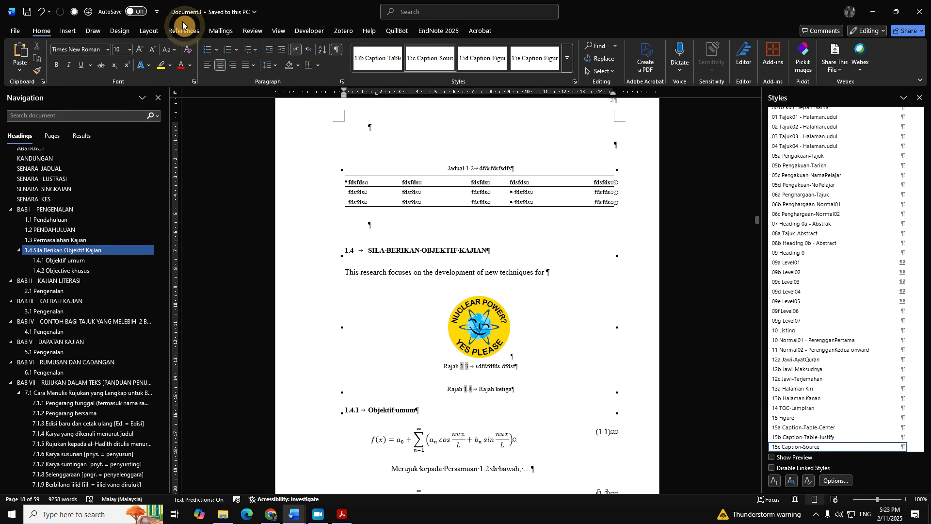
{"action": "left_click", "coordinate": [186, 30]}
{"action": "right_click", "coordinate": [485, 316]}
{"action": "left_click", "coordinate": [485, 316]}
{"action": "right_click", "coordinate": [485, 316]}
{"action": "left_click", "coordinate": [517, 218]}
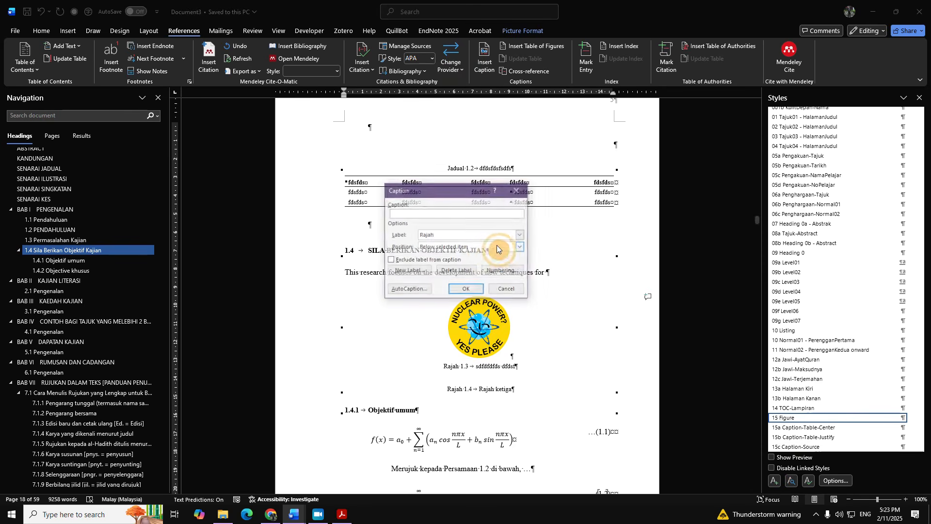
{"action": "left_click", "coordinate": [519, 193]}
{"action": "left_click", "coordinate": [529, 361]}
{"action": "left_click_drag", "start_coordinate": [534, 399], "coordinate": [439, 250]}
{"action": "left_click", "coordinate": [536, 359]}
Step: Update the entire No. Rajah list of figures under SENARAI ILUSTRASI
{"action": "scroll", "coordinate": [413, 135], "scroll_direction": "up", "scroll_amount": 3}
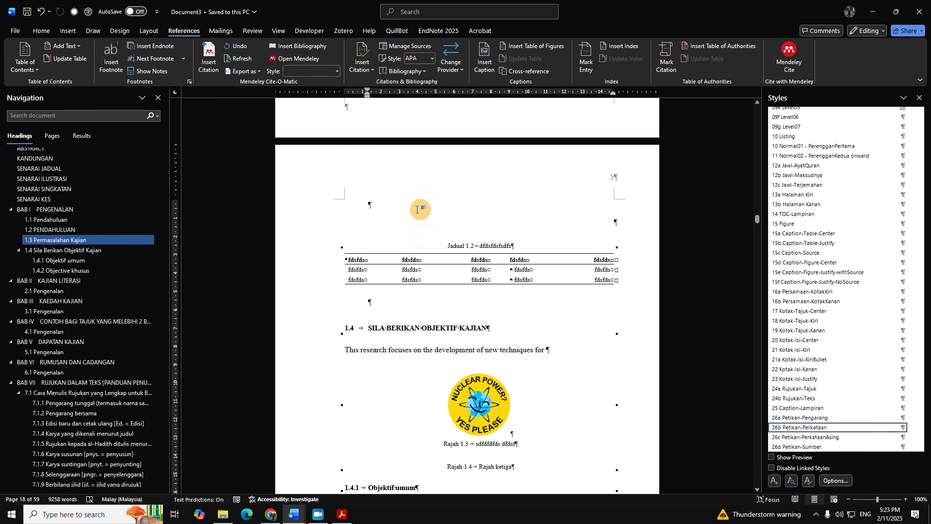
{"action": "scroll", "coordinate": [426, 263], "scroll_direction": "up", "scroll_amount": 3}
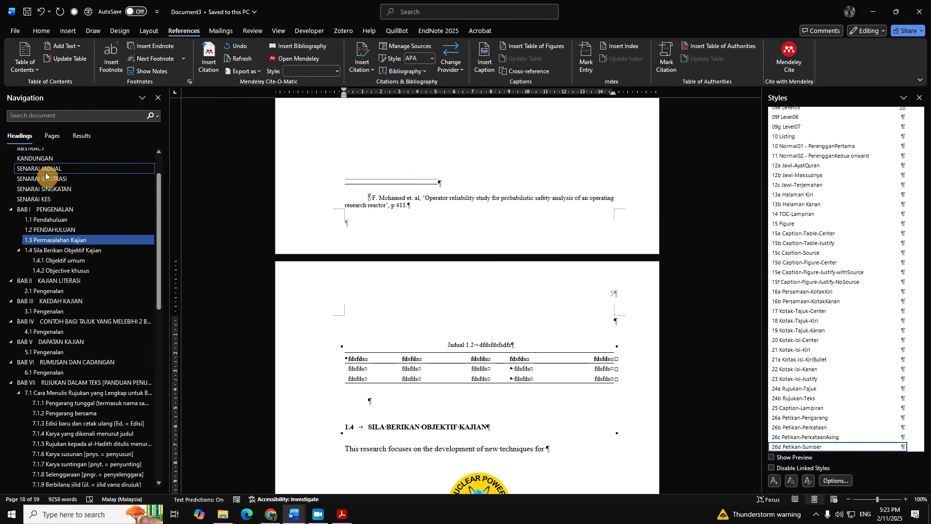
{"action": "left_click", "coordinate": [60, 169]}
{"action": "left_click", "coordinate": [68, 178]}
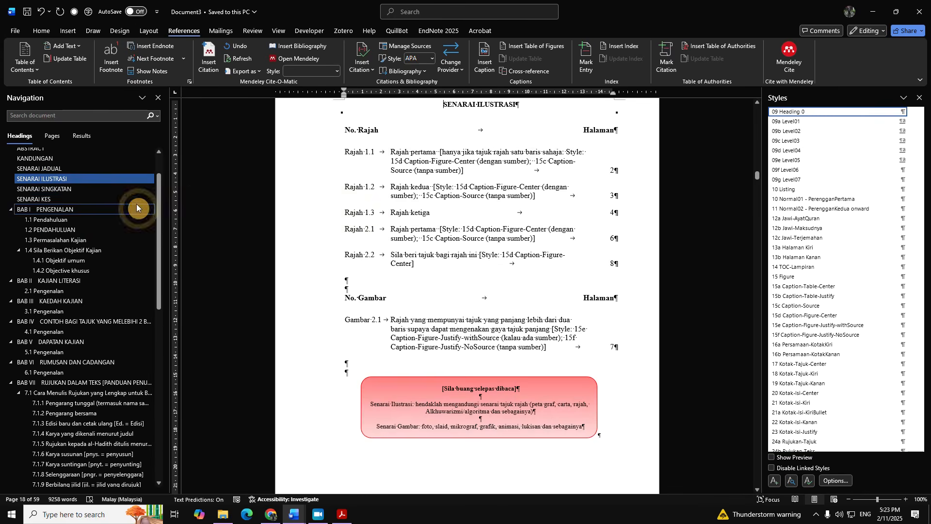
{"action": "scroll", "coordinate": [378, 211], "scroll_direction": "up", "scroll_amount": 3}
{"action": "scroll", "coordinate": [383, 214], "scroll_direction": "down", "scroll_amount": 3}
{"action": "scroll", "coordinate": [405, 223], "scroll_direction": "up", "scroll_amount": 1}
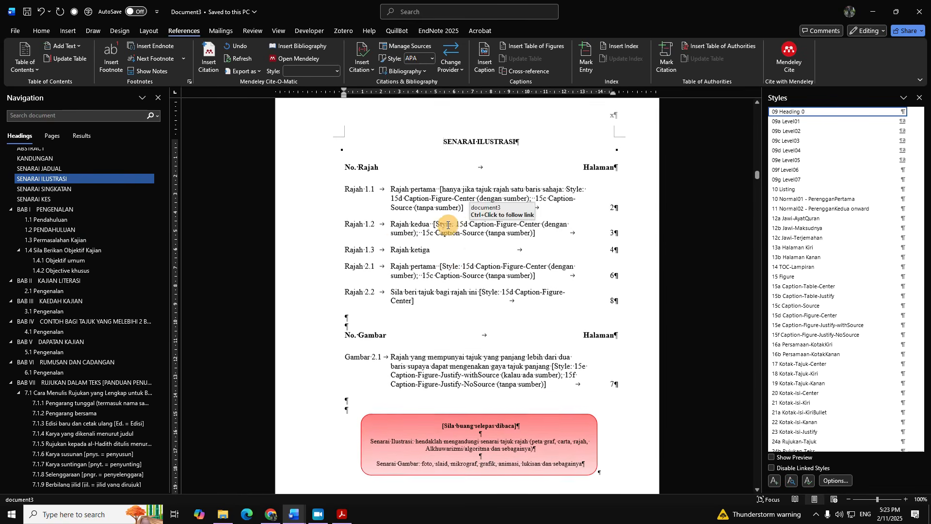
{"action": "right_click", "coordinate": [417, 230]}
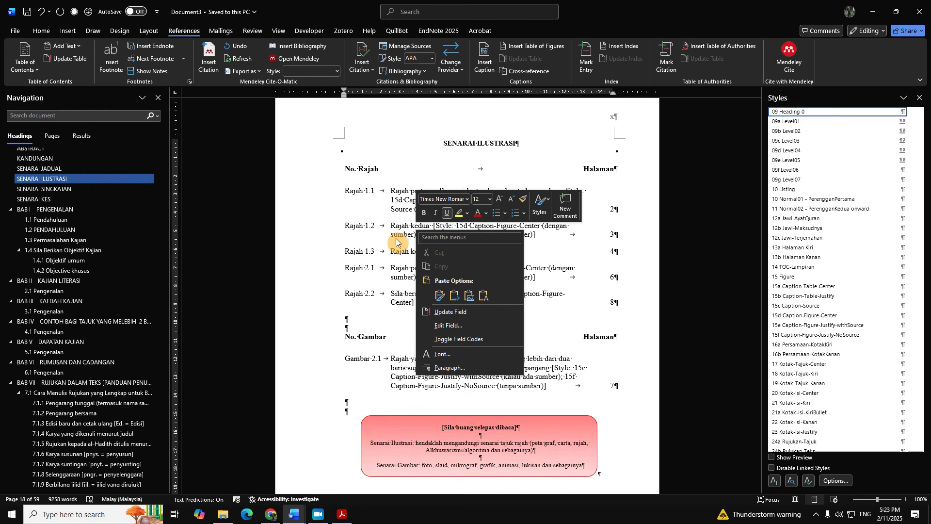
{"action": "left_click", "coordinate": [453, 315]}
{"action": "left_click", "coordinate": [400, 291]}
{"action": "left_click", "coordinate": [423, 305]}
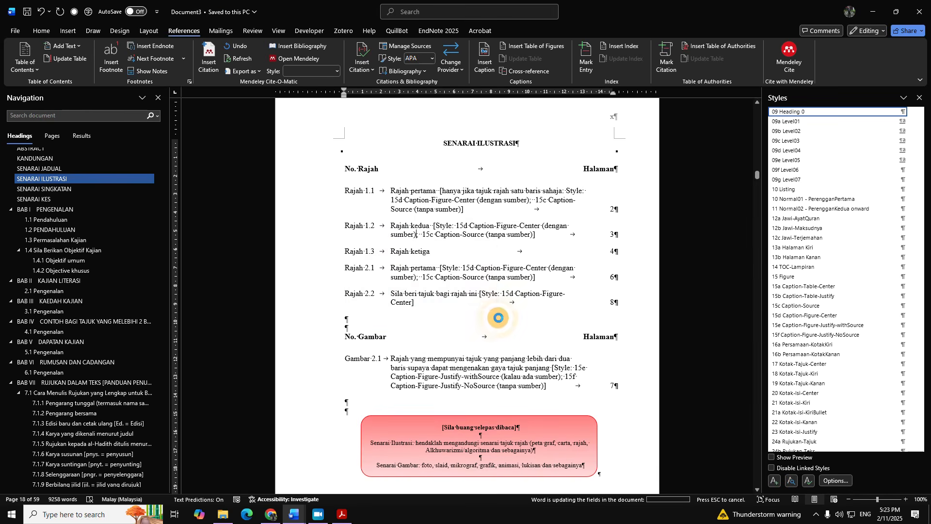
{"action": "left_click", "coordinate": [370, 252]}
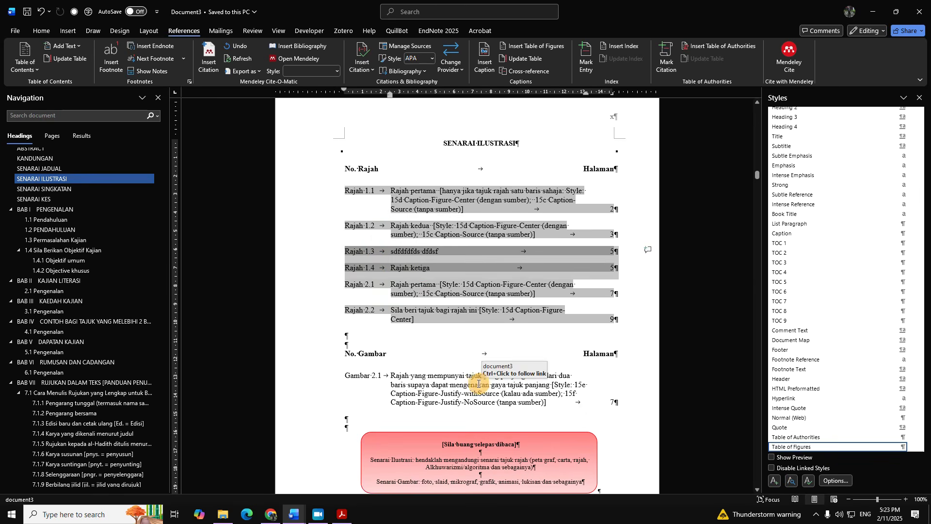
Step: Update the entire No. Gambar list of figures under SENARAI ILUSTRASI
{"action": "left_click", "coordinate": [442, 386]}
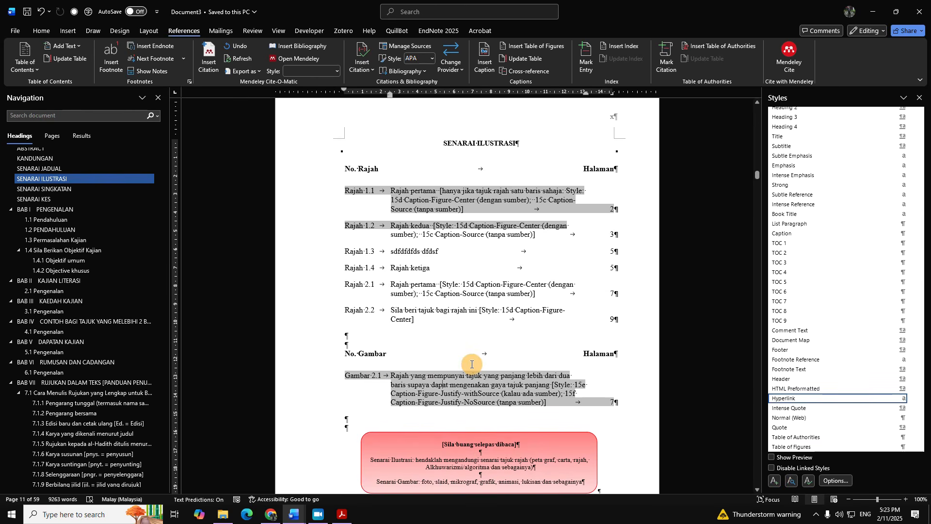
{"action": "right_click", "coordinate": [444, 394]}
{"action": "left_click", "coordinate": [485, 328]}
{"action": "left_click", "coordinate": [409, 291]}
{"action": "left_click", "coordinate": [428, 306]}
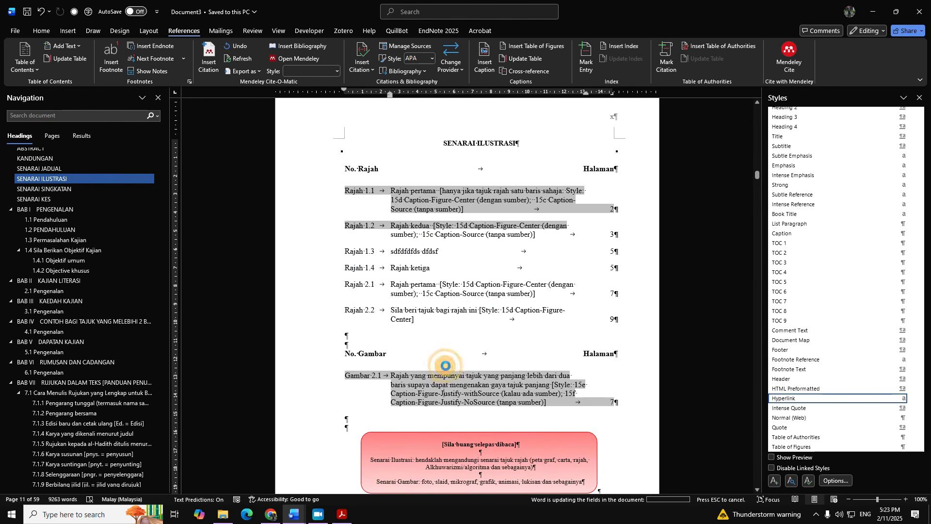
Step: Delete the No. Gambar heading row and its list from SENARAI ILUSTRASI
{"action": "left_click_drag", "start_coordinate": [323, 402], "coordinate": [322, 353]}
{"action": "key", "text": "Delete"}
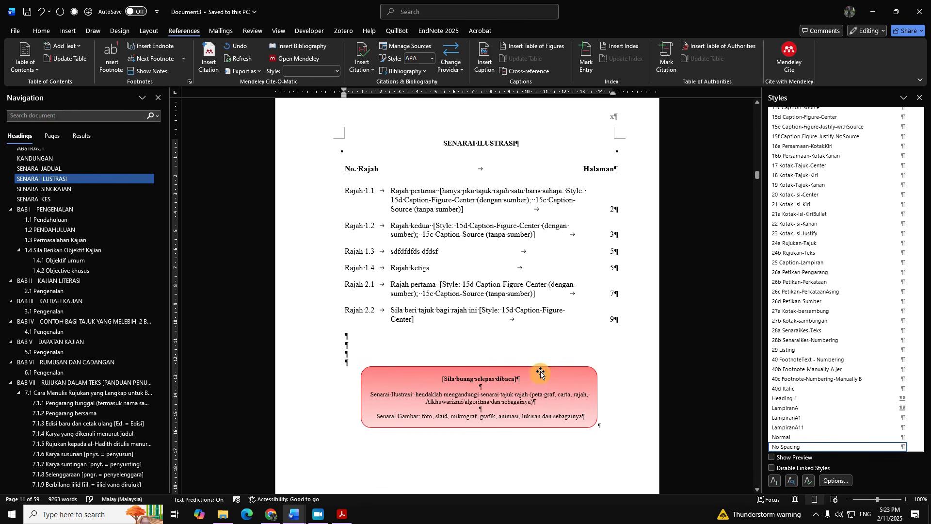
Step: Update the entire list of tables under SENARAI JADUAL and refresh its page numbers once more with the page-numbers-only option
{"action": "left_click", "coordinate": [431, 266]}
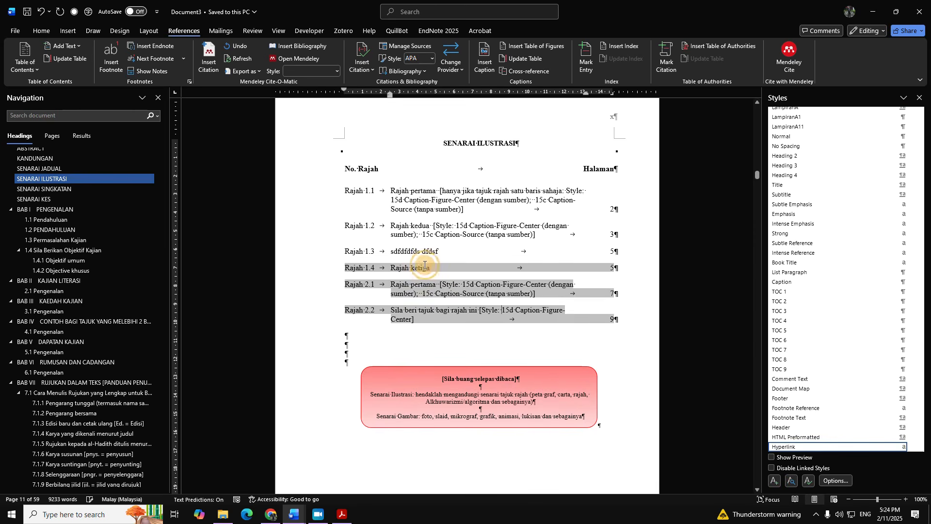
{"action": "right_click", "coordinate": [408, 250]}
{"action": "scroll", "coordinate": [407, 266], "scroll_direction": "up", "scroll_amount": 10}
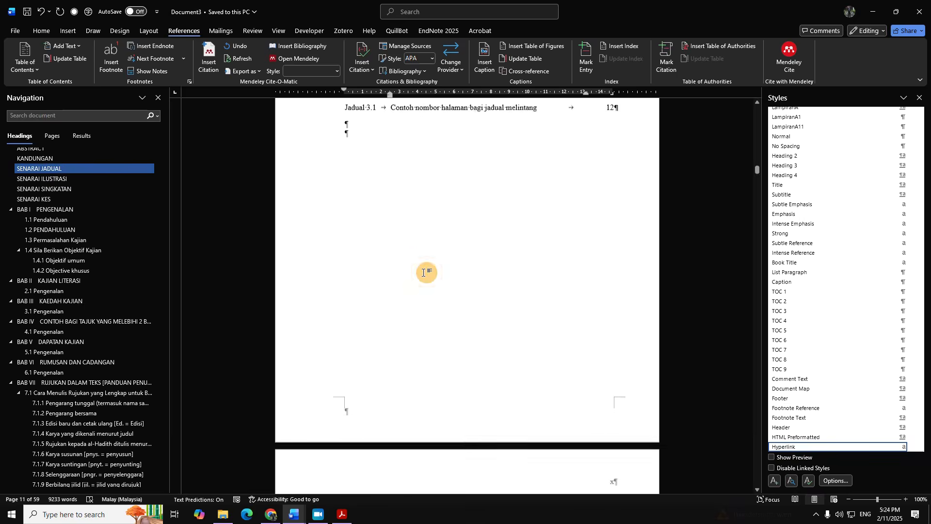
{"action": "right_click", "coordinate": [416, 270]}
{"action": "left_click", "coordinate": [447, 339]}
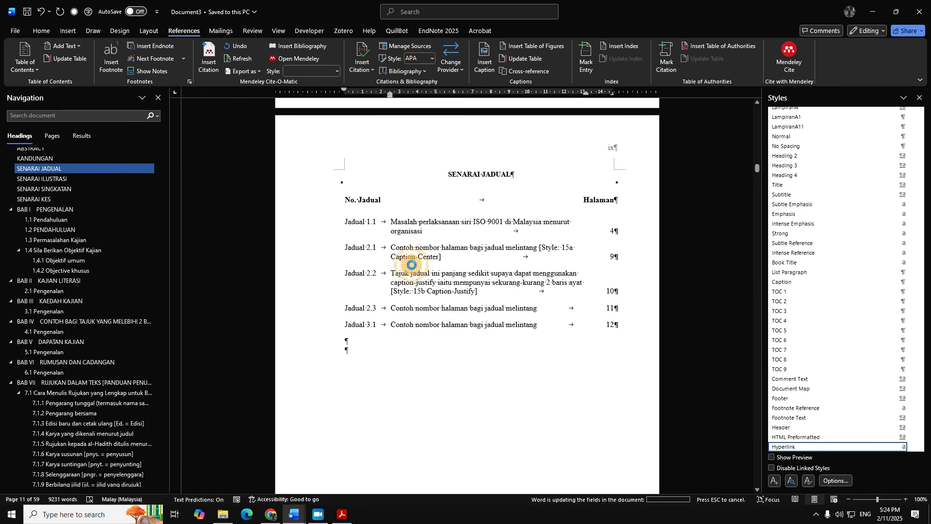
{"action": "right_click", "coordinate": [451, 273]}
{"action": "left_click", "coordinate": [484, 354]}
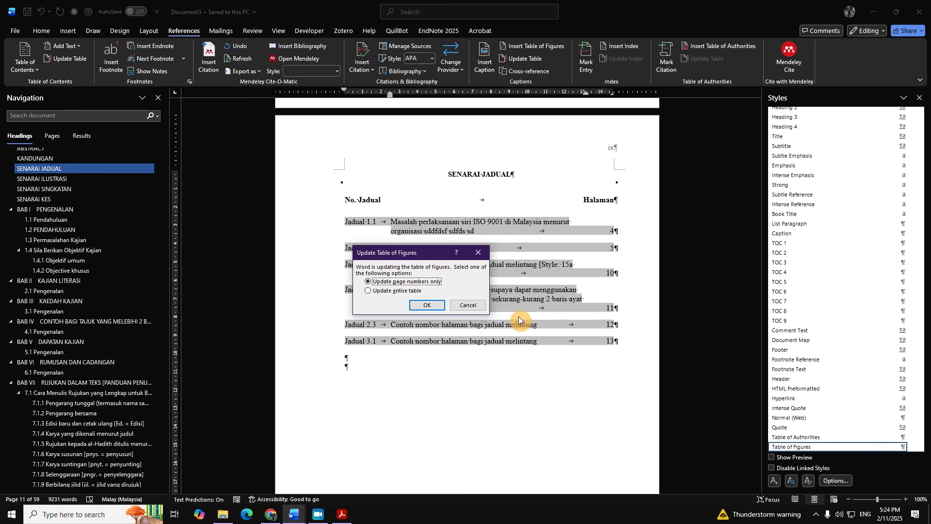
{"action": "left_click", "coordinate": [428, 305]}
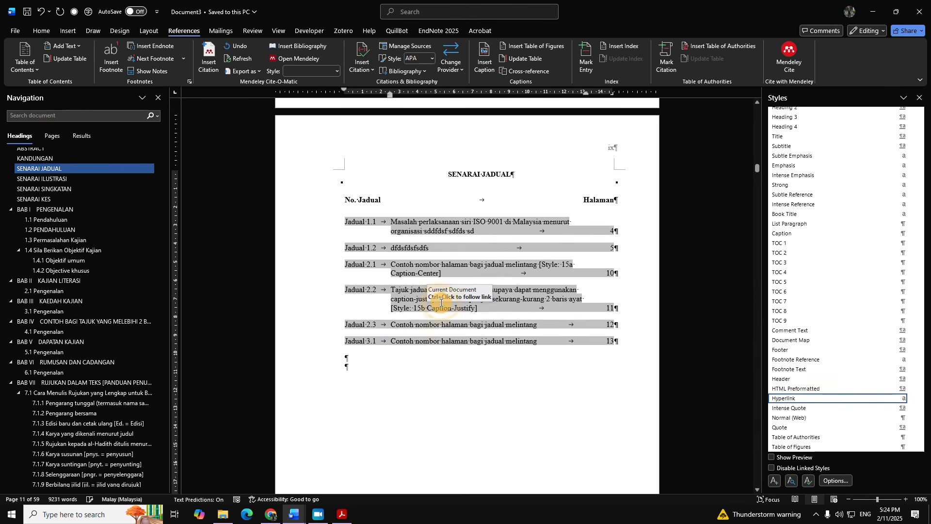
Step: Update the table of contents under KANDUNGAN
{"action": "scroll", "coordinate": [455, 324], "scroll_direction": "up", "scroll_amount": 10}
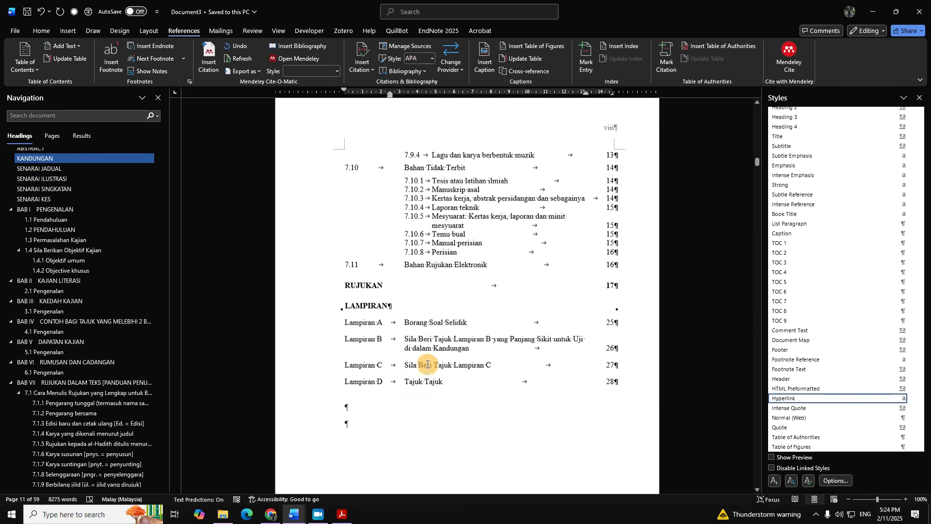
{"action": "left_click", "coordinate": [83, 210]}
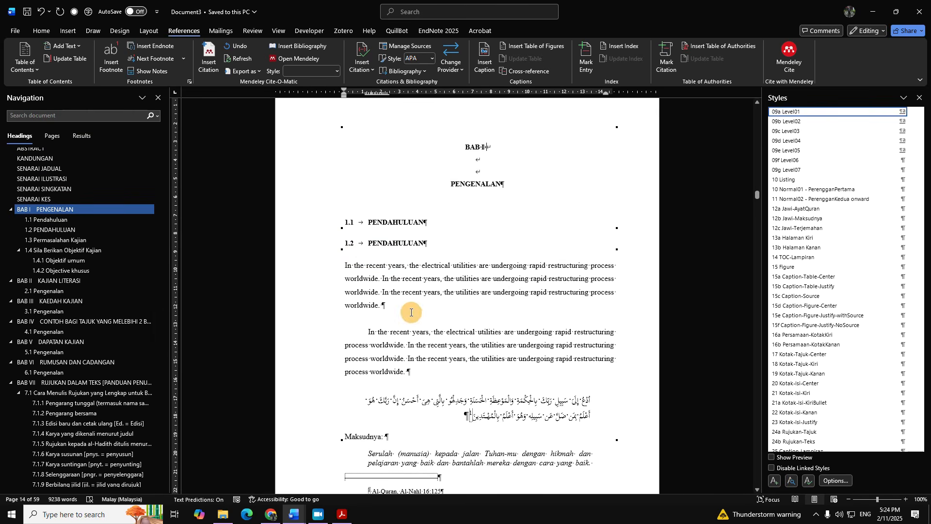
{"action": "scroll", "coordinate": [410, 312], "scroll_direction": "down", "scroll_amount": 15}
{"action": "scroll", "coordinate": [301, 335], "scroll_direction": "up", "scroll_amount": 3}
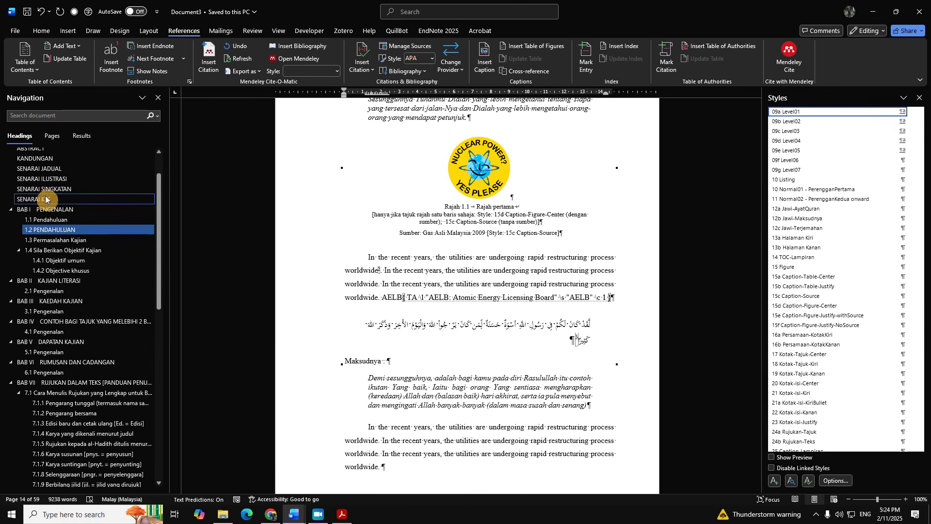
{"action": "left_click", "coordinate": [66, 158]}
{"action": "right_click", "coordinate": [407, 268]}
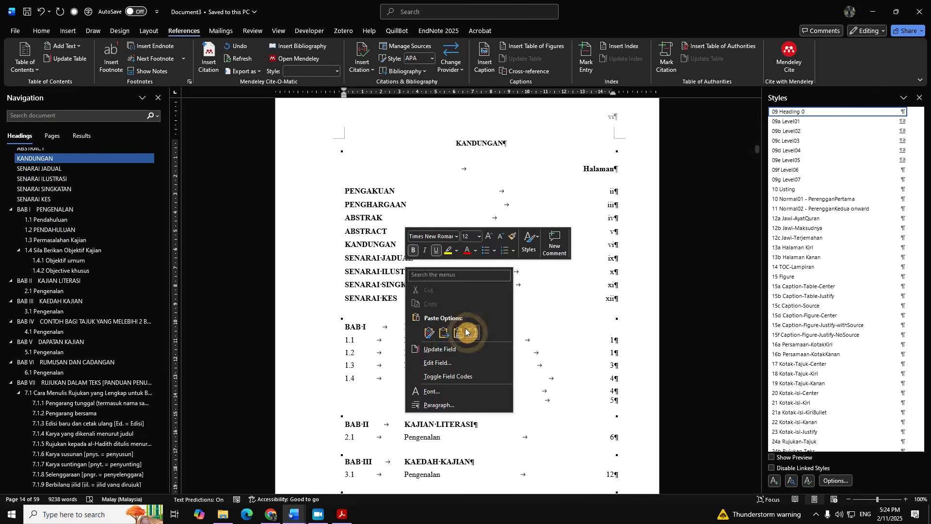
{"action": "left_click", "coordinate": [440, 348]}
{"action": "left_click", "coordinate": [433, 305]}
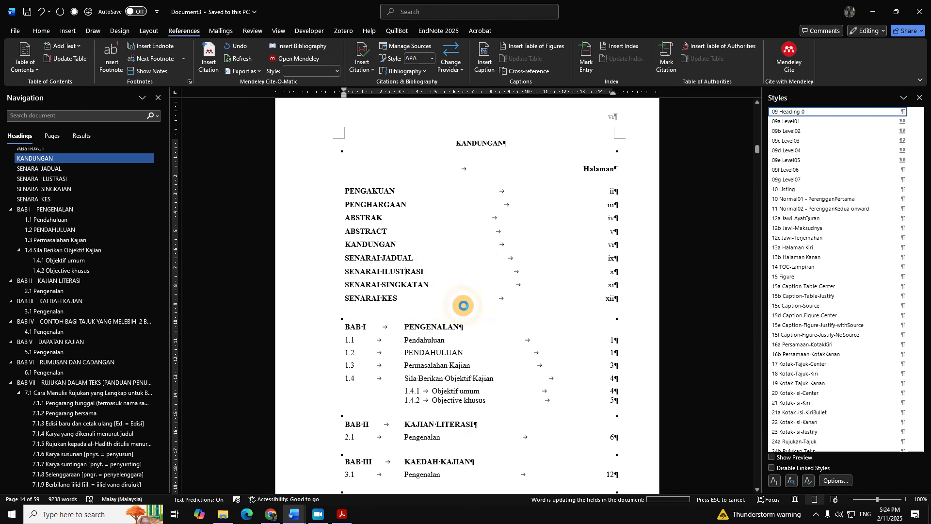
Step: Examine the KANDUNGAN table of contents at 70% zoom alongside the document's heading outline
{"action": "scroll", "coordinate": [476, 322], "scroll_direction": "down", "scroll_amount": 3}
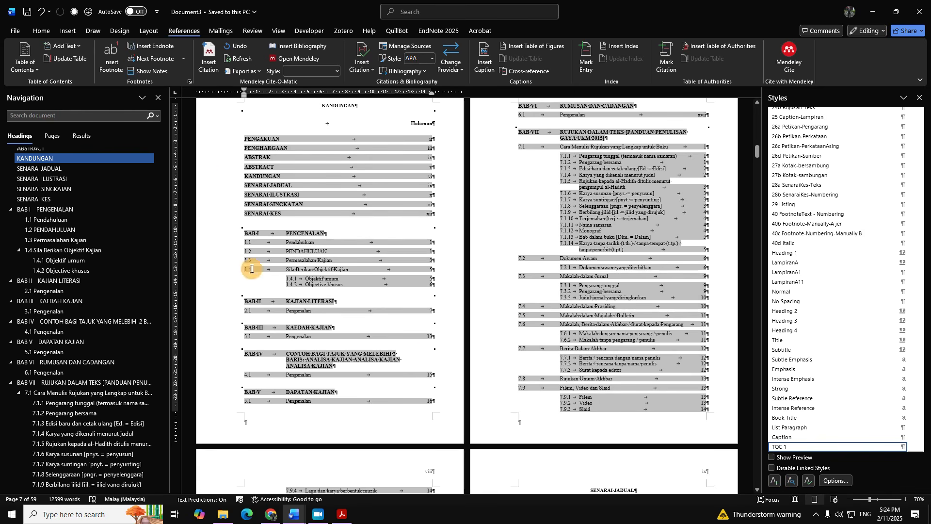
{"action": "scroll", "coordinate": [94, 361], "scroll_direction": "down", "scroll_amount": 10}
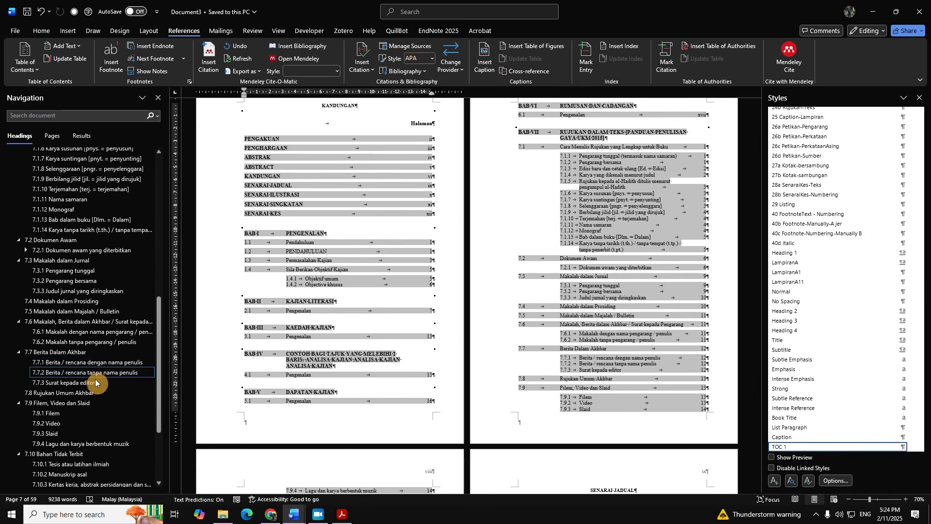
{"action": "scroll", "coordinate": [94, 374], "scroll_direction": "up", "scroll_amount": 10}
{"action": "scroll", "coordinate": [99, 349], "scroll_direction": "down", "scroll_amount": 8}
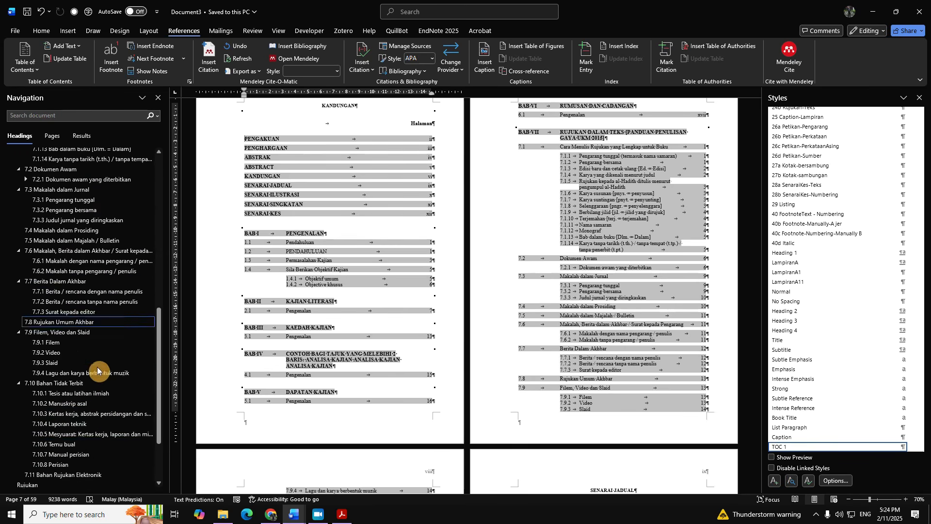
{"action": "scroll", "coordinate": [95, 372], "scroll_direction": "up", "scroll_amount": 10}
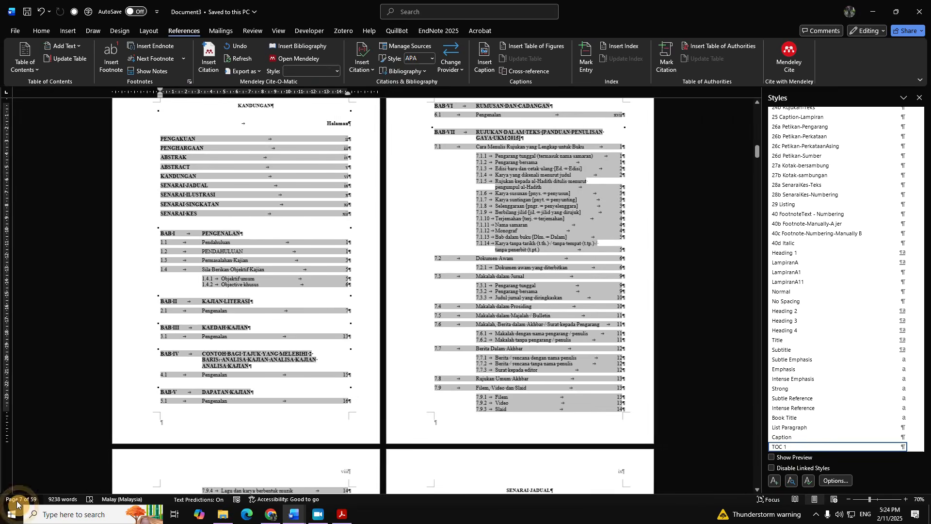
Step: Display the Navigation pane again beside the document
{"action": "left_click", "coordinate": [278, 32]}
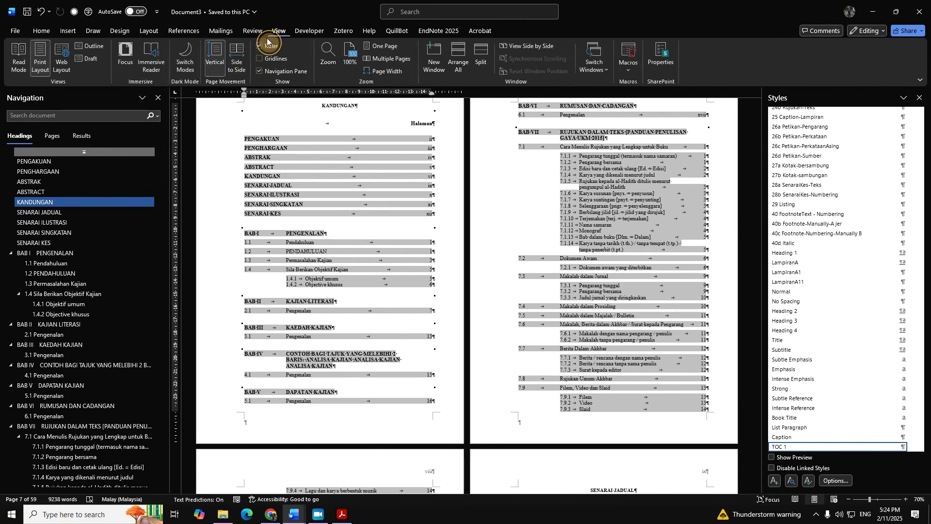
{"action": "left_click", "coordinate": [283, 72]}
{"action": "left_click", "coordinate": [283, 72]}
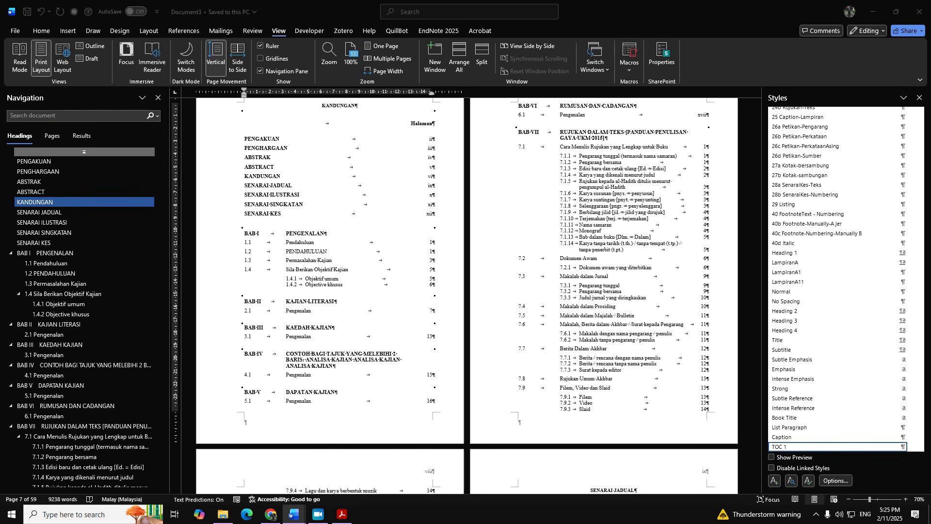
Step: Examine the Rujukan section, the reference examples before it and the Lampiran A page using the heading outline
{"action": "scroll", "coordinate": [83, 361], "scroll_direction": "down", "scroll_amount": 10}
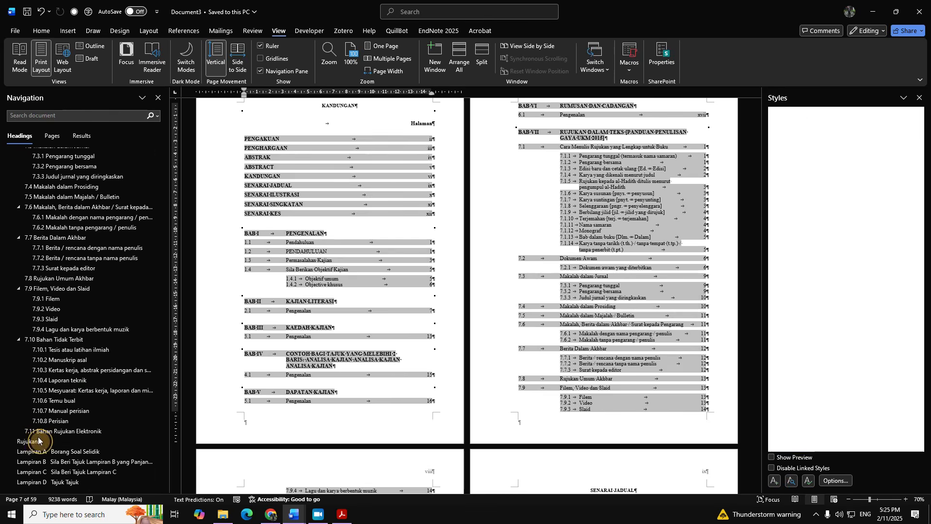
{"action": "left_click", "coordinate": [62, 439]}
{"action": "scroll", "coordinate": [473, 368], "scroll_direction": "up", "scroll_amount": 10}
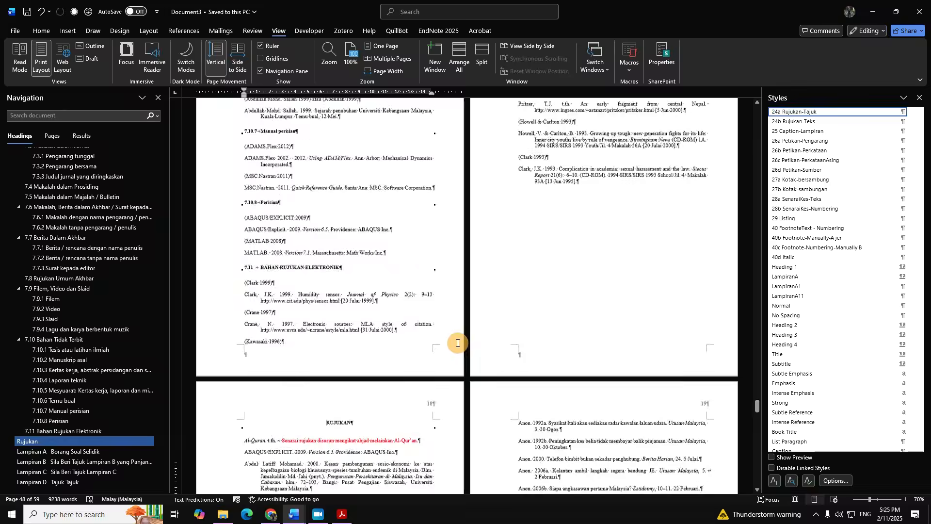
{"action": "scroll", "coordinate": [480, 393], "scroll_direction": "up", "scroll_amount": 8}
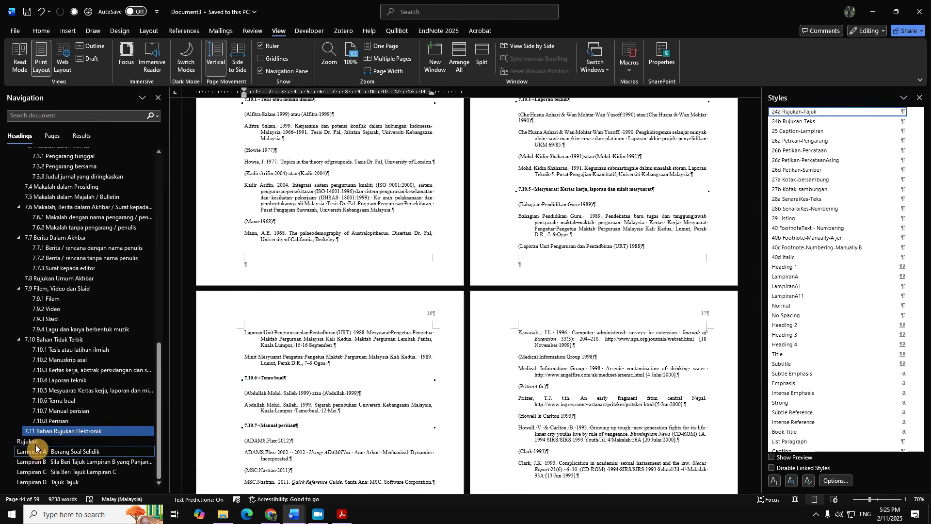
{"action": "left_click", "coordinate": [50, 444]}
{"action": "left_click", "coordinate": [51, 451]}
{"action": "scroll", "coordinate": [388, 398], "scroll_direction": "up", "scroll_amount": 3}
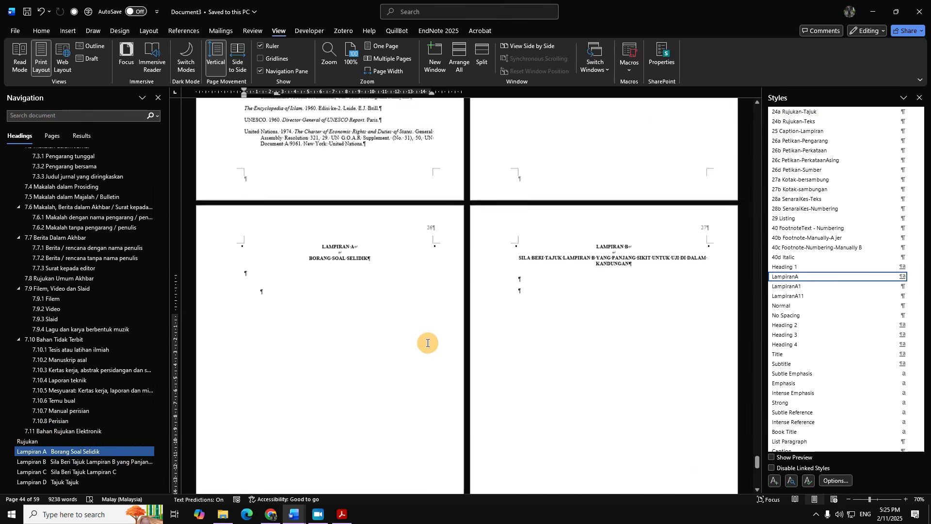
Step: Clear the formatting of the hidden Lampiran line after the last reference in the Rujukan section
{"action": "scroll", "coordinate": [420, 329], "scroll_direction": "up", "scroll_amount": 3}
{"action": "left_click", "coordinate": [520, 268]}
{"action": "scroll", "coordinate": [529, 266], "scroll_direction": "up", "scroll_amount": 10}
{"action": "scroll", "coordinate": [484, 247], "scroll_direction": "up", "scroll_amount": 3}
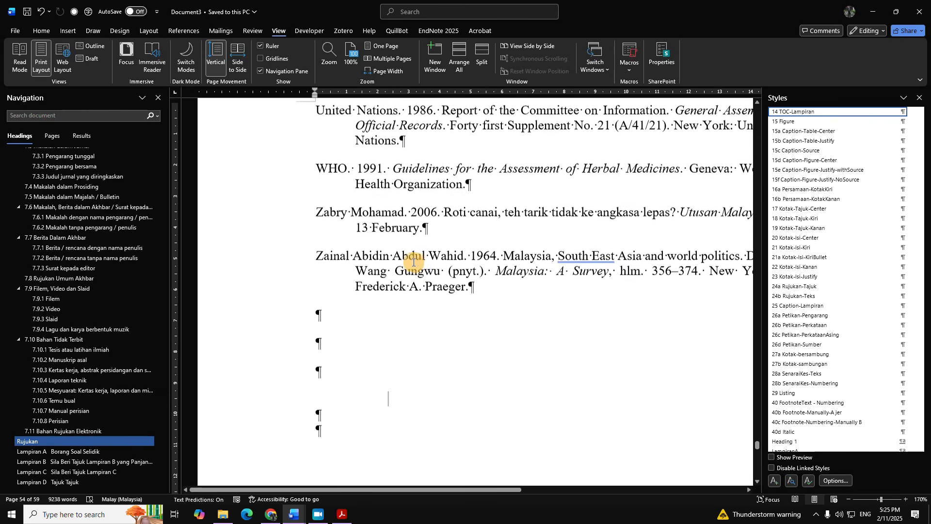
{"action": "left_click_drag", "start_coordinate": [315, 214], "coordinate": [500, 338]}
{"action": "left_click", "coordinate": [345, 352]}
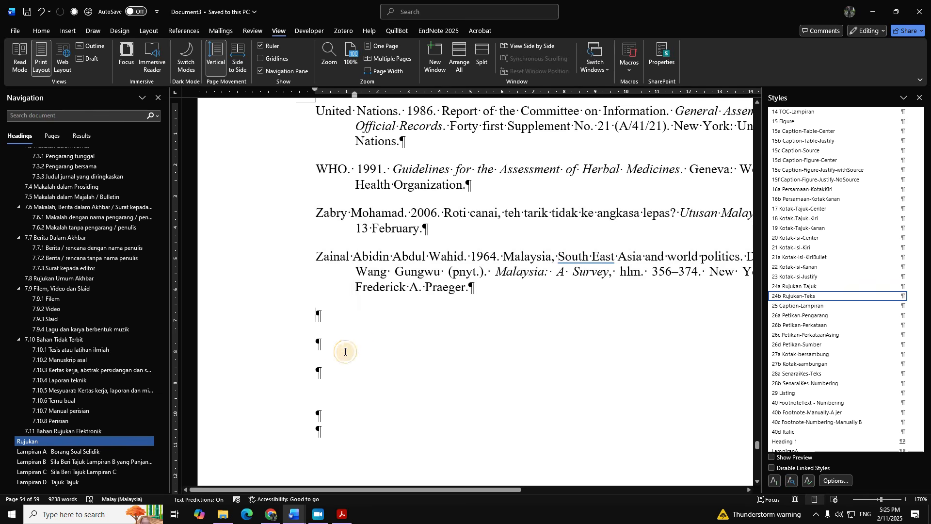
{"action": "left_click", "coordinate": [337, 398]}
{"action": "left_click", "coordinate": [41, 31]}
{"action": "left_click", "coordinate": [188, 49]}
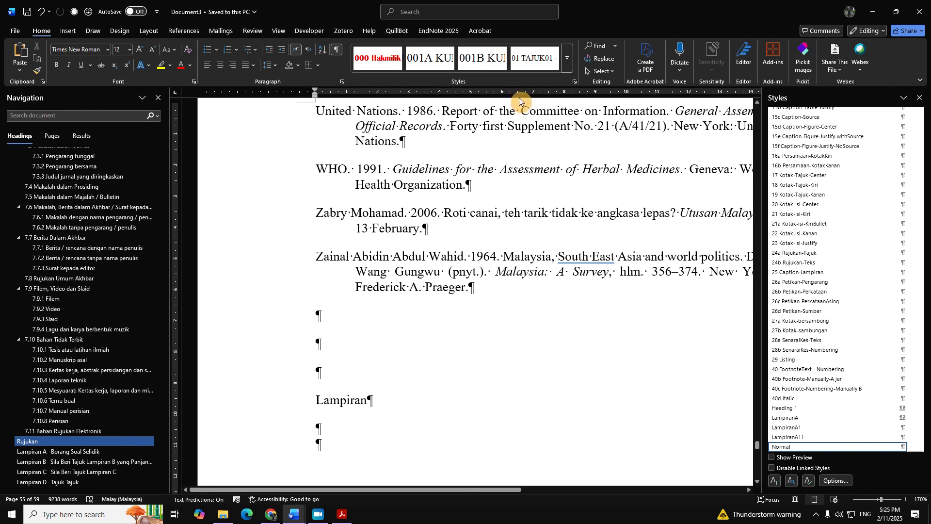
Step: Apply the 14 TOC-Lampiran style to the Lampiran line after the last reference
{"action": "left_click", "coordinate": [567, 57]}
{"action": "left_click", "coordinate": [339, 383]}
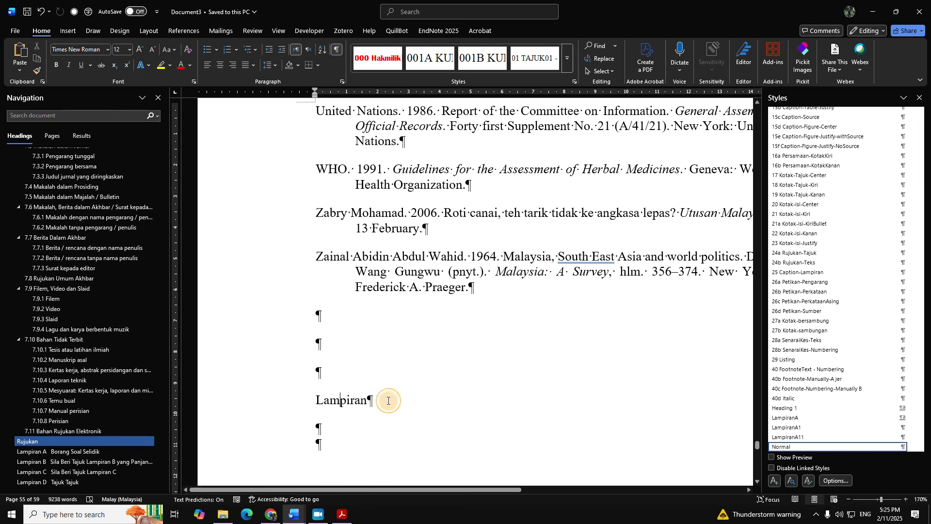
{"action": "scroll", "coordinate": [409, 328], "scroll_direction": "down", "scroll_amount": 3}
{"action": "left_click_drag", "start_coordinate": [351, 268], "coordinate": [312, 269]}
{"action": "left_click", "coordinate": [327, 272]}
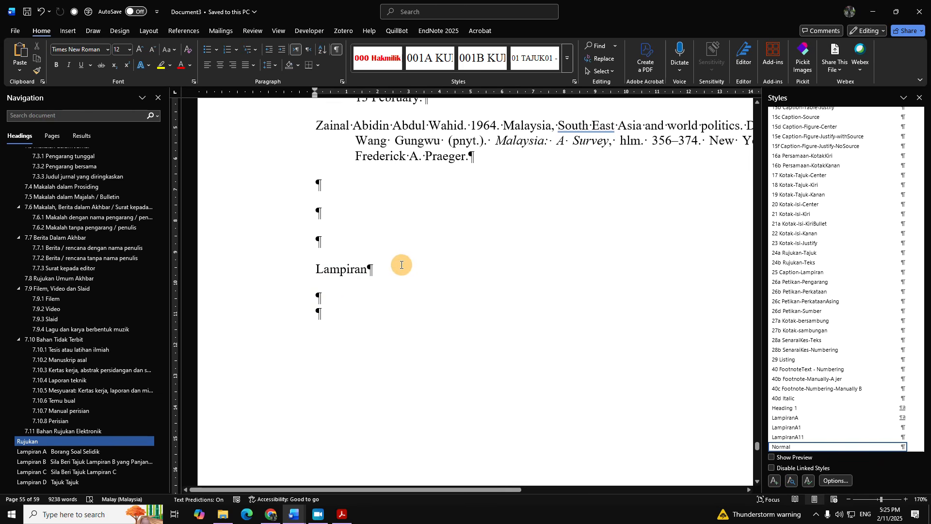
{"action": "left_click_drag", "start_coordinate": [373, 269], "coordinate": [325, 270]}
{"action": "left_click", "coordinate": [567, 58]}
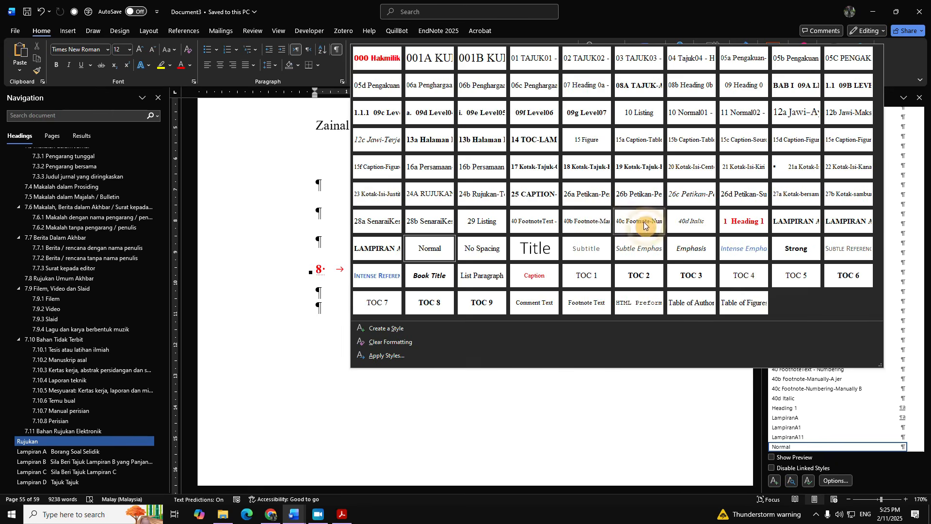
{"action": "left_click", "coordinate": [542, 141]}
{"action": "left_click", "coordinate": [312, 263]}
{"action": "left_click", "coordinate": [412, 271]}
{"action": "left_click_drag", "start_coordinate": [412, 272], "coordinate": [320, 185]}
{"action": "left_click", "coordinate": [396, 282]}
{"action": "scroll", "coordinate": [78, 214], "scroll_direction": "up", "scroll_amount": 2}
Step: Follow the LAMPIRAN entry in the KANDUNGAN table to its source line and clear that line's formatting
{"action": "scroll", "coordinate": [68, 213], "scroll_direction": "up", "scroll_amount": 10}
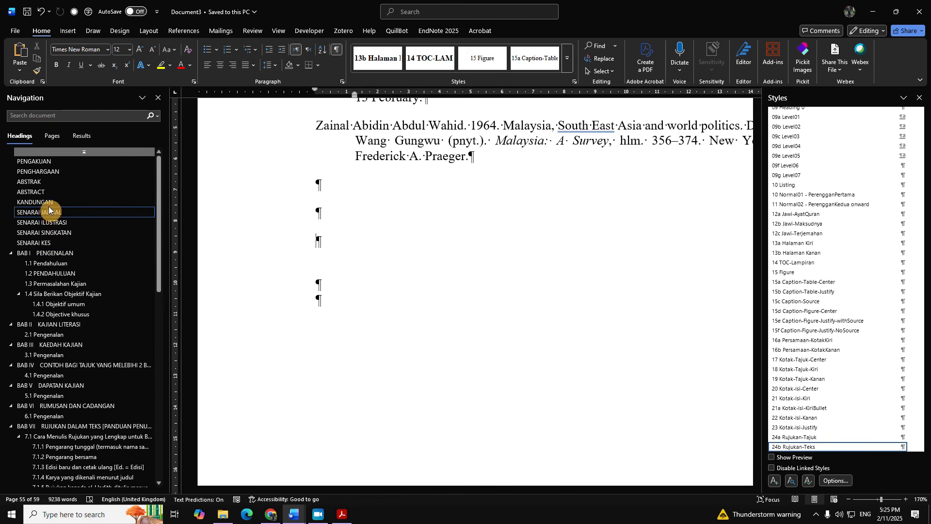
{"action": "left_click", "coordinate": [52, 202]}
{"action": "scroll", "coordinate": [422, 291], "scroll_direction": "down", "scroll_amount": 15}
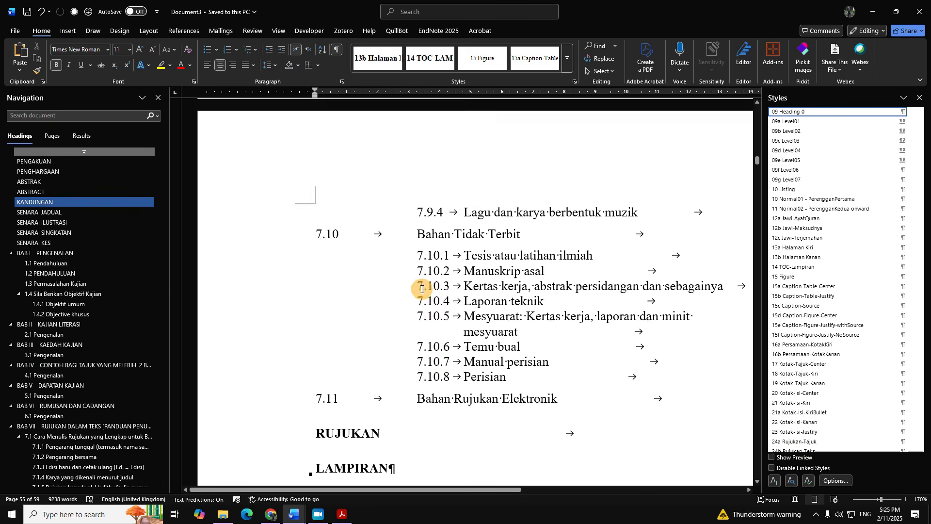
{"action": "scroll", "coordinate": [388, 300], "scroll_direction": "up", "scroll_amount": 5}
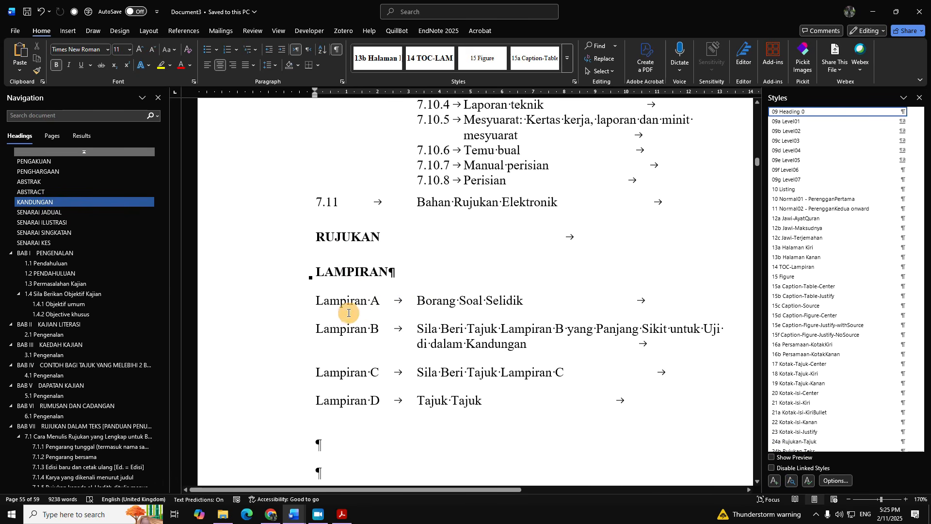
{"action": "left_click", "coordinate": [364, 272], "text": "ctrl"}
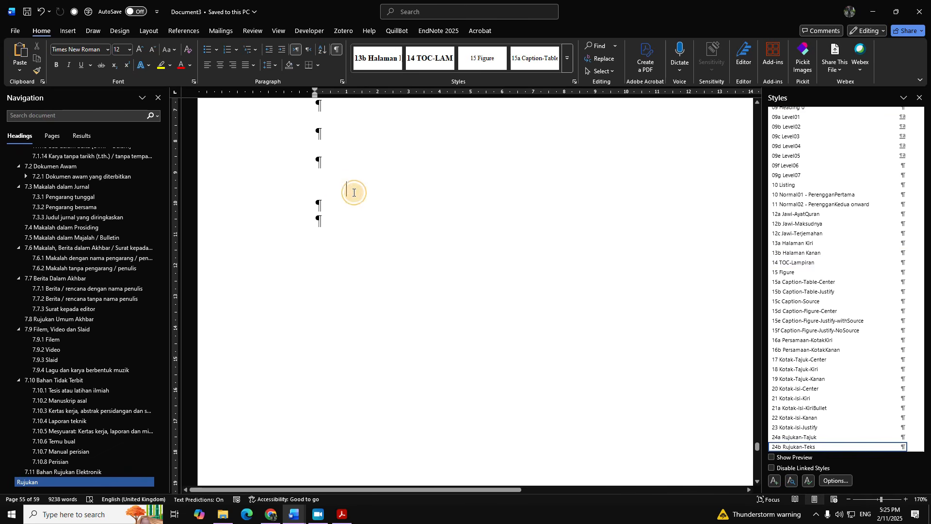
{"action": "left_click", "coordinate": [191, 48]}
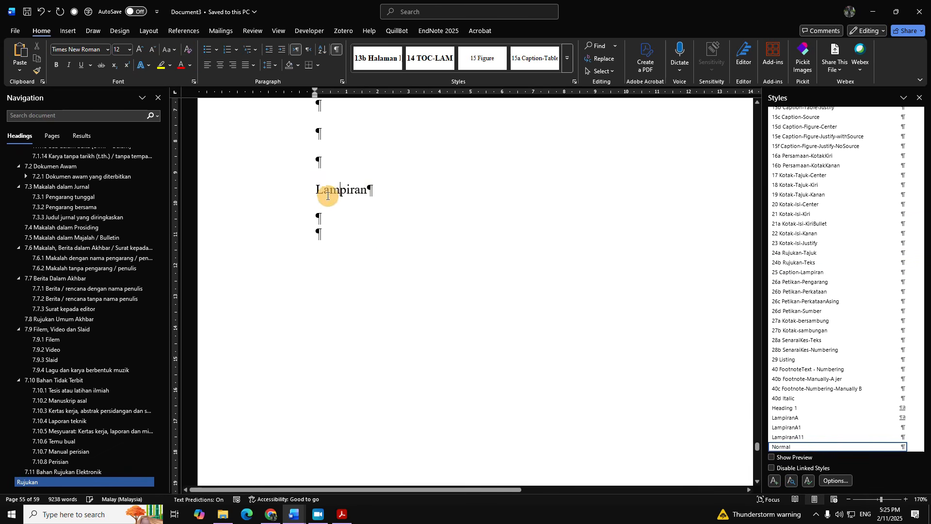
Step: Update the entire table of contents under KANDUNGAN and check the entries after RUJUKAN
{"action": "scroll", "coordinate": [19, 243], "scroll_direction": "up", "scroll_amount": 14}
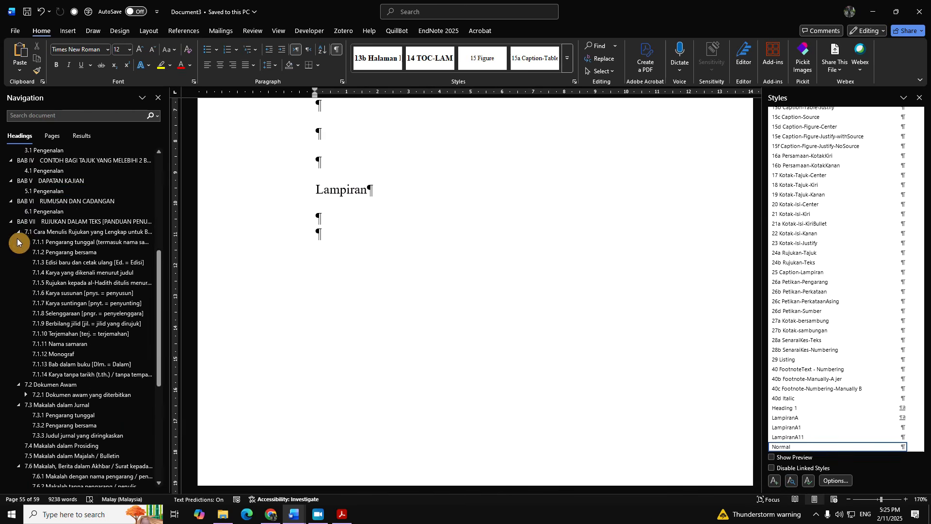
{"action": "left_click", "coordinate": [51, 203]}
{"action": "scroll", "coordinate": [423, 278], "scroll_direction": "down", "scroll_amount": 4}
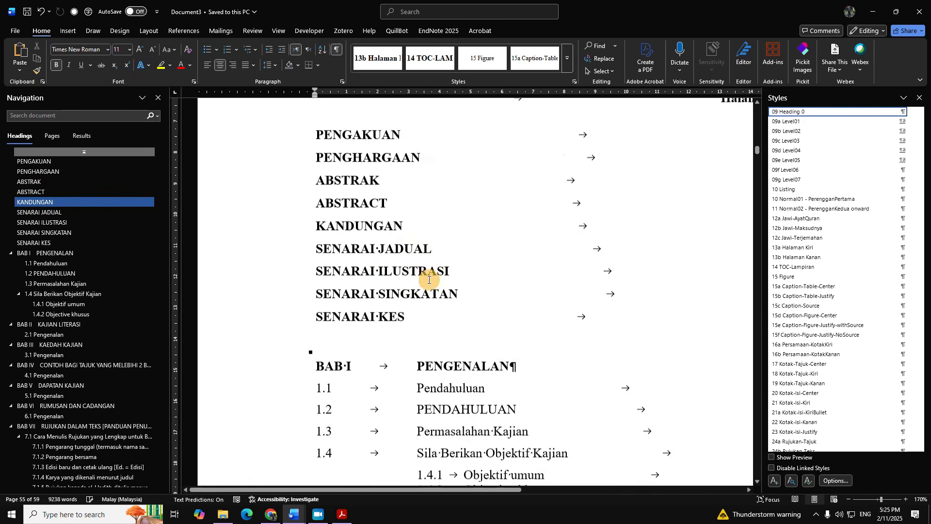
{"action": "right_click", "coordinate": [436, 280]}
{"action": "left_click", "coordinate": [468, 353]}
{"action": "left_click", "coordinate": [383, 292]}
{"action": "left_click", "coordinate": [425, 305]}
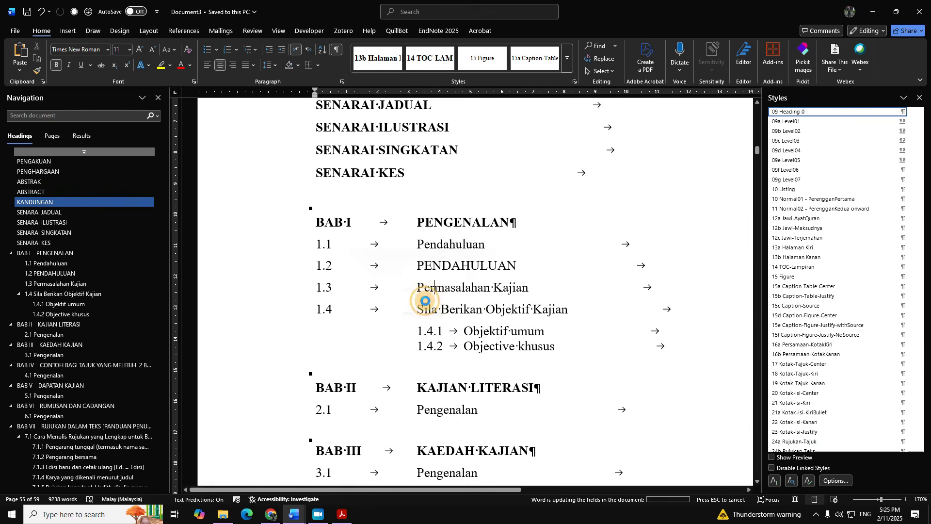
{"action": "scroll", "coordinate": [470, 317], "scroll_direction": "down", "scroll_amount": 4}
{"action": "scroll", "coordinate": [470, 318], "scroll_direction": "down", "scroll_amount": 15}
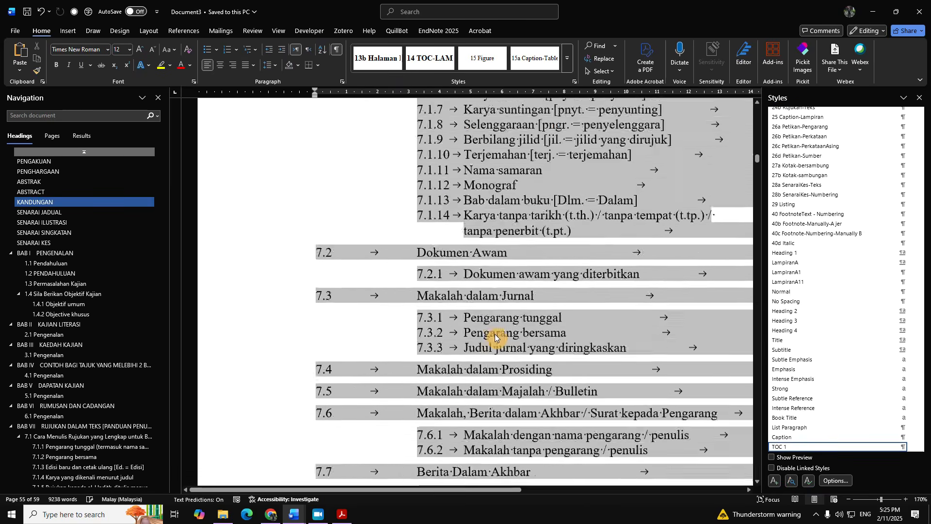
{"action": "scroll", "coordinate": [493, 340], "scroll_direction": "up", "scroll_amount": 4}
{"action": "scroll", "coordinate": [493, 339], "scroll_direction": "up", "scroll_amount": 3}
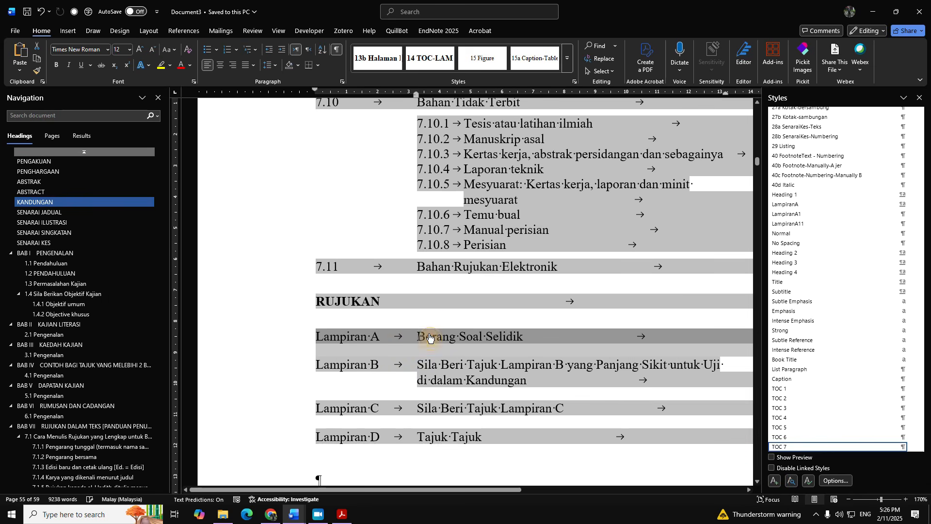
Step: Return to the Lampiran line before the Lampiran A page and reapply the 14 TOC-Lampiran style
{"action": "left_click", "coordinate": [426, 337], "text": "ctrl"}
{"action": "scroll", "coordinate": [399, 251], "scroll_direction": "up", "scroll_amount": 16}
{"action": "scroll", "coordinate": [346, 370], "scroll_direction": "down", "scroll_amount": 2}
{"action": "left_click", "coordinate": [567, 59]}
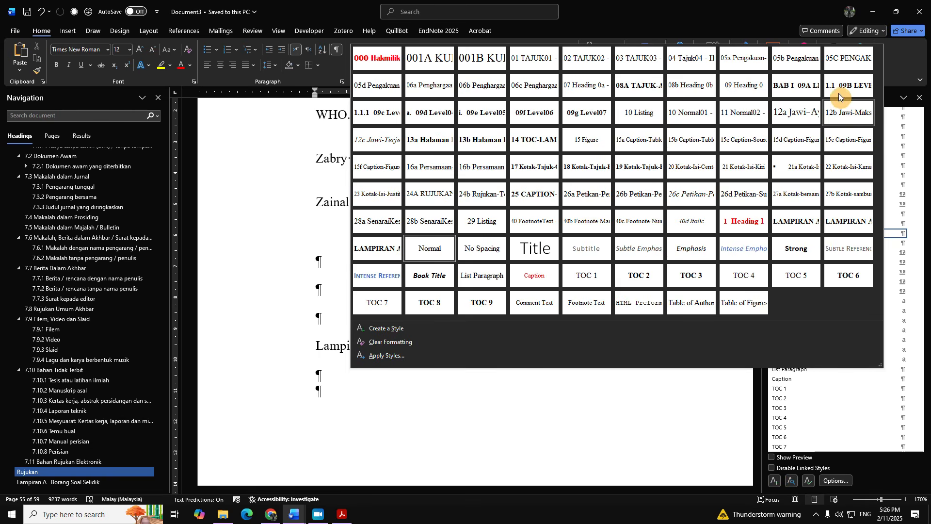
{"action": "left_click", "coordinate": [531, 141]}
Step: Update the entire KANDUNGAN table of contents again and check the LAMPIRAN heading above the appendix entries
{"action": "scroll", "coordinate": [80, 255], "scroll_direction": "up", "scroll_amount": 15}
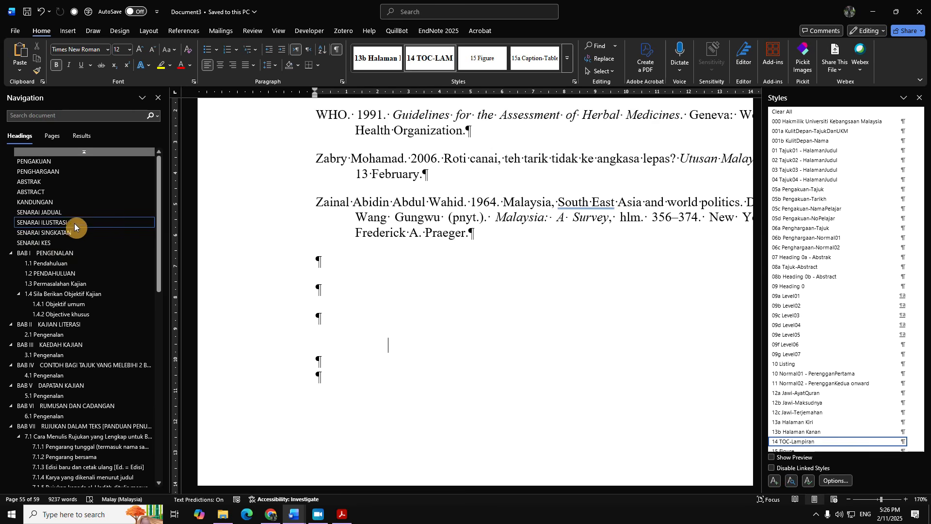
{"action": "left_click", "coordinate": [90, 204]}
{"action": "right_click", "coordinate": [434, 291]}
{"action": "left_click", "coordinate": [487, 357]}
{"action": "left_click", "coordinate": [388, 290]}
{"action": "left_click", "coordinate": [428, 305]}
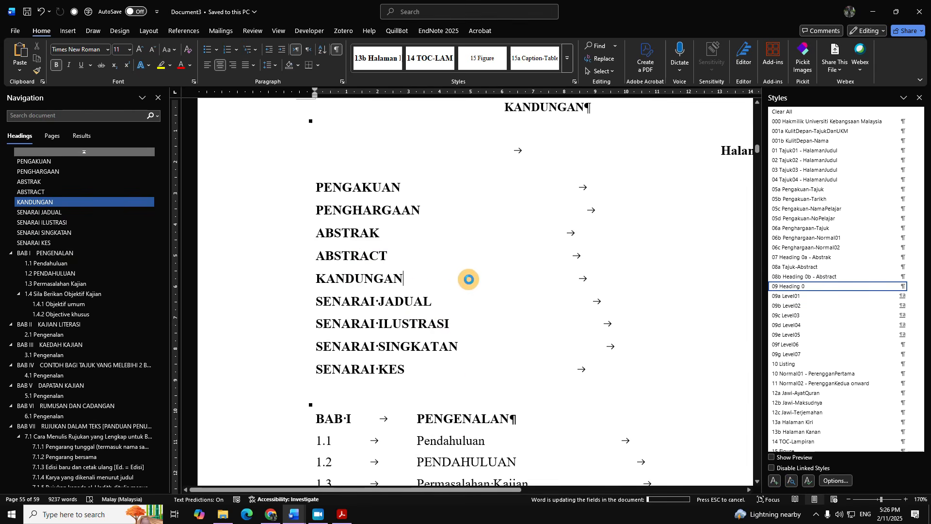
{"action": "scroll", "coordinate": [488, 322], "scroll_direction": "down", "scroll_amount": 10}
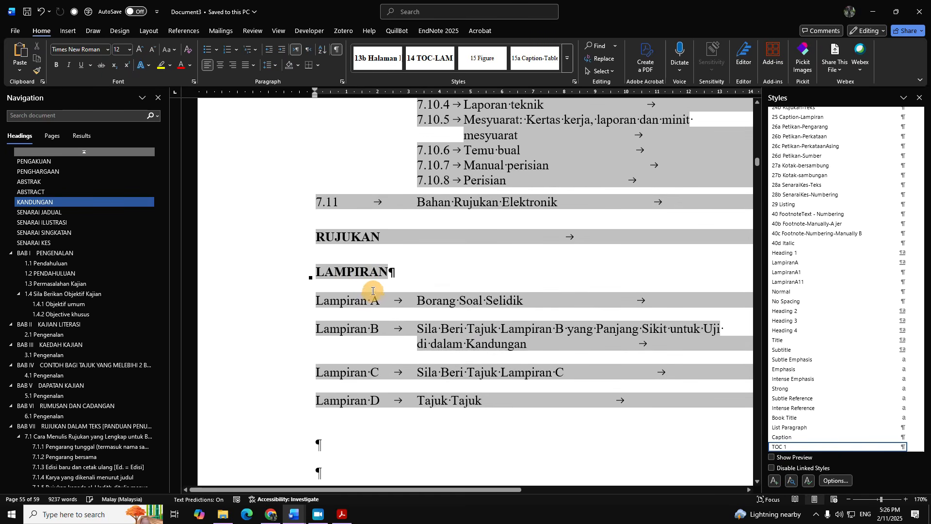
Step: Strip the Lampiran A heading to Normal style and remove the line breaks before "Borang Soal Selidik"
{"action": "scroll", "coordinate": [83, 354], "scroll_direction": "down", "scroll_amount": 15}
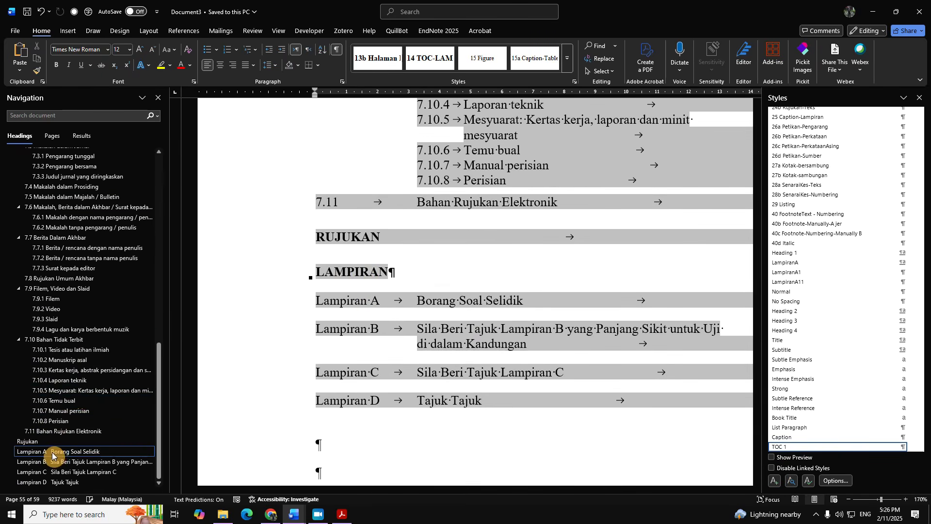
{"action": "left_click", "coordinate": [52, 452]}
{"action": "scroll", "coordinate": [420, 395], "scroll_direction": "up", "scroll_amount": 3}
{"action": "left_click", "coordinate": [550, 309]}
{"action": "left_click", "coordinate": [618, 312]}
{"action": "key", "text": "ctrl+shift+n"}
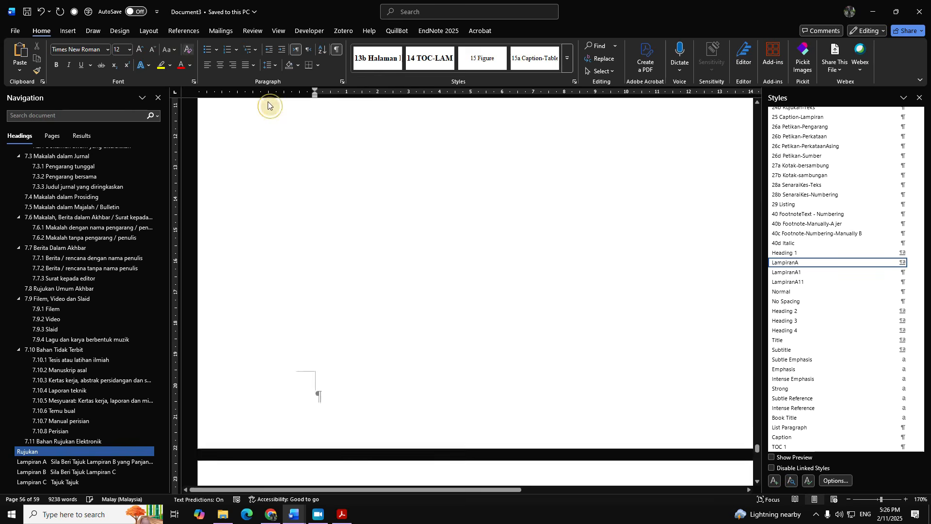
{"action": "key", "text": "Delete"}
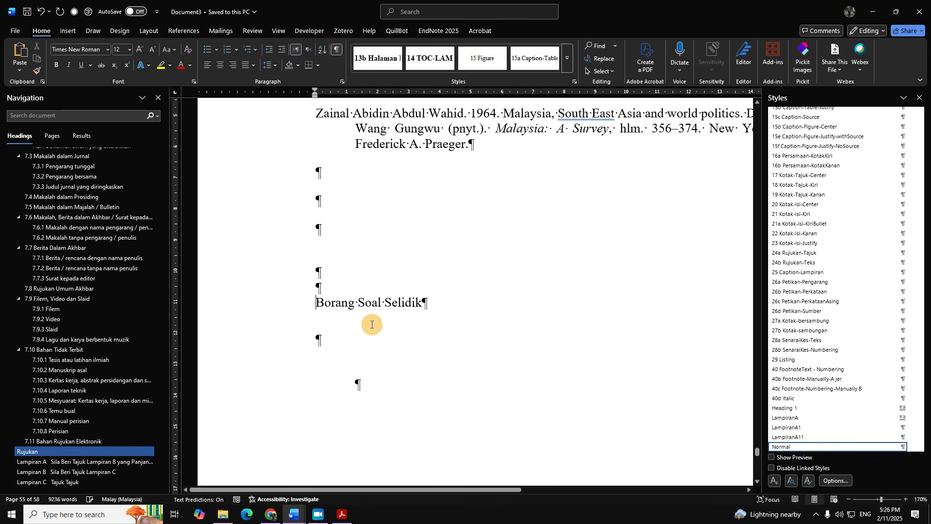
Step: Apply the LampiranA style to the "Borang Soal Selidik" line
{"action": "left_click_drag", "start_coordinate": [424, 305], "coordinate": [302, 296]}
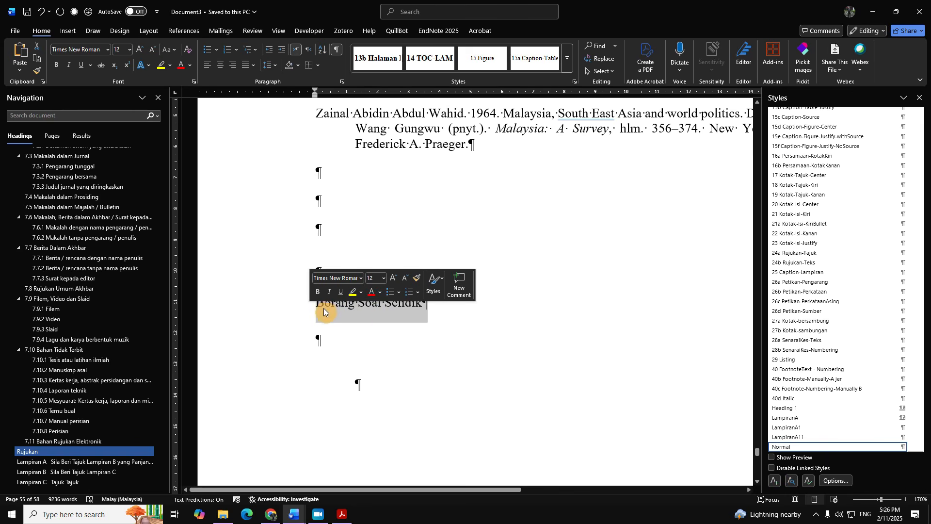
{"action": "left_click", "coordinate": [319, 308]}
{"action": "double_click", "coordinate": [319, 305]}
{"action": "left_click", "coordinate": [380, 306]}
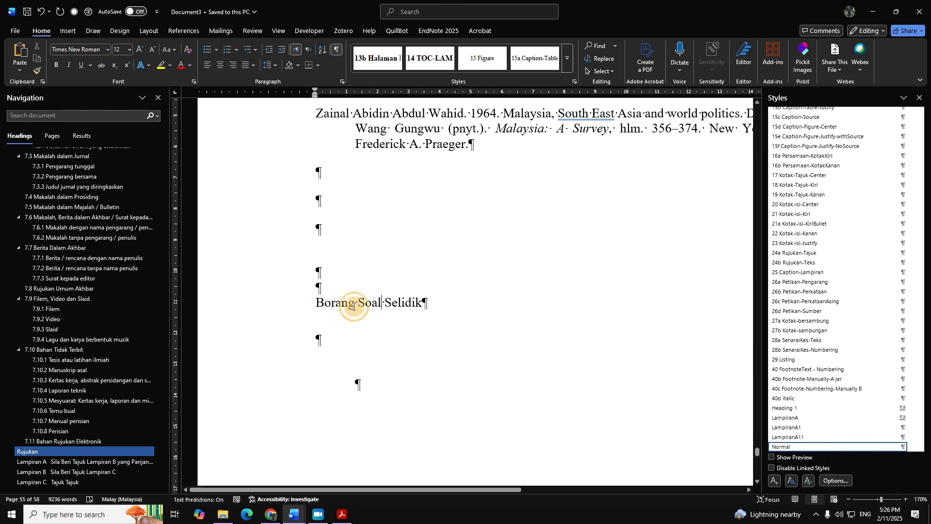
{"action": "left_click", "coordinate": [567, 59]}
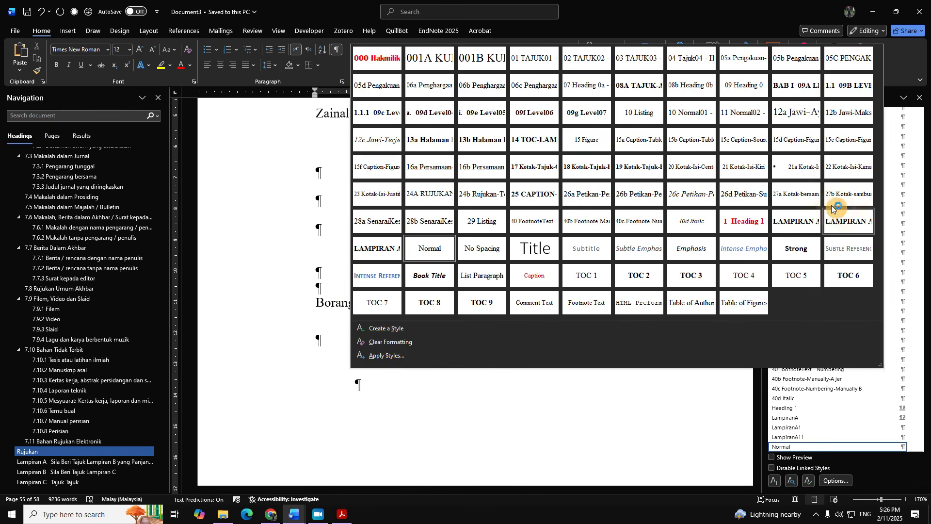
{"action": "left_click", "coordinate": [786, 234]}
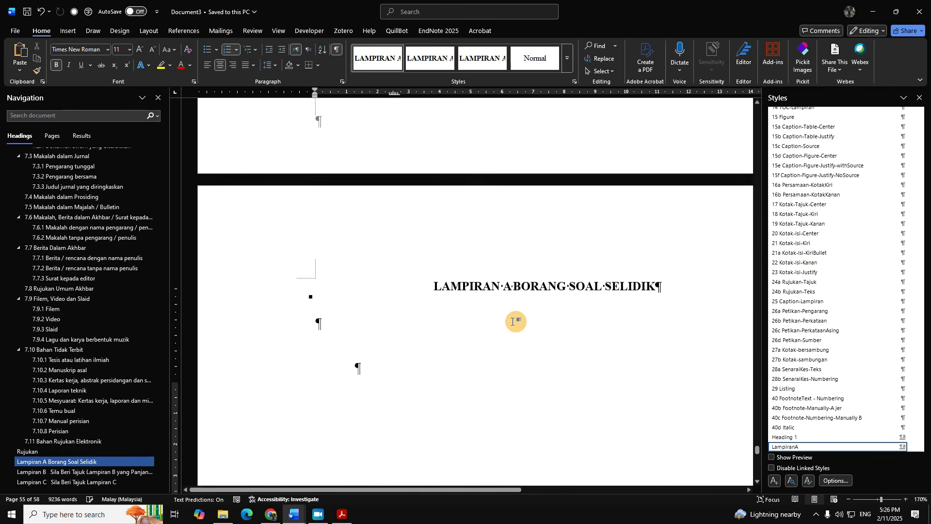
Step: Insert two manual line breaks between the LAMPIRAN A label and the title "Borang Soal Selidik"
{"action": "scroll", "coordinate": [499, 273], "scroll_direction": "up", "scroll_amount": 3}
{"action": "scroll", "coordinate": [499, 273], "scroll_direction": "down", "scroll_amount": 5}
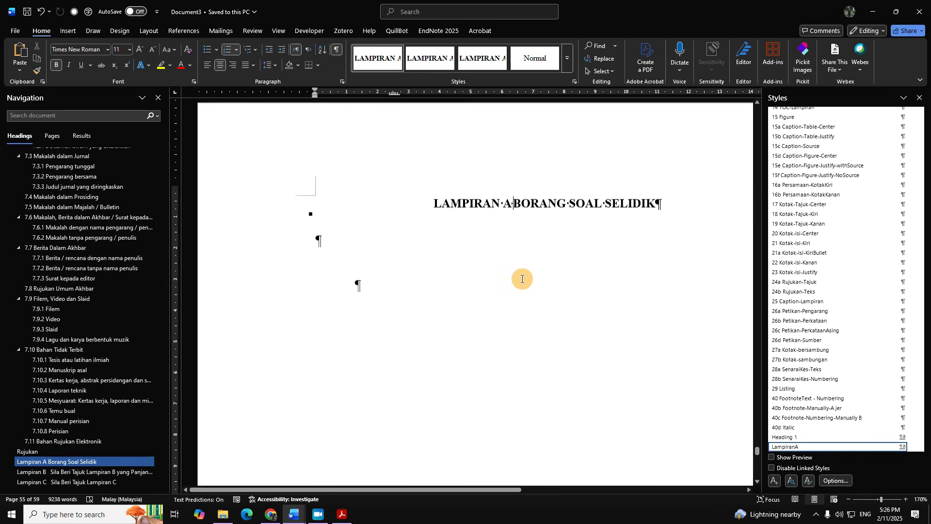
{"action": "left_click", "coordinate": [513, 208]}
{"action": "key", "text": "shift+Return"}
{"action": "key", "text": "shift+Return"}
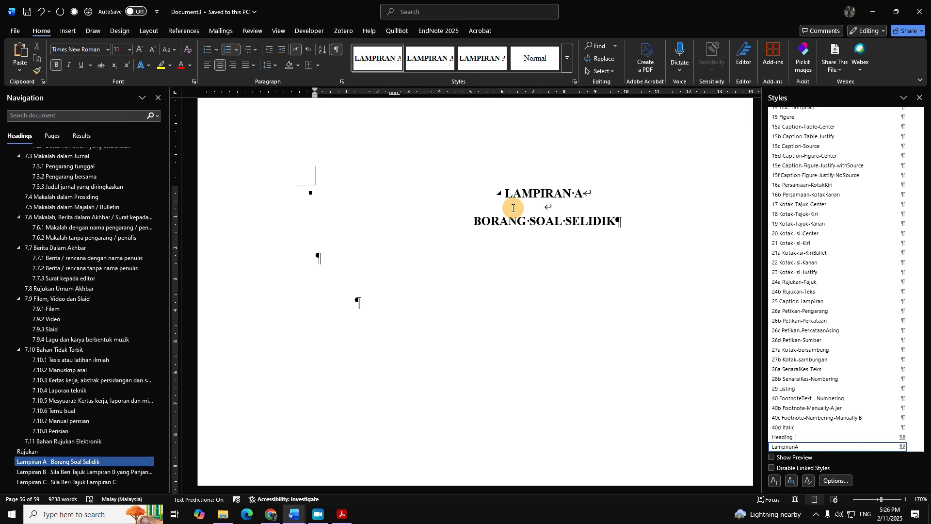
Step: Apply the LampiranA1 style to the paragraph below the Lampiran A title and add "DFSFDSFS" after two manual line breaks
{"action": "left_click", "coordinate": [423, 265]}
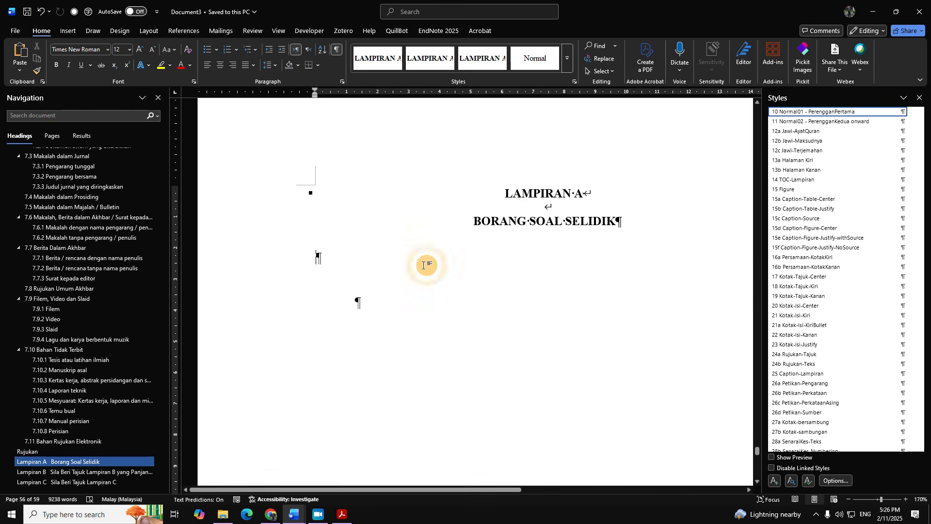
{"action": "left_click", "coordinate": [432, 58]}
{"action": "left_click", "coordinate": [432, 58]}
{"action": "scroll", "coordinate": [532, 295], "scroll_direction": "up", "scroll_amount": 10}
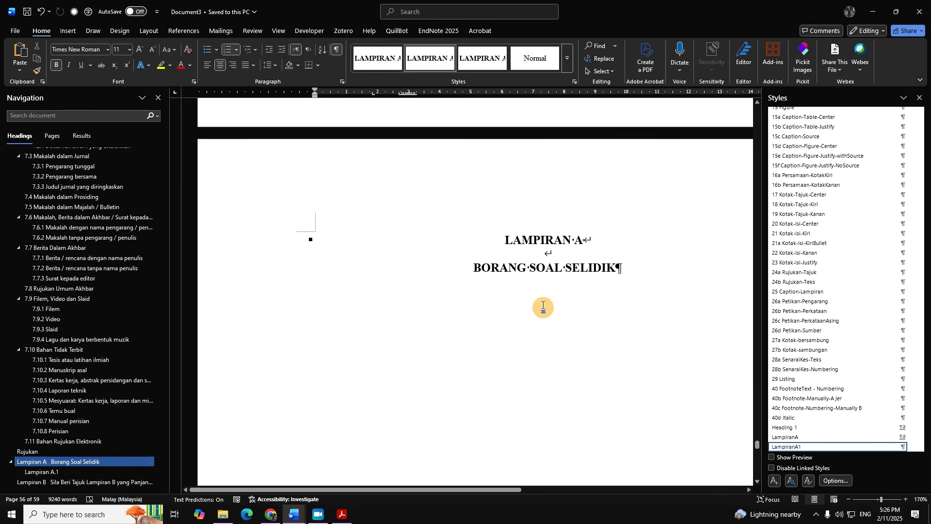
{"action": "scroll", "coordinate": [592, 298], "scroll_direction": "down", "scroll_amount": 10}
{"action": "scroll", "coordinate": [589, 303], "scroll_direction": "down", "scroll_amount": 4}
{"action": "scroll", "coordinate": [582, 311], "scroll_direction": "down", "scroll_amount": 3}
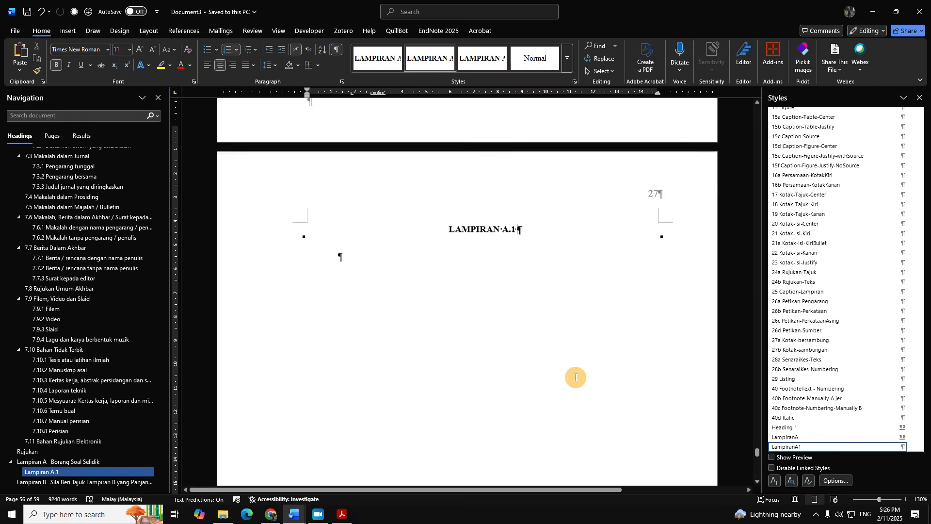
{"action": "key", "text": "shift+Return"}
{"action": "key", "text": "shift+Return"}
{"action": "type", "text": "DFSFDSFS"}
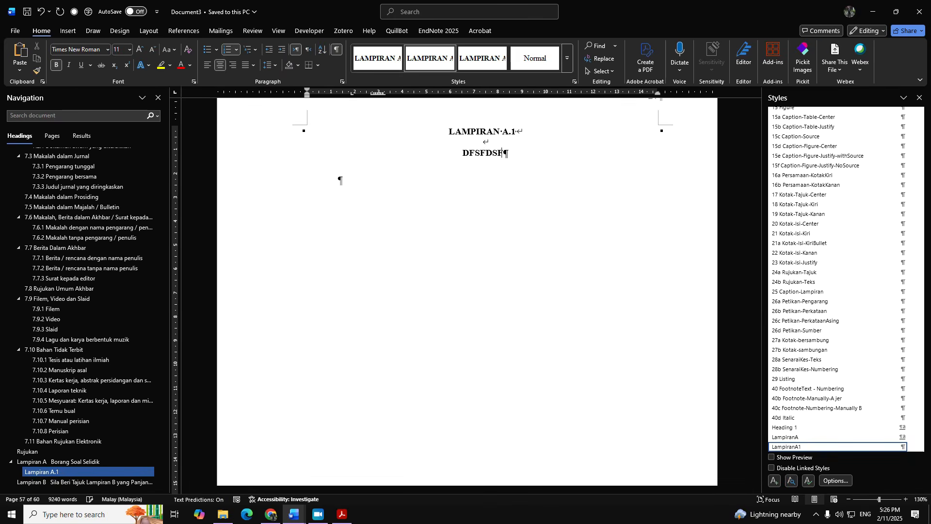
Step: Add a LampiranA11 heading after Lampiran A.1, with the title "DFSDFSD" after two manual line breaks and a new paragraph below
{"action": "left_click", "coordinate": [487, 59]}
{"action": "scroll", "coordinate": [504, 246], "scroll_direction": "down", "scroll_amount": 3}
{"action": "scroll", "coordinate": [522, 257], "scroll_direction": "down", "scroll_amount": 3}
{"action": "key", "text": "shift+Return"}
{"action": "key", "text": "shift+Return"}
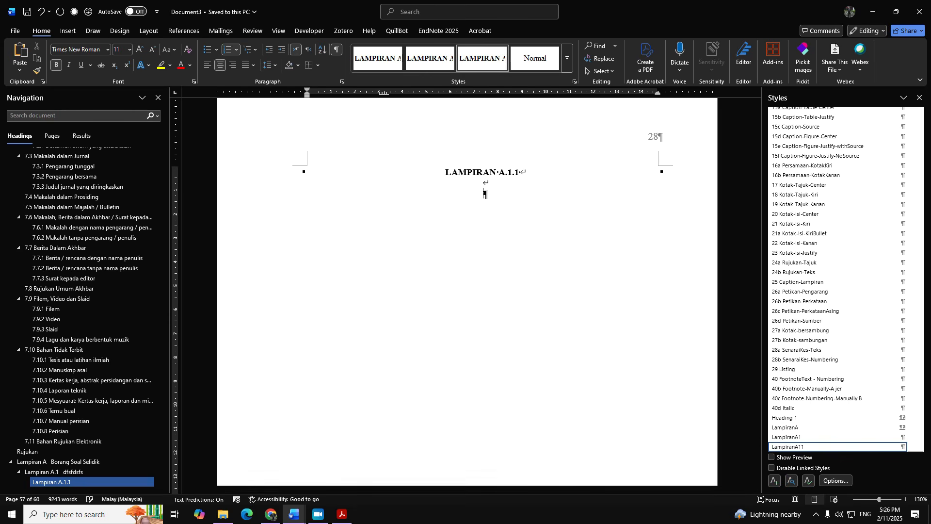
{"action": "type", "text": "FSDFSD"}
{"action": "key", "text": "Return"}
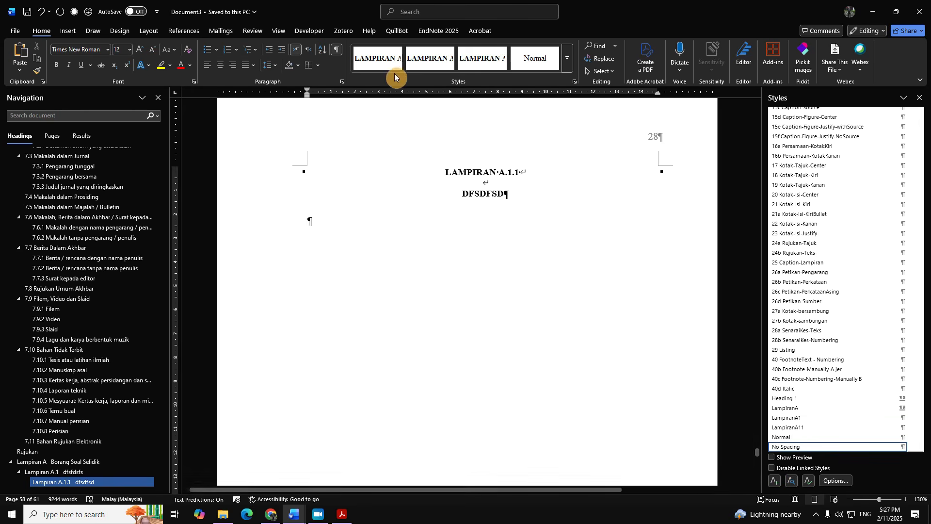
Step: Add a LampiranA heading after Lampiran A.1.1, with the title "DFSDFSD" after two manual line breaks
{"action": "left_click", "coordinate": [378, 69]}
{"action": "scroll", "coordinate": [472, 284], "scroll_direction": "down", "scroll_amount": 3}
{"action": "key", "text": "shift+Return"}
{"action": "key", "text": "shift+Return"}
{"action": "type", "text": "DFSDFSD"}
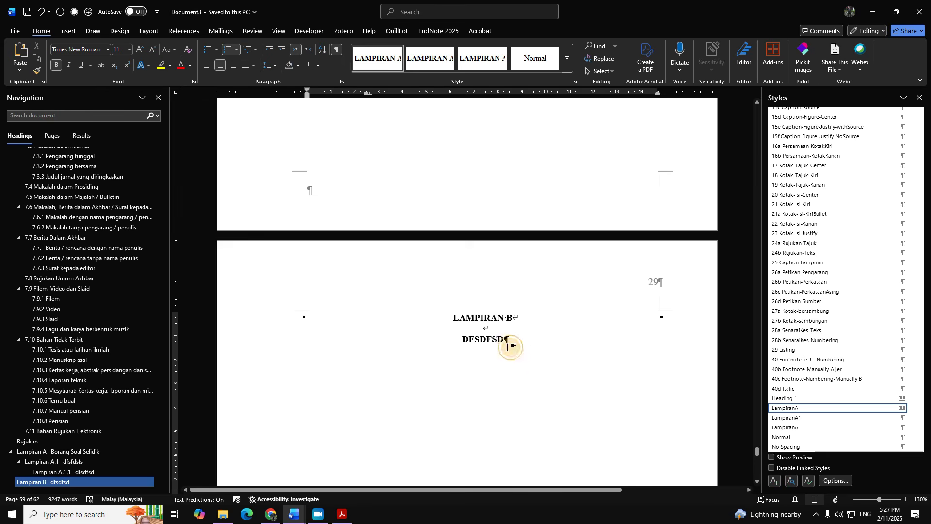
Step: Review the appendix pages, the references and the Senarai Singkatan page in the front matter
{"action": "scroll", "coordinate": [541, 348], "scroll_direction": "down", "scroll_amount": 10}
{"action": "scroll", "coordinate": [549, 325], "scroll_direction": "down", "scroll_amount": 5, "text": "ctrl"}
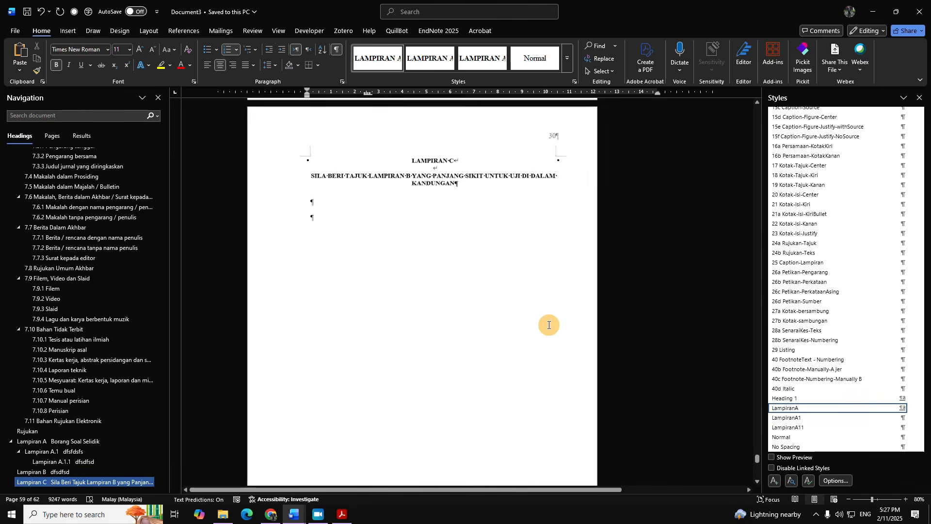
{"action": "scroll", "coordinate": [528, 304], "scroll_direction": "up", "scroll_amount": 5}
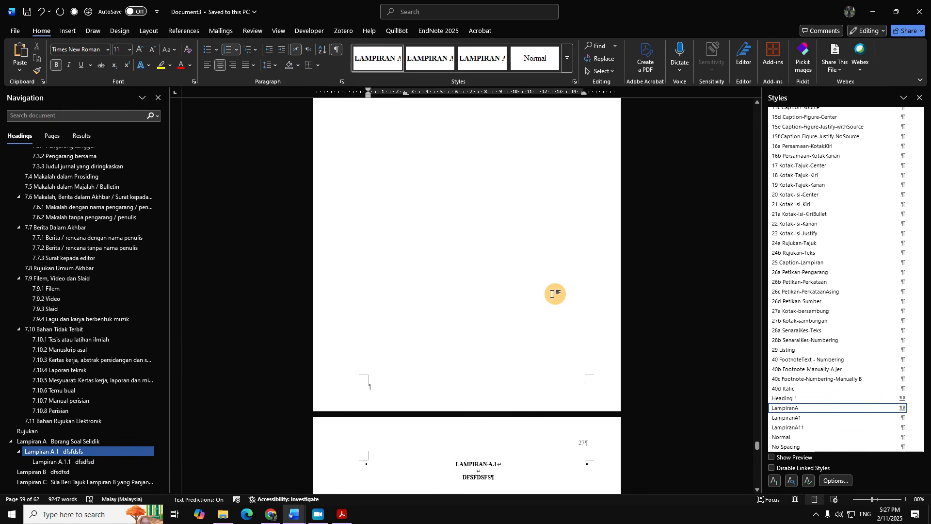
{"action": "scroll", "coordinate": [553, 299], "scroll_direction": "up", "scroll_amount": 20}
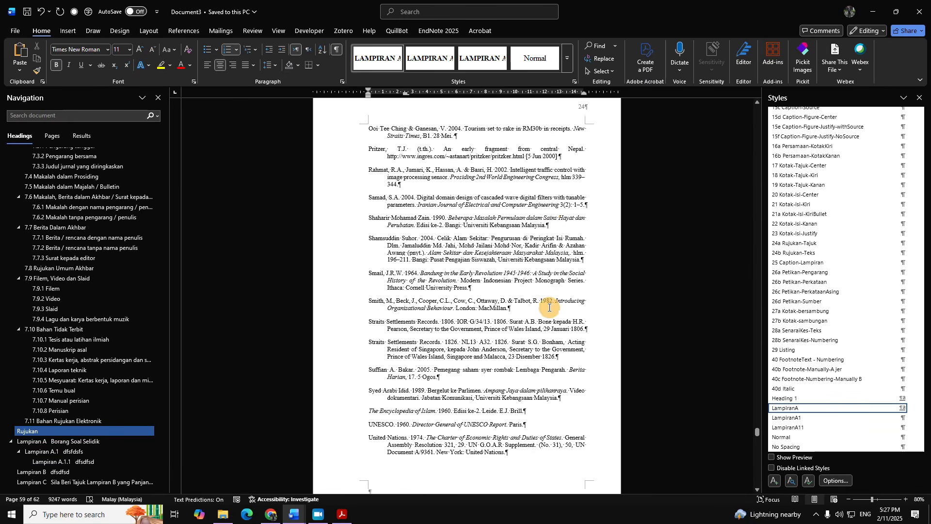
{"action": "scroll", "coordinate": [542, 289], "scroll_direction": "up", "scroll_amount": 10}
{"action": "scroll", "coordinate": [92, 258], "scroll_direction": "up", "scroll_amount": 15}
{"action": "left_click", "coordinate": [58, 223]}
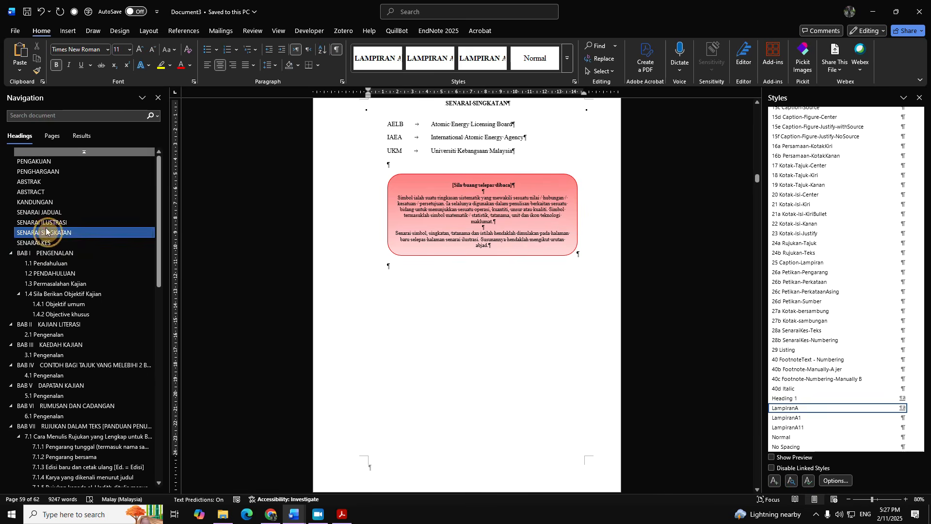
{"action": "scroll", "coordinate": [445, 276], "scroll_direction": "down", "scroll_amount": 20}
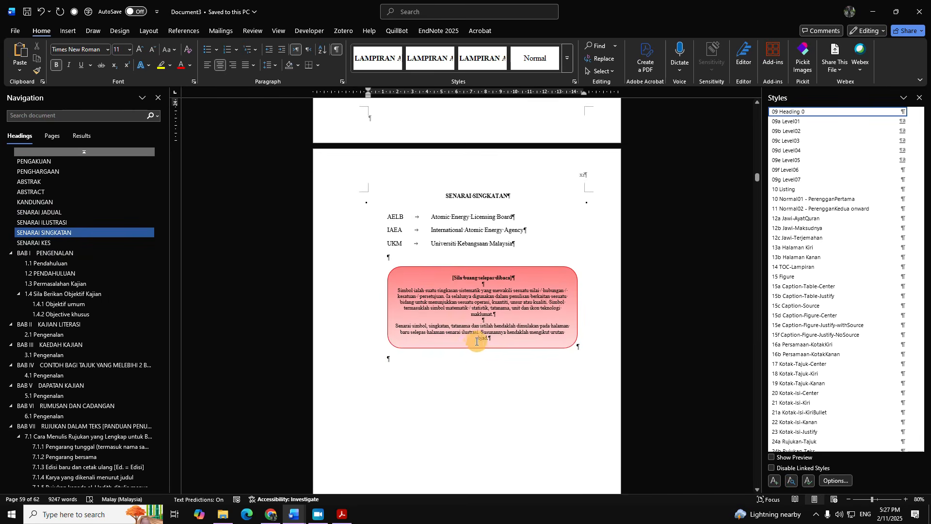
{"action": "scroll", "coordinate": [490, 315], "scroll_direction": "up", "scroll_amount": 7}
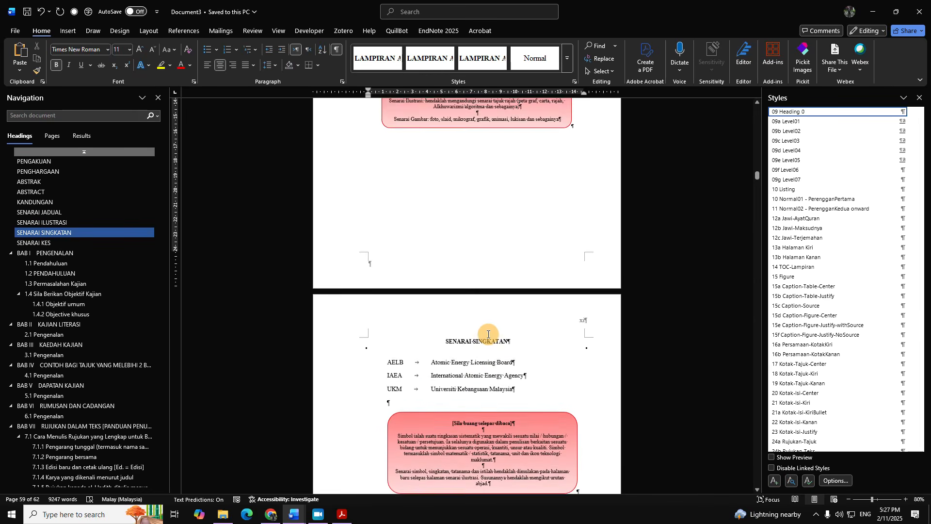
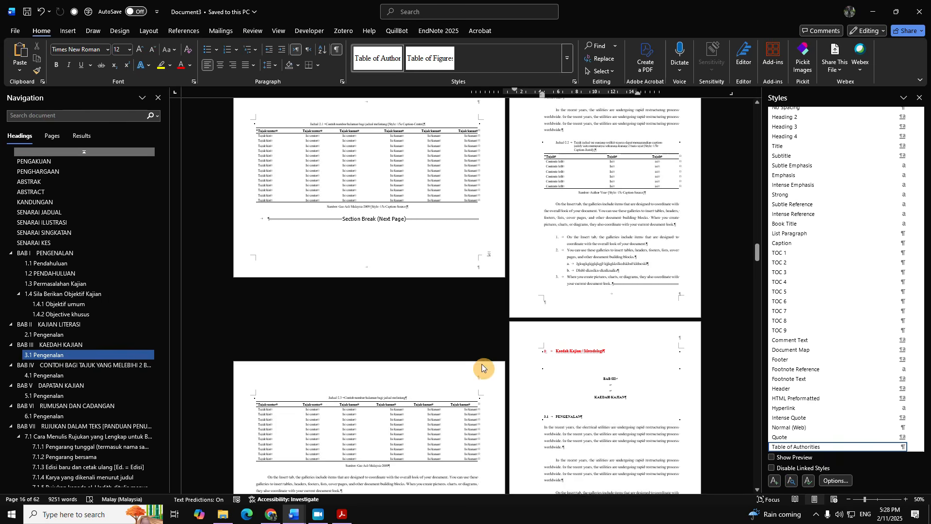
Step: Add an empty paragraph before the Jadual 2.2 caption, clear its formatting and add a second empty paragraph
{"action": "left_click", "coordinate": [588, 201]}
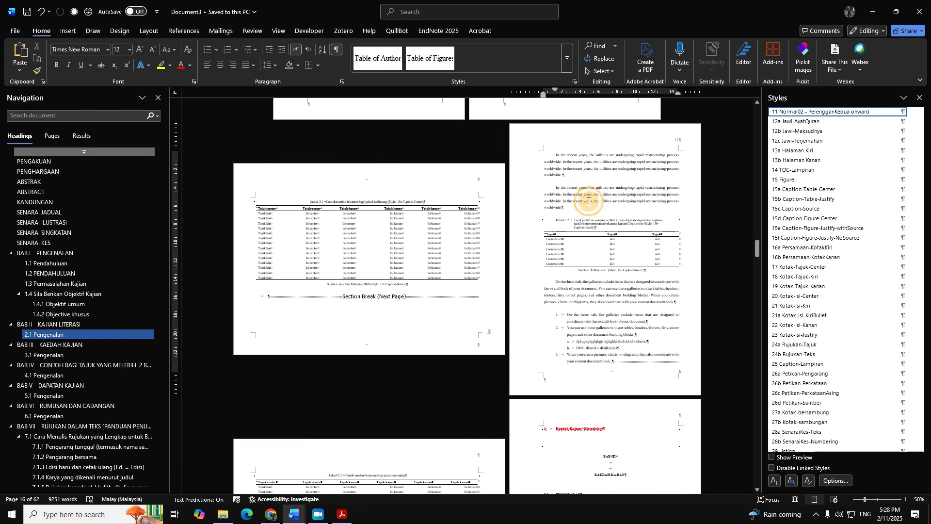
{"action": "scroll", "coordinate": [578, 207], "scroll_direction": "up", "scroll_amount": 6}
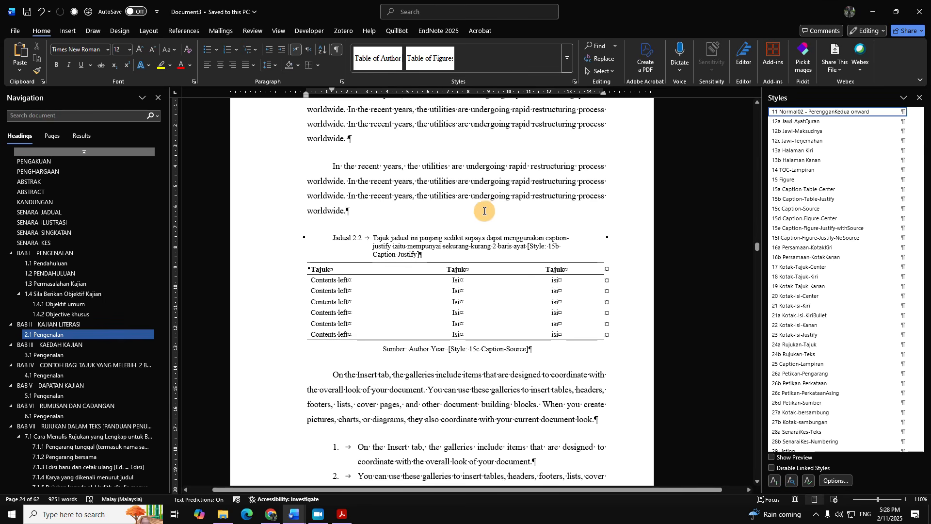
{"action": "left_click", "coordinate": [356, 211]}
{"action": "key", "text": "Return"}
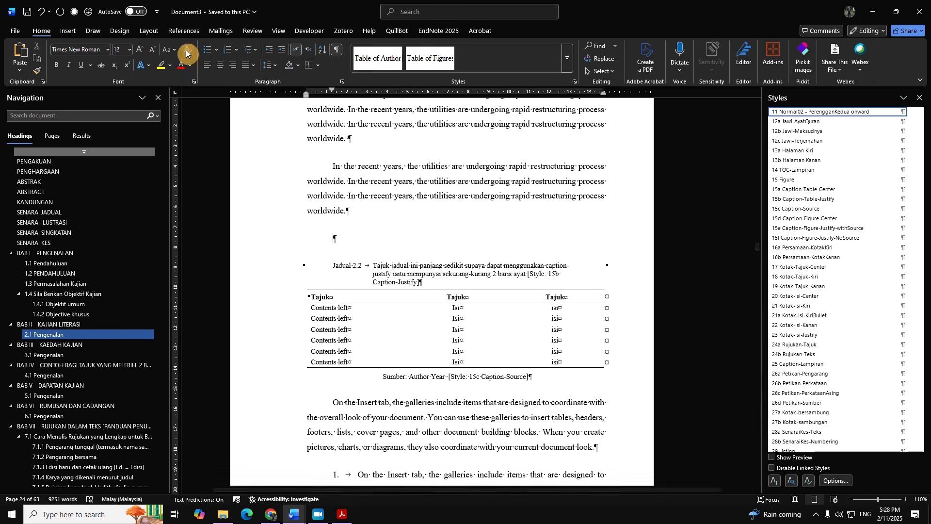
{"action": "left_click", "coordinate": [186, 50]}
{"action": "key", "text": "Return"}
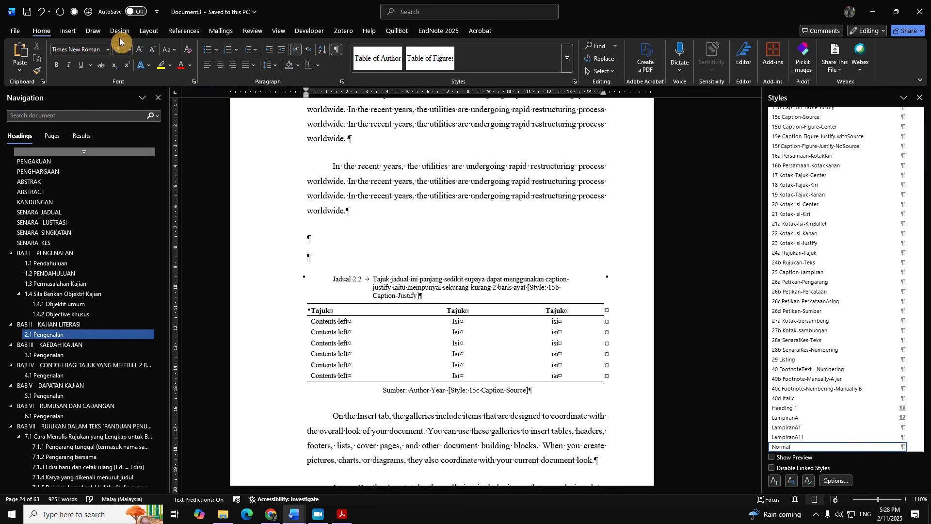
Step: Insert a Next Page section break before Jadual 2.2 and remove the leftover empty paragraph above its caption
{"action": "left_click", "coordinate": [149, 31]}
{"action": "left_click", "coordinate": [125, 45]}
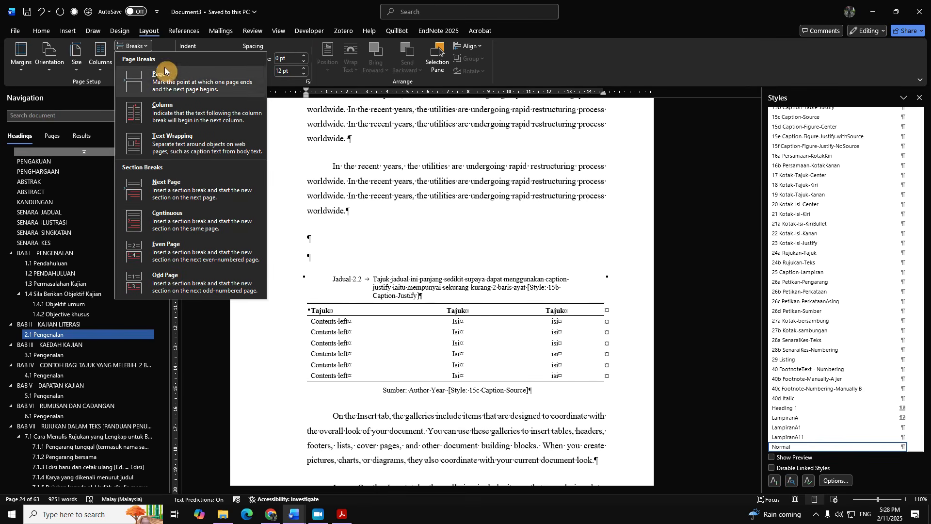
{"action": "left_click", "coordinate": [182, 188]}
{"action": "scroll", "coordinate": [344, 272], "scroll_direction": "down", "scroll_amount": 7}
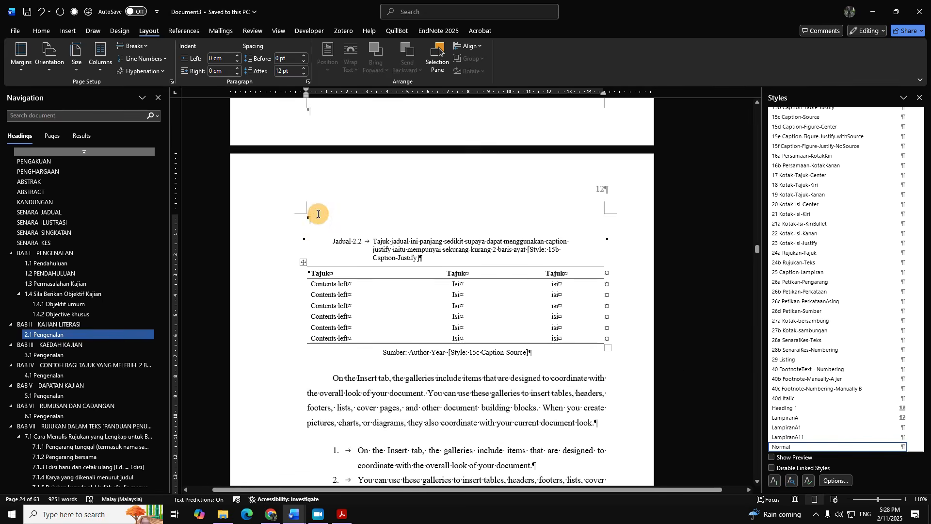
Step: Add an empty paragraph below Jadual 2.2's source line and insert a Next Page section break after the source line
{"action": "left_click", "coordinate": [550, 252]}
{"action": "key", "text": "Return"}
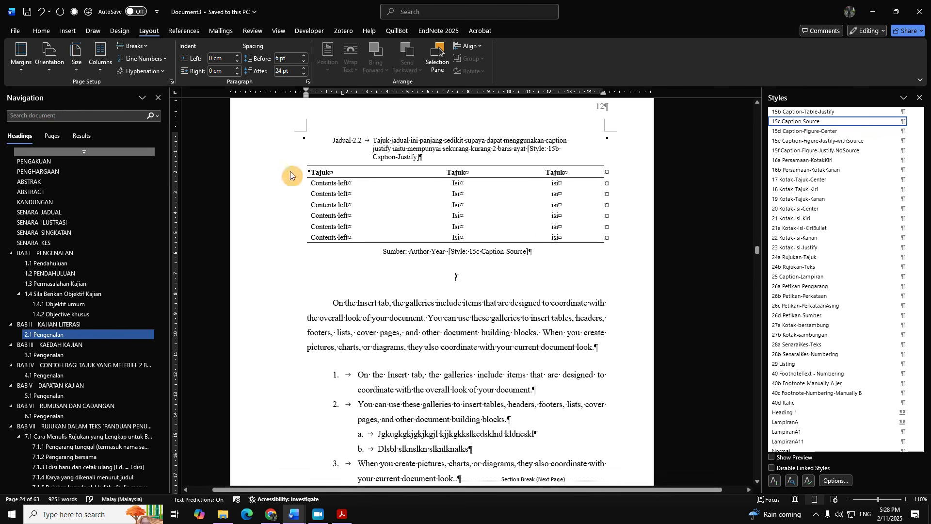
{"action": "left_click", "coordinate": [41, 31]}
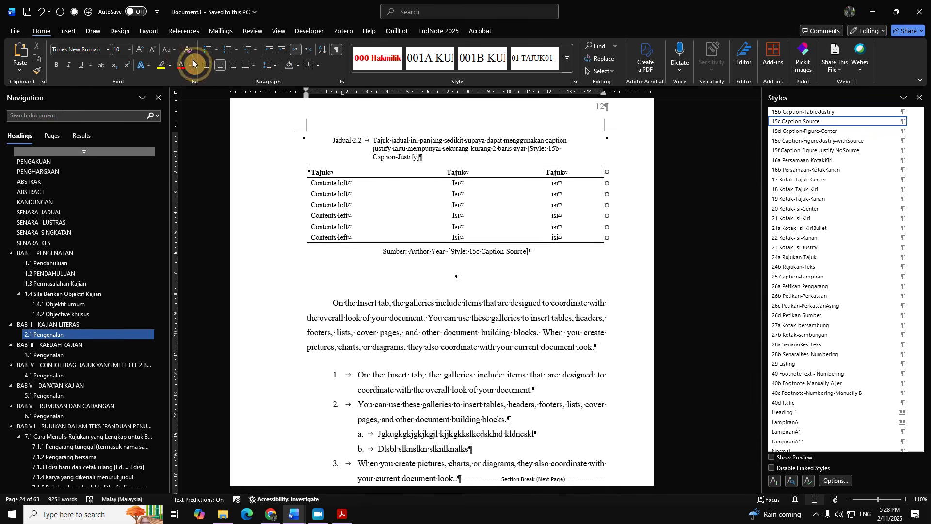
{"action": "left_click", "coordinate": [146, 32]}
{"action": "left_click", "coordinate": [134, 48]}
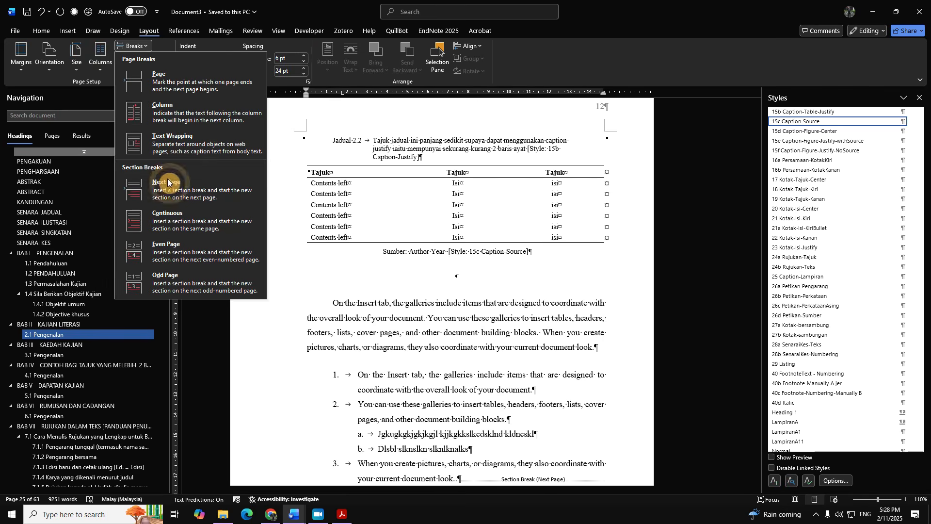
{"action": "left_click", "coordinate": [223, 183]}
{"action": "scroll", "coordinate": [441, 262], "scroll_direction": "up", "scroll_amount": 5}
Step: Change the orientation of the section containing Jadual 2.2 to landscape
{"action": "left_click", "coordinate": [435, 304]}
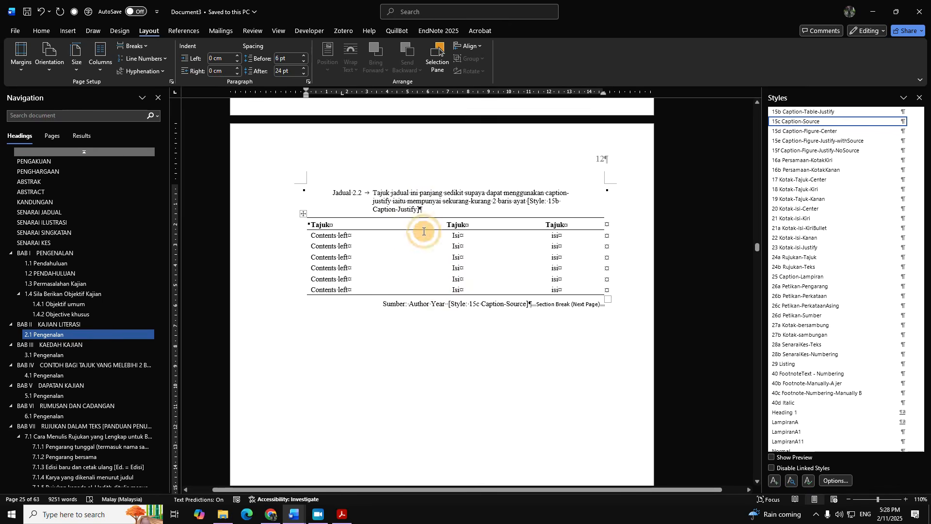
{"action": "left_click", "coordinate": [49, 57]}
{"action": "left_click", "coordinate": [73, 112]}
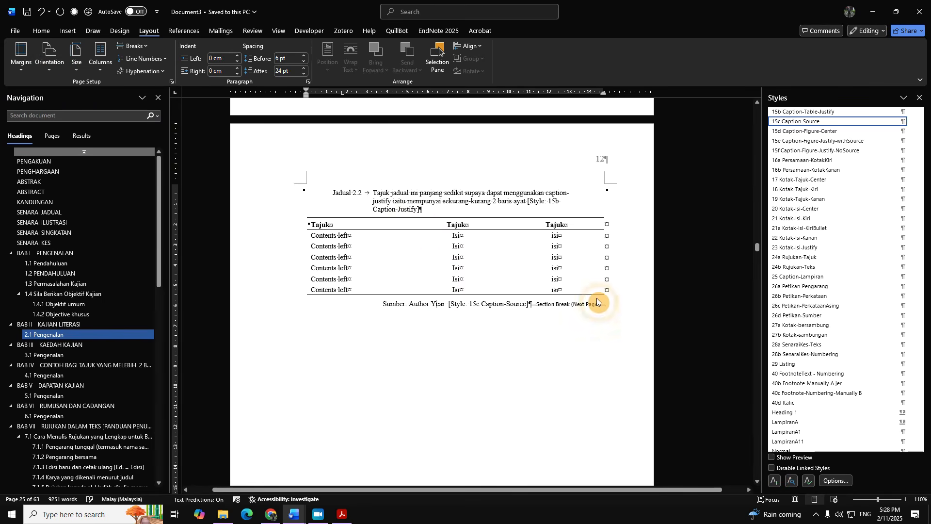
Step: AutoFit the Jadual 2.2 table to the window so it spans the landscape page's text width
{"action": "left_click", "coordinate": [305, 222]}
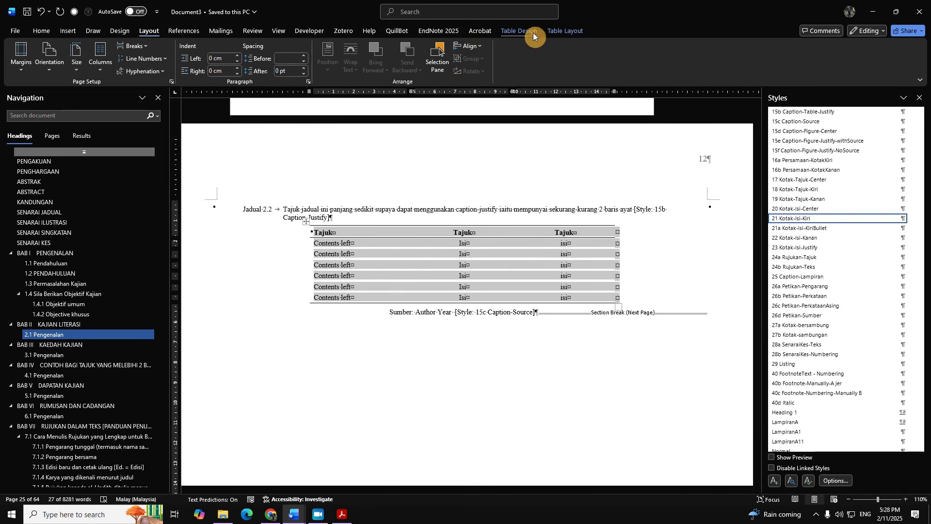
{"action": "left_click", "coordinate": [549, 33]}
{"action": "left_click", "coordinate": [391, 58]}
{"action": "left_click", "coordinate": [412, 108]}
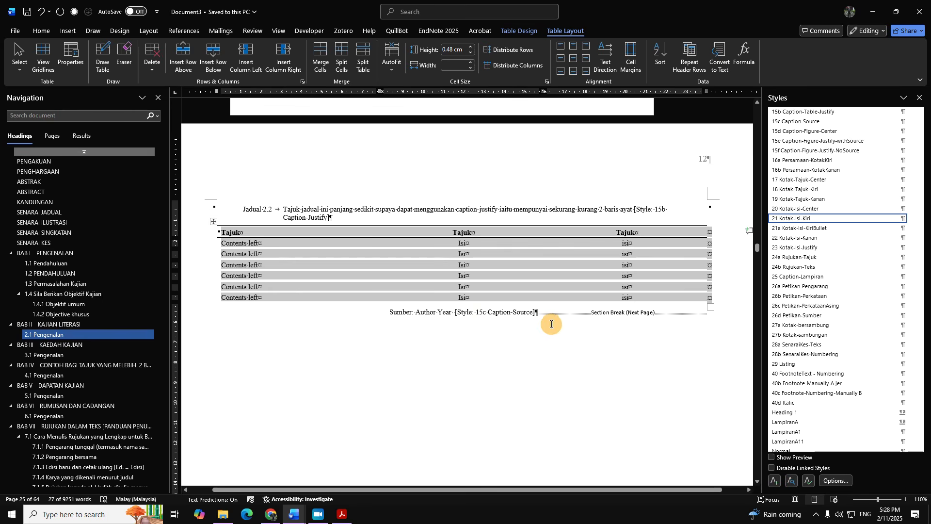
Step: Open the Section 8 first page footer on the landscape page and delete its text box
{"action": "scroll", "coordinate": [551, 322], "scroll_direction": "down", "scroll_amount": 5}
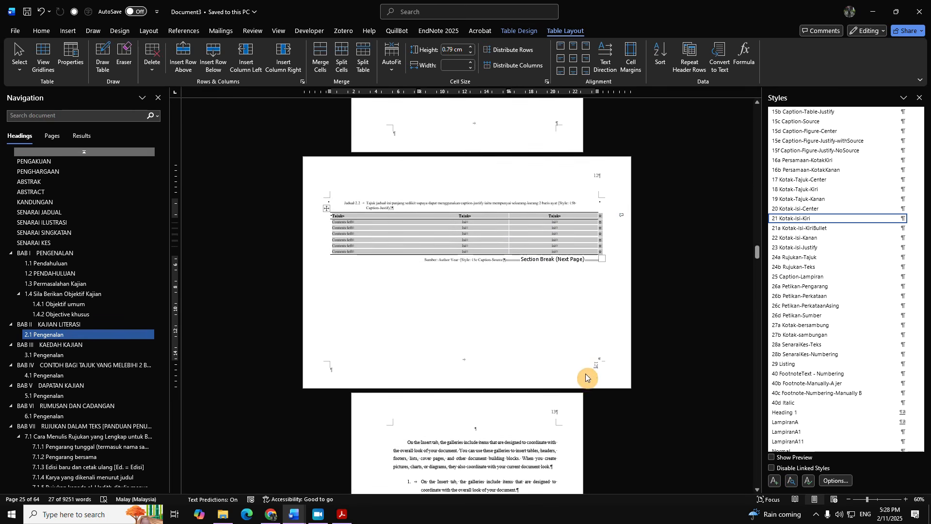
{"action": "double_click", "coordinate": [585, 374]}
{"action": "left_click", "coordinate": [599, 375]}
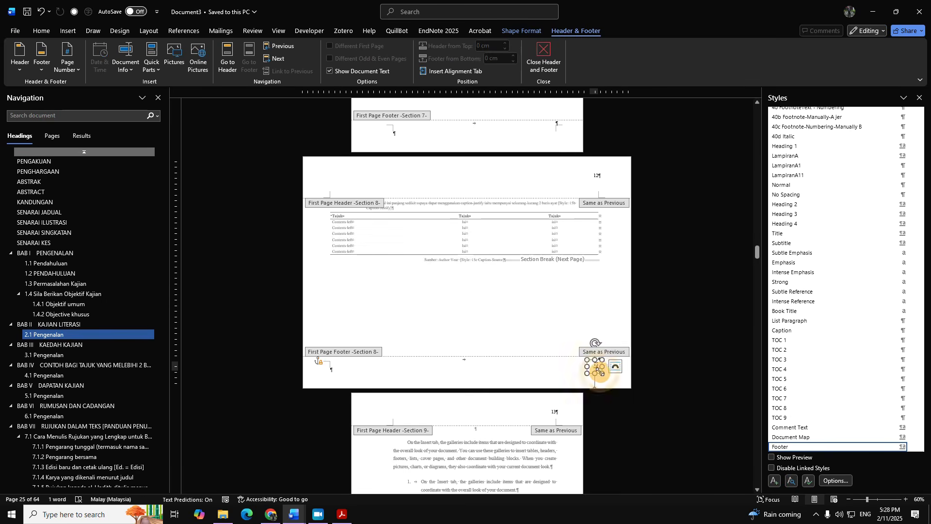
{"action": "left_click", "coordinate": [606, 371]}
{"action": "left_click", "coordinate": [596, 369]}
{"action": "key", "text": "Delete"}
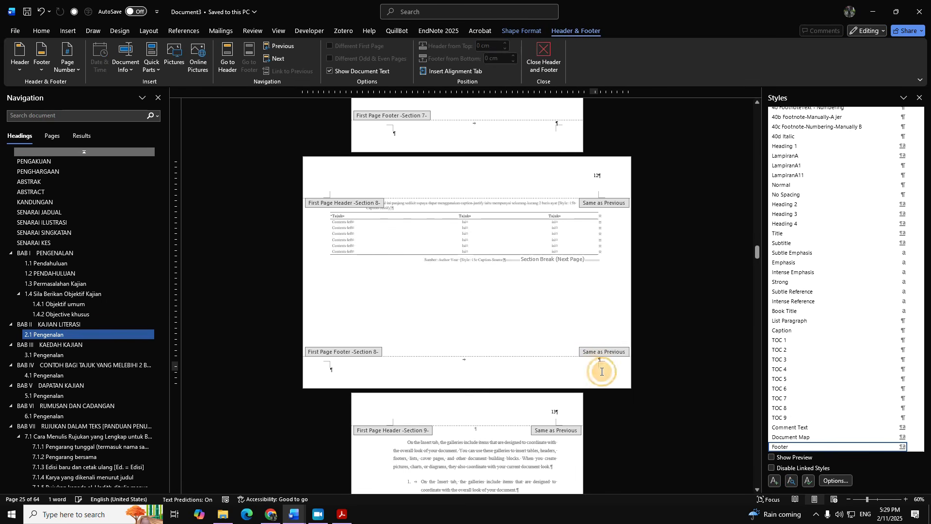
Step: Delete the remaining tab and extra paragraph from the Section 8 footer and return to the document body
{"action": "double_click", "coordinate": [451, 363]}
{"action": "key", "text": "Delete"}
{"action": "key", "text": "Delete"}
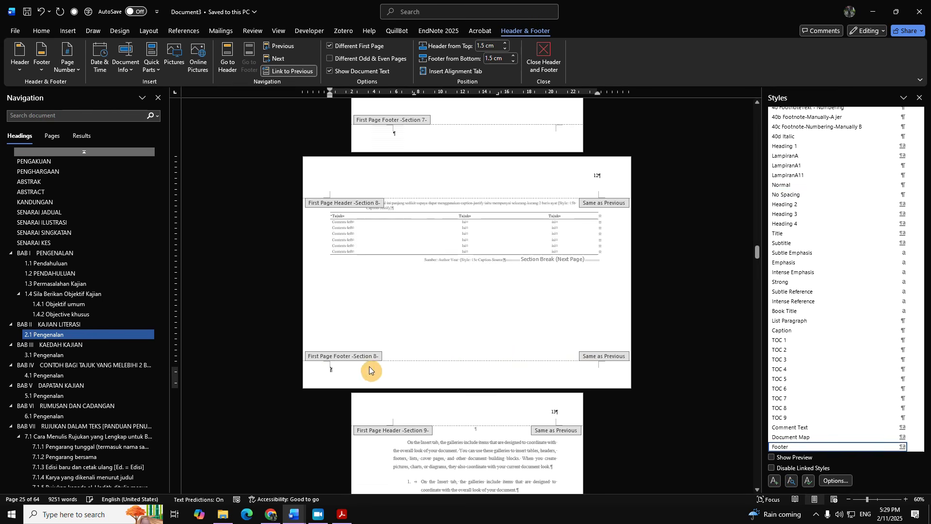
{"action": "left_click", "coordinate": [398, 367]}
{"action": "scroll", "coordinate": [593, 203], "scroll_direction": "up", "scroll_amount": 5}
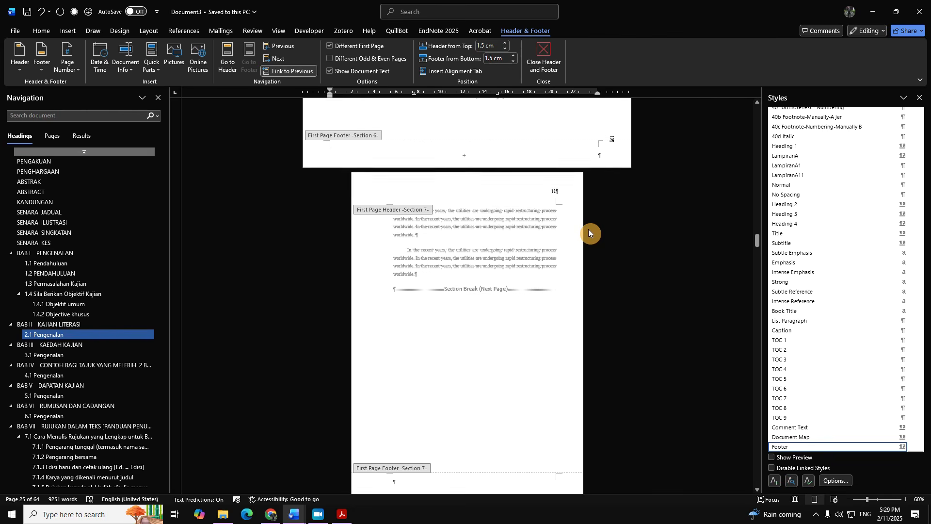
{"action": "scroll", "coordinate": [589, 229], "scroll_direction": "down", "scroll_amount": 5}
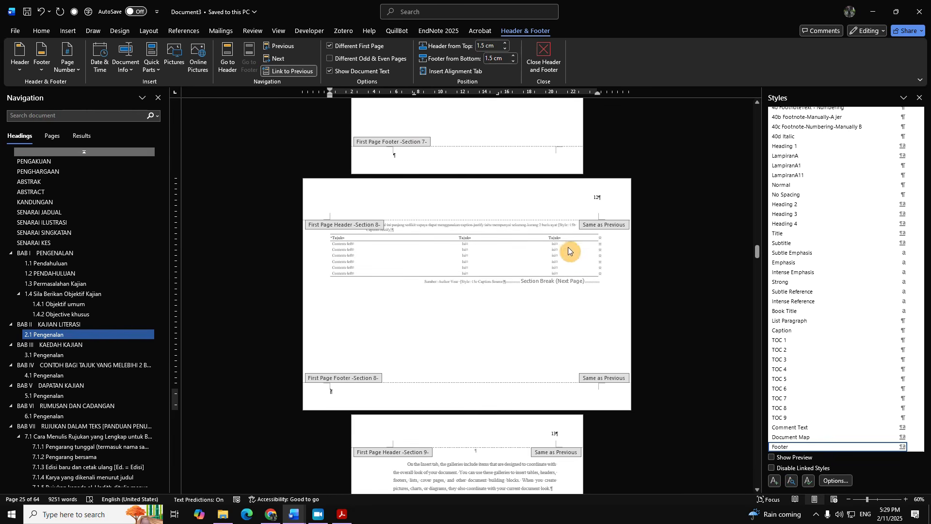
{"action": "double_click", "coordinate": [415, 290]}
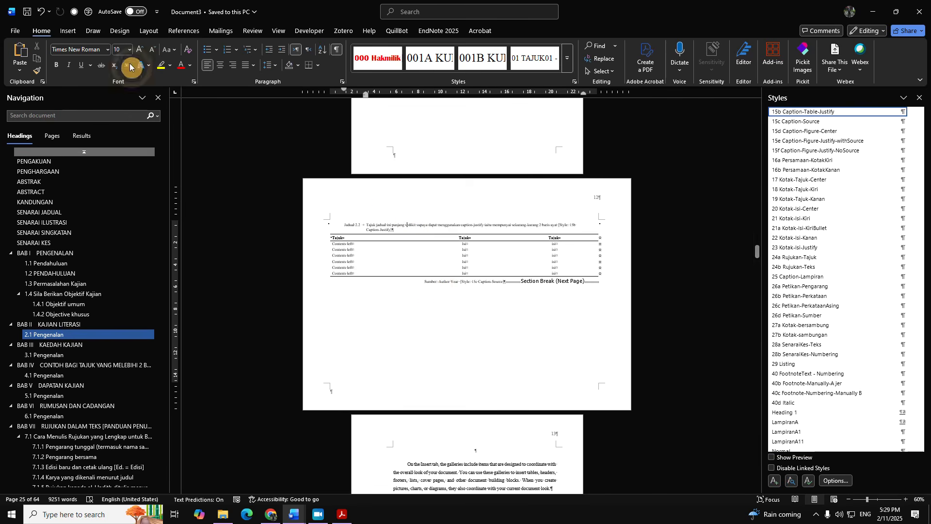
Step: Check the landscape section's custom margins in Page Setup, especially top and right, and close it without changes
{"action": "left_click", "coordinate": [149, 32]}
{"action": "left_click", "coordinate": [24, 62]}
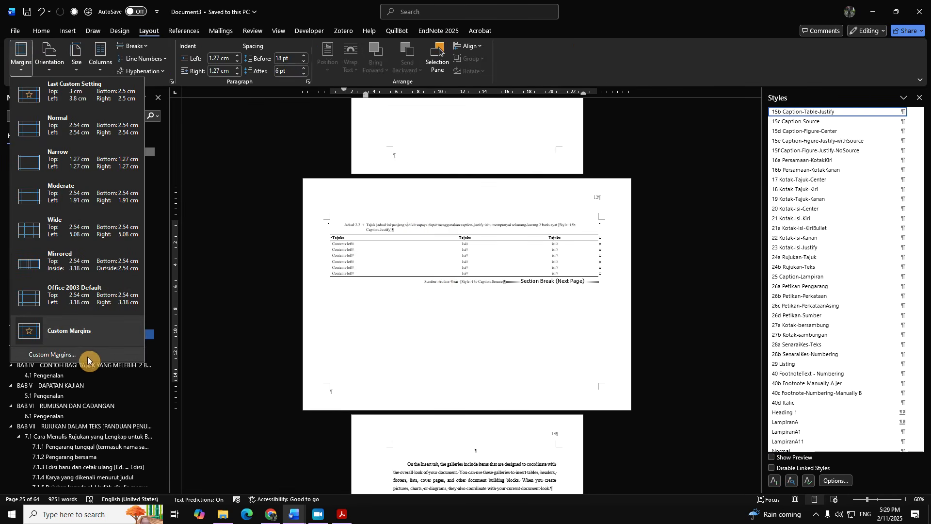
{"action": "left_click", "coordinate": [71, 358]}
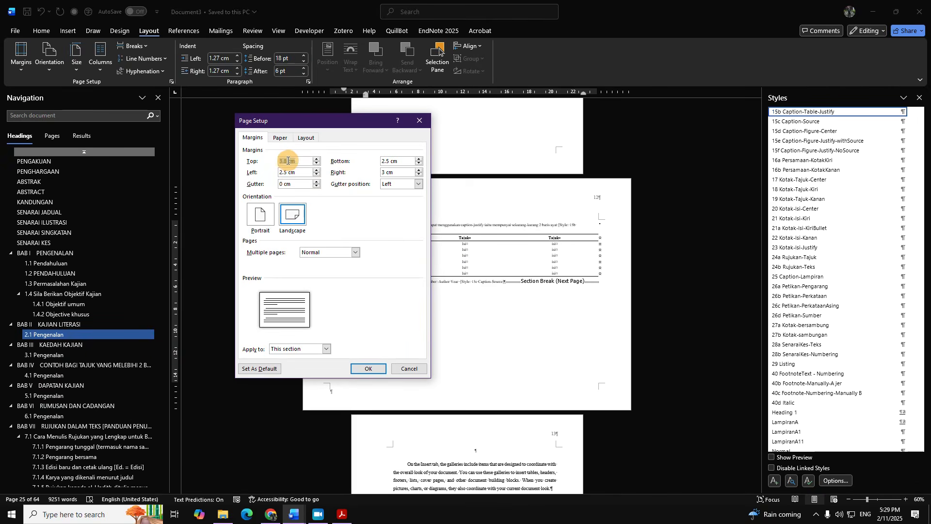
{"action": "left_click_drag", "start_coordinate": [284, 161], "coordinate": [243, 170]}
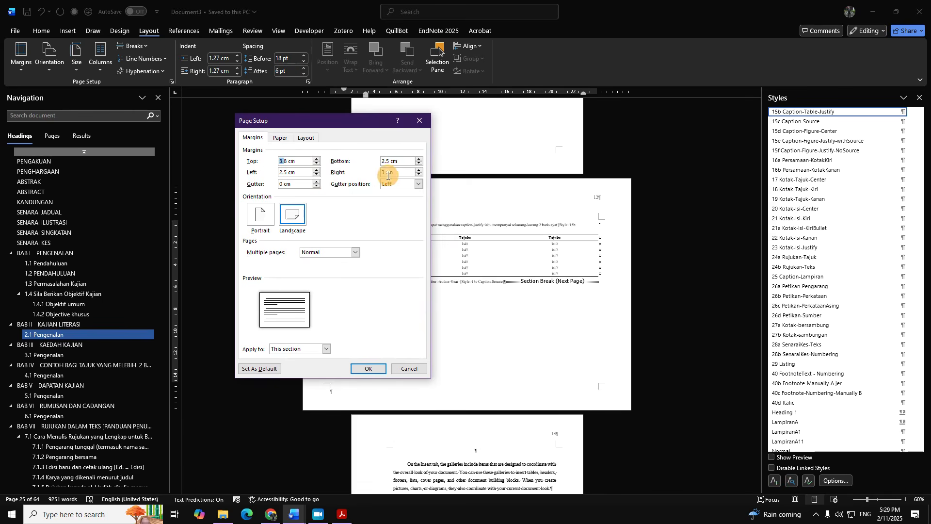
{"action": "left_click_drag", "start_coordinate": [383, 173], "coordinate": [373, 169]}
{"action": "left_click_drag", "start_coordinate": [371, 123], "coordinate": [269, 168]}
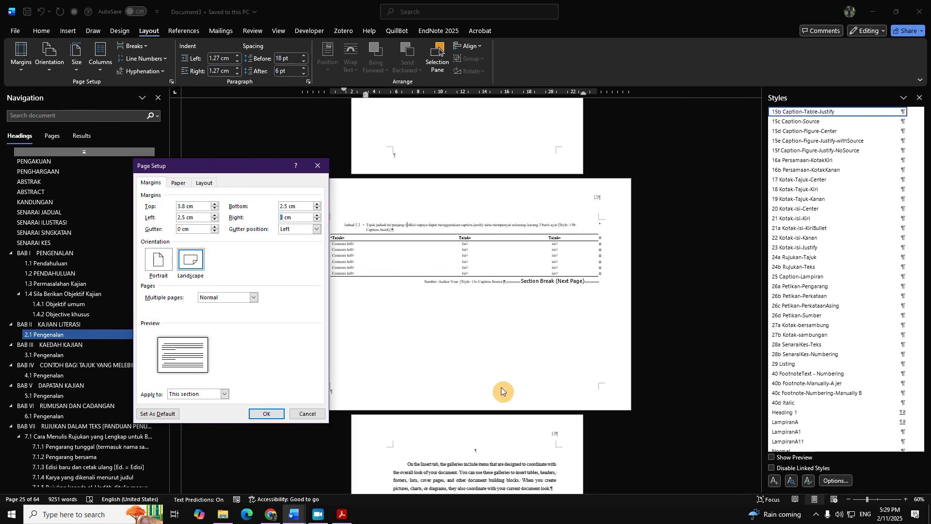
{"action": "left_click_drag", "start_coordinate": [267, 166], "coordinate": [201, 175]}
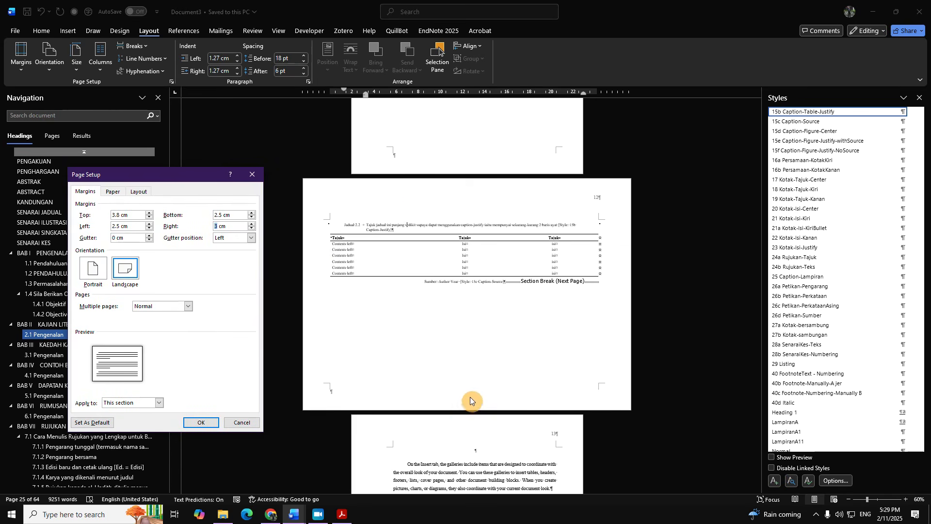
{"action": "left_click_drag", "start_coordinate": [205, 180], "coordinate": [357, 192]}
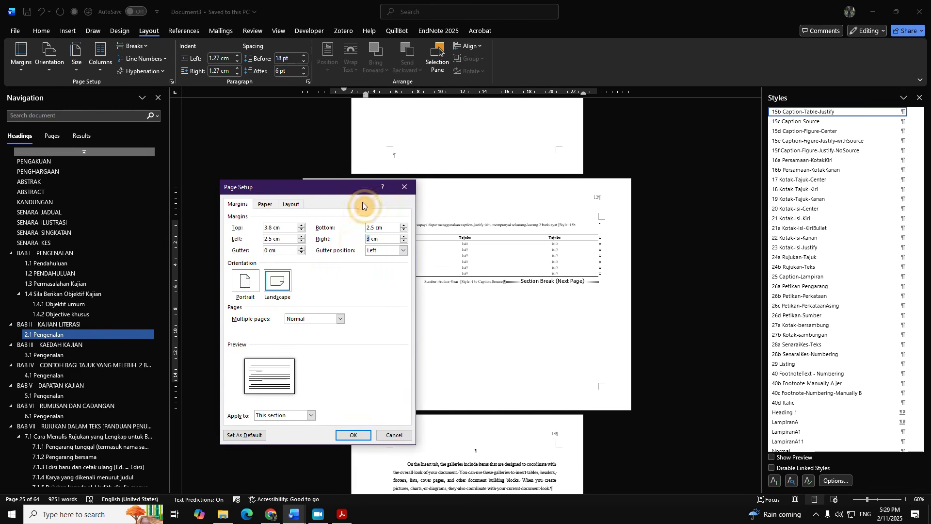
{"action": "left_click", "coordinate": [404, 187]}
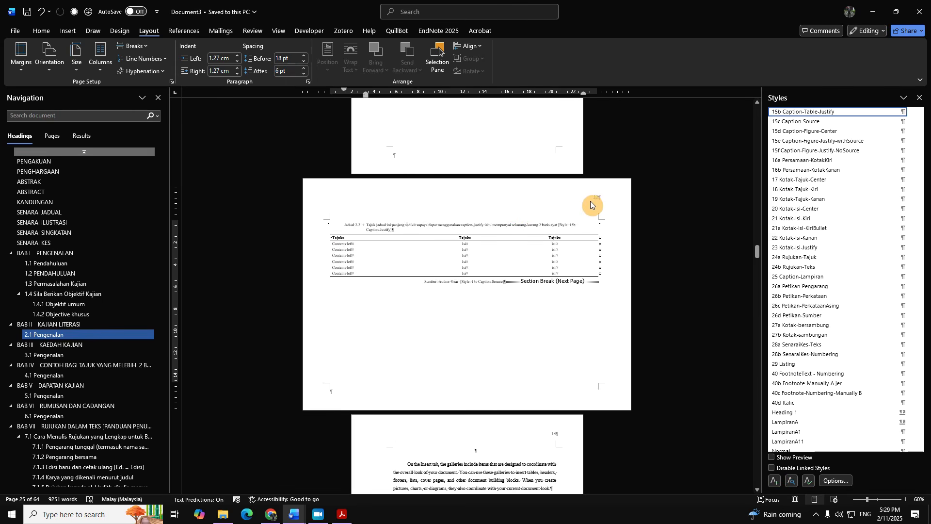
Step: Open the landscape page's Section 8 header and unlink its first page header and footer from the previous section
{"action": "double_click", "coordinate": [606, 200]}
{"action": "scroll", "coordinate": [515, 313], "scroll_direction": "down", "scroll_amount": 3}
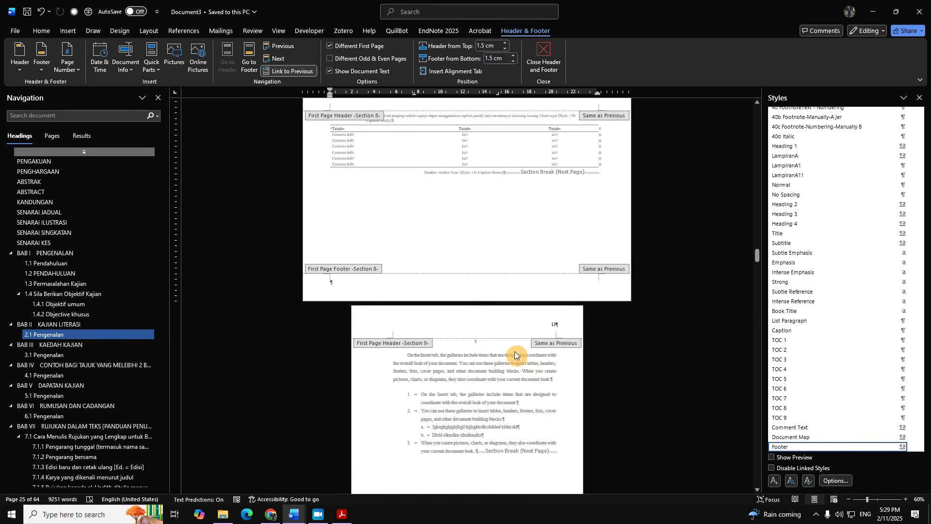
{"action": "scroll", "coordinate": [516, 340], "scroll_direction": "up", "scroll_amount": 3}
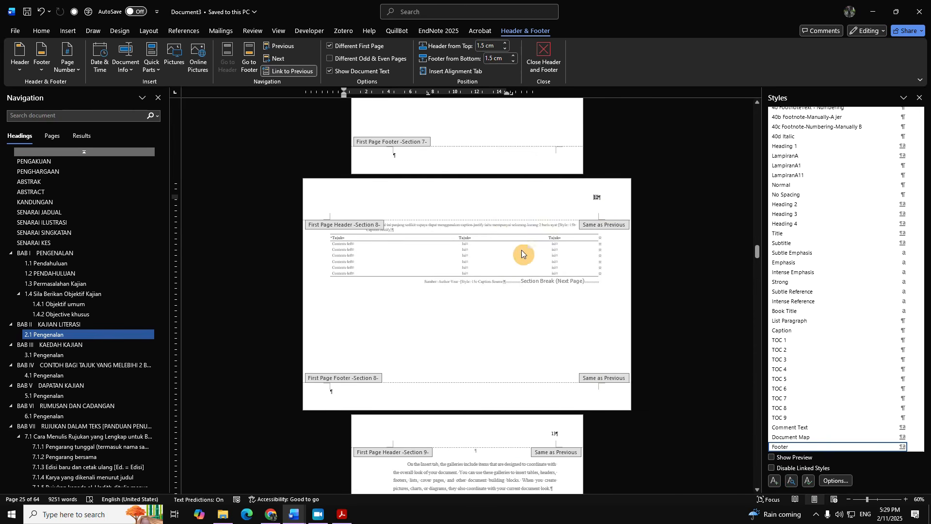
{"action": "left_click", "coordinate": [494, 184]}
{"action": "left_click", "coordinate": [286, 71]}
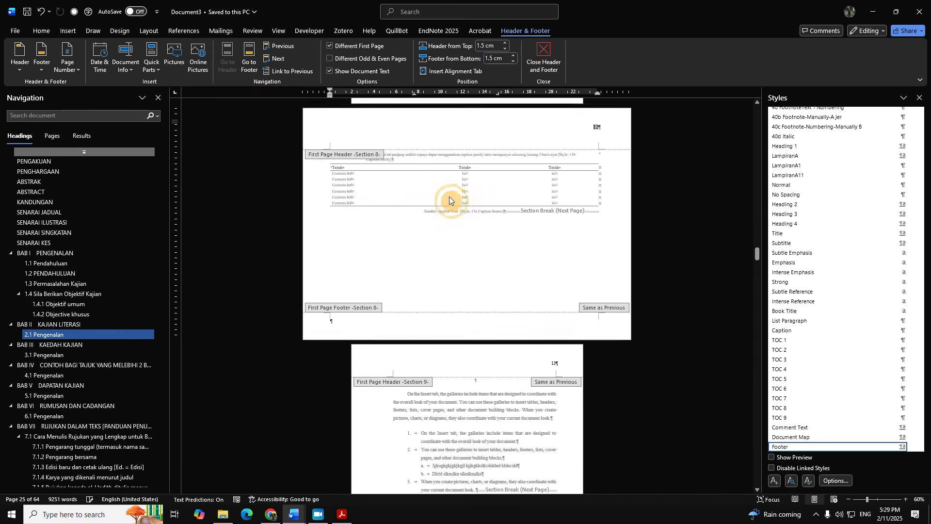
{"action": "left_click", "coordinate": [403, 320]}
{"action": "left_click", "coordinate": [286, 71]}
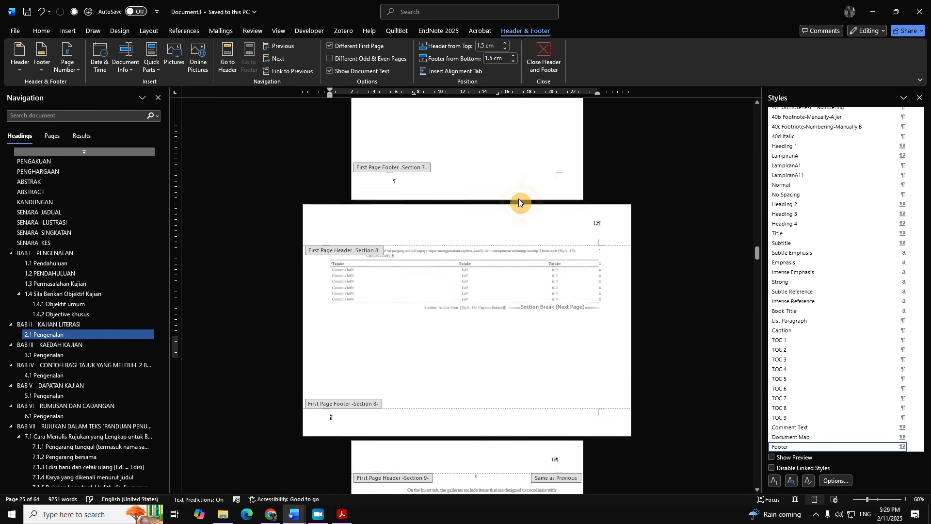
Step: Turn off Different First Page for Section 9 and unlink its header and footer from the previous section
{"action": "scroll", "coordinate": [510, 223], "scroll_direction": "down", "scroll_amount": 5}
{"action": "left_click", "coordinate": [482, 267]}
{"action": "scroll", "coordinate": [553, 245], "scroll_direction": "down", "scroll_amount": 2}
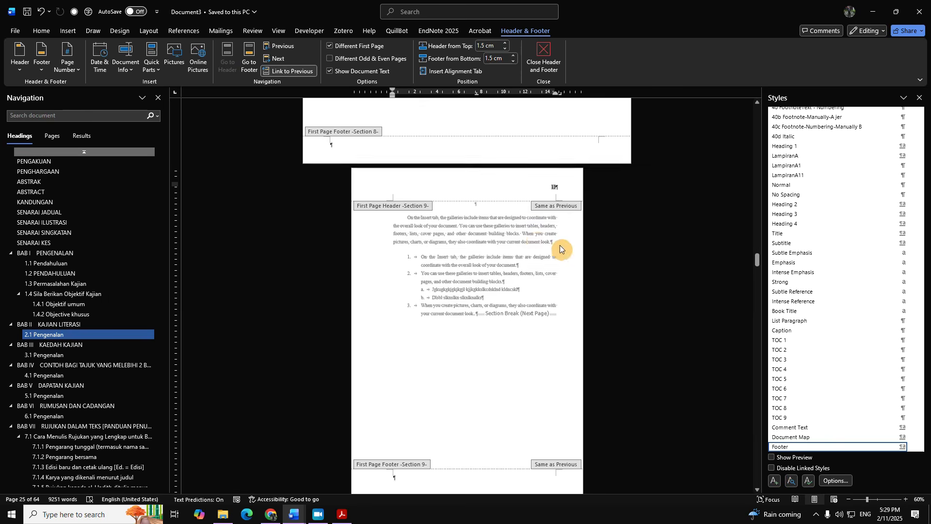
{"action": "left_click", "coordinate": [363, 47]}
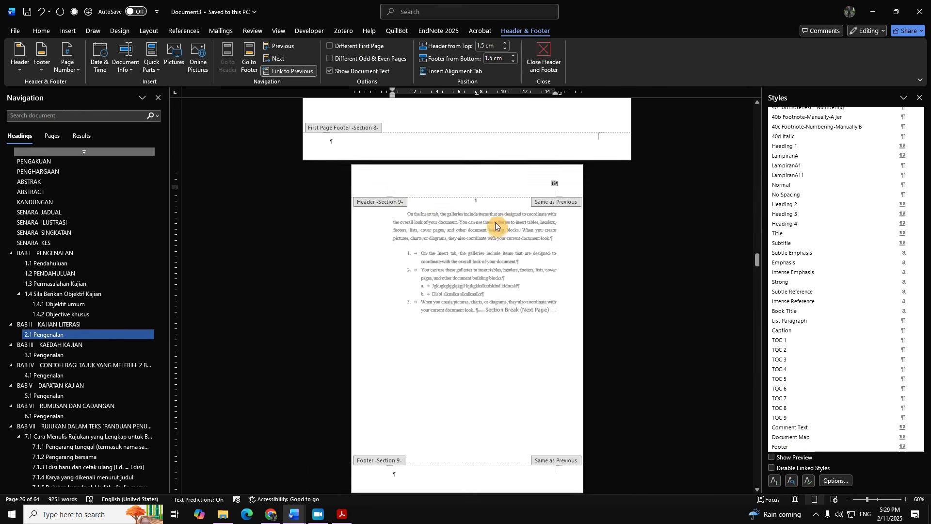
{"action": "left_click", "coordinate": [292, 71]}
{"action": "left_click", "coordinate": [404, 428]}
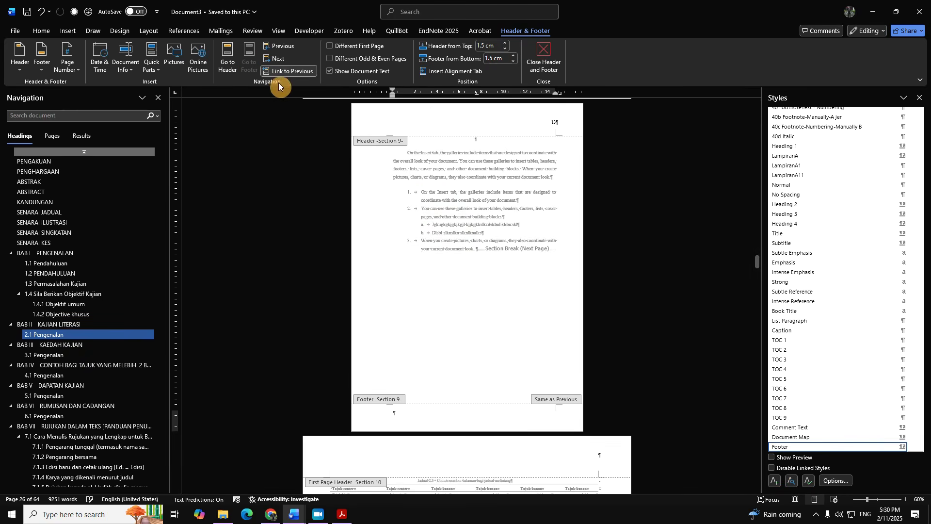
Step: Delete the page number from the Section 8 first page header on the landscape page
{"action": "scroll", "coordinate": [550, 214], "scroll_direction": "up", "scroll_amount": 6}
{"action": "double_click", "coordinate": [580, 190]}
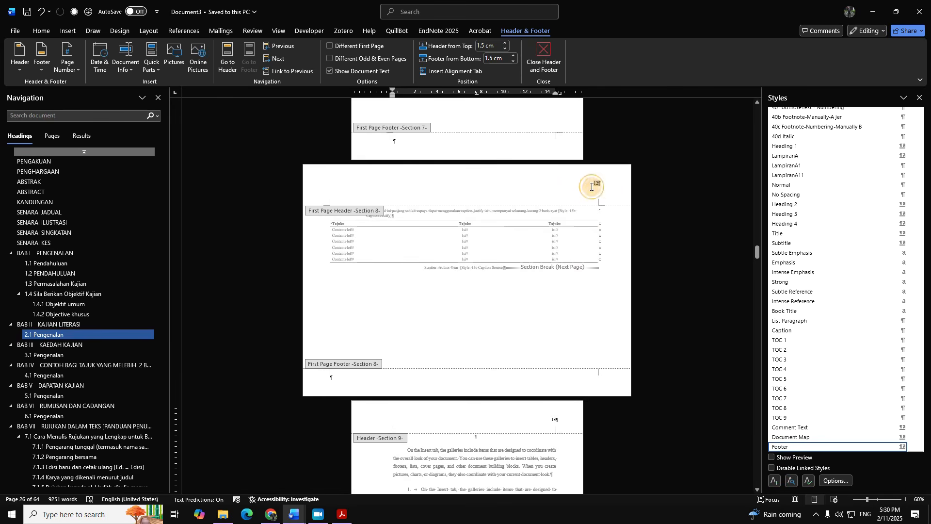
{"action": "key", "text": "Delete"}
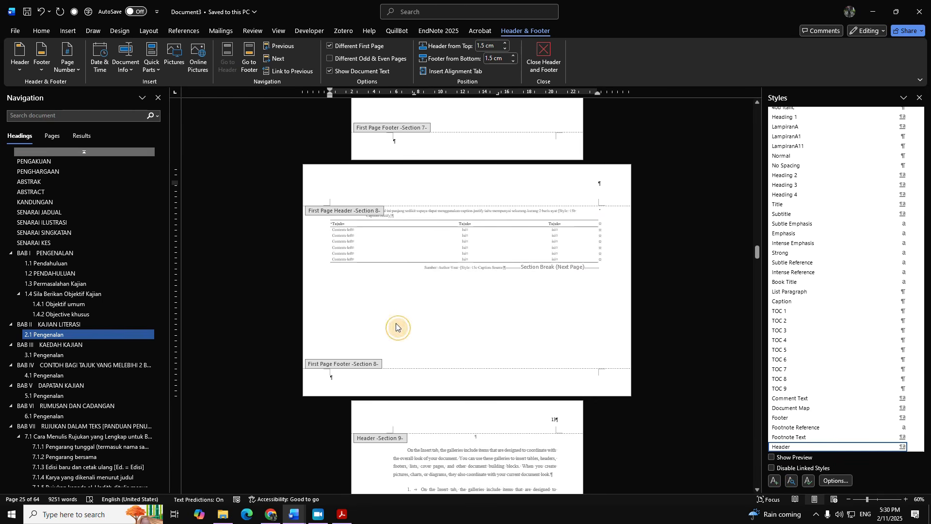
{"action": "left_click", "coordinate": [420, 320]}
{"action": "double_click", "coordinate": [421, 320]}
Step: Turn off Different First Page for Section 8 and unlink its regular header and footer from the previous section
{"action": "double_click", "coordinate": [462, 188]}
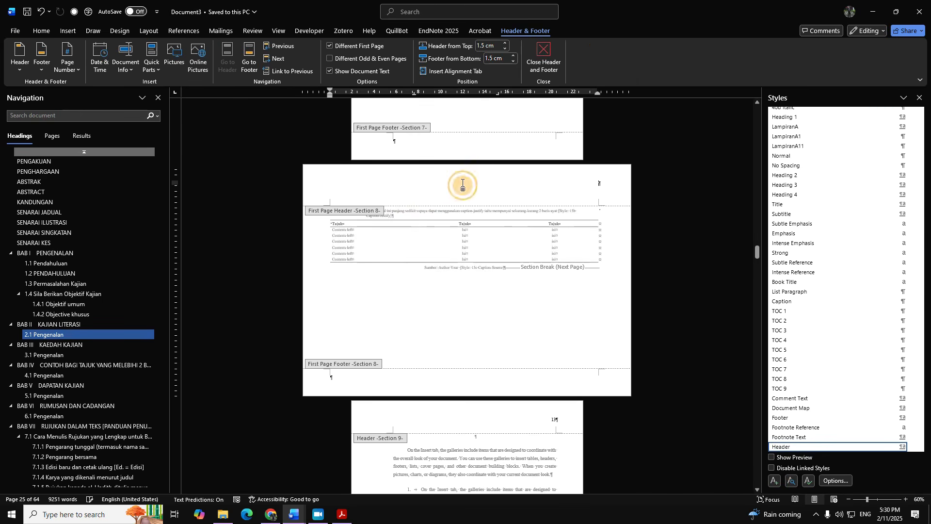
{"action": "left_click", "coordinate": [330, 45]}
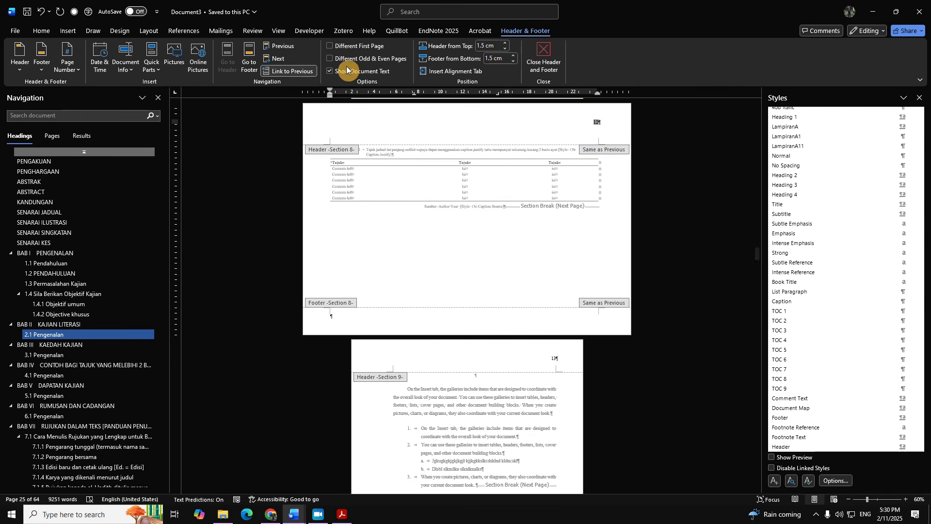
{"action": "left_click", "coordinate": [289, 71]}
{"action": "left_click", "coordinate": [383, 311]}
{"action": "left_click", "coordinate": [289, 71]}
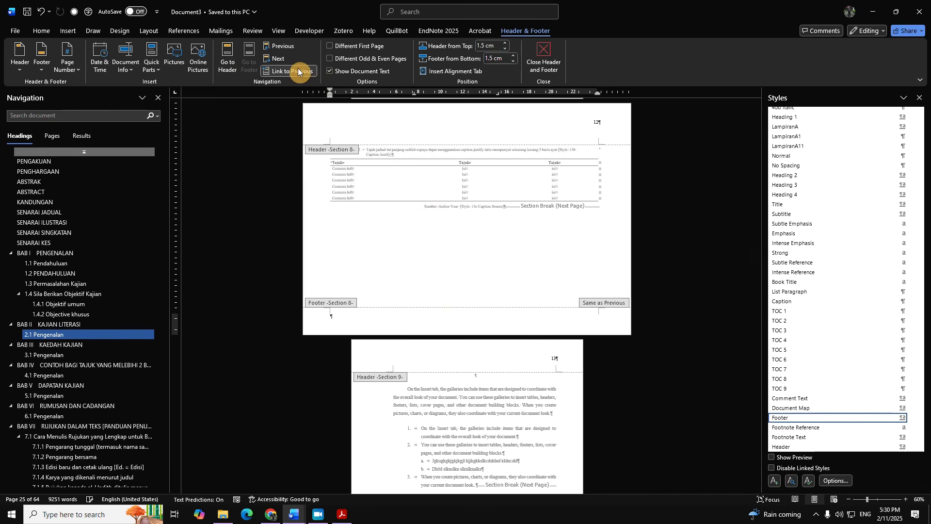
Step: Delete the page number from the regular Section 8 header on the landscape page
{"action": "scroll", "coordinate": [477, 211], "scroll_direction": "up", "scroll_amount": 5}
{"action": "scroll", "coordinate": [534, 315], "scroll_direction": "down", "scroll_amount": 4}
{"action": "scroll", "coordinate": [495, 314], "scroll_direction": "up", "scroll_amount": 8}
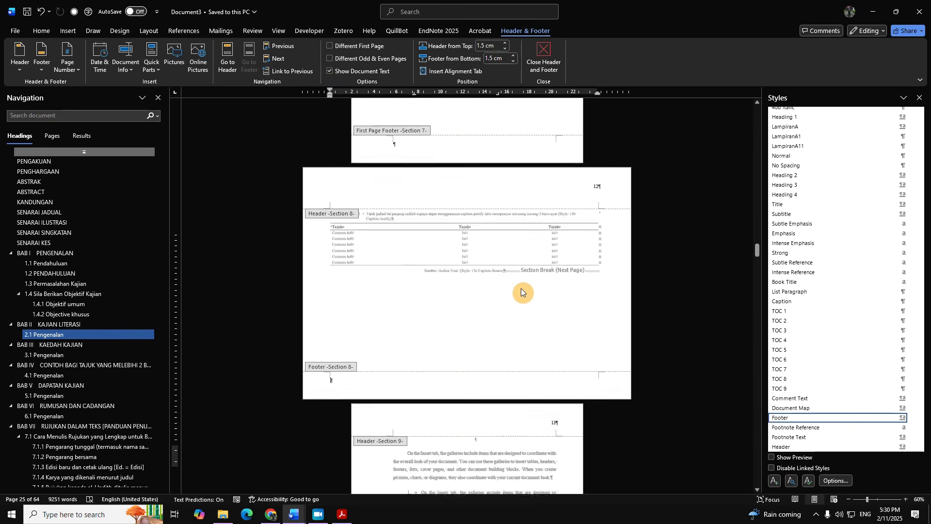
{"action": "scroll", "coordinate": [533, 301], "scroll_direction": "down", "scroll_amount": 5}
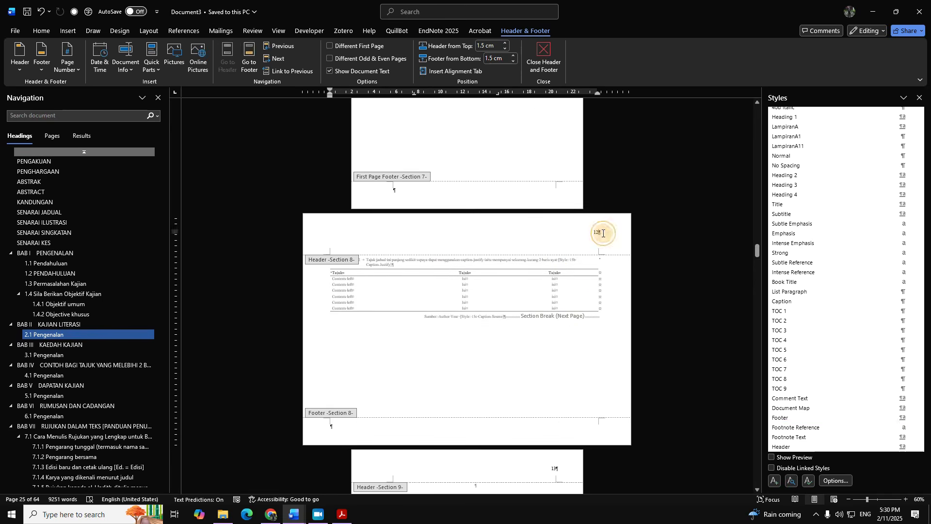
{"action": "left_click", "coordinate": [604, 238]}
{"action": "left_click_drag", "start_coordinate": [604, 239], "coordinate": [581, 239]}
{"action": "key", "text": "Delete"}
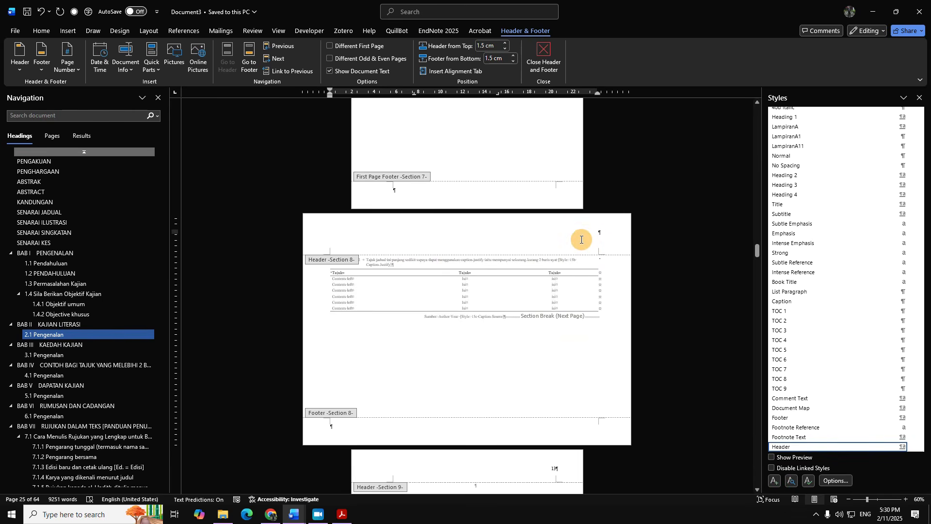
Step: Insert a Vertical, Right page number in the margin of the Section 8 landscape page
{"action": "scroll", "coordinate": [394, 324], "scroll_direction": "down", "scroll_amount": 4}
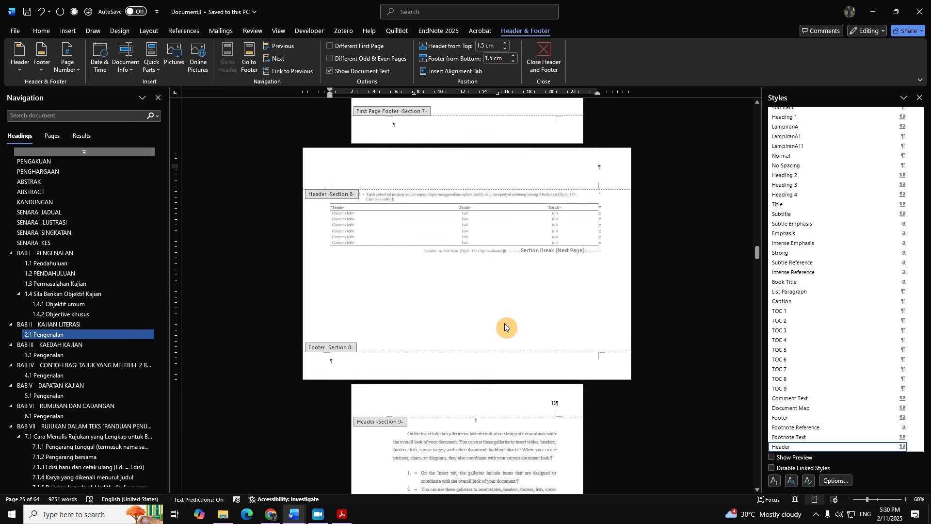
{"action": "scroll", "coordinate": [491, 322], "scroll_direction": "up", "scroll_amount": 3}
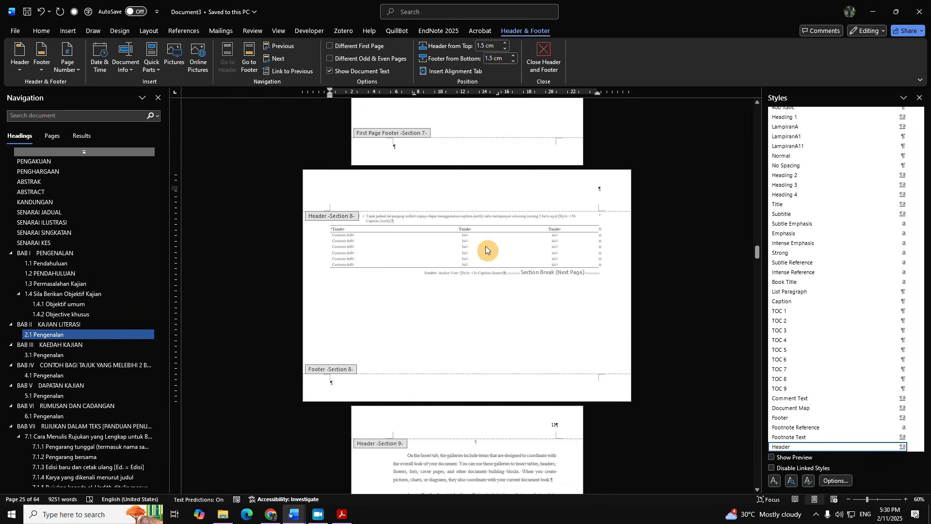
{"action": "left_click", "coordinate": [69, 72]}
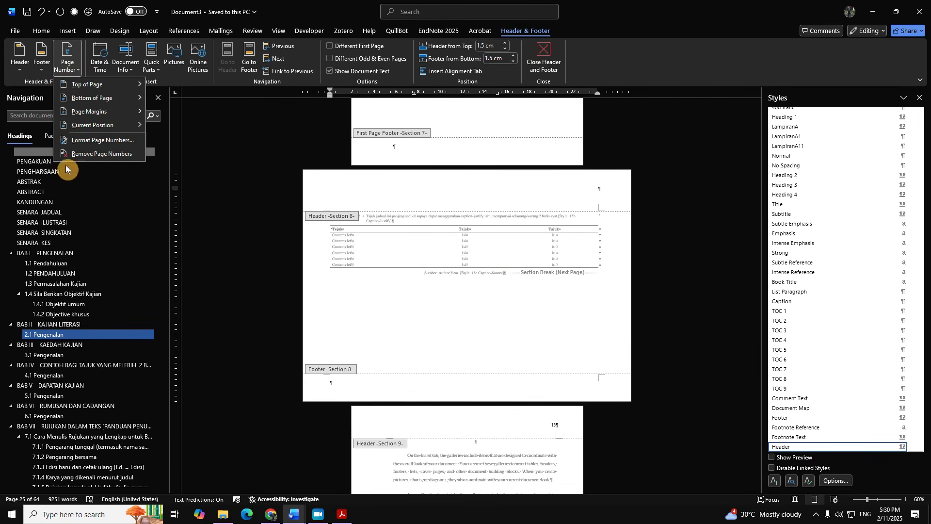
{"action": "mouse_move", "coordinate": [87, 112]}
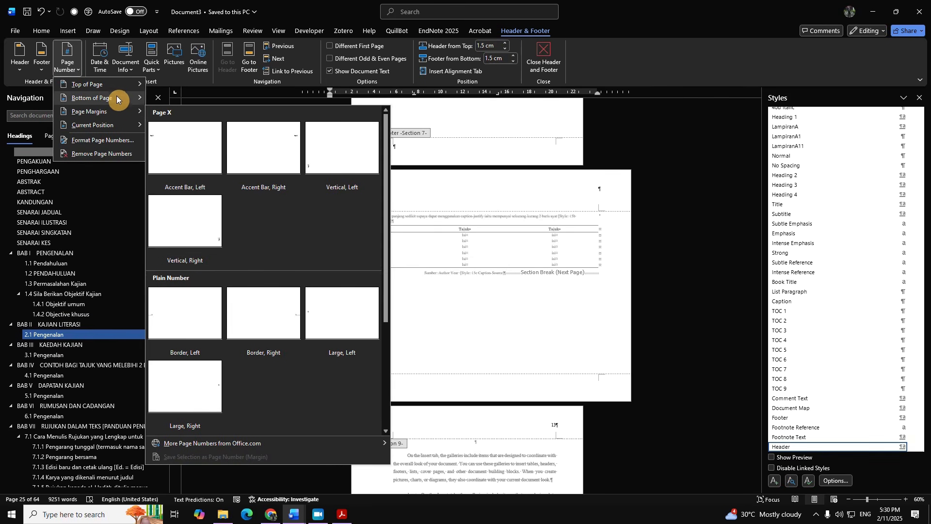
{"action": "mouse_move", "coordinate": [118, 104]}
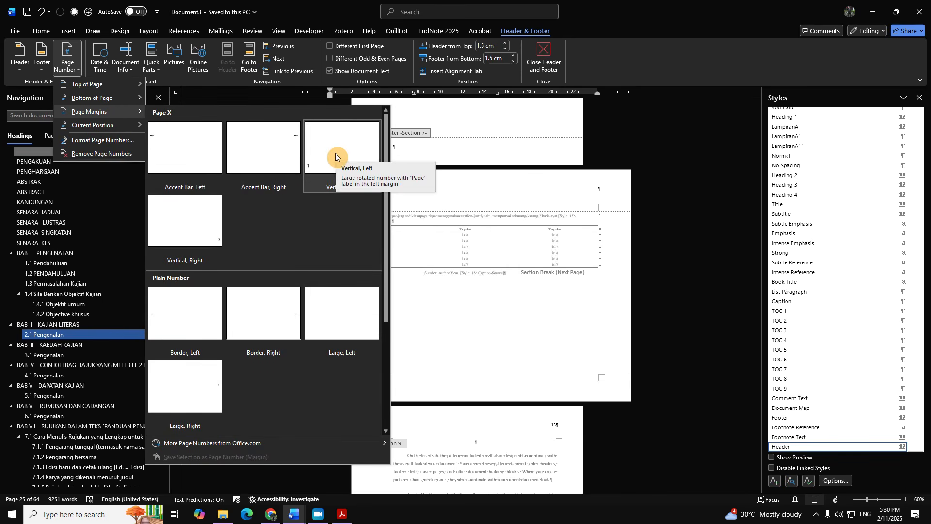
{"action": "left_click", "coordinate": [209, 227]}
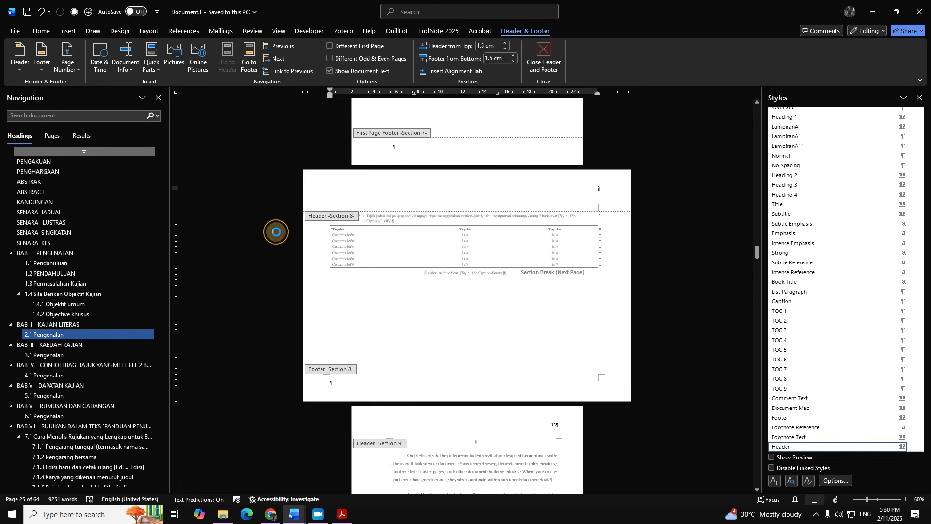
Step: Format the vertical page number text, including the word Page, in Times New Roman at 12 pt
{"action": "scroll", "coordinate": [616, 369], "scroll_direction": "up", "scroll_amount": 10}
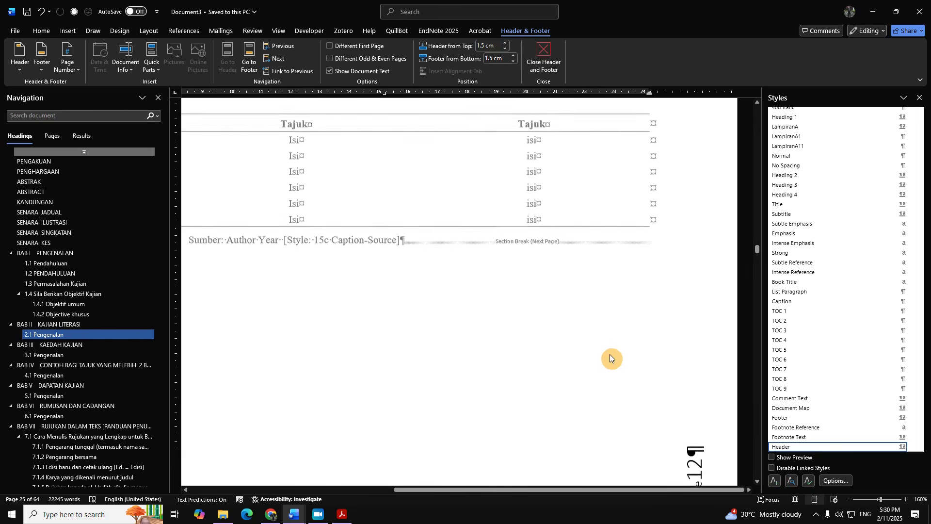
{"action": "left_click", "coordinate": [701, 346]}
{"action": "left_click_drag", "start_coordinate": [689, 310], "coordinate": [690, 383]}
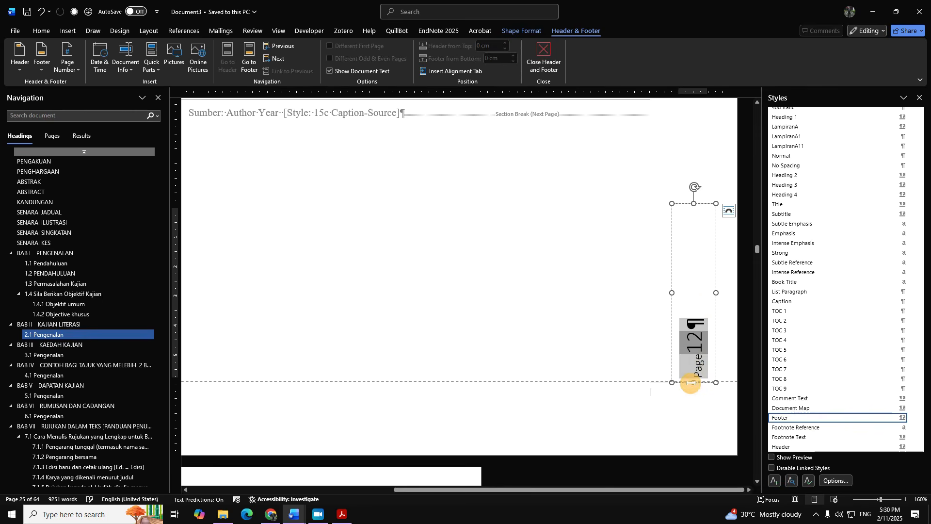
{"action": "scroll", "coordinate": [681, 332], "scroll_direction": "down", "scroll_amount": 2}
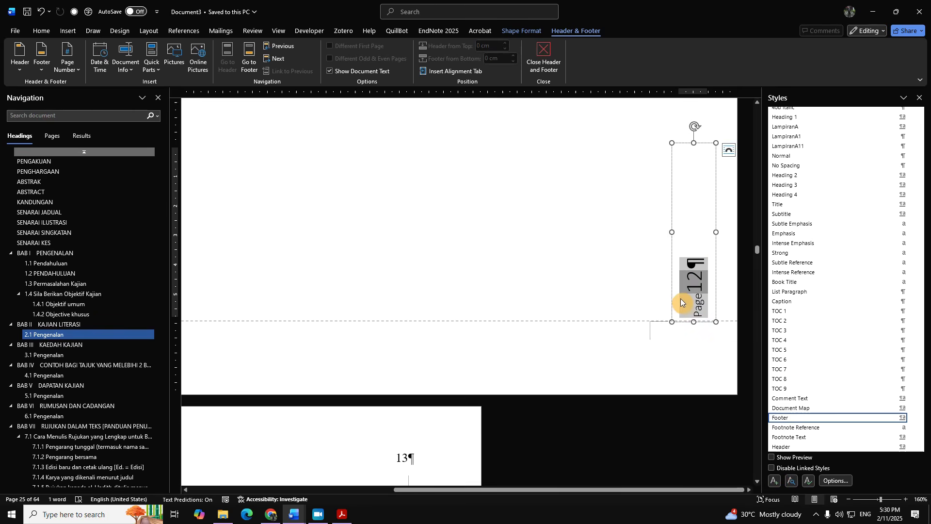
{"action": "left_click", "coordinate": [42, 31]}
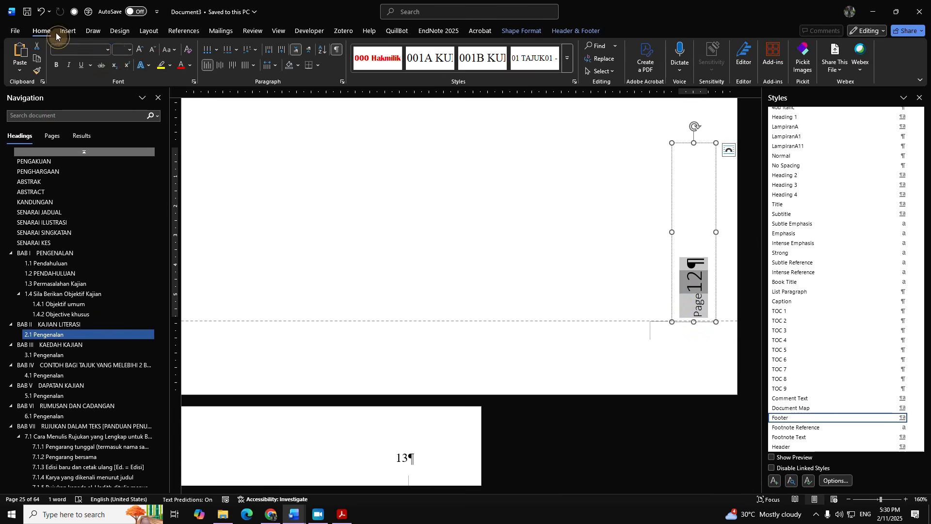
{"action": "left_click", "coordinate": [106, 51]}
{"action": "left_click", "coordinate": [110, 103]}
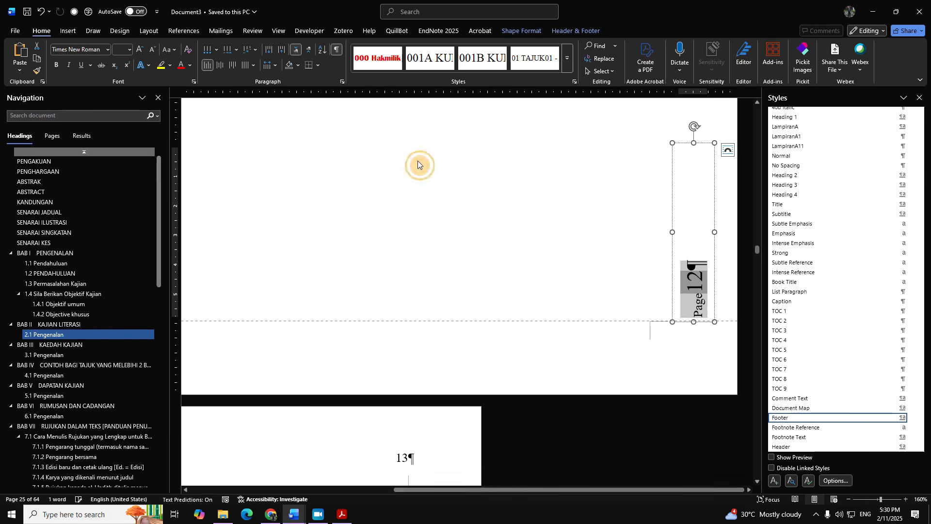
{"action": "left_click", "coordinate": [130, 50]}
{"action": "left_click", "coordinate": [120, 108]}
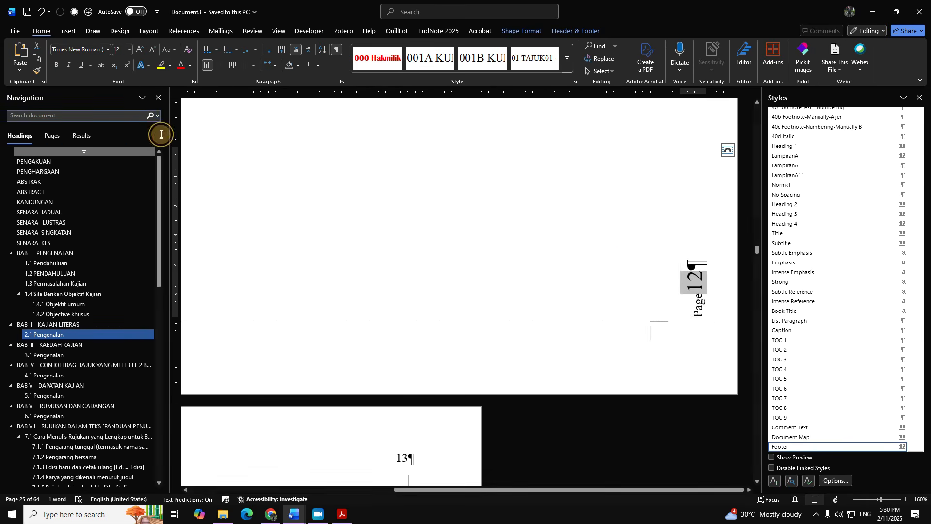
{"action": "left_click", "coordinate": [671, 294]}
{"action": "scroll", "coordinate": [703, 309], "scroll_direction": "down", "scroll_amount": 4}
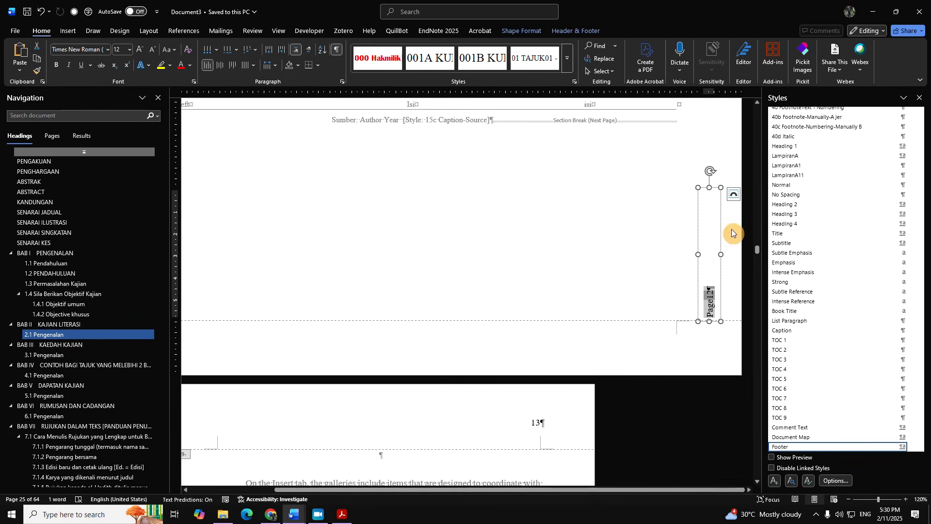
Step: Set the text direction of the page number text box to Rotate all text 90° in its shape formatting
{"action": "right_click", "coordinate": [723, 282]}
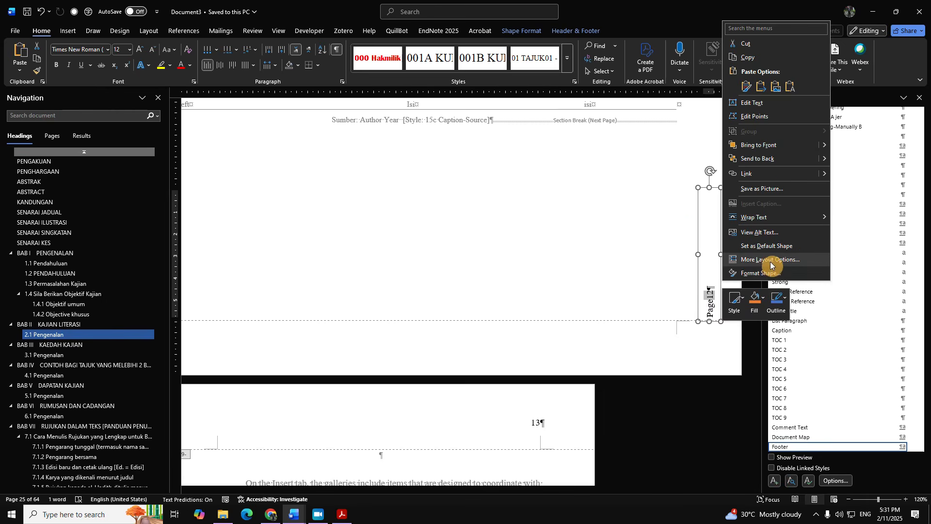
{"action": "left_click", "coordinate": [765, 273]}
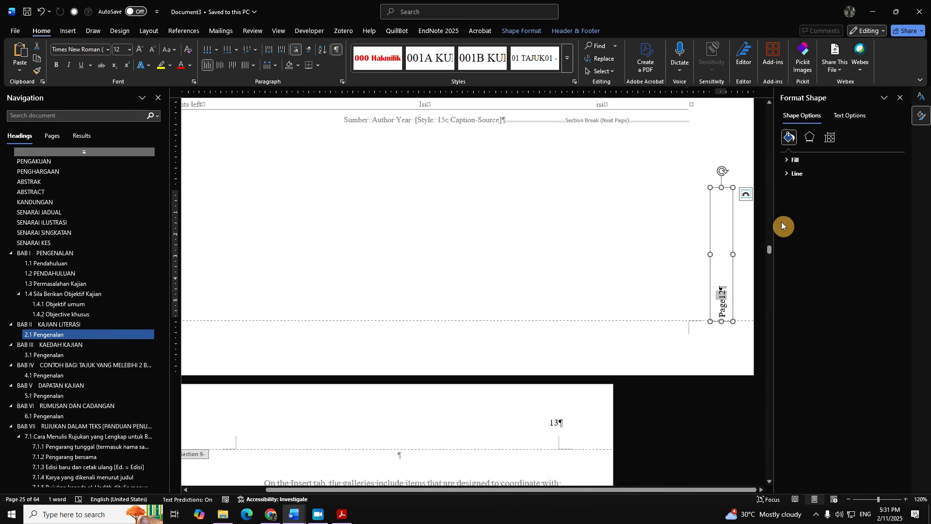
{"action": "left_click", "coordinate": [832, 139]}
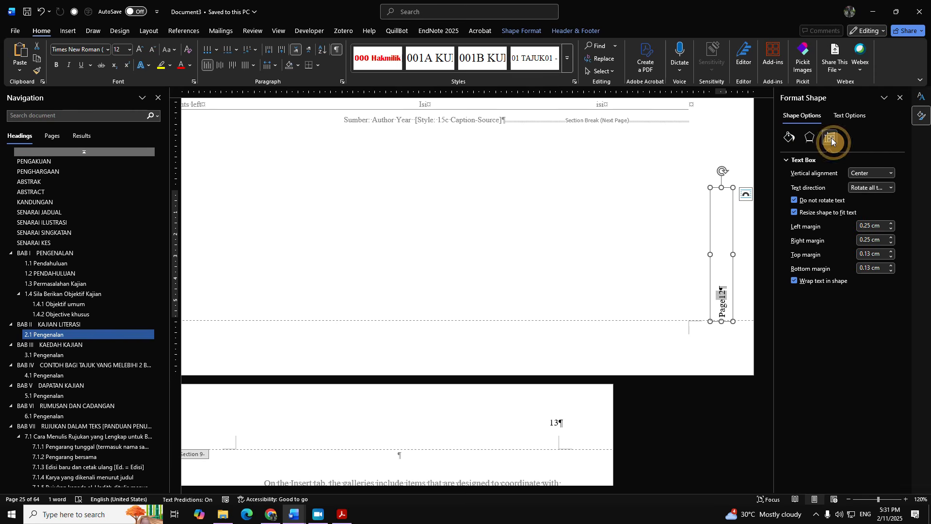
{"action": "left_click", "coordinate": [875, 188]}
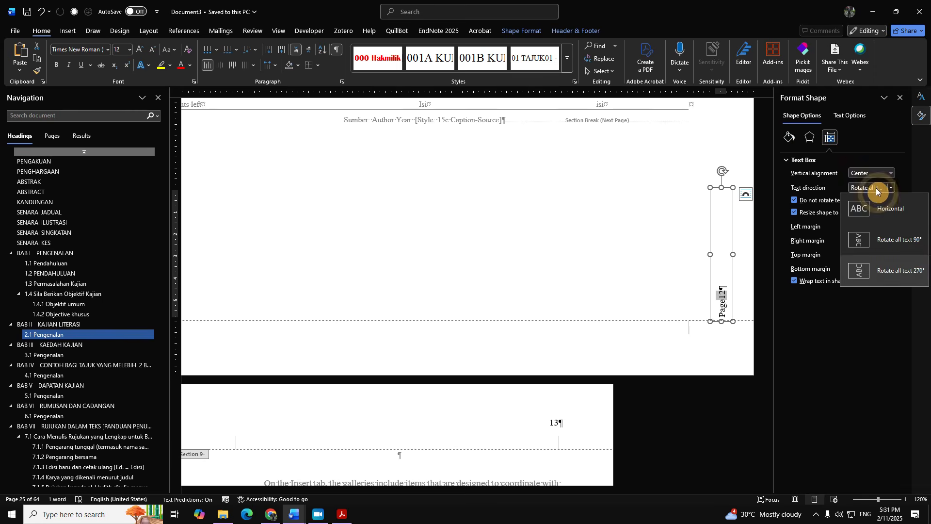
{"action": "left_click", "coordinate": [893, 242]}
Step: Set the page number text box's left, right, top and bottom internal margins to 0 cm
{"action": "left_click_drag", "start_coordinate": [871, 226], "coordinate": [852, 232]}
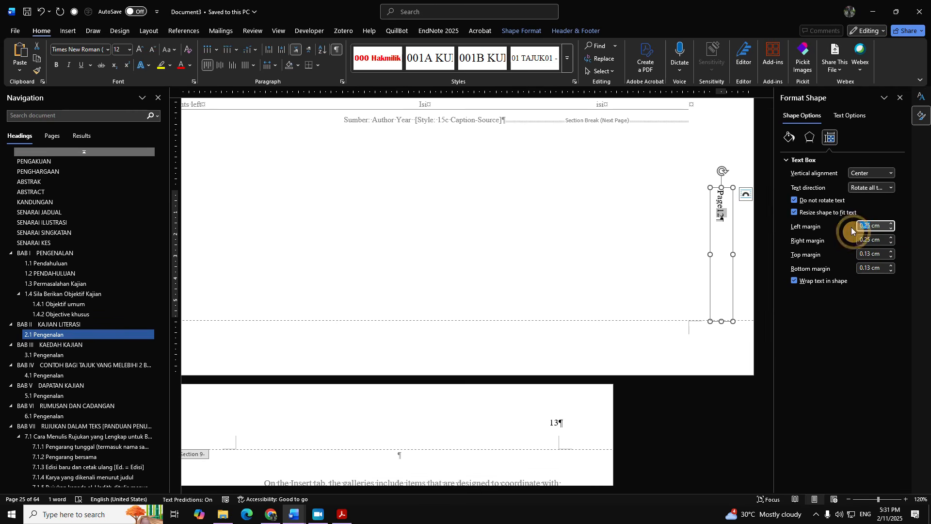
{"action": "type", "text": "0"}
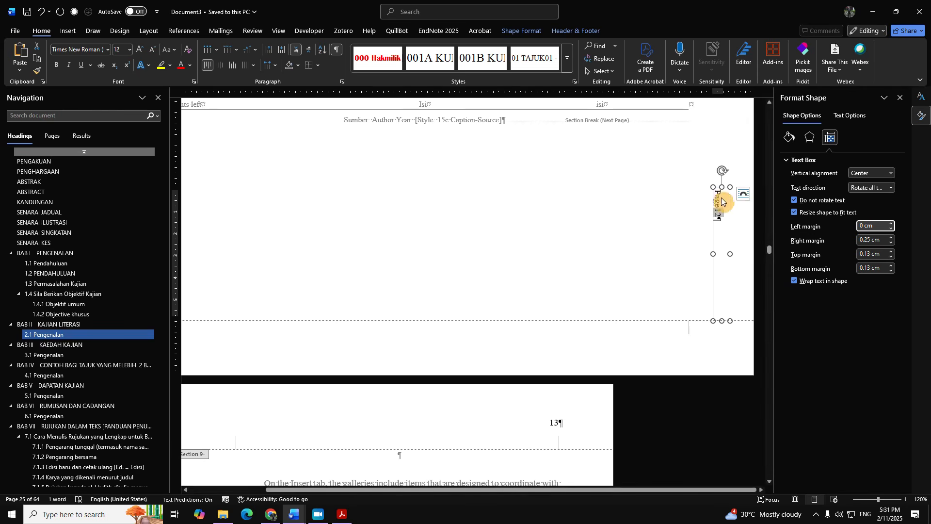
{"action": "type", "text": "0"}
{"action": "left_click_drag", "start_coordinate": [872, 239], "coordinate": [859, 268]}
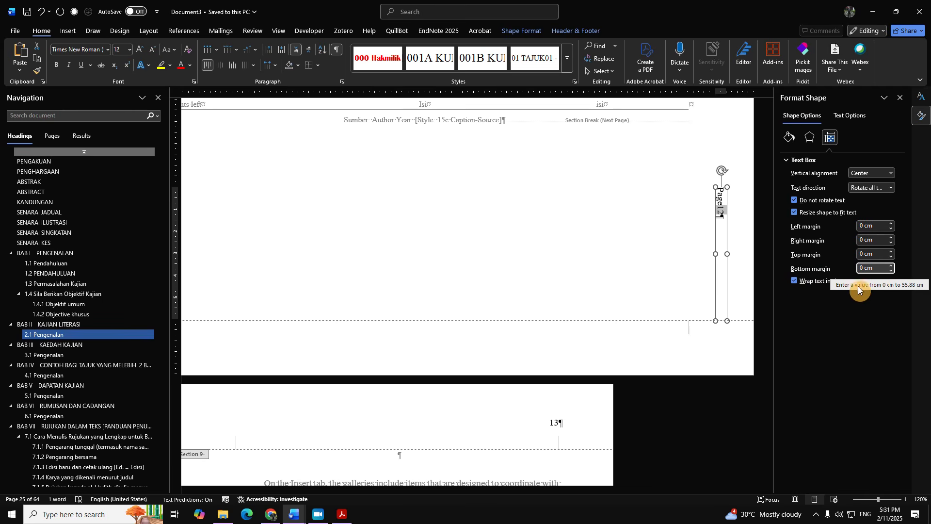
Step: Turn off wrapping text in the Section 8 page number text box and delete the word Page before the number
{"action": "left_click", "coordinate": [794, 281]}
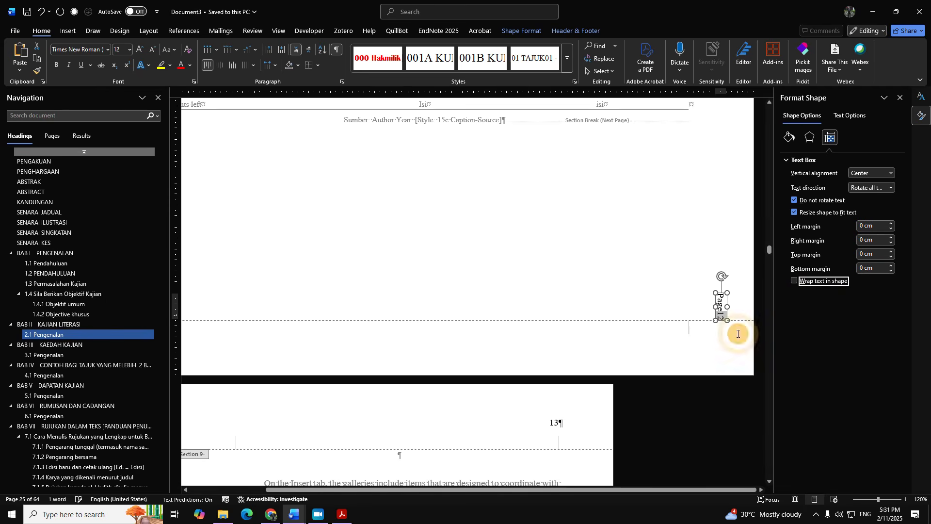
{"action": "left_click", "coordinate": [722, 308]}
{"action": "key", "text": "BackSpace"}
{"action": "key", "text": "BackSpace"}
{"action": "key", "text": "BackSpace"}
{"action": "key", "text": "BackSpace"}
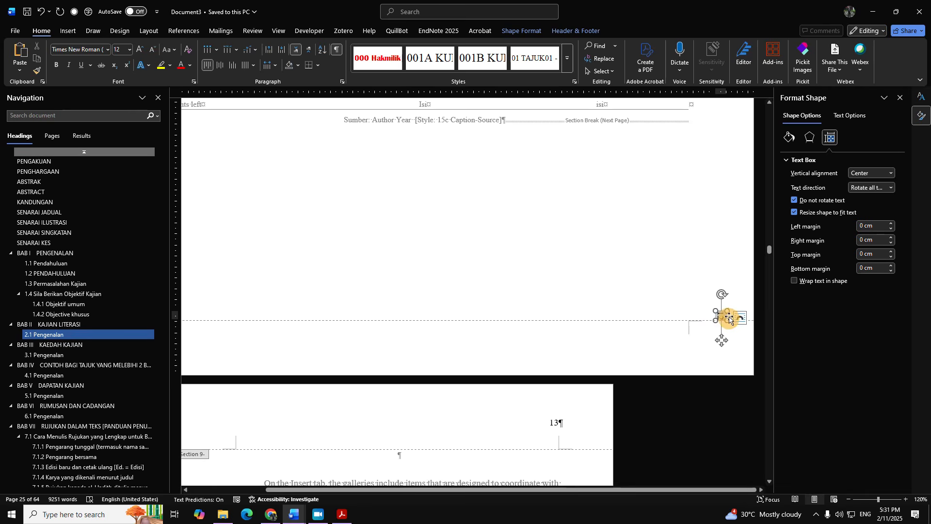
Step: Set the page number text box's horizontal absolute position to 1 cm to the right of the Right Margin
{"action": "right_click", "coordinate": [725, 318]}
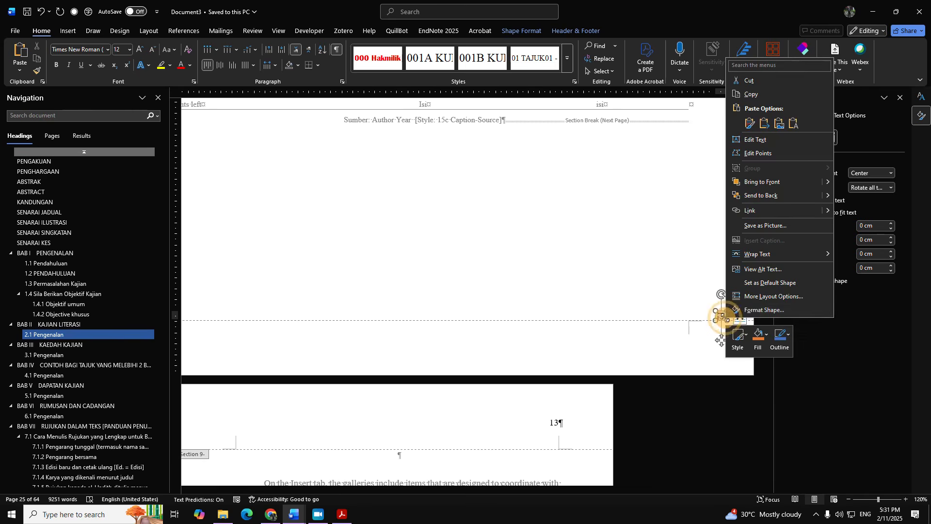
{"action": "left_click", "coordinate": [766, 297]}
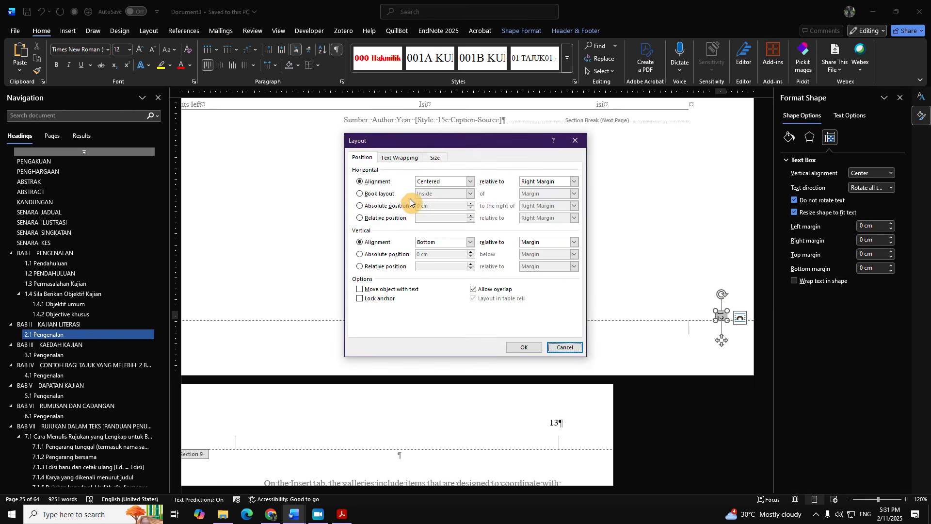
{"action": "left_click", "coordinate": [381, 206]}
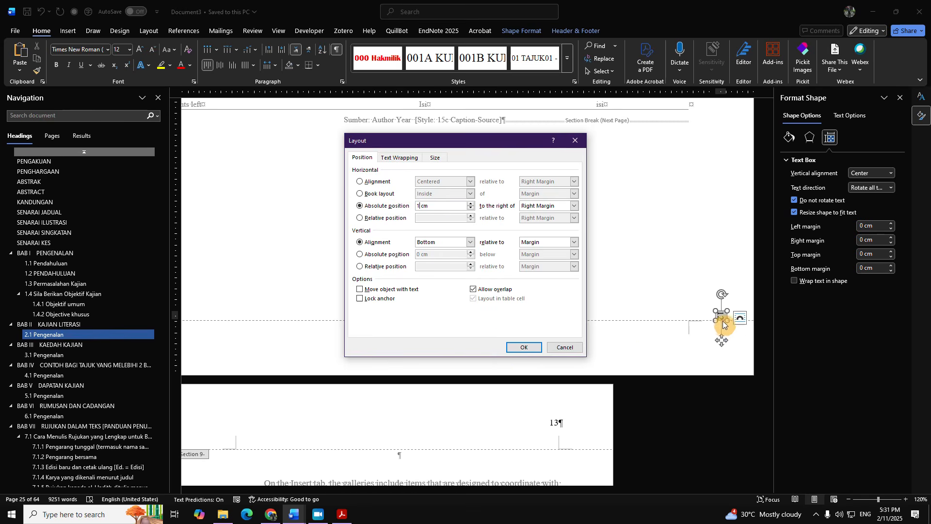
{"action": "left_click", "coordinate": [508, 345]}
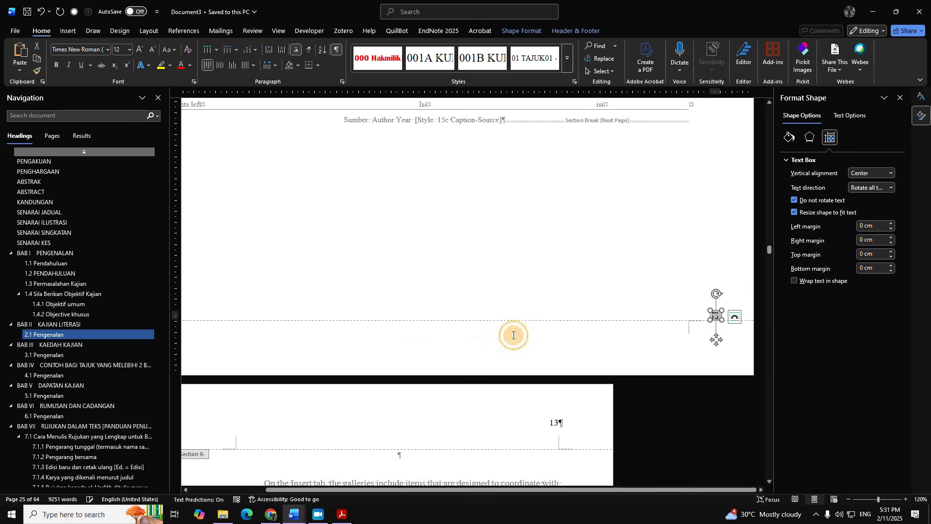
Step: Compare the internal margins of the Section 6 landscape page number text box with those of the Section 8 one
{"action": "scroll", "coordinate": [511, 332], "scroll_direction": "down", "scroll_amount": 5}
{"action": "scroll", "coordinate": [531, 266], "scroll_direction": "up", "scroll_amount": 10}
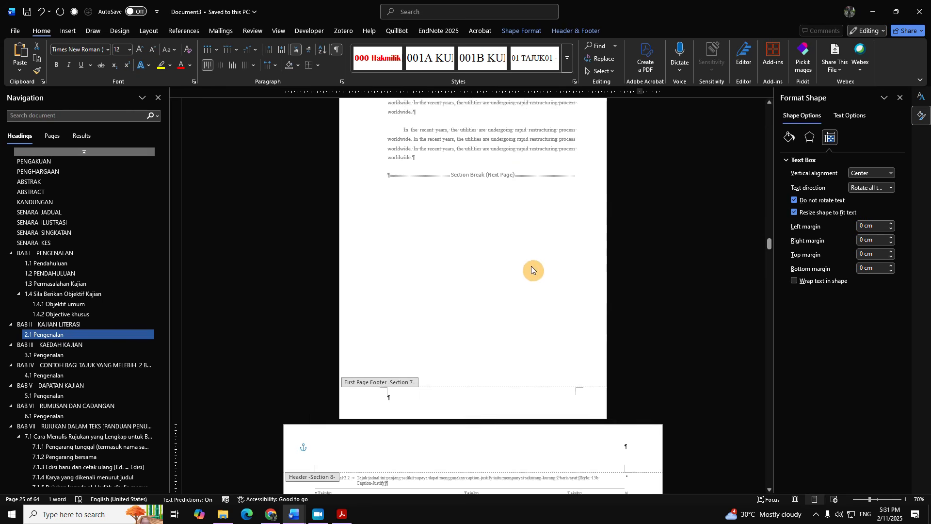
{"action": "left_click", "coordinate": [641, 294]}
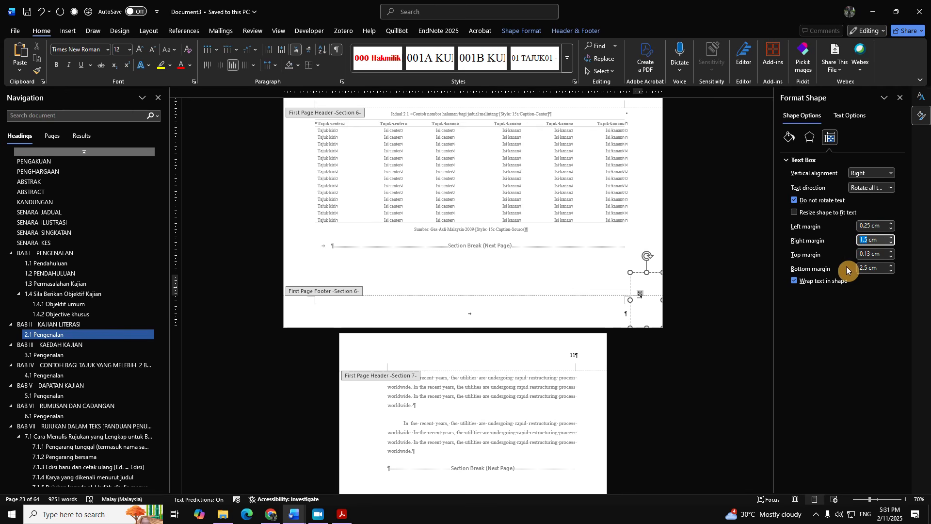
{"action": "left_click", "coordinate": [867, 267]}
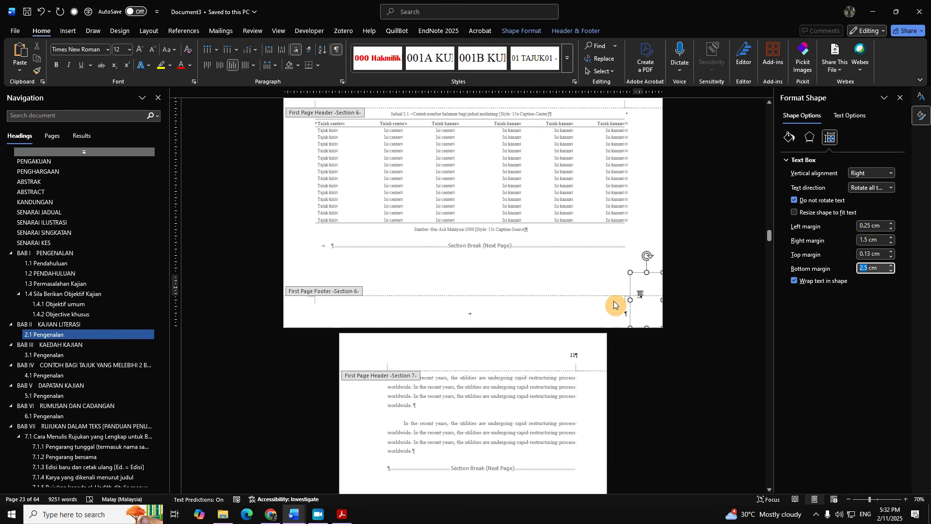
{"action": "scroll", "coordinate": [615, 304], "scroll_direction": "down", "scroll_amount": 10}
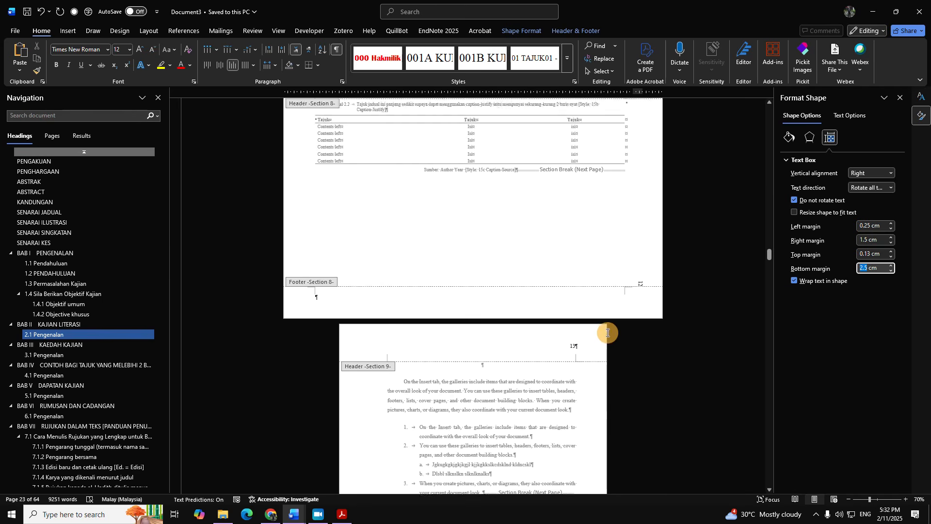
{"action": "left_click", "coordinate": [640, 364]}
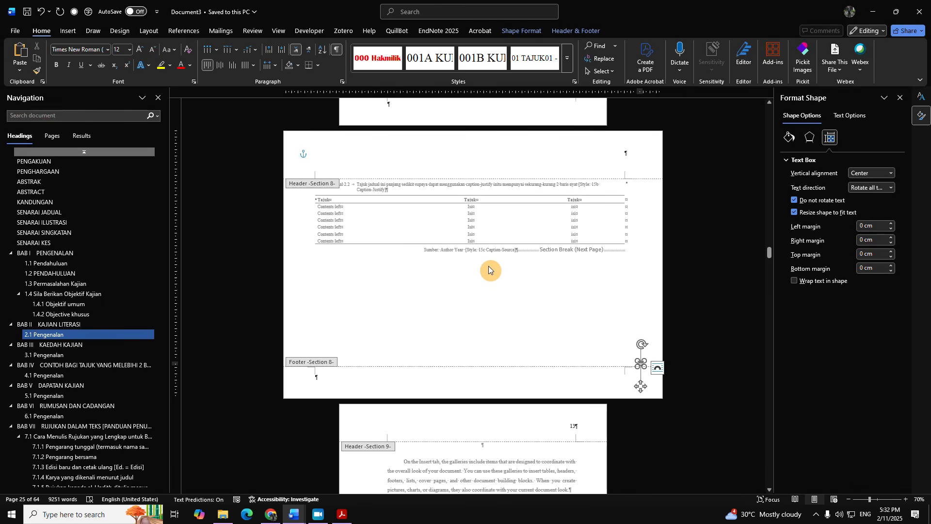
Step: Return to editing the document body and close the text effects formatting and Styles panes
{"action": "scroll", "coordinate": [489, 270], "scroll_direction": "down", "scroll_amount": 1}
{"action": "double_click", "coordinate": [473, 253]}
{"action": "scroll", "coordinate": [470, 251], "scroll_direction": "down", "scroll_amount": 10}
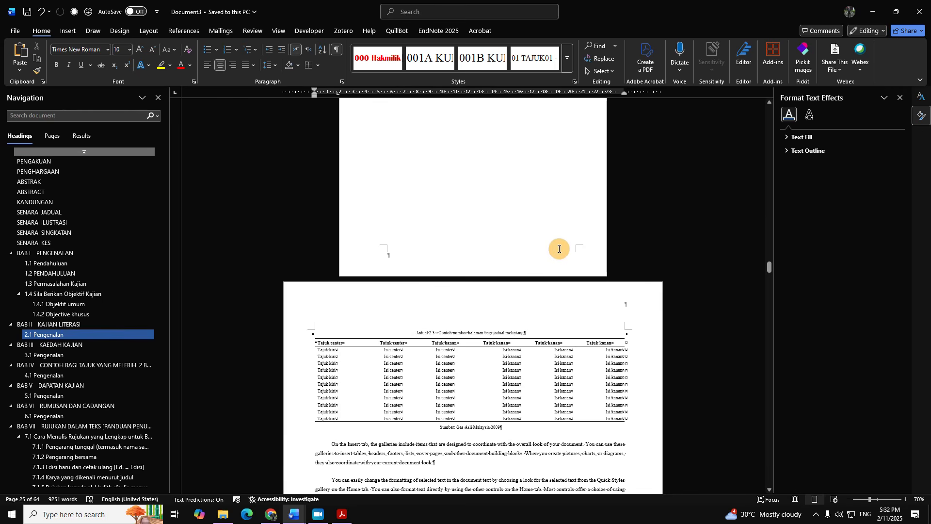
{"action": "scroll", "coordinate": [534, 252], "scroll_direction": "up", "scroll_amount": 10}
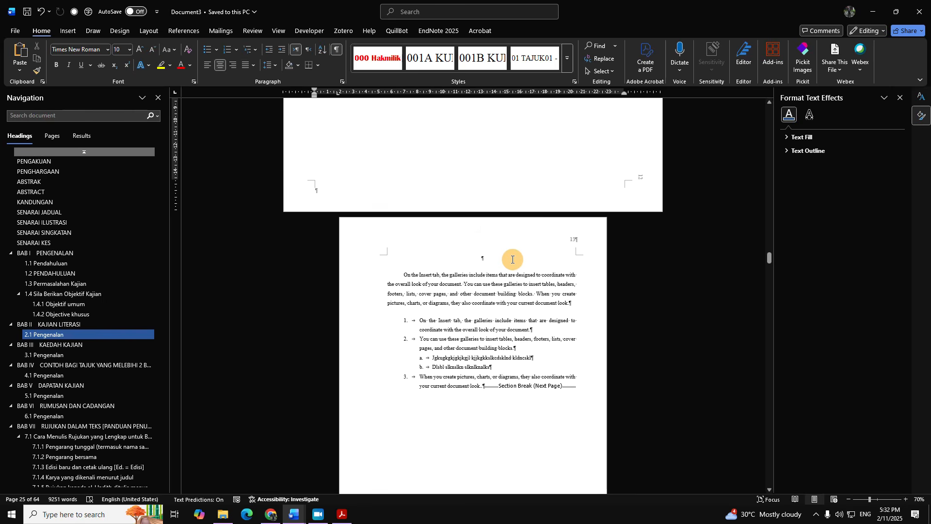
{"action": "scroll", "coordinate": [507, 272], "scroll_direction": "down", "scroll_amount": 3}
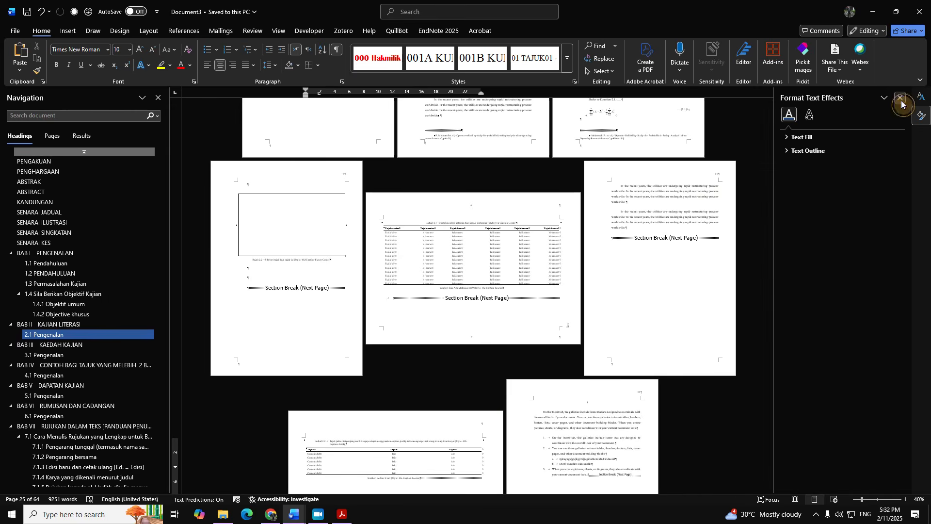
{"action": "left_click", "coordinate": [901, 99]}
{"action": "scroll", "coordinate": [463, 313], "scroll_direction": "up", "scroll_amount": 8}
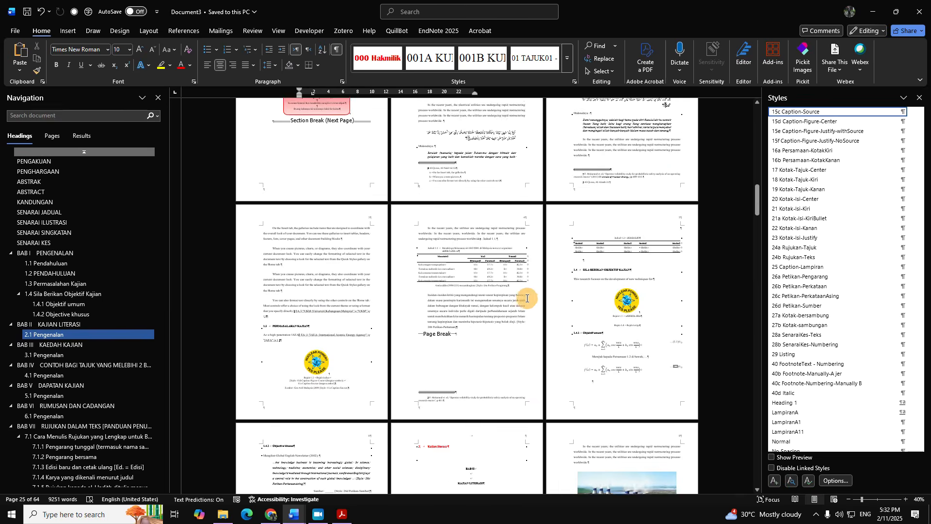
{"action": "scroll", "coordinate": [527, 297], "scroll_direction": "up", "scroll_amount": 15}
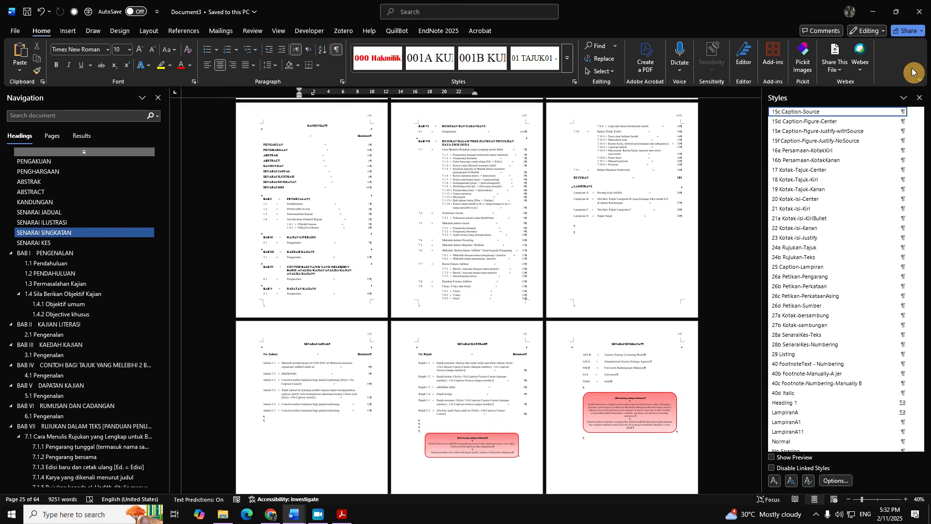
{"action": "left_click", "coordinate": [920, 99]}
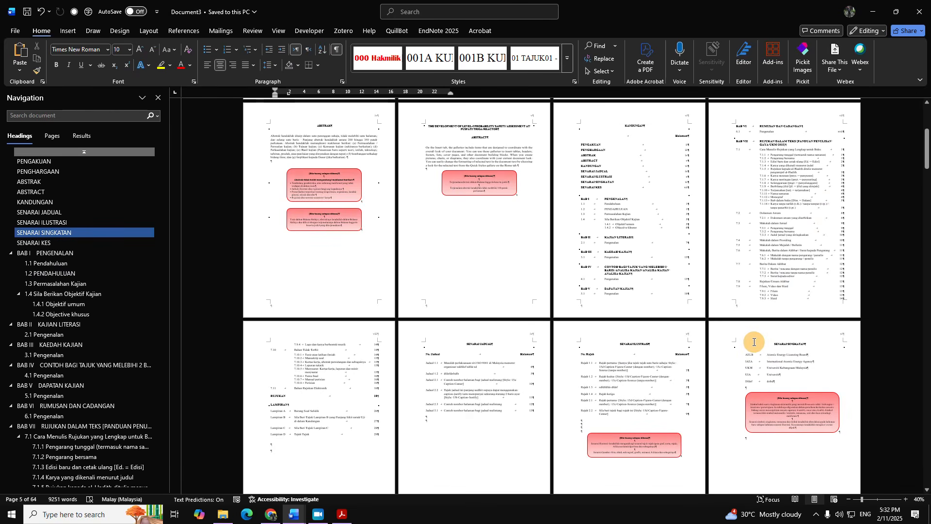
Step: Review the thesis pages from the front matter through the chapters, along with the full set of template styles
{"action": "scroll", "coordinate": [718, 340], "scroll_direction": "up", "scroll_amount": 3}
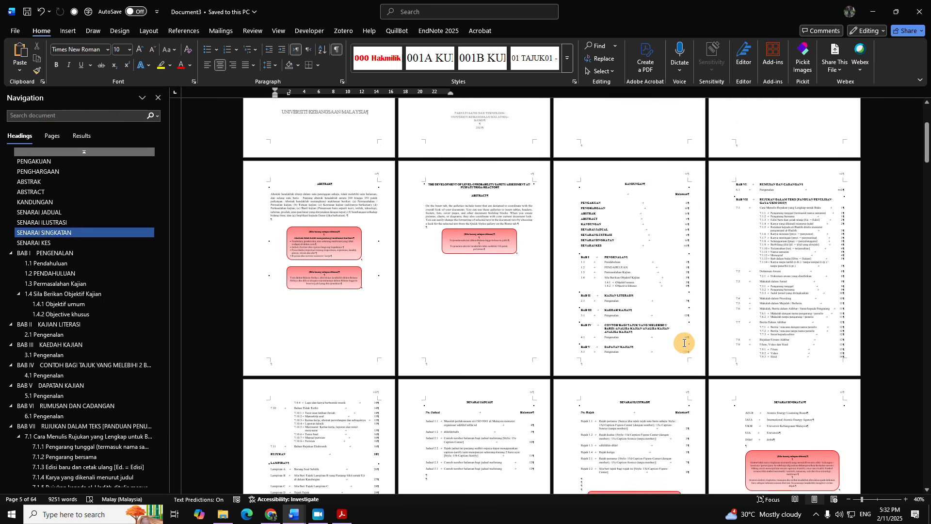
{"action": "scroll", "coordinate": [678, 347], "scroll_direction": "down", "scroll_amount": 7}
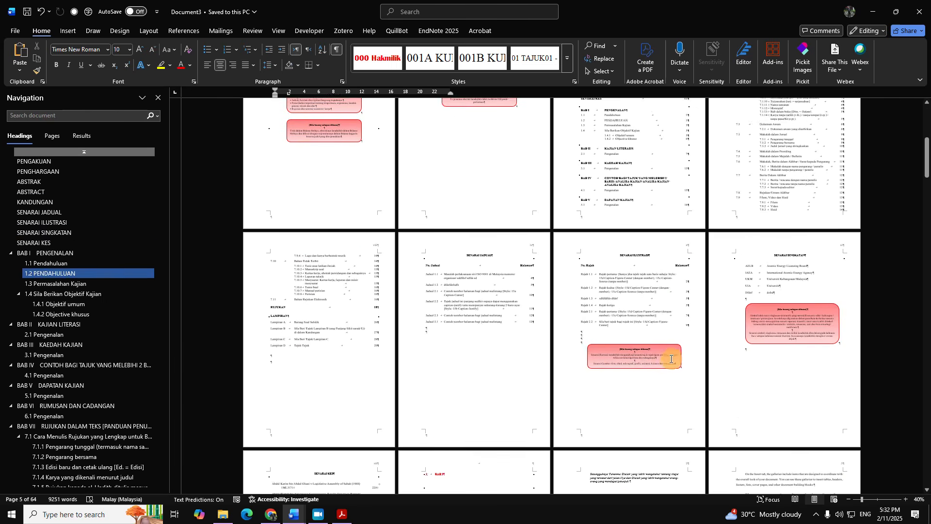
{"action": "scroll", "coordinate": [686, 361], "scroll_direction": "down", "scroll_amount": 2}
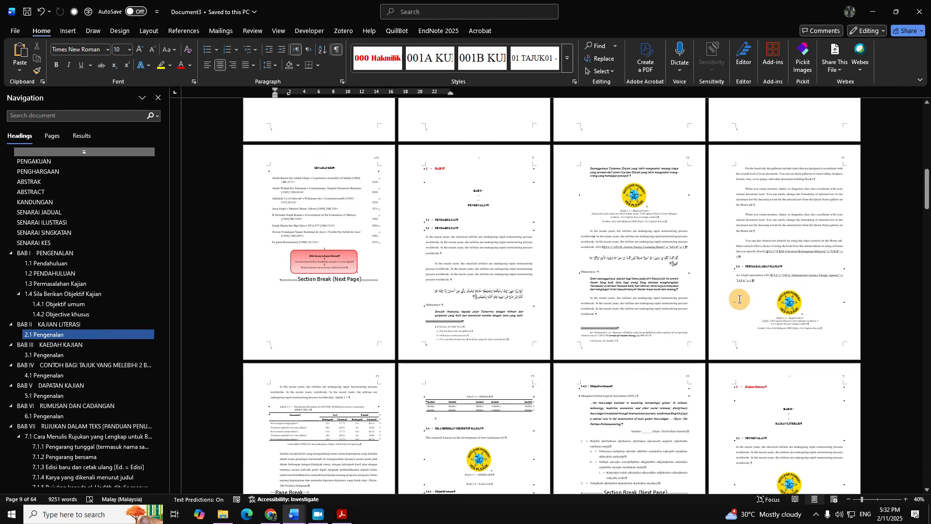
{"action": "scroll", "coordinate": [739, 299], "scroll_direction": "down", "scroll_amount": 1}
{"action": "left_click", "coordinate": [568, 59]}
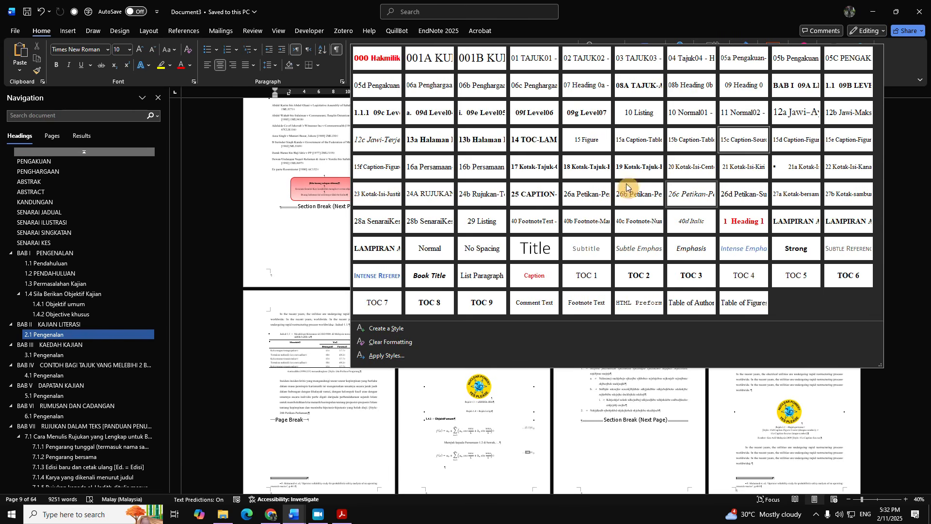
{"action": "left_click", "coordinate": [616, 408]}
{"action": "scroll", "coordinate": [607, 392], "scroll_direction": "down", "scroll_amount": 3}
{"action": "left_click", "coordinate": [431, 260]}
{"action": "scroll", "coordinate": [680, 263], "scroll_direction": "down", "scroll_amount": 15}
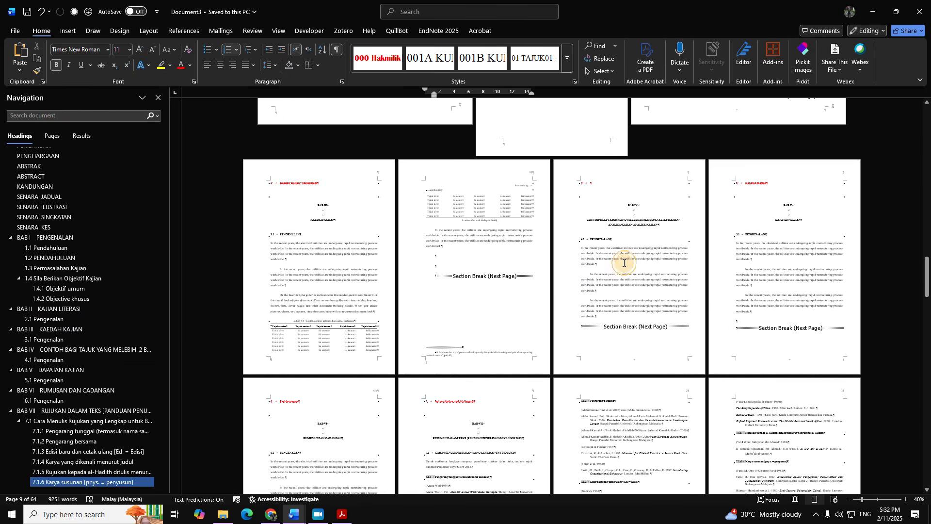
Step: Add five sample lines after the first paragraph of section 4.1 Pengenalan: Fgfdgfd, Dfg, Fdg, Fdg and Fdfgfd fd
{"action": "left_click", "coordinate": [625, 262]}
{"action": "scroll", "coordinate": [624, 262], "scroll_direction": "up", "scroll_amount": 11}
{"action": "left_click", "coordinate": [436, 271]}
{"action": "key", "text": "Return"}
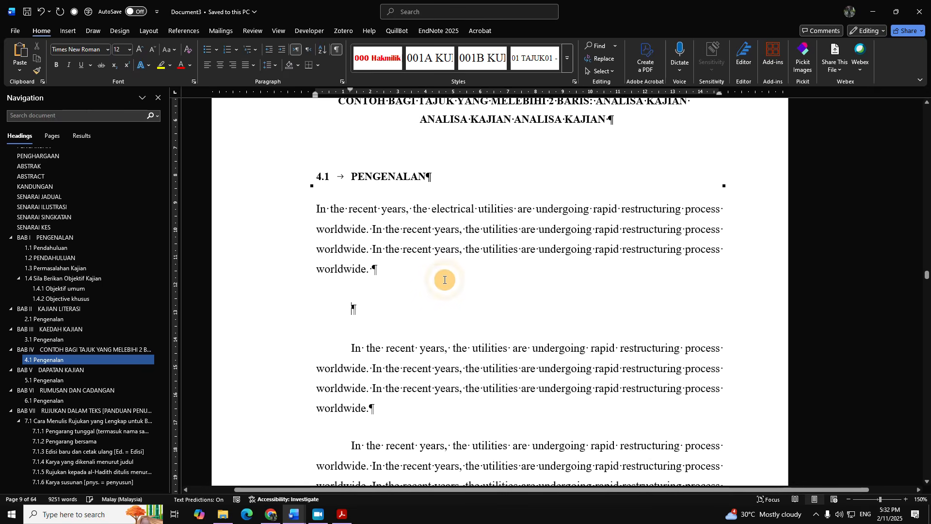
{"action": "type", "text": "fgfdgfd"}
{"action": "key", "text": "Return"}
{"action": "type", "text": "dfg"}
{"action": "key", "text": "Return"}
{"action": "type", "text": "fdg"}
{"action": "key", "text": "Return"}
{"action": "type", "text": "fdg fd"}
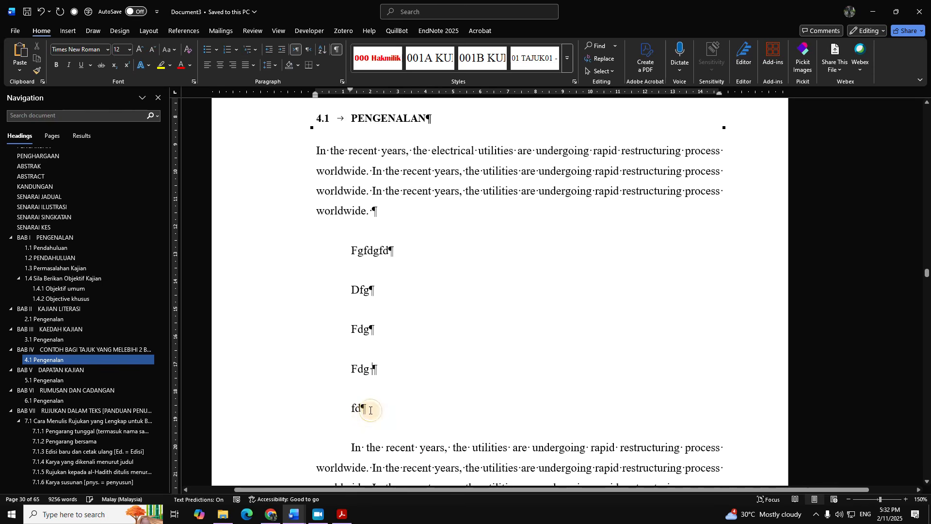
{"action": "type", "text": "fgfd fd"}
Step: Apply the 10 Listing style and lowercase Roman numeral numbering (i., ii., iii.) to the five sample lines
{"action": "left_click_drag", "start_coordinate": [380, 410], "coordinate": [348, 245]}
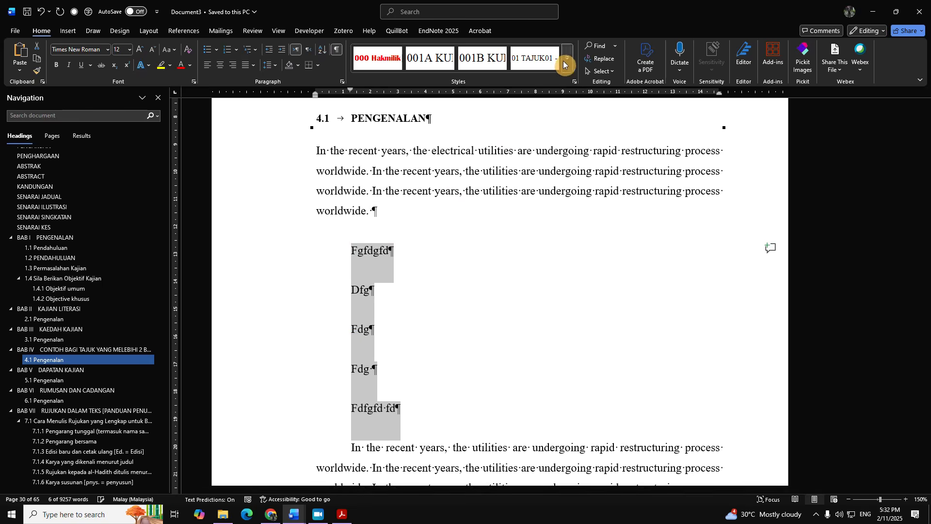
{"action": "left_click", "coordinate": [564, 63]}
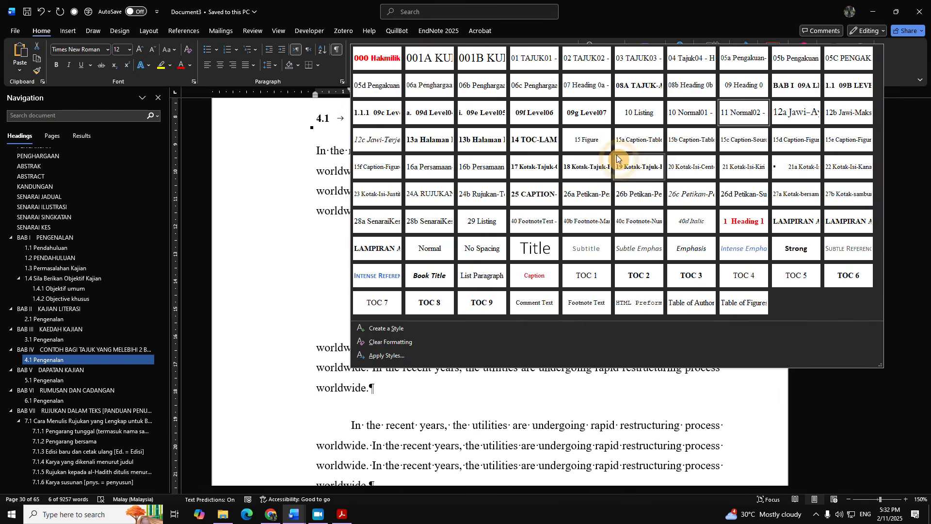
{"action": "left_click", "coordinate": [638, 118]}
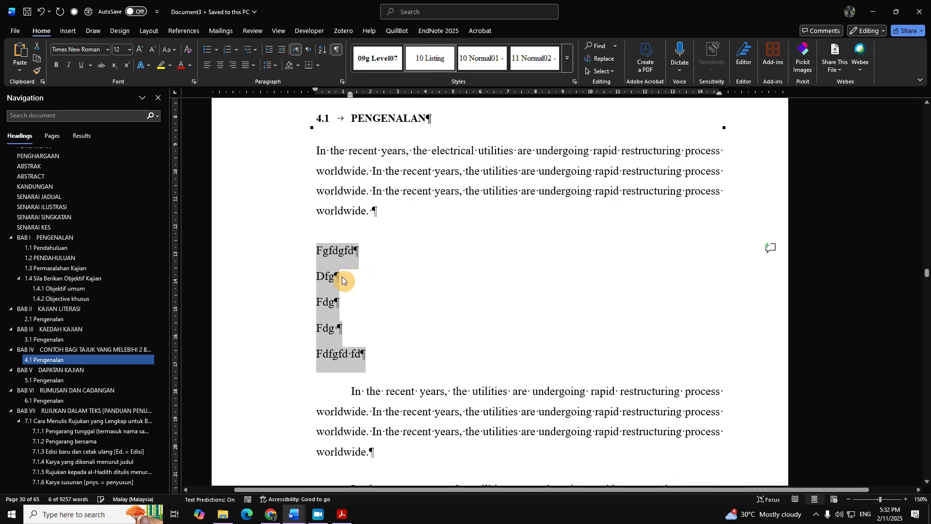
{"action": "left_click", "coordinate": [234, 54]}
{"action": "left_click", "coordinate": [301, 94]}
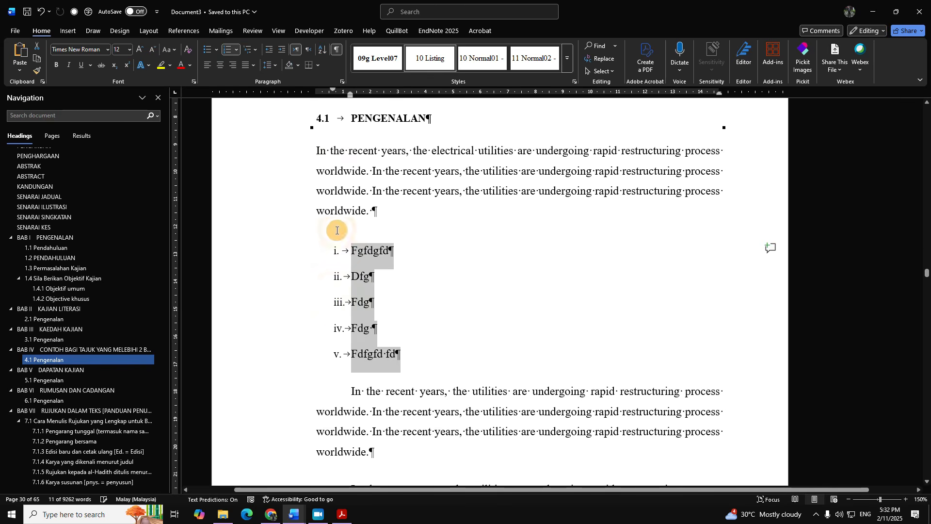
Step: Set the numbered list's indentation before text to 0 cm with a hanging indent of 1.27 cm
{"action": "left_click", "coordinate": [342, 82]}
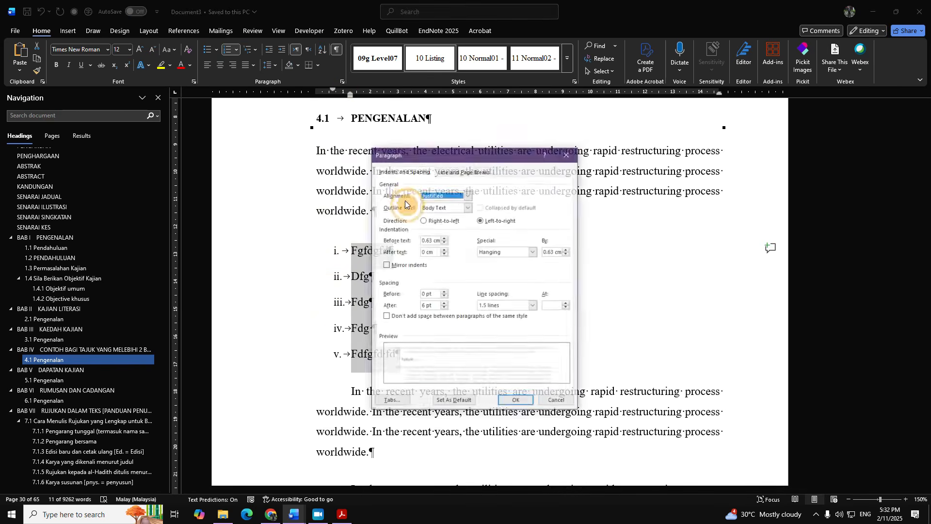
{"action": "left_click_drag", "start_coordinate": [432, 240], "coordinate": [415, 242]}
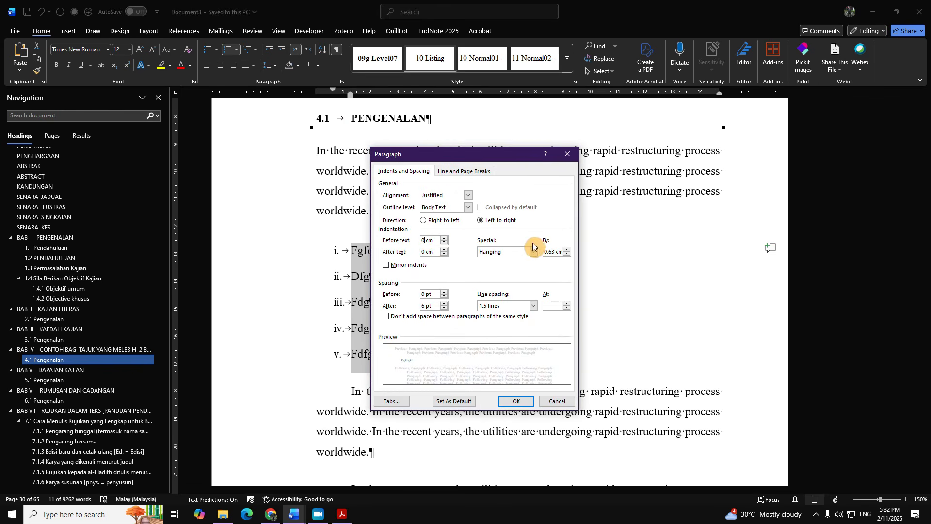
{"action": "double_click", "coordinate": [553, 251]}
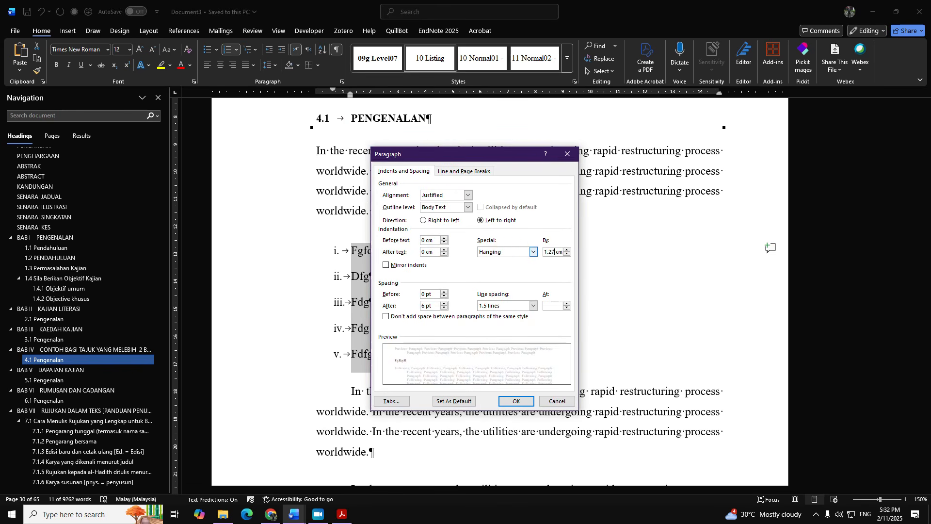
{"action": "key", "text": "Return"}
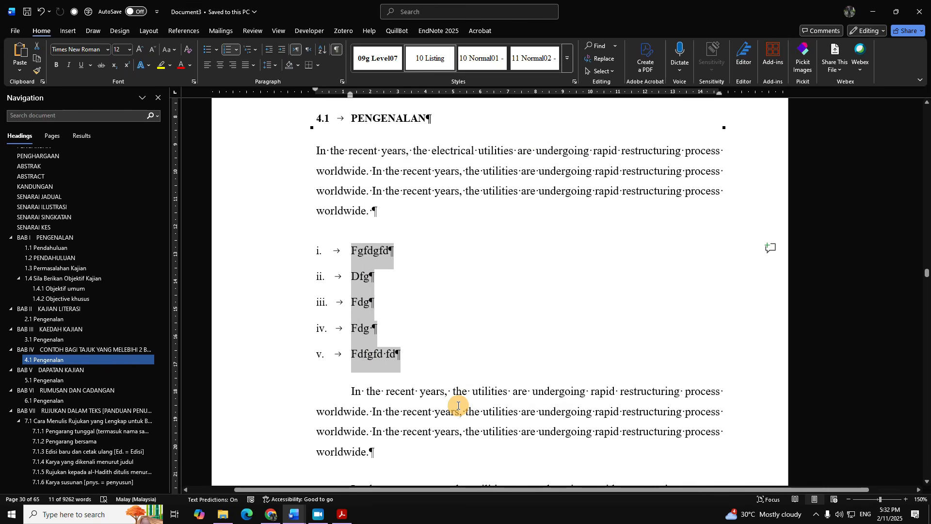
Step: Go from the new list in section 4.1 to the multilevel list example under 1.4.2 Objective khusus
{"action": "left_click_drag", "start_coordinate": [458, 405], "coordinate": [324, 208]}
{"action": "left_click_drag", "start_coordinate": [416, 353], "coordinate": [418, 263]}
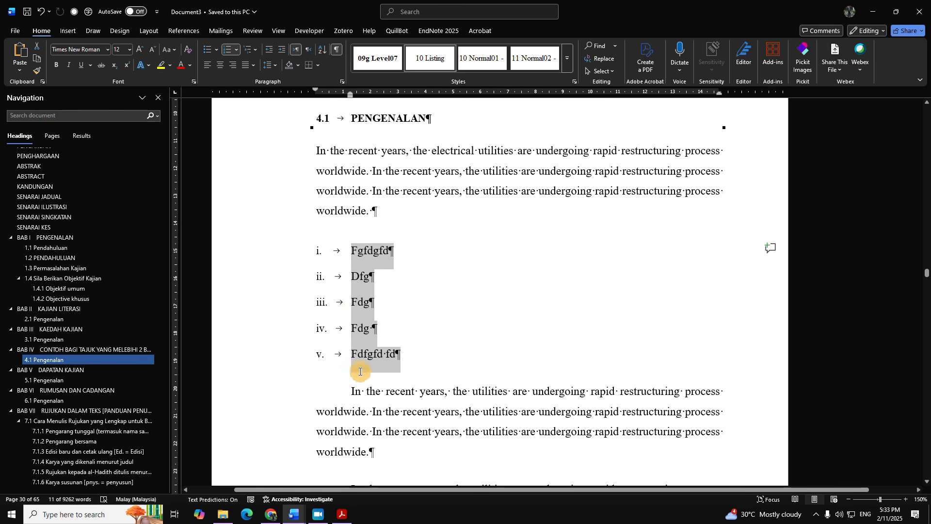
{"action": "scroll", "coordinate": [352, 339], "scroll_direction": "up", "scroll_amount": 3}
{"action": "scroll", "coordinate": [382, 301], "scroll_direction": "down", "scroll_amount": 6}
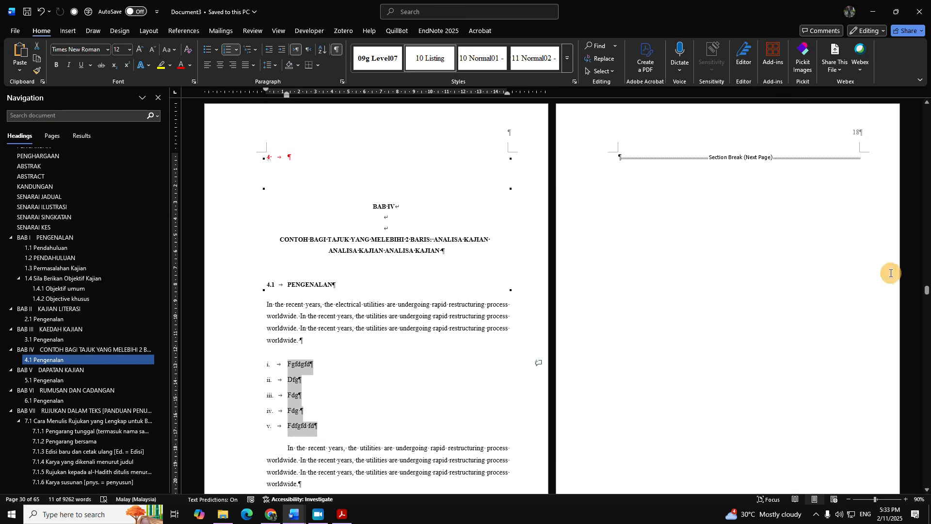
{"action": "left_click_drag", "start_coordinate": [925, 296], "coordinate": [922, 212]}
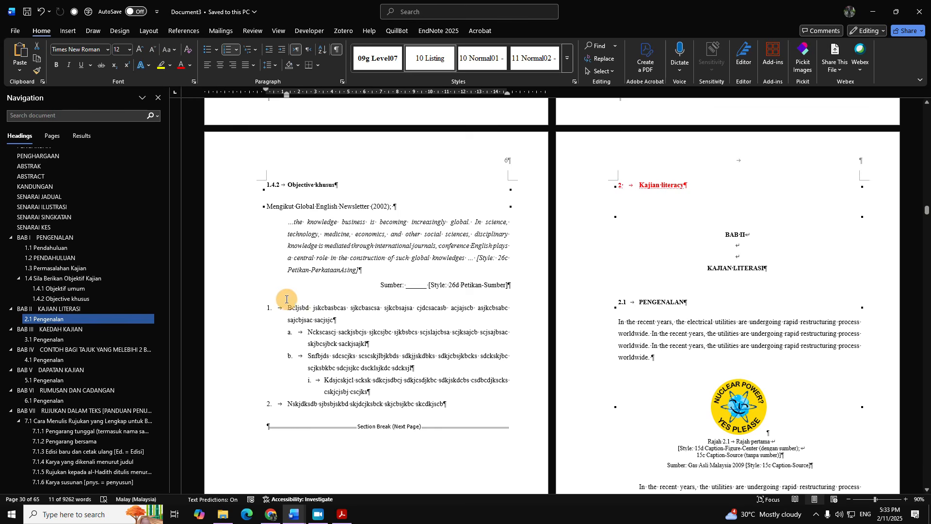
Step: Compare the indentation of the multilevel list under 1.4.2 Objective khusus with the numbered list on page 13 of BAB II
{"action": "left_click", "coordinate": [268, 183]}
{"action": "left_click", "coordinate": [270, 308]}
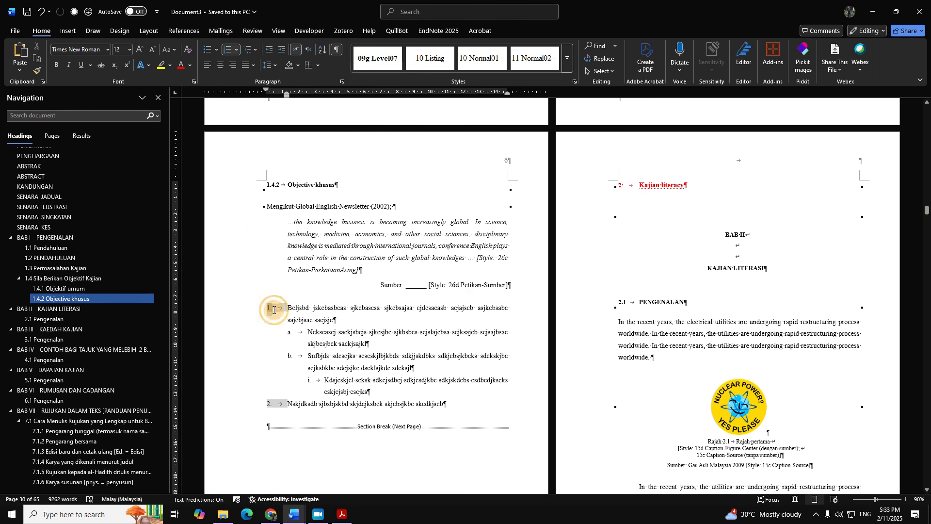
{"action": "left_click", "coordinate": [288, 334]}
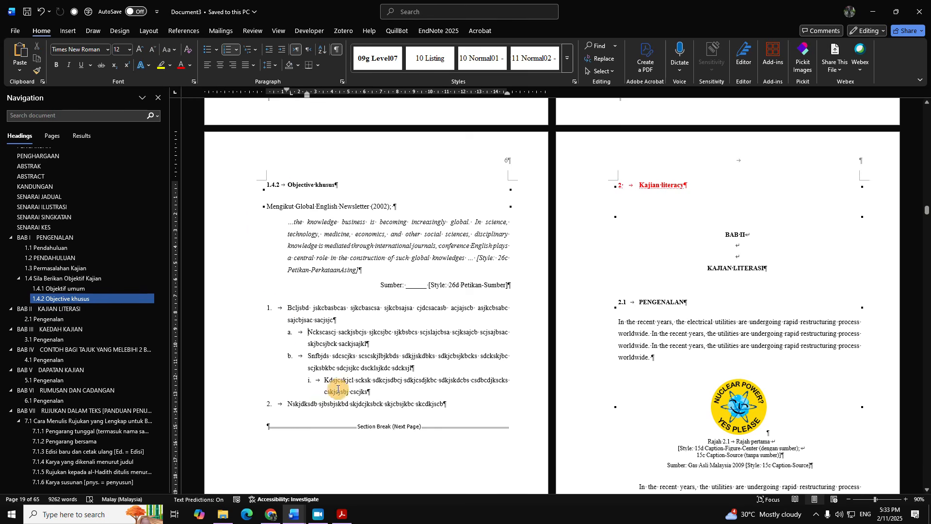
{"action": "scroll", "coordinate": [338, 389], "scroll_direction": "up", "scroll_amount": 15}
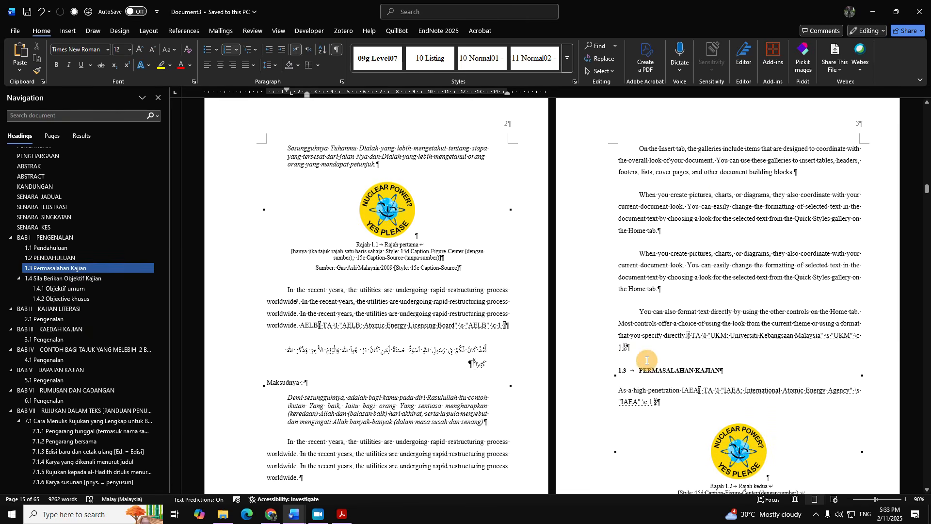
{"action": "scroll", "coordinate": [645, 361], "scroll_direction": "up", "scroll_amount": 6}
{"action": "scroll", "coordinate": [645, 364], "scroll_direction": "down", "scroll_amount": 12}
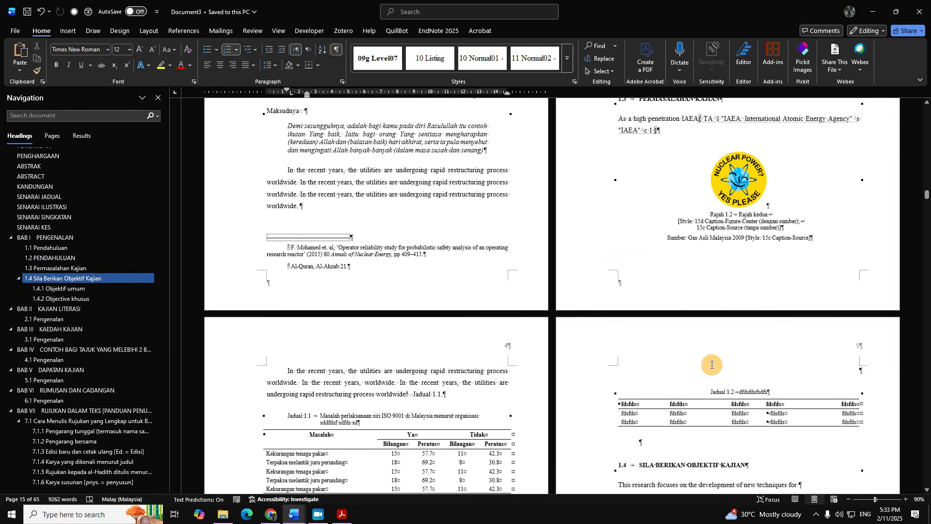
{"action": "scroll", "coordinate": [712, 364], "scroll_direction": "down", "scroll_amount": 20}
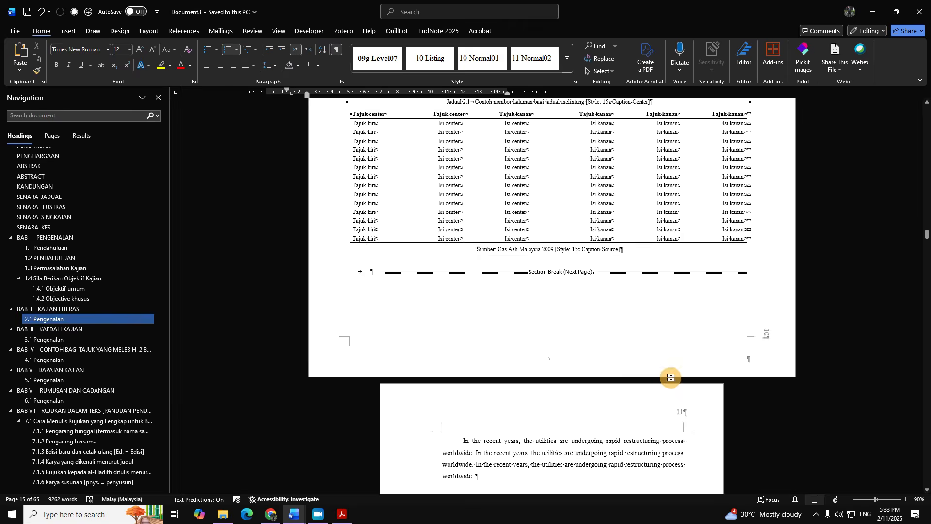
{"action": "scroll", "coordinate": [671, 377], "scroll_direction": "down", "scroll_amount": 20}
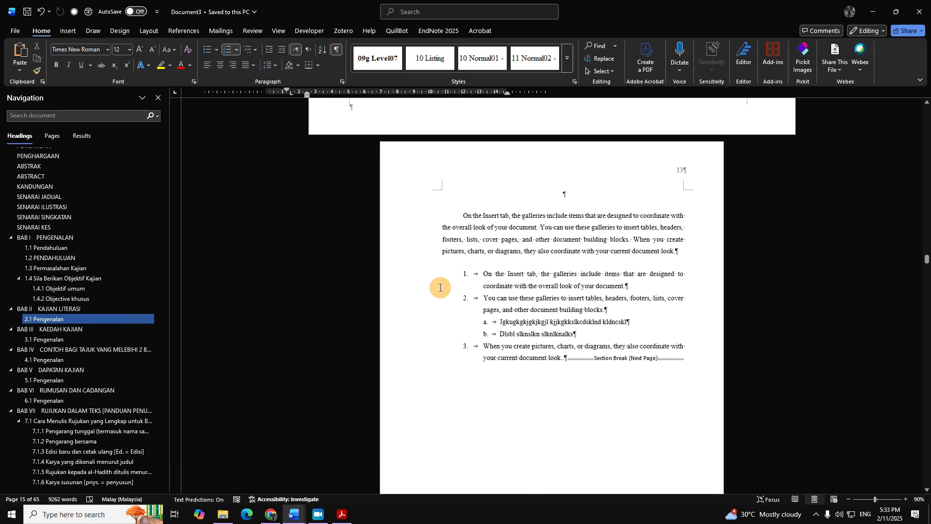
{"action": "left_click", "coordinate": [464, 278]}
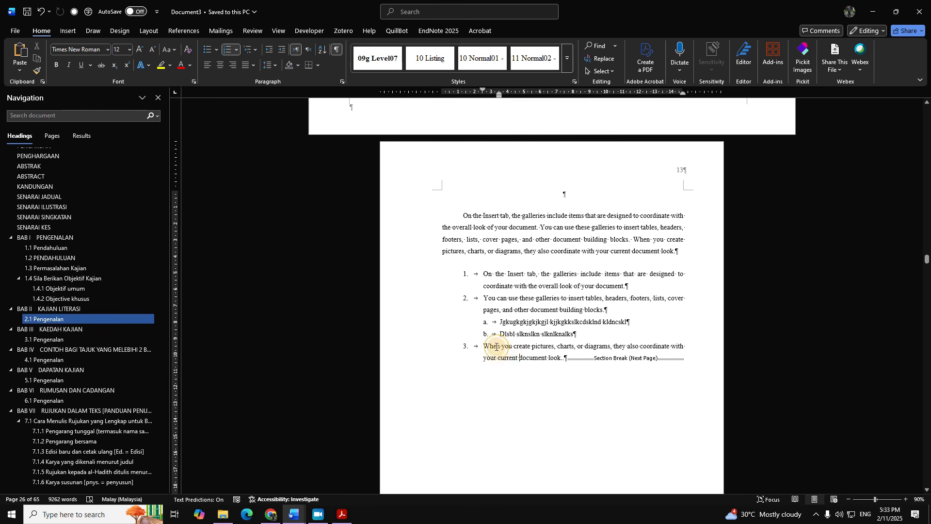
{"action": "left_click_drag", "start_coordinate": [519, 361], "coordinate": [470, 269]}
{"action": "scroll", "coordinate": [572, 362], "scroll_direction": "up", "scroll_amount": 15}
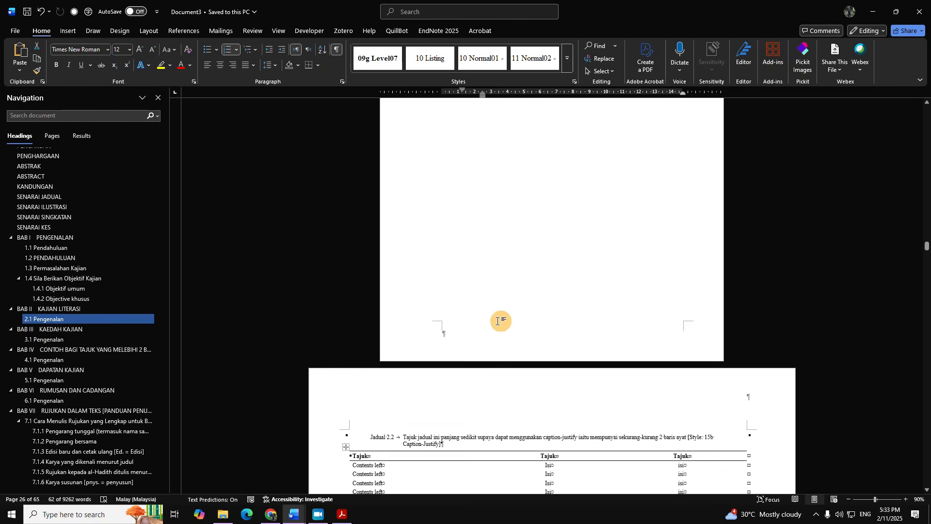
{"action": "scroll", "coordinate": [478, 333], "scroll_direction": "up", "scroll_amount": 10}
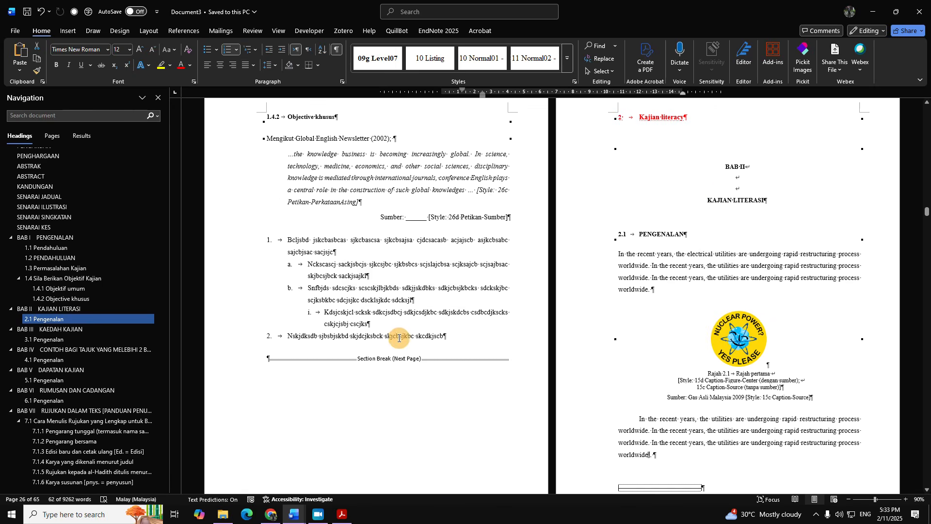
{"action": "left_click", "coordinate": [268, 241]}
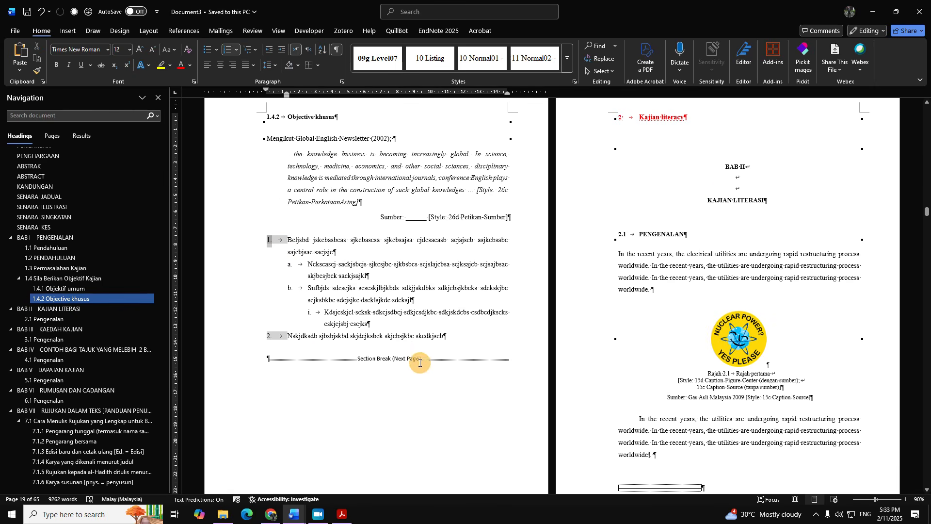
{"action": "scroll", "coordinate": [381, 339], "scroll_direction": "down", "scroll_amount": 15}
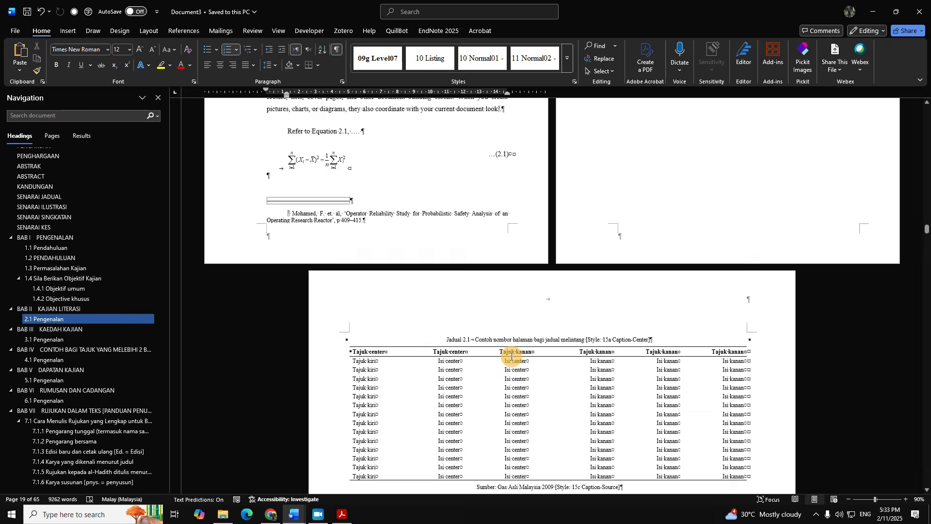
Step: View the BAB I pages at 50% zoom and look through the full list of template styles
{"action": "scroll", "coordinate": [610, 380], "scroll_direction": "down", "scroll_amount": 4, "text": "ctrl"}
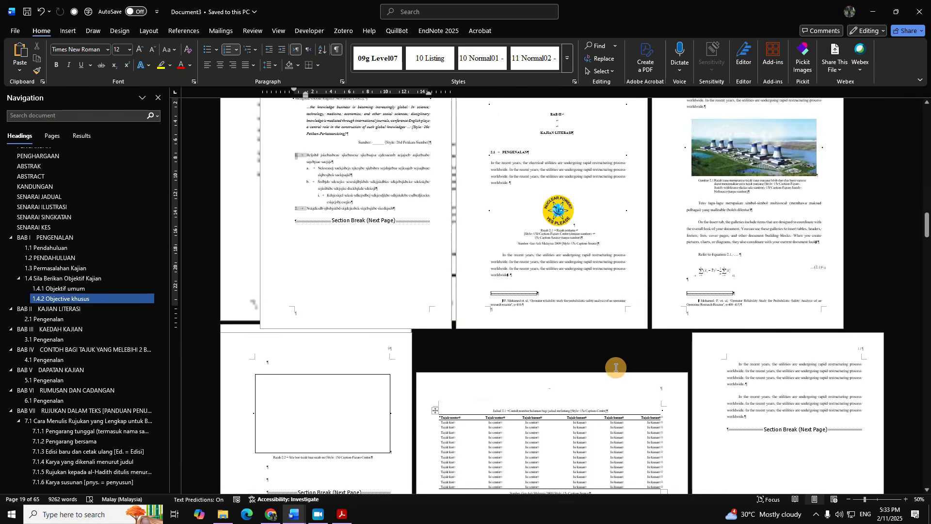
{"action": "scroll", "coordinate": [616, 367], "scroll_direction": "up", "scroll_amount": 5}
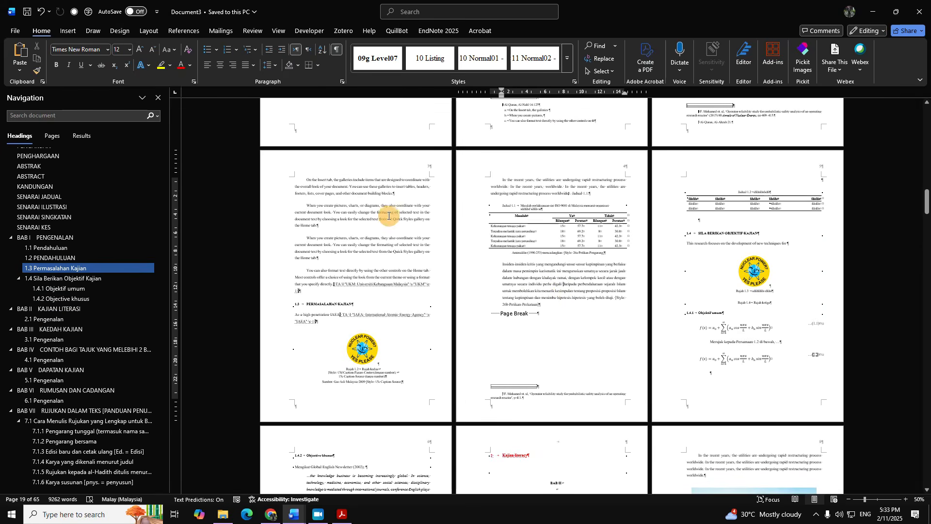
{"action": "left_click", "coordinate": [572, 55]}
{"action": "left_click", "coordinate": [584, 427]}
{"action": "scroll", "coordinate": [534, 334], "scroll_direction": "up", "scroll_amount": 4}
{"action": "scroll", "coordinate": [558, 329], "scroll_direction": "up", "scroll_amount": 2}
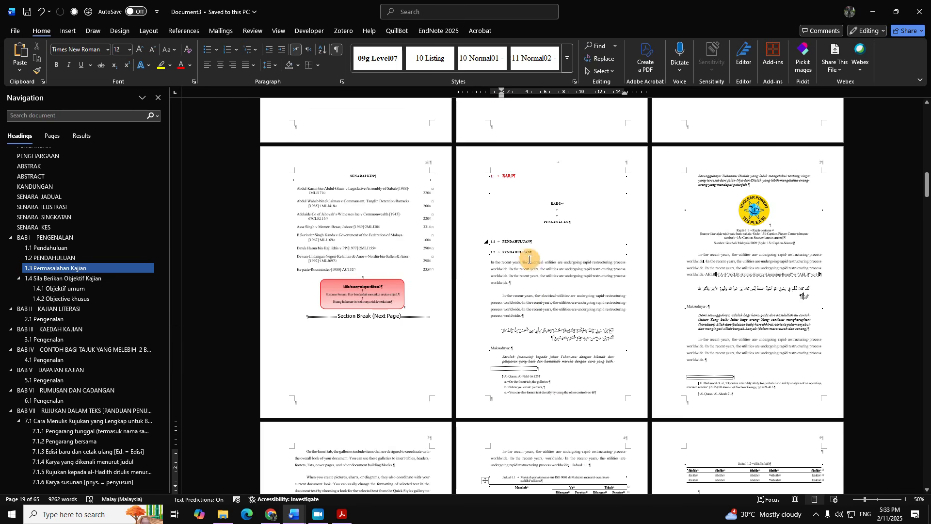
{"action": "left_click", "coordinate": [567, 58]}
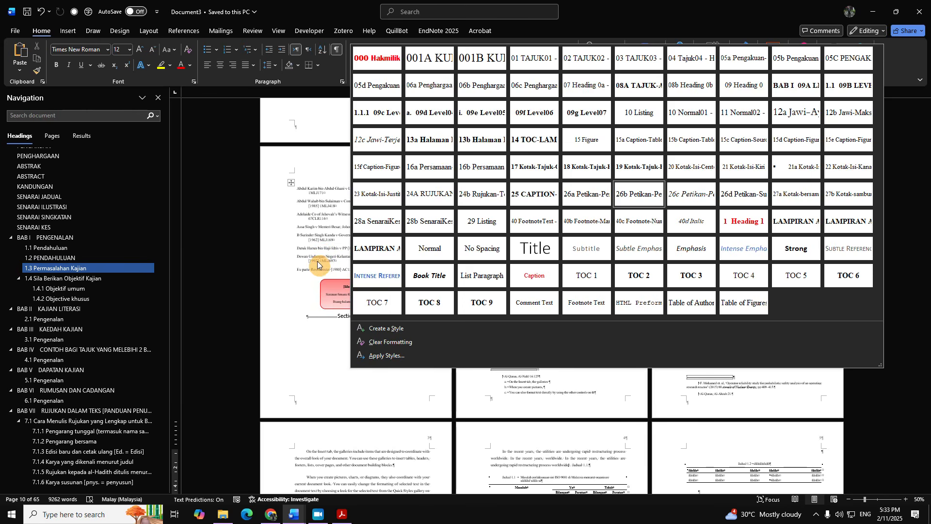
{"action": "left_click", "coordinate": [314, 232]}
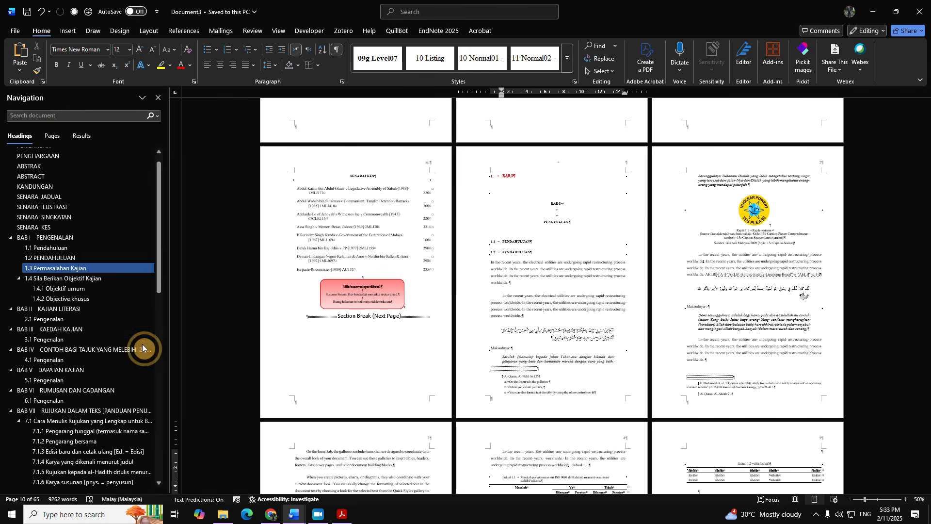
Step: Go to the Rujukan section and examine how its reference list is formatted
{"action": "scroll", "coordinate": [57, 336], "scroll_direction": "down", "scroll_amount": 15}
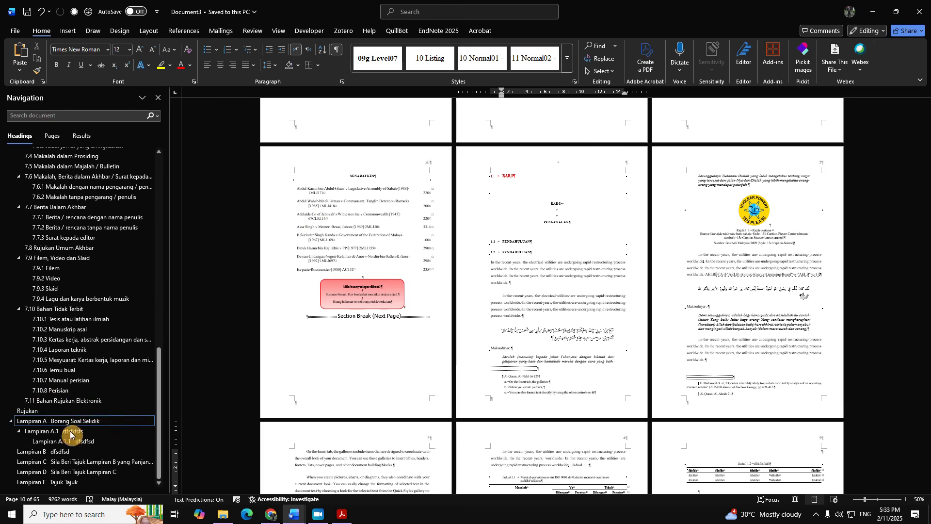
{"action": "left_click", "coordinate": [34, 410]}
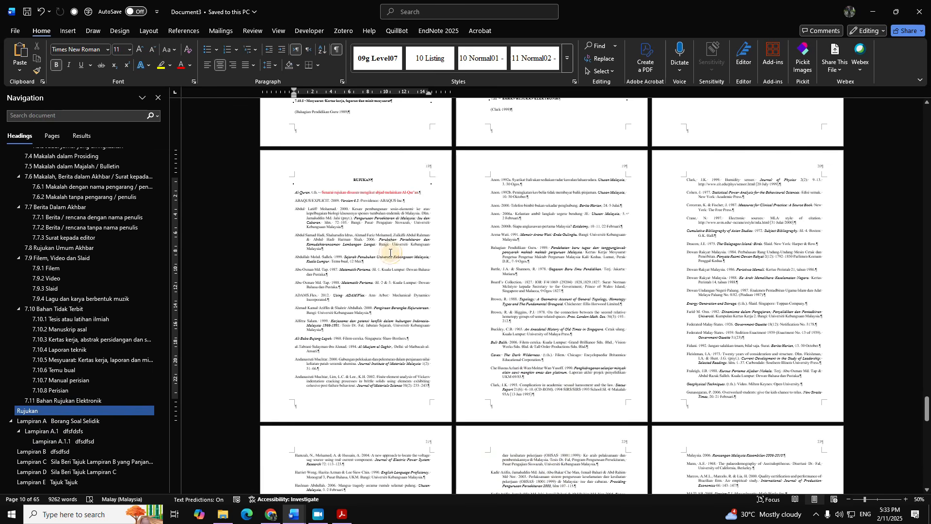
{"action": "left_click", "coordinate": [367, 215]}
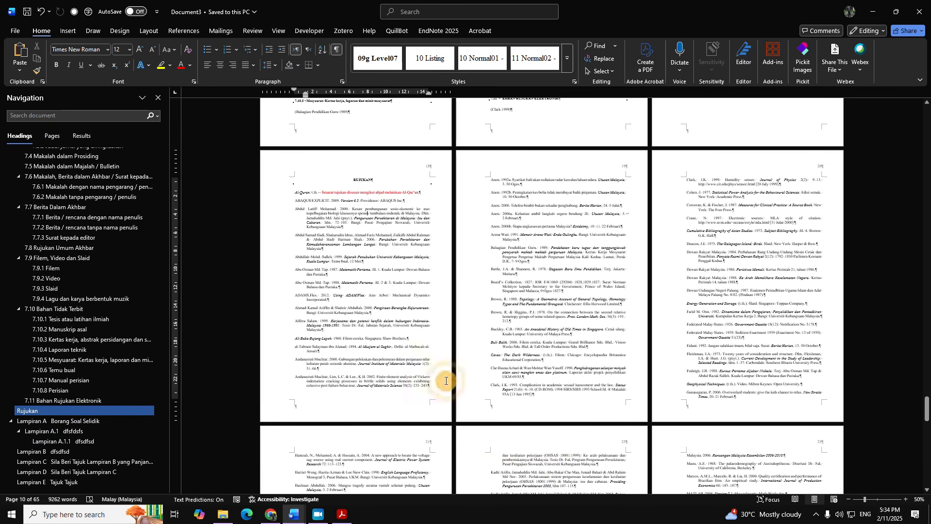
{"action": "scroll", "coordinate": [445, 380], "scroll_direction": "down", "scroll_amount": 1}
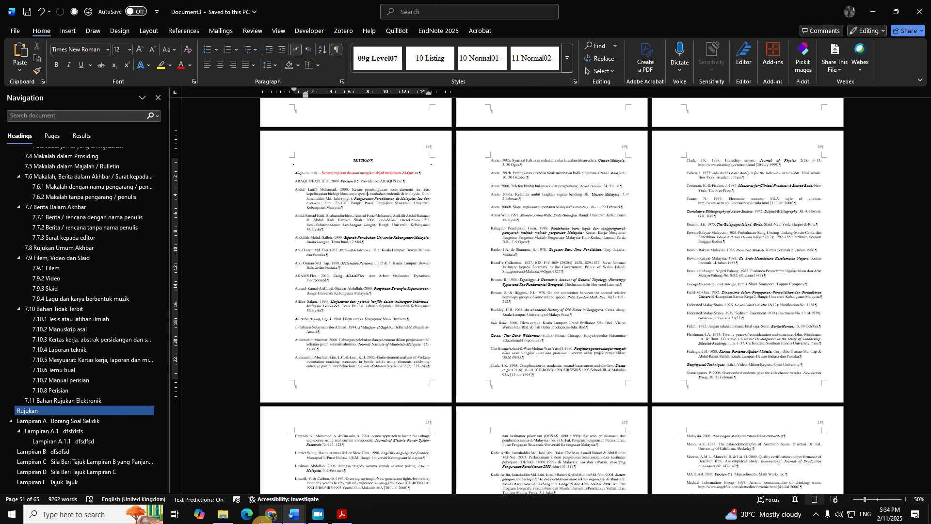
Step: Switch to Document7 and enter the title RUJKUKAN on the empty last page
{"action": "left_click", "coordinate": [293, 514]}
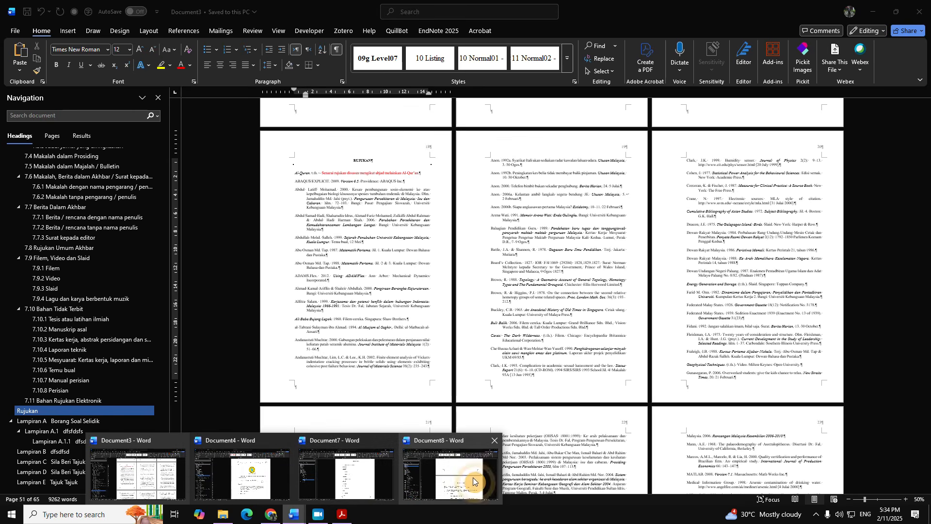
{"action": "left_click", "coordinate": [363, 474]}
{"action": "scroll", "coordinate": [538, 339], "scroll_direction": "down", "scroll_amount": 10}
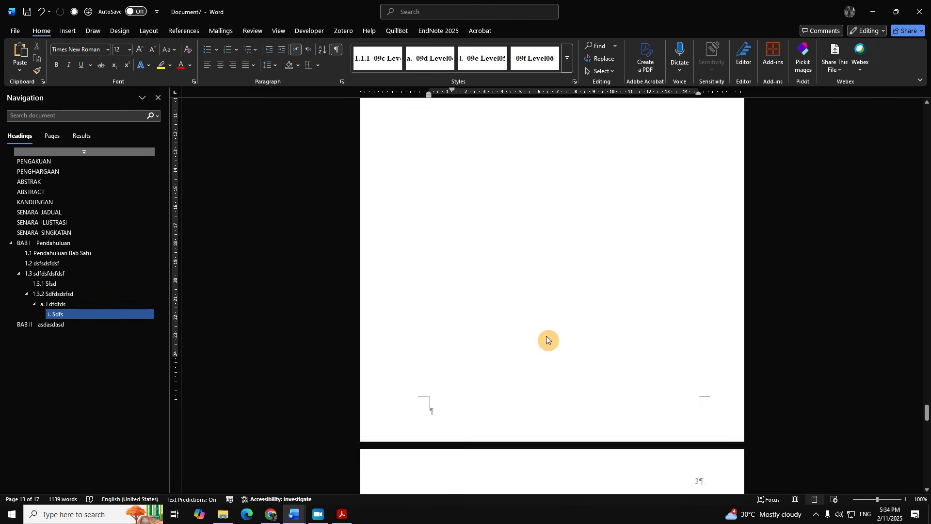
{"action": "scroll", "coordinate": [542, 343], "scroll_direction": "down", "scroll_amount": 10}
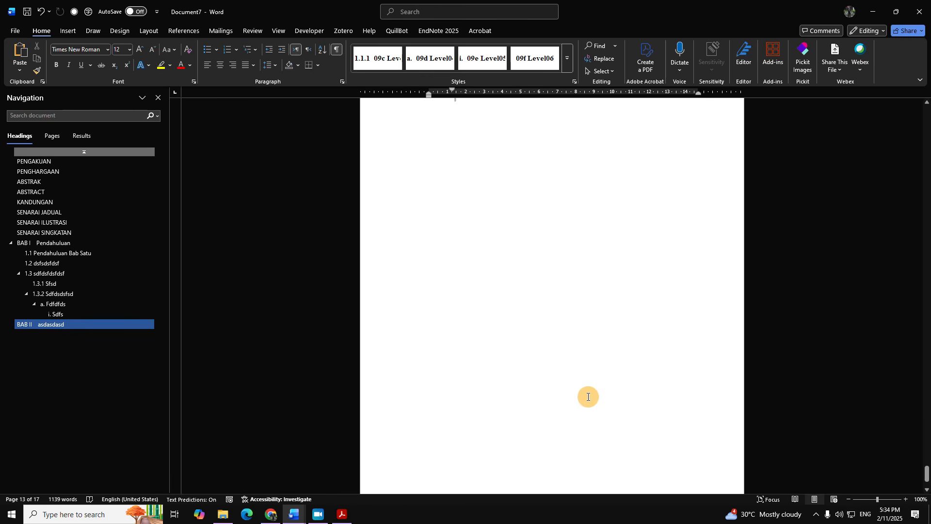
{"action": "left_click", "coordinate": [480, 416]}
{"action": "type", "text": "RUJ"}
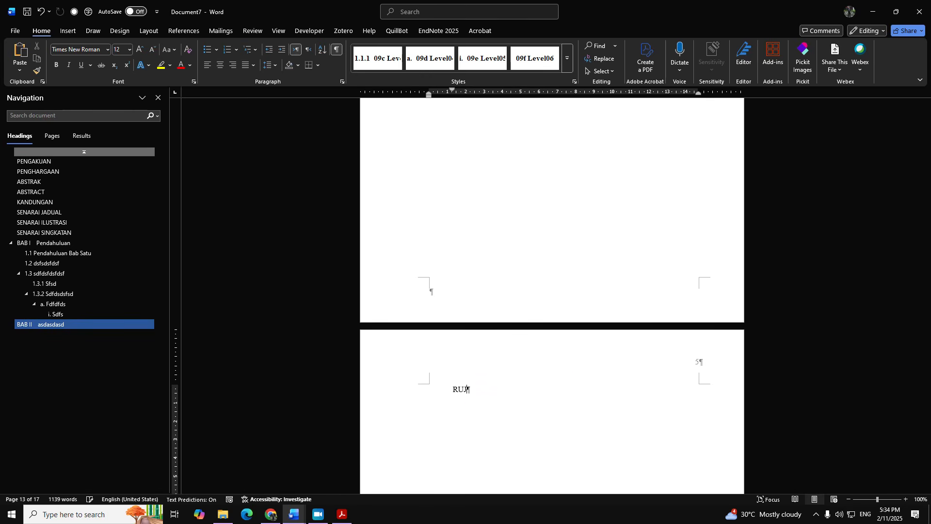
{"action": "type", "text": "UKAN"}
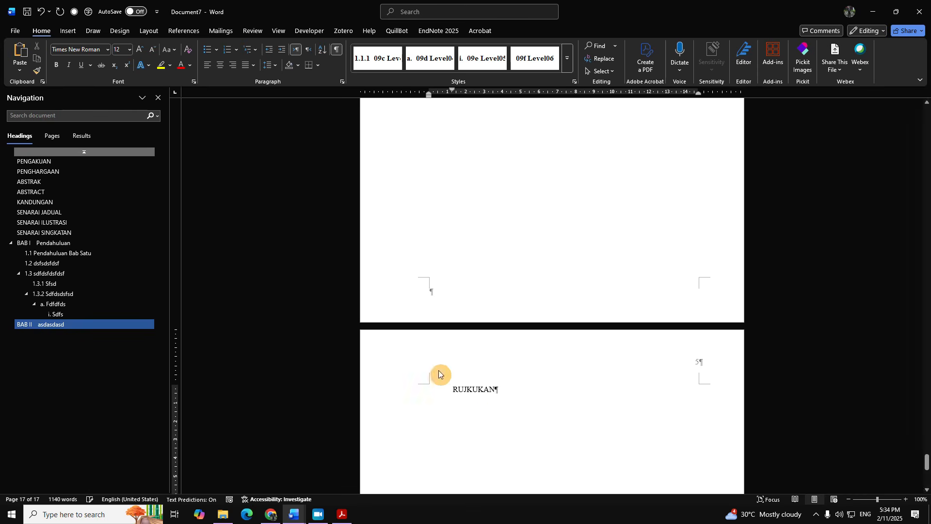
Step: Apply the 24A RUJUKAN style to the RUJKUKAN title and add blank paragraphs below it
{"action": "left_click", "coordinate": [567, 58]}
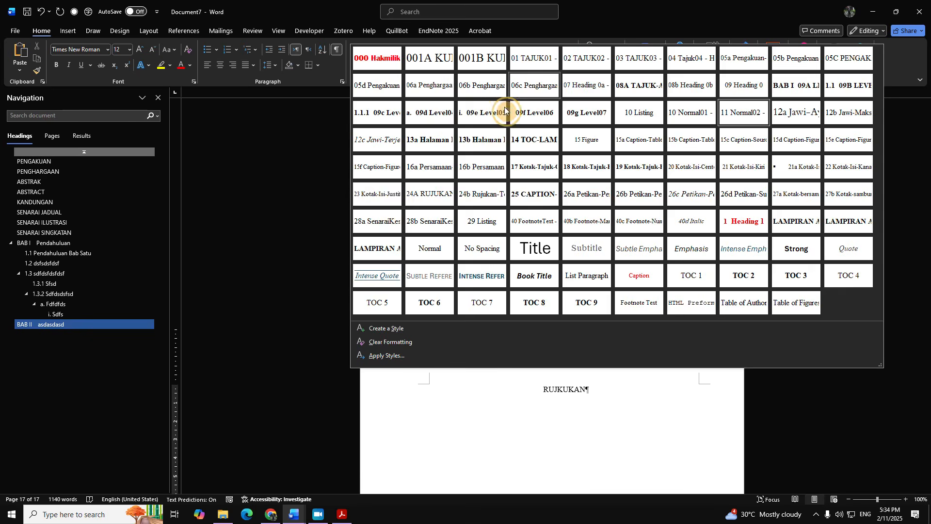
{"action": "left_click", "coordinate": [426, 196]}
{"action": "left_click_drag", "start_coordinate": [619, 388], "coordinate": [537, 391]}
{"action": "left_click", "coordinate": [614, 391]}
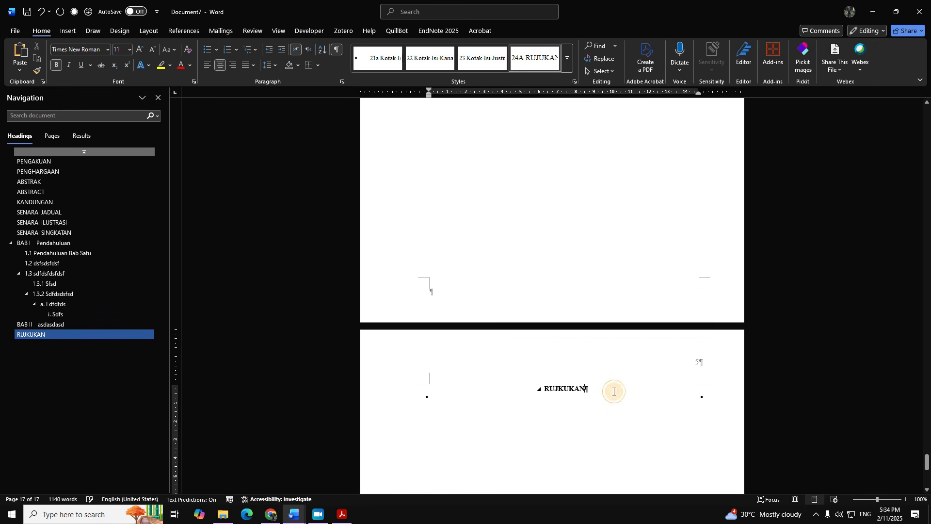
{"action": "scroll", "coordinate": [430, 466], "scroll_direction": "up", "scroll_amount": 4}
{"action": "scroll", "coordinate": [475, 384], "scroll_direction": "down", "scroll_amount": 6}
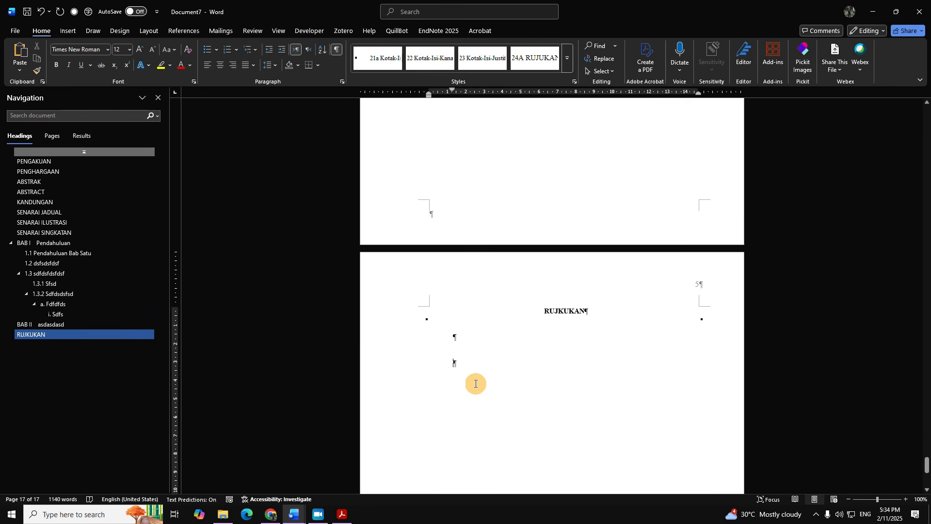
Step: Place the insertion point after the dfsdfds text on page 3 and open Mendeley Cite's citation settings
{"action": "scroll", "coordinate": [454, 306], "scroll_direction": "up", "scroll_amount": 20}
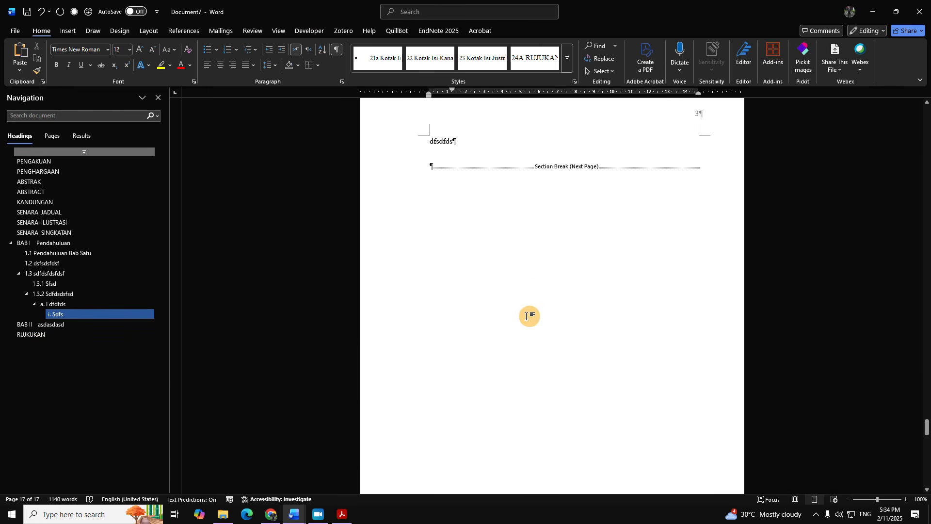
{"action": "scroll", "coordinate": [529, 340], "scroll_direction": "up", "scroll_amount": 3}
{"action": "left_click", "coordinate": [485, 403]}
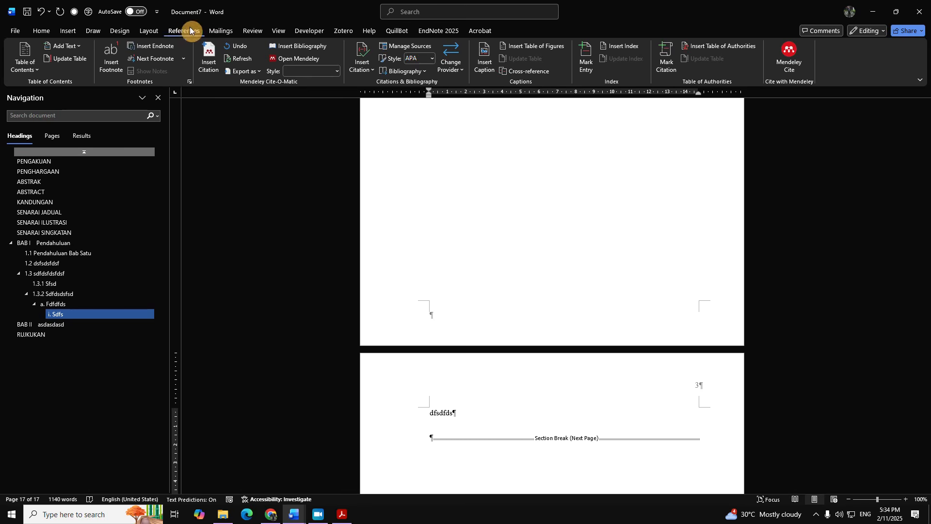
{"action": "left_click", "coordinate": [789, 54]}
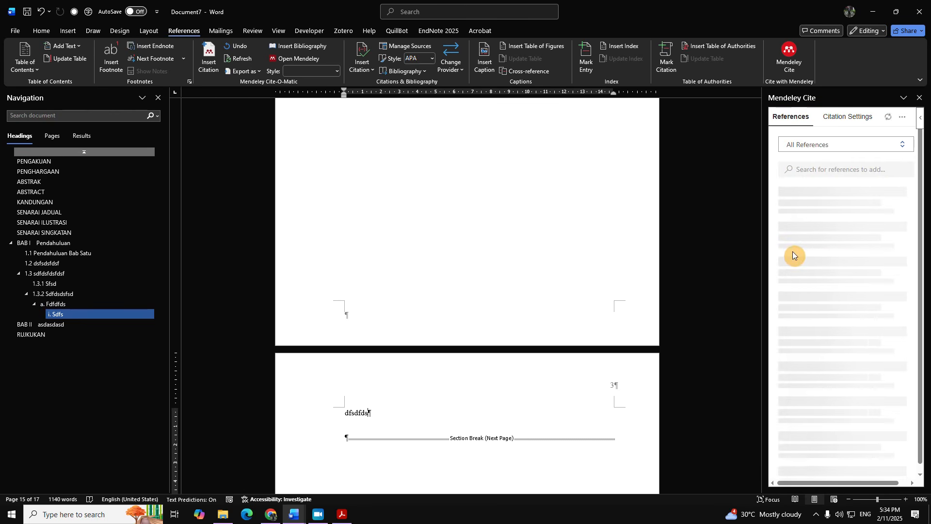
{"action": "left_click", "coordinate": [851, 118]}
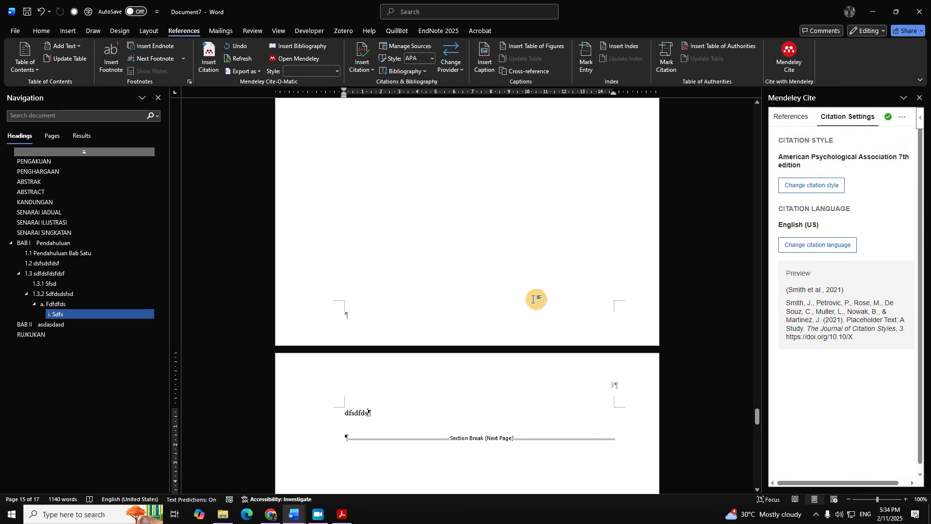
Step: Switch to Chrome and search Google for ptsl in a new tab
{"action": "left_click", "coordinate": [271, 514]}
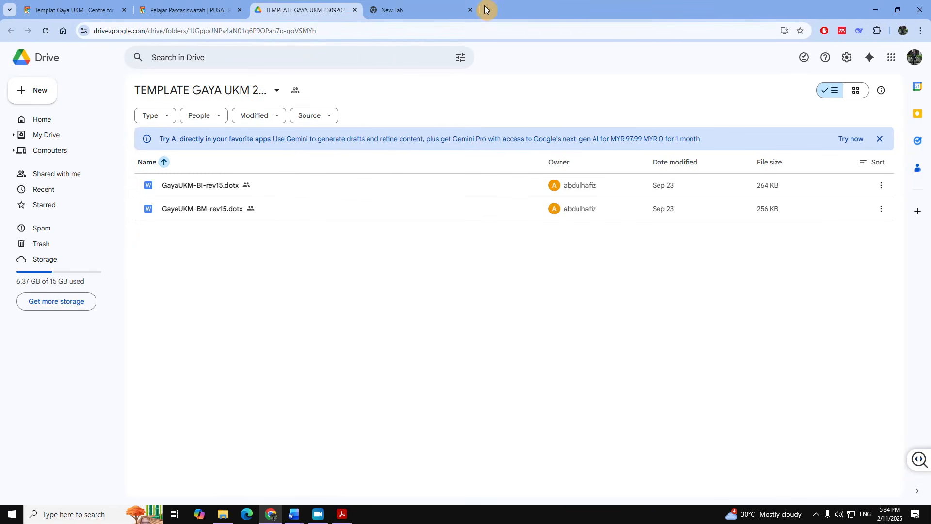
{"action": "left_click", "coordinate": [486, 10]}
{"action": "type", "text": "ptsl"}
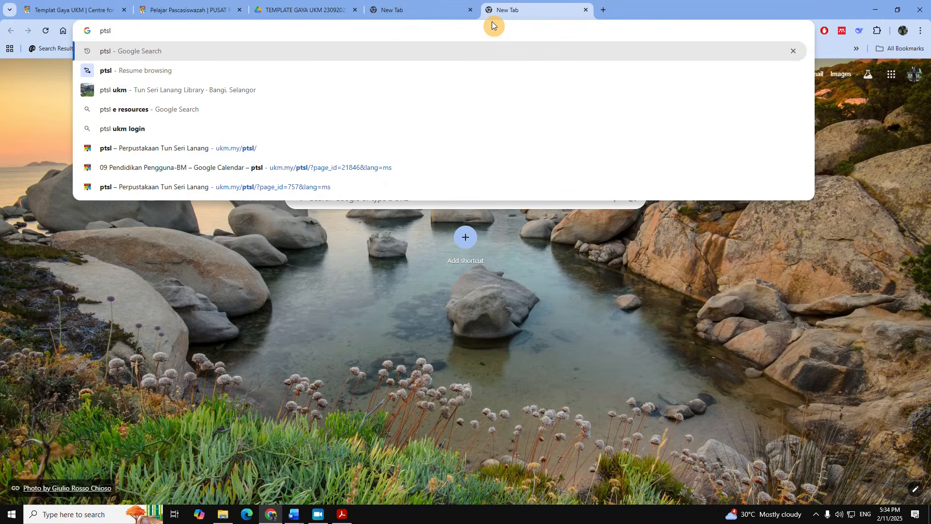
{"action": "key", "text": "Return"}
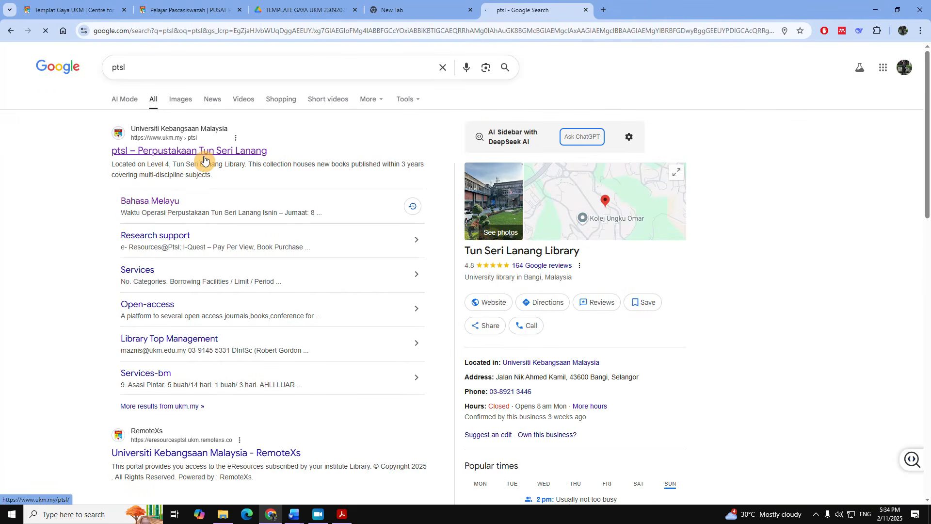
Step: Open the Tun Seri Lanang library website and go to its Pendidikan Pengguna & Pendaftaran Kursus Kemahiran Maklumat page
{"action": "left_click", "coordinate": [203, 151]}
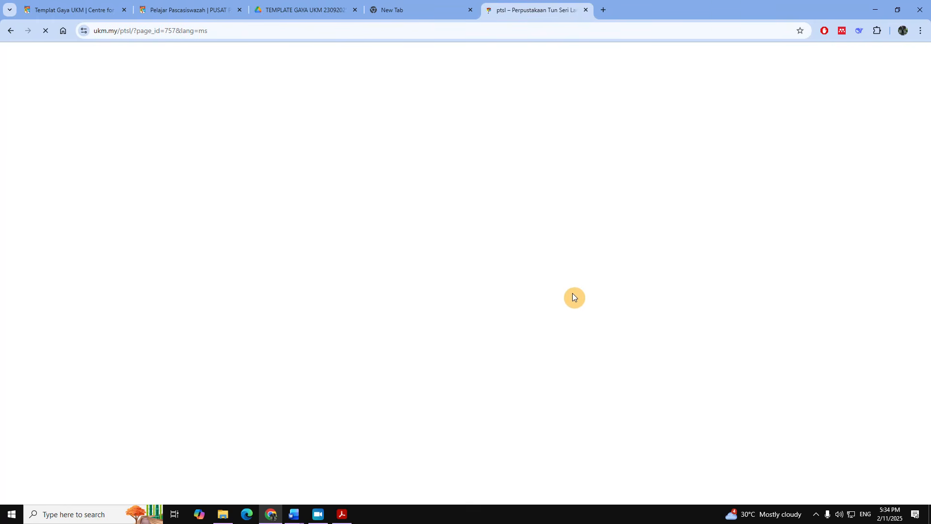
{"action": "scroll", "coordinate": [572, 297], "scroll_direction": "down", "scroll_amount": 20}
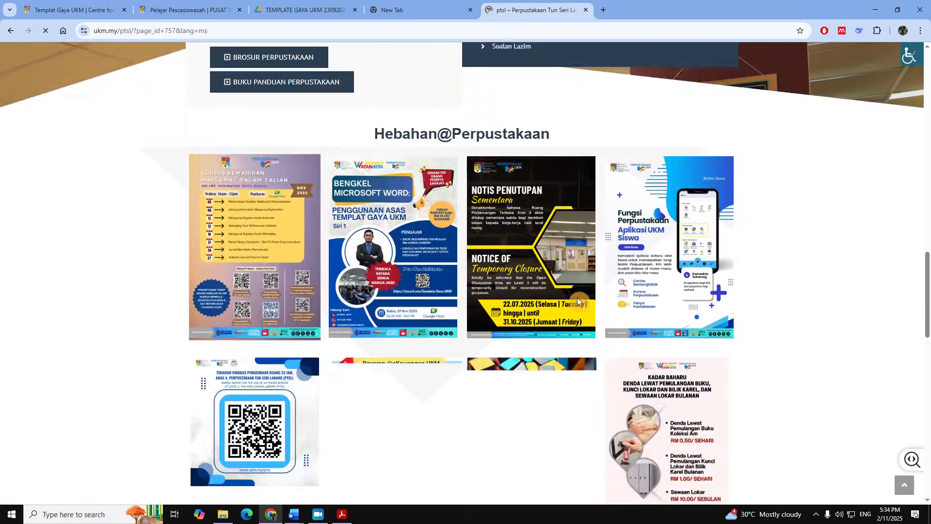
{"action": "scroll", "coordinate": [577, 300], "scroll_direction": "up", "scroll_amount": 10}
{"action": "scroll", "coordinate": [536, 339], "scroll_direction": "down", "scroll_amount": 3}
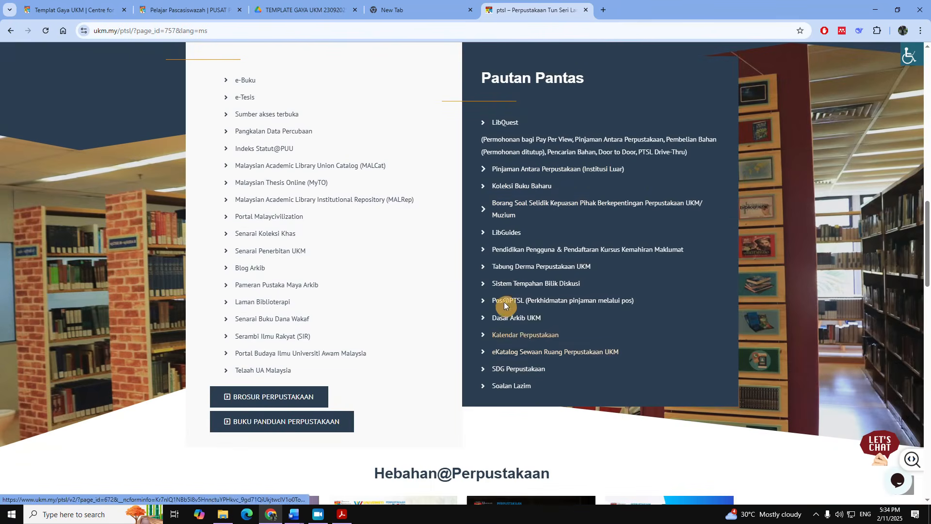
{"action": "left_click", "coordinate": [532, 250]}
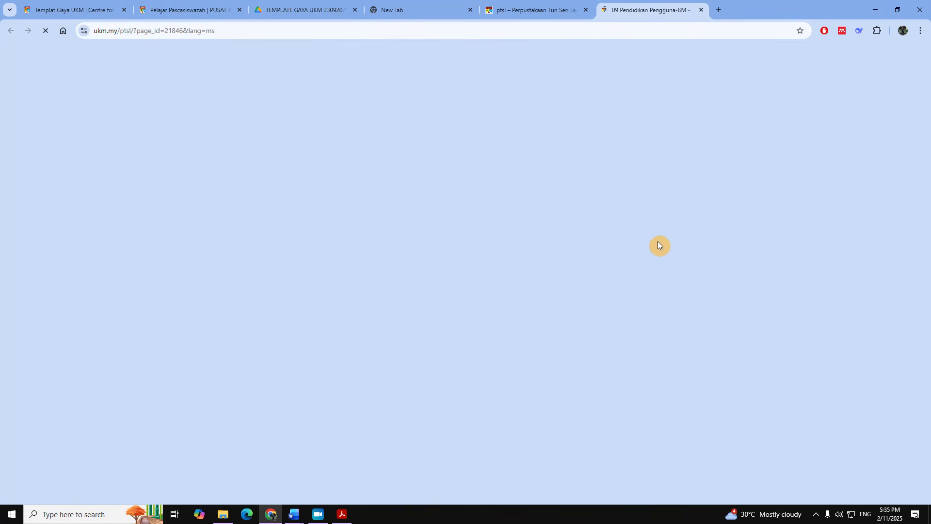
Step: Open the Mengurus Rujukan Anda: Perisian Bibliografi section and copy the Mendeley URL of the Gaya UKM Bahasa Melayu style
{"action": "scroll", "coordinate": [592, 304], "scroll_direction": "down", "scroll_amount": 5}
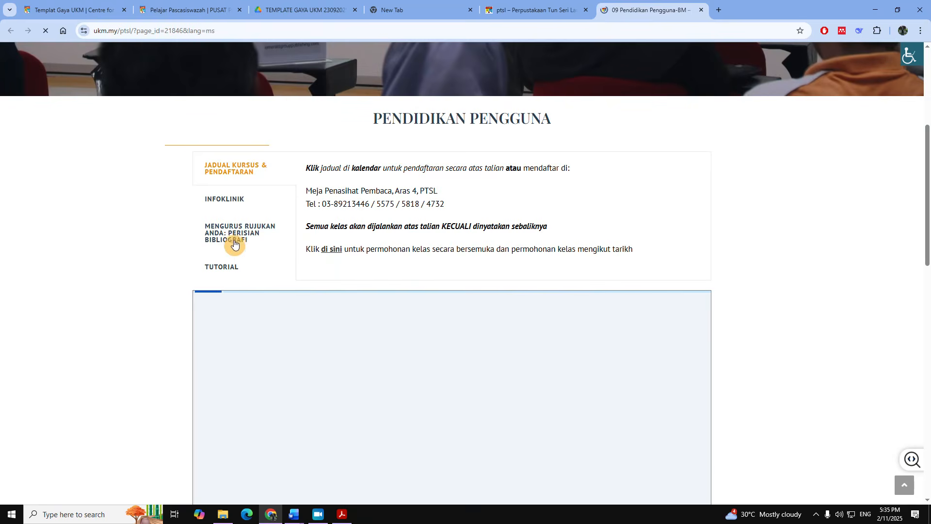
{"action": "left_click", "coordinate": [260, 232]}
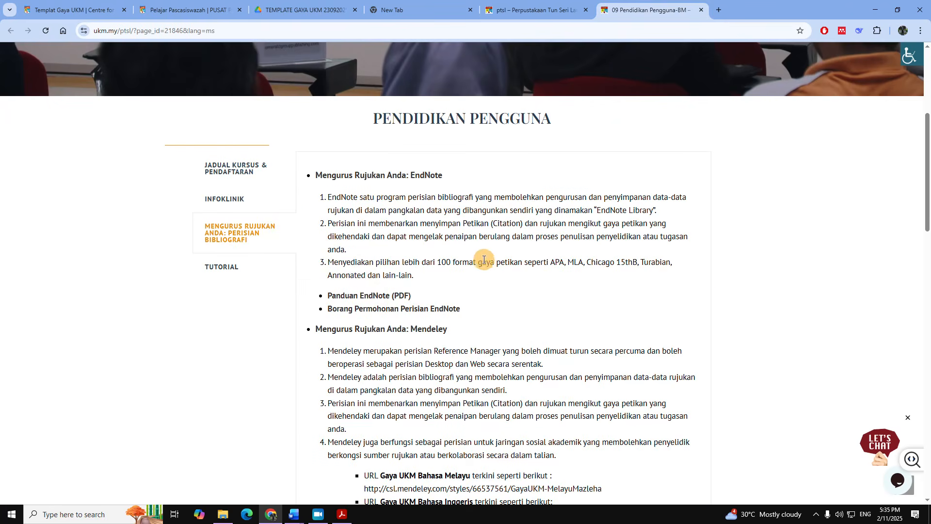
{"action": "scroll", "coordinate": [490, 248], "scroll_direction": "down", "scroll_amount": 2}
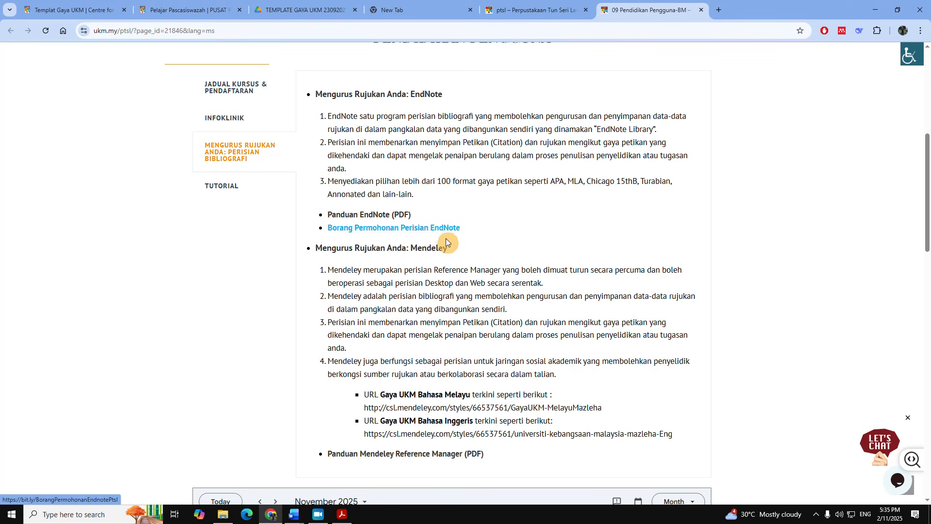
{"action": "left_click_drag", "start_coordinate": [630, 408], "coordinate": [458, 395]}
{"action": "left_click", "coordinate": [600, 419]}
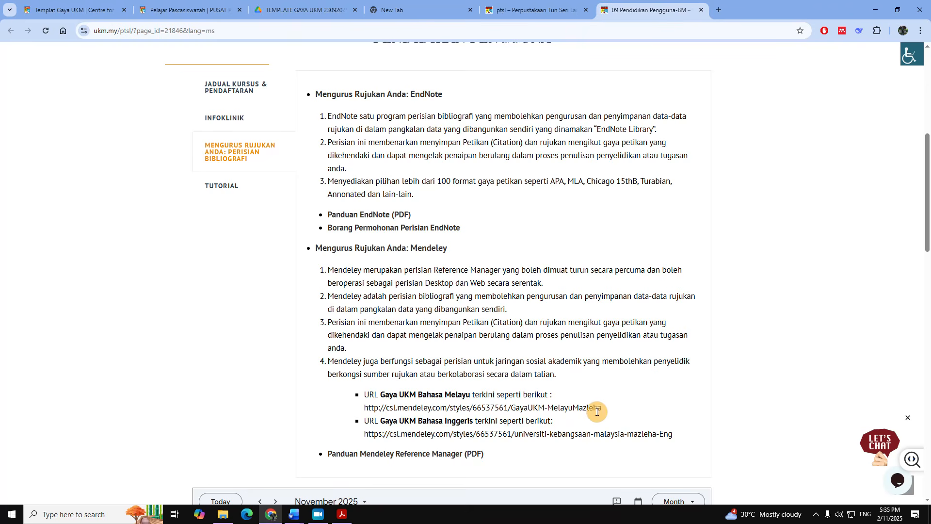
{"action": "left_click_drag", "start_coordinate": [597, 411], "coordinate": [355, 409]}
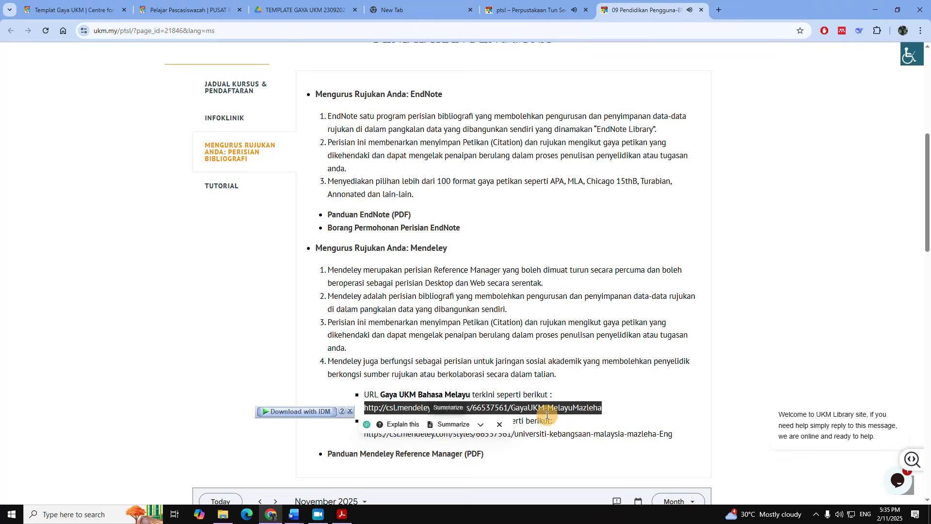
Step: Return to Word and add the copied Gaya UKM Bahasa Melayu URL as the custom citation style in Mendeley Cite
{"action": "left_click", "coordinate": [875, 10]}
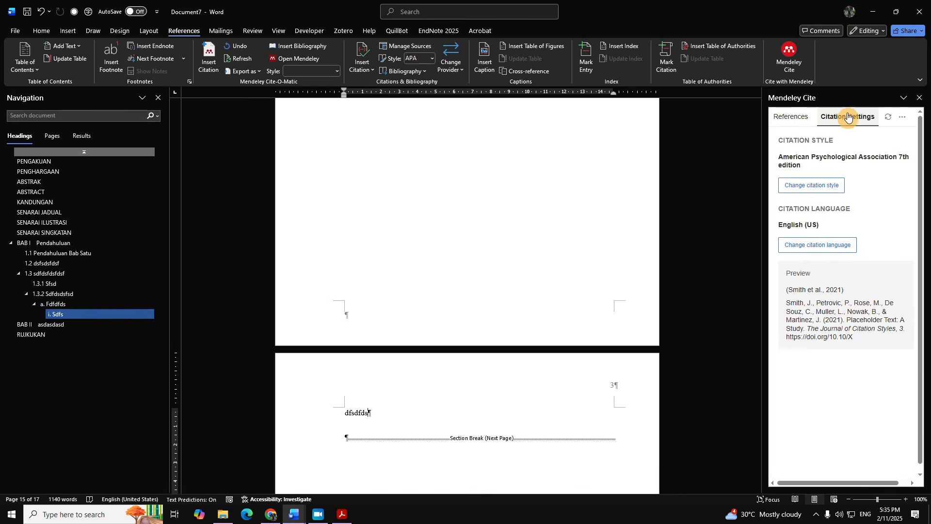
{"action": "left_click", "coordinate": [821, 189]}
{"action": "scroll", "coordinate": [821, 468], "scroll_direction": "down", "scroll_amount": 3}
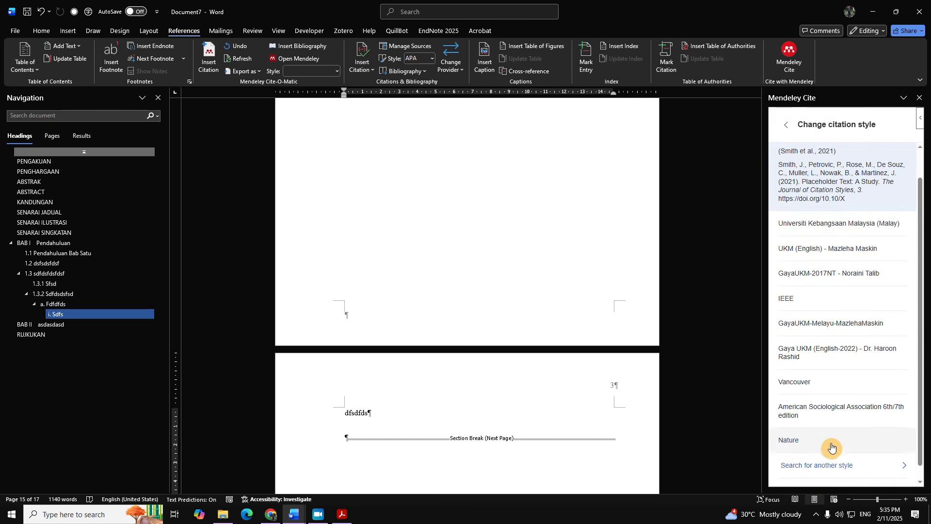
{"action": "left_click", "coordinate": [815, 474]}
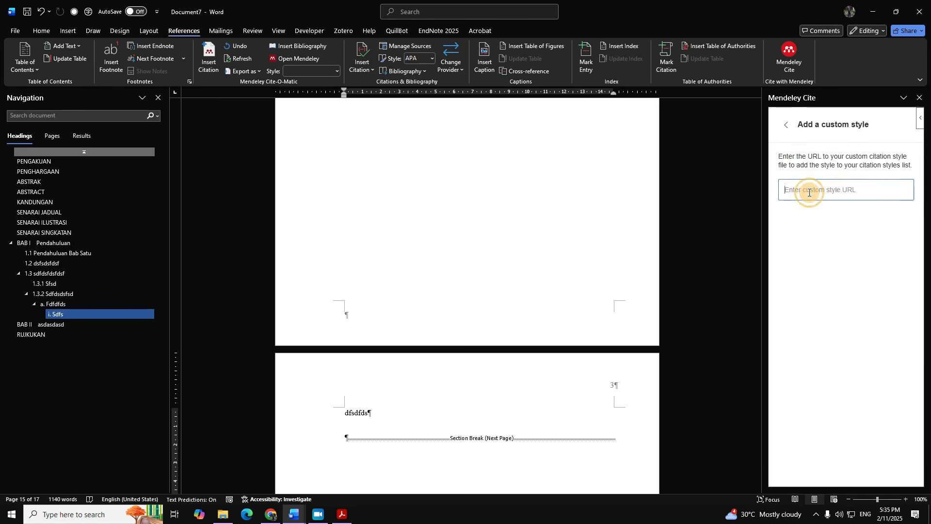
{"action": "left_click", "coordinate": [810, 190]}
{"action": "key", "text": "ctrl+v"}
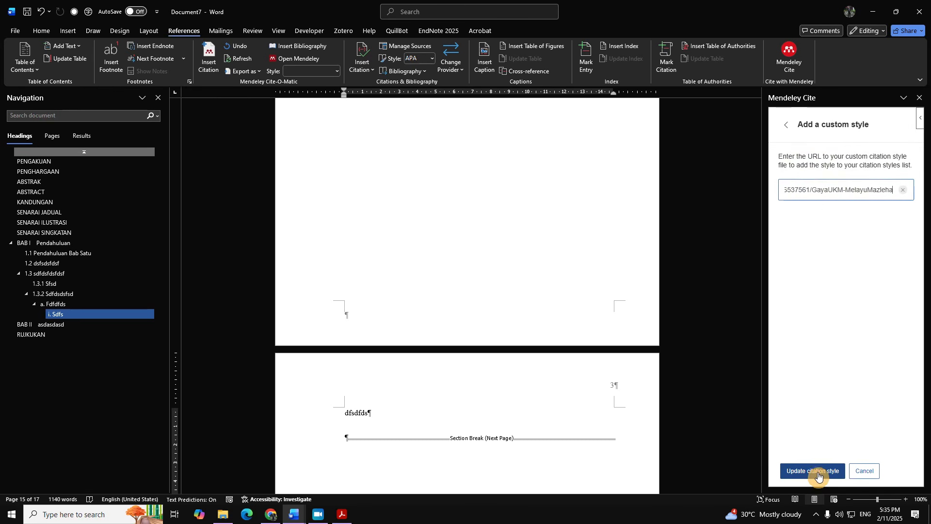
{"action": "left_click", "coordinate": [815, 471]}
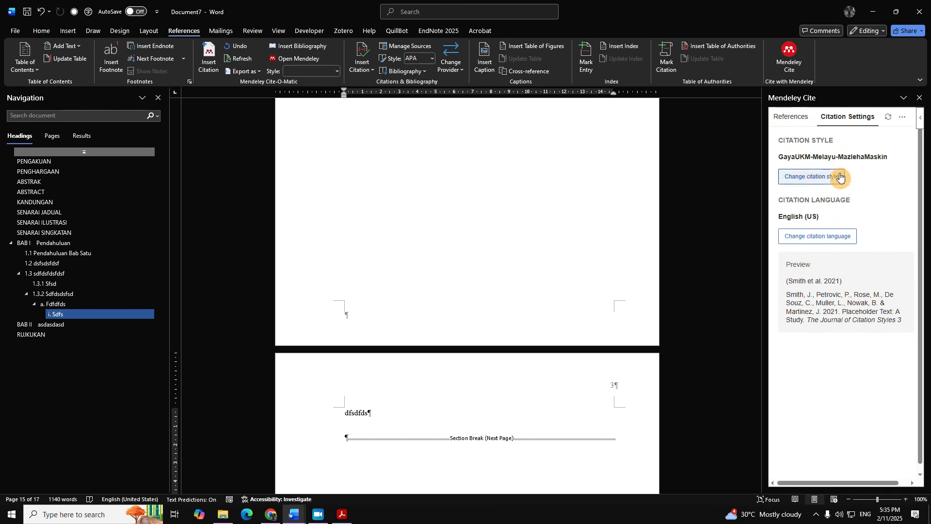
Step: Insert a Mendeley citation of the first listed VKontakte social comments article after the dfsdfds text on page 3
{"action": "left_click", "coordinate": [791, 117]}
{"action": "scroll", "coordinate": [394, 396], "scroll_direction": "down", "scroll_amount": 2}
{"action": "scroll", "coordinate": [394, 396], "scroll_direction": "down", "scroll_amount": 2}
{"action": "left_click", "coordinate": [405, 332]}
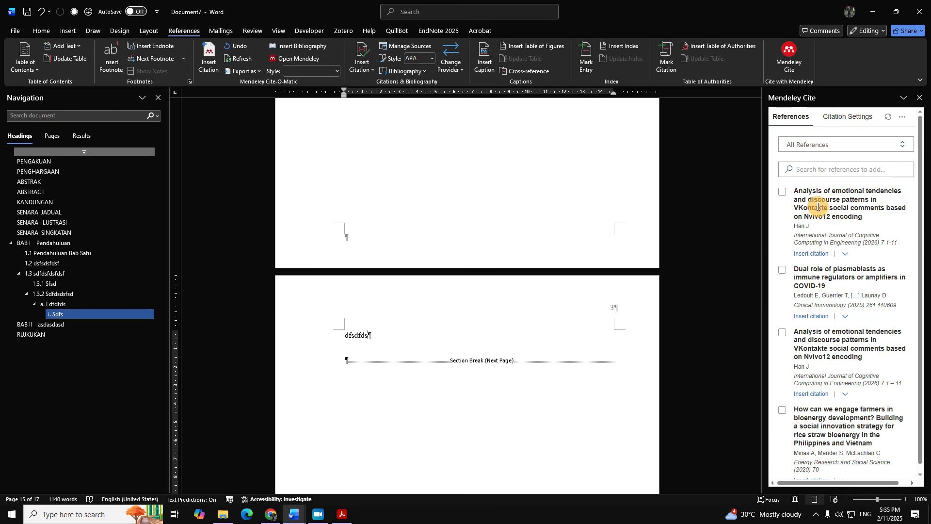
{"action": "left_click", "coordinate": [783, 191]}
{"action": "left_click", "coordinate": [804, 472]}
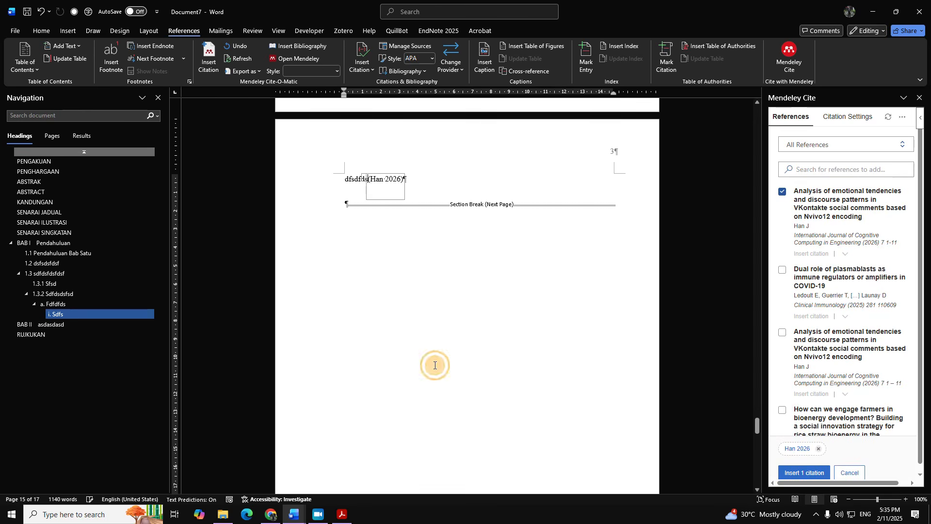
Step: Insert a combined citation of the COVID-19 plasmablasts article and the second VKontakte article after the Dsfds text on page 2
{"action": "scroll", "coordinate": [385, 189], "scroll_direction": "up", "scroll_amount": 5}
{"action": "scroll", "coordinate": [386, 189], "scroll_direction": "up", "scroll_amount": 10}
{"action": "left_click", "coordinate": [416, 257]}
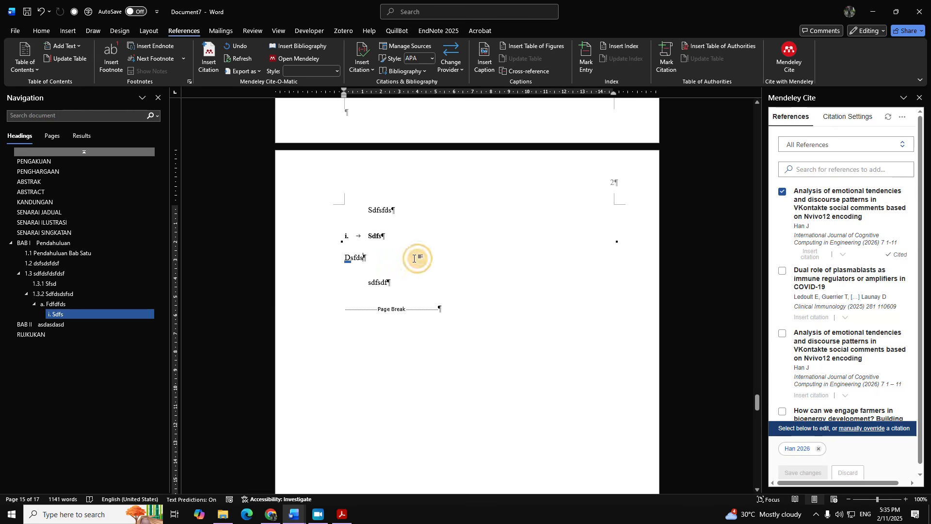
{"action": "left_click", "coordinate": [783, 270]}
{"action": "left_click", "coordinate": [782, 334]}
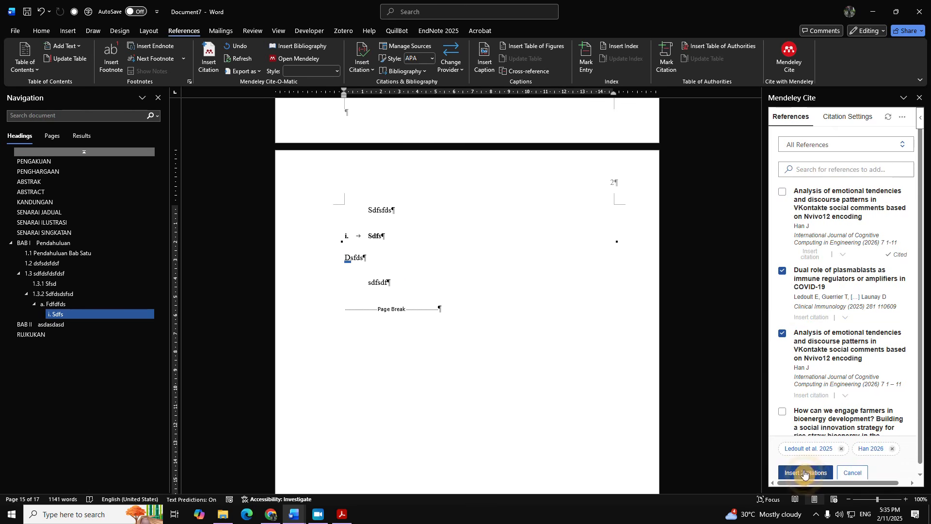
{"action": "left_click", "coordinate": [804, 472]}
Step: Insert a citation of the article on engaging farmers in bioenergy development after the paragraph under heading 1.3
{"action": "scroll", "coordinate": [412, 301], "scroll_direction": "up", "scroll_amount": 7}
{"action": "left_click", "coordinate": [420, 270]}
{"action": "scroll", "coordinate": [779, 361], "scroll_direction": "down", "scroll_amount": 3}
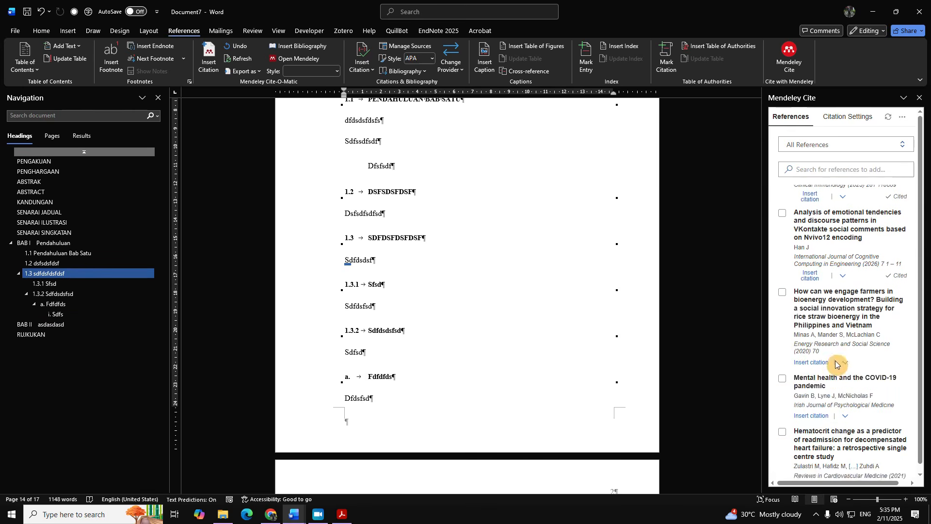
{"action": "left_click", "coordinate": [782, 252]}
{"action": "left_click", "coordinate": [824, 480]}
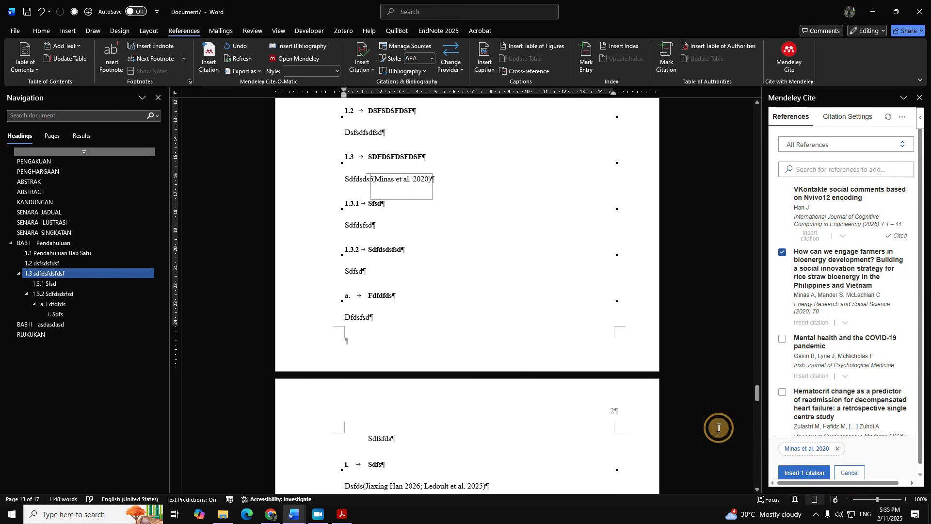
Step: Check the format of the citations inserted in the chapter text from heading 1.3 through page 3
{"action": "left_click", "coordinate": [415, 239]}
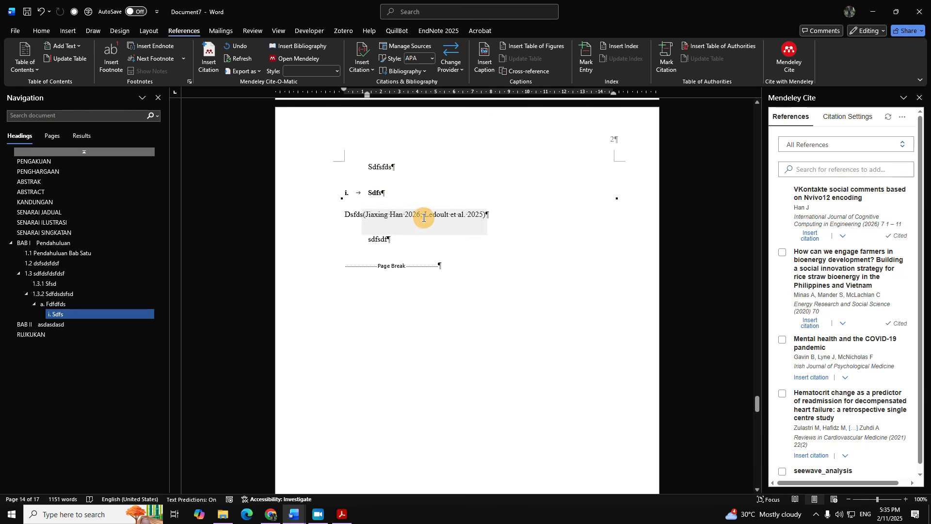
{"action": "left_click", "coordinate": [424, 217]}
{"action": "scroll", "coordinate": [438, 221], "scroll_direction": "up", "scroll_amount": 15}
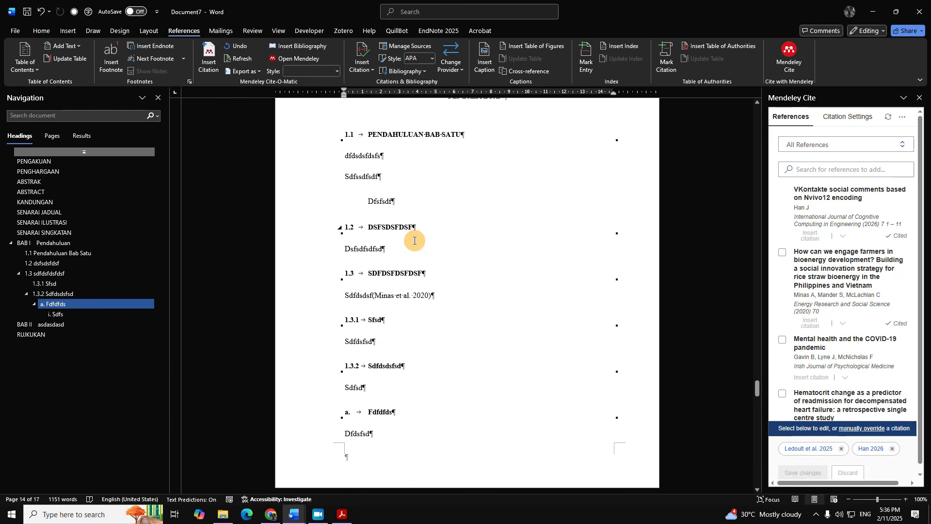
{"action": "scroll", "coordinate": [432, 247], "scroll_direction": "down", "scroll_amount": 8}
{"action": "left_click", "coordinate": [412, 217]}
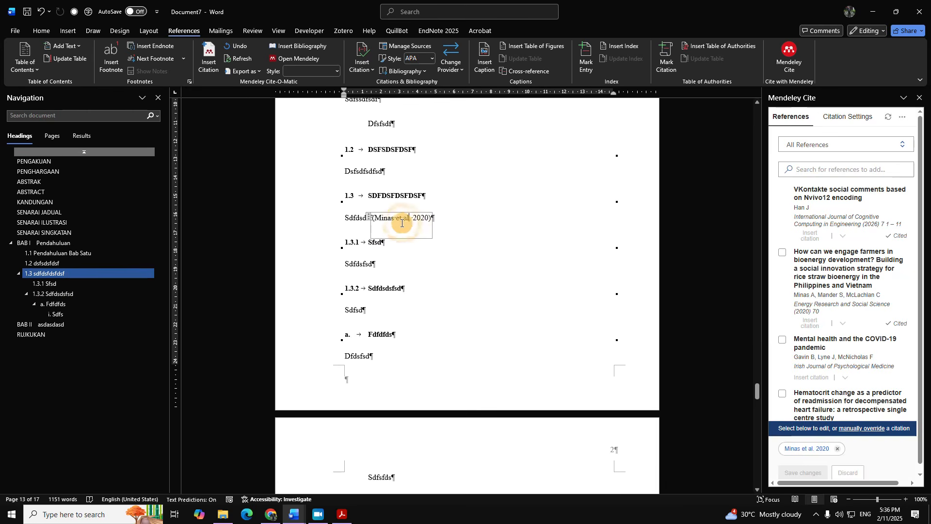
{"action": "scroll", "coordinate": [427, 332], "scroll_direction": "down", "scroll_amount": 3}
{"action": "scroll", "coordinate": [427, 332], "scroll_direction": "down", "scroll_amount": 20}
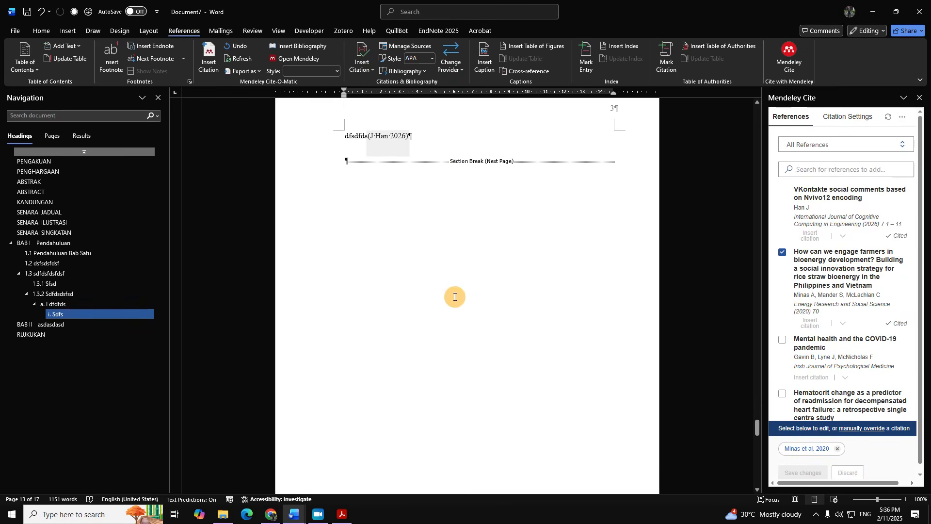
Step: Insert the Mendeley bibliography in the blank paragraph below the RUJKUKAN title, keeping live updates
{"action": "scroll", "coordinate": [482, 284], "scroll_direction": "down", "scroll_amount": 5}
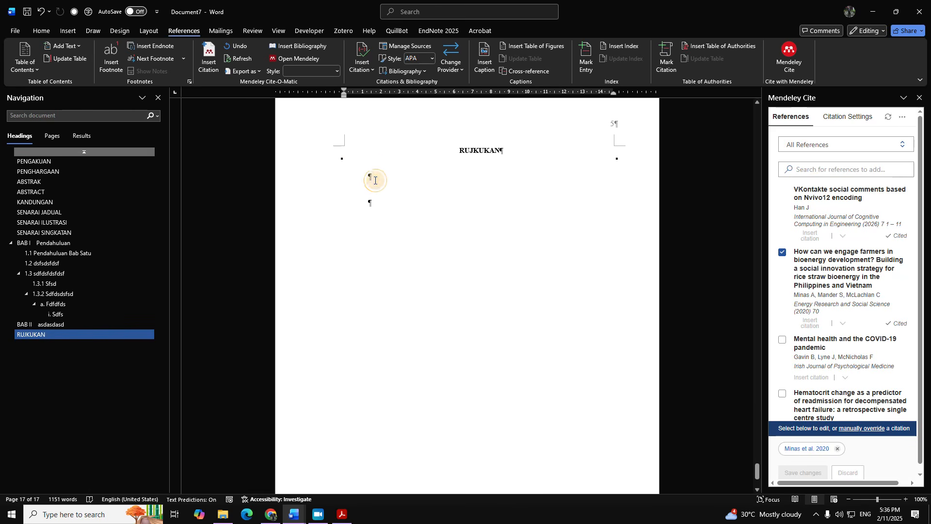
{"action": "left_click", "coordinate": [374, 180]}
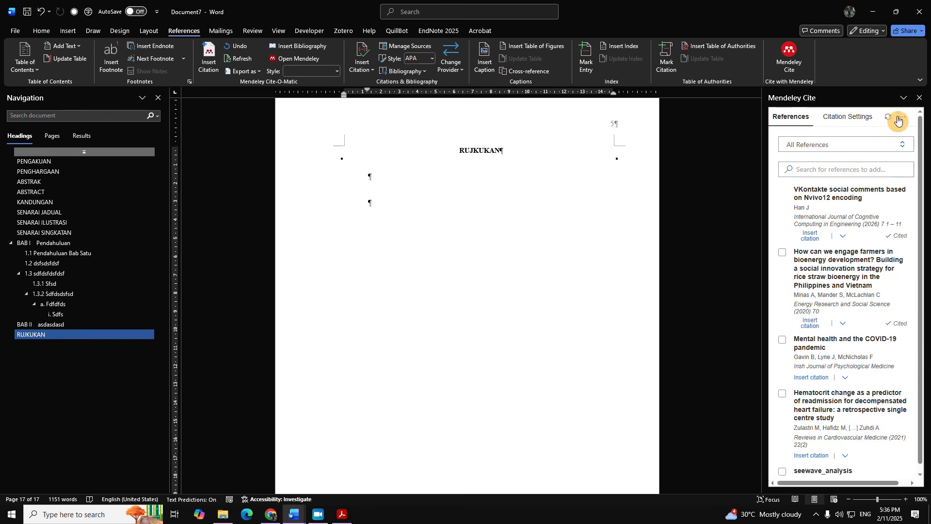
{"action": "left_click", "coordinate": [902, 117]}
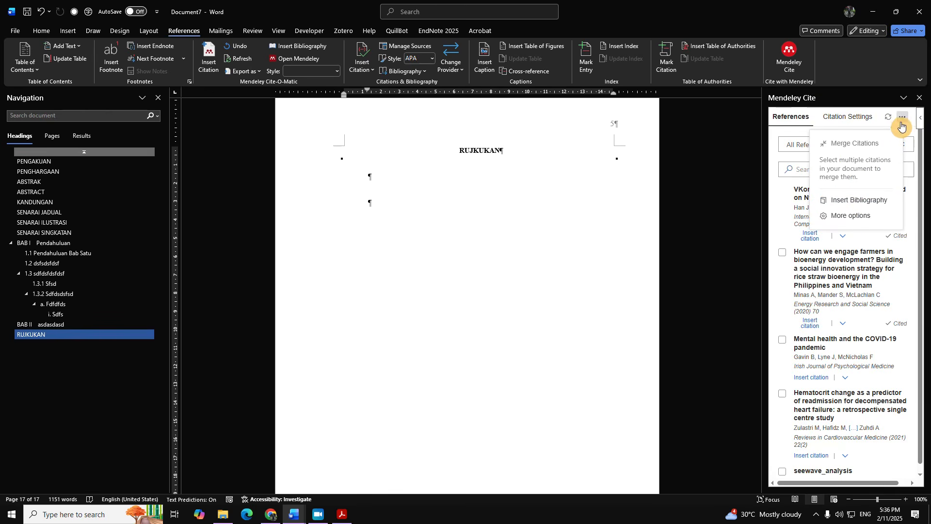
{"action": "left_click", "coordinate": [857, 205]}
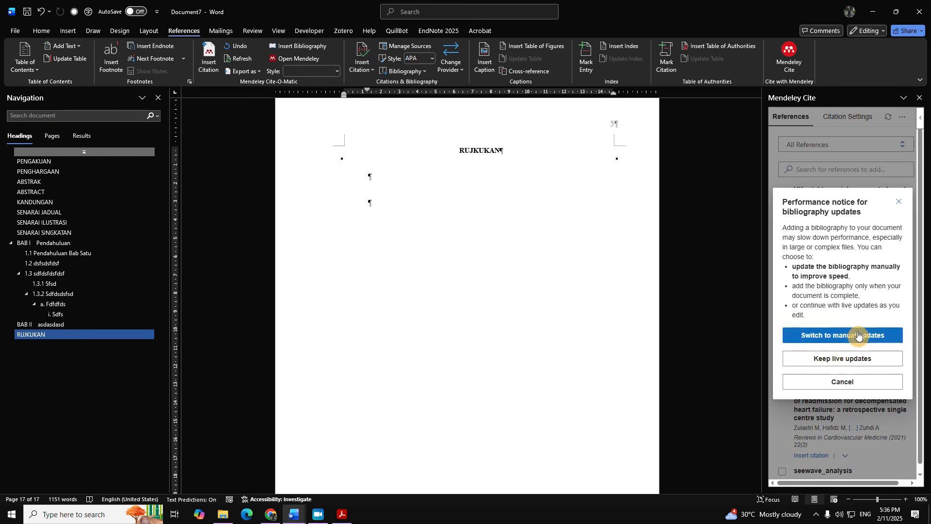
{"action": "left_click", "coordinate": [846, 357]}
{"action": "left_click", "coordinate": [810, 332]}
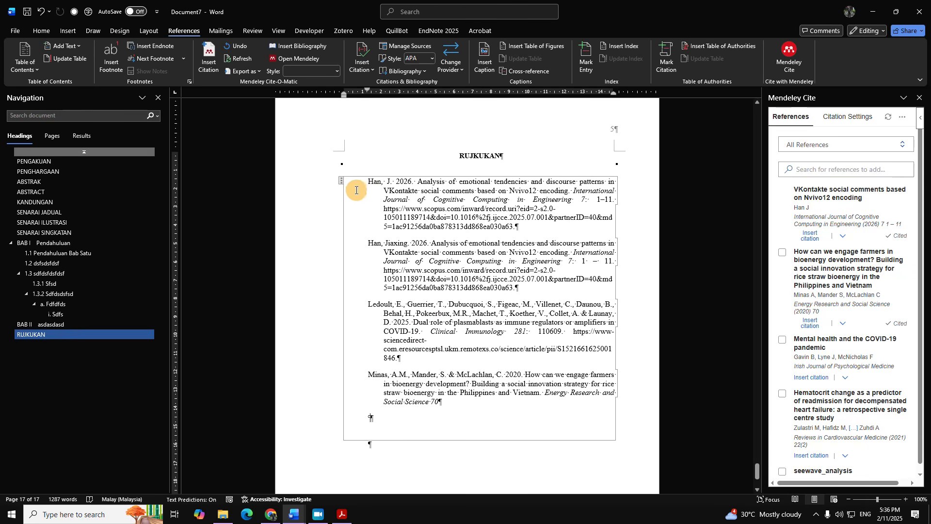
Step: Apply the 24b Rujukan style to the whole bibliography block
{"action": "left_click", "coordinate": [341, 181]}
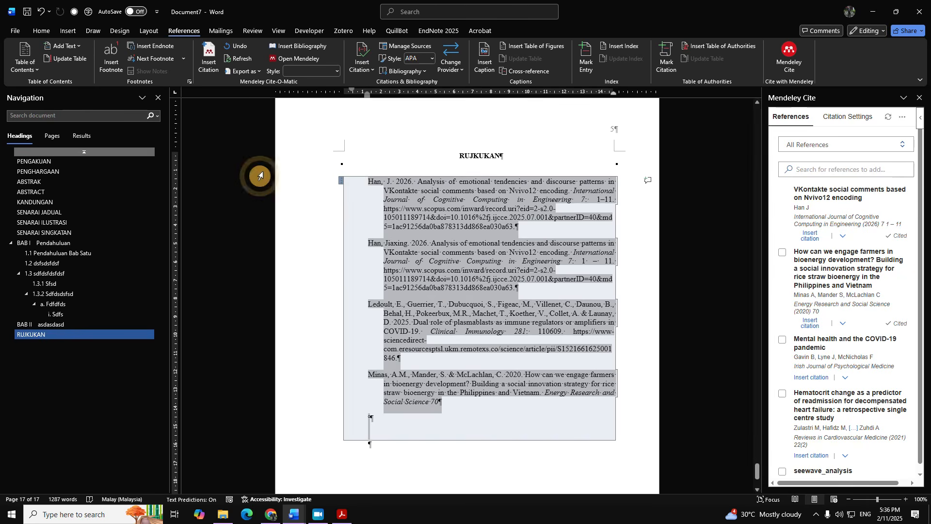
{"action": "left_click", "coordinate": [41, 31]}
{"action": "left_click", "coordinate": [567, 59]}
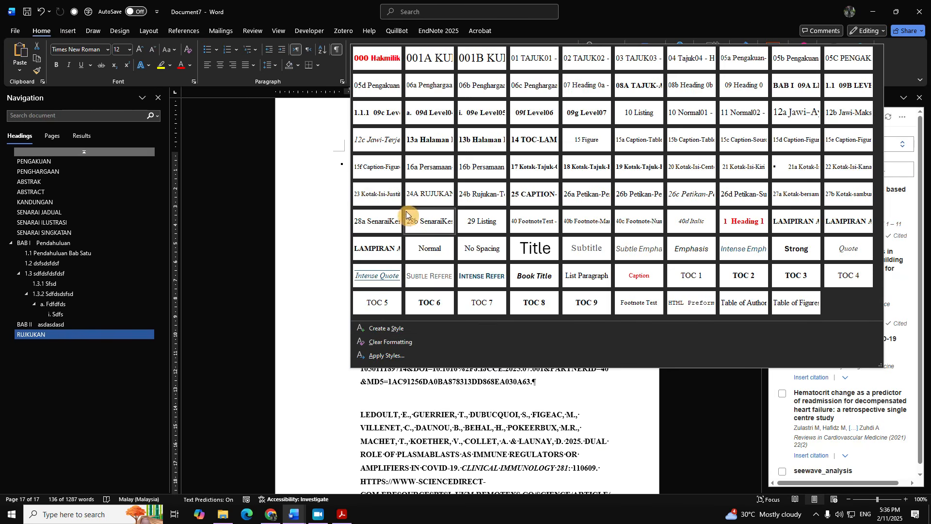
{"action": "left_click", "coordinate": [485, 195]}
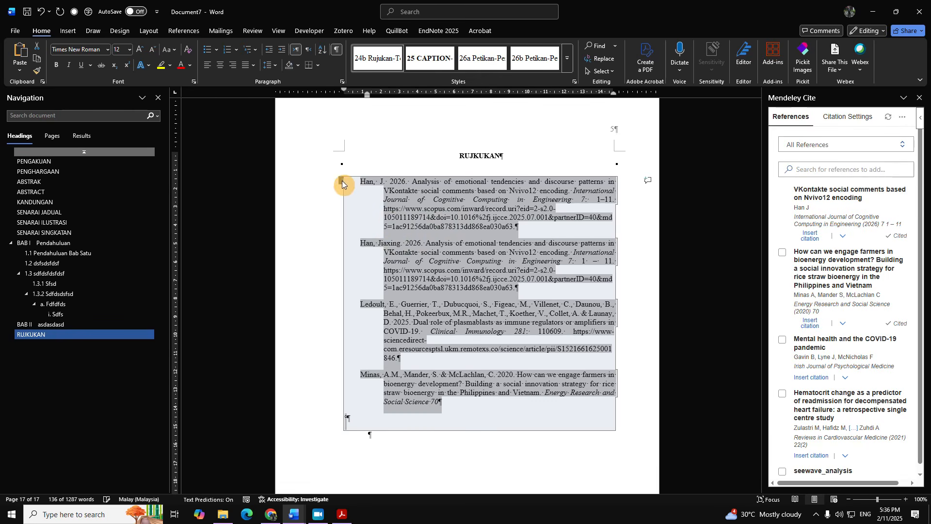
Step: Delete the whole bibliography block below the RUJKUKAN title
{"action": "left_click", "coordinate": [359, 418]}
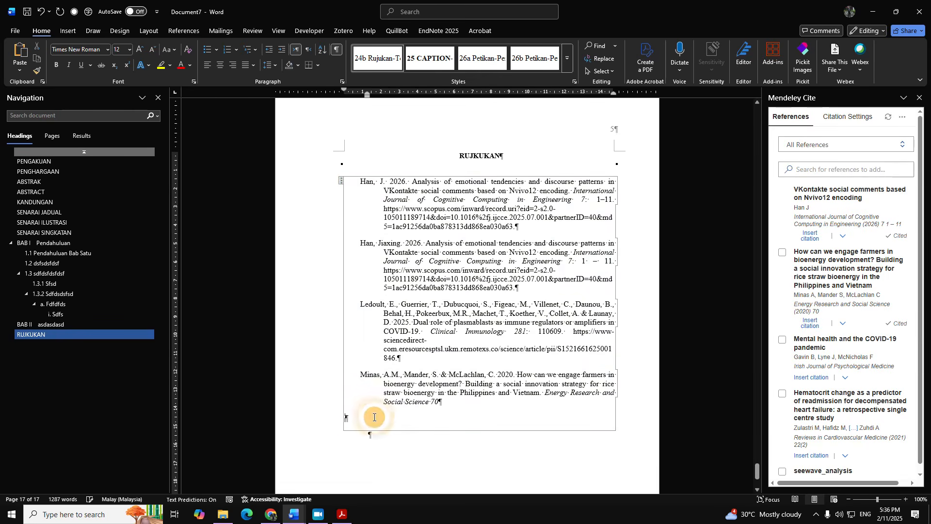
{"action": "left_click", "coordinate": [342, 183]}
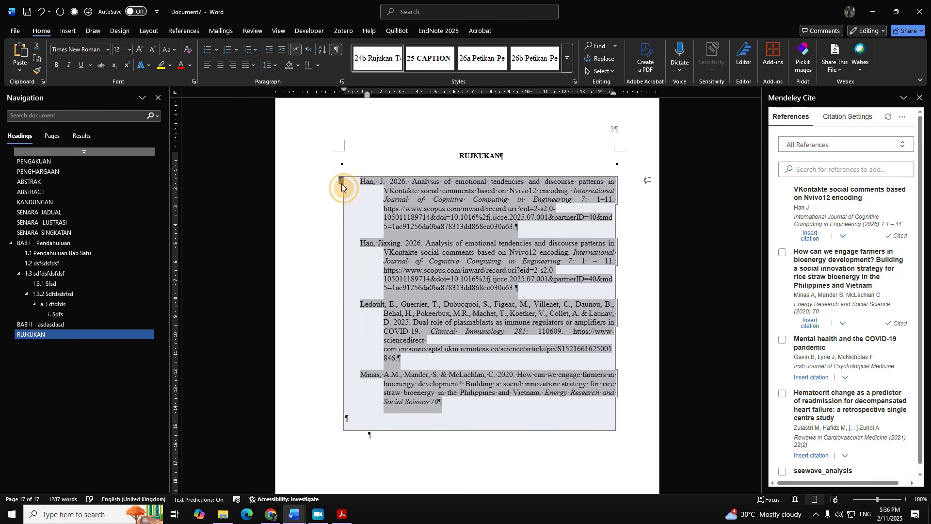
{"action": "key", "text": "BackSpace"}
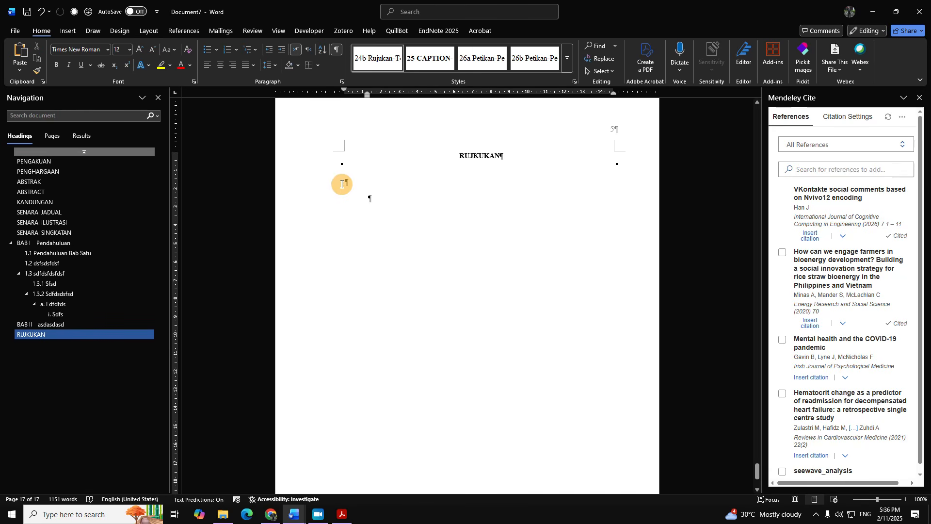
Step: Paste the deleted bibliography block back into the blank paragraph below the RUJKUKAN title and check its entries on the page
{"action": "key", "text": "ctrl+v"}
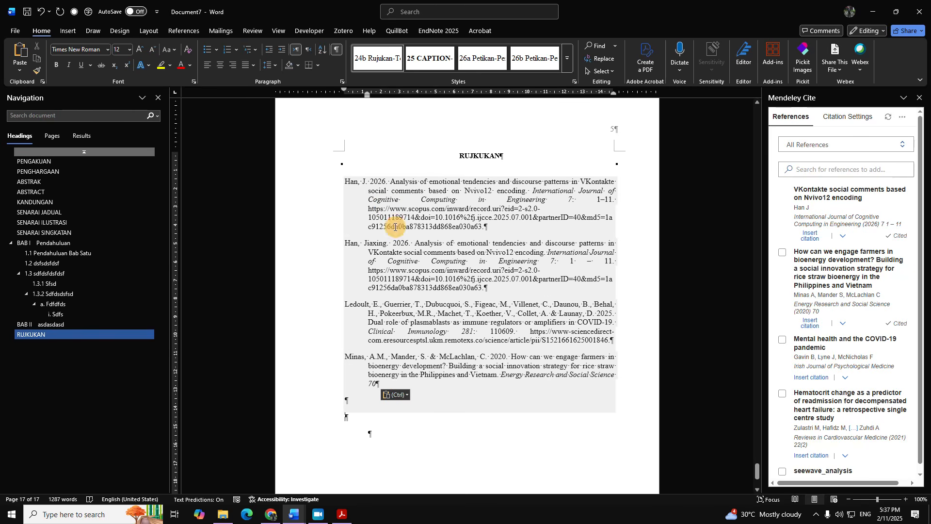
{"action": "scroll", "coordinate": [388, 354], "scroll_direction": "down", "scroll_amount": 1}
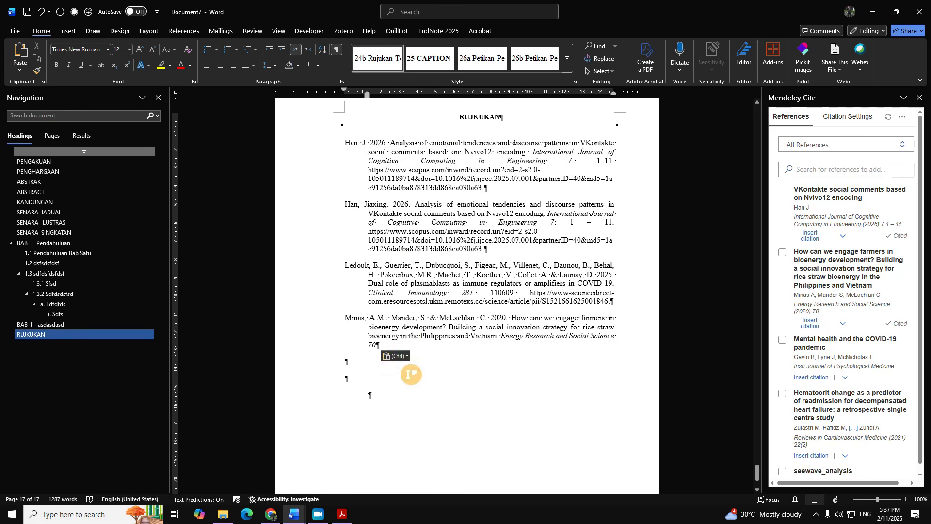
{"action": "scroll", "coordinate": [407, 374], "scroll_direction": "up", "scroll_amount": 2}
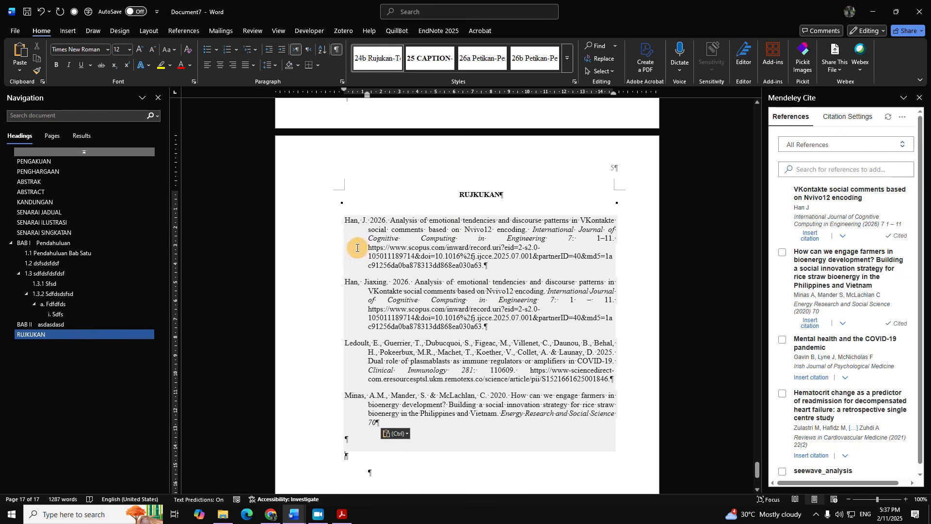
{"action": "scroll", "coordinate": [426, 371], "scroll_direction": "down", "scroll_amount": 5}
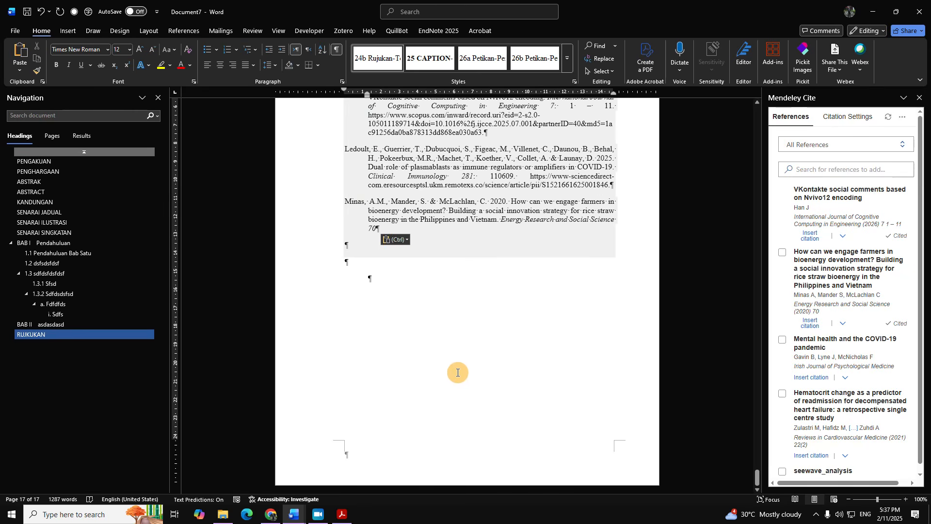
{"action": "scroll", "coordinate": [484, 378], "scroll_direction": "down", "scroll_amount": 4}
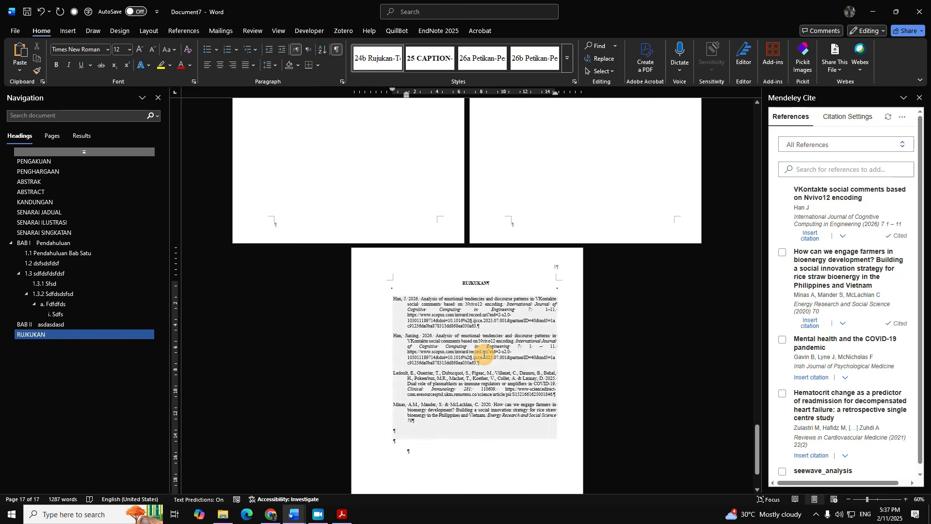
{"action": "scroll", "coordinate": [482, 356], "scroll_direction": "up", "scroll_amount": 5}
{"action": "scroll", "coordinate": [499, 368], "scroll_direction": "down", "scroll_amount": 6}
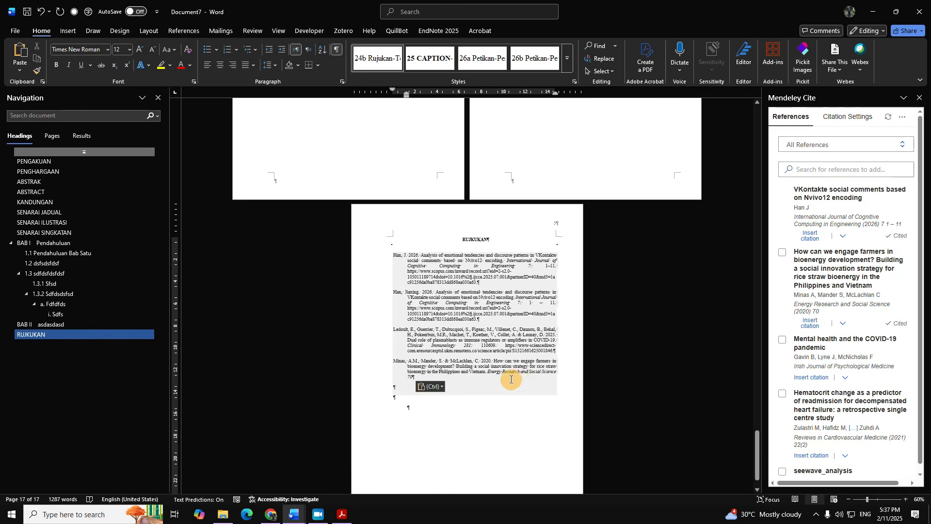
{"action": "scroll", "coordinate": [511, 379], "scroll_direction": "down", "scroll_amount": 1}
Step: Switch to Document3 and review the sample thesis pages from the reference guide chapter back to the front-matter lists and through BAB II
{"action": "mouse_move", "coordinate": [294, 513]}
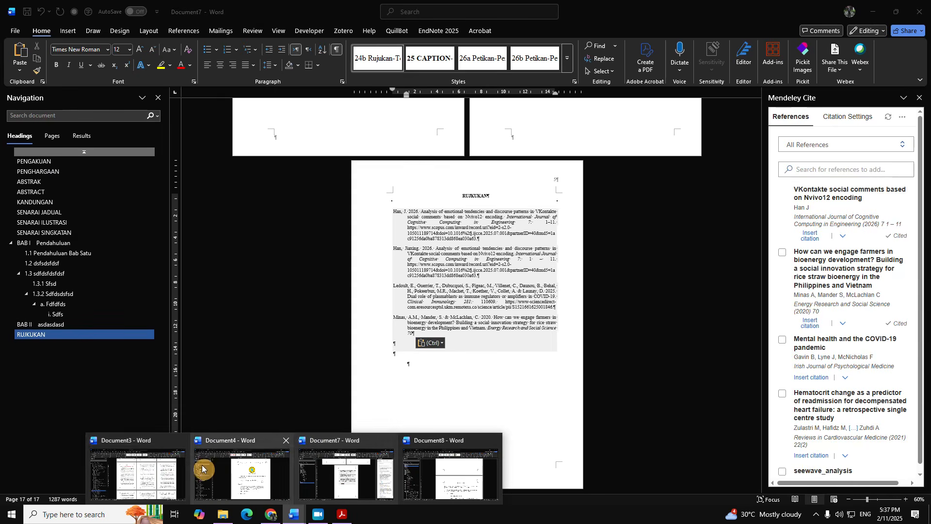
{"action": "left_click", "coordinate": [140, 477]}
{"action": "scroll", "coordinate": [538, 384], "scroll_direction": "up", "scroll_amount": 18}
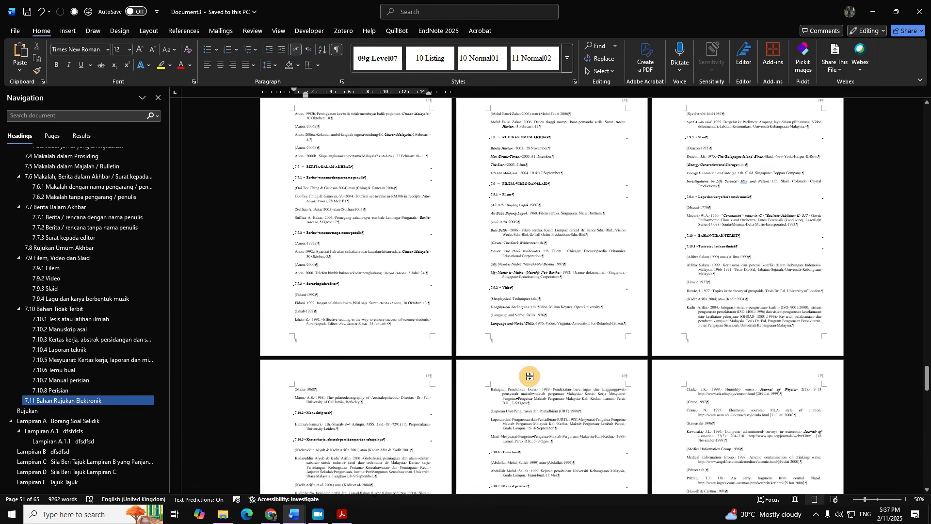
{"action": "scroll", "coordinate": [528, 377], "scroll_direction": "up", "scroll_amount": 12}
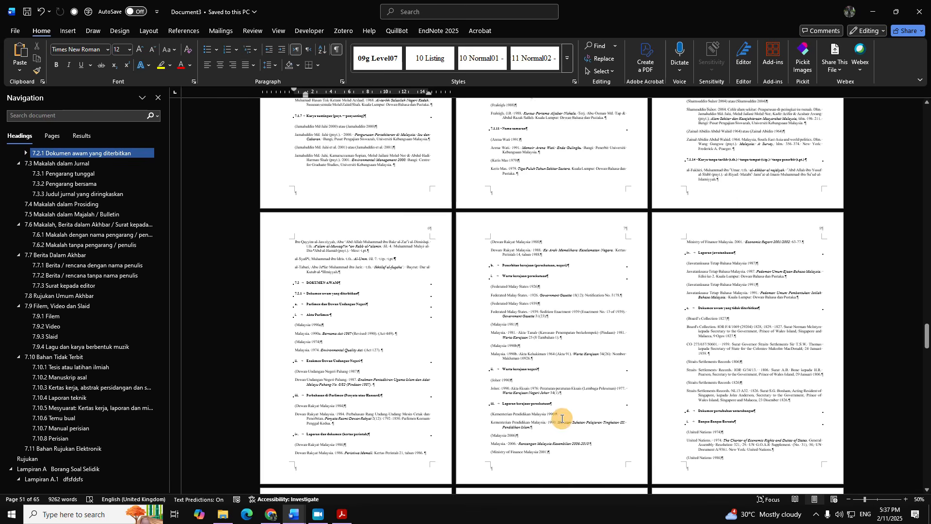
{"action": "scroll", "coordinate": [563, 419], "scroll_direction": "up", "scroll_amount": 15}
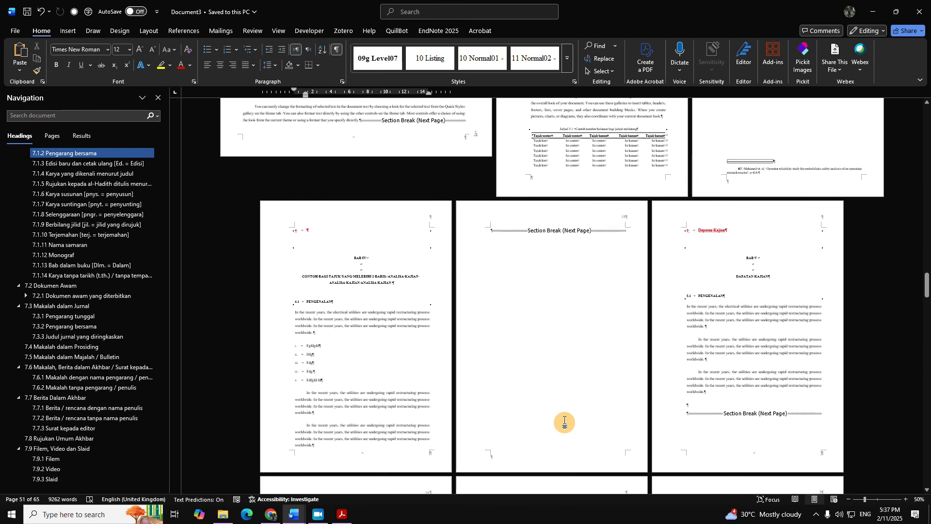
{"action": "scroll", "coordinate": [565, 422], "scroll_direction": "up", "scroll_amount": 15}
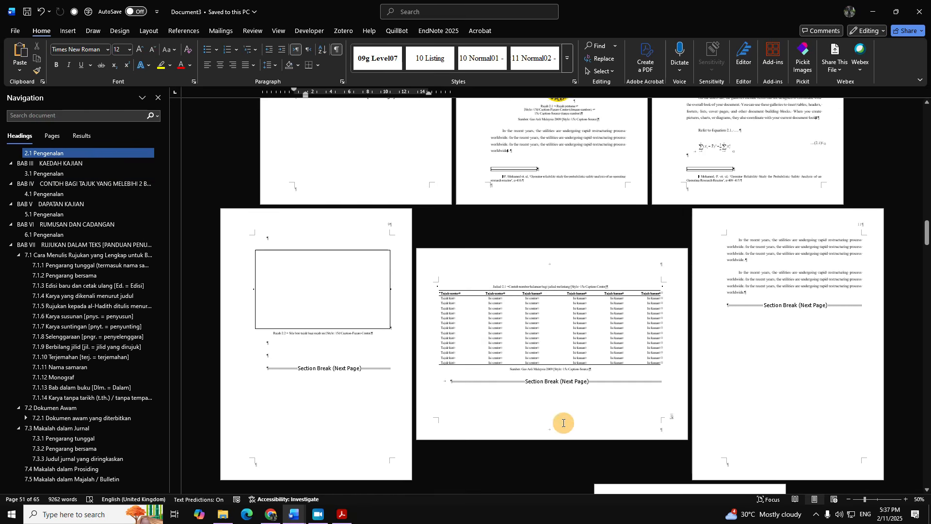
{"action": "scroll", "coordinate": [562, 423], "scroll_direction": "up", "scroll_amount": 10}
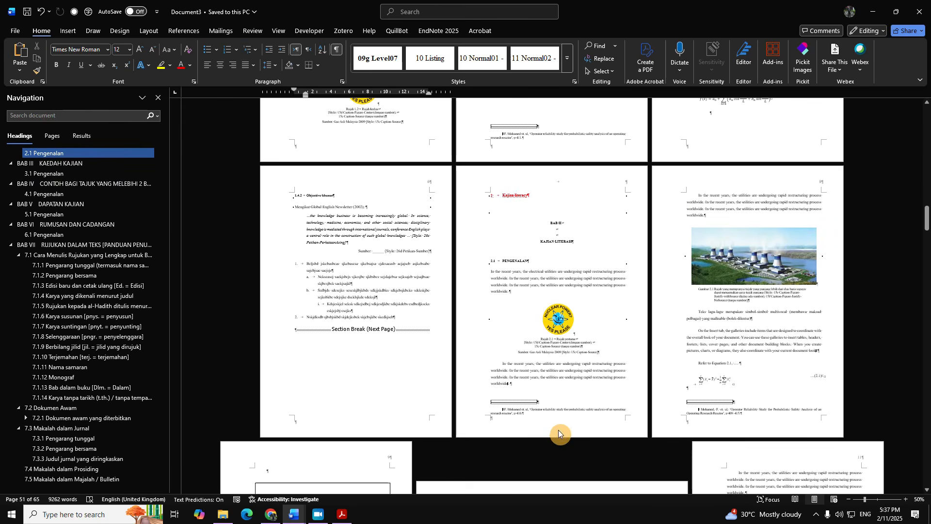
{"action": "scroll", "coordinate": [567, 422], "scroll_direction": "up", "scroll_amount": 15}
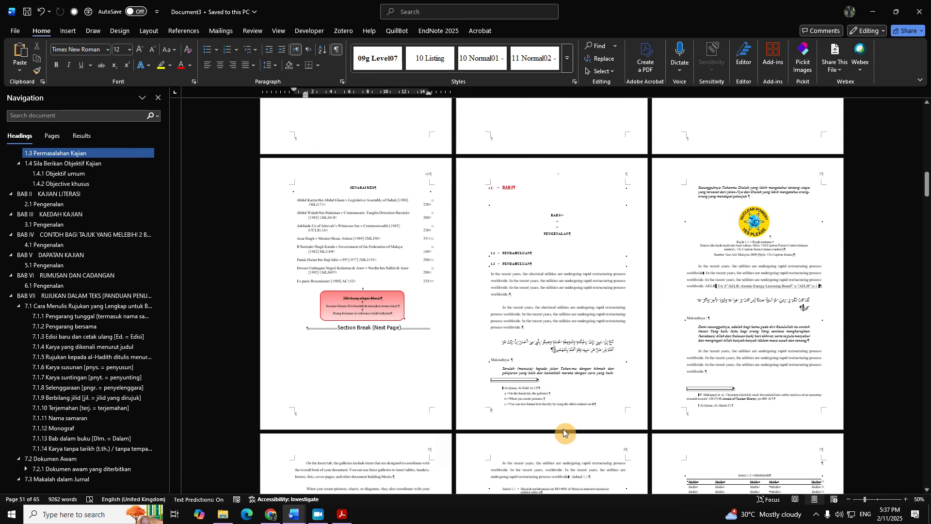
{"action": "scroll", "coordinate": [563, 429], "scroll_direction": "up", "scroll_amount": 5}
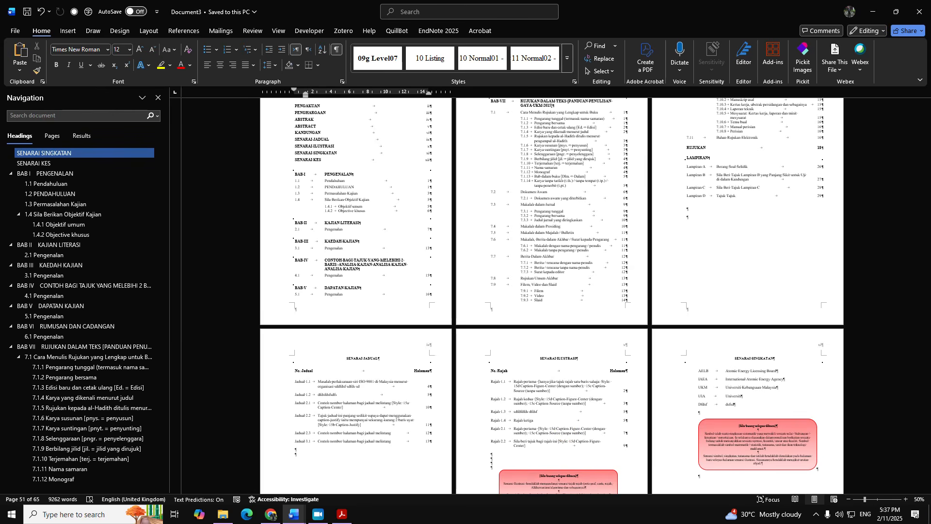
{"action": "scroll", "coordinate": [405, 405], "scroll_direction": "down", "scroll_amount": 10}
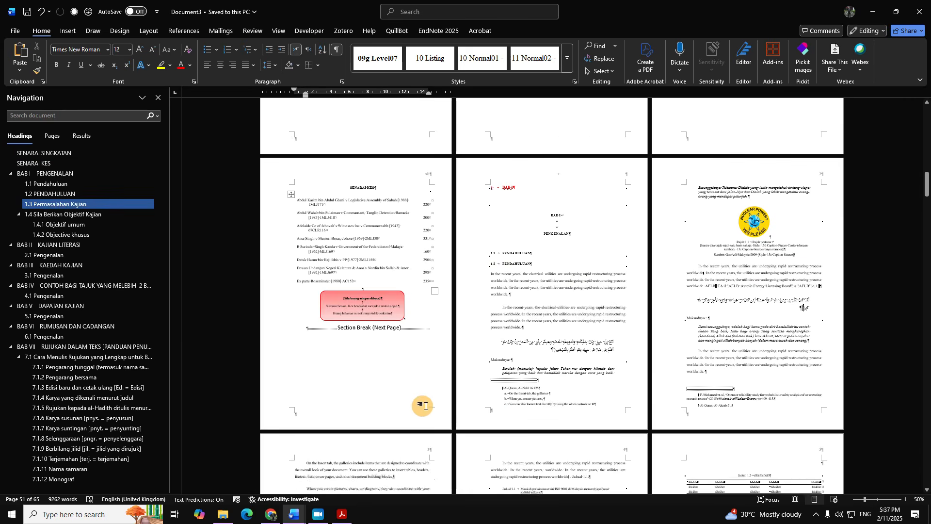
{"action": "scroll", "coordinate": [425, 406], "scroll_direction": "down", "scroll_amount": 15}
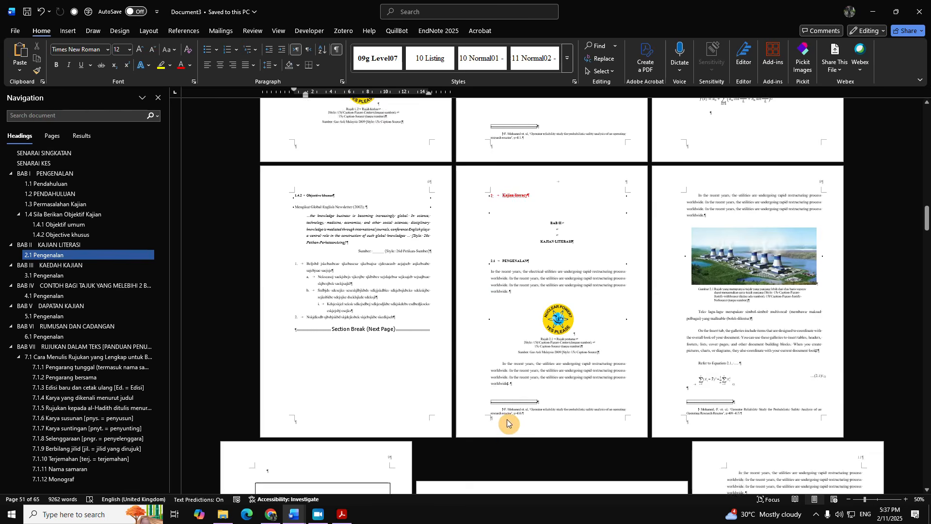
{"action": "scroll", "coordinate": [509, 419], "scroll_direction": "down", "scroll_amount": 8}
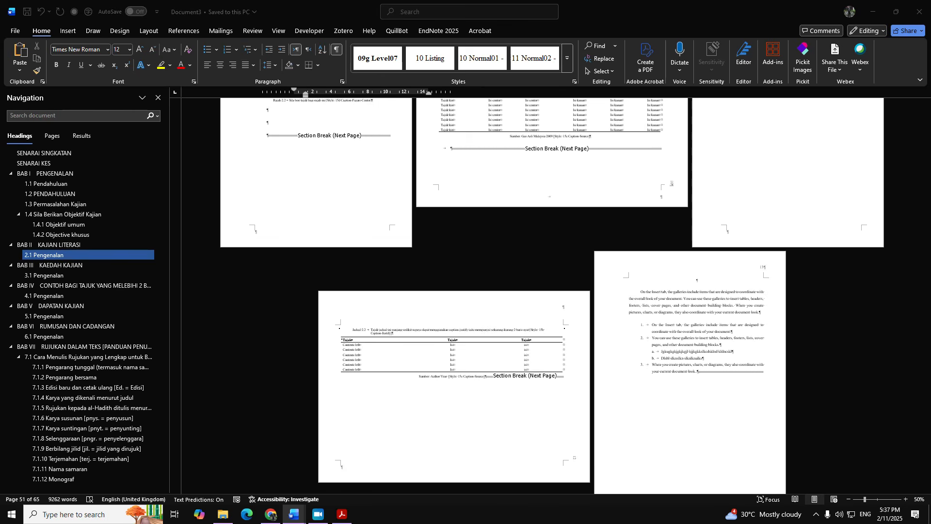
Step: Bring up the Workshop UKM 1112025 document, examine the Infoclinic Session poster page, and put the document away
{"action": "key", "text": "super+d"}
{"action": "key", "text": "super+d"}
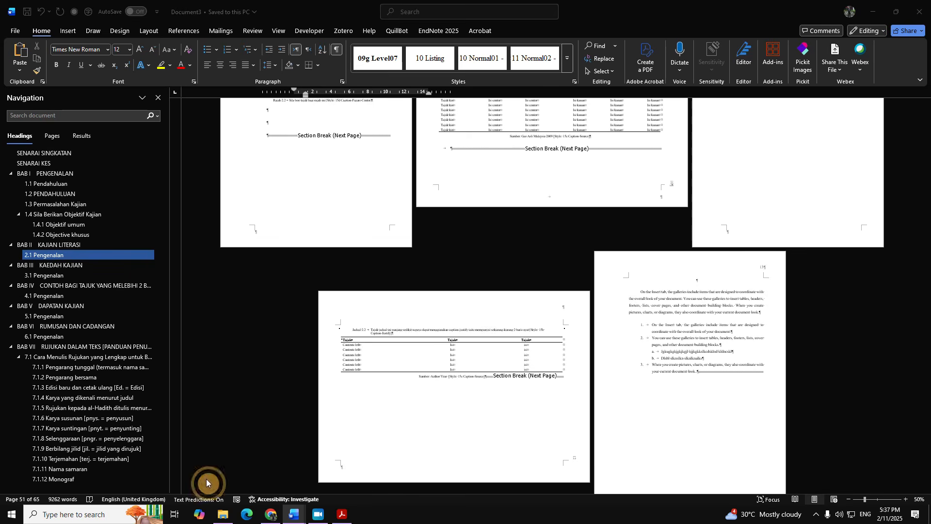
{"action": "left_click", "coordinate": [223, 514]}
{"action": "left_click_drag", "start_coordinate": [493, 5], "coordinate": [930, 243]}
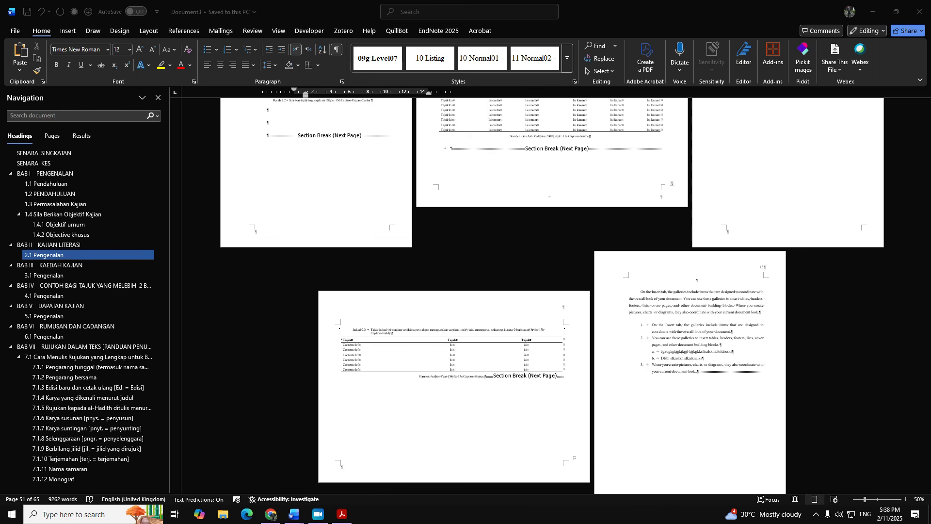
{"action": "left_click_drag", "start_coordinate": [930, 168], "coordinate": [370, 1]}
{"action": "scroll", "coordinate": [630, 301], "scroll_direction": "up", "scroll_amount": 1}
{"action": "scroll", "coordinate": [633, 303], "scroll_direction": "down", "scroll_amount": 1}
{"action": "scroll", "coordinate": [636, 302], "scroll_direction": "up", "scroll_amount": 1}
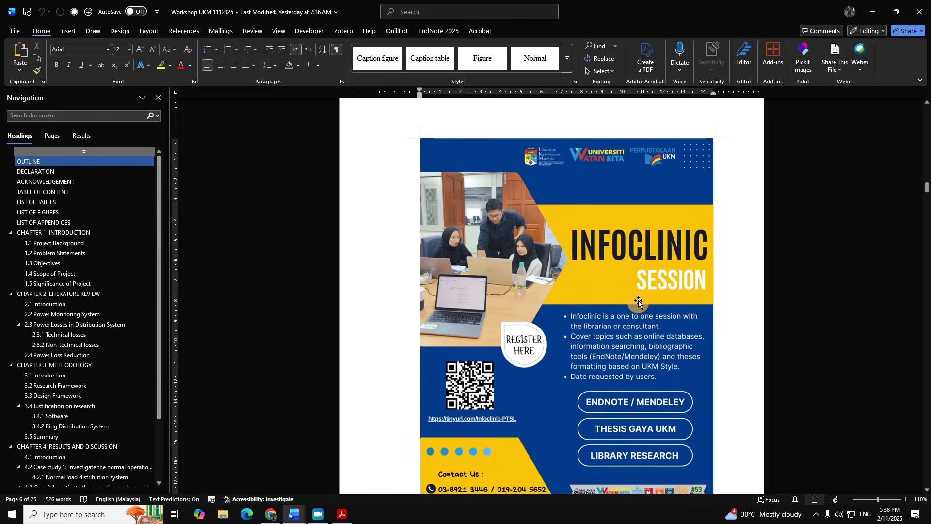
{"action": "scroll", "coordinate": [639, 305], "scroll_direction": "down", "scroll_amount": 1, "text": "ctrl"}
{"action": "scroll", "coordinate": [645, 306], "scroll_direction": "down", "scroll_amount": 1}
{"action": "scroll", "coordinate": [653, 305], "scroll_direction": "up", "scroll_amount": 1}
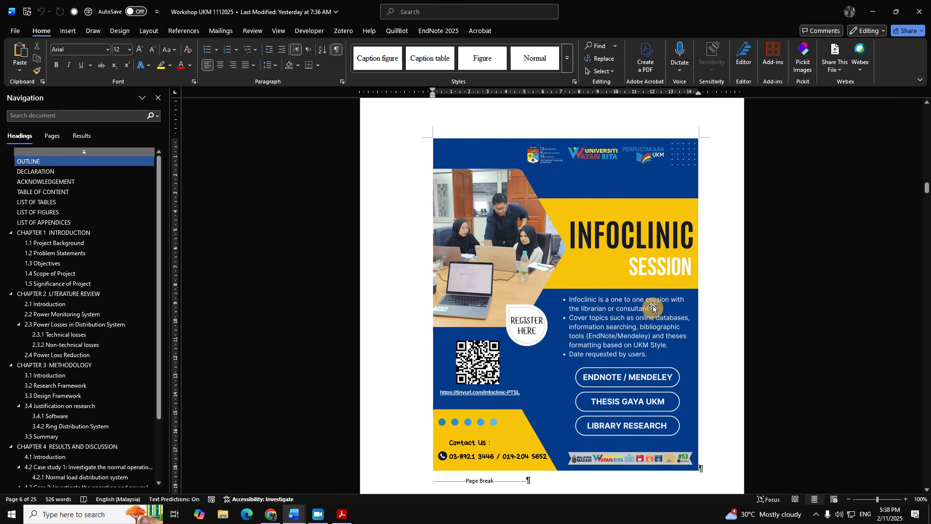
{"action": "scroll", "coordinate": [654, 316], "scroll_direction": "down", "scroll_amount": 1}
{"action": "scroll", "coordinate": [647, 332], "scroll_direction": "up", "scroll_amount": 1}
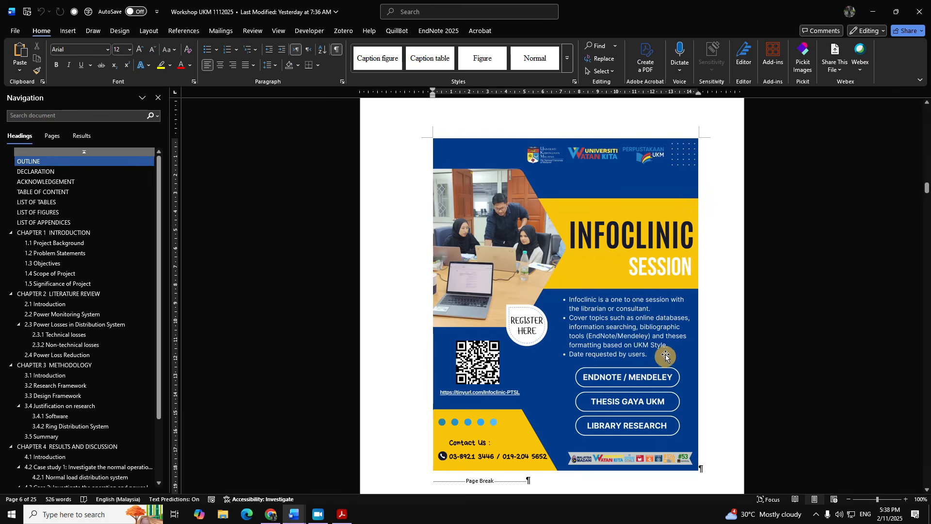
{"action": "scroll", "coordinate": [669, 349], "scroll_direction": "down", "scroll_amount": 3}
{"action": "scroll", "coordinate": [680, 349], "scroll_direction": "up", "scroll_amount": 4}
{"action": "scroll", "coordinate": [693, 349], "scroll_direction": "down", "scroll_amount": 4}
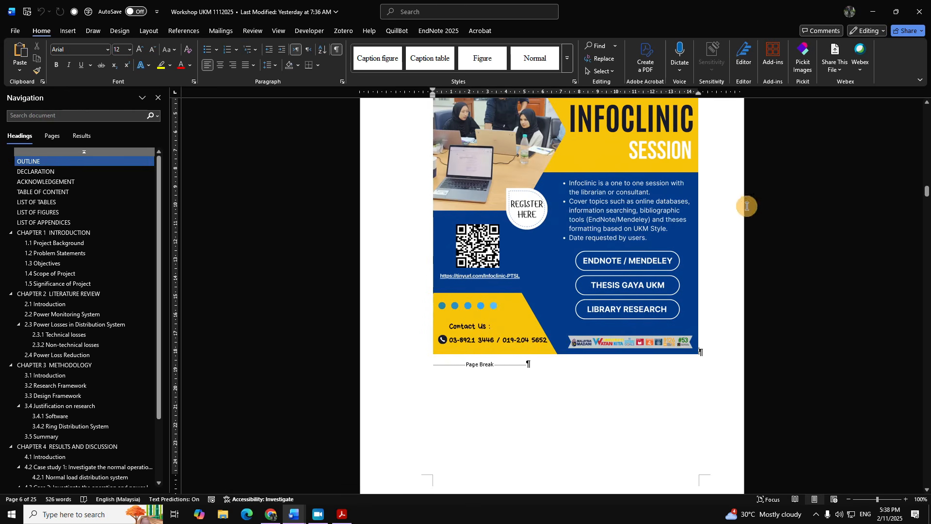
{"action": "scroll", "coordinate": [570, 307], "scroll_direction": "up", "scroll_amount": 3}
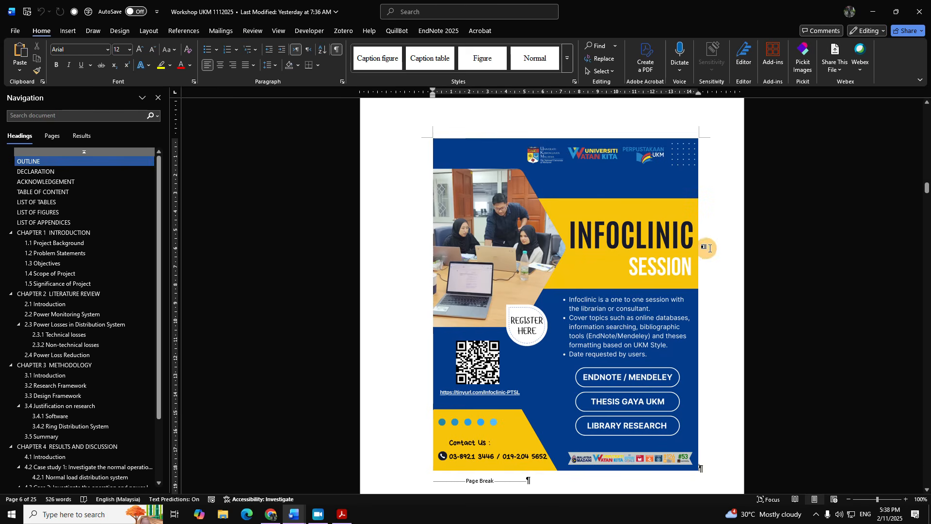
{"action": "left_click", "coordinate": [876, 14]}
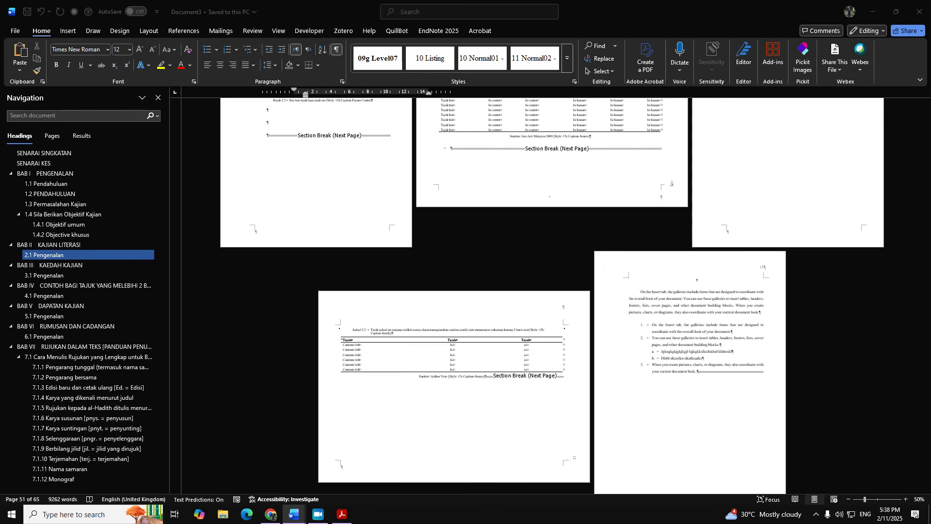
Step: Bring up the Workshop UKM -FSSK document, examine its contact card and Thesis Formatting Service poster, and move the document away
{"action": "left_click_drag", "start_coordinate": [930, 233], "coordinate": [451, 1]}
{"action": "scroll", "coordinate": [583, 325], "scroll_direction": "down", "scroll_amount": 3}
{"action": "scroll", "coordinate": [589, 324], "scroll_direction": "up", "scroll_amount": 2}
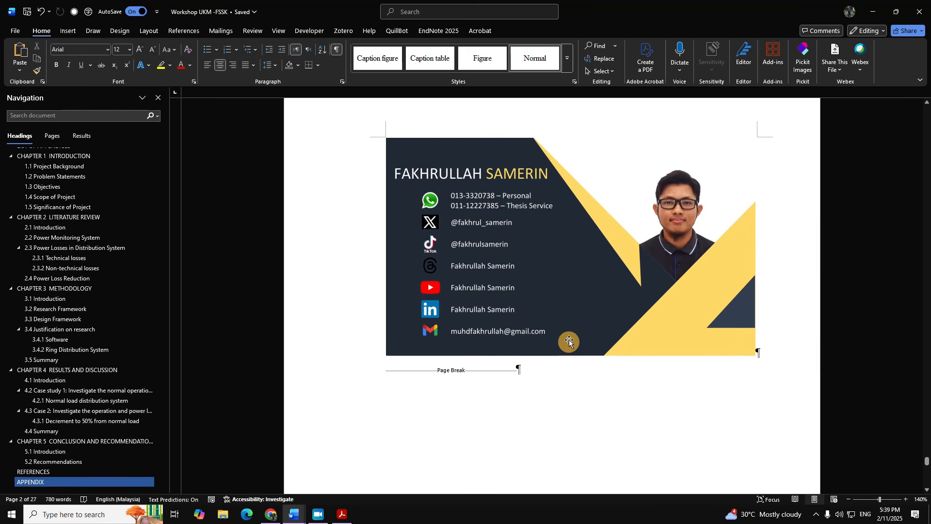
{"action": "scroll", "coordinate": [569, 342], "scroll_direction": "down", "scroll_amount": 10}
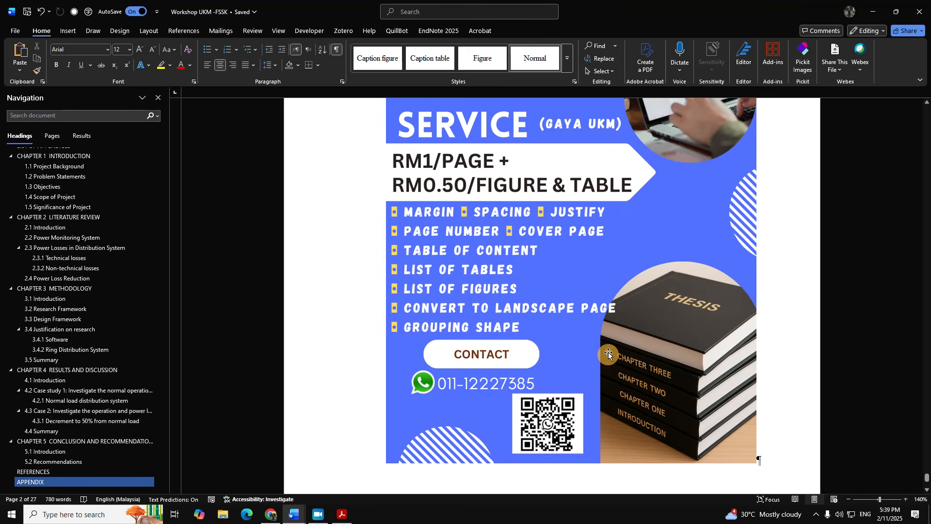
{"action": "scroll", "coordinate": [608, 352], "scroll_direction": "down", "scroll_amount": 3}
{"action": "scroll", "coordinate": [612, 352], "scroll_direction": "up", "scroll_amount": 3}
{"action": "scroll", "coordinate": [616, 357], "scroll_direction": "down", "scroll_amount": 3}
{"action": "scroll", "coordinate": [618, 361], "scroll_direction": "up", "scroll_amount": 1}
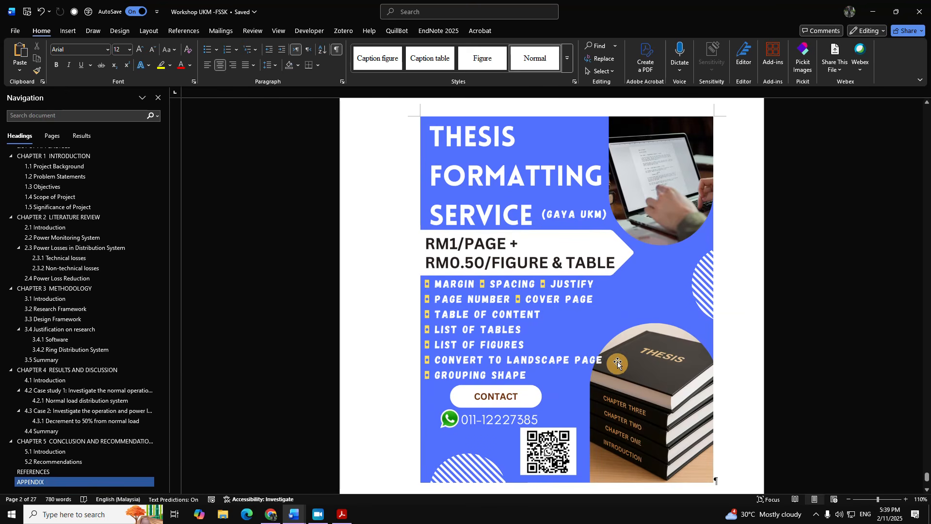
{"action": "scroll", "coordinate": [618, 360], "scroll_direction": "down", "scroll_amount": 1}
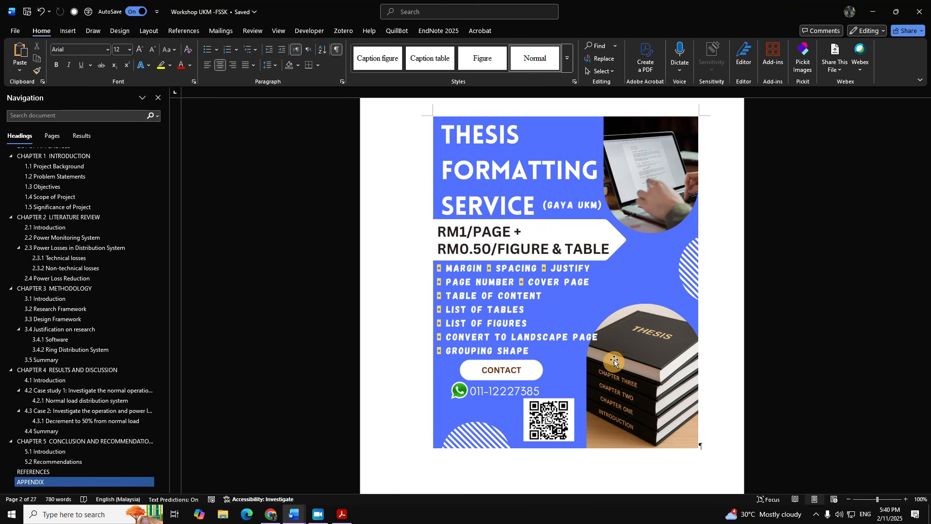
{"action": "left_click_drag", "start_coordinate": [637, 7], "coordinate": [930, 203]}
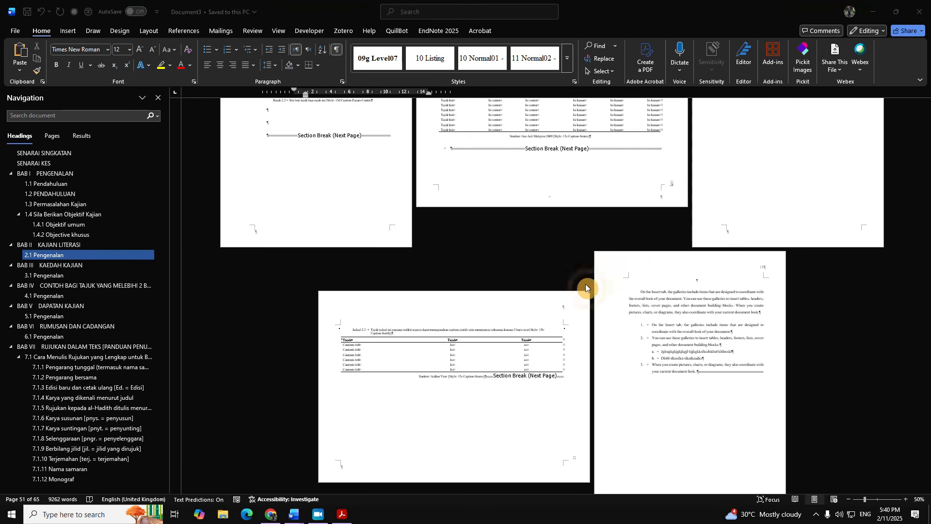
Step: Review the Document3 front matter from the cover page through the declaration, abstracts, contents and lists to the start of BAB I
{"action": "scroll", "coordinate": [556, 302], "scroll_direction": "up", "scroll_amount": 3}
{"action": "scroll", "coordinate": [557, 302], "scroll_direction": "up", "scroll_amount": 15}
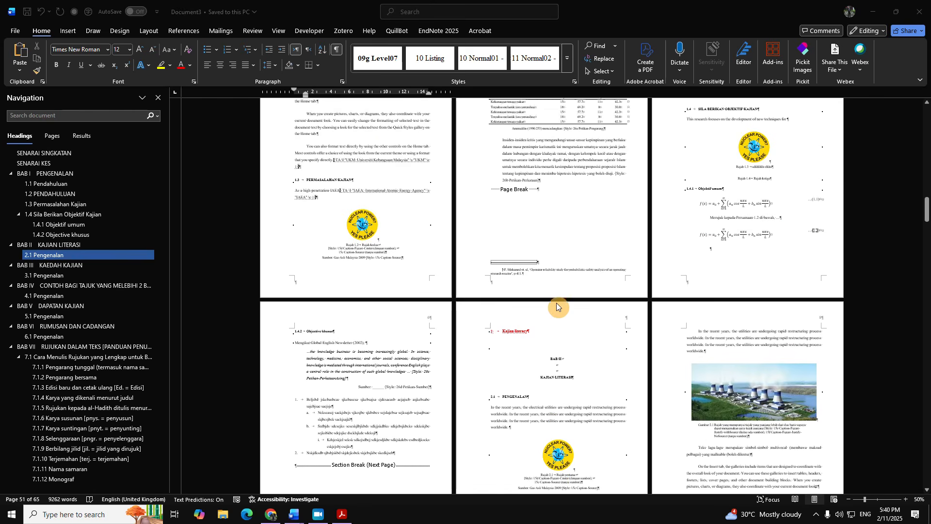
{"action": "scroll", "coordinate": [557, 302], "scroll_direction": "up", "scroll_amount": 15}
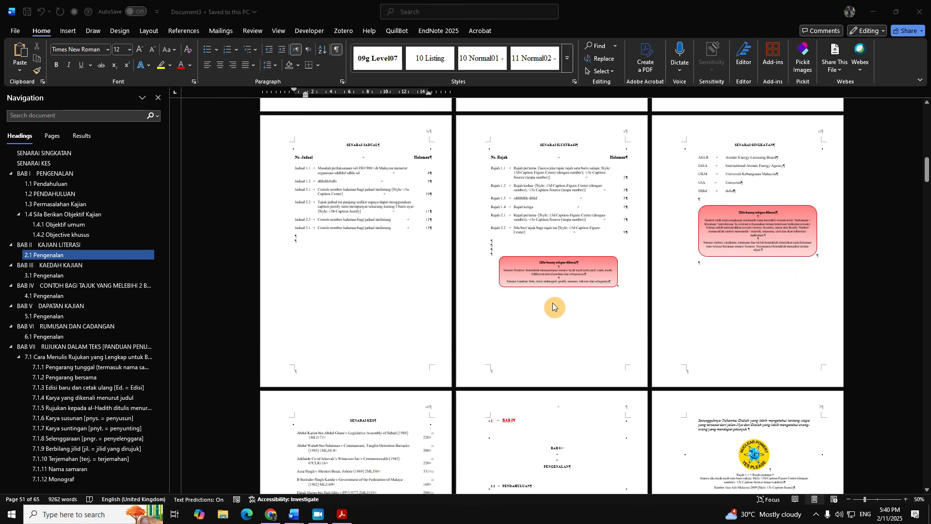
{"action": "scroll", "coordinate": [553, 306], "scroll_direction": "up", "scroll_amount": 15}
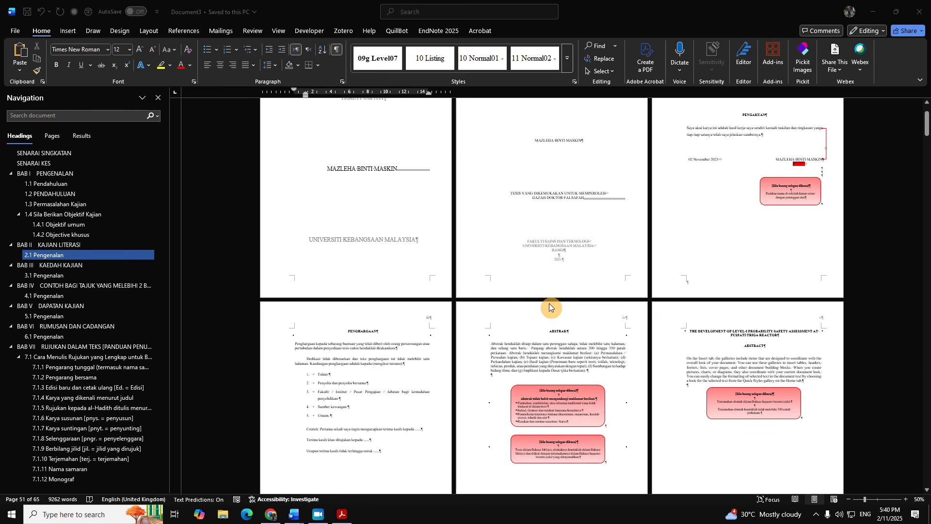
{"action": "scroll", "coordinate": [558, 320], "scroll_direction": "up", "scroll_amount": 2}
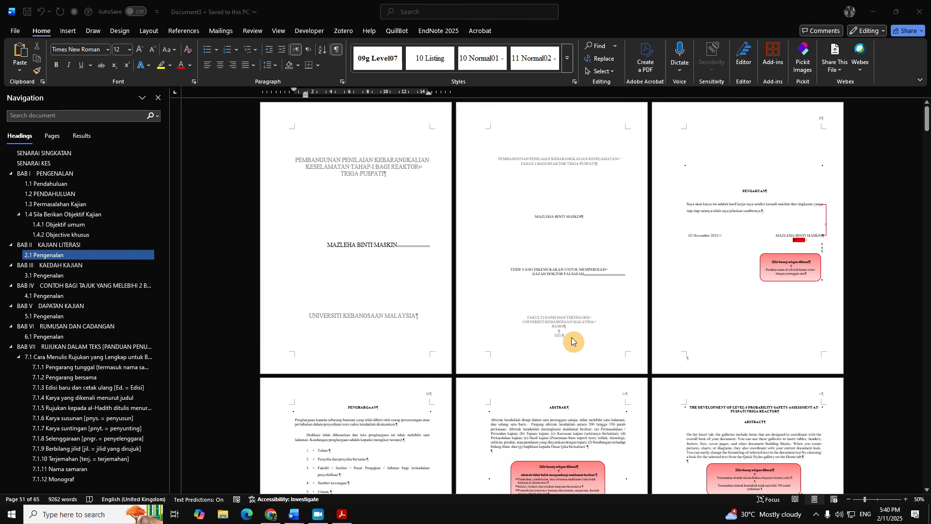
{"action": "scroll", "coordinate": [570, 345], "scroll_direction": "down", "scroll_amount": 7}
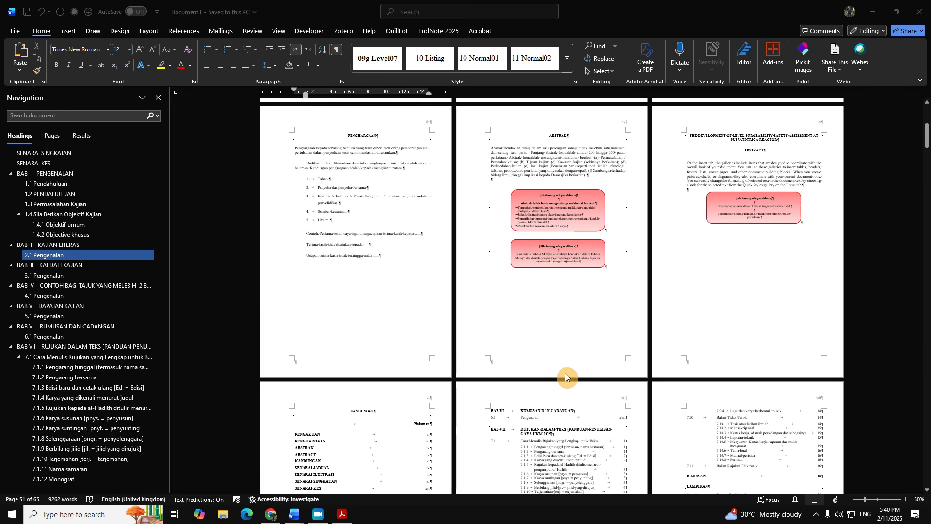
{"action": "scroll", "coordinate": [572, 383], "scroll_direction": "down", "scroll_amount": 10}
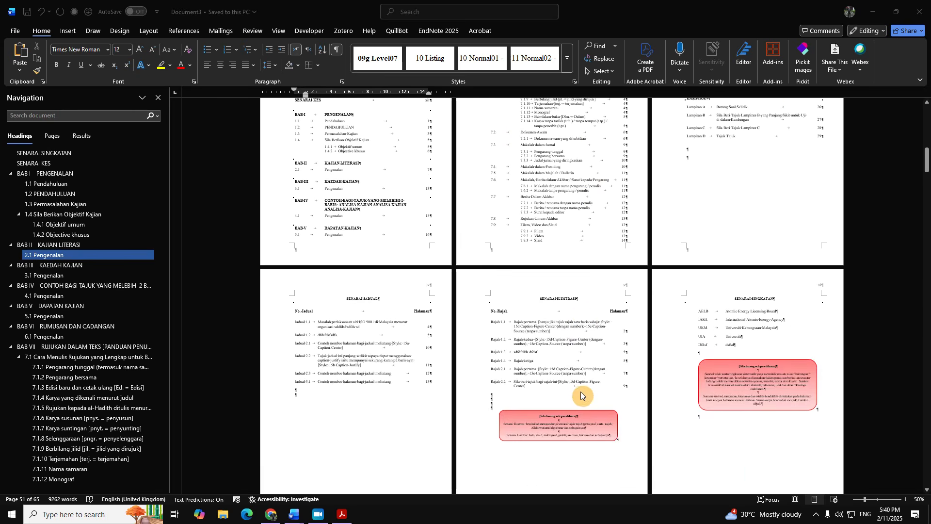
{"action": "scroll", "coordinate": [580, 397], "scroll_direction": "down", "scroll_amount": 5}
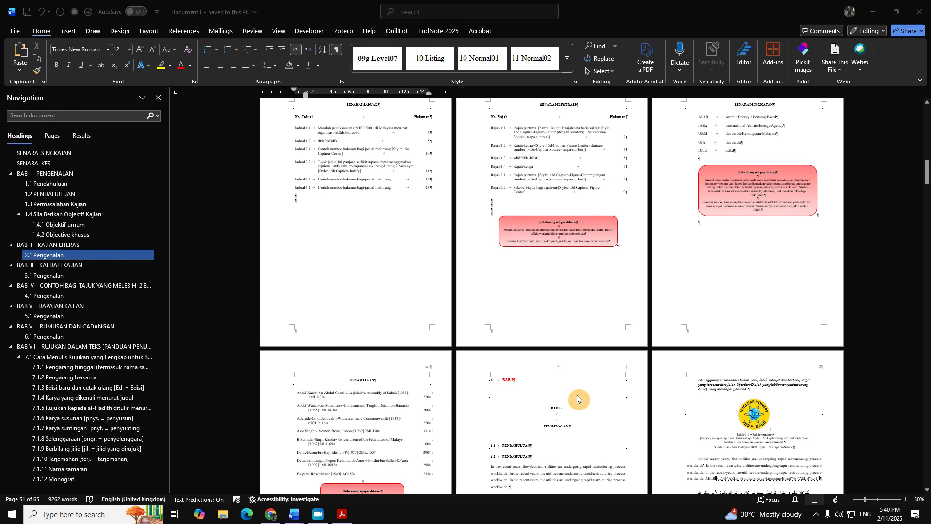